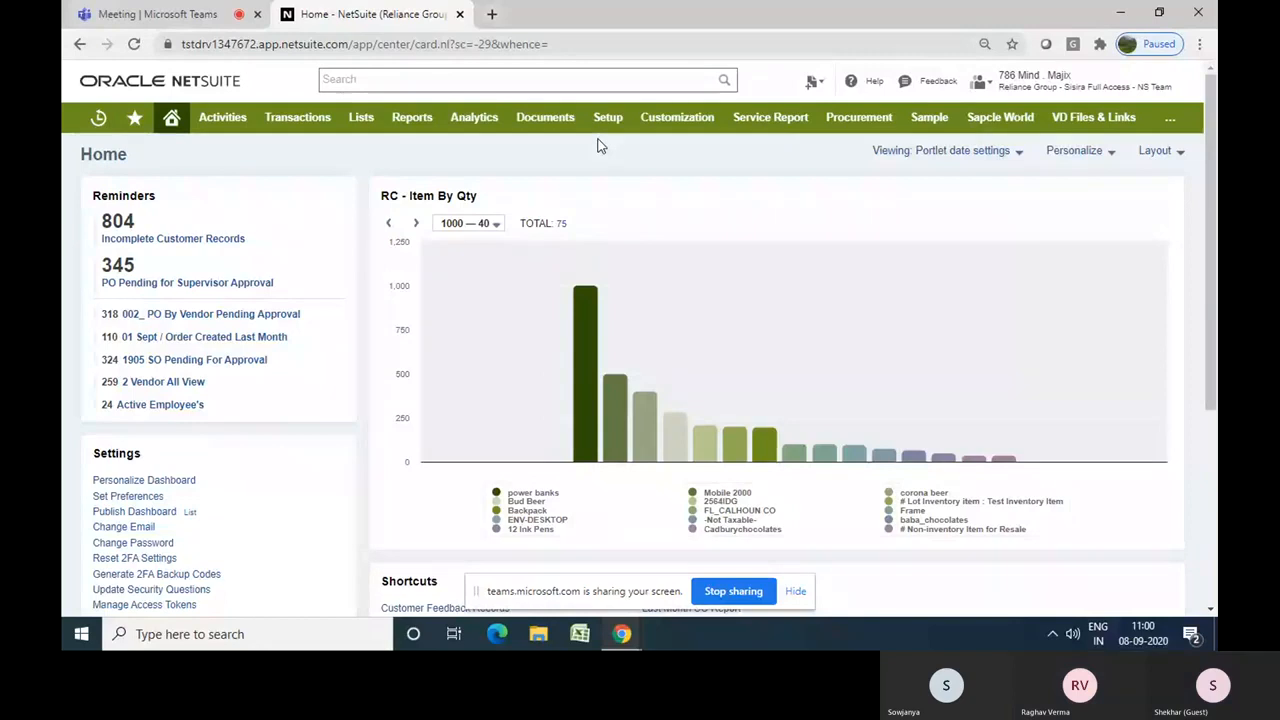
Open the Transaction Numbers section of the company's auto-generated numbering setup and find the Journal row by searching for "jou"
mouse_move(646, 142)
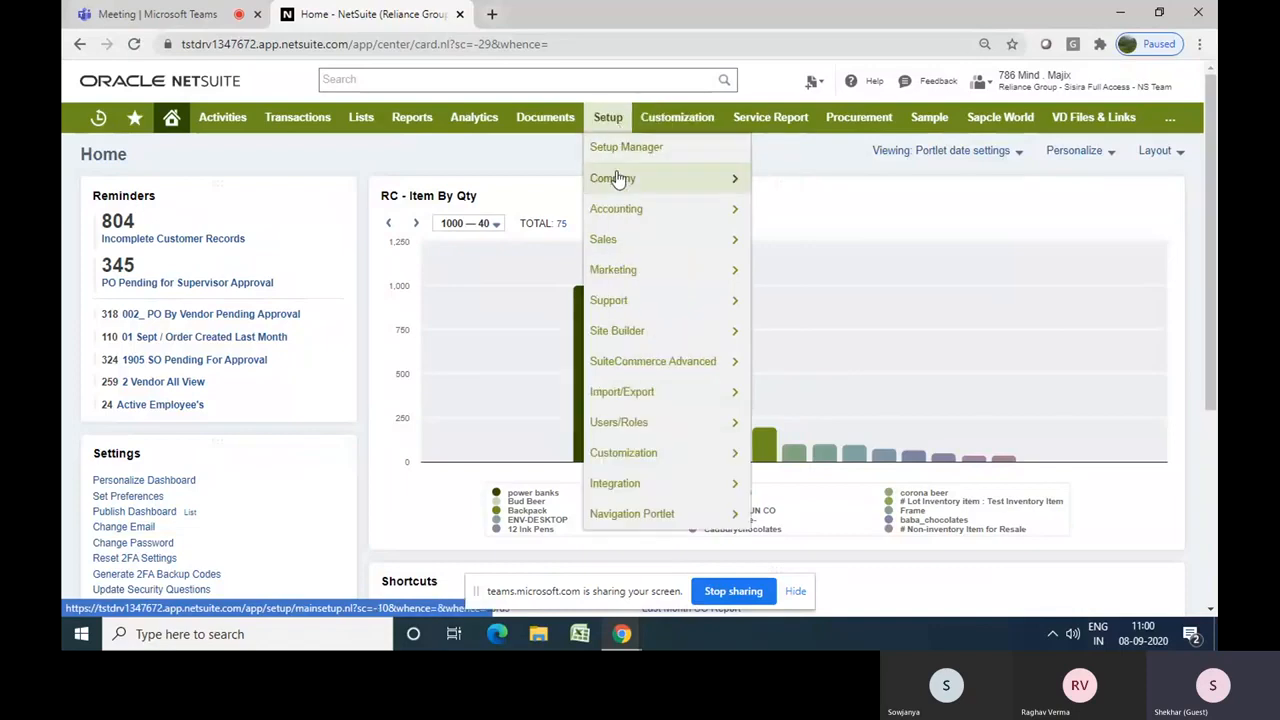
mouse_move(617, 205)
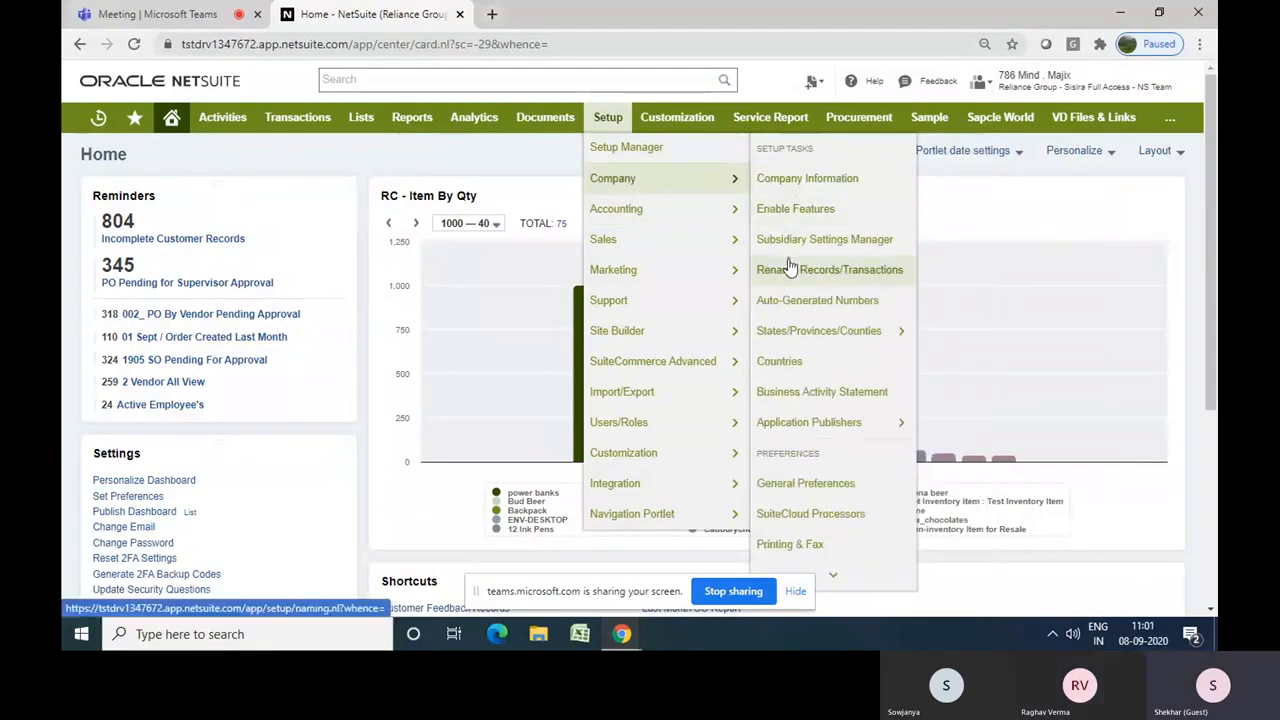
left_click(815, 312)
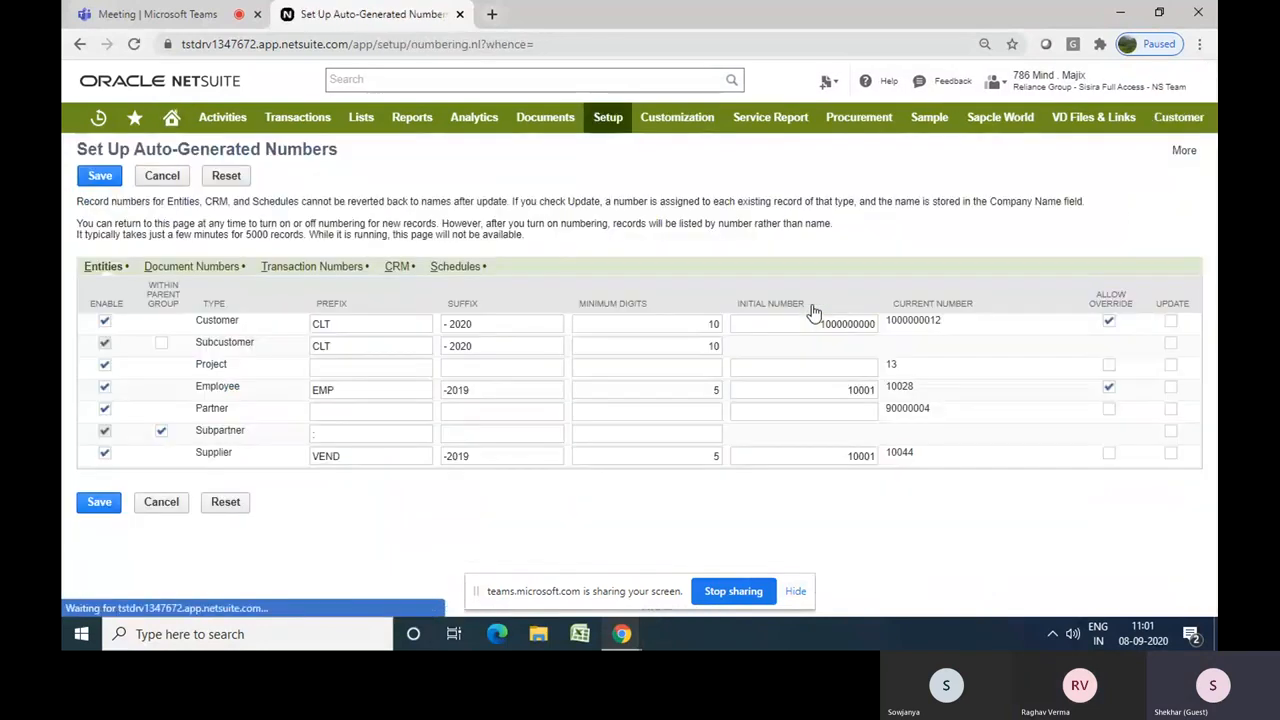
left_click(350, 270)
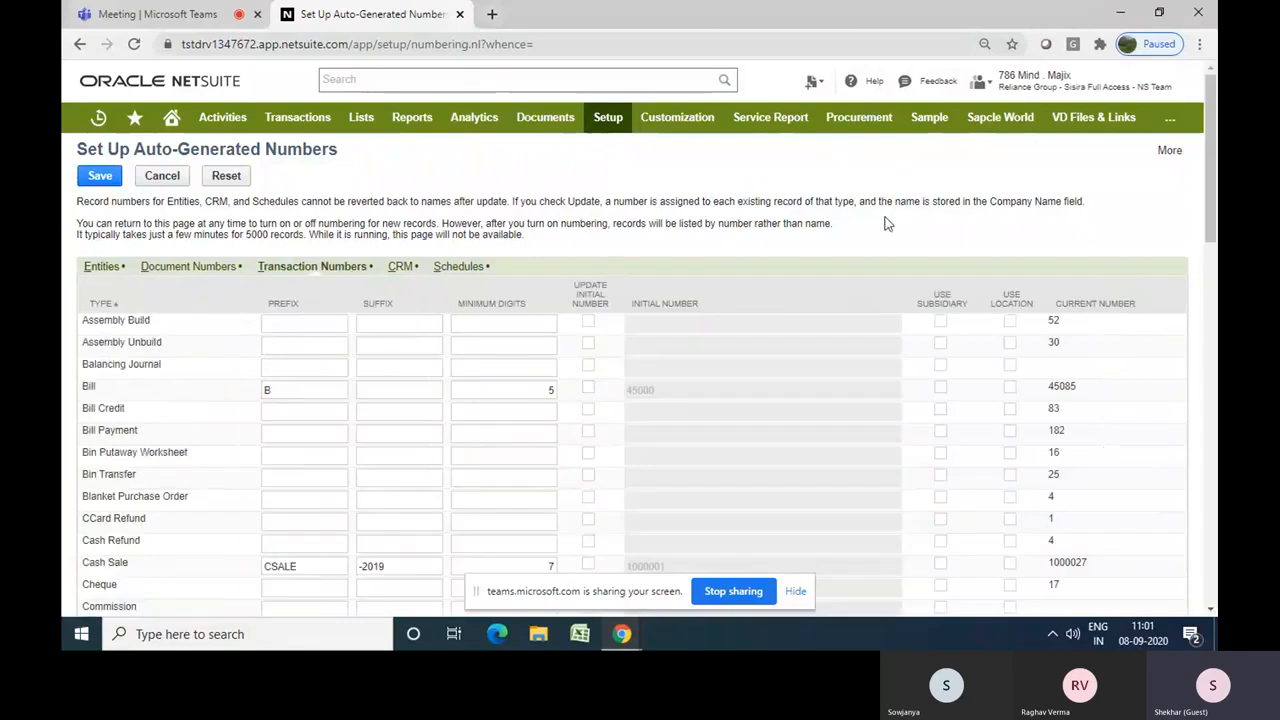
key("ctrl+f")
type("jou")
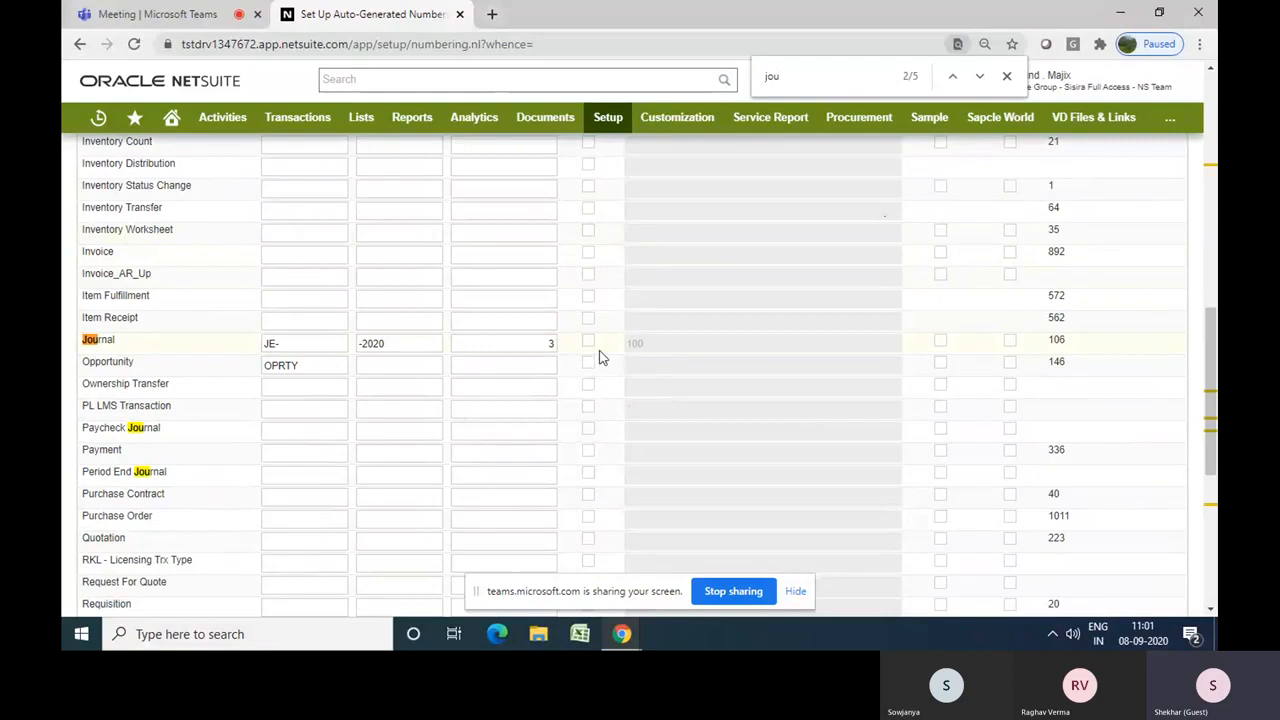
Enable Use Location for the Journal transaction type, with prefix JE- and suffix -Y'20
left_click(1010, 341)
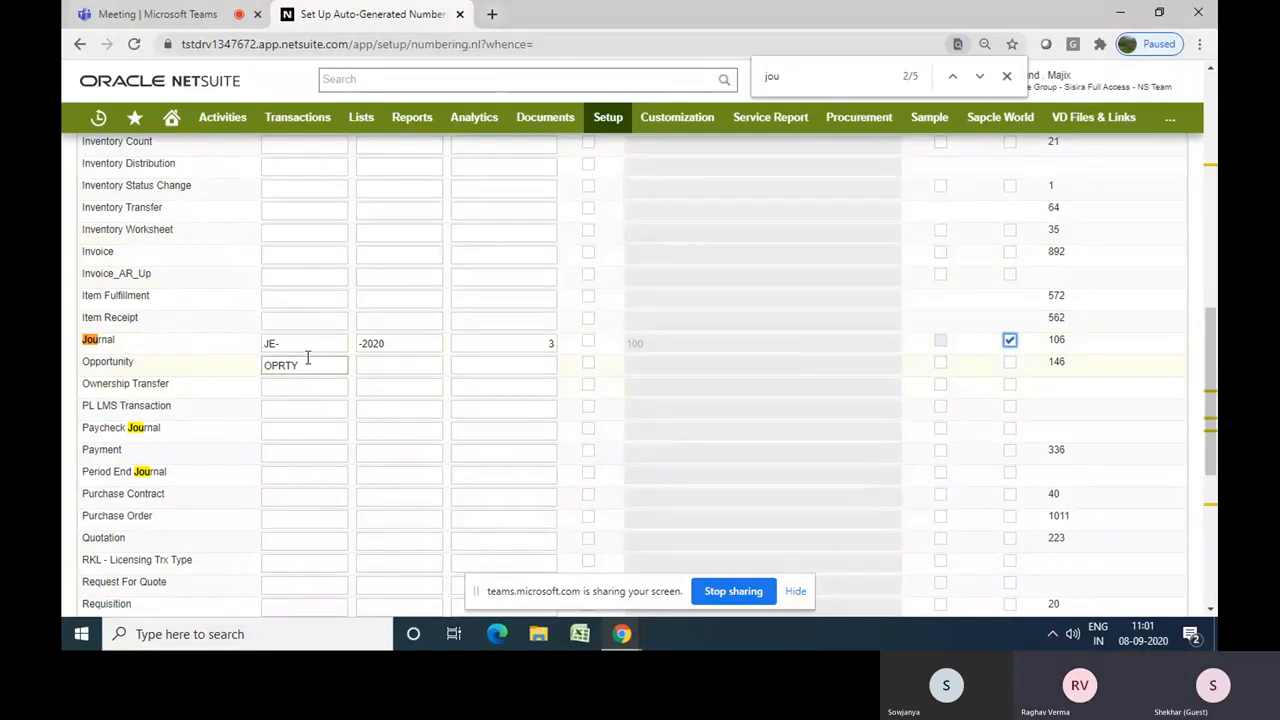
double_click(270, 343)
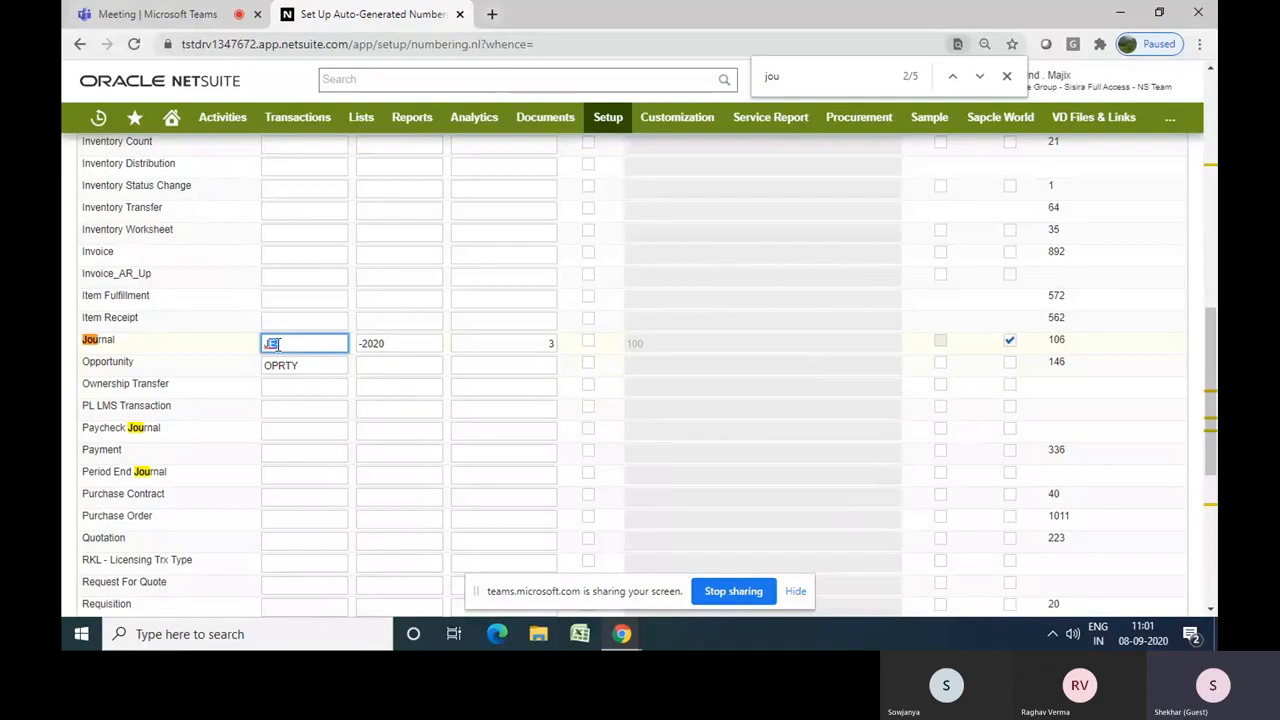
type("-")
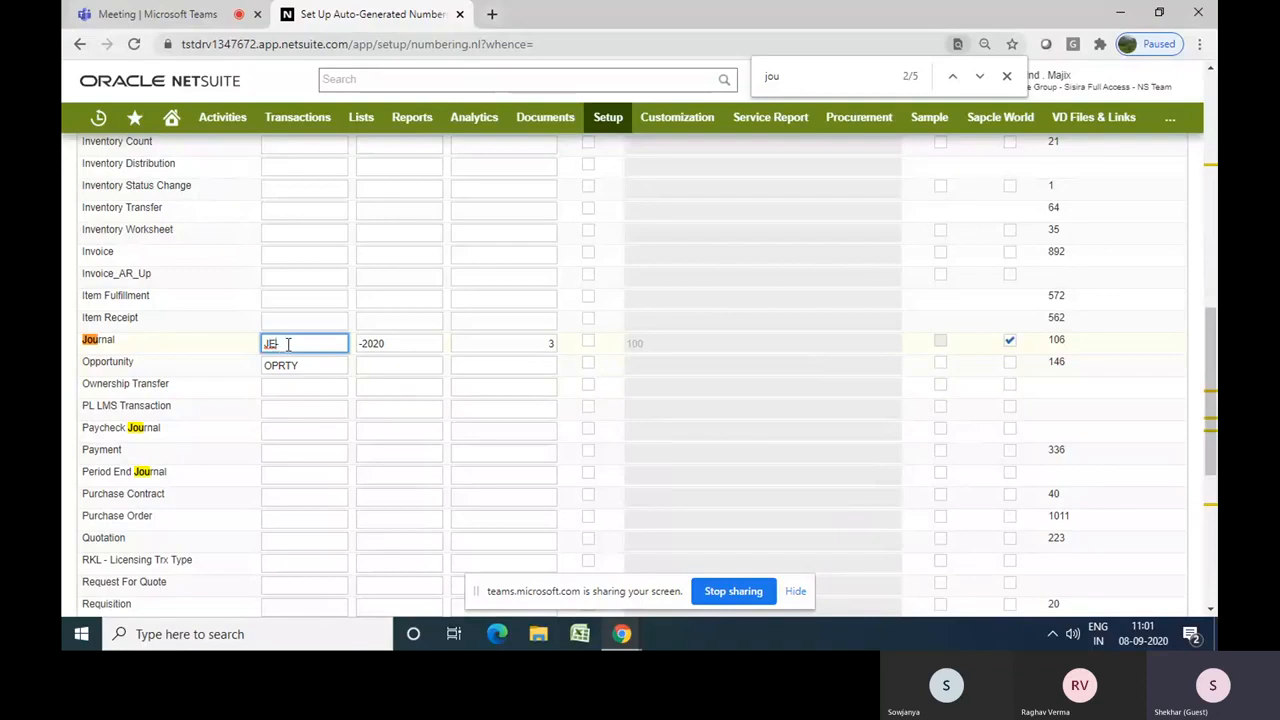
left_click(410, 343)
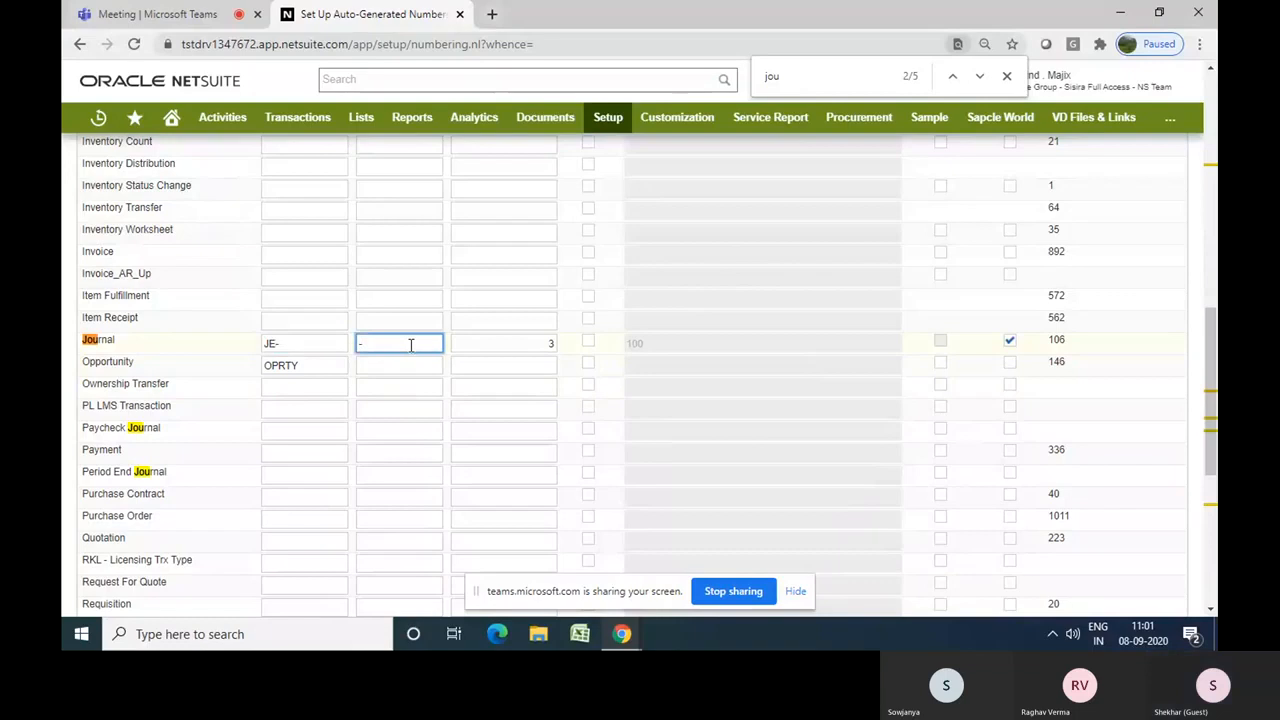
key("BackSpace")
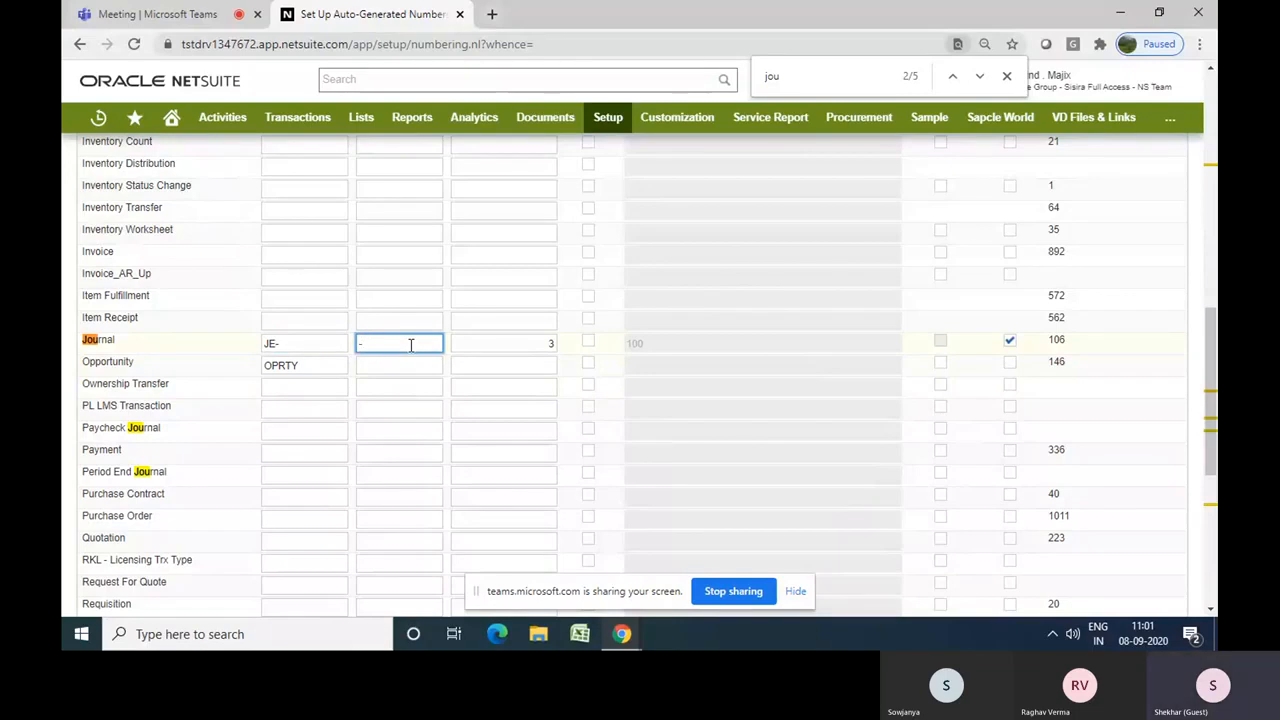
type("Y'20")
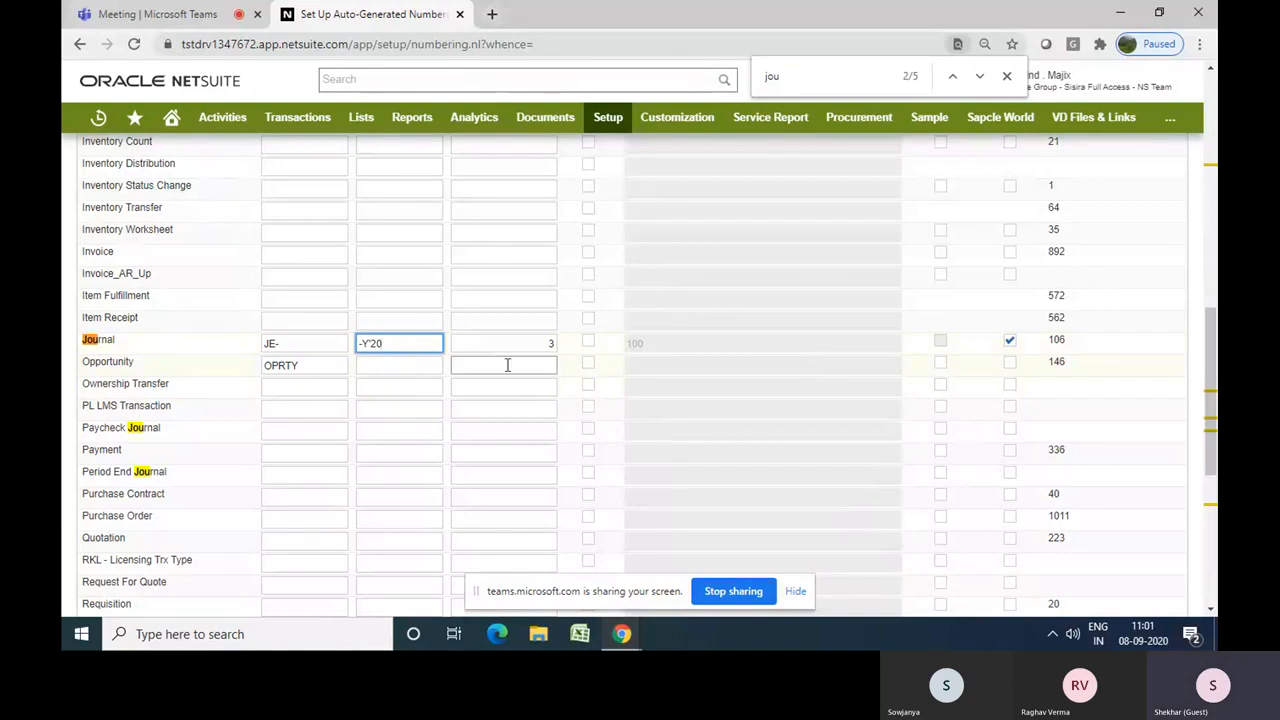
Set the Journal's minimum digits to 5 and save the auto-generated numbering setup
left_click(565, 378)
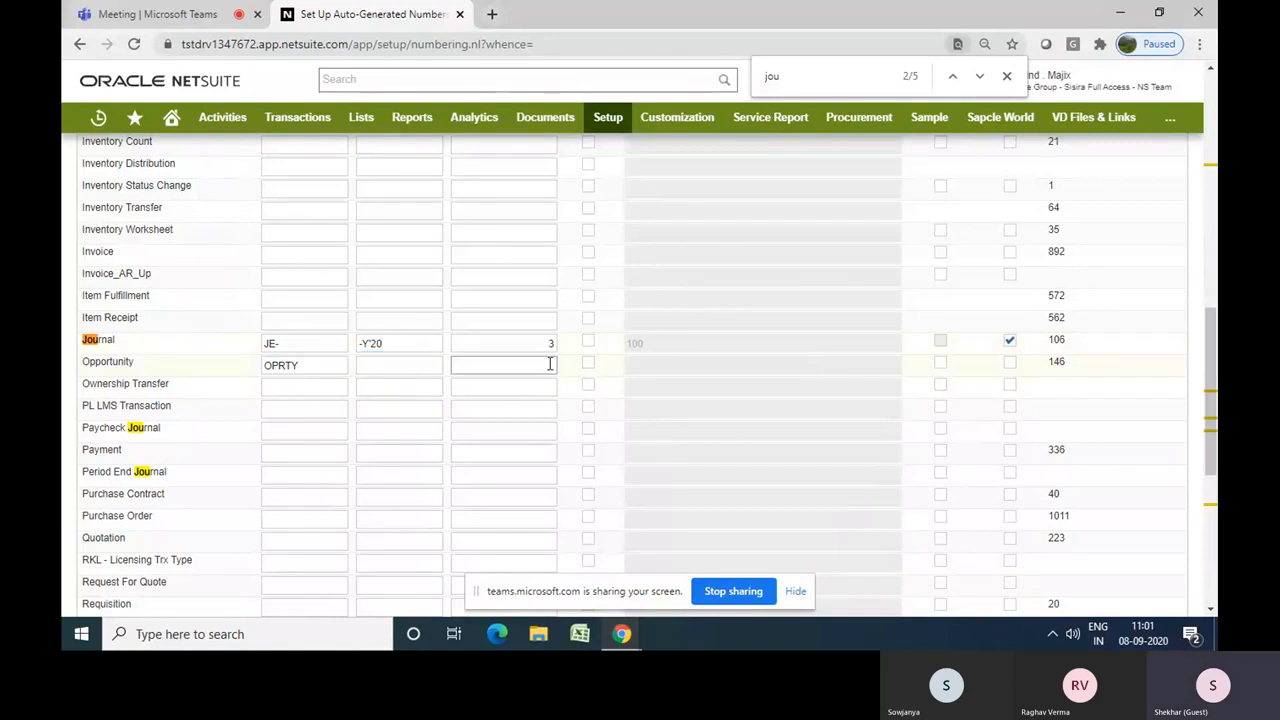
double_click(549, 343)
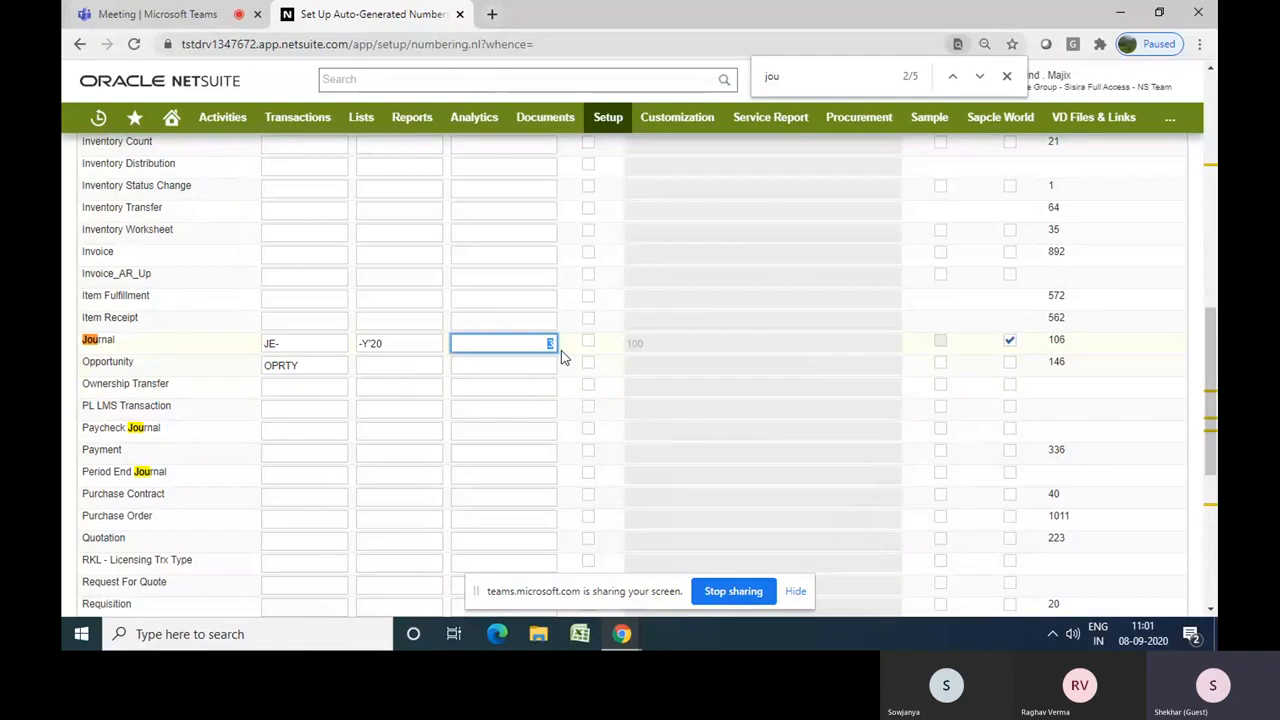
type("5")
left_click(574, 353)
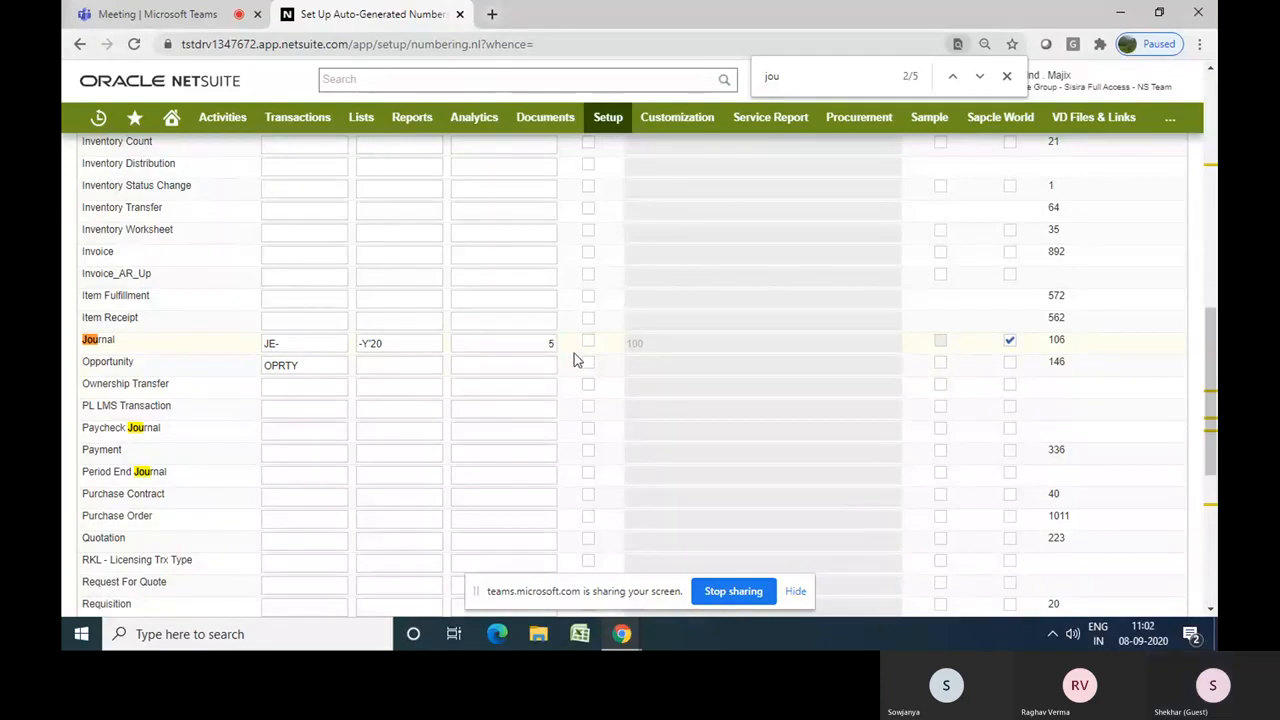
scroll(574, 355, "up", 10)
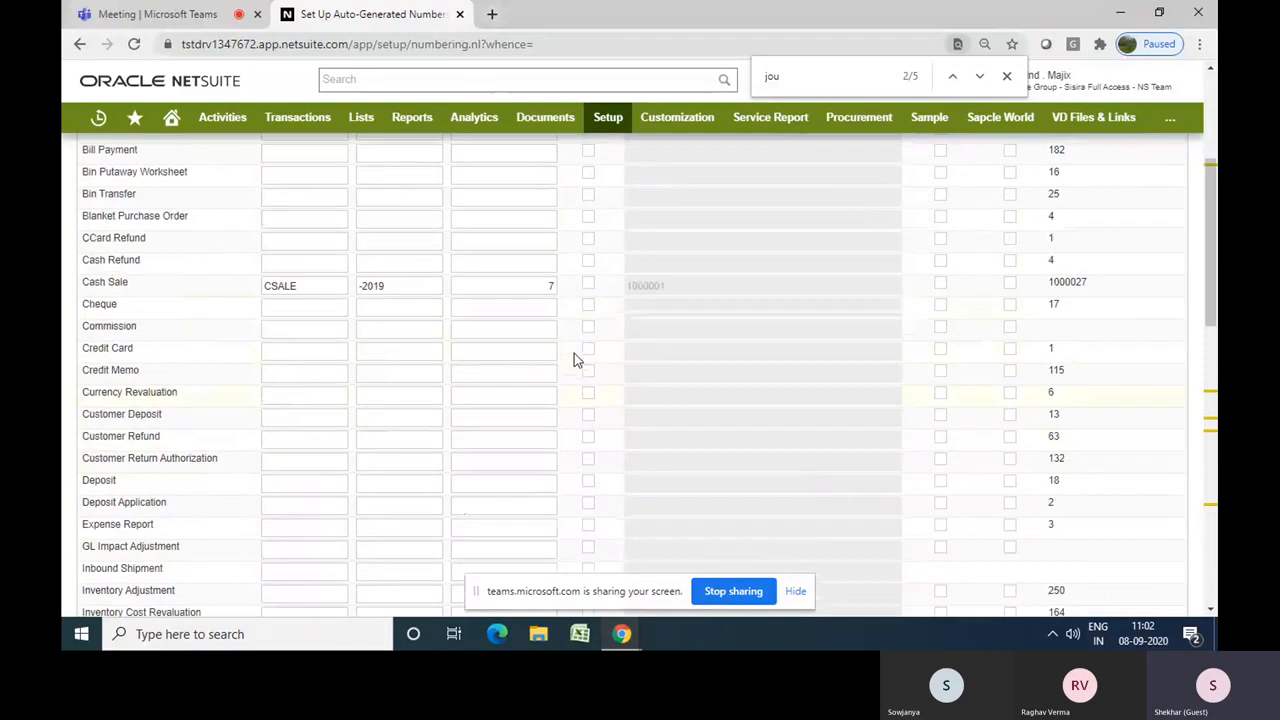
left_click(100, 176)
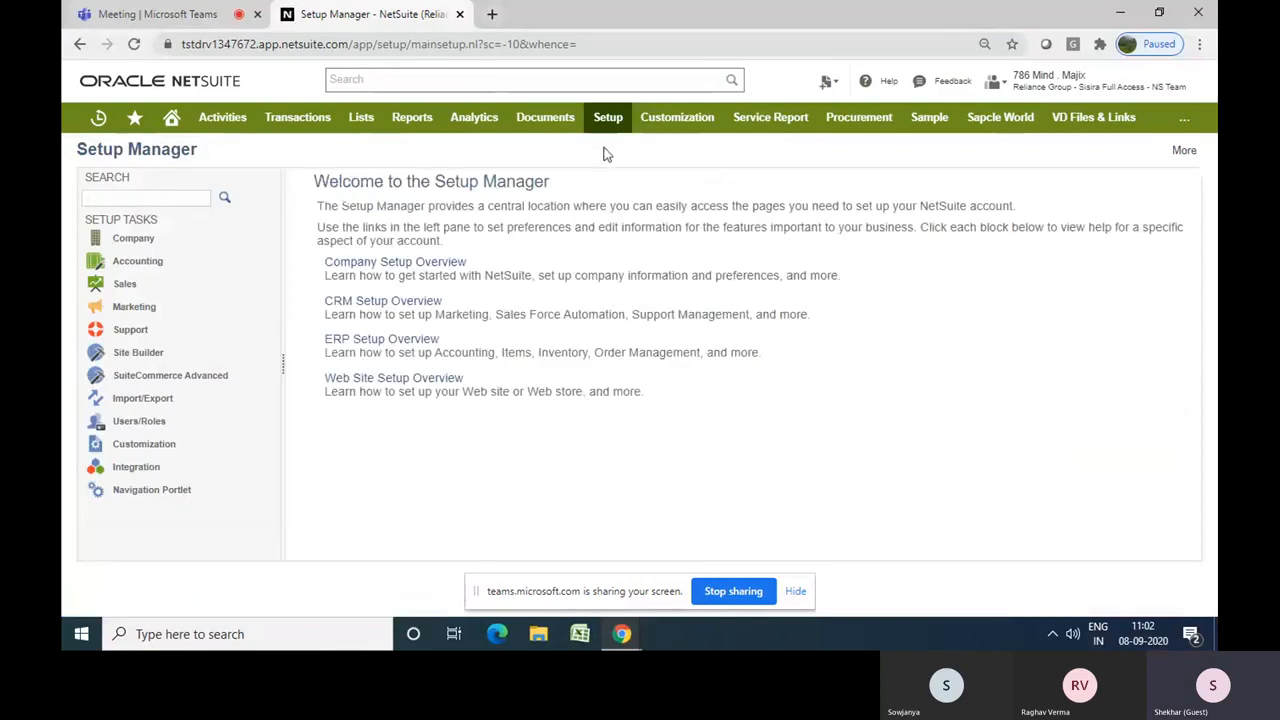
Open the company's Locations list from the classifications setup
mouse_move(608, 126)
mouse_move(614, 178)
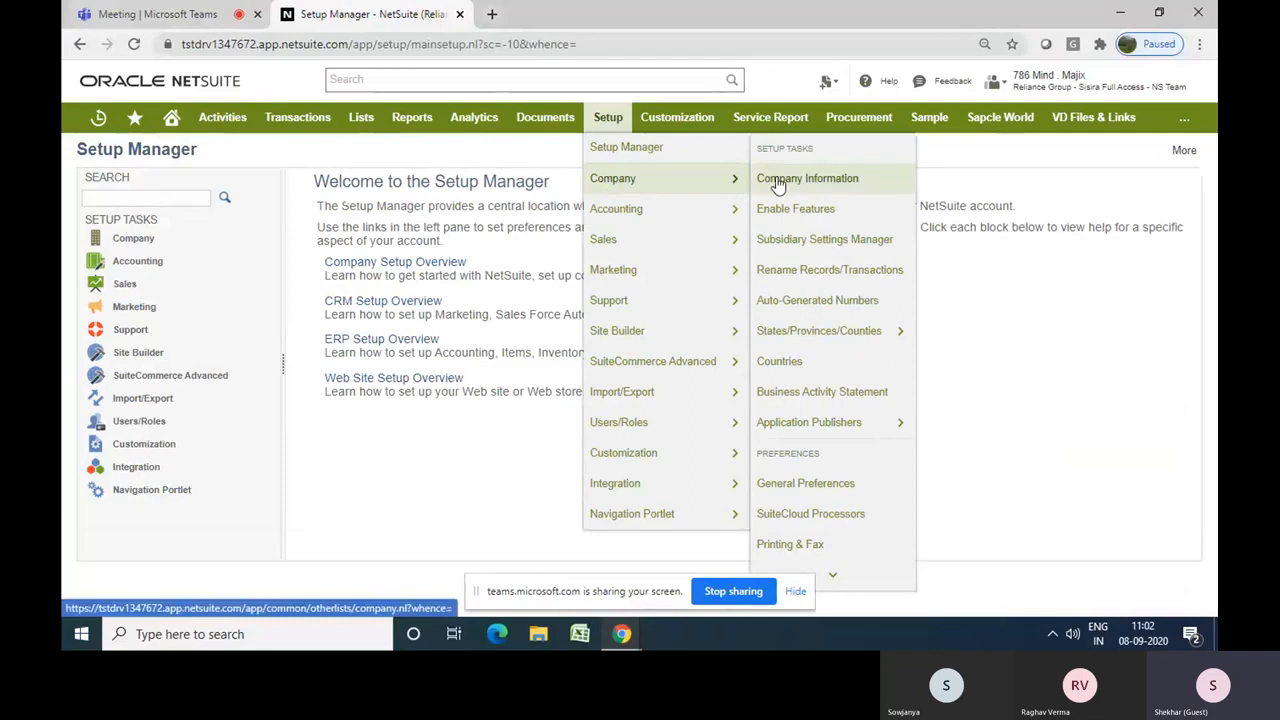
mouse_move(838, 583)
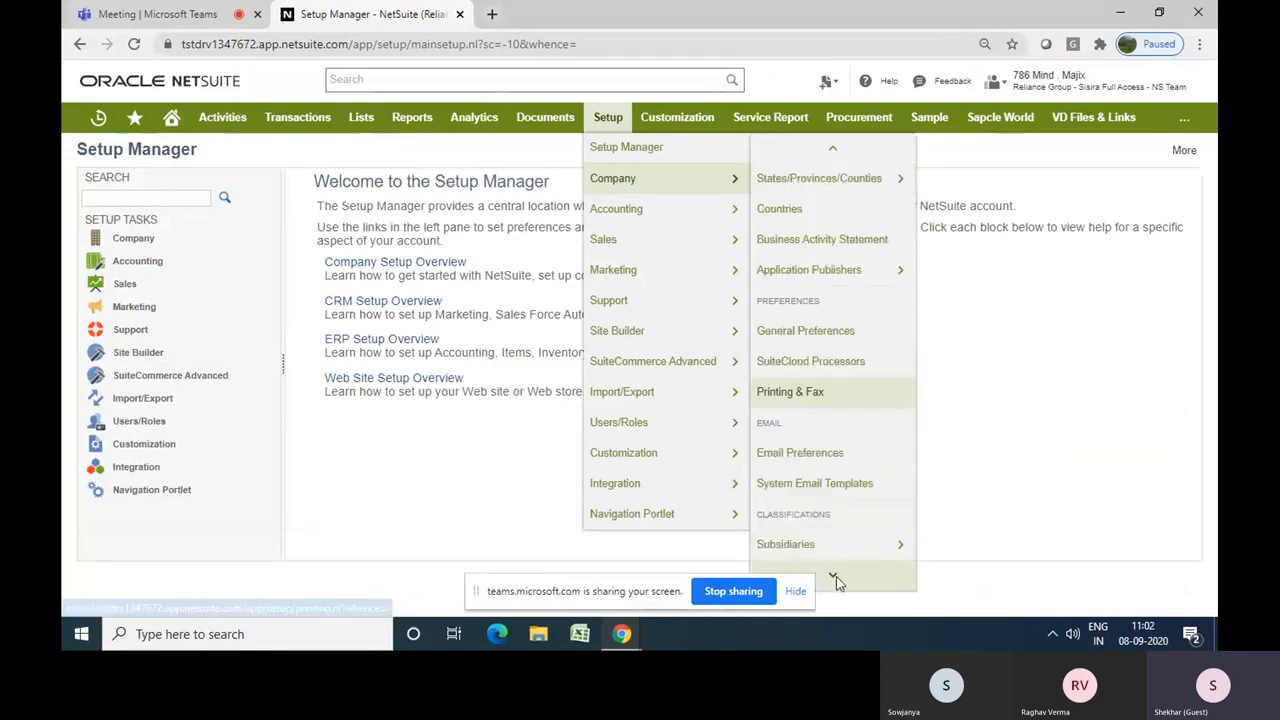
mouse_move(840, 371)
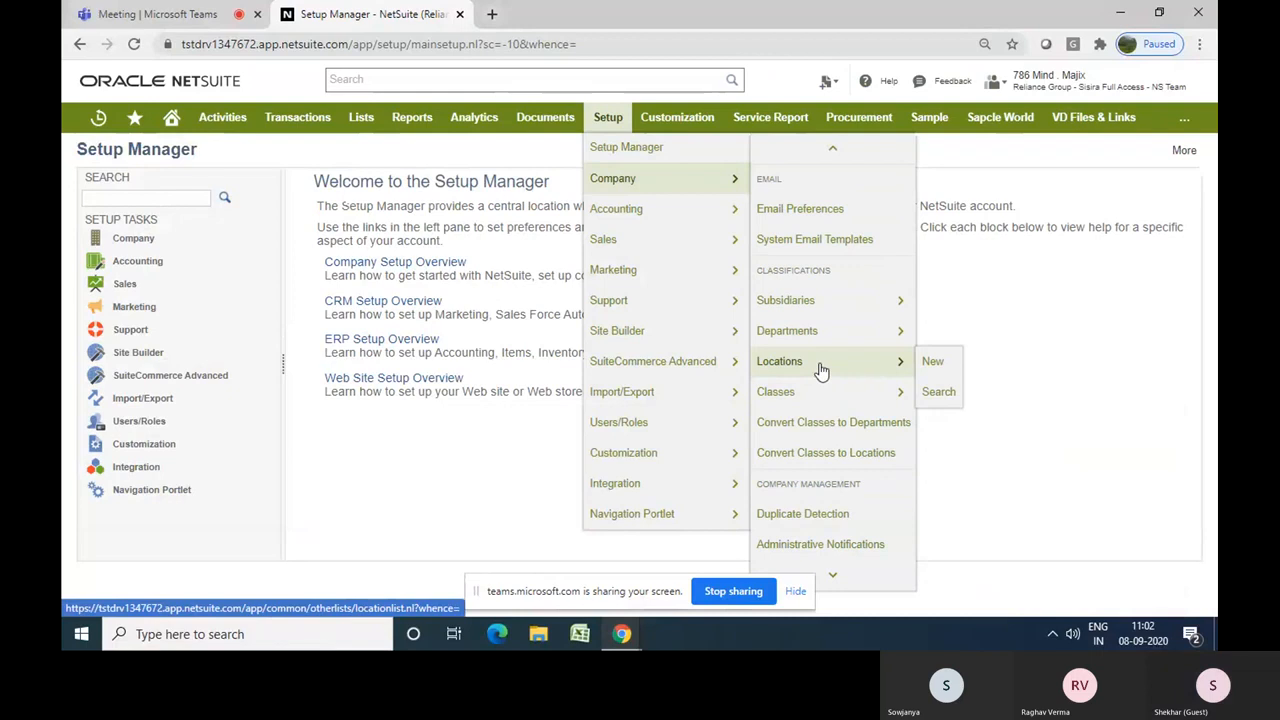
left_click(820, 371)
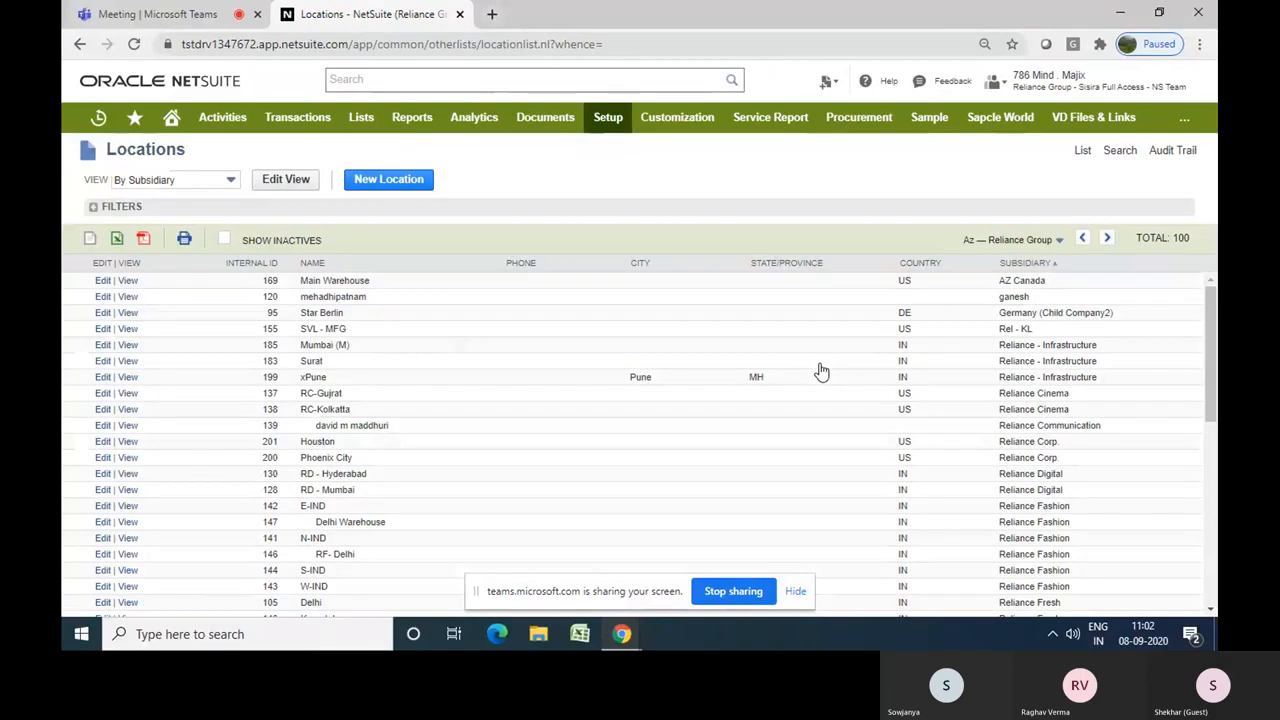
Browse the Locations list through its Reliance Group — Russia range, reverse the subsidiary sort order, and look through the reordered entries
mouse_move(1212, 358)
left_mouse_down()
mouse_move(1213, 528)
mouse_move(1213, 366)
left_mouse_up()
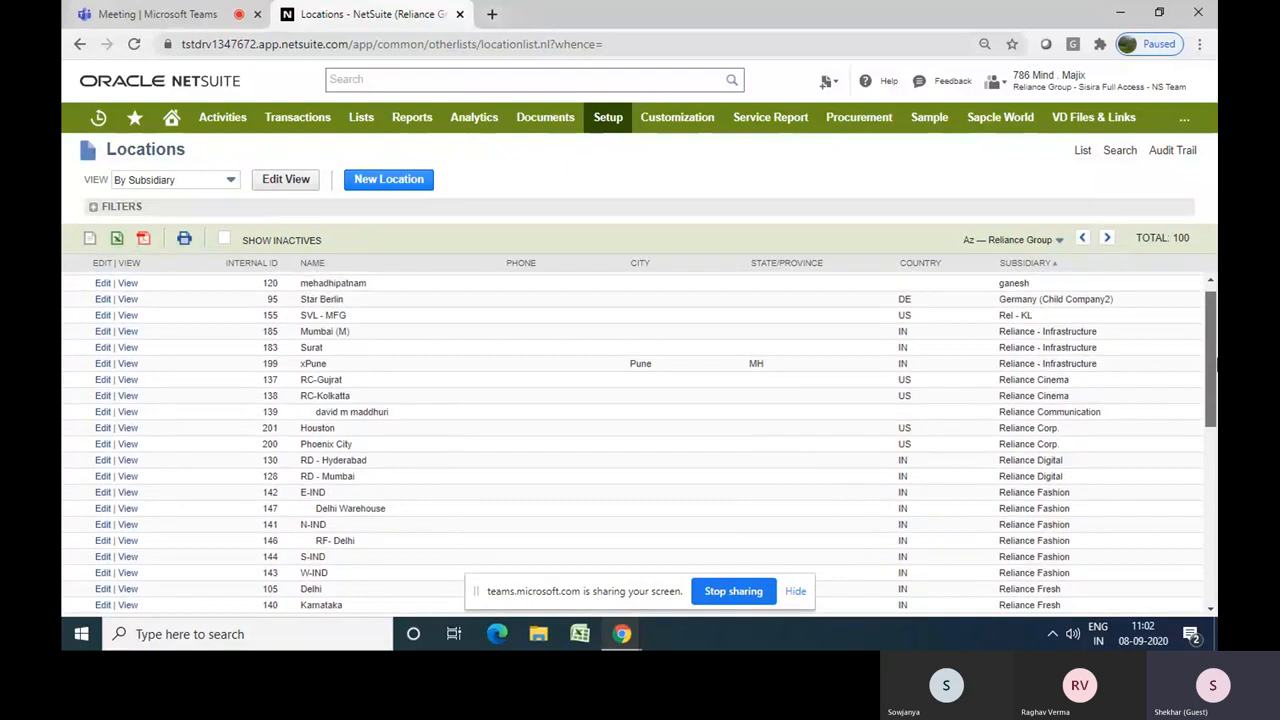
left_click(1020, 241)
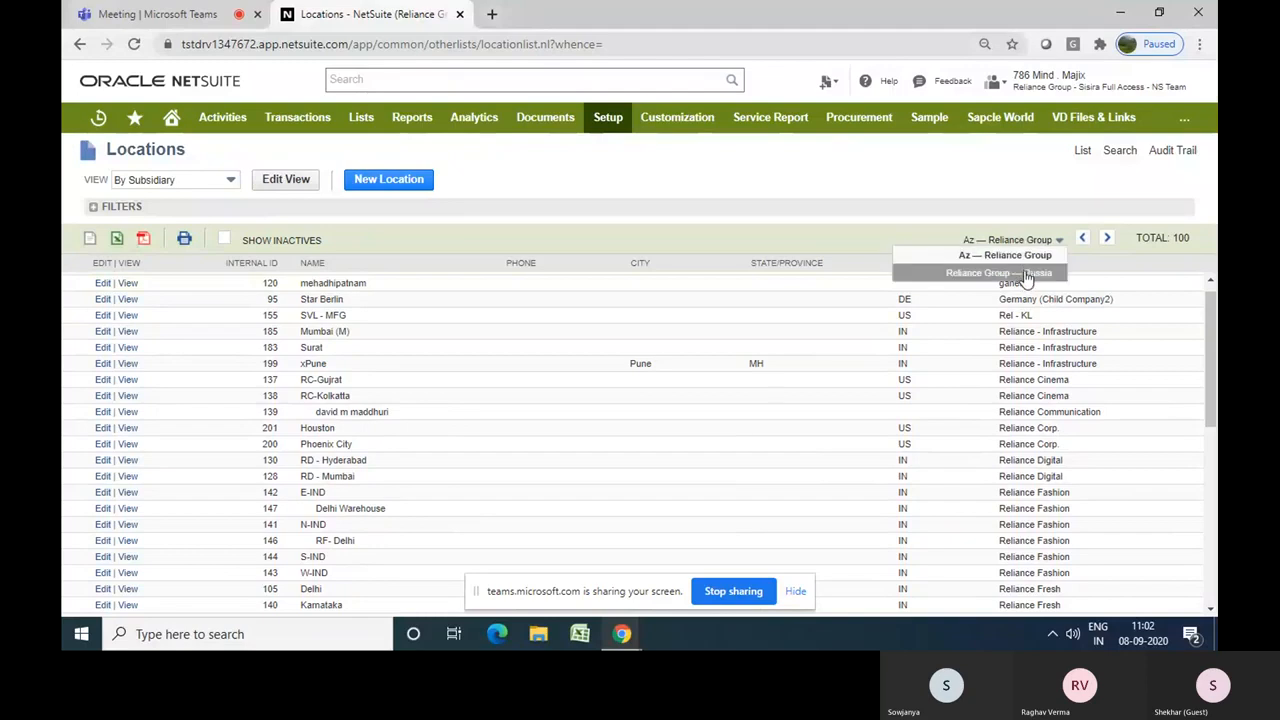
left_click(1020, 272)
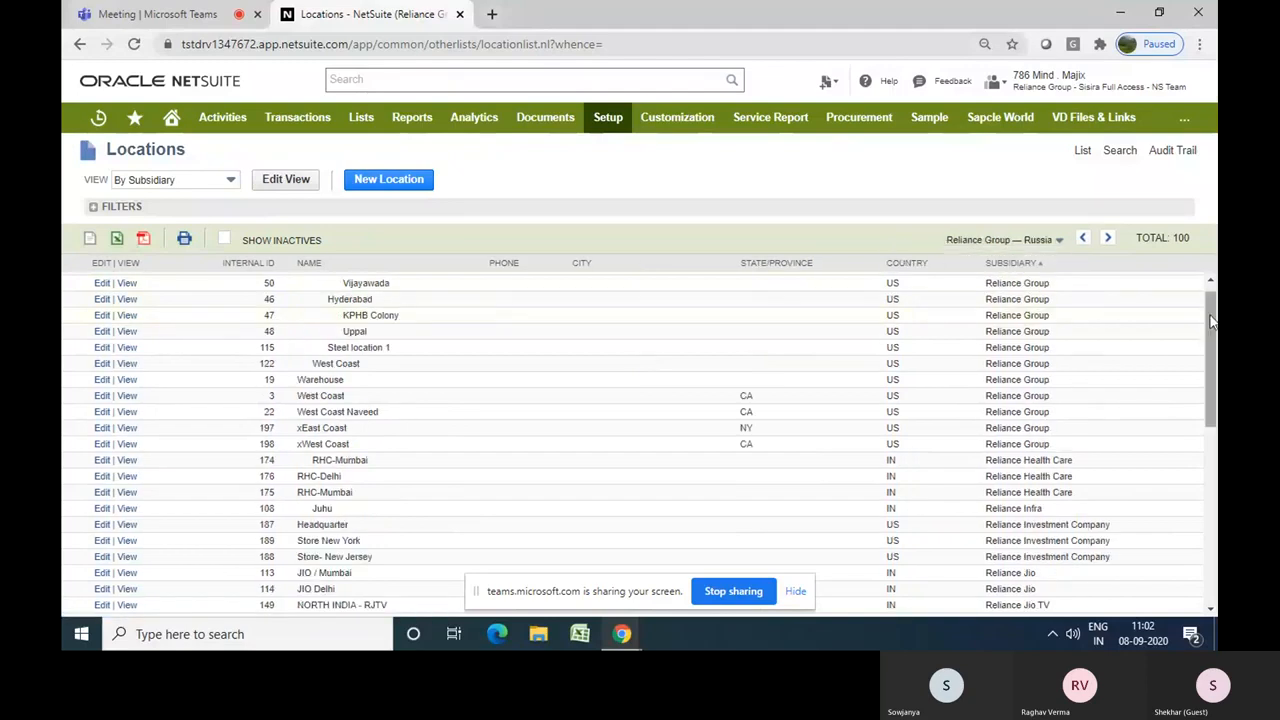
mouse_move(1210, 310)
left_mouse_down()
mouse_move(1213, 520)
mouse_move(1210, 324)
left_mouse_up()
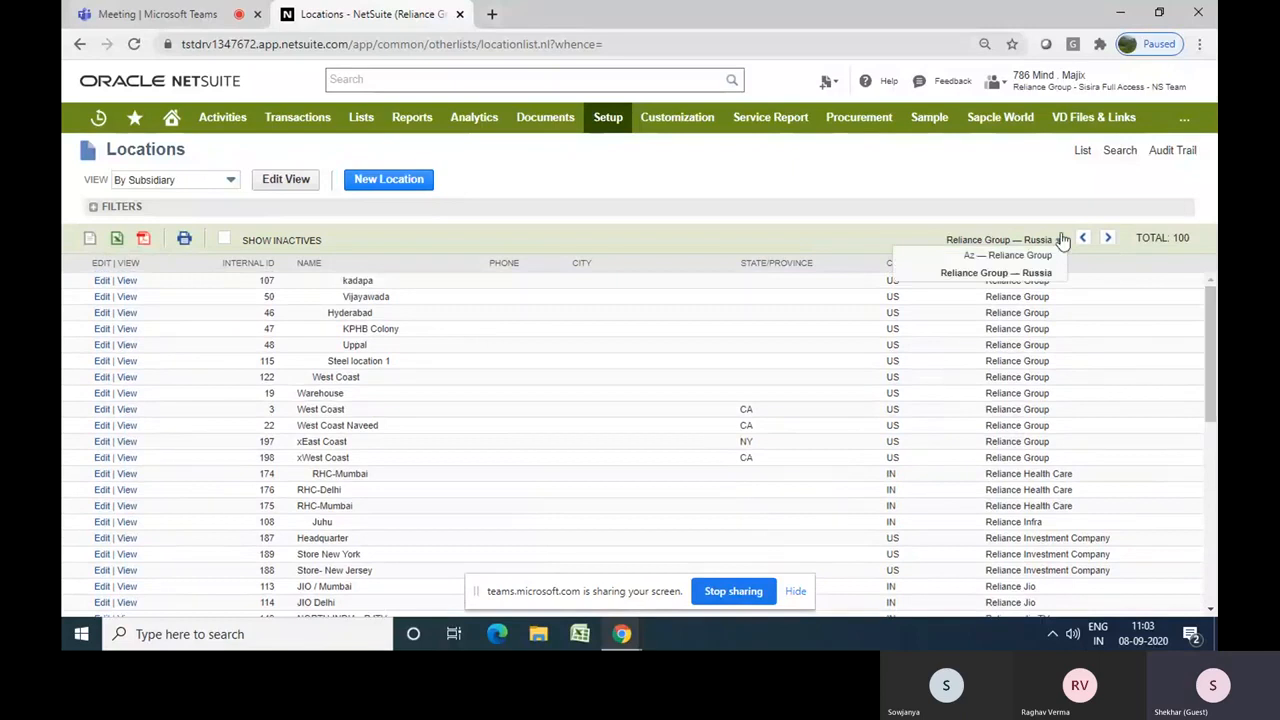
left_click(1054, 240)
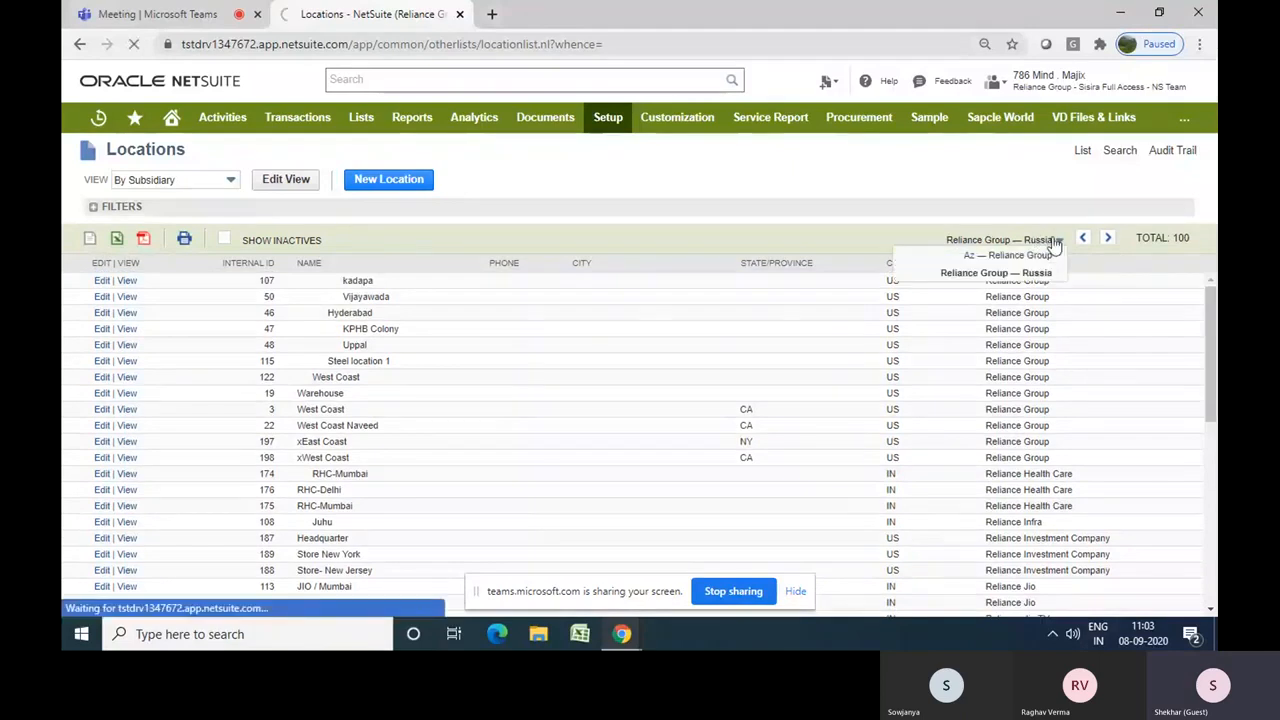
left_click(1050, 257)
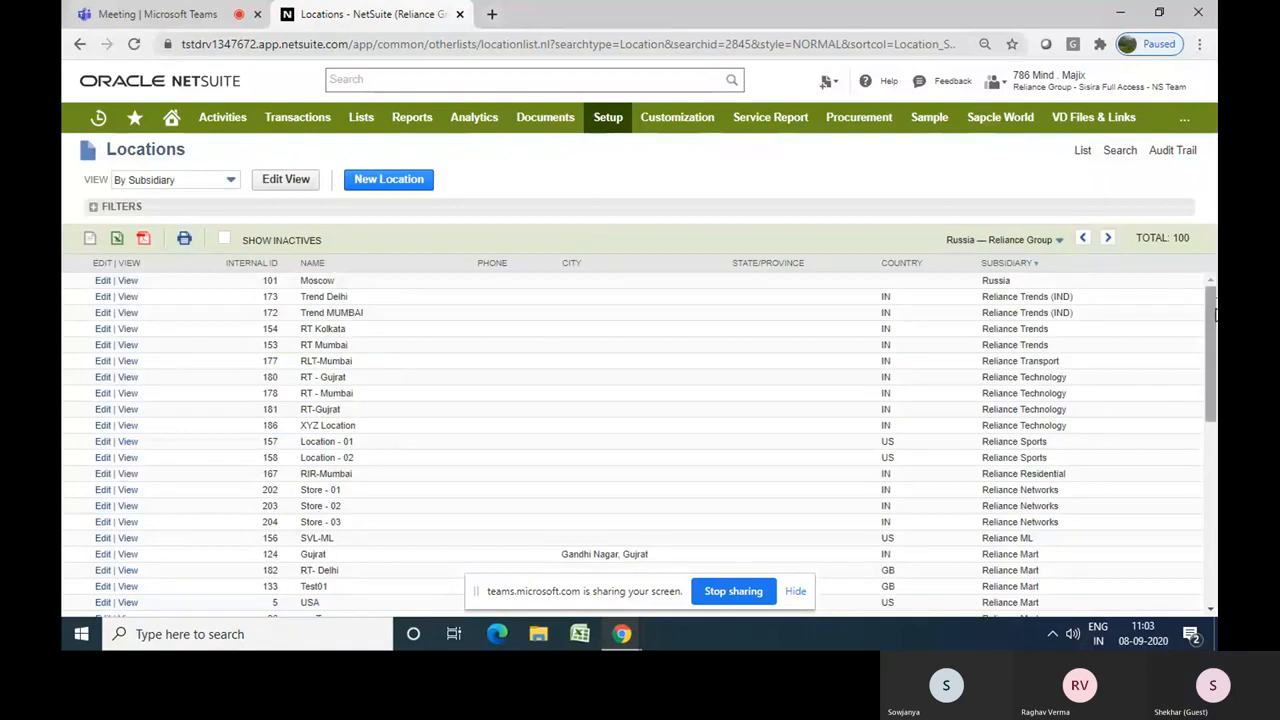
left_click_drag(1217, 313, 1216, 455)
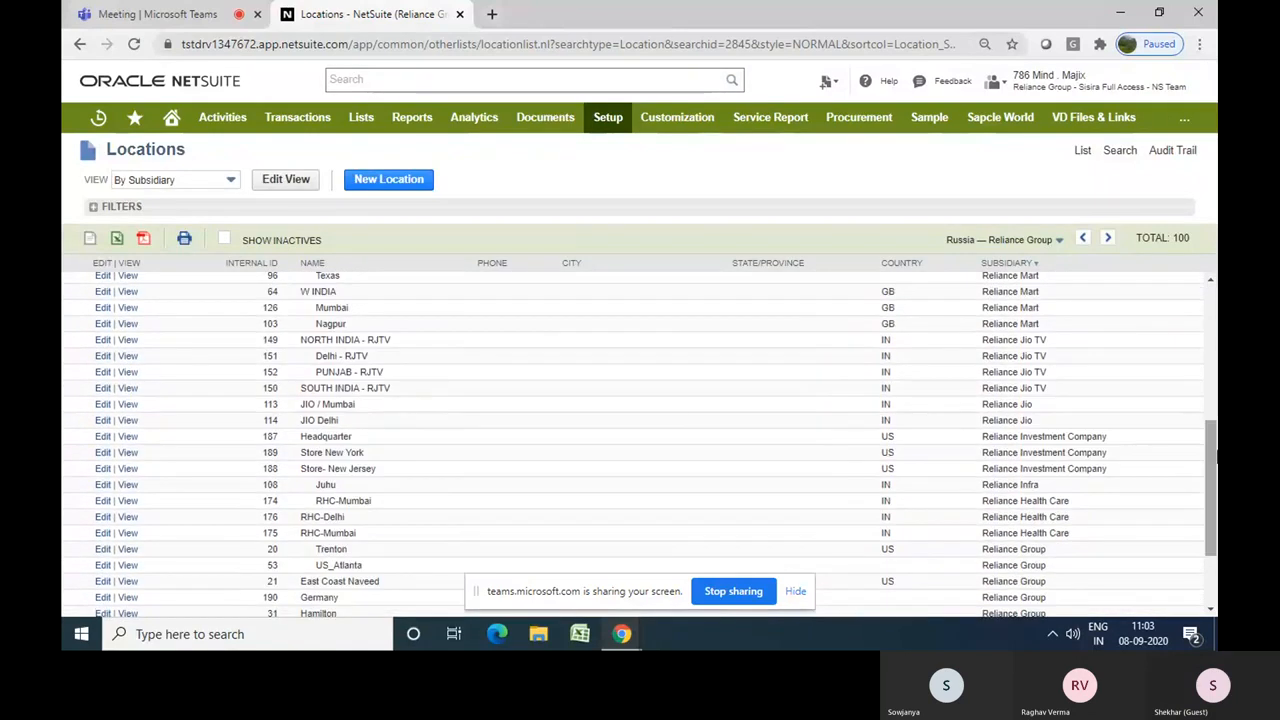
Search the Locations list for "hous", switching to the Reliance Group — Az range, to find the Houston location
key("ctrl+f")
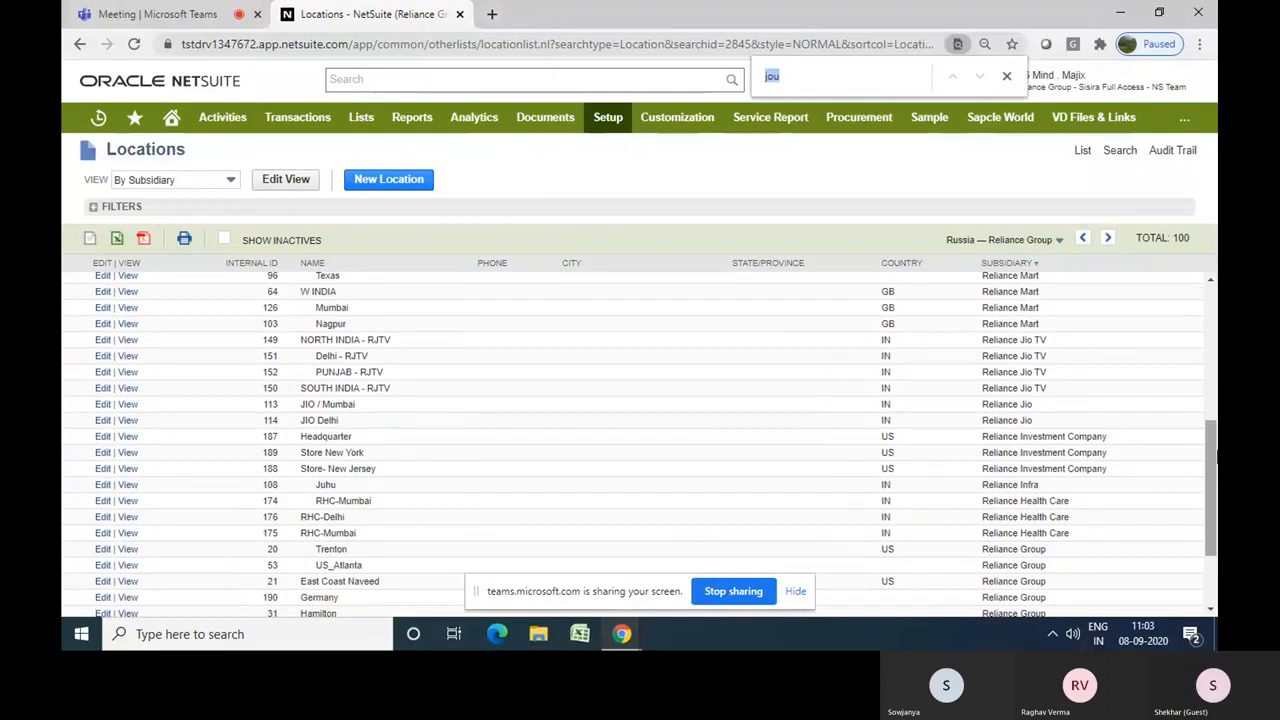
type("hous")
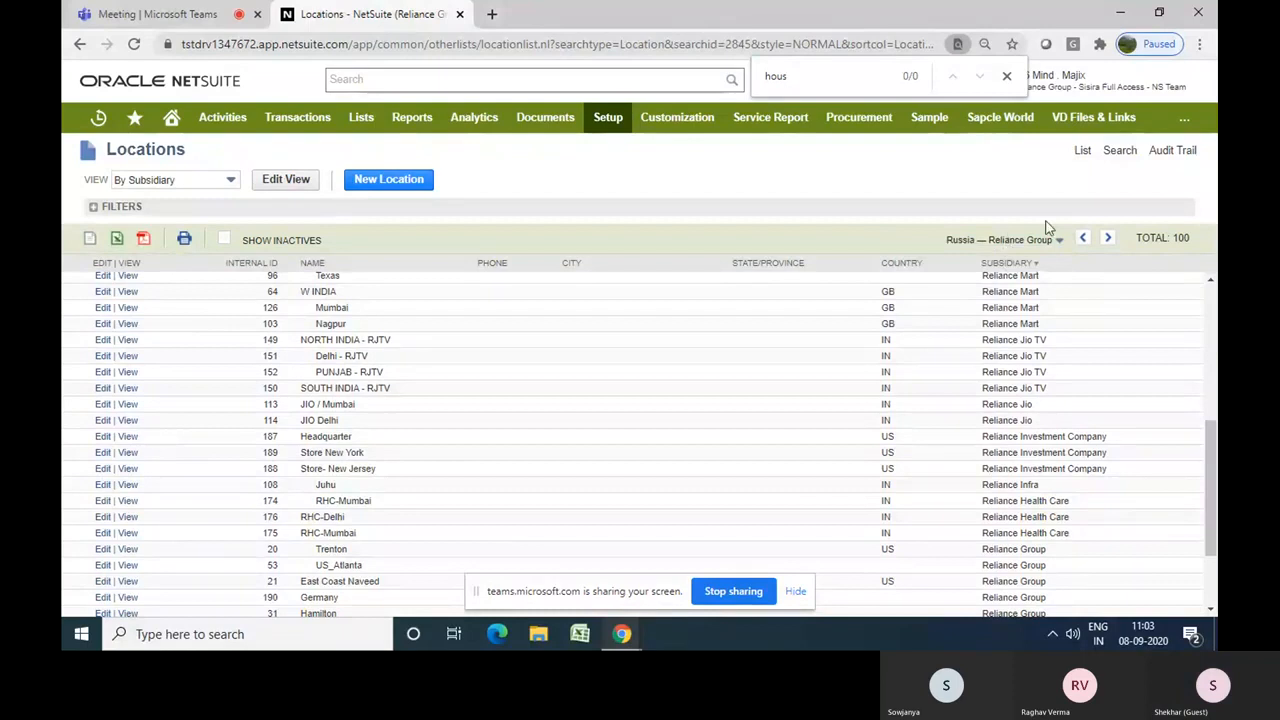
mouse_move(1057, 245)
left_click(1008, 272)
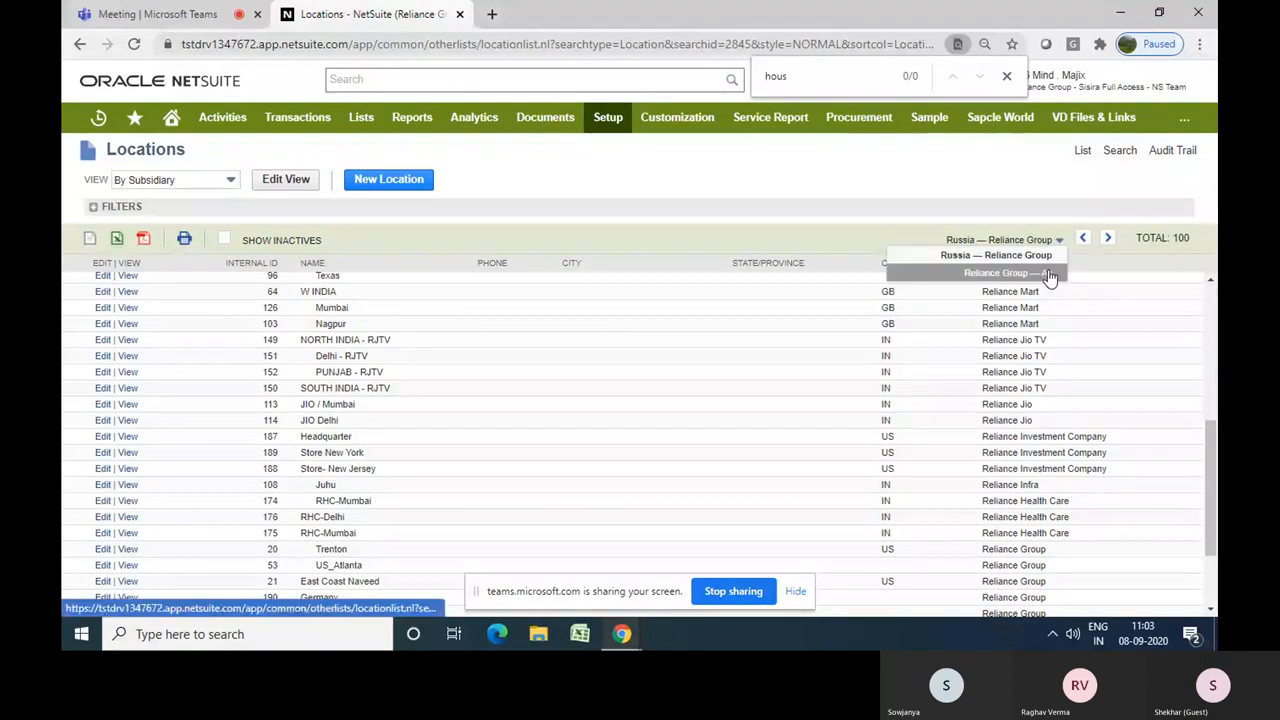
key("ctrl+f")
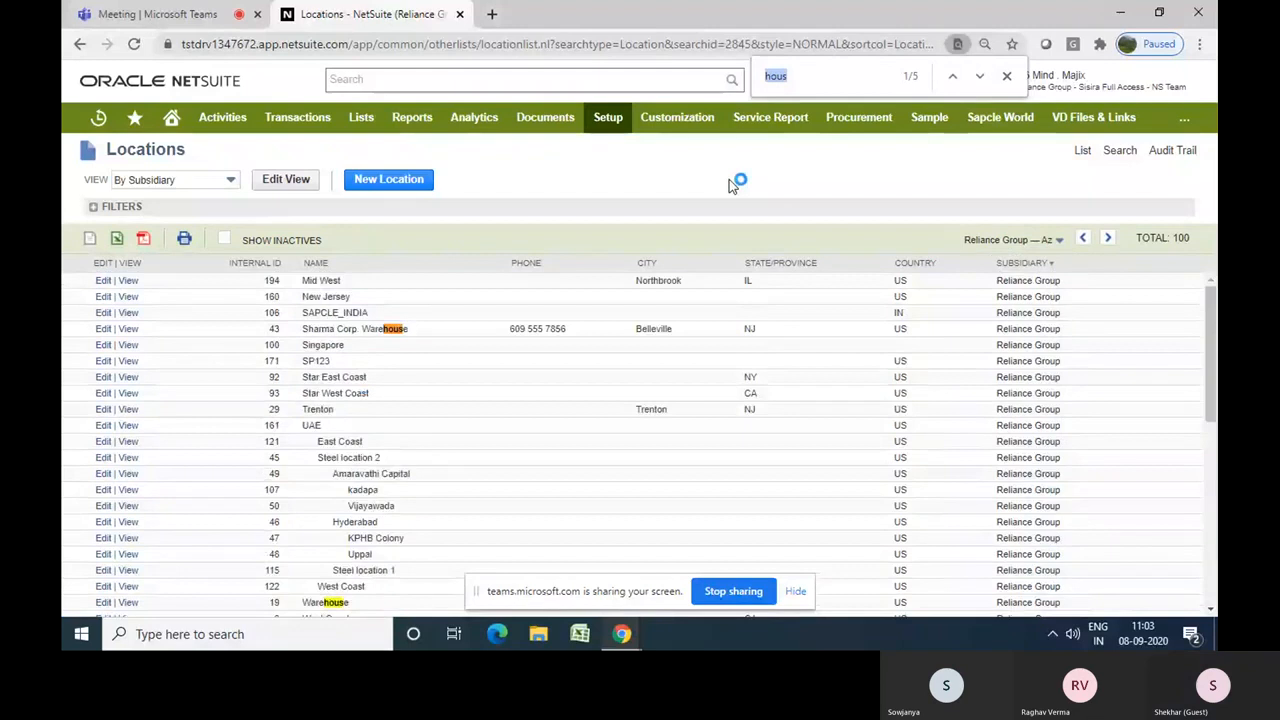
key("Return")
key("Return")
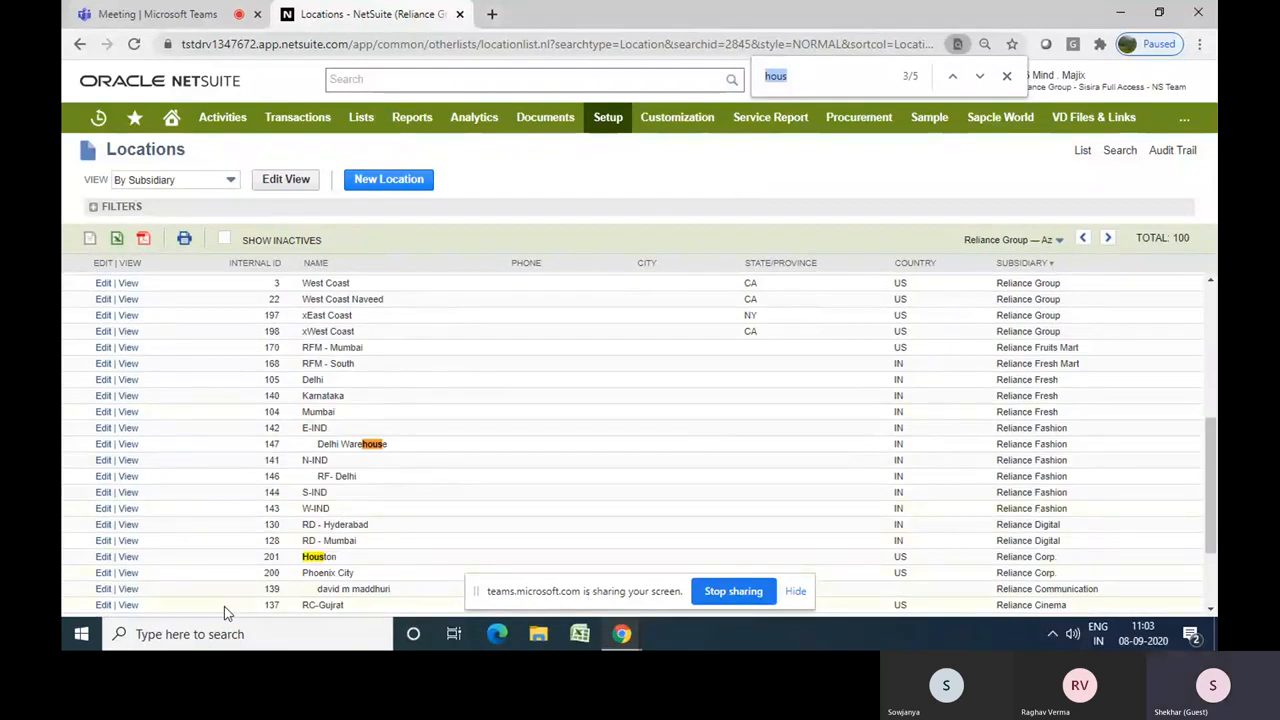
Open the Houston and Phoenix City location records for editing, each in a new browser tab
right_click(103, 565)
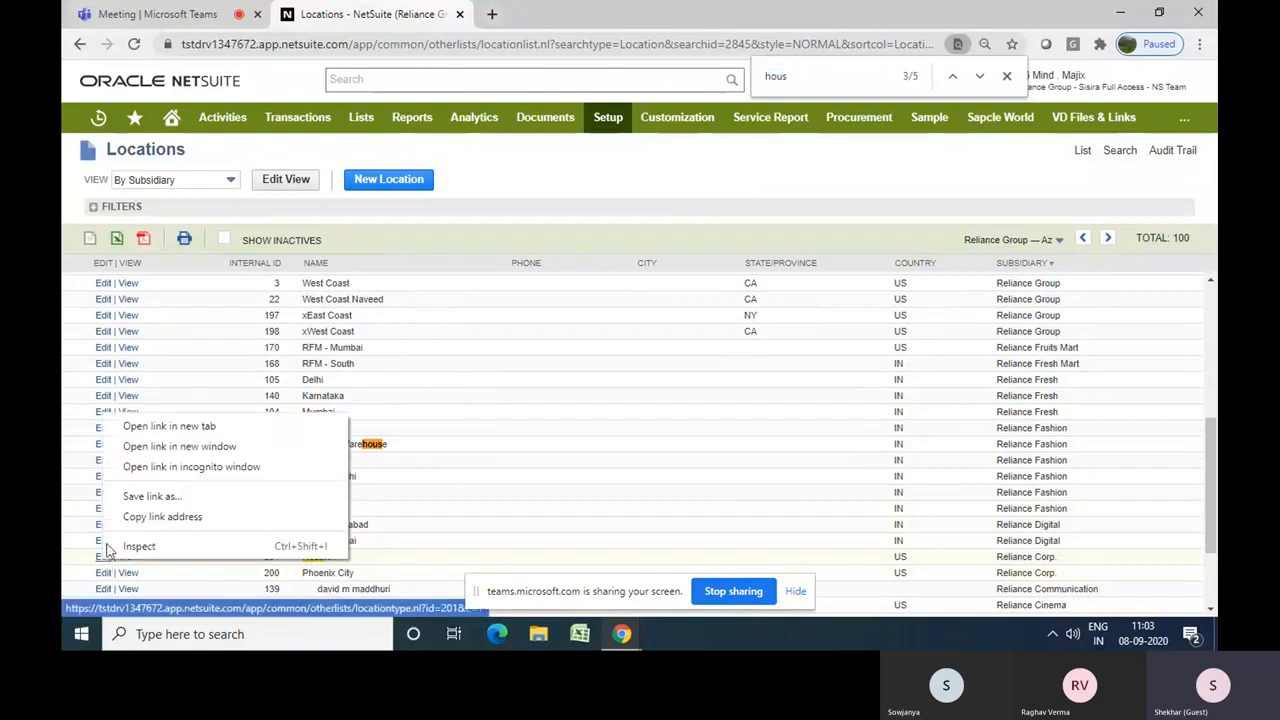
left_click(168, 426)
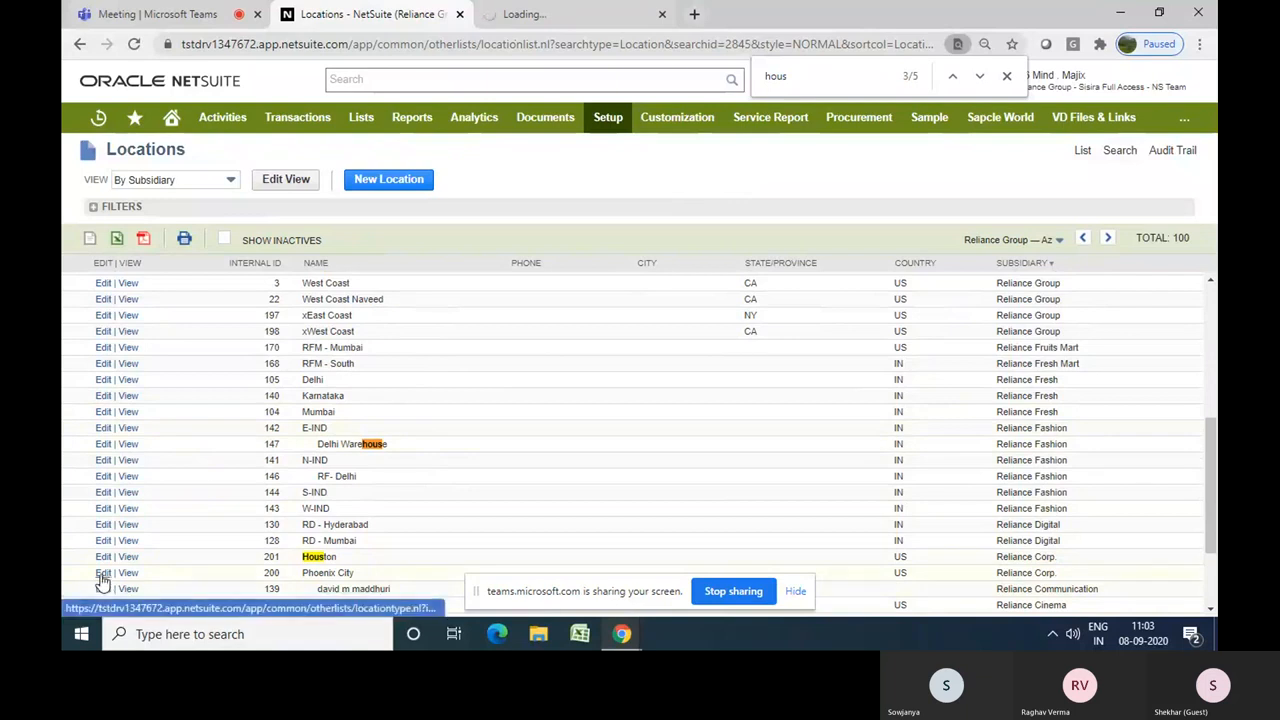
right_click(102, 573)
left_click(224, 446)
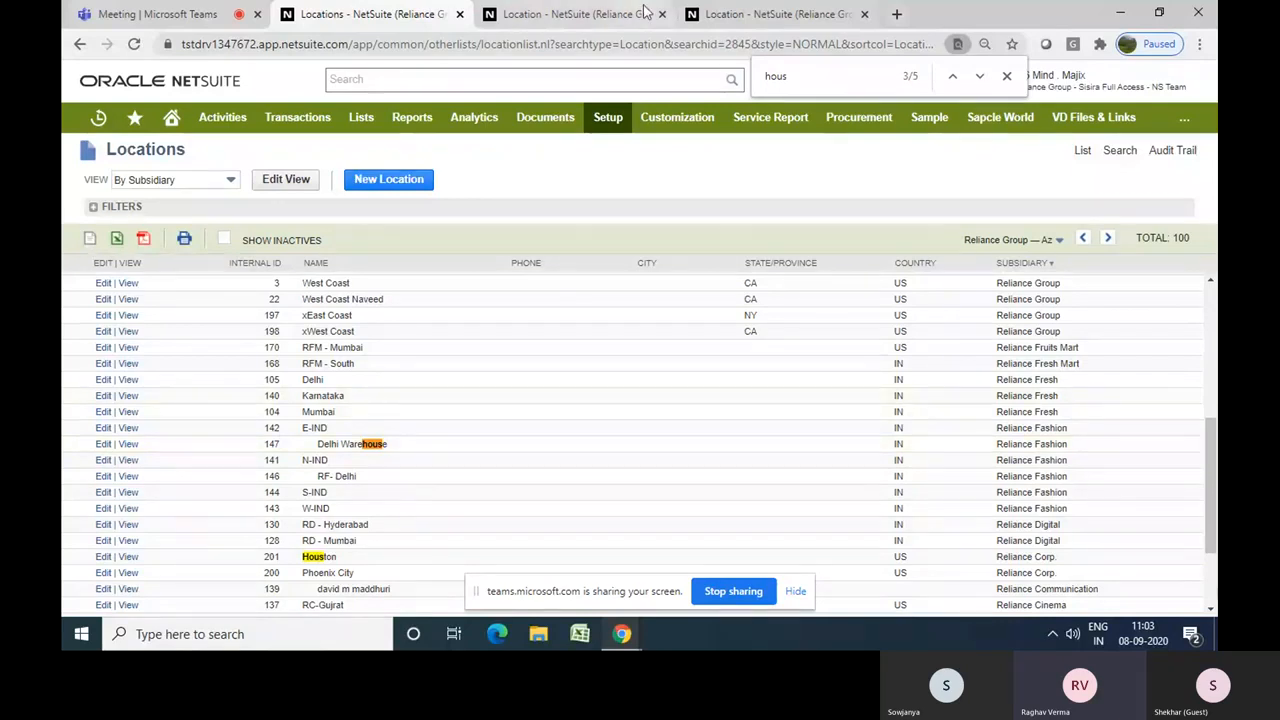
Set the Houston location's document number prefix to RC/HOU/ and show its document number types
left_click(603, 15)
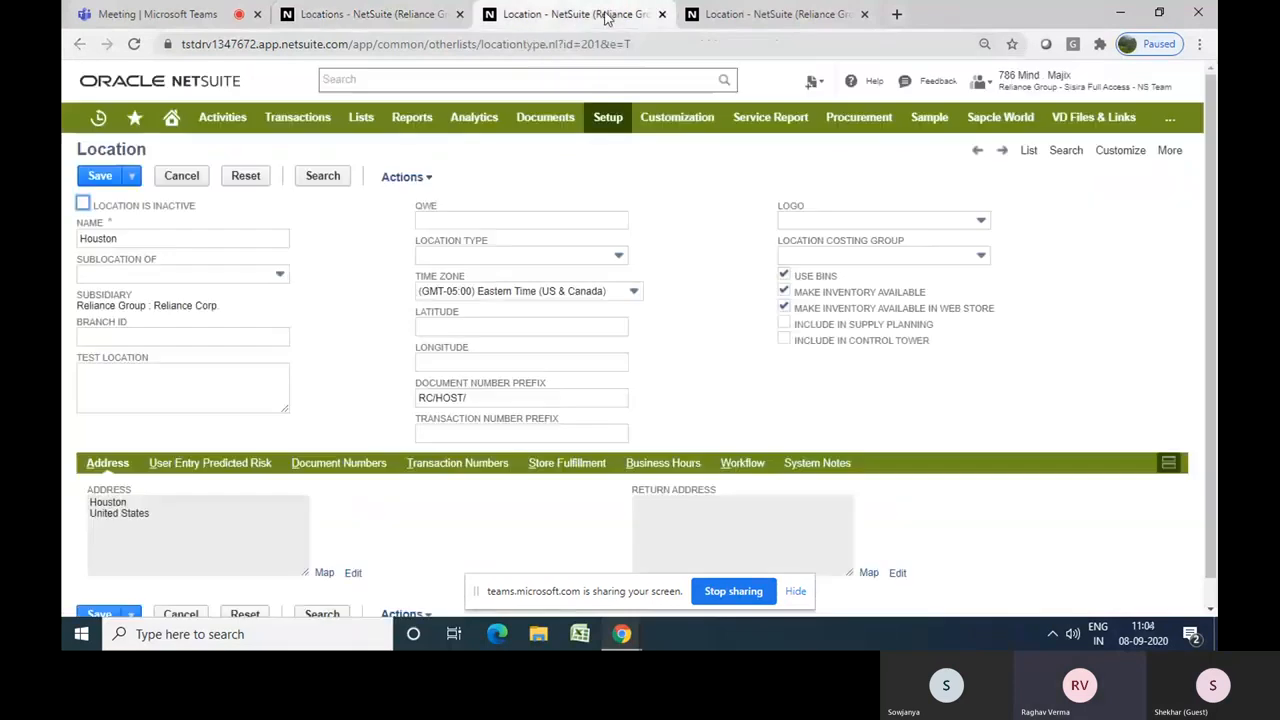
left_click(355, 227)
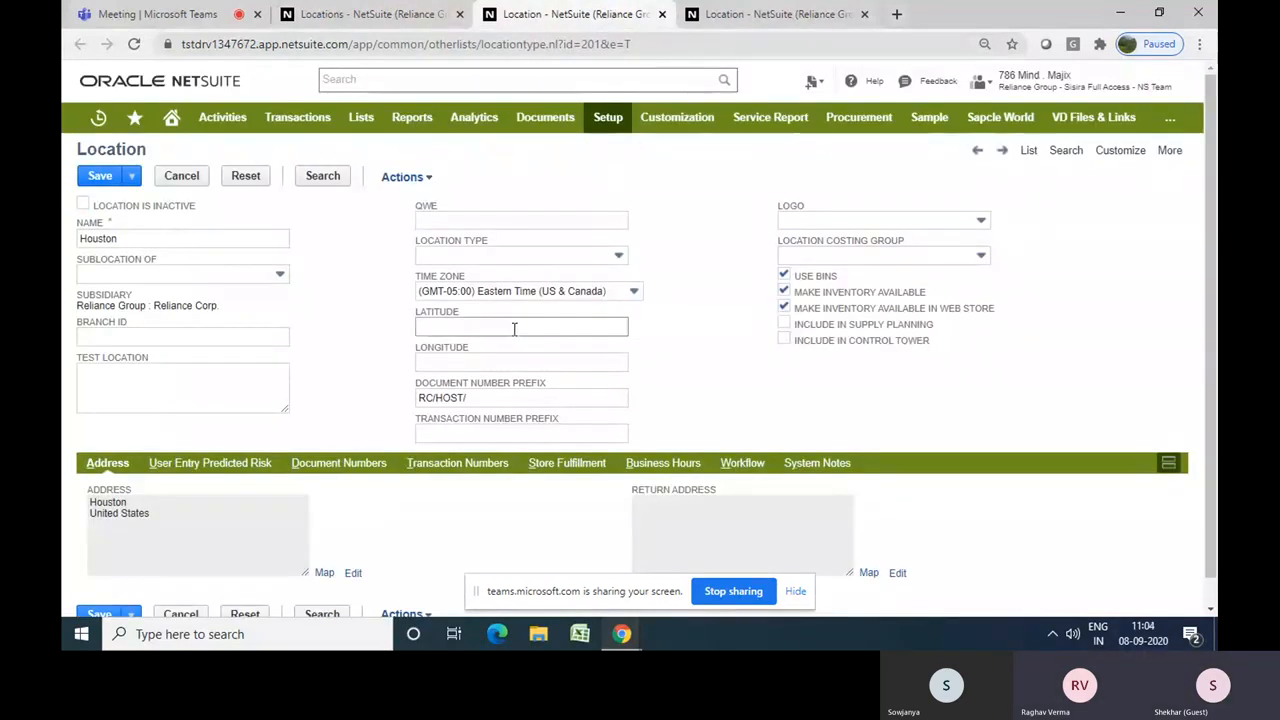
left_click(463, 395)
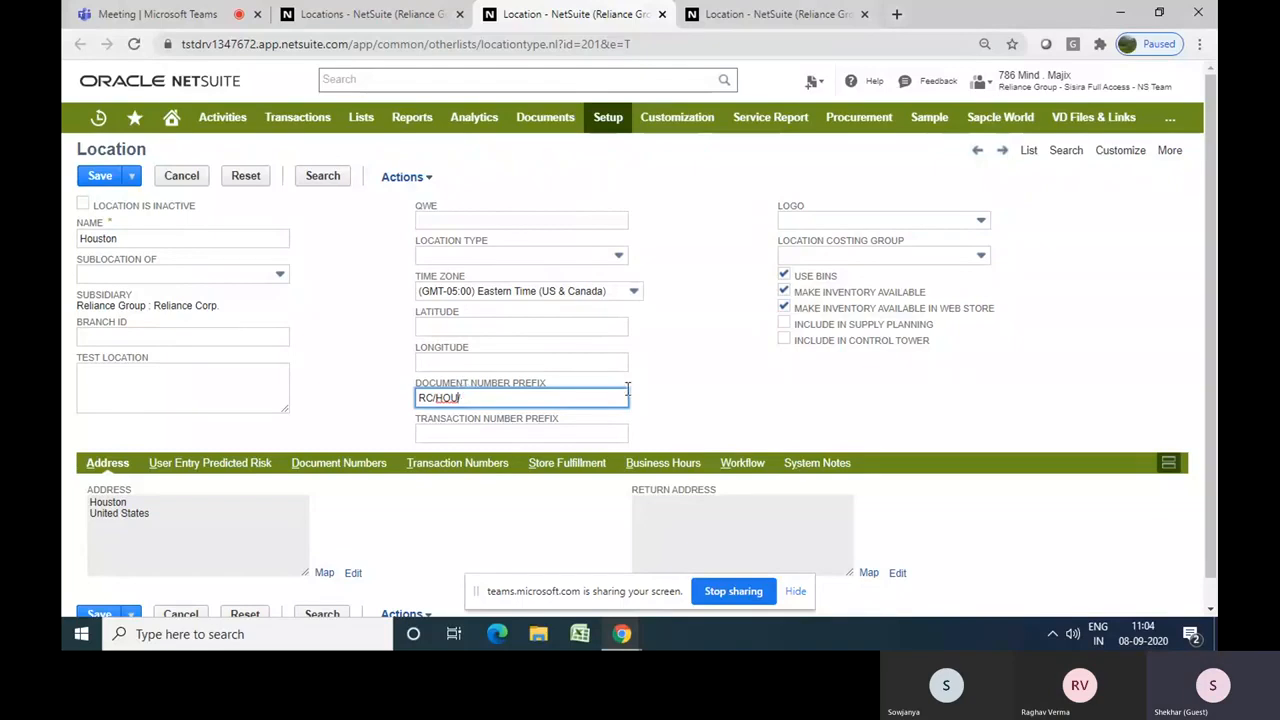
left_click(776, 408)
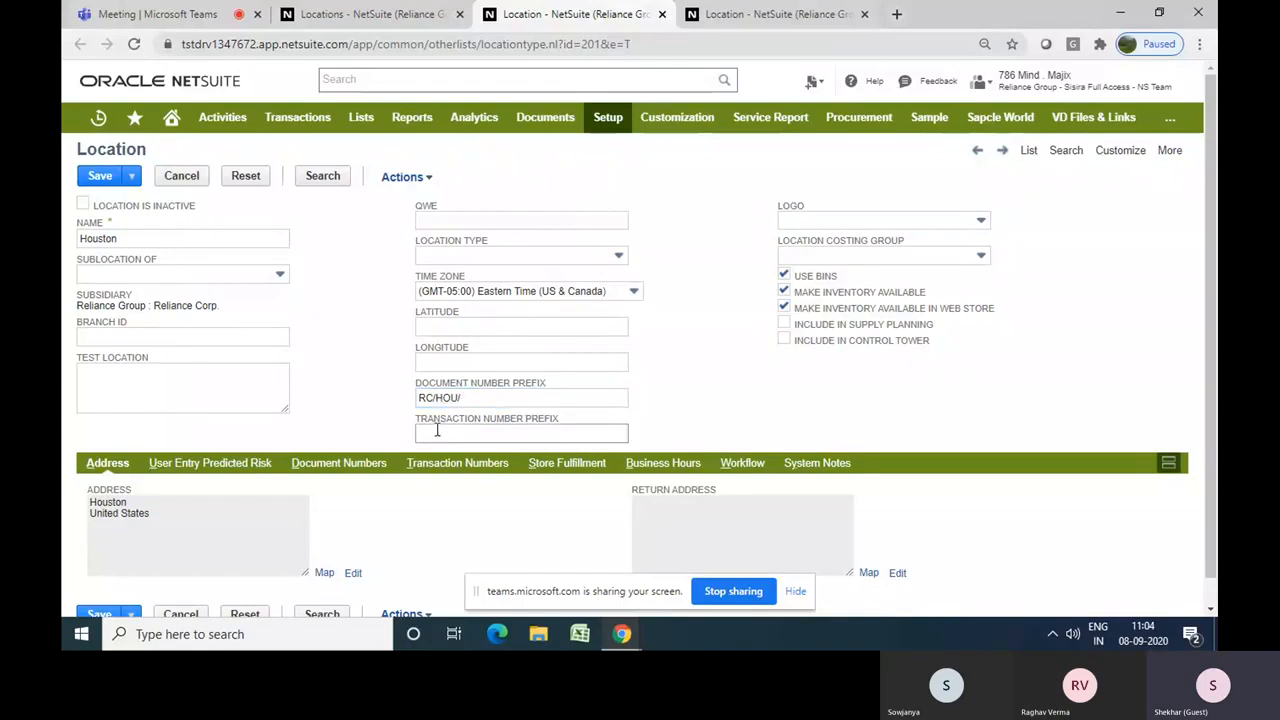
left_click(368, 468)
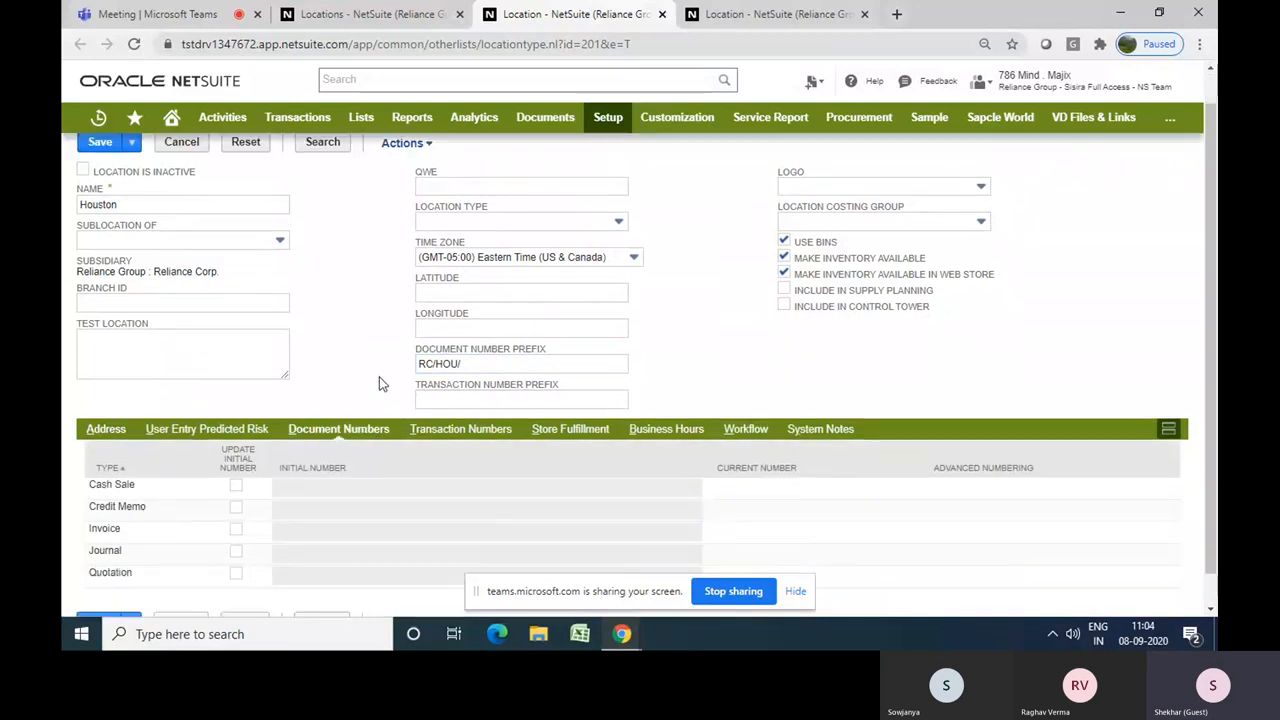
scroll(379, 383, "down", 1)
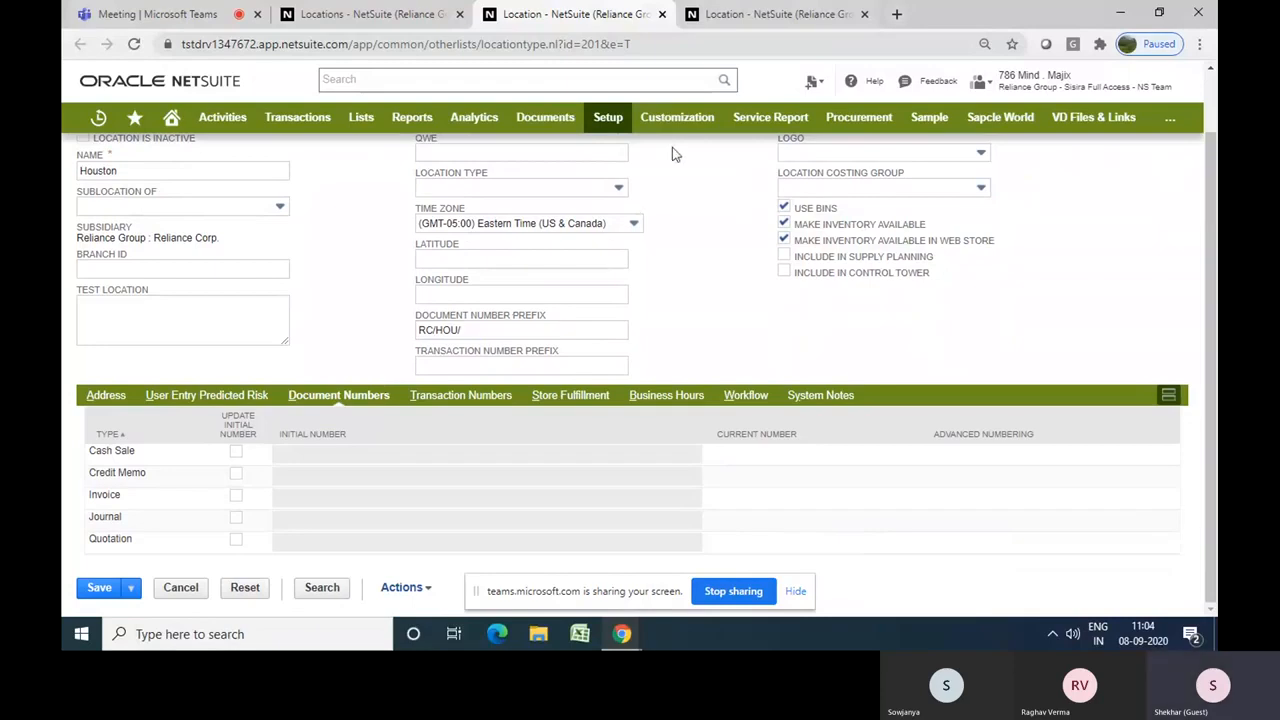
Set the Phoenix City location's document number prefix to RC/PX/ and save the record
left_click(757, 20)
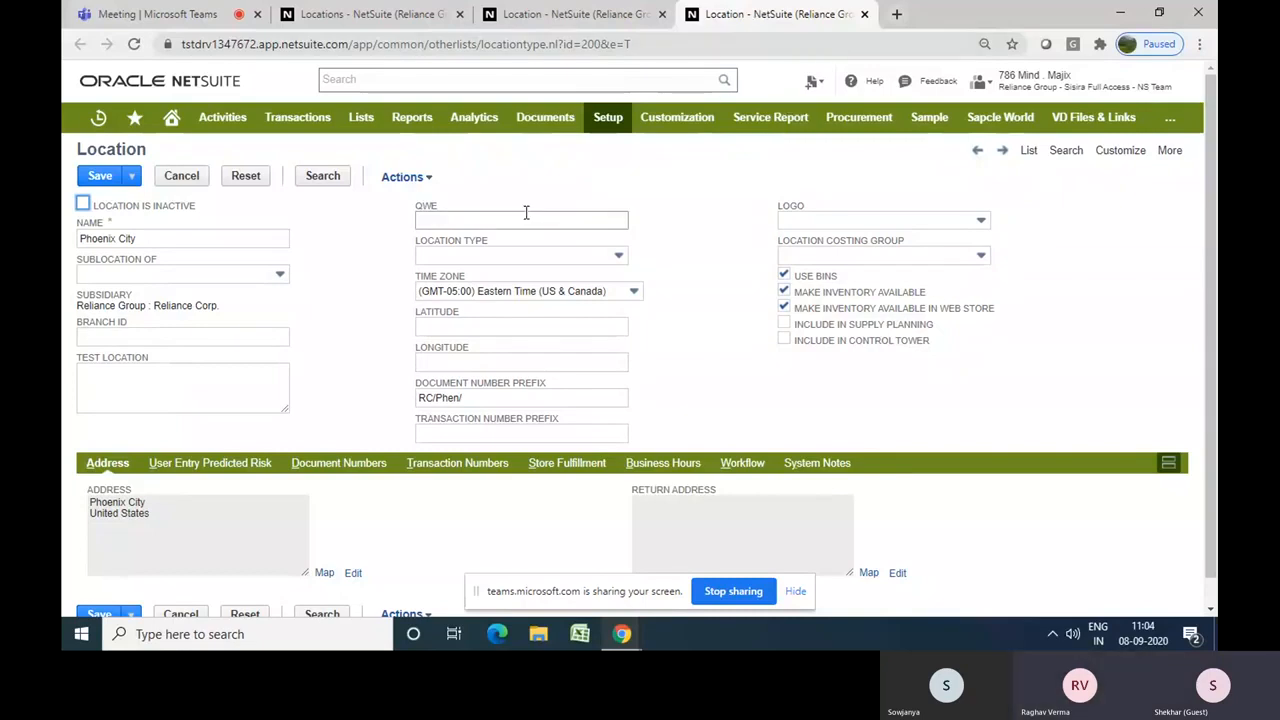
left_click(456, 396)
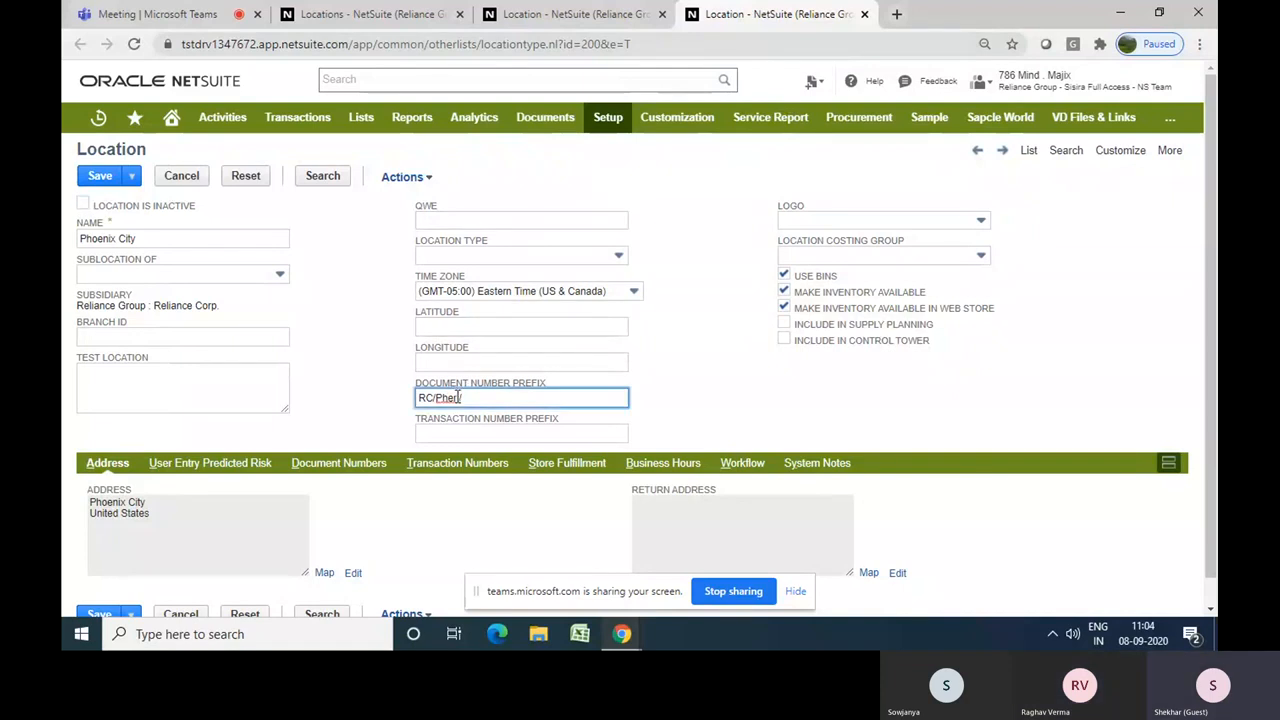
type("RC/PX")
left_click(387, 398)
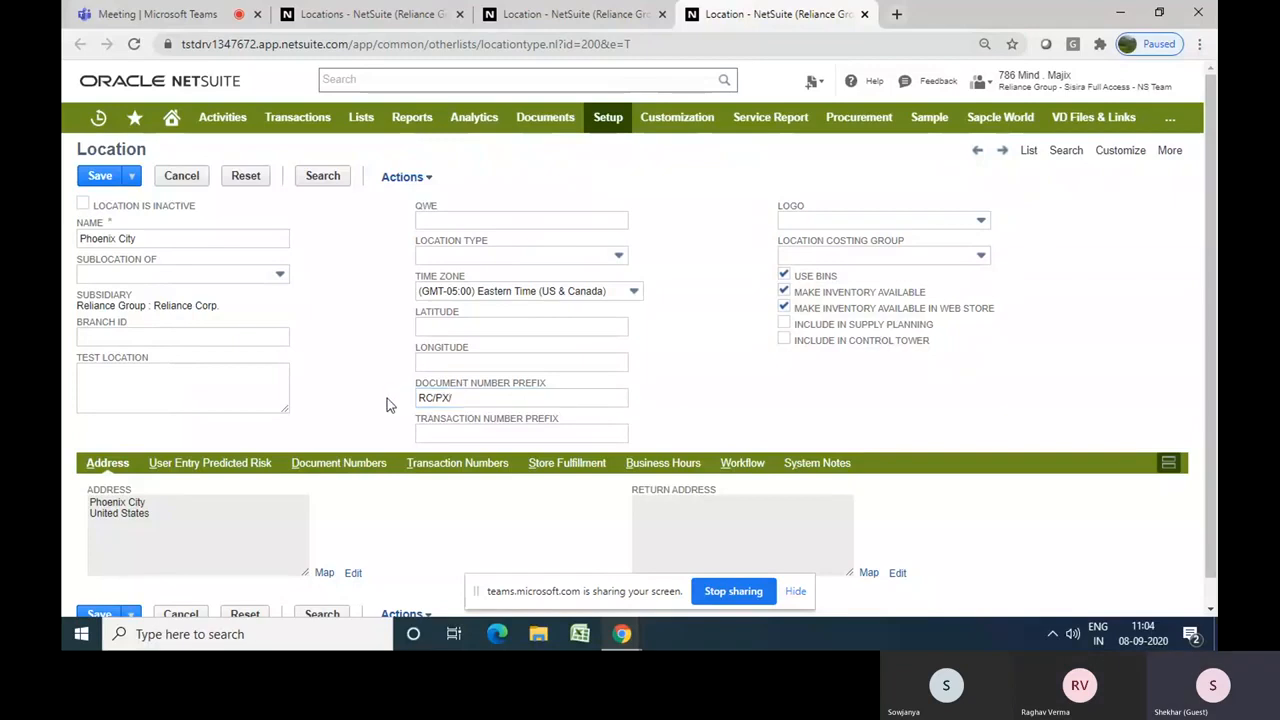
left_click(93, 186)
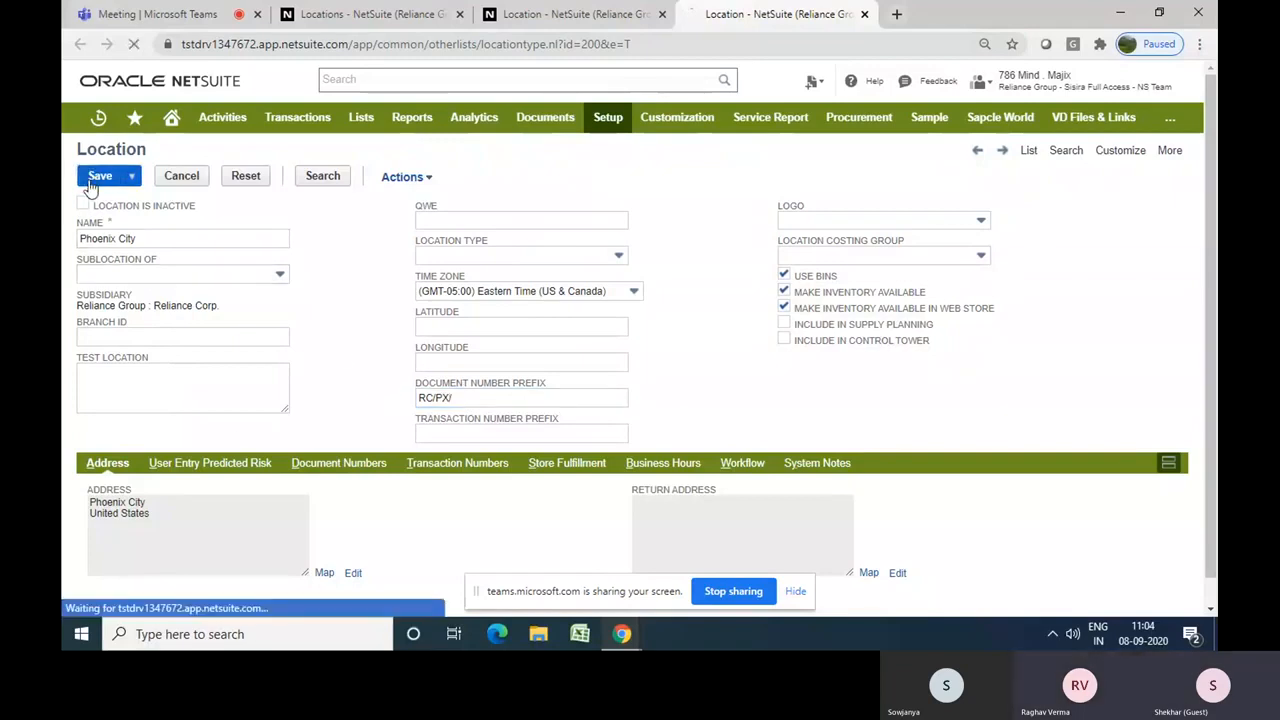
Return to the Houston location record and save it with its new document number prefix
left_click(565, 16)
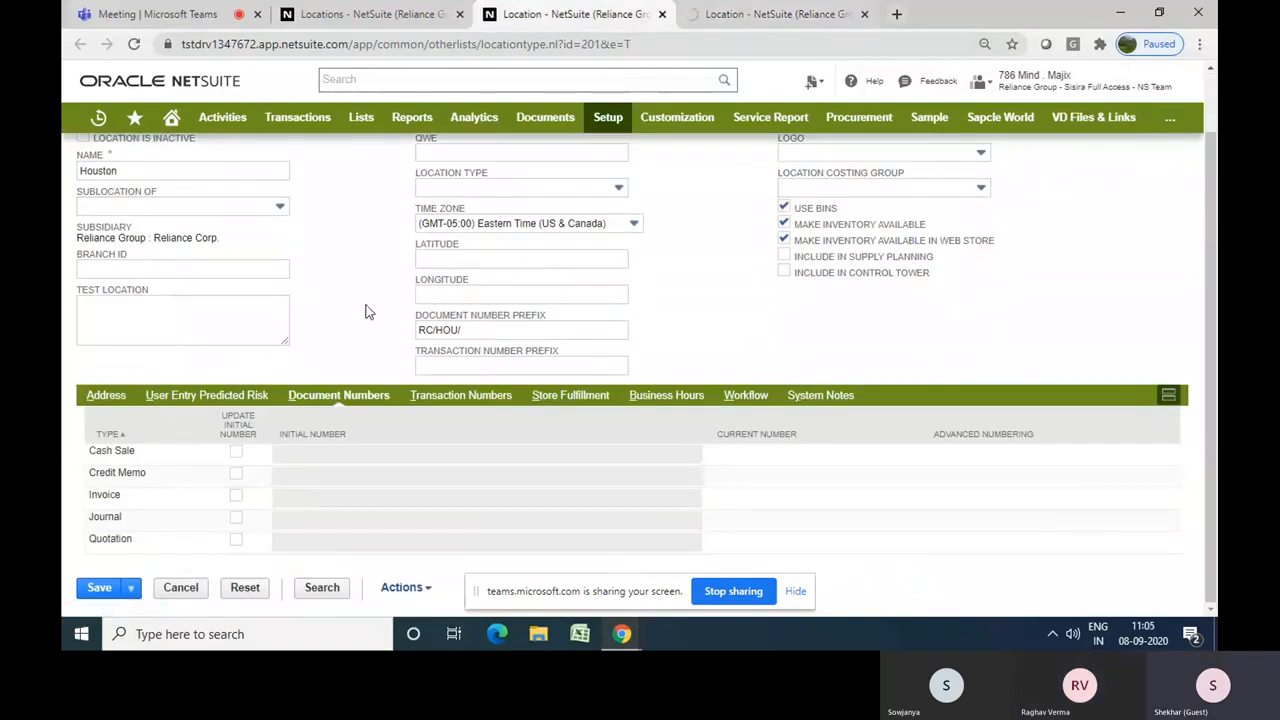
scroll(366, 312, "up", 1)
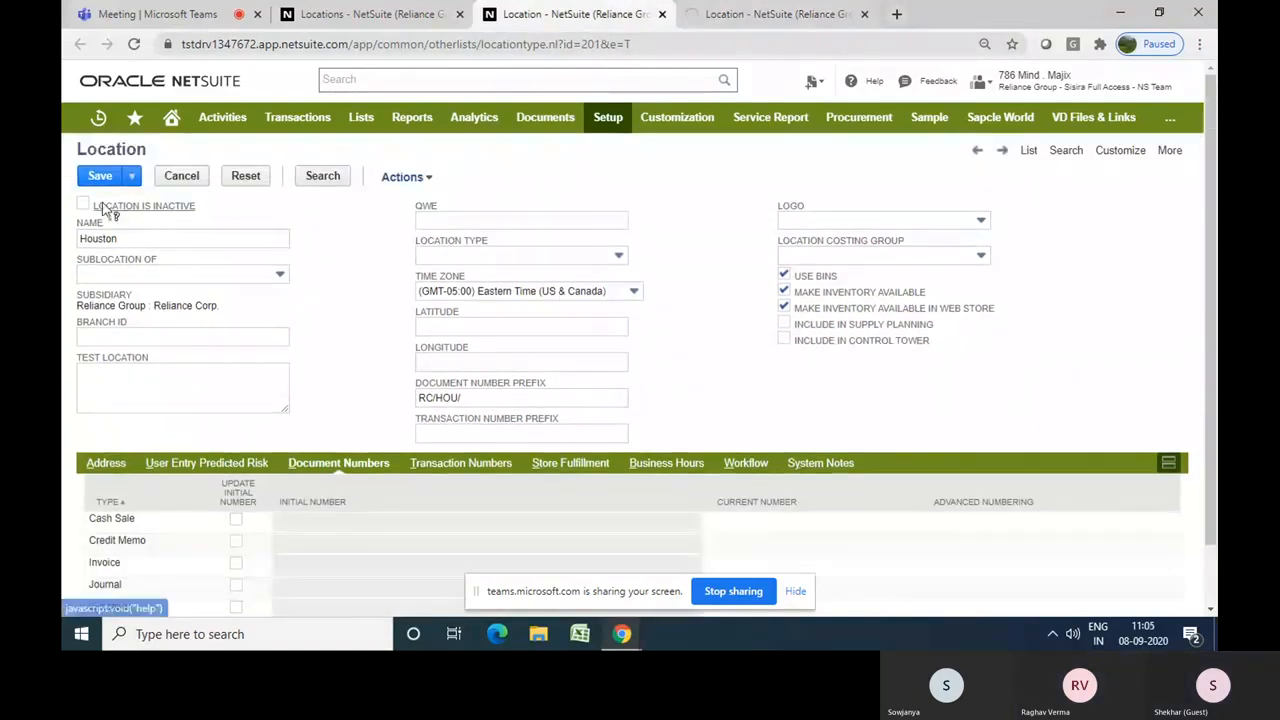
left_click(99, 176)
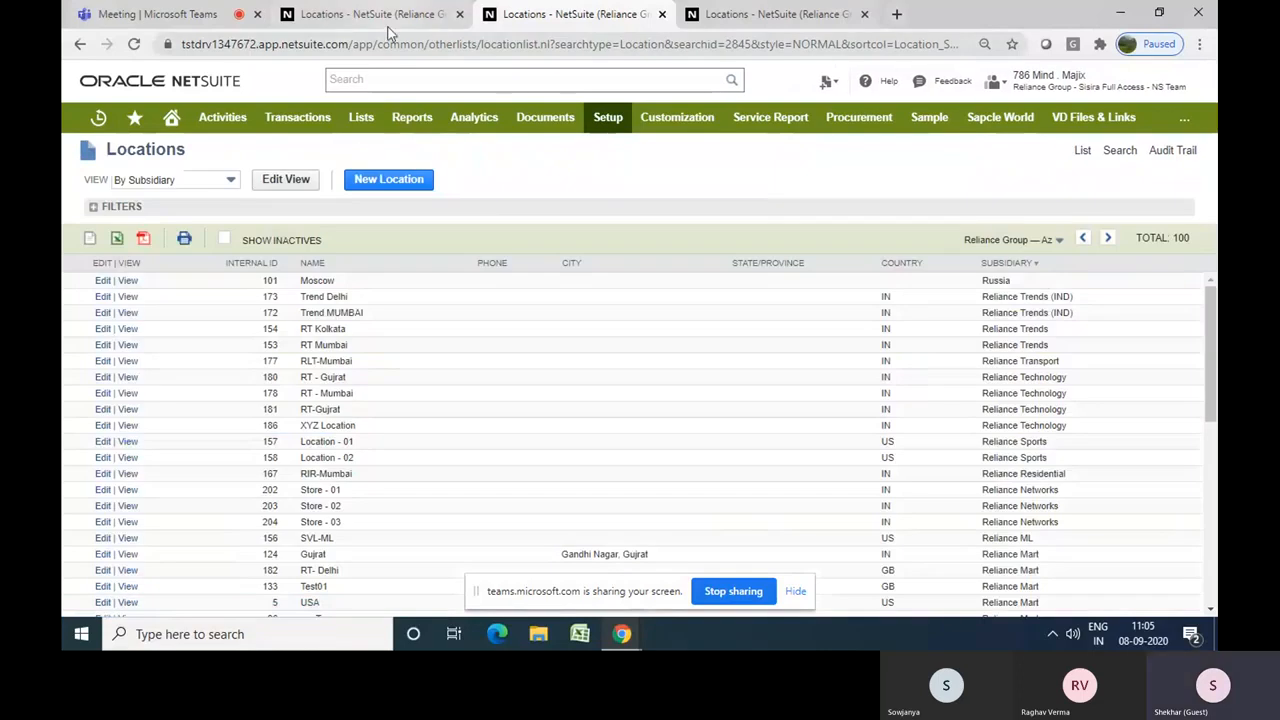
Start a new journal entry in the browser tab that holds the searched Locations list
left_click(372, 22)
mouse_move(297, 117)
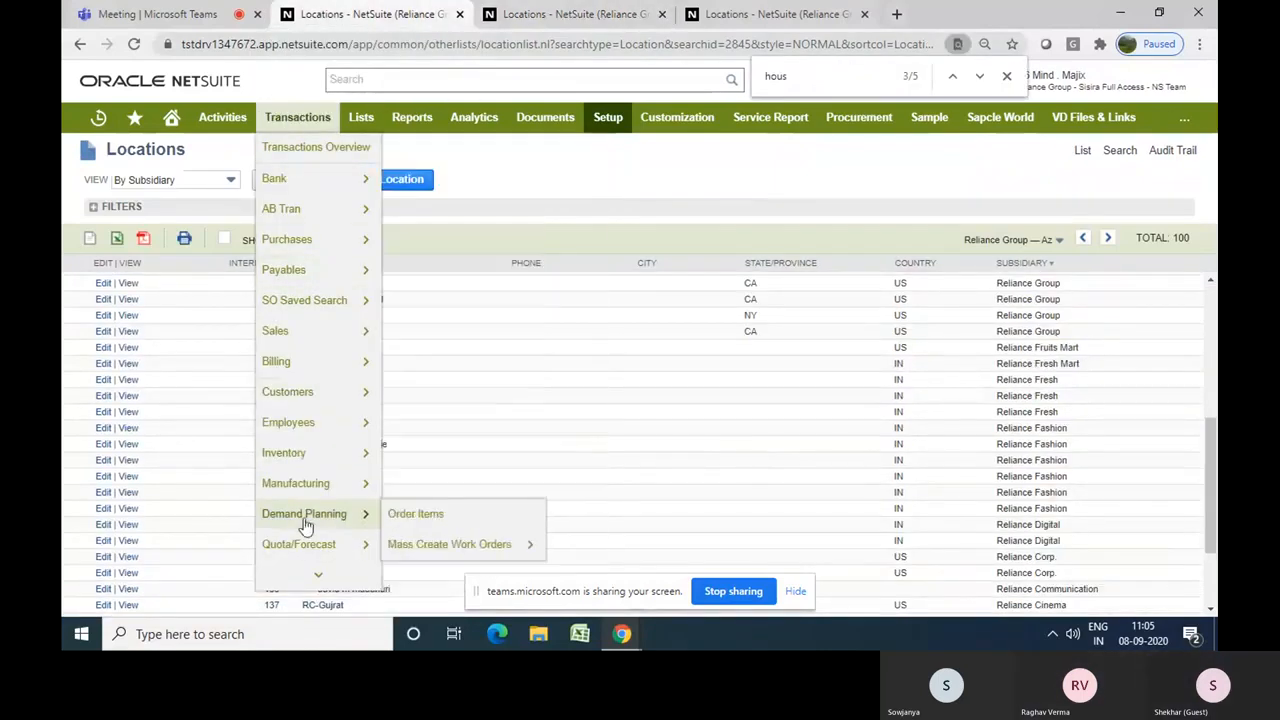
mouse_move(308, 571)
mouse_move(294, 514)
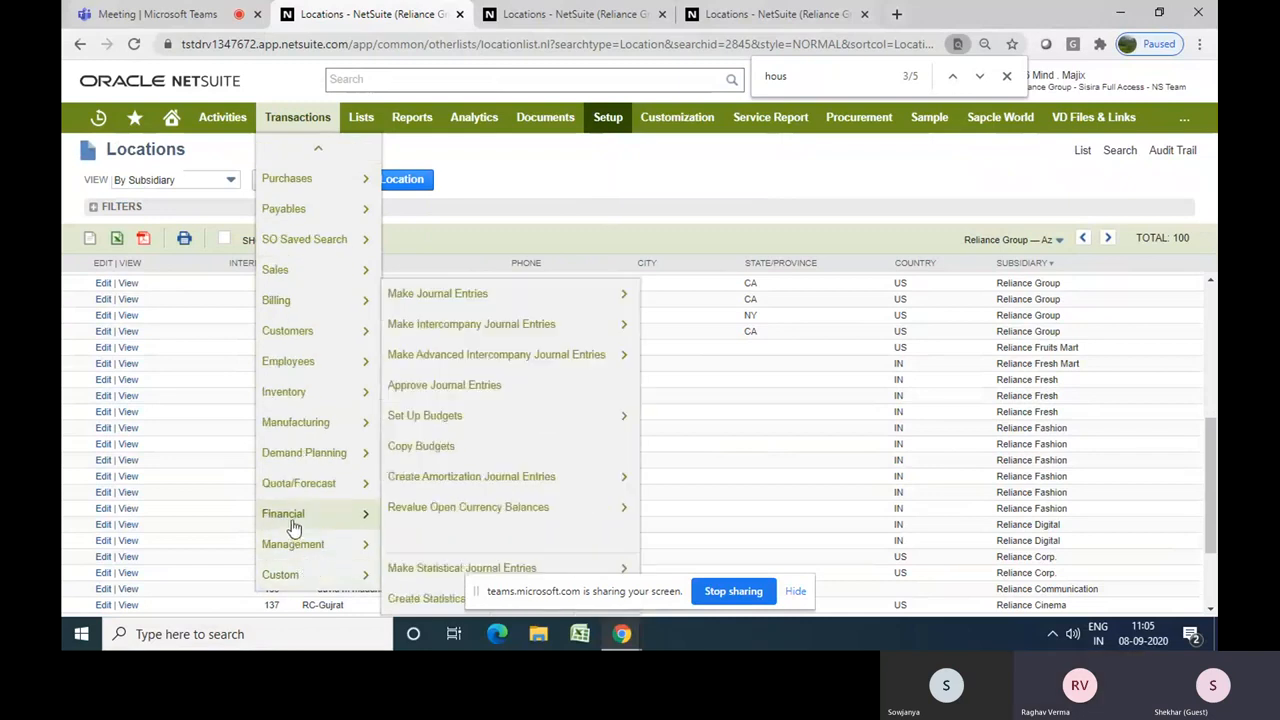
mouse_move(467, 300)
left_click(467, 300)
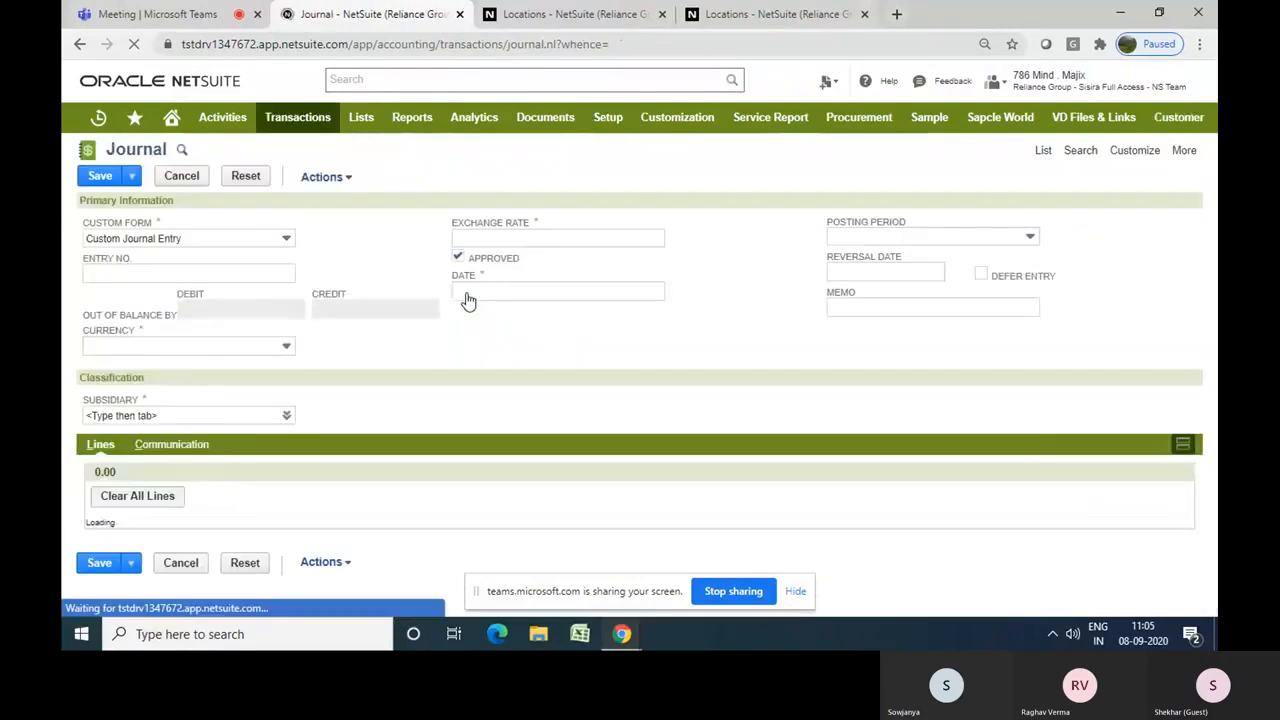
Set the journal's subsidiary to Reliance Group : Reliance Corp
left_click(412, 261)
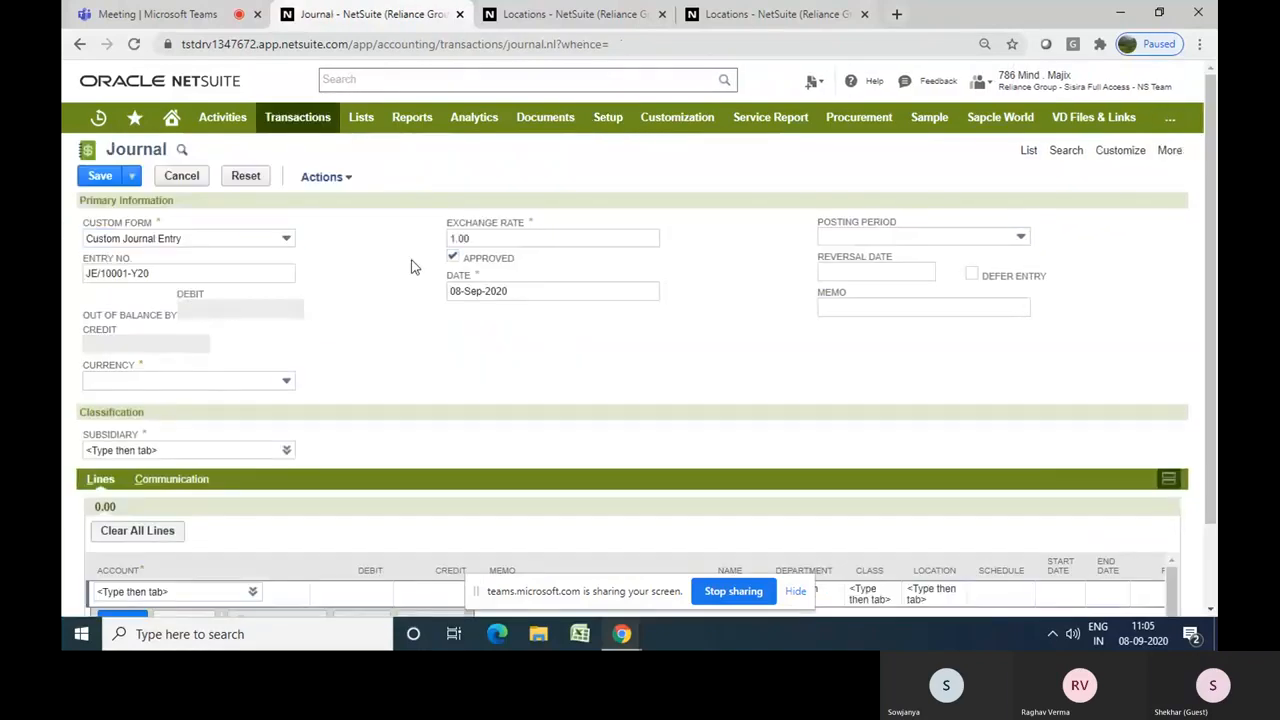
left_click(250, 450)
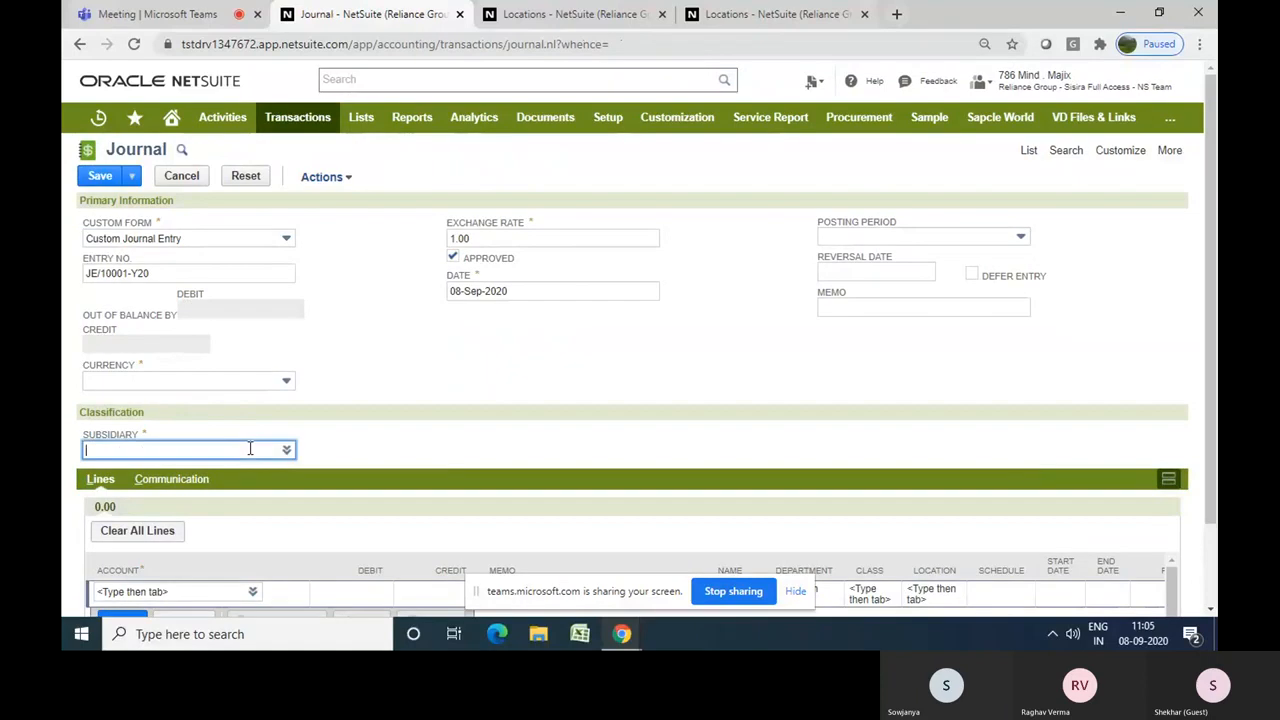
left_click(277, 471)
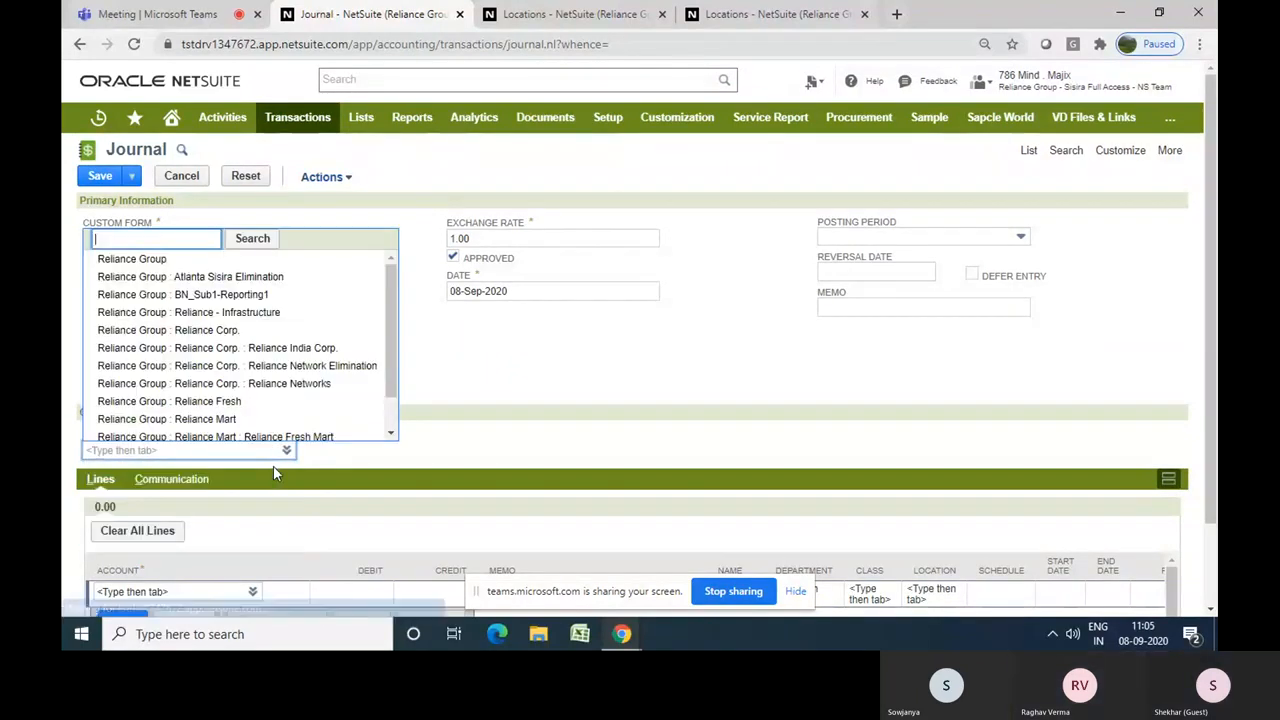
left_click(233, 332)
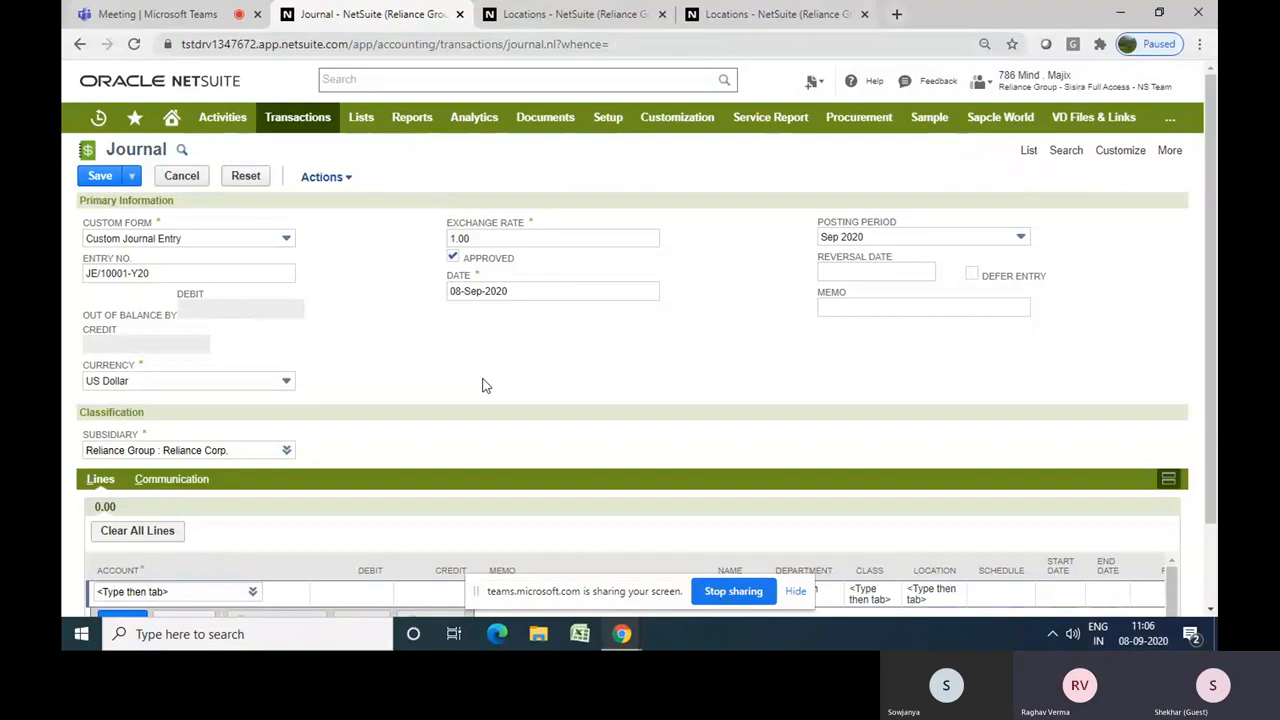
Add a journal line for account 111 Due From US2 with a credit of 1000 and the location Houston
scroll(483, 385, "down", 1)
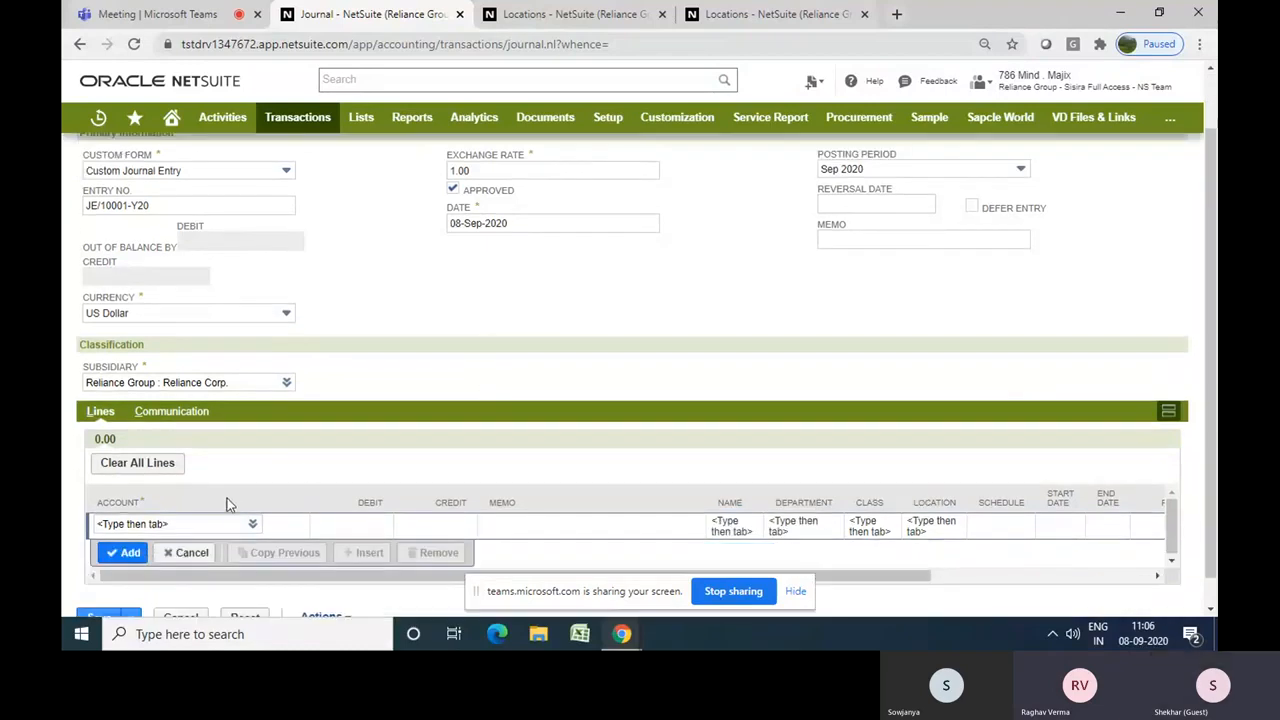
left_click(243, 508)
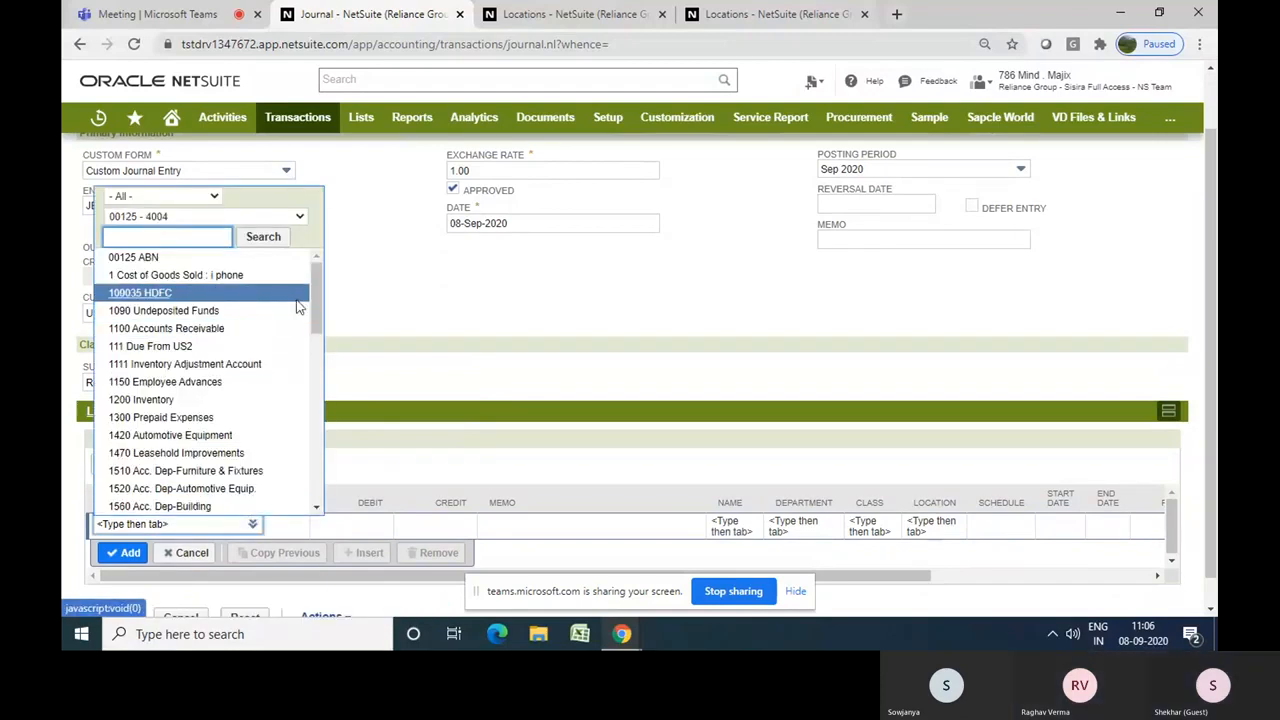
left_click(220, 346)
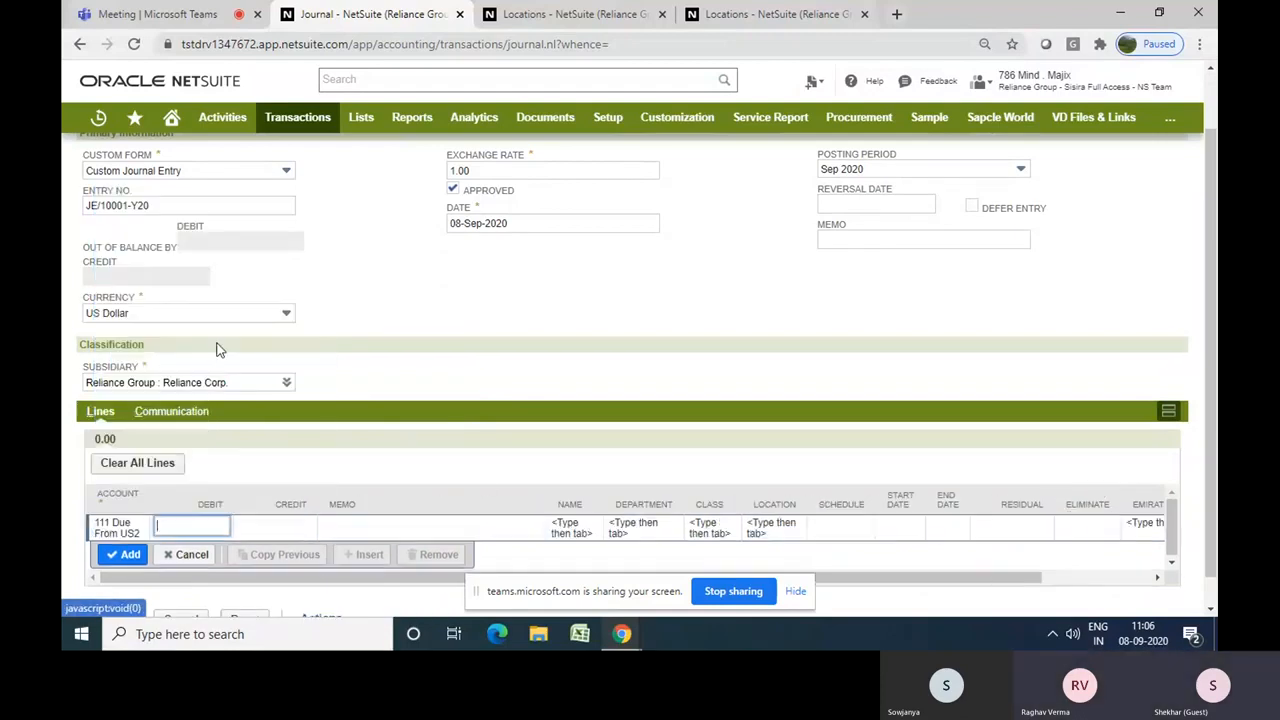
left_click(284, 530)
type("1000")
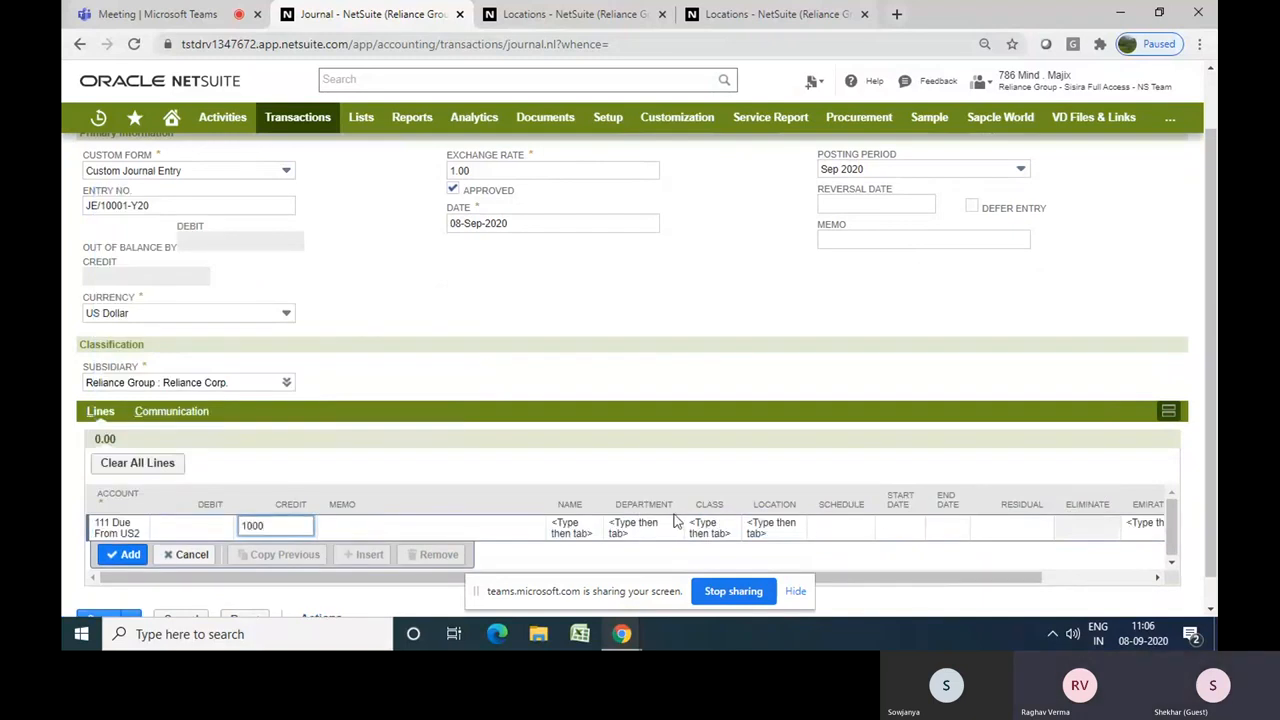
left_click(777, 532)
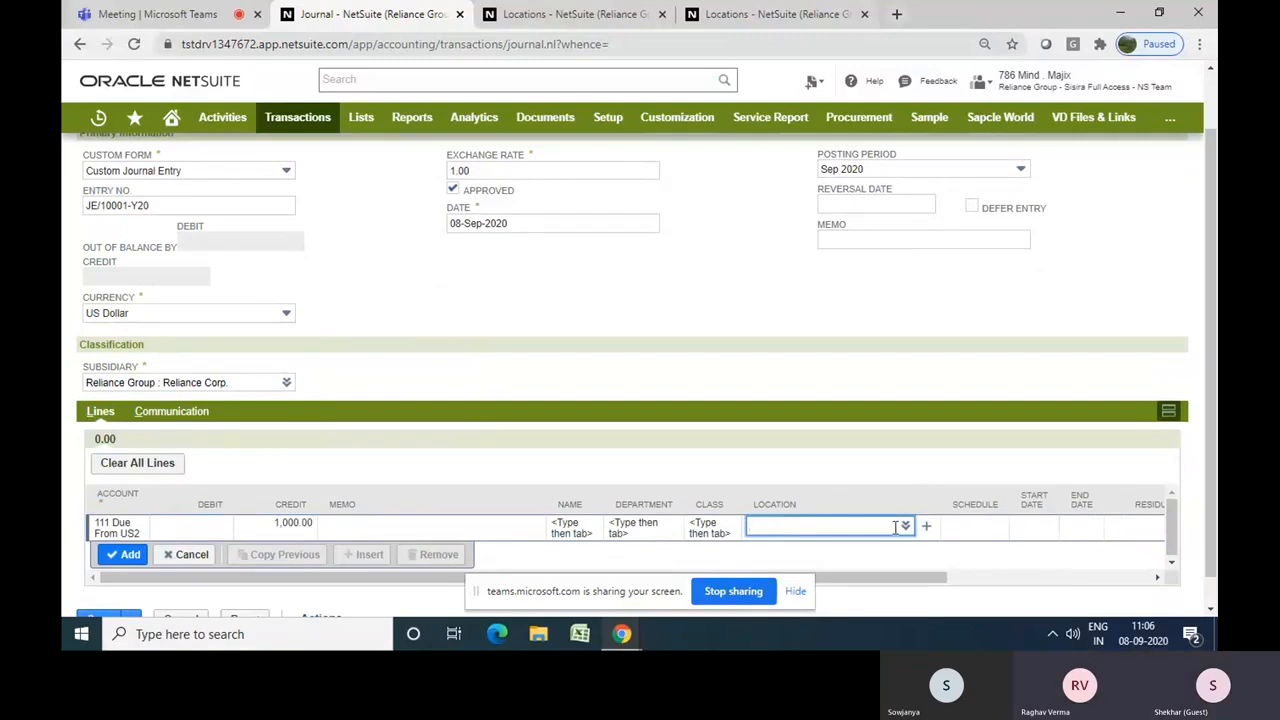
left_click(896, 510)
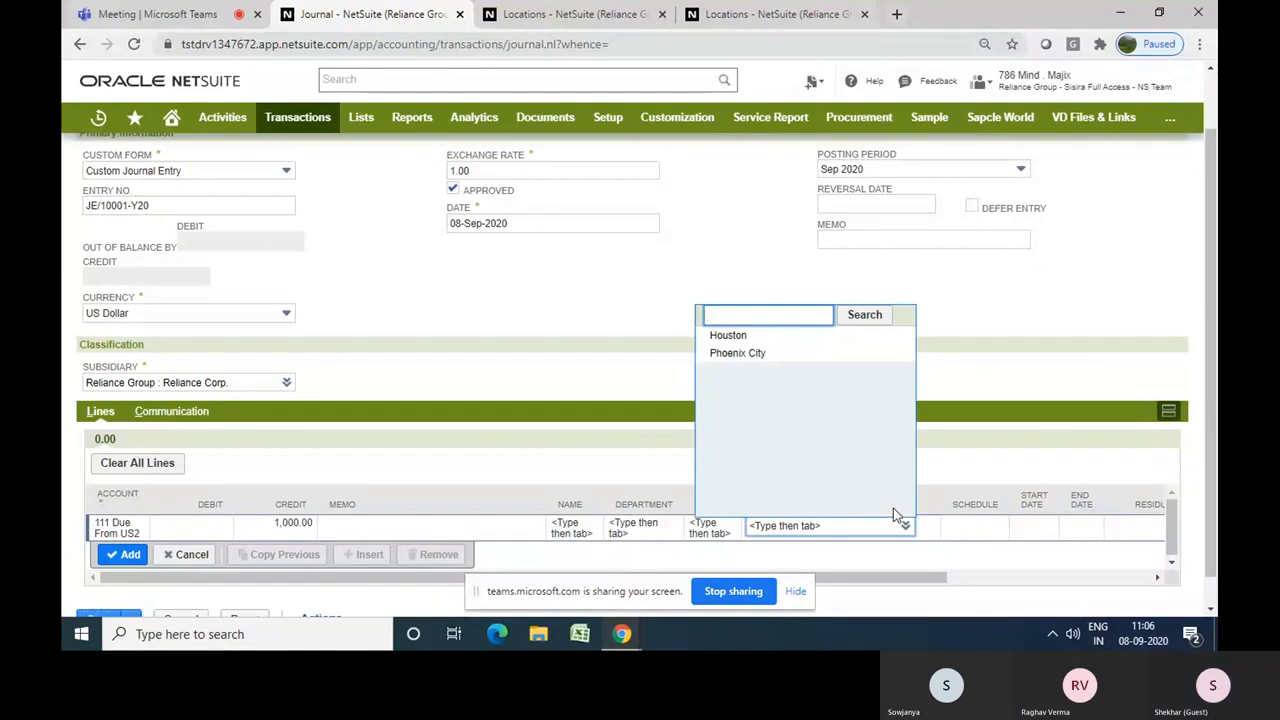
left_click(726, 337)
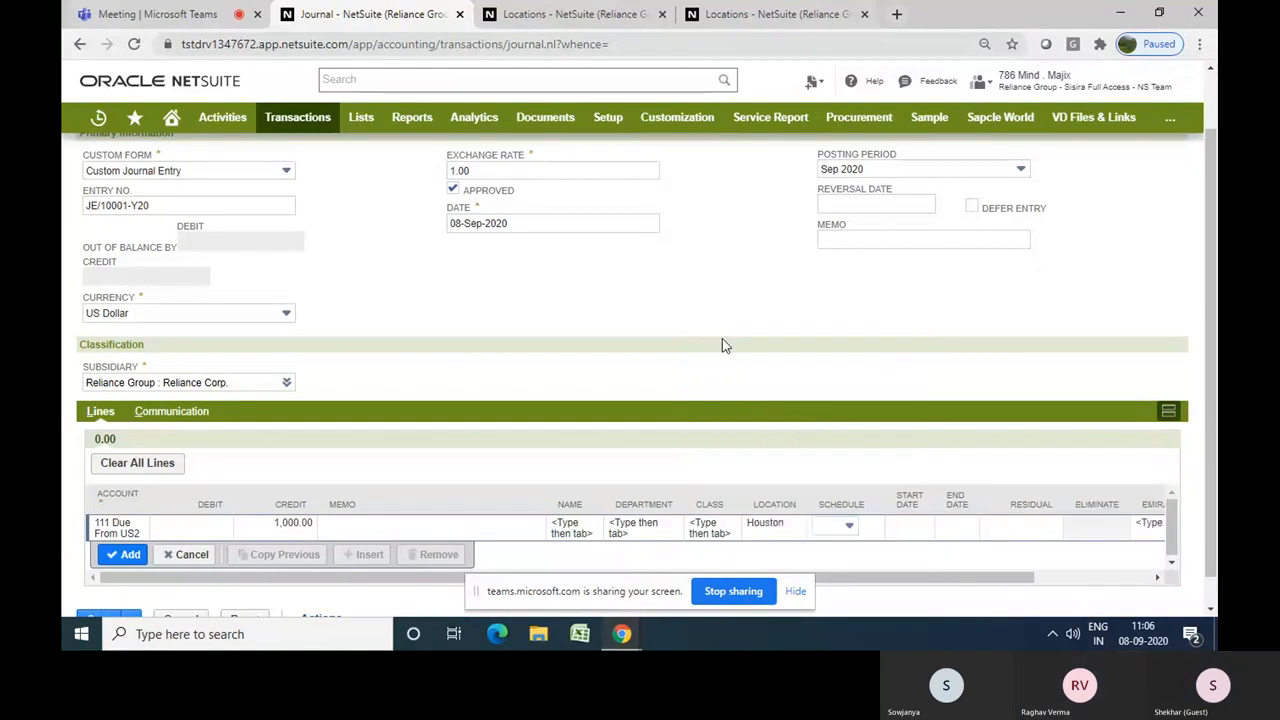
left_click(125, 555)
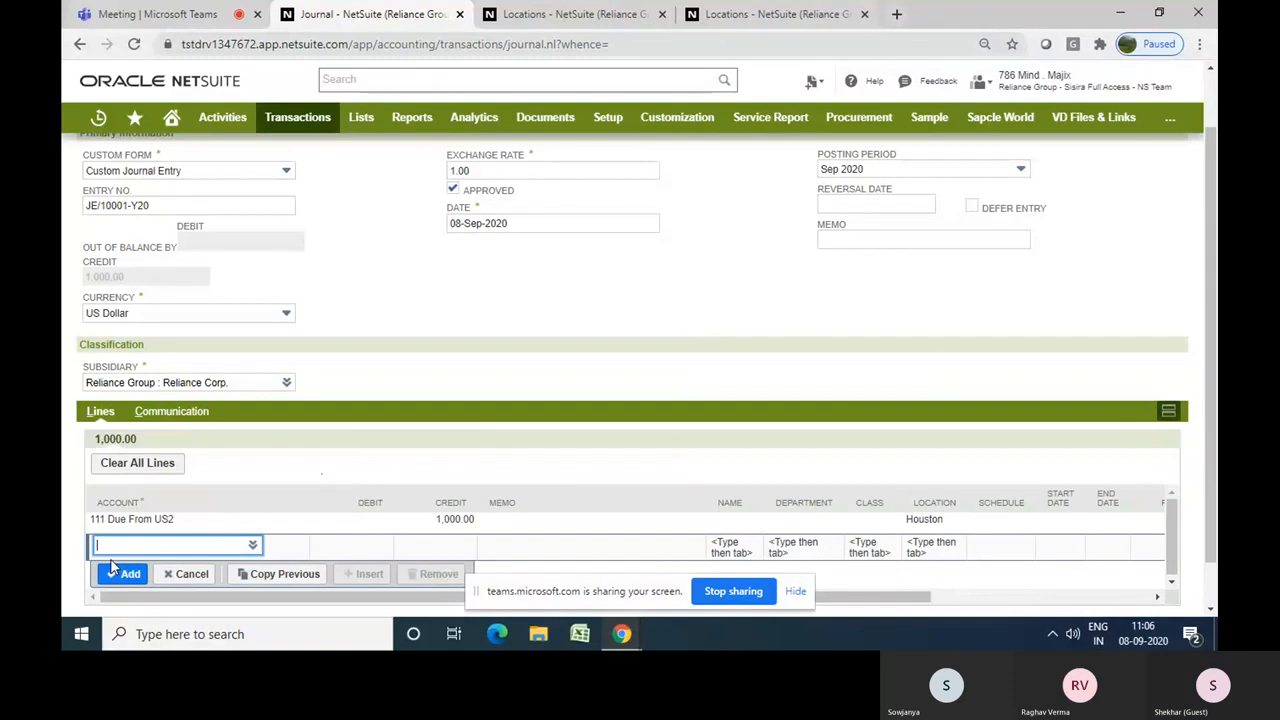
Switch the journal's custom form to Standard Journal Entry
left_click(406, 307)
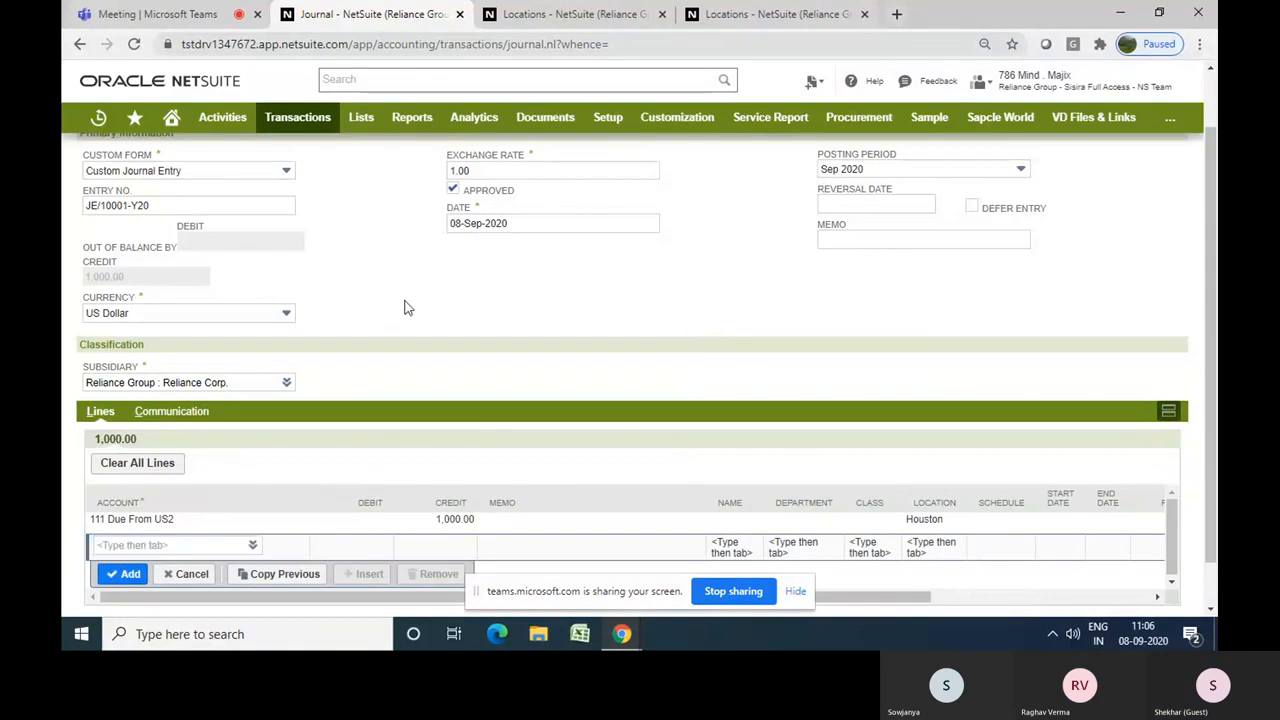
scroll(406, 307, "up", 2)
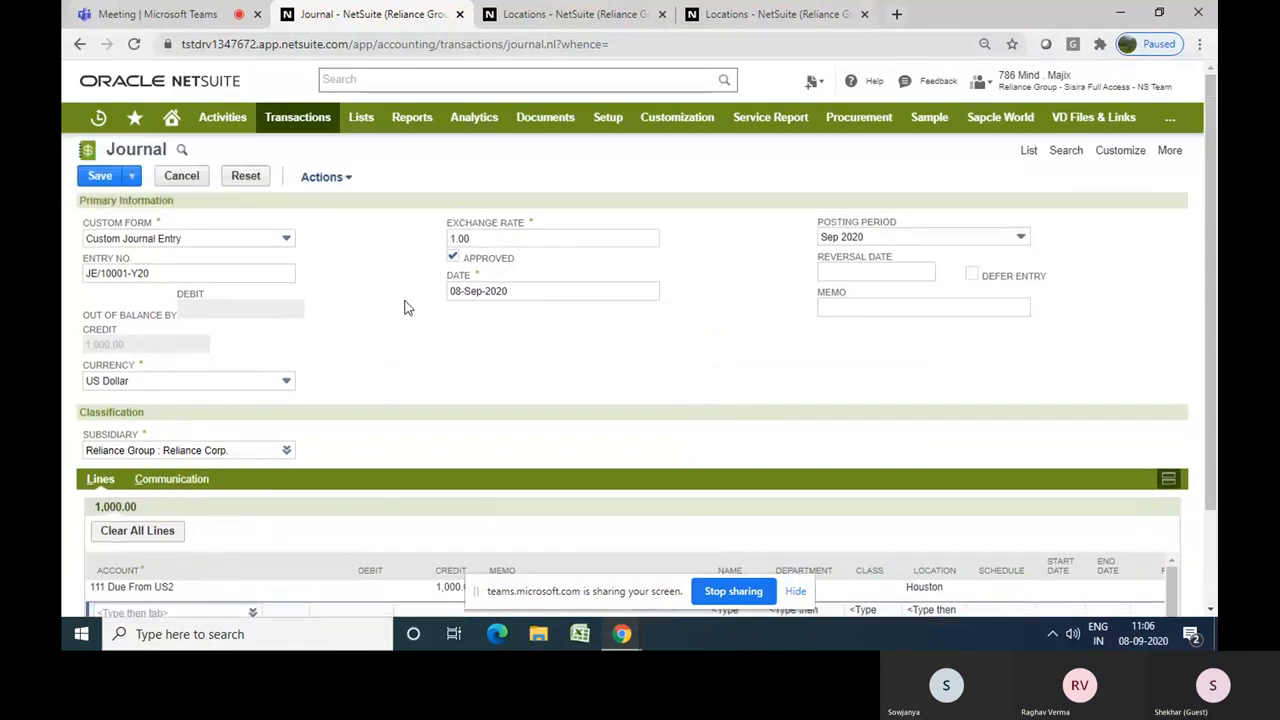
left_click(286, 242)
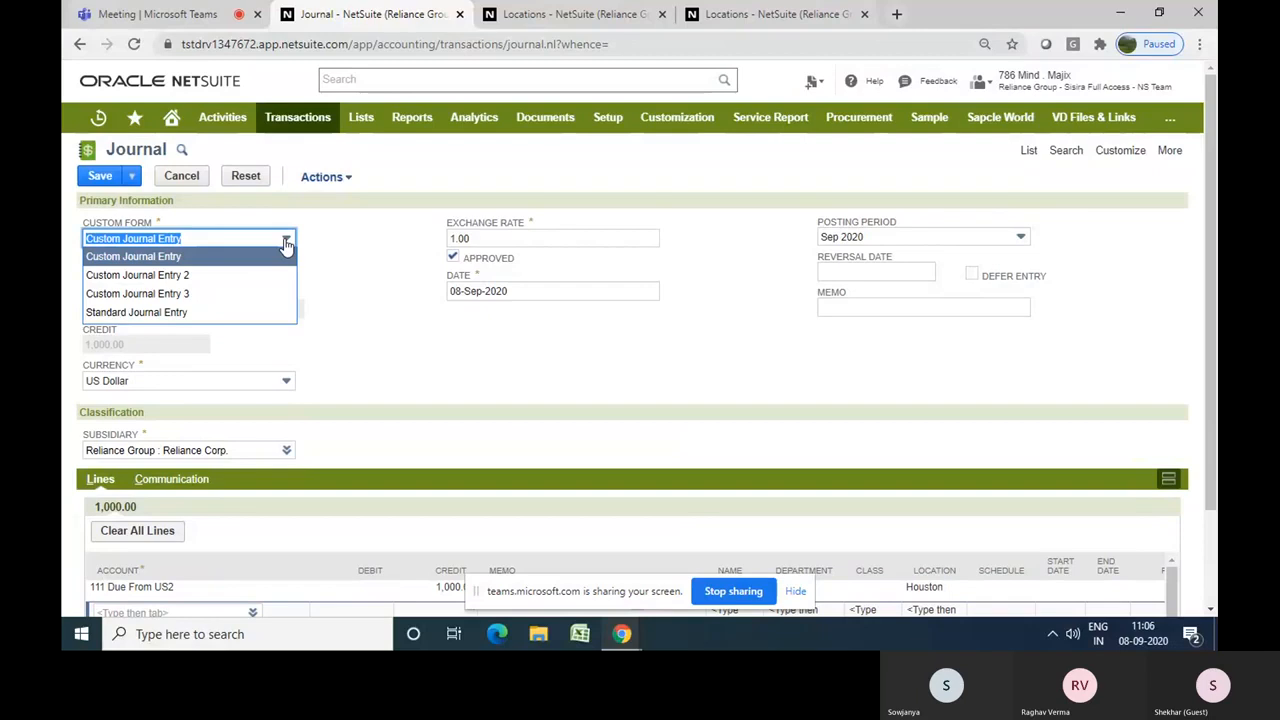
left_click(254, 311)
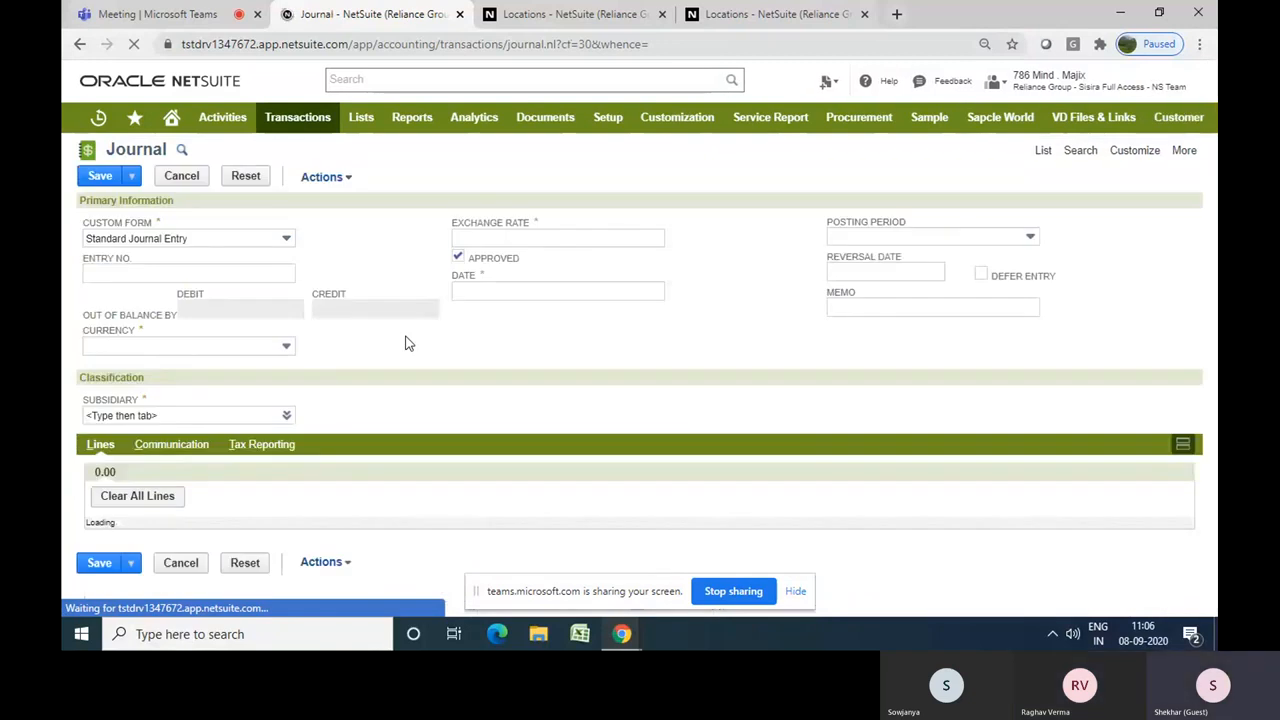
left_click(434, 401)
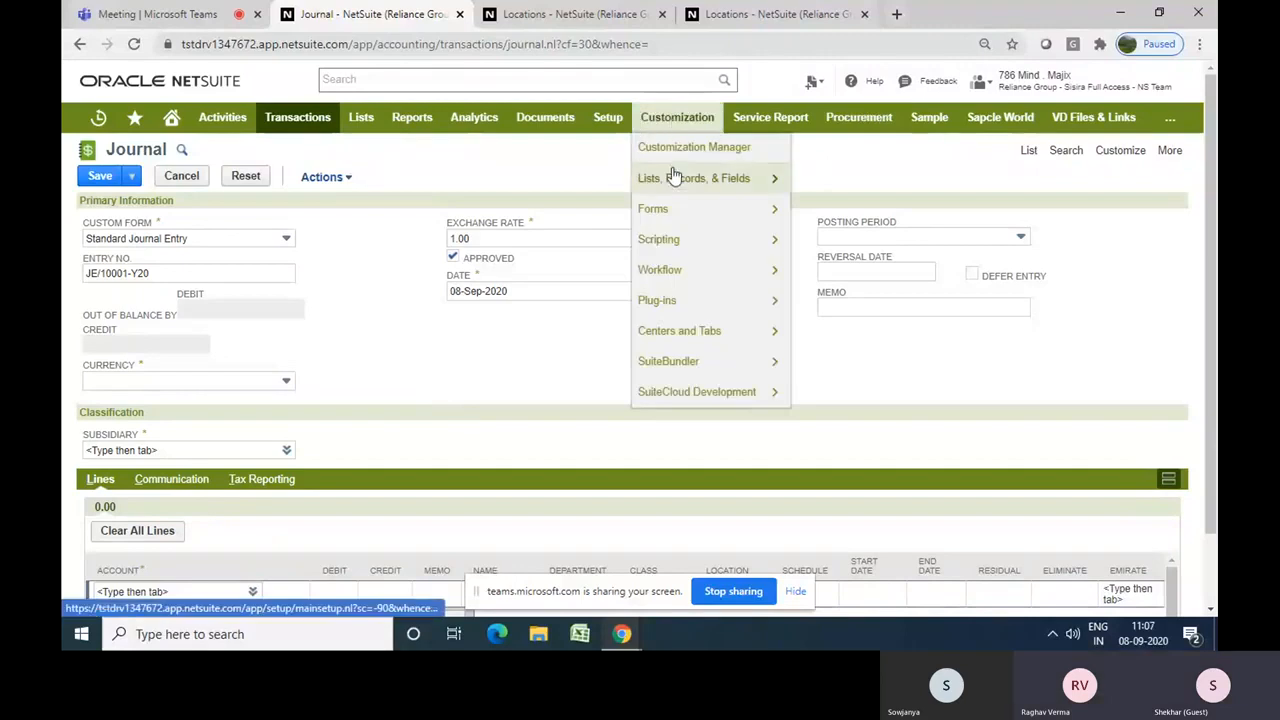
Open the company's Enable Features page in a new browser tab
mouse_move(620, 127)
mouse_move(640, 182)
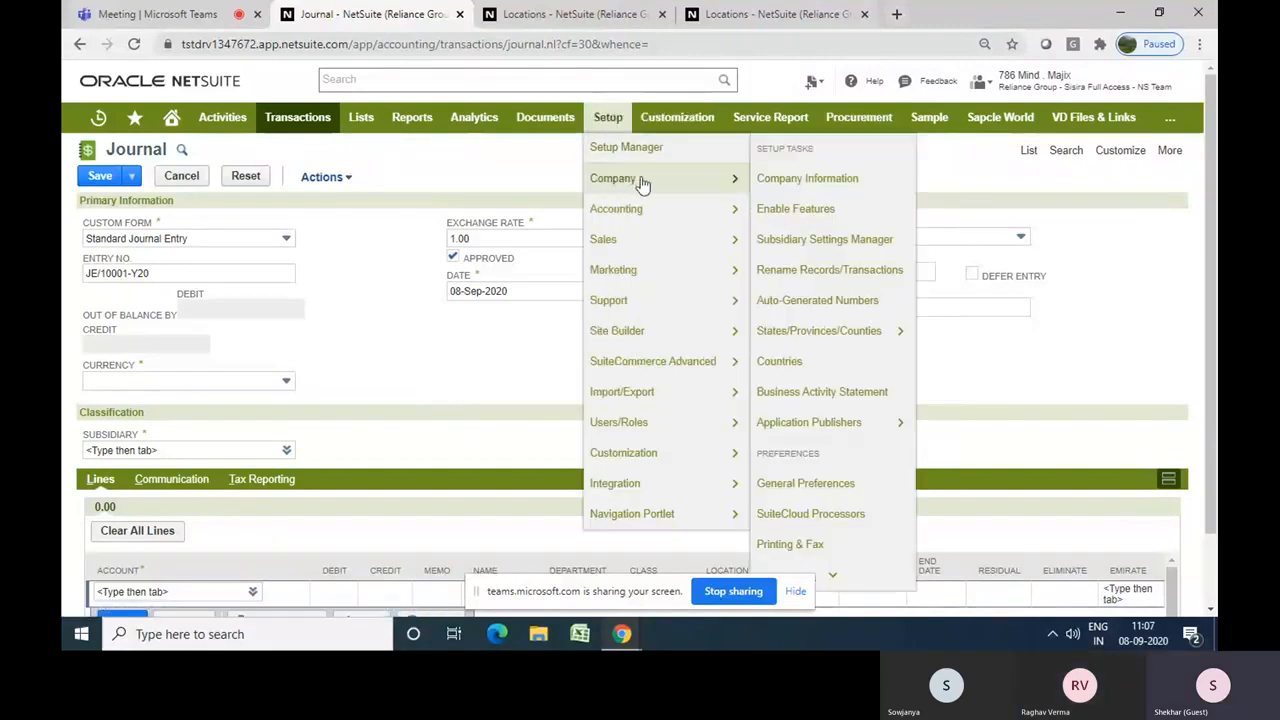
right_click(812, 212)
left_click(850, 219)
Open the Accounting Preferences page in a new browser tab, keeping the journal entry open
mouse_move(674, 216)
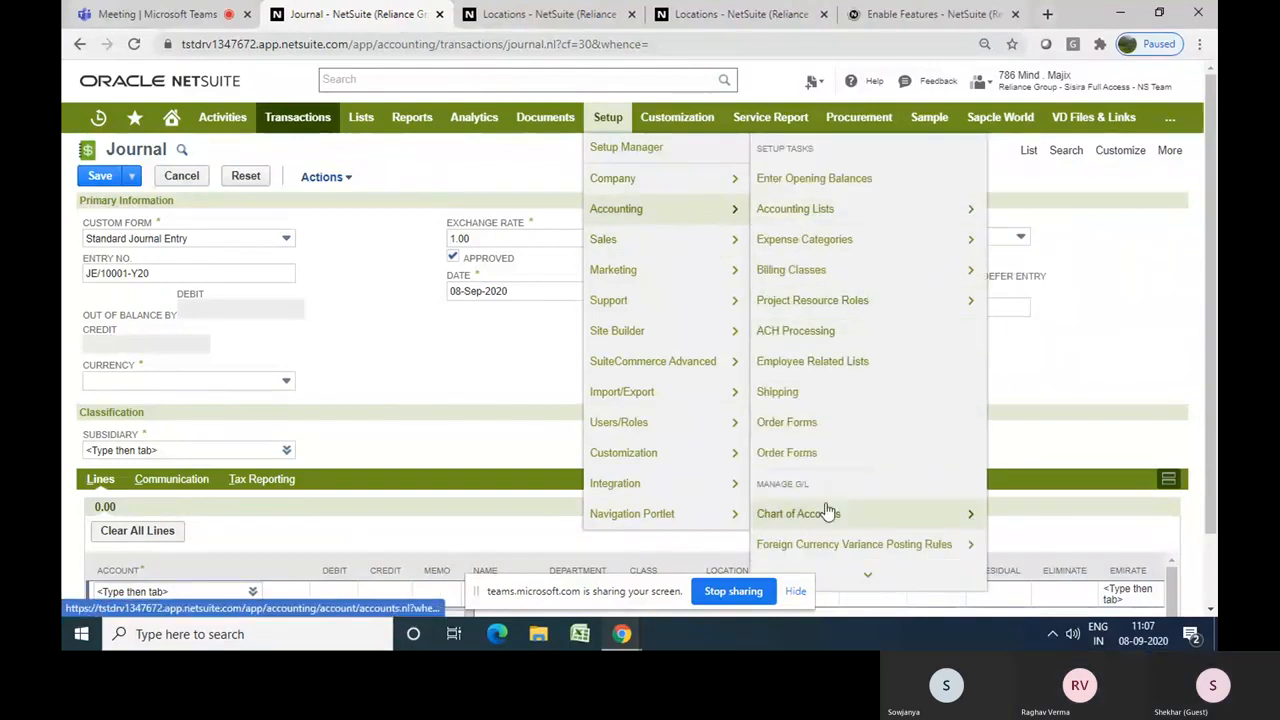
mouse_move(830, 550)
mouse_move(840, 575)
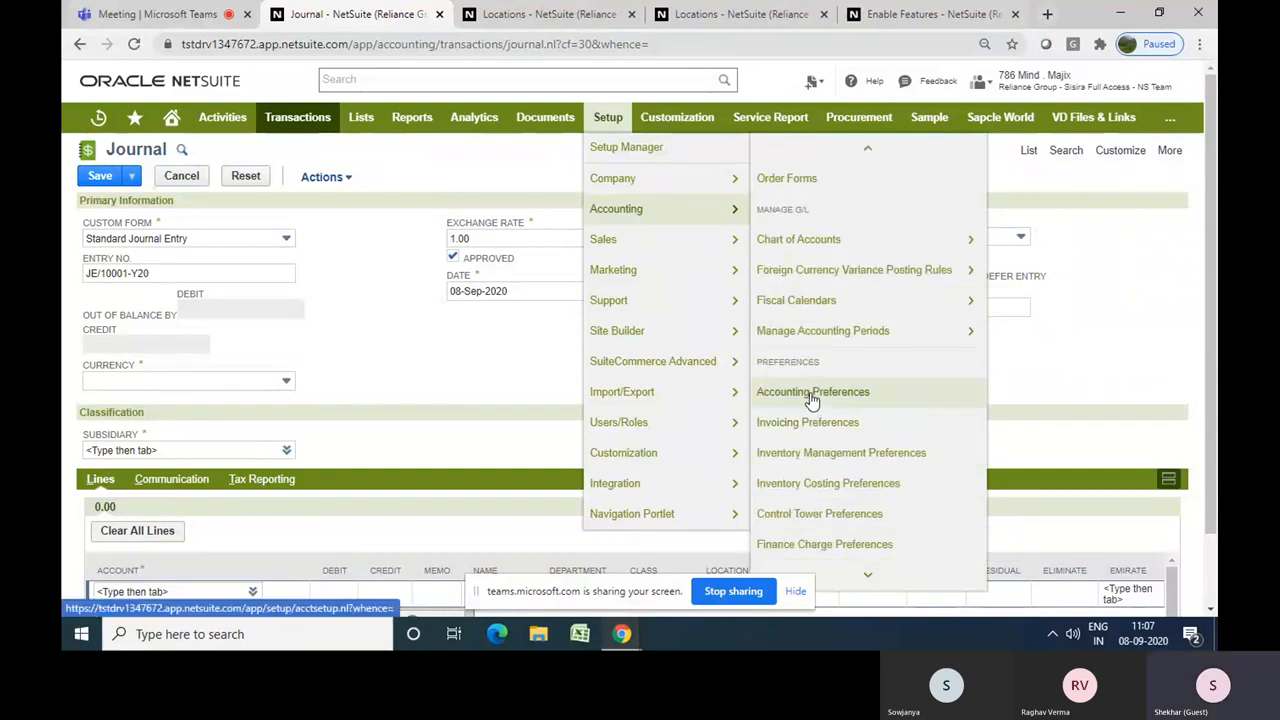
right_click(846, 404)
left_click(848, 411)
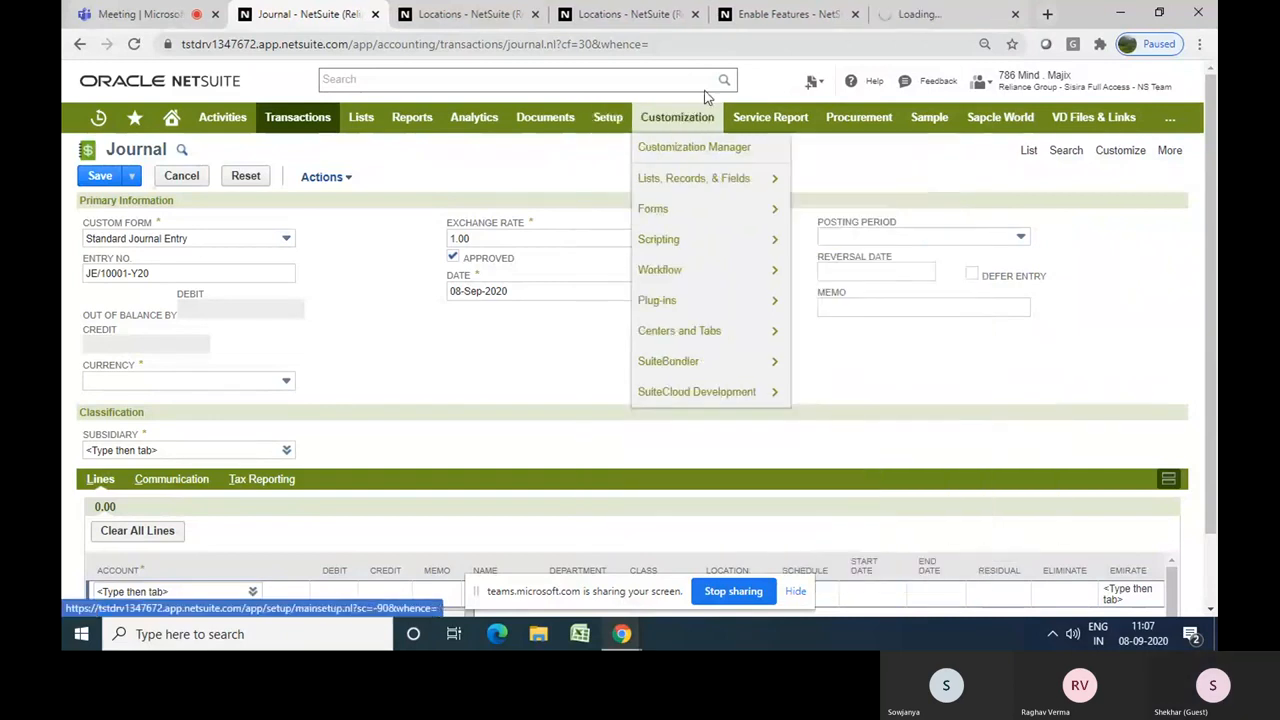
Unlayer the subtabs of the Enable Features page so all feature sections show on one page
left_click(640, 24)
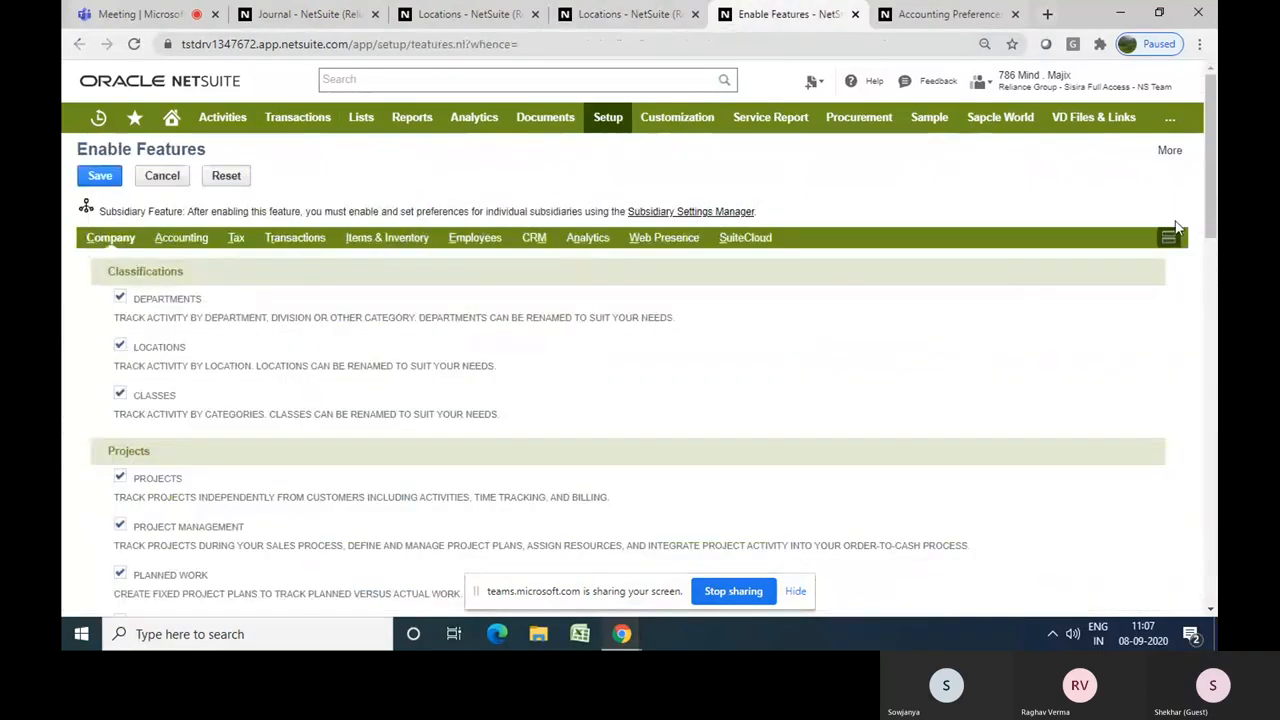
left_click(1169, 236)
Search the Accounting Preferences page for "location" and enable Make Locations Mandatory under Classifications, acknowledging the notice
left_click(920, 13)
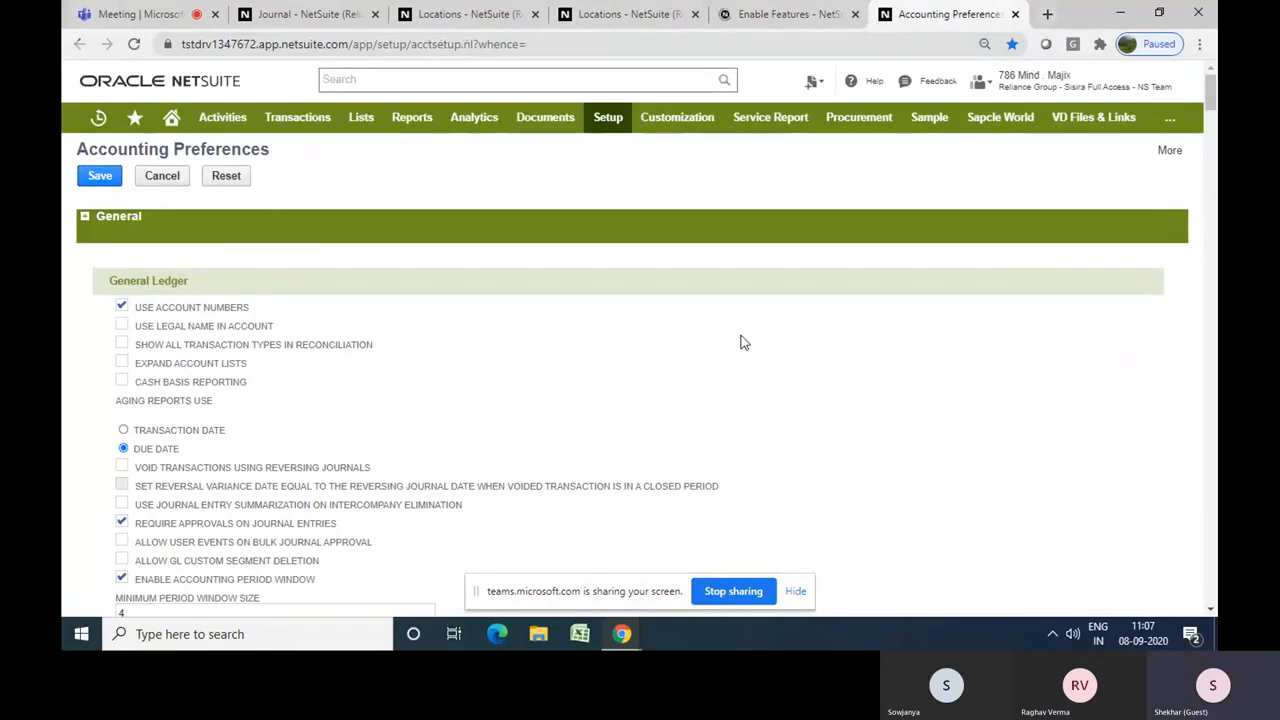
key("ctrl+f")
type("lo")
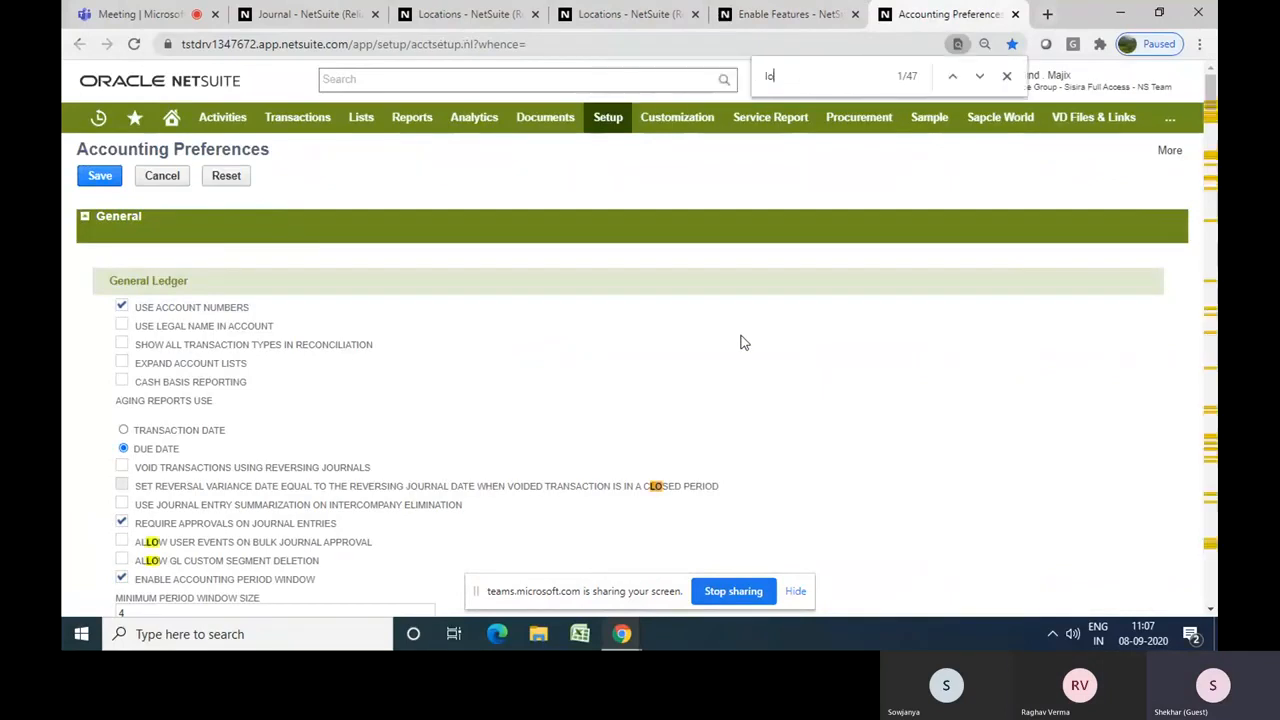
type("cation")
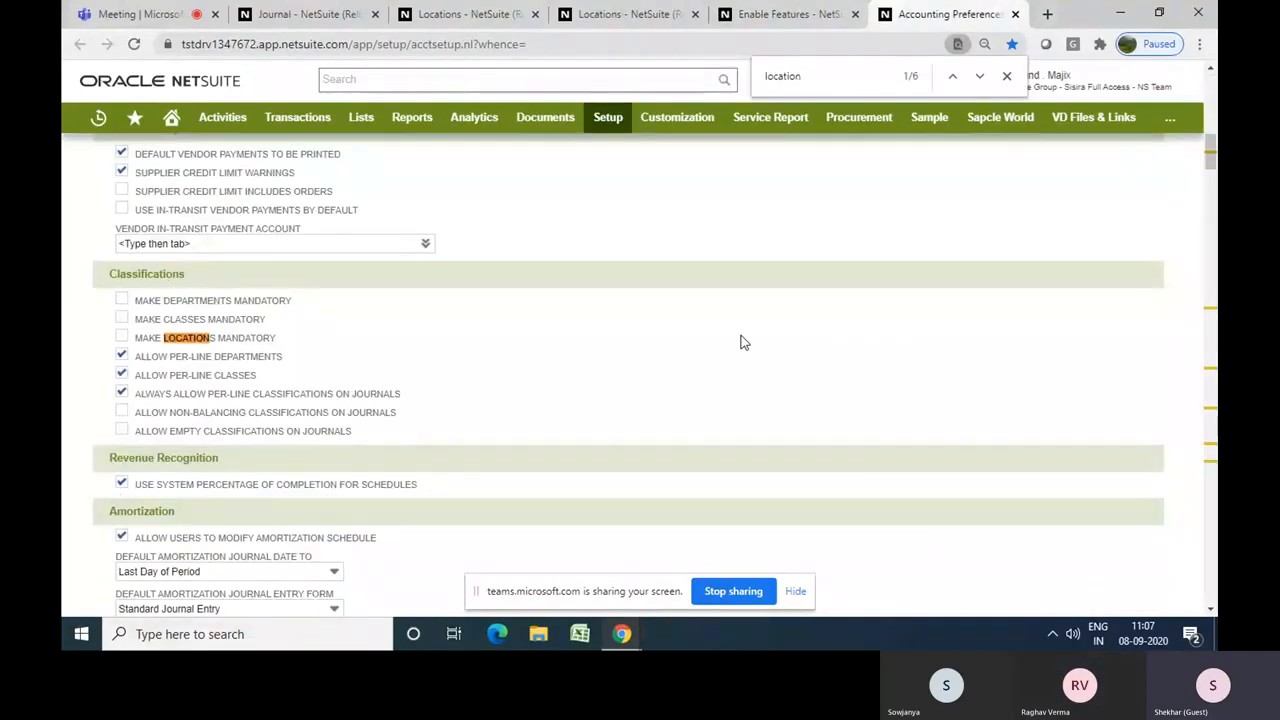
key("Return")
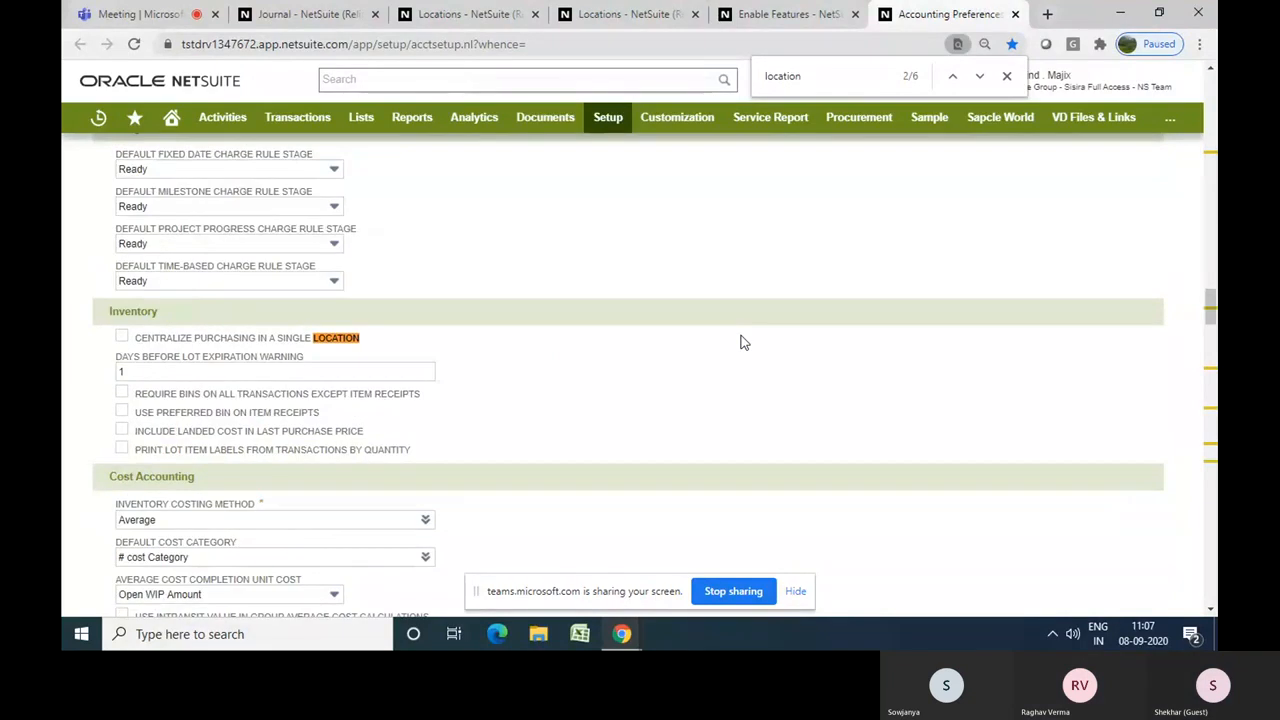
key("Return")
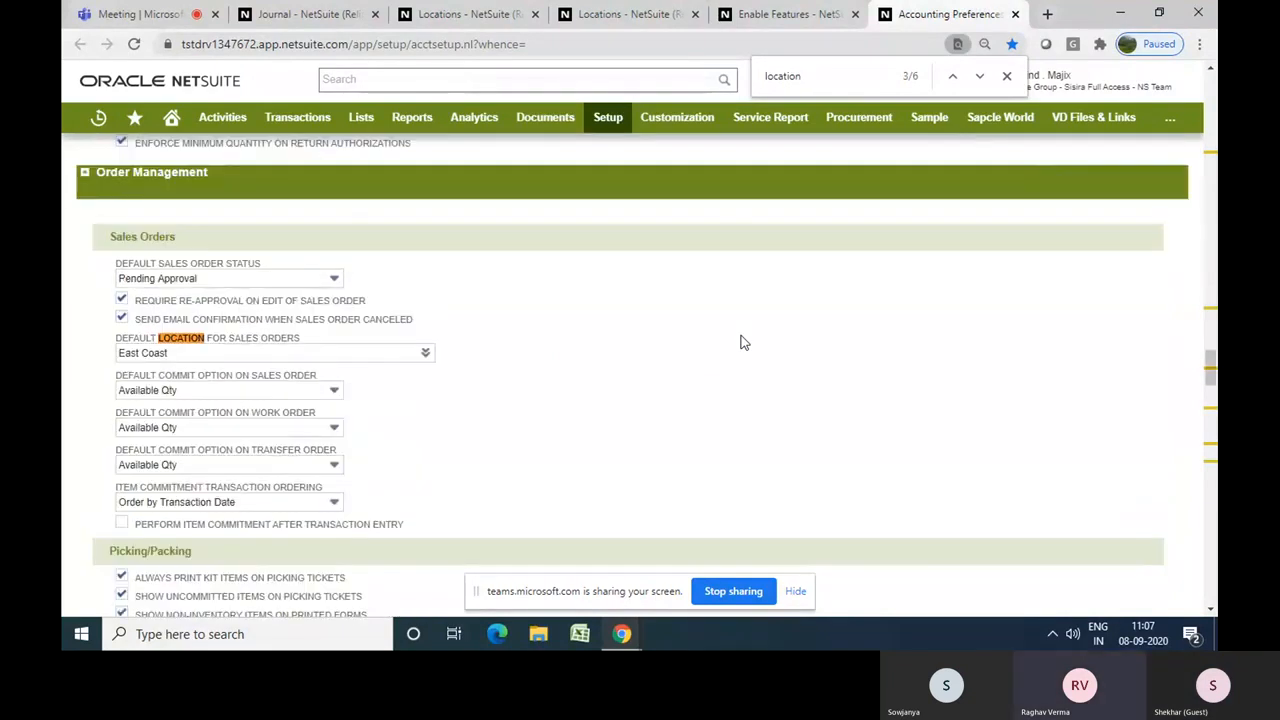
key("Return")
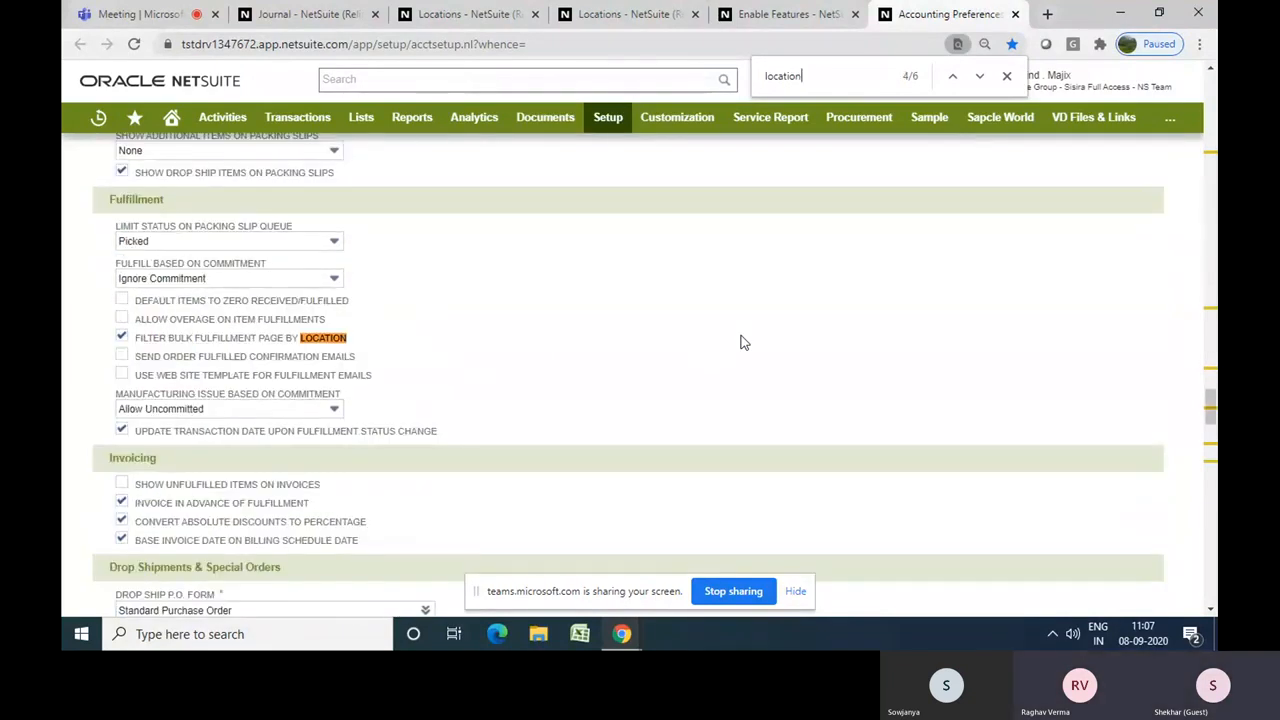
key("Return")
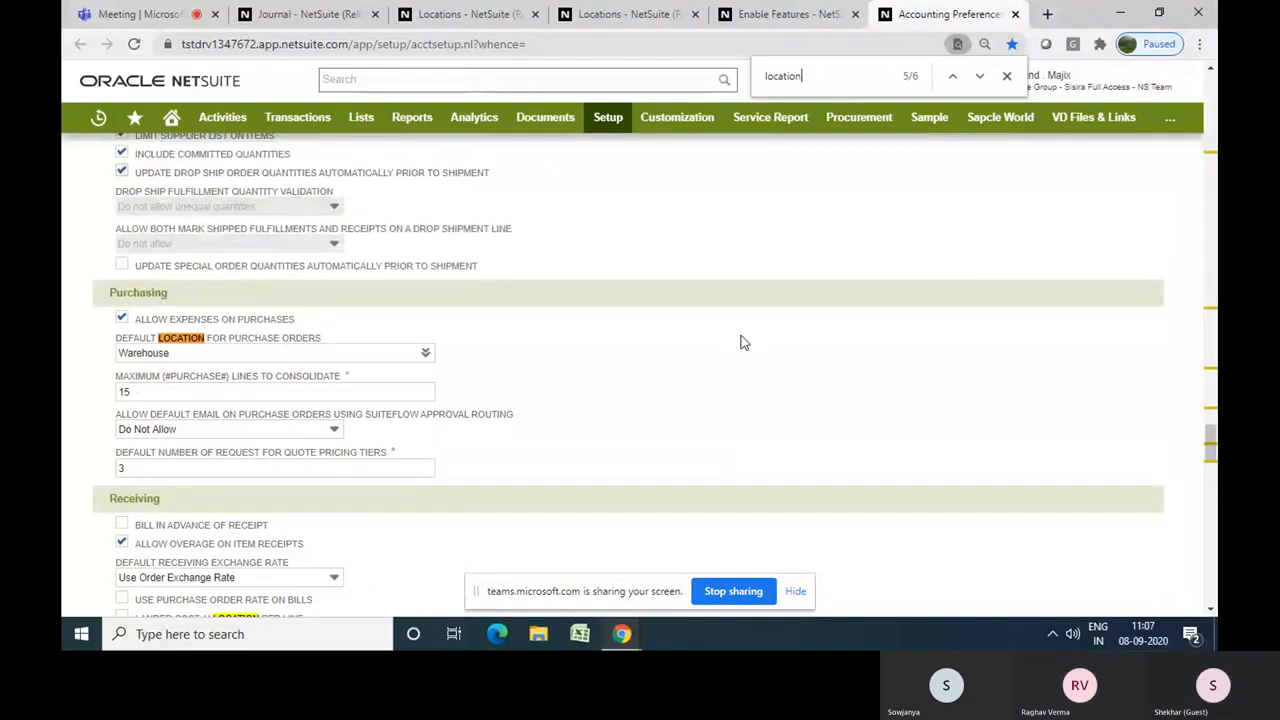
key("Return")
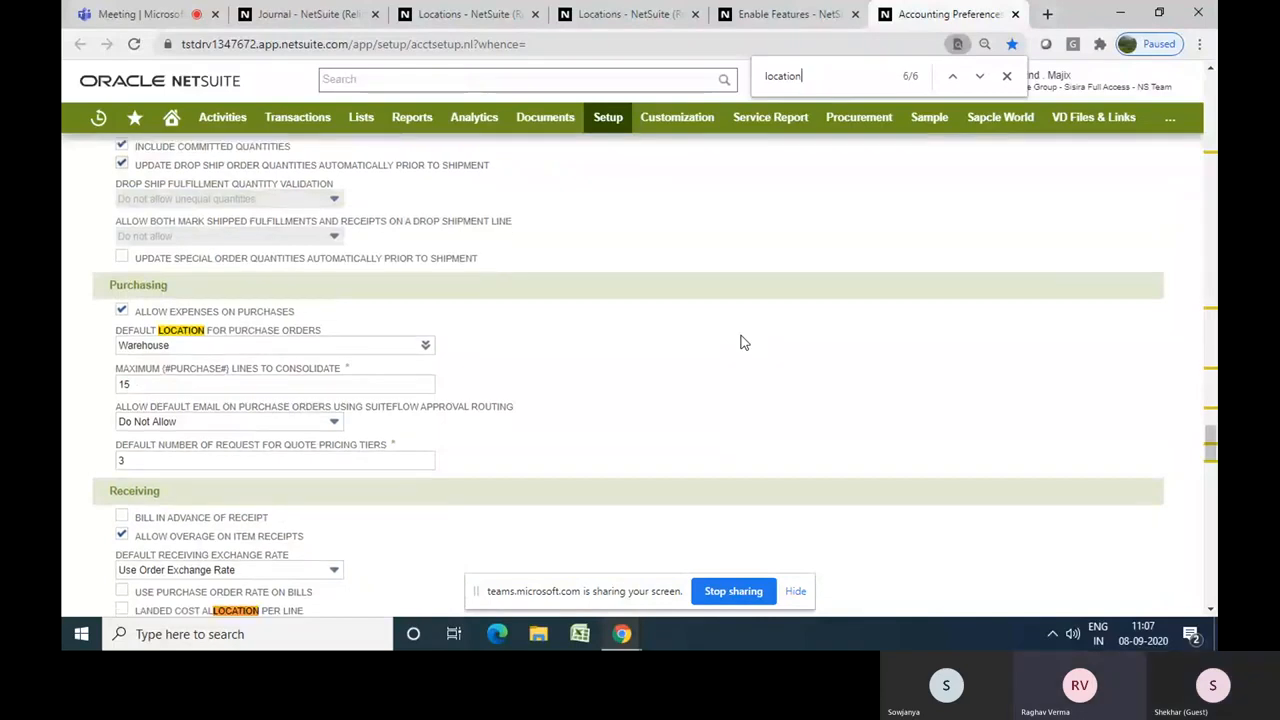
key("Return")
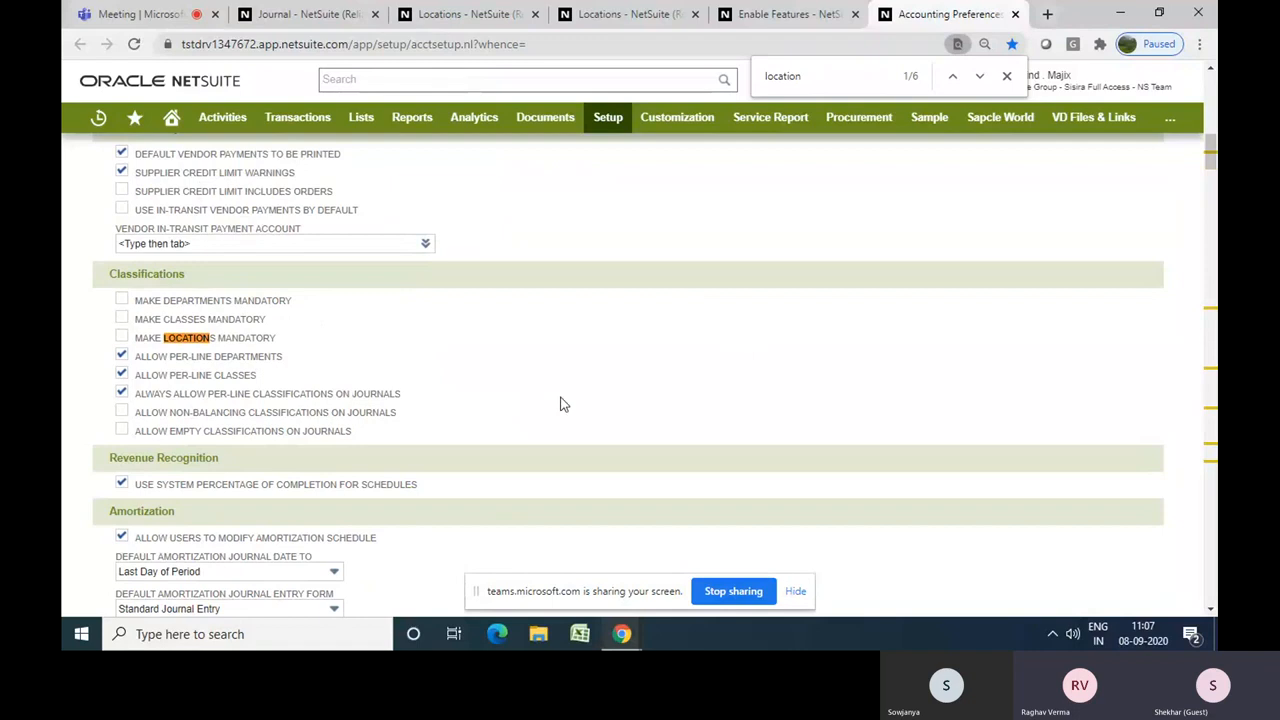
left_click(122, 338)
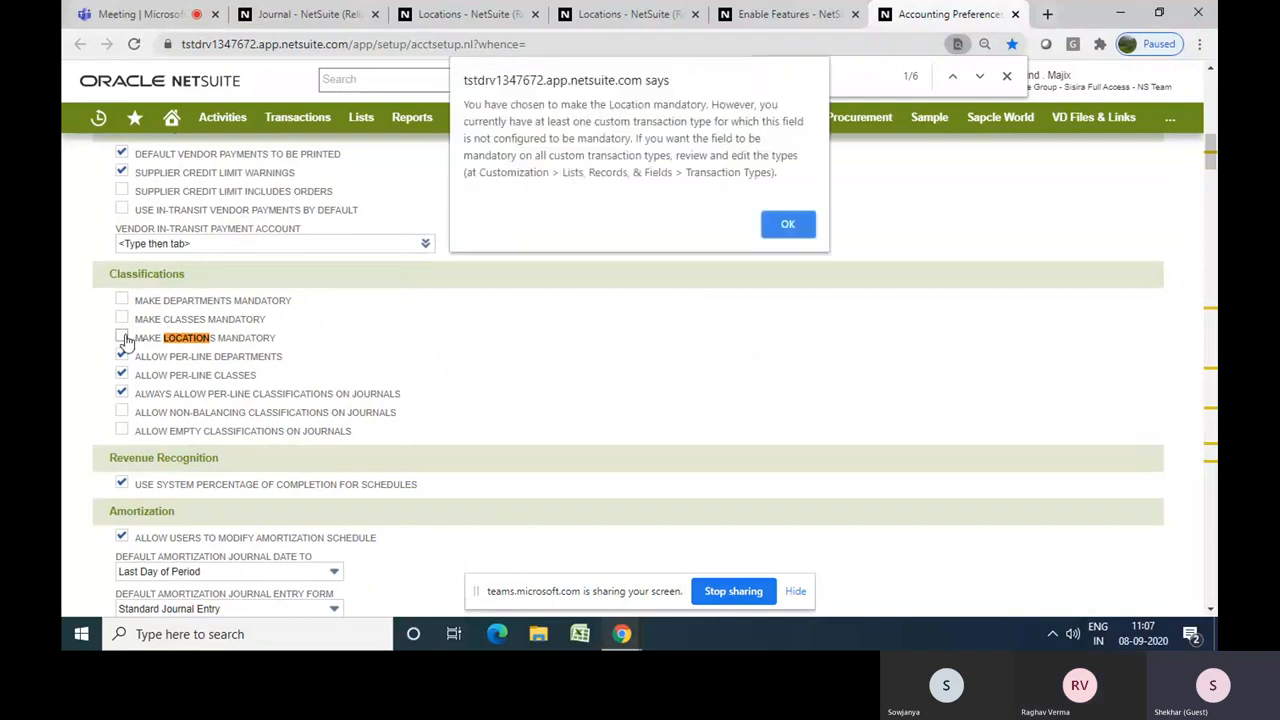
left_click(787, 223)
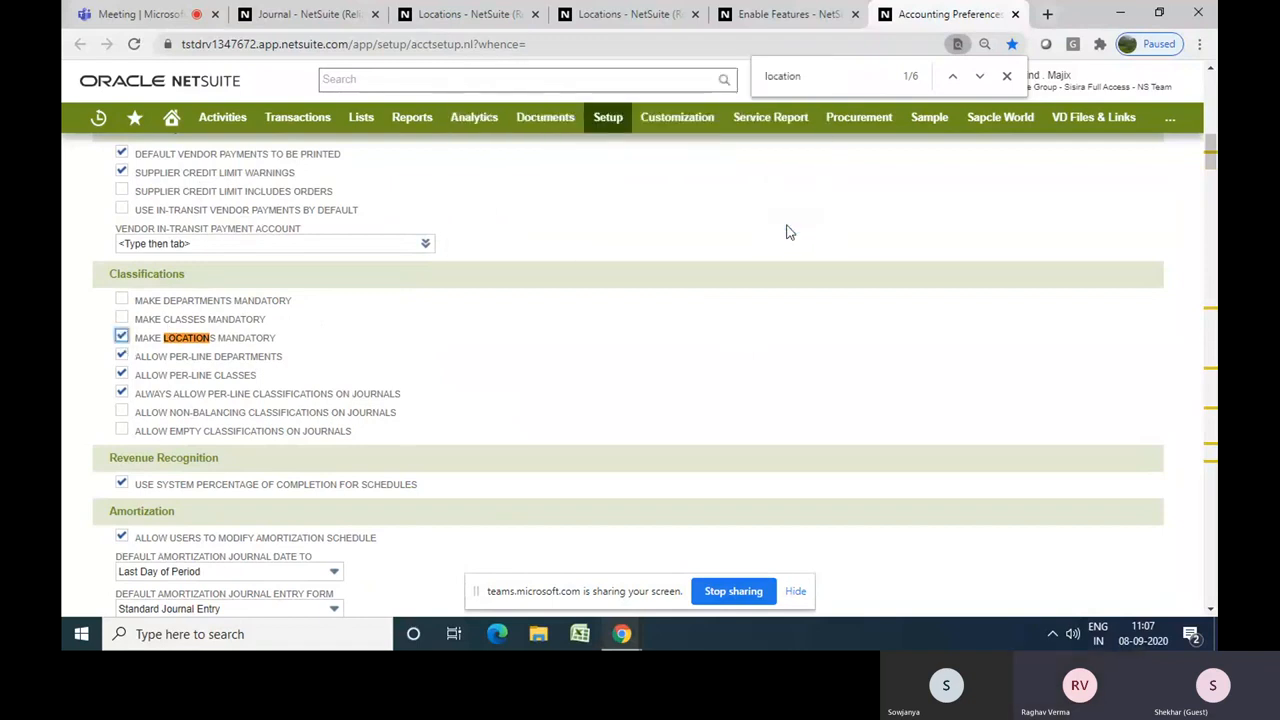
Examine every "location" match on the Enable Features page for settings related to location-based numbering
left_click(795, 18)
key("ctrl+f")
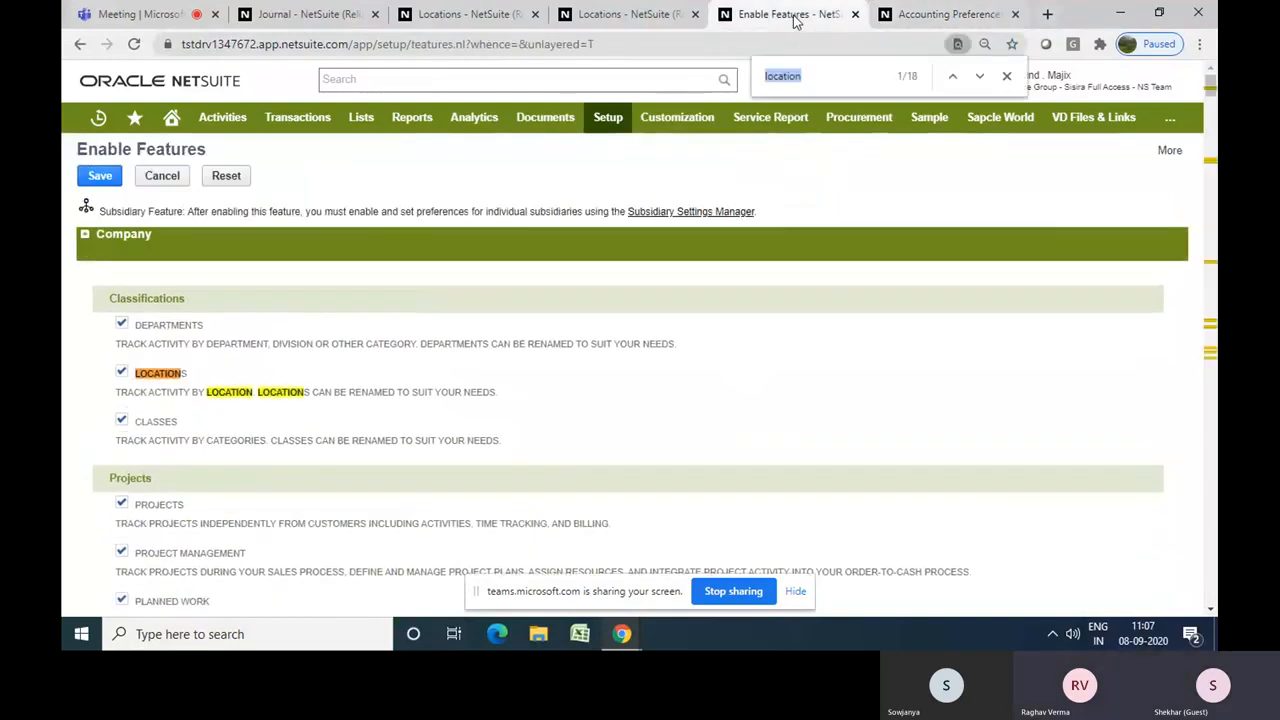
key("Return")
key("Return")
key("Return")
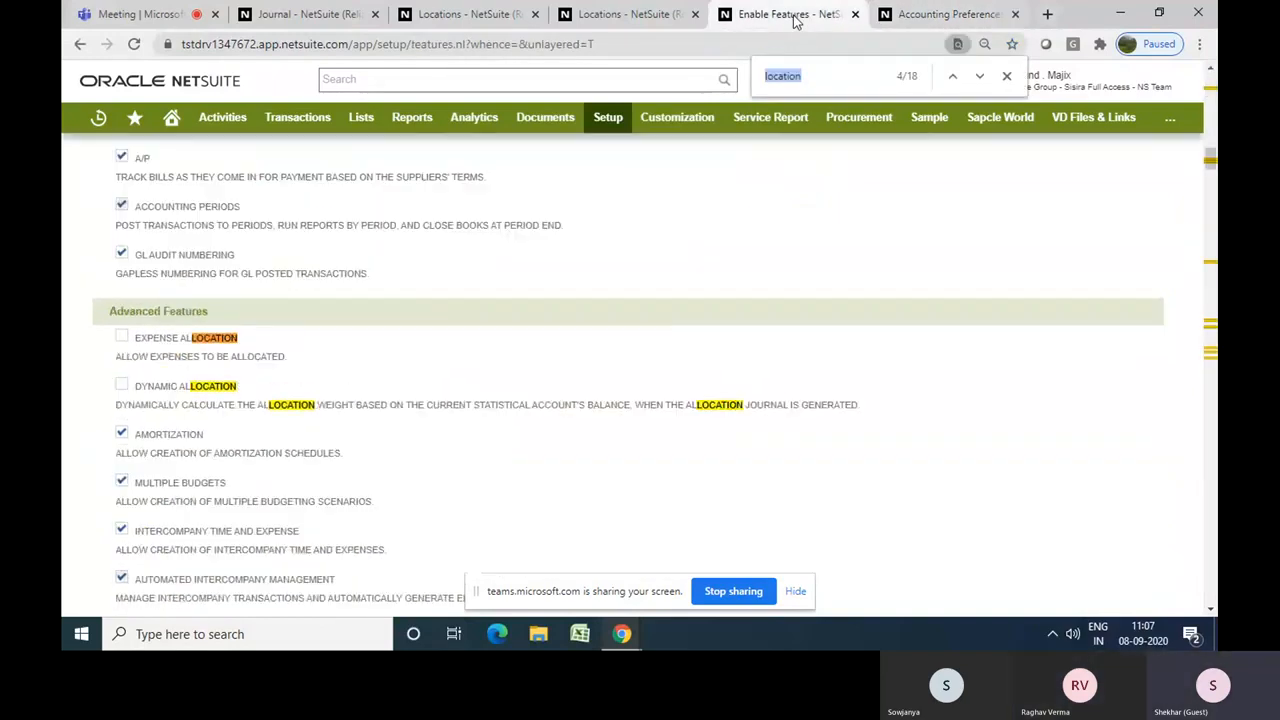
key("Return")
key("Return")
key("Return")
key("Return")
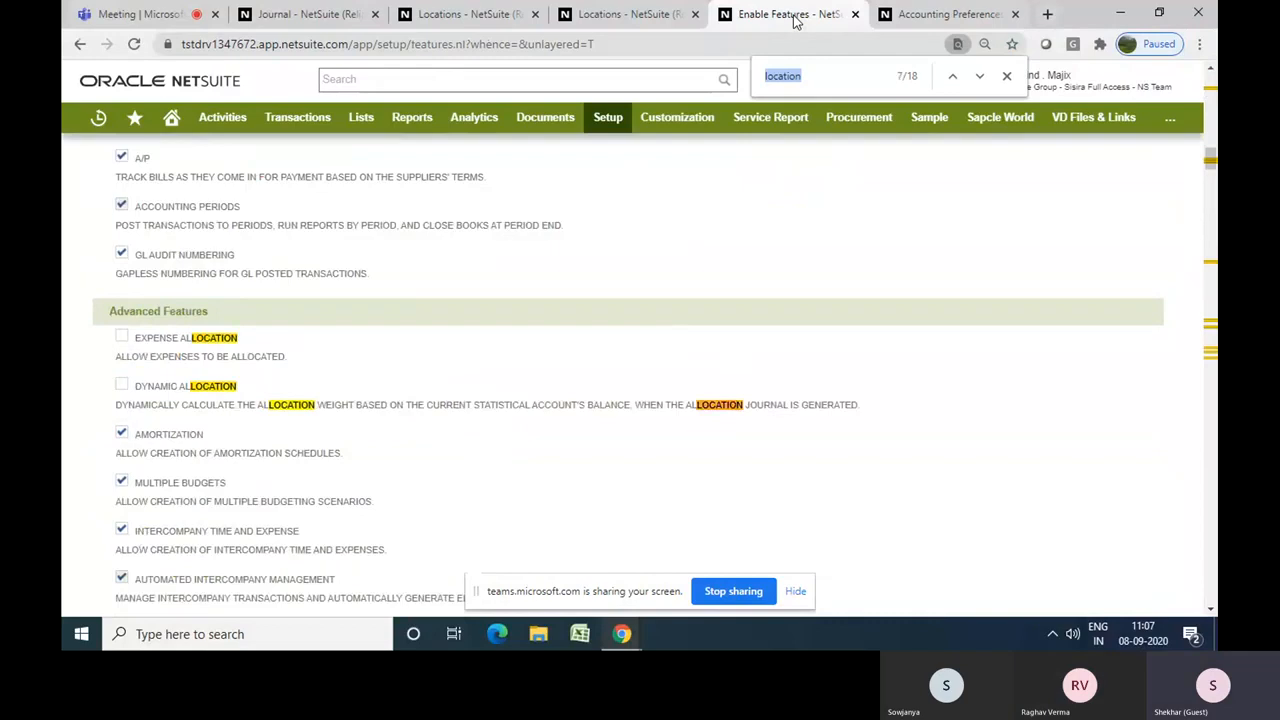
key("Return")
key("Return")
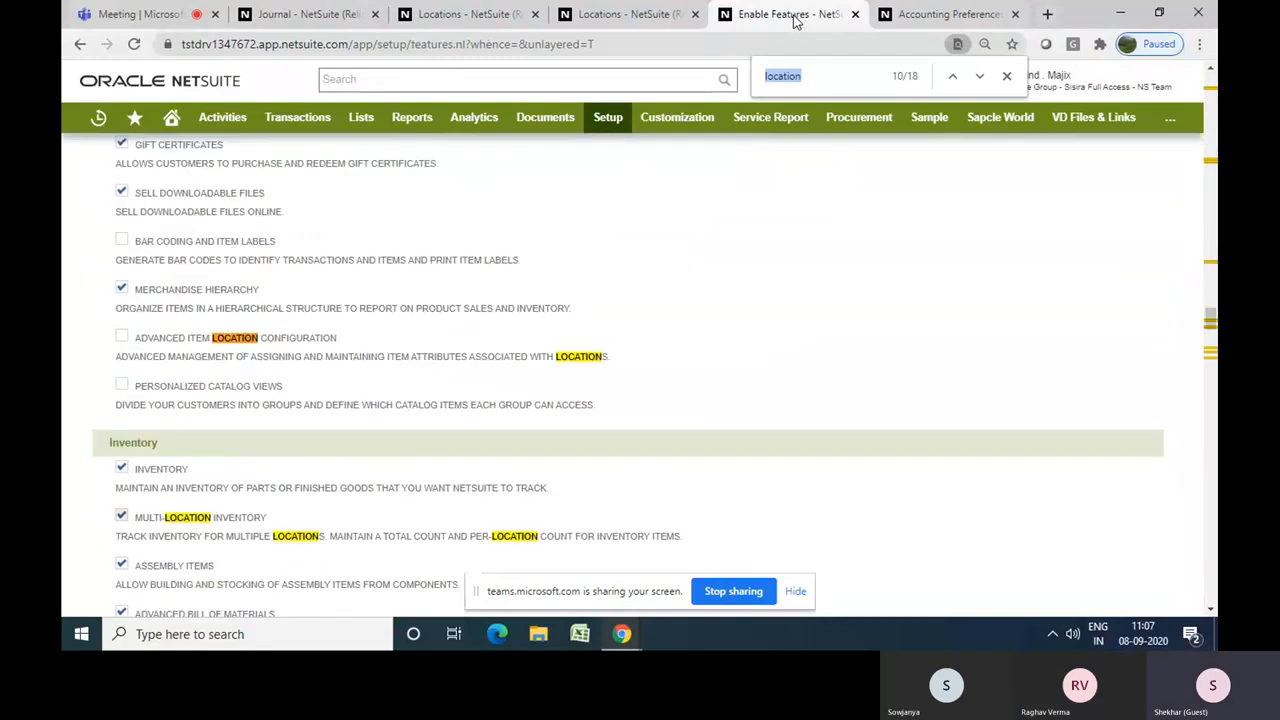
key("Return")
key("Return")
key("Return")
key("Return")
key("Return")
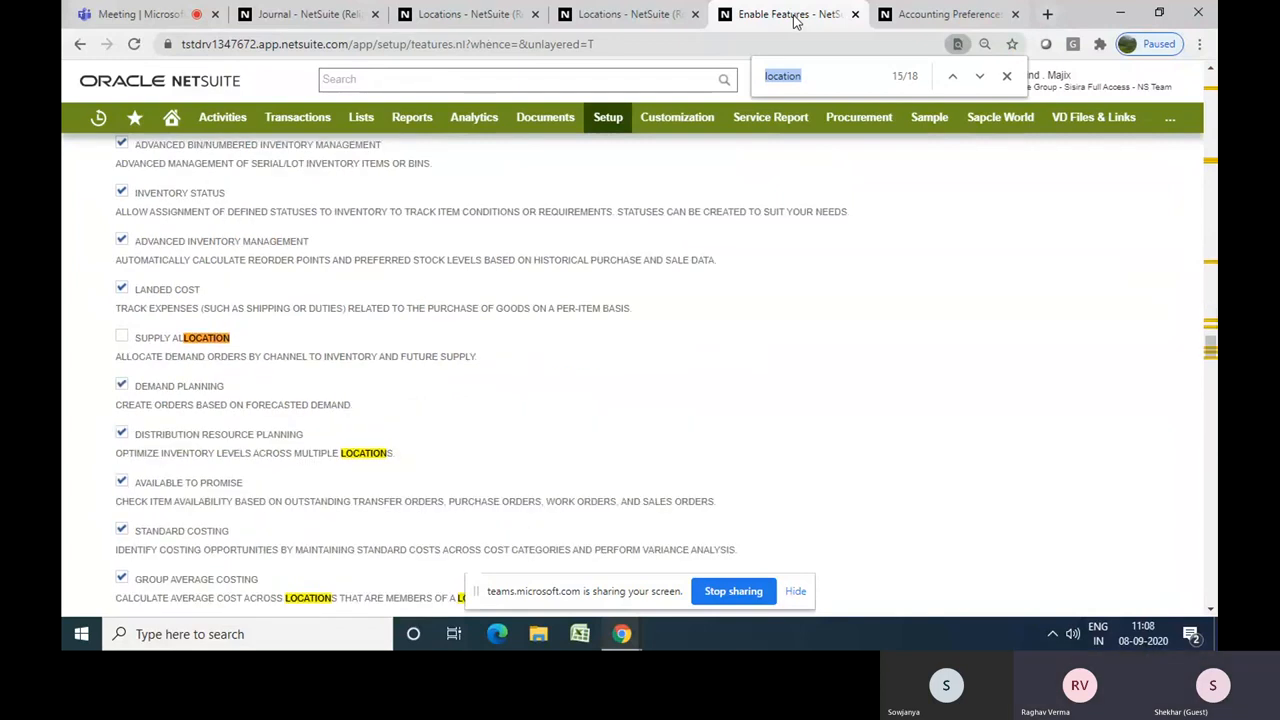
key("Return")
key("Return")
key("Return")
key("Return")
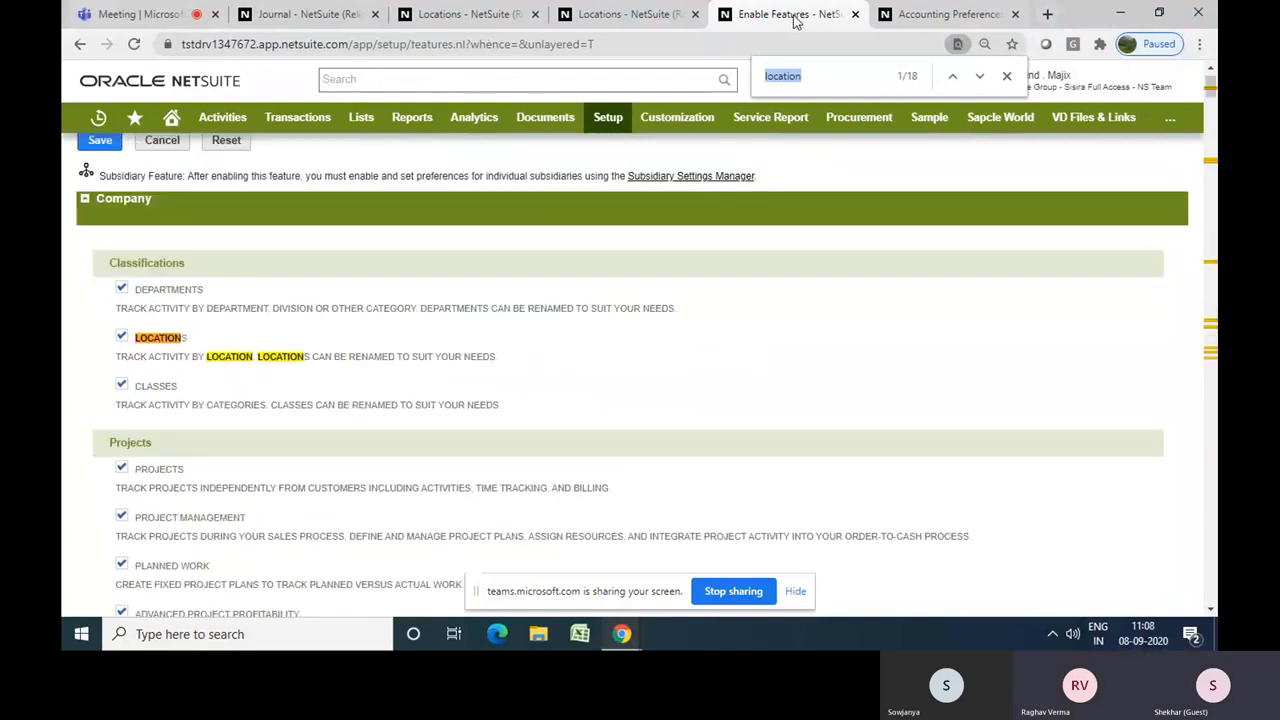
key("Return")
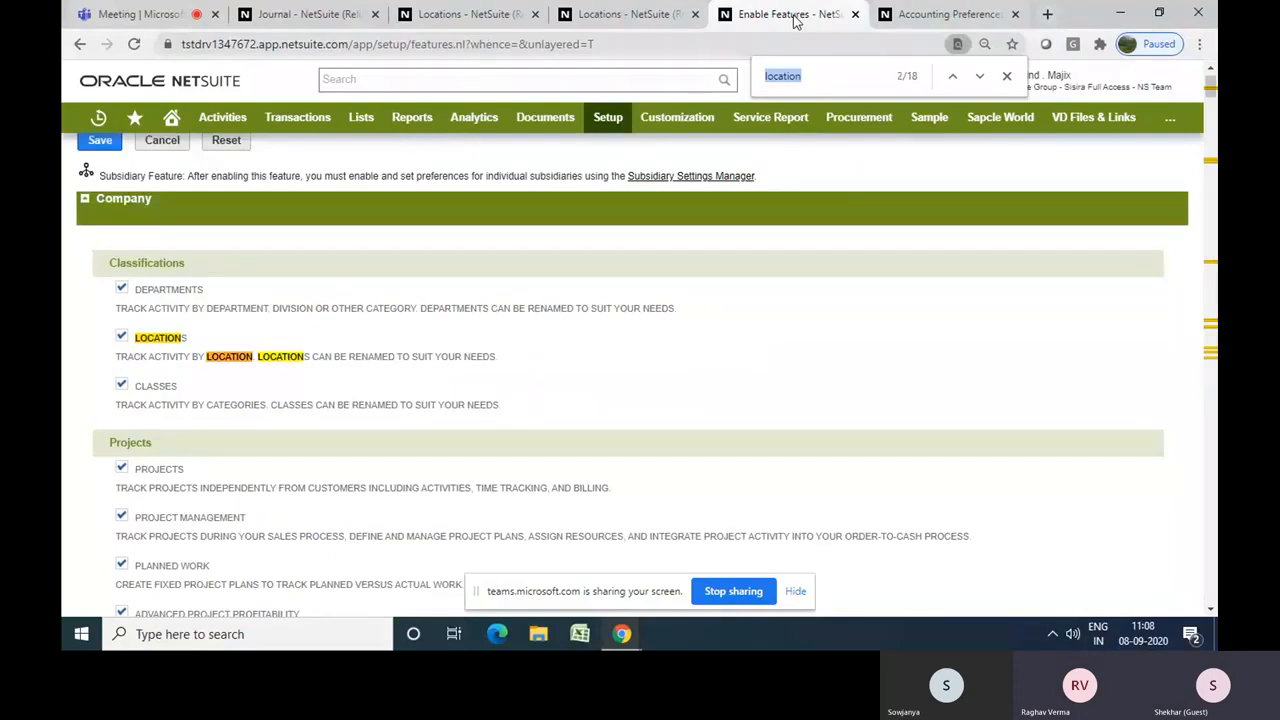
Review the "location" matches on the Accounting Preferences page again for other relevant options
left_click(925, 16)
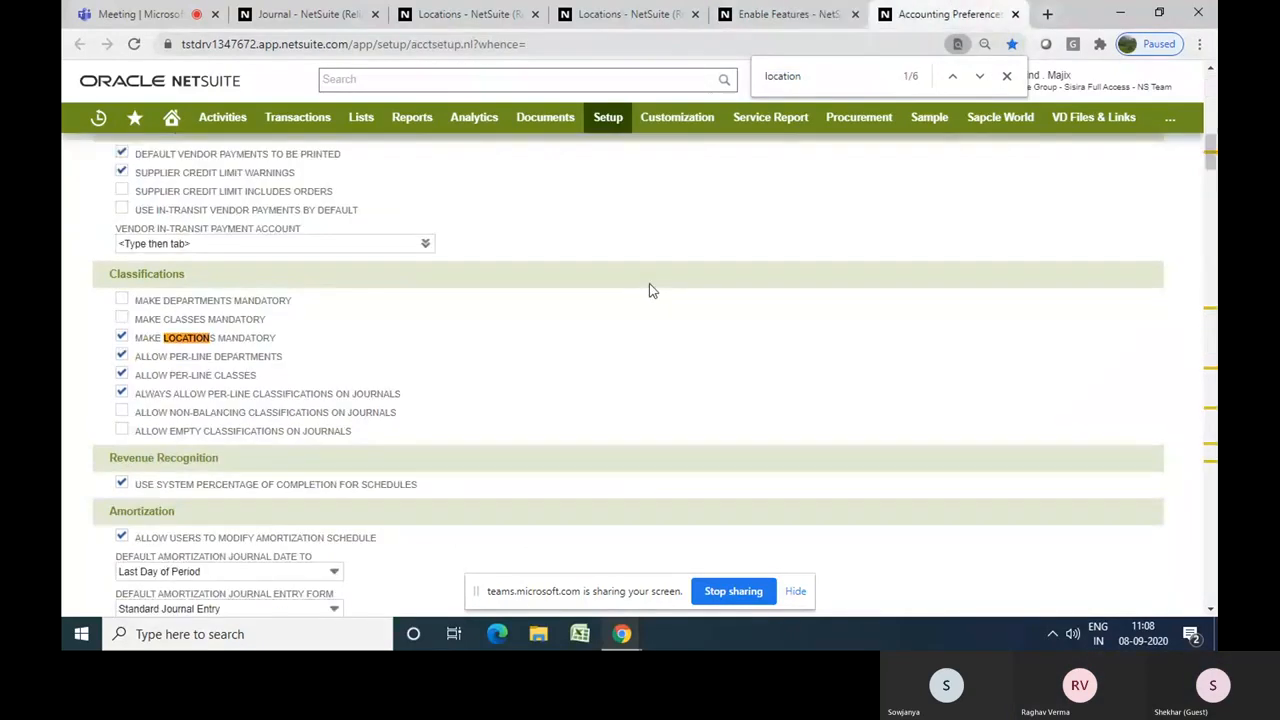
key("ctrl+f")
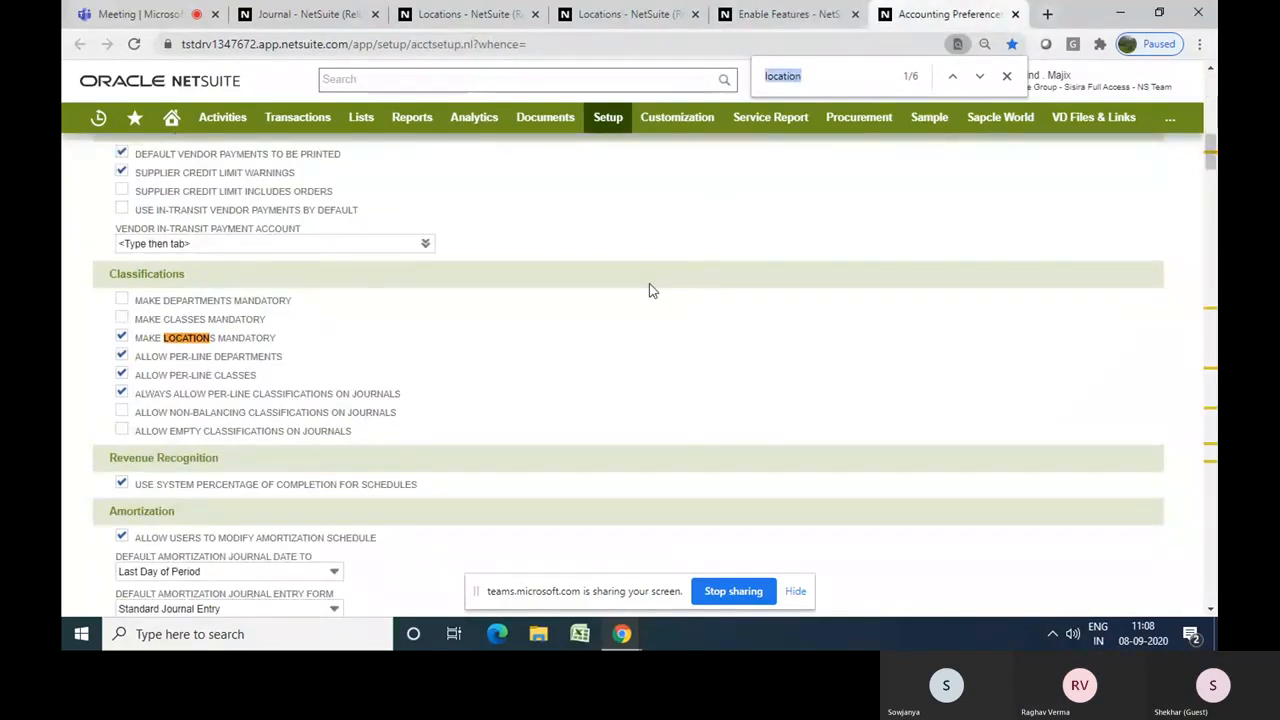
key("Return")
key("Return")
key("Return")
key("Return")
key("Return")
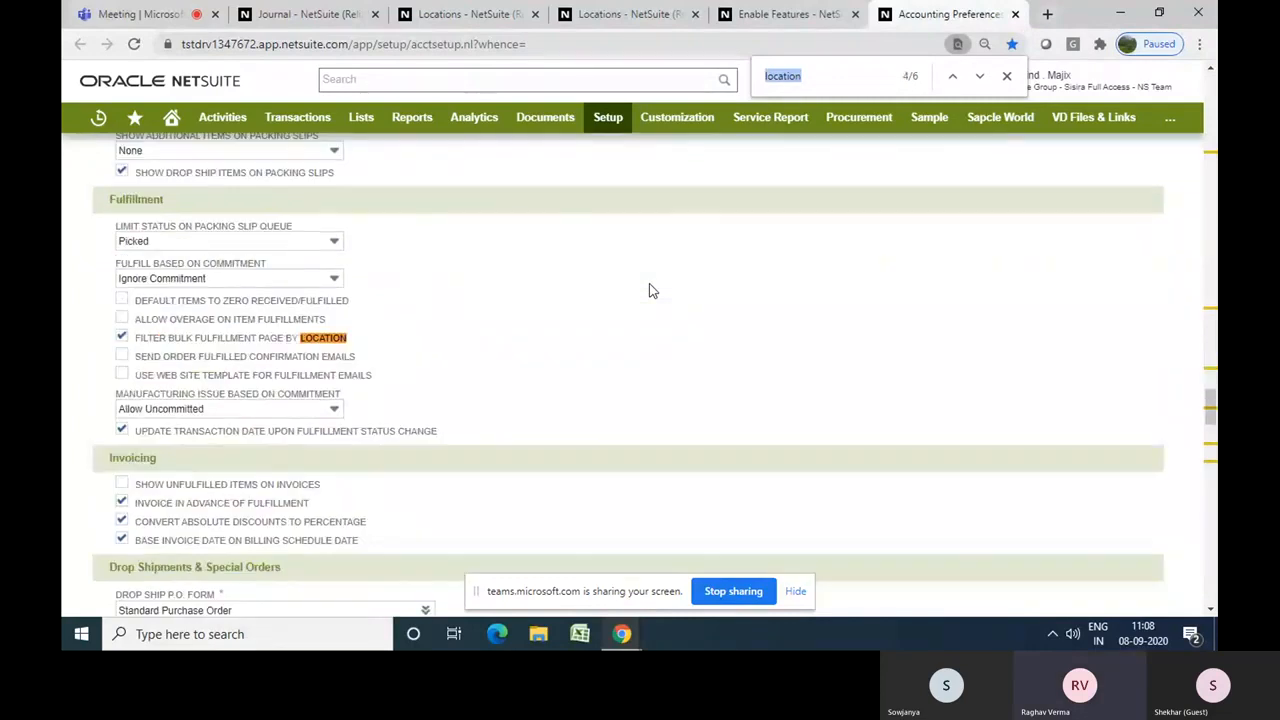
key("Return")
key("Return")
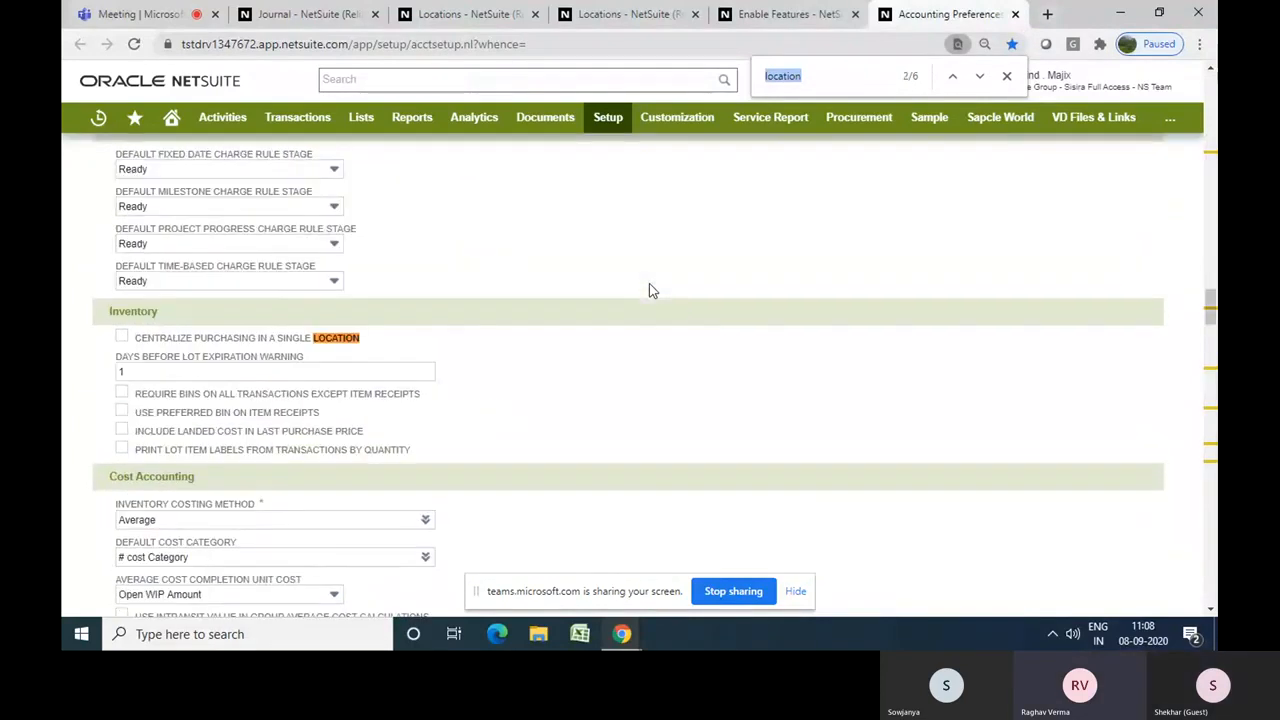
Try to enable Centralize Purchasing in a Single Location in the Inventory section of the accounting preferences
left_click(619, 295)
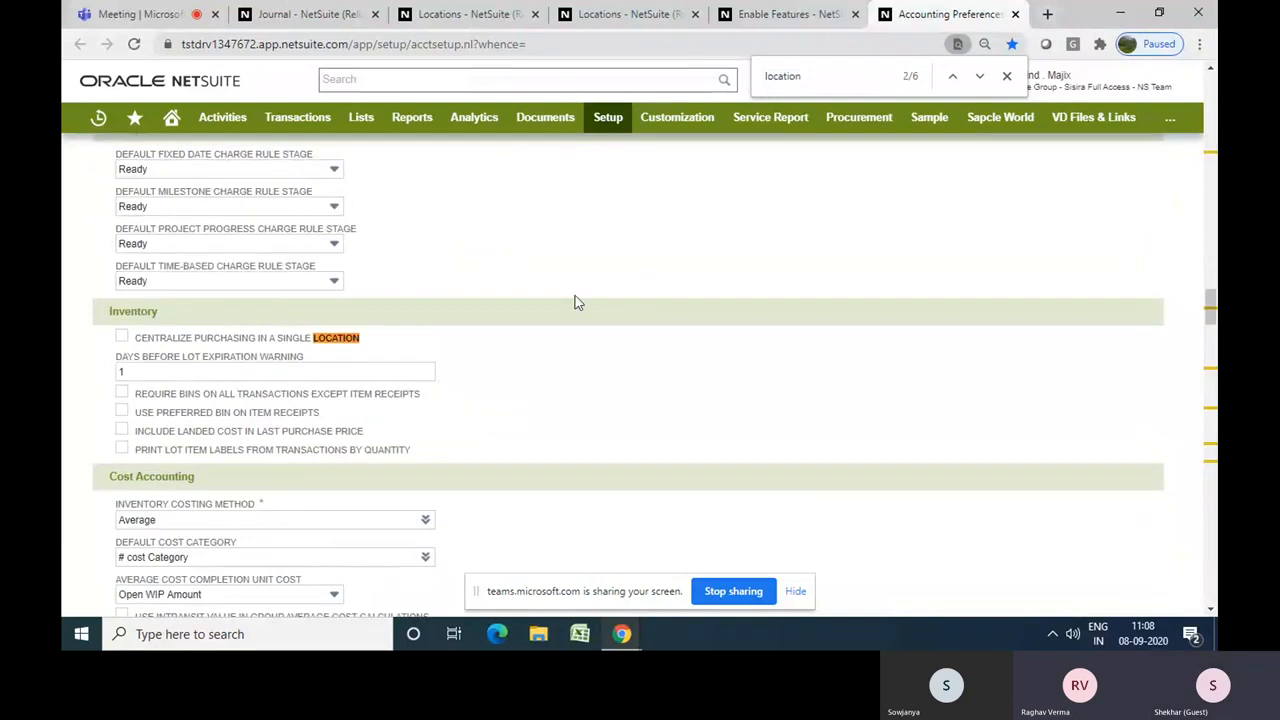
left_click(124, 341)
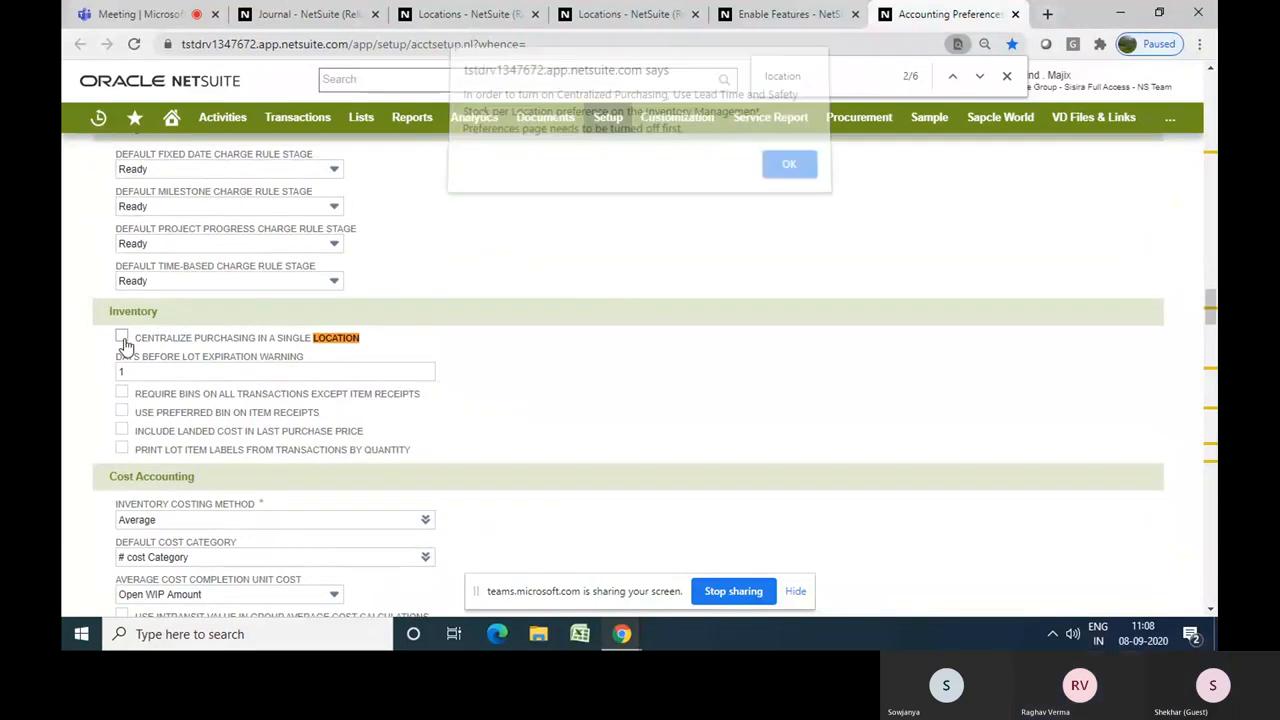
left_click(789, 175)
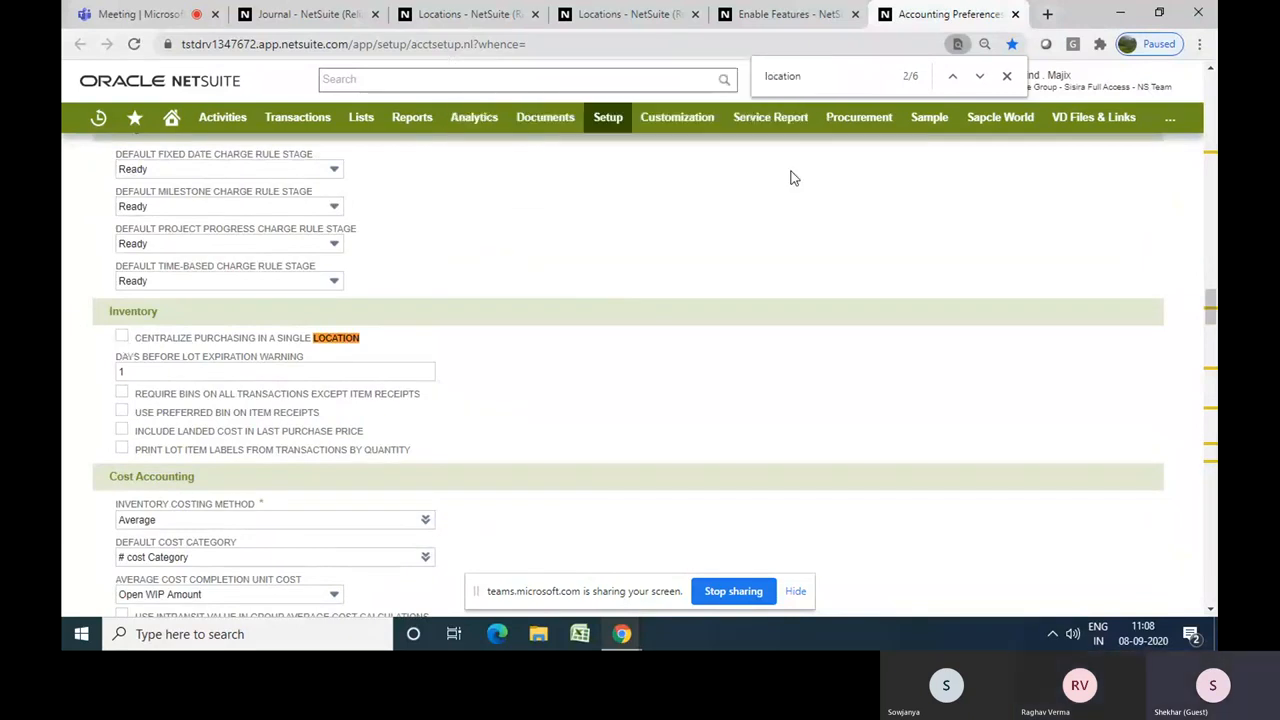
Save the accounting preferences and the Enable Features page
scroll(790, 178, "up", 15)
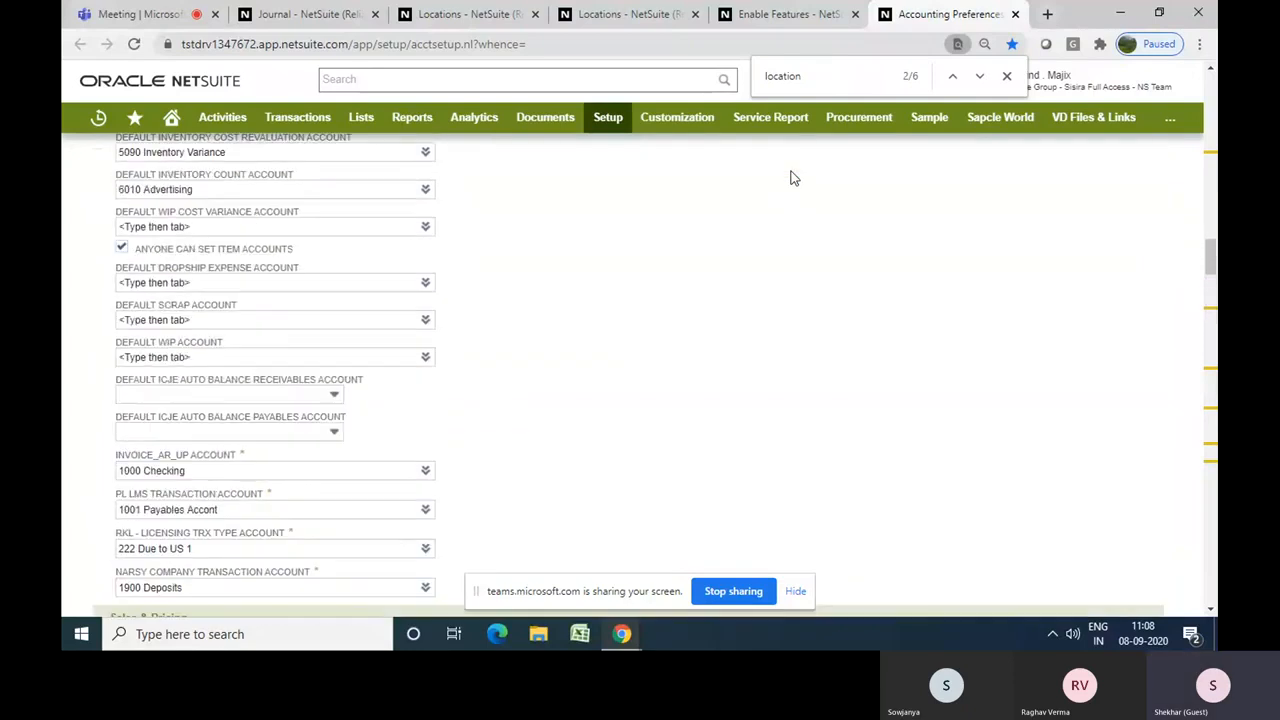
scroll(790, 178, "up", 20)
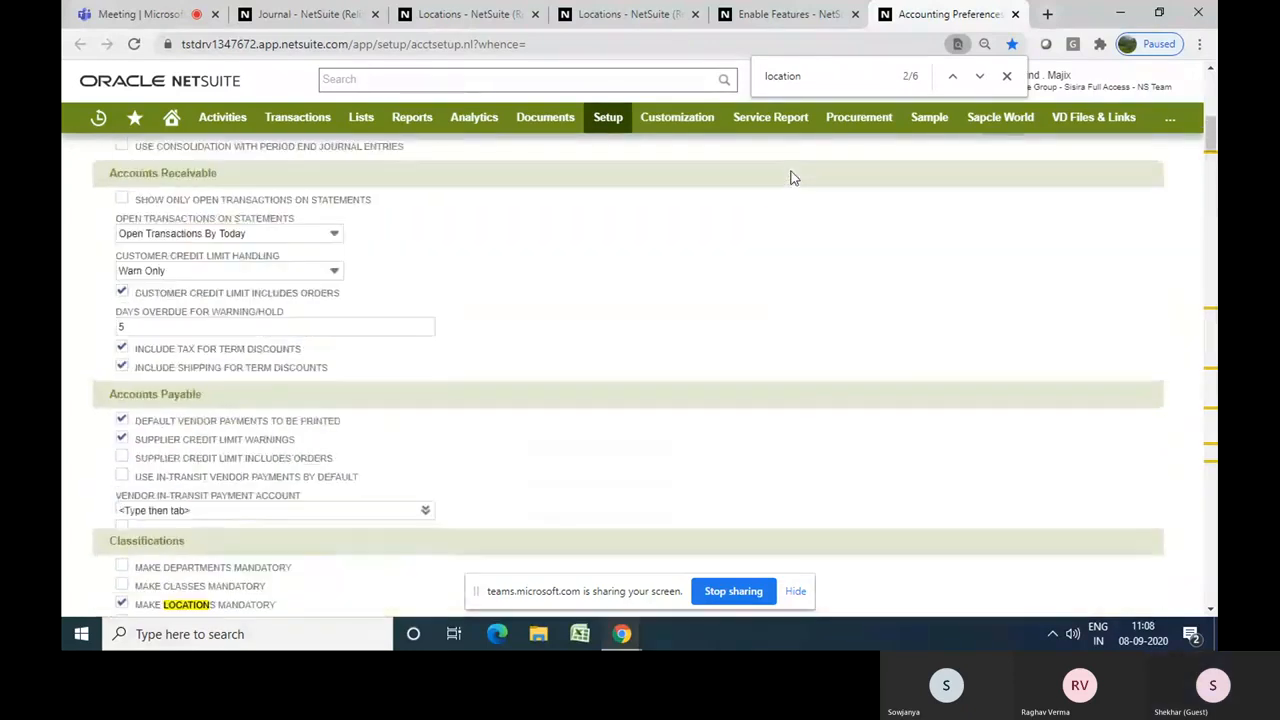
scroll(790, 178, "up", 1)
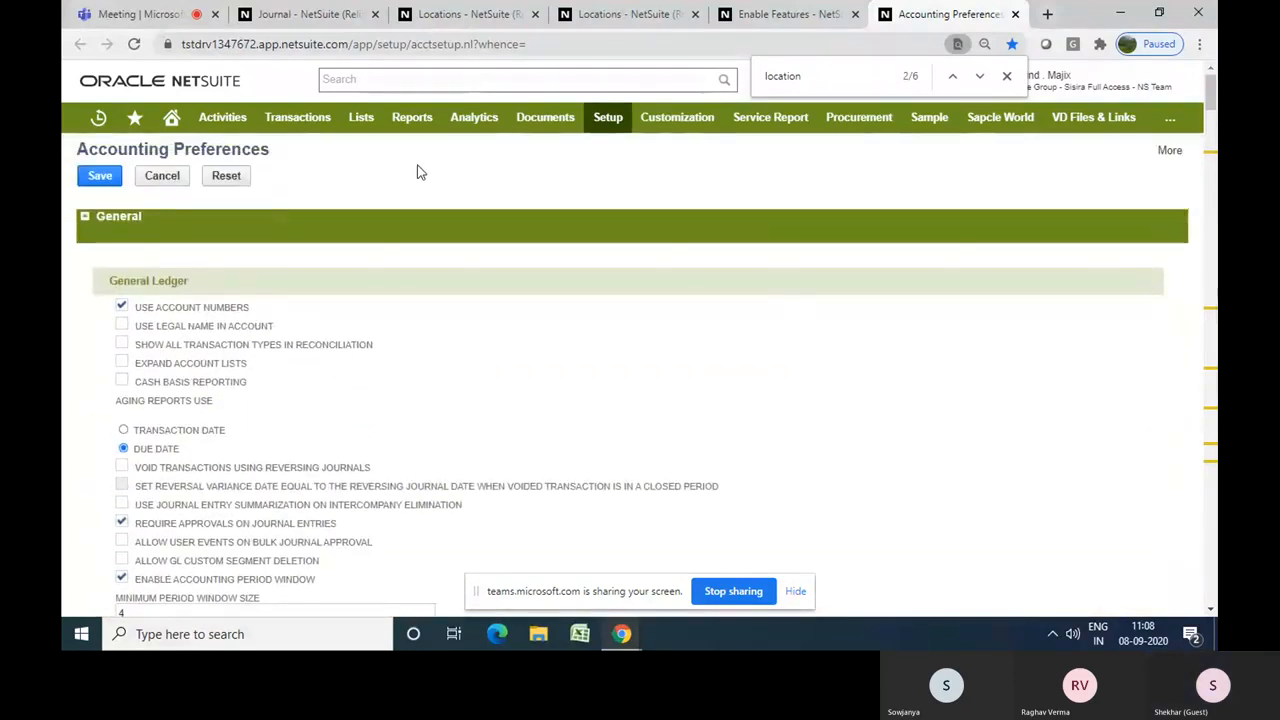
left_click(100, 176)
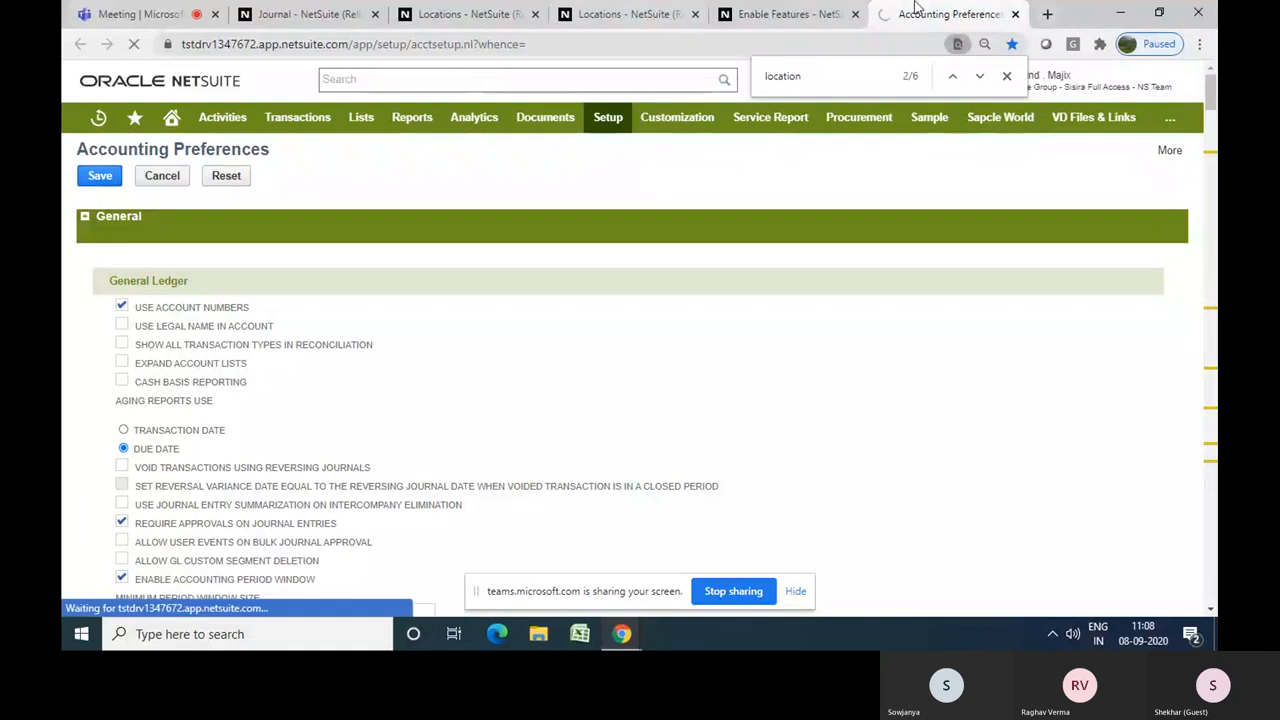
left_click(765, 18)
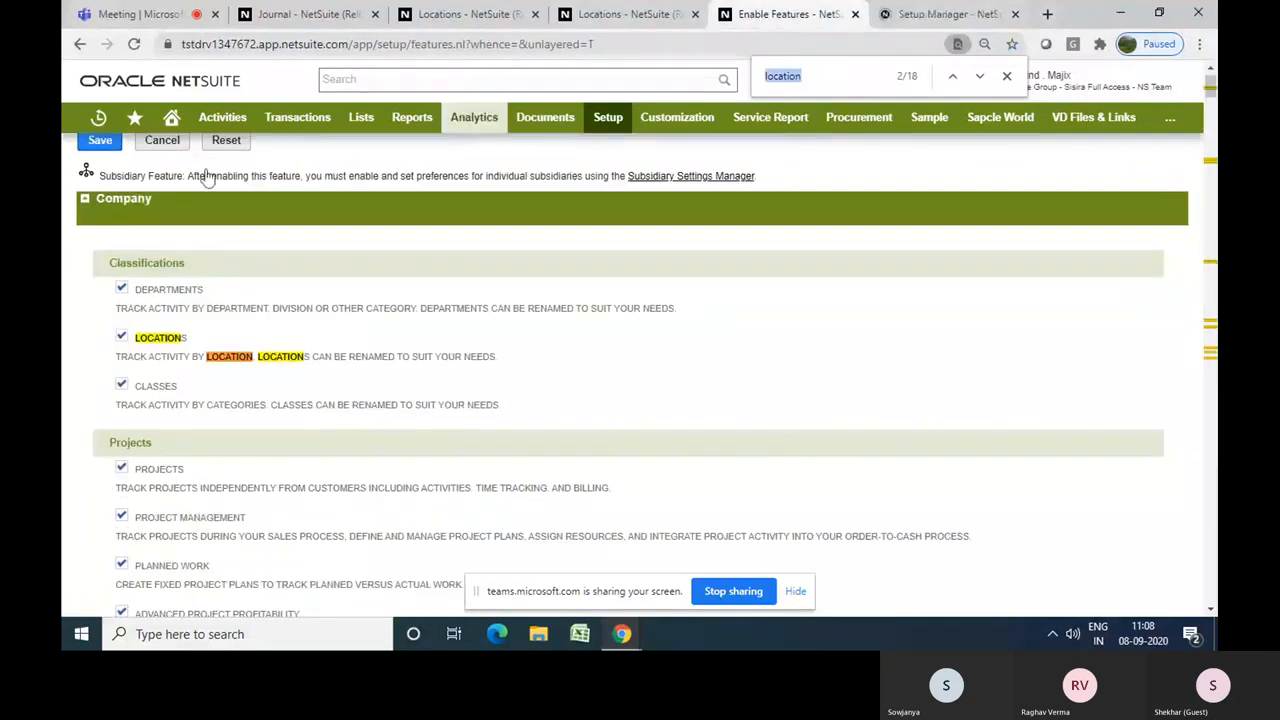
left_click(100, 140)
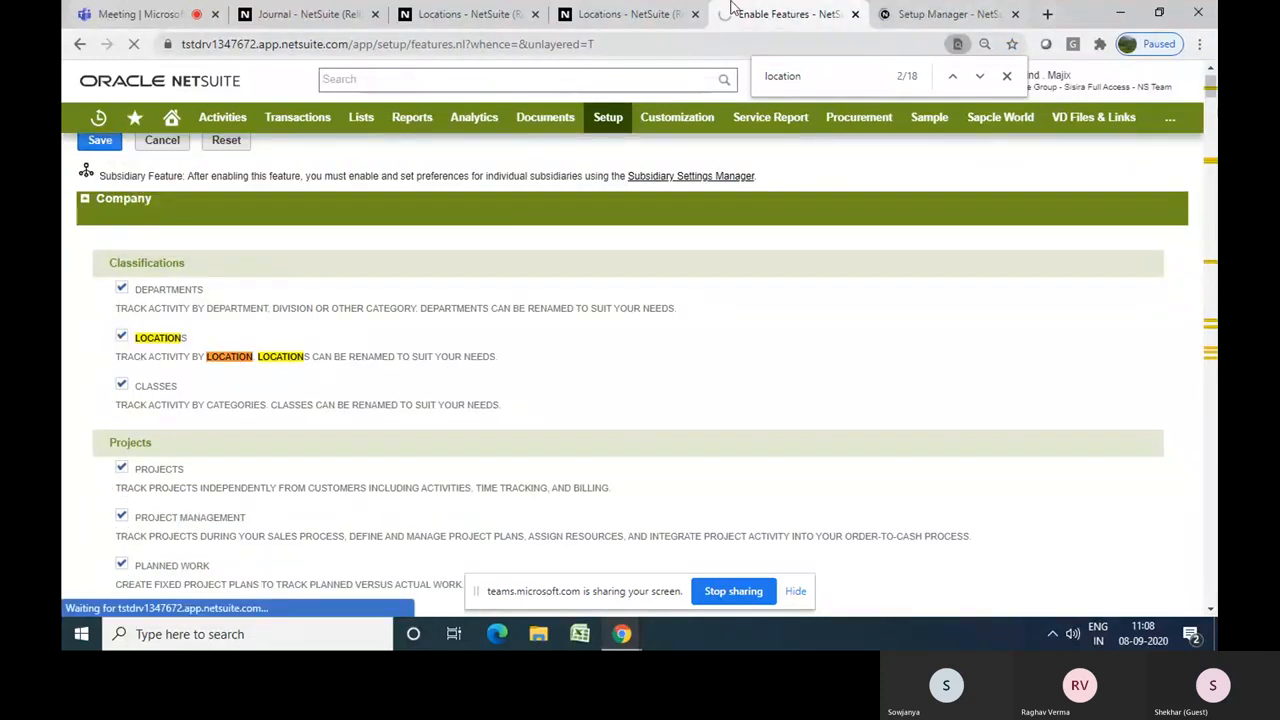
Return to the new journal entry and set its subsidiary to Reliance Group : Reliance Corp
left_click(643, 12)
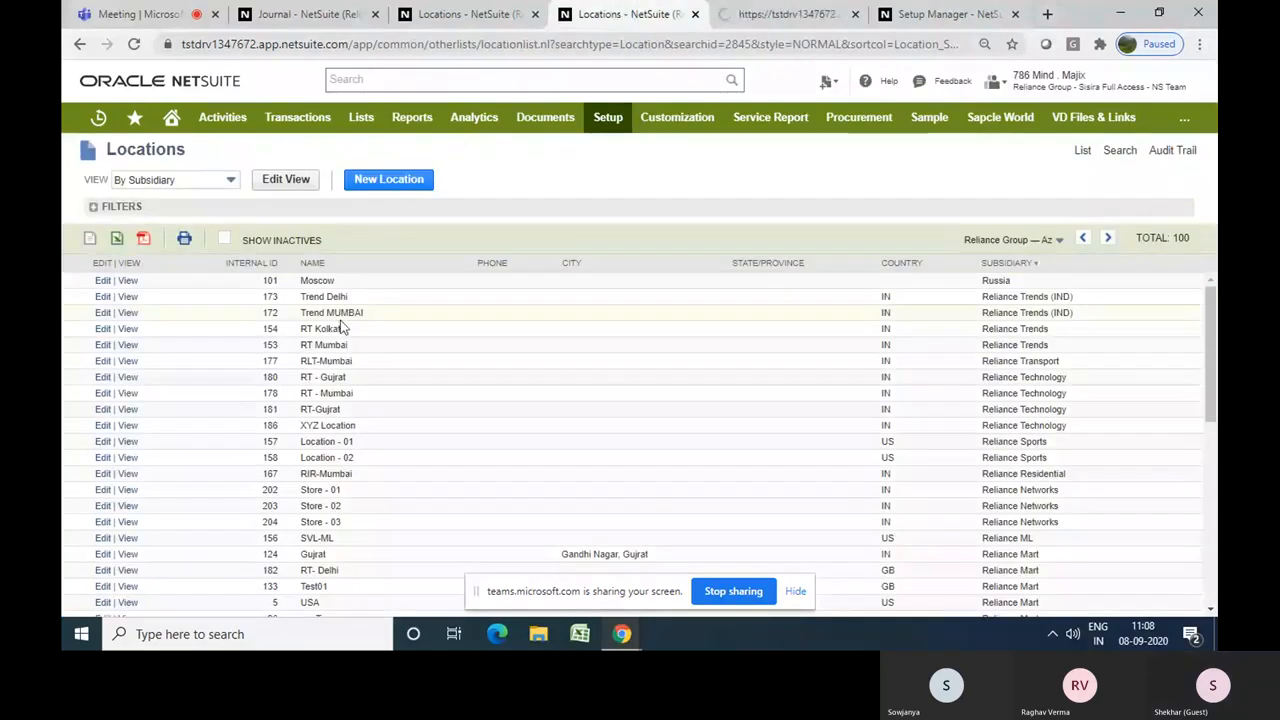
left_click(307, 16)
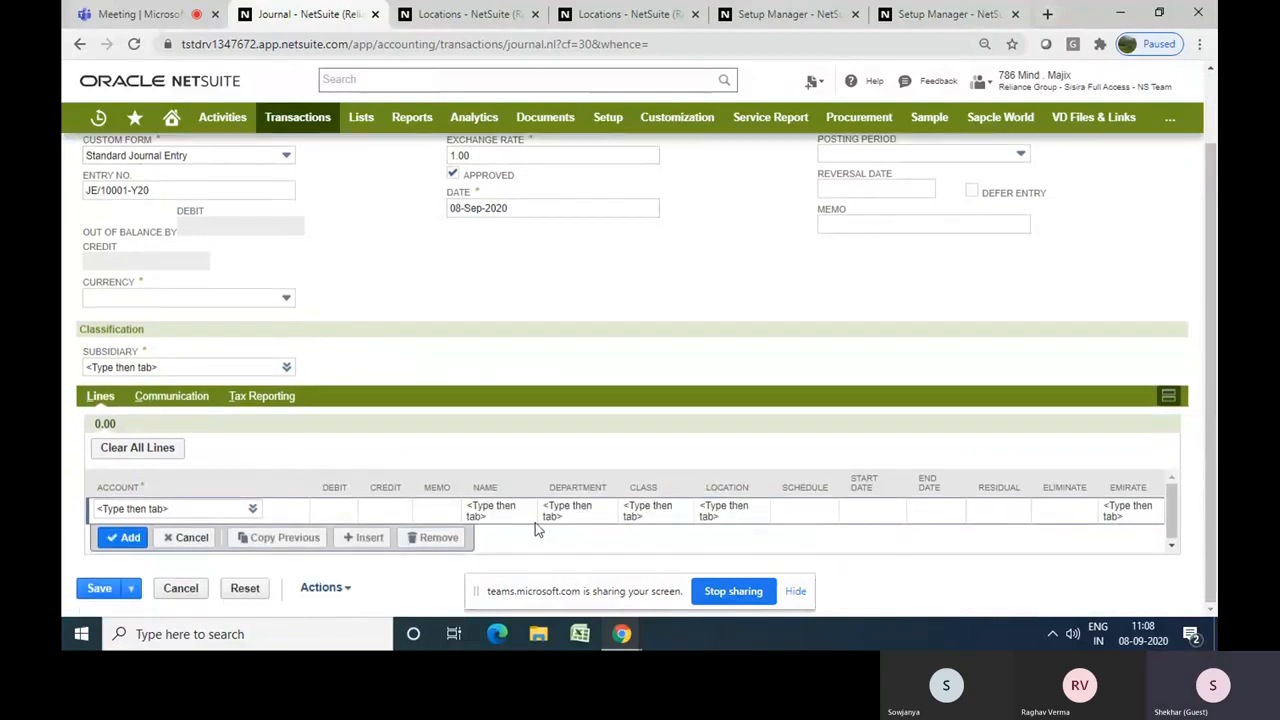
left_click(253, 511)
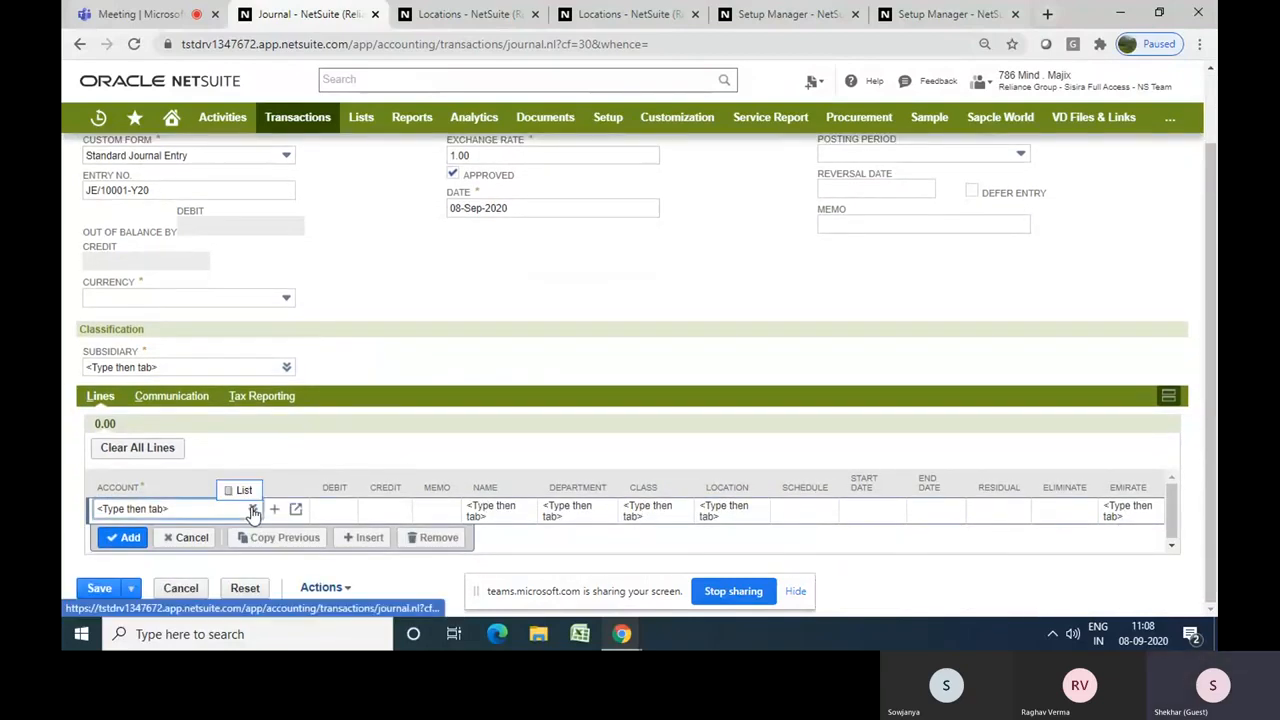
left_click(243, 490)
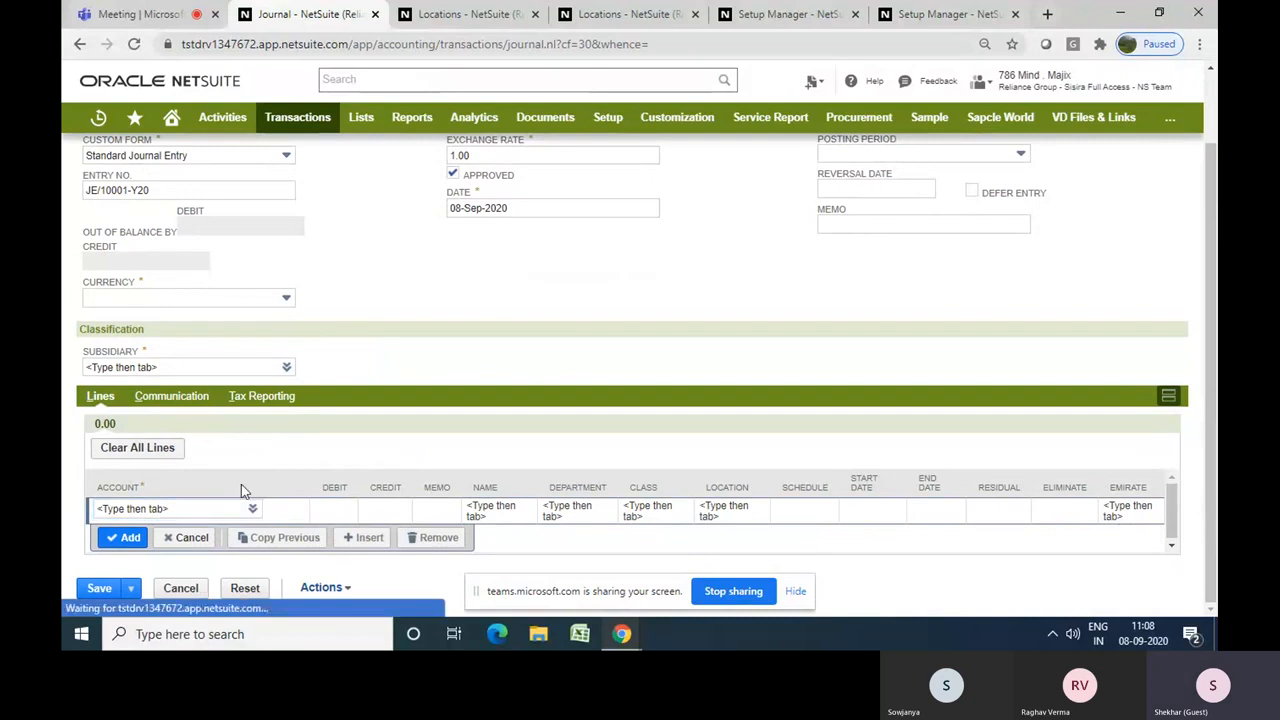
left_click(249, 366)
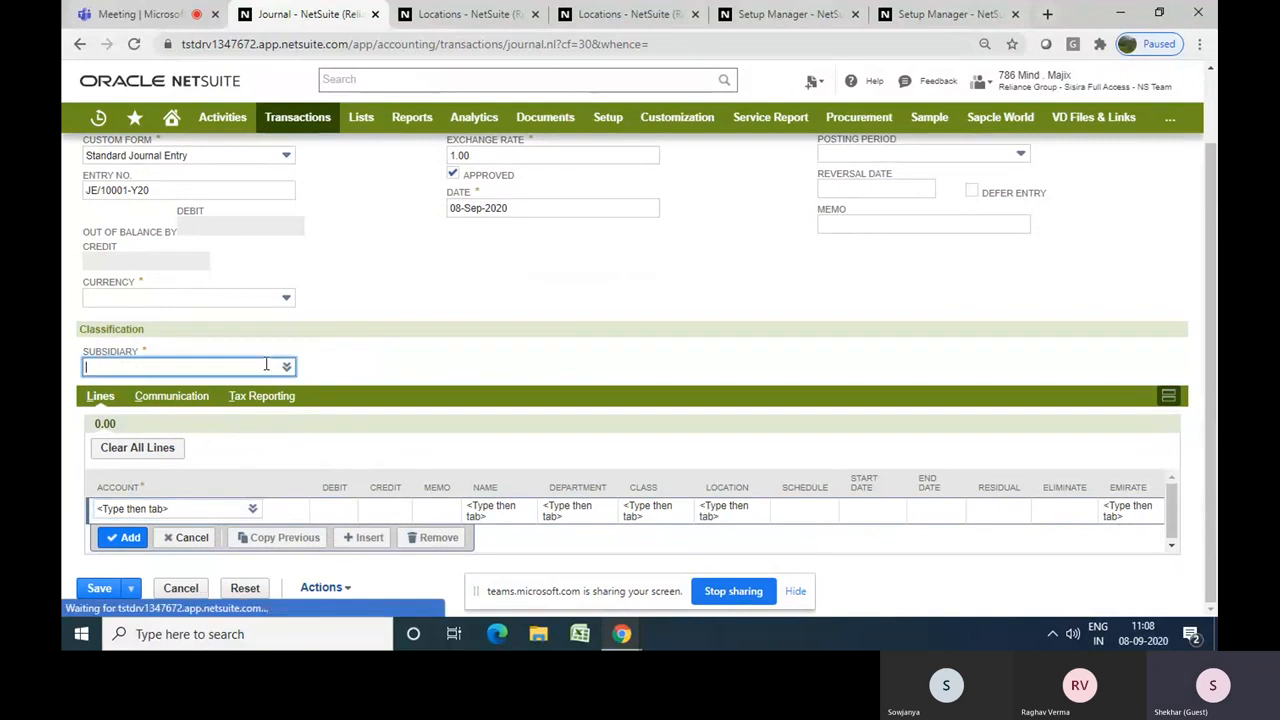
mouse_move(287, 368)
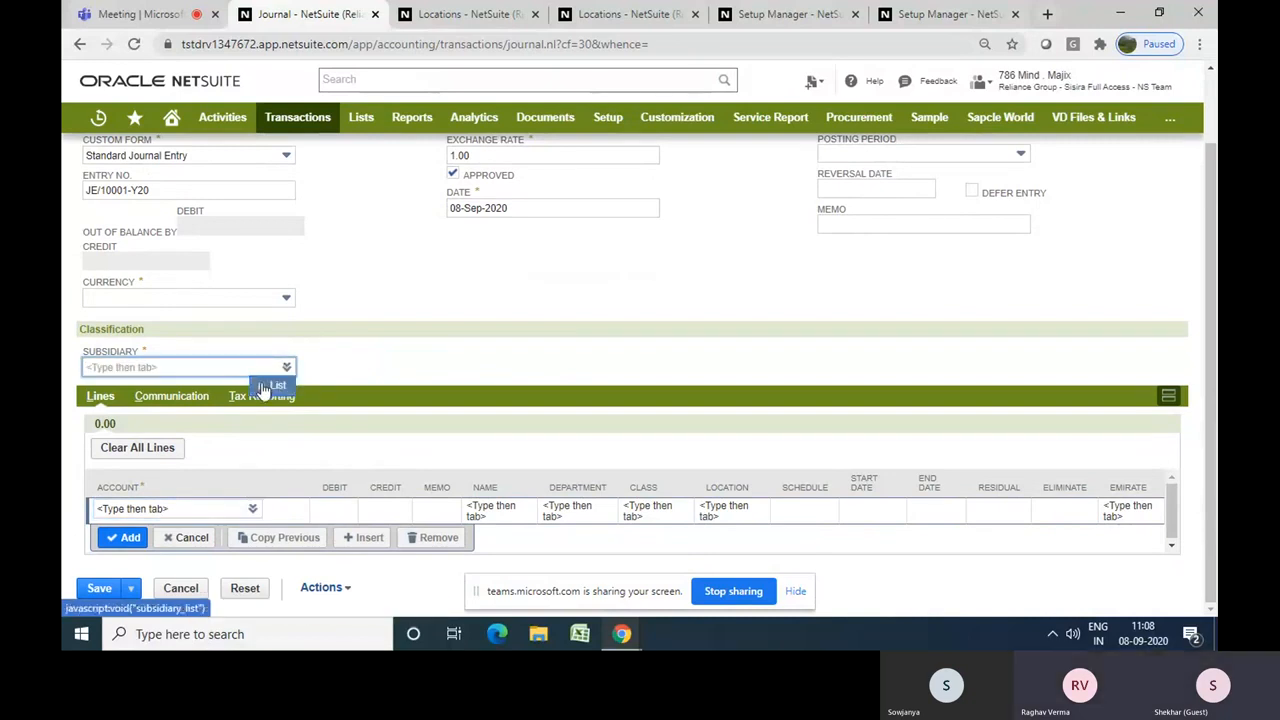
left_click(264, 388)
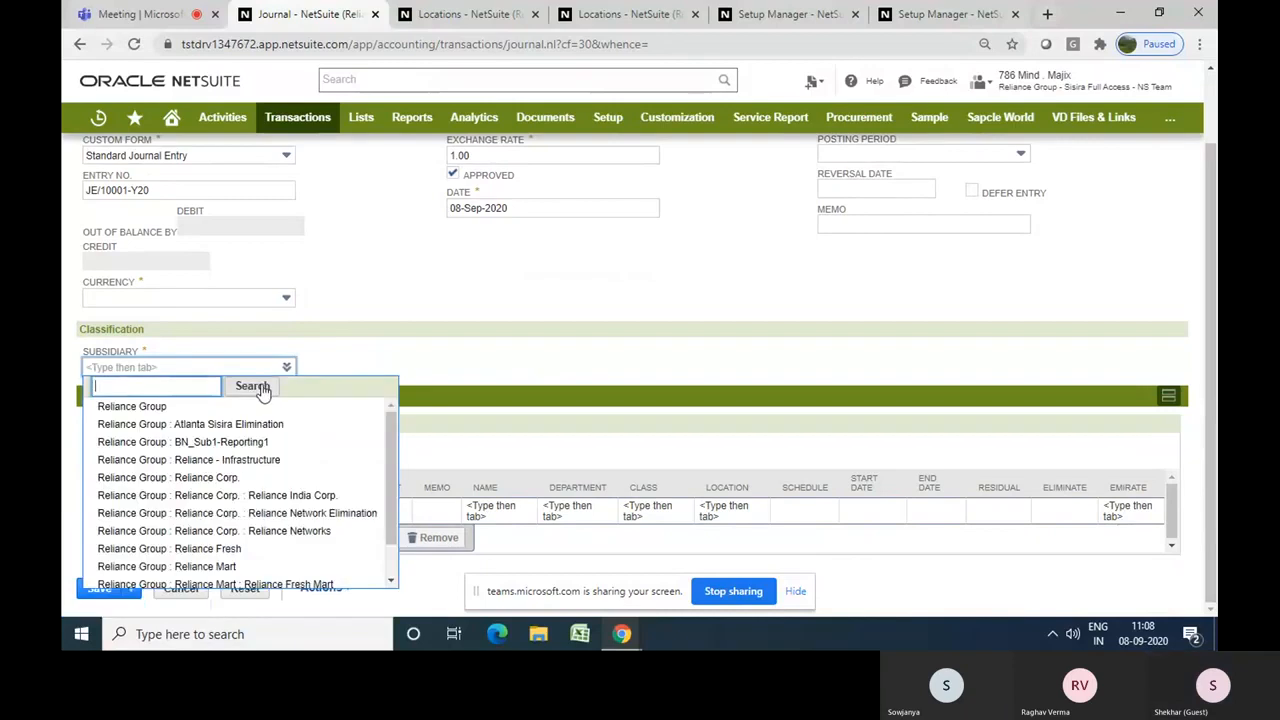
left_click(214, 479)
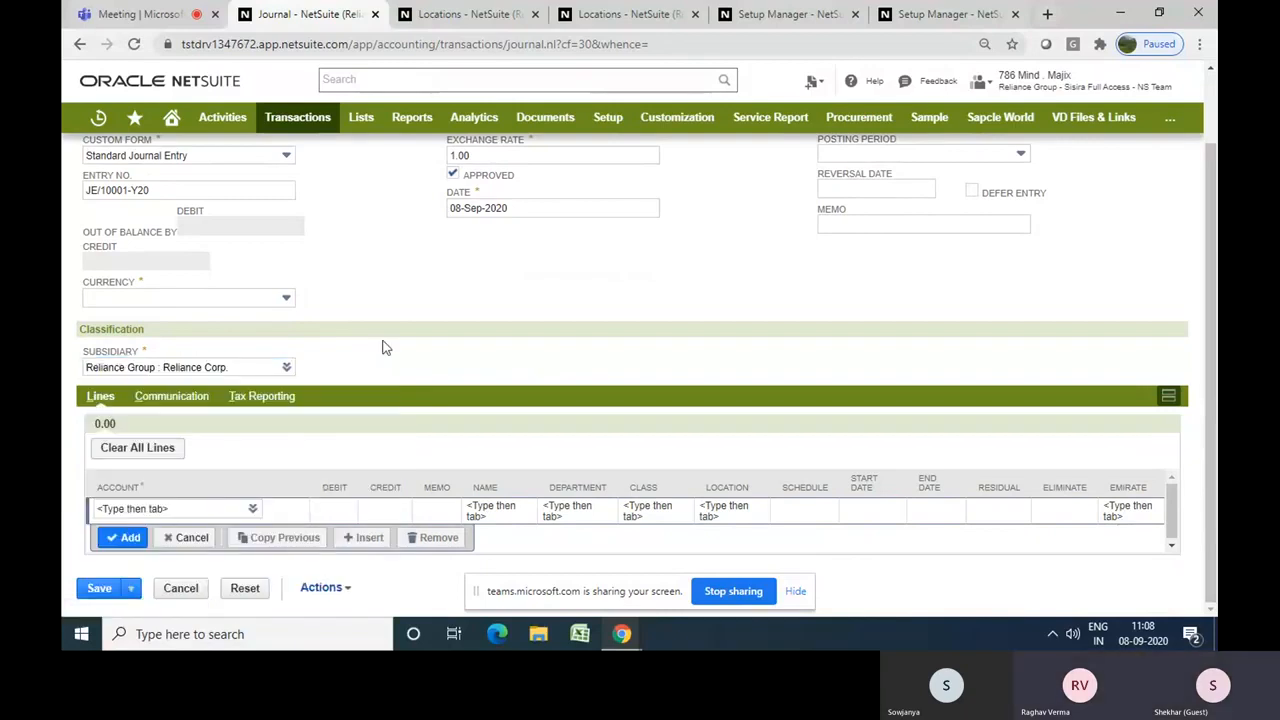
scroll(386, 348, "up", 1)
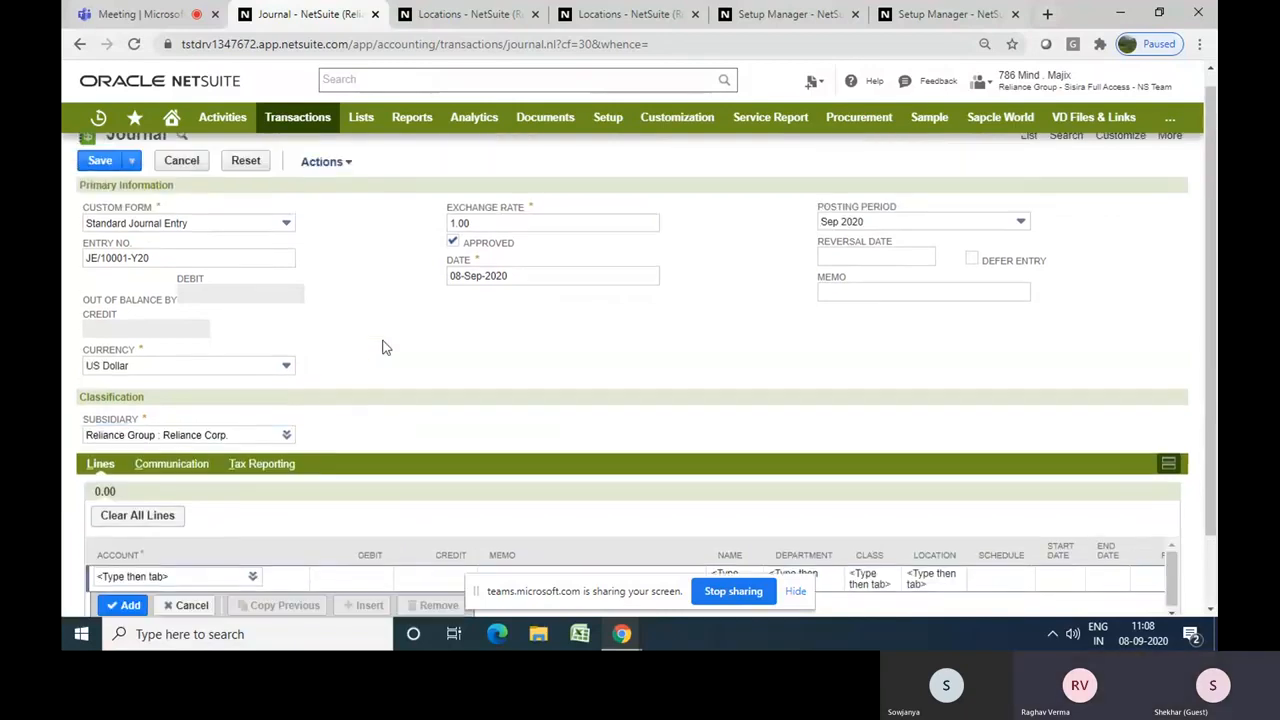
Fill the first journal line with account 1100 Accounts Receivable and a credit of 10000
mouse_move(251, 574)
left_click(240, 567)
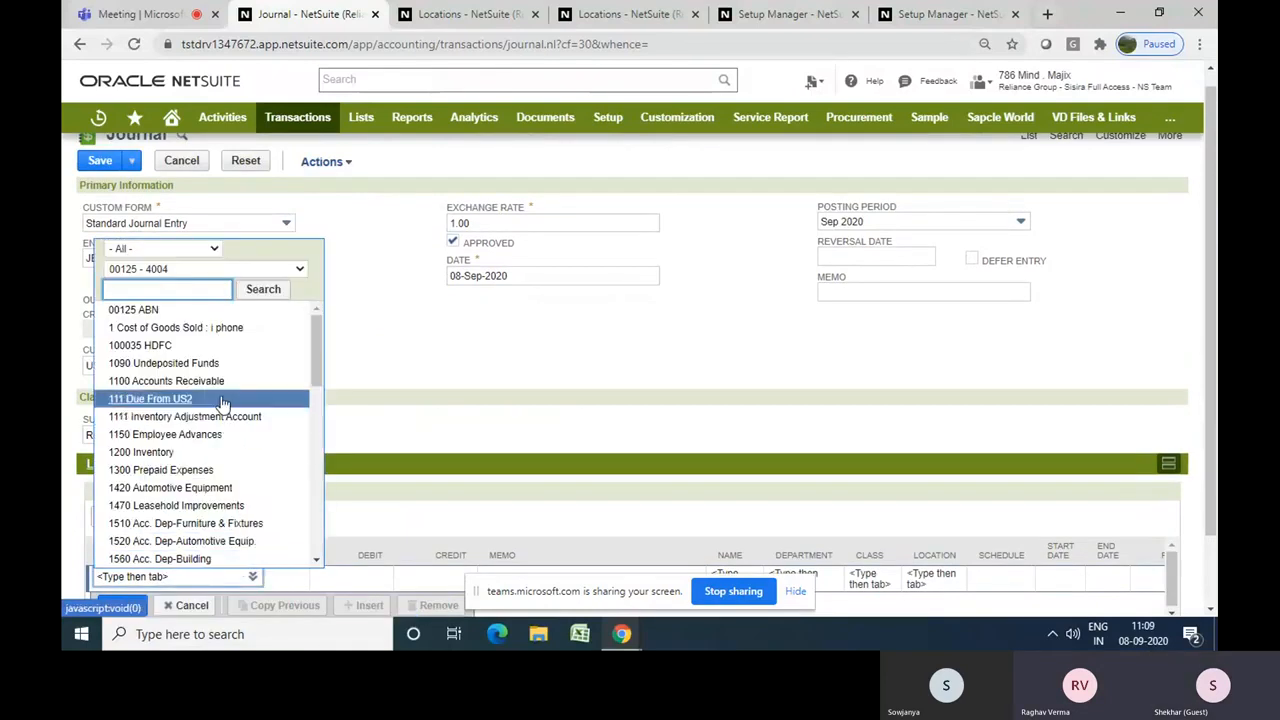
left_click(186, 381)
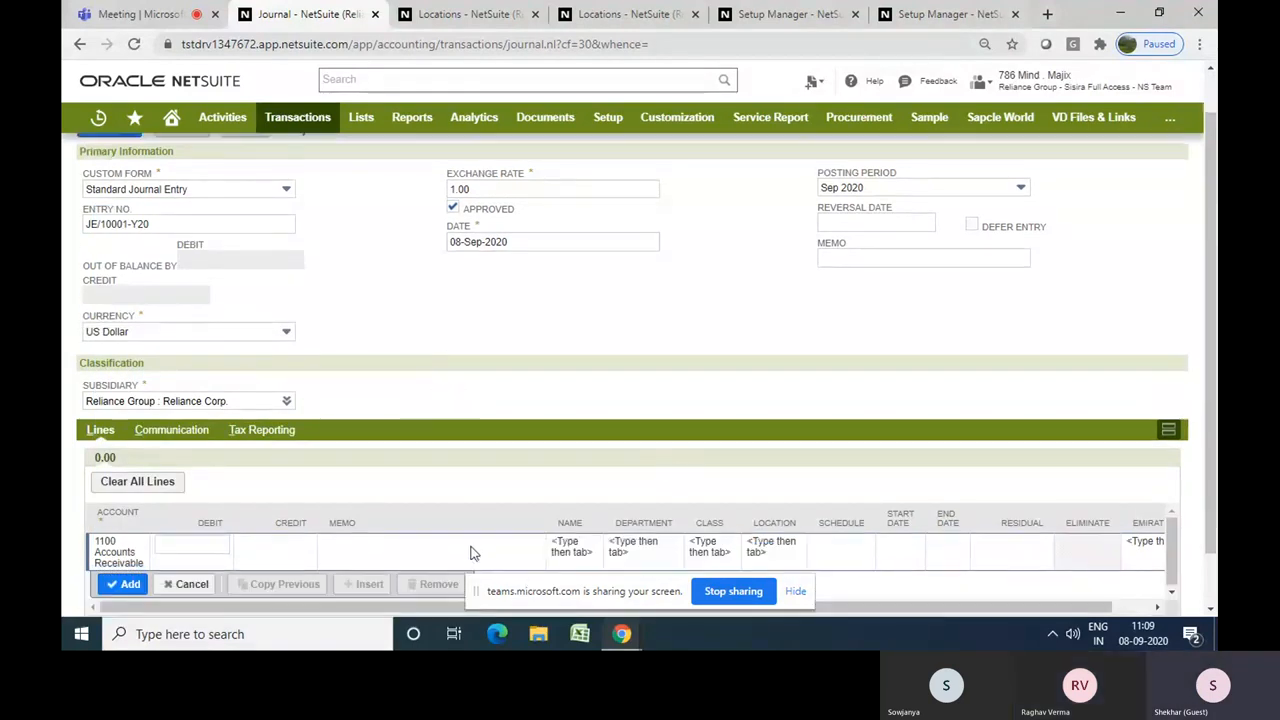
left_click(247, 562)
type("10000")
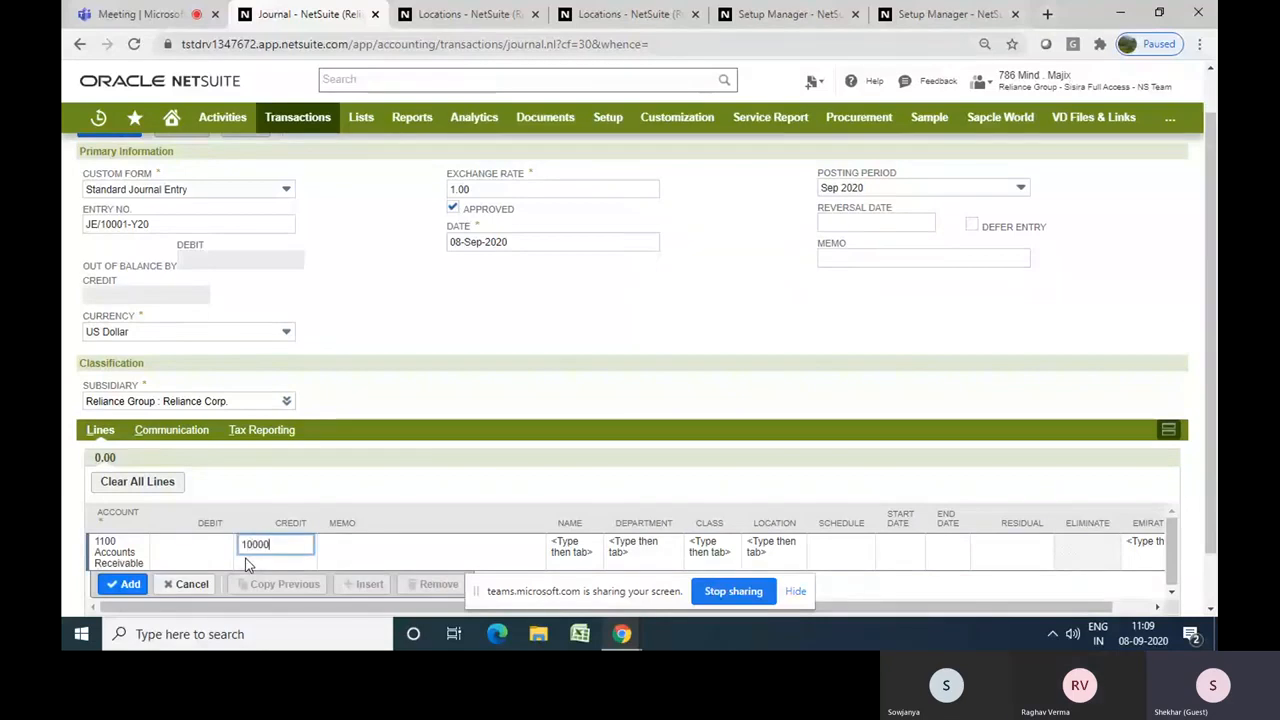
Assign the location Houston to the Accounts Receivable line and add the line to the journal
left_click(761, 552)
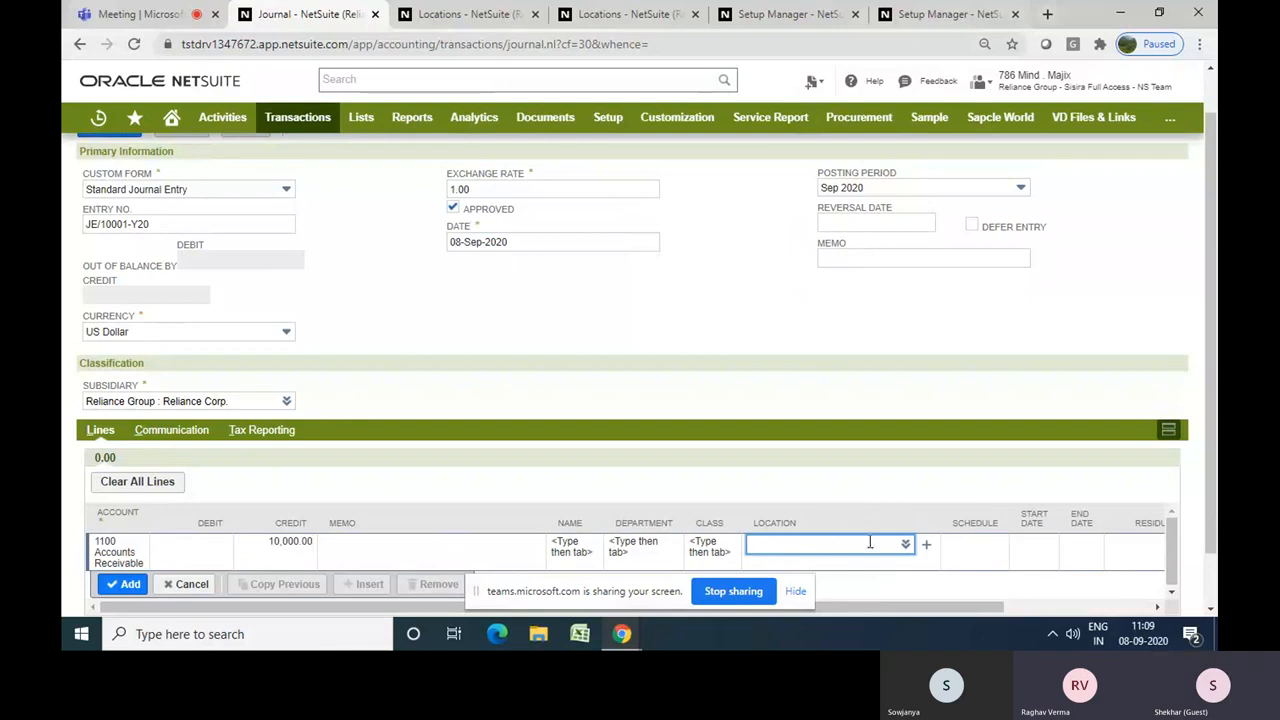
left_click(903, 547)
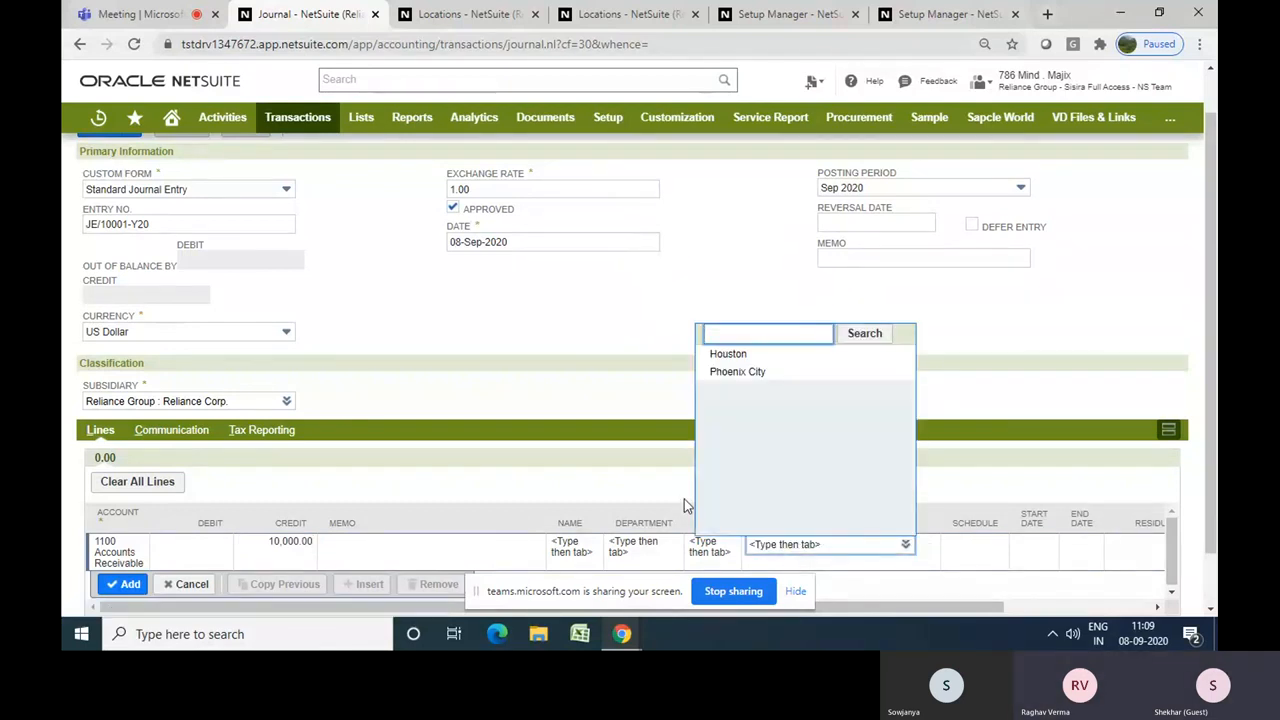
left_click(728, 356)
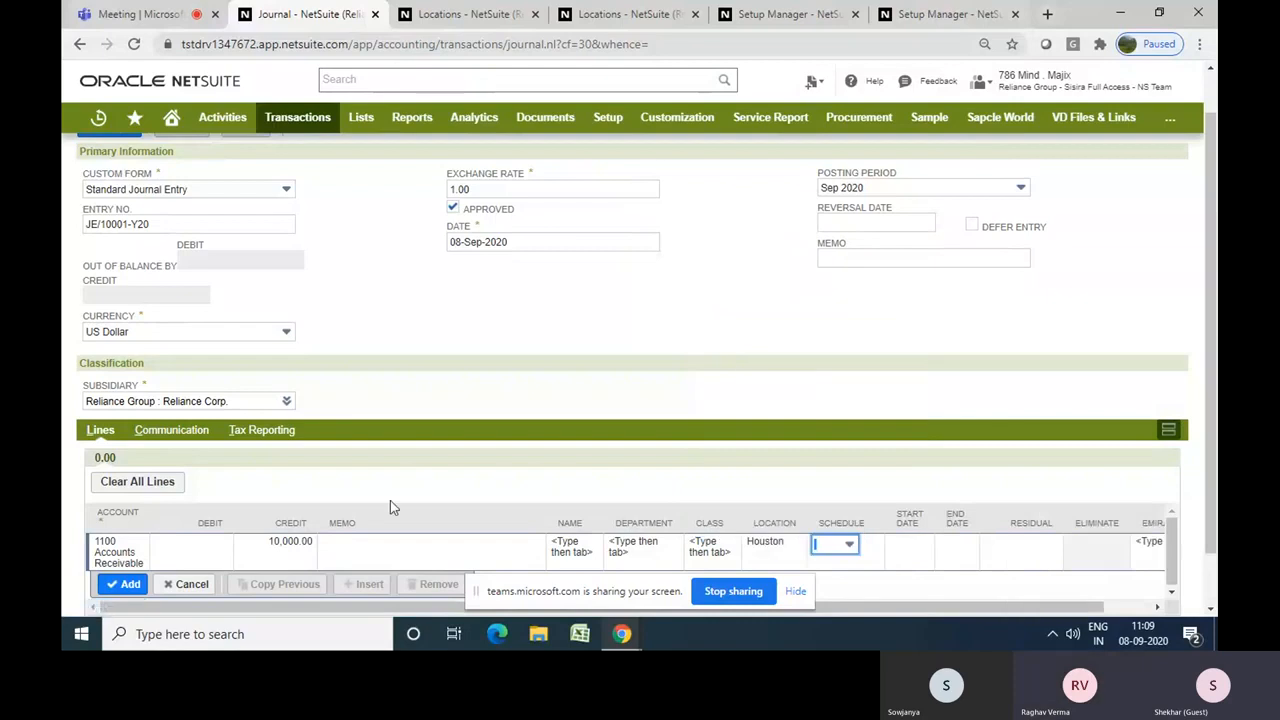
left_click(124, 584)
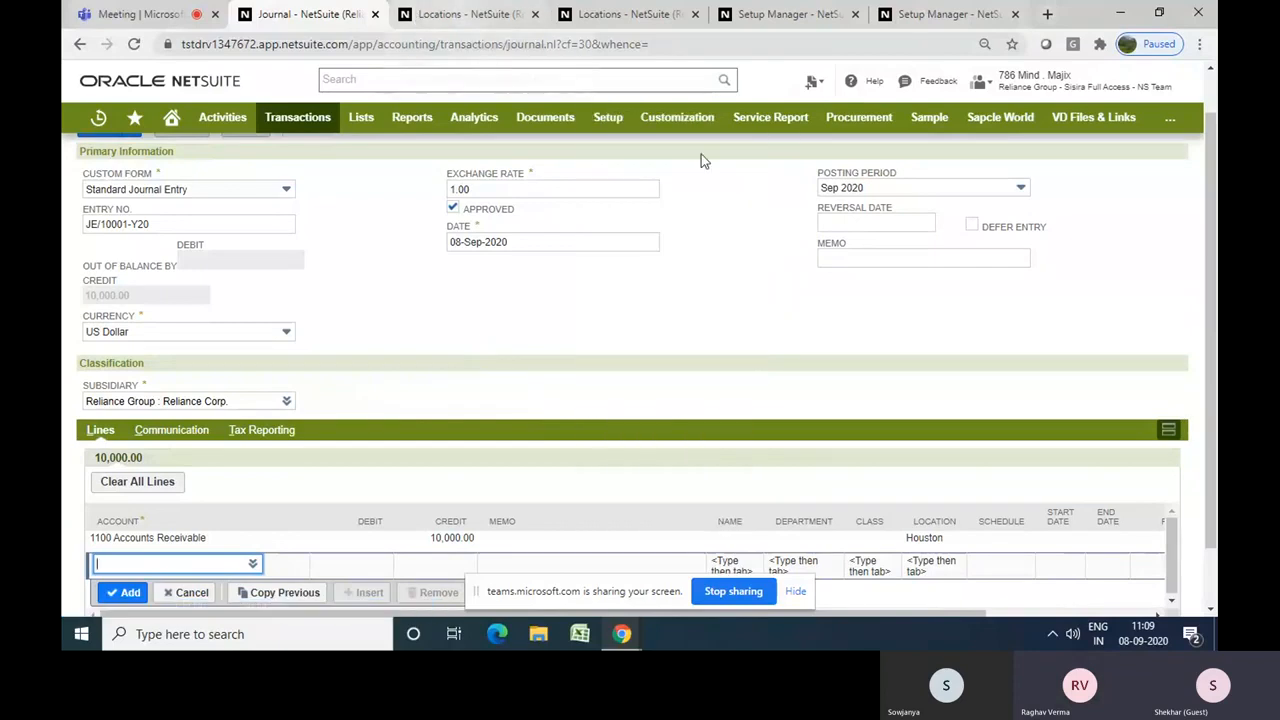
Search the Locations list for "hous" and switch the list to the Russia — Reliance Group range
mouse_move(645, 115)
mouse_move(565, 115)
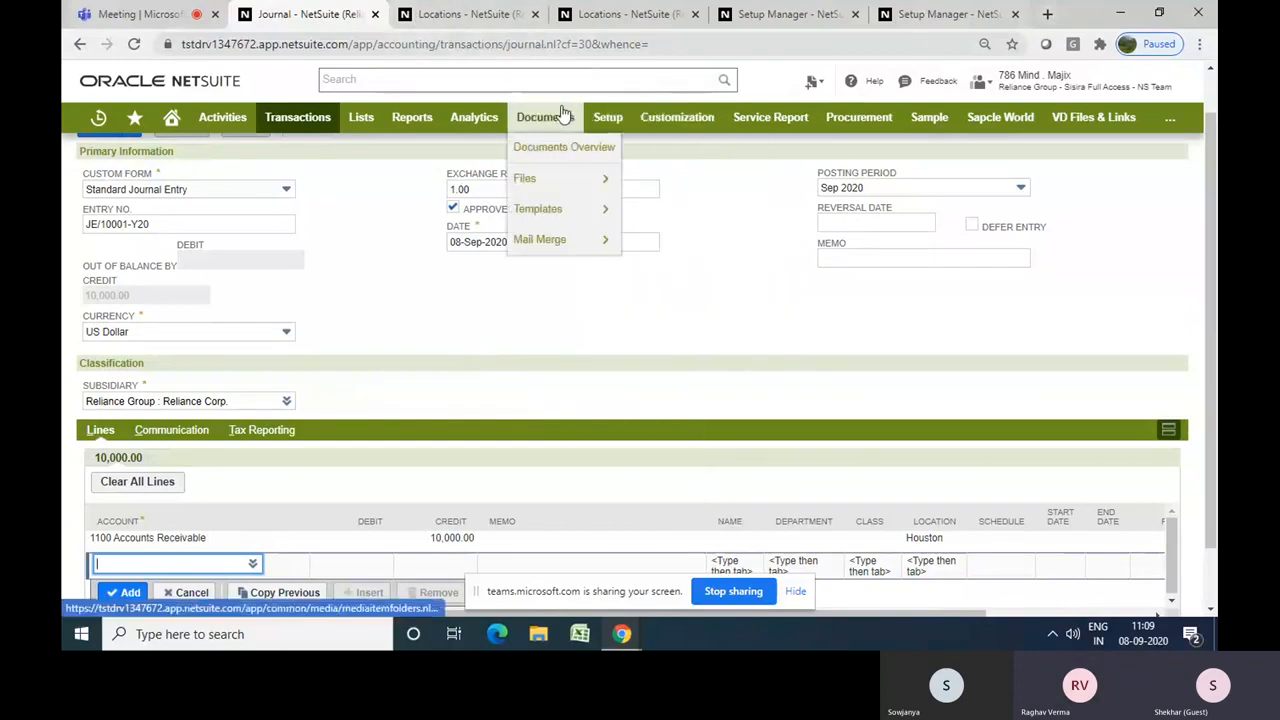
left_click(471, 22)
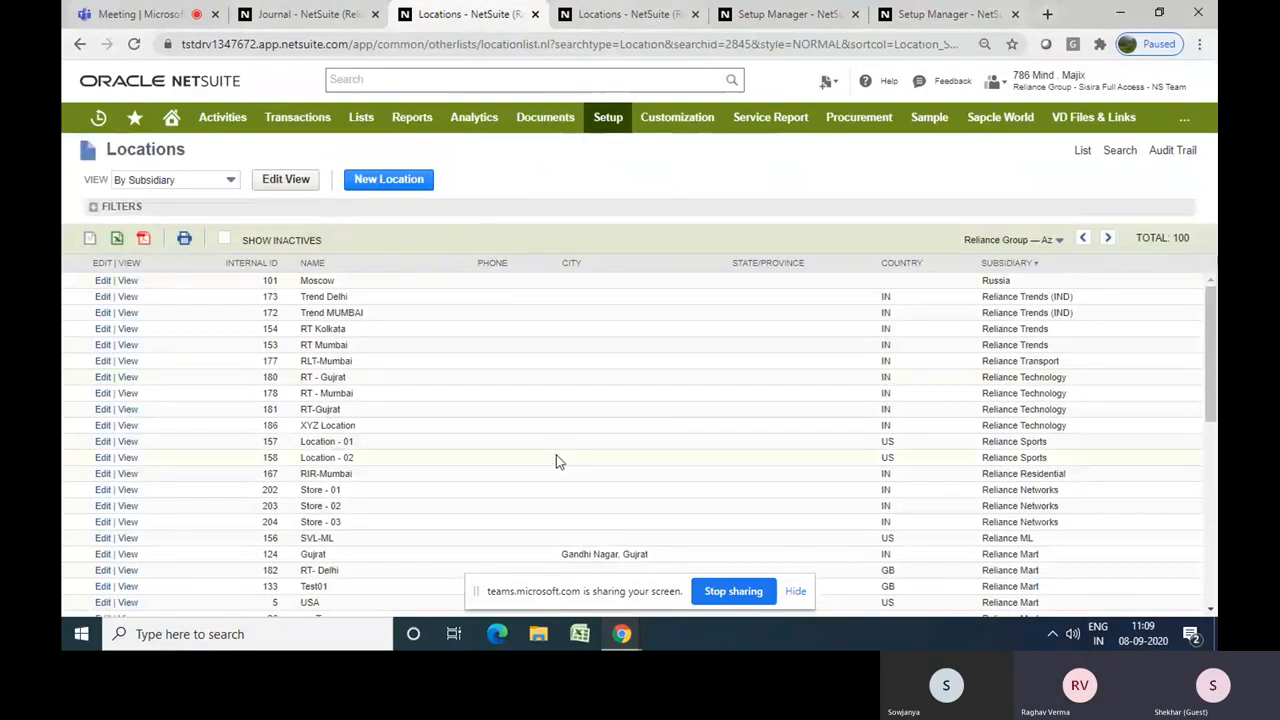
key("ctrl+f")
type("hous")
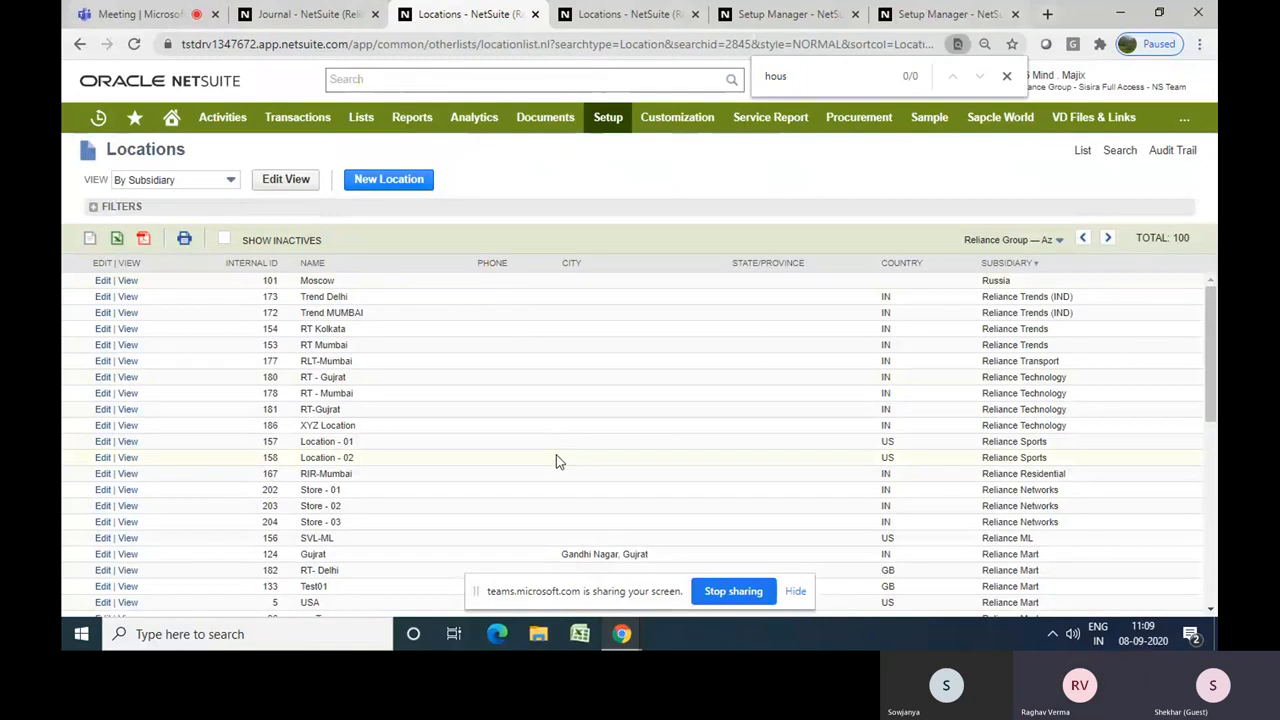
left_click(974, 239)
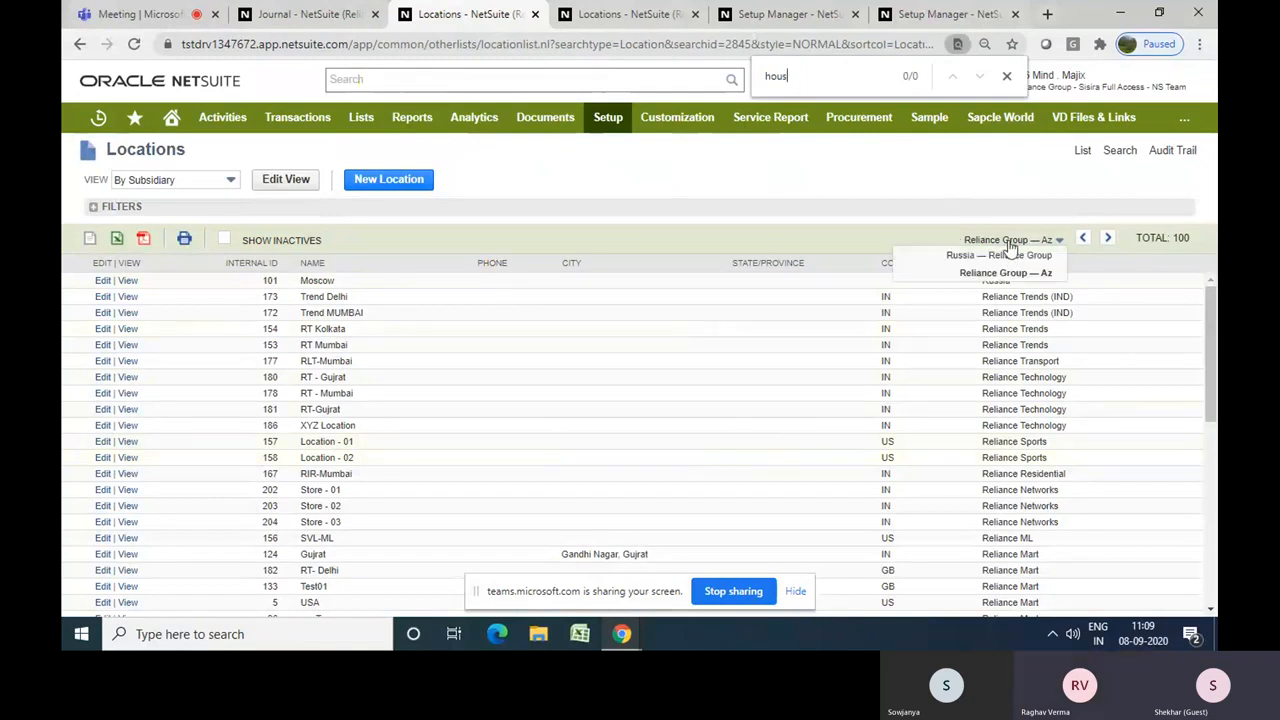
left_click(1010, 256)
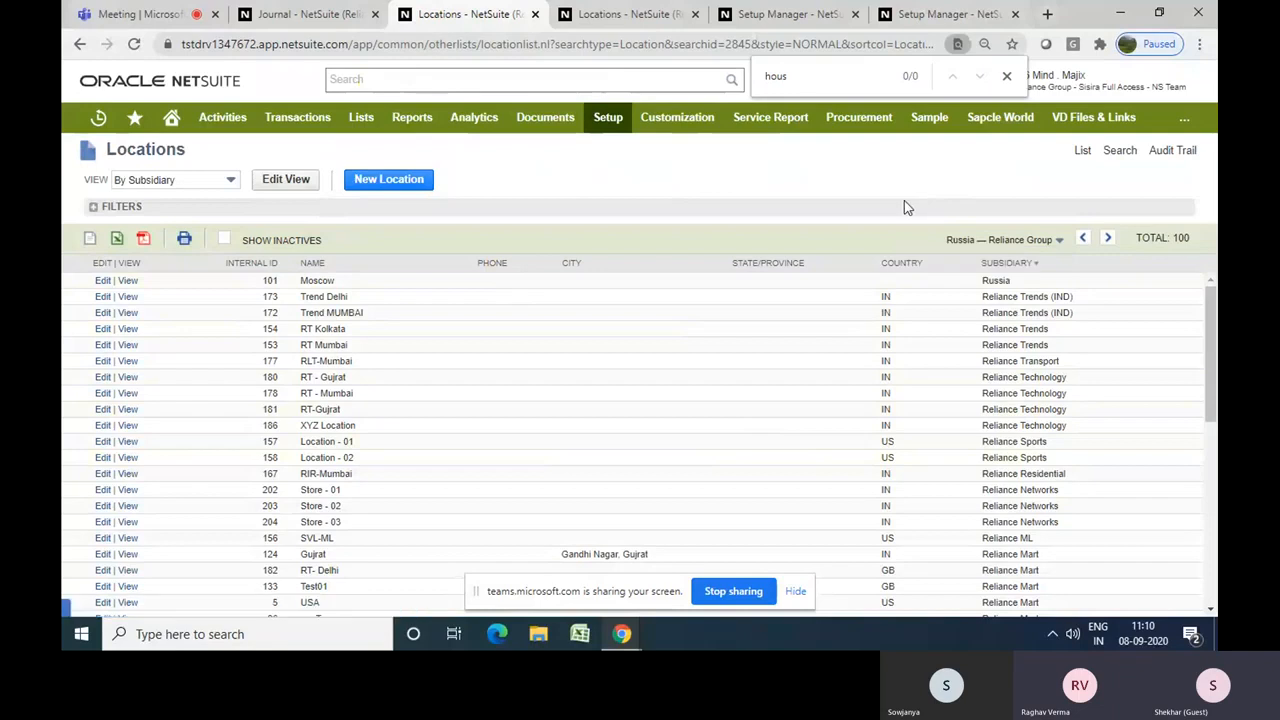
Find Phoenix City by searching "ph" in the Reliance Group — Az range, and open its location record to inspect the document numbers
key("ctrl+f")
key("BackSpace")
type("ph")
left_click(1012, 240)
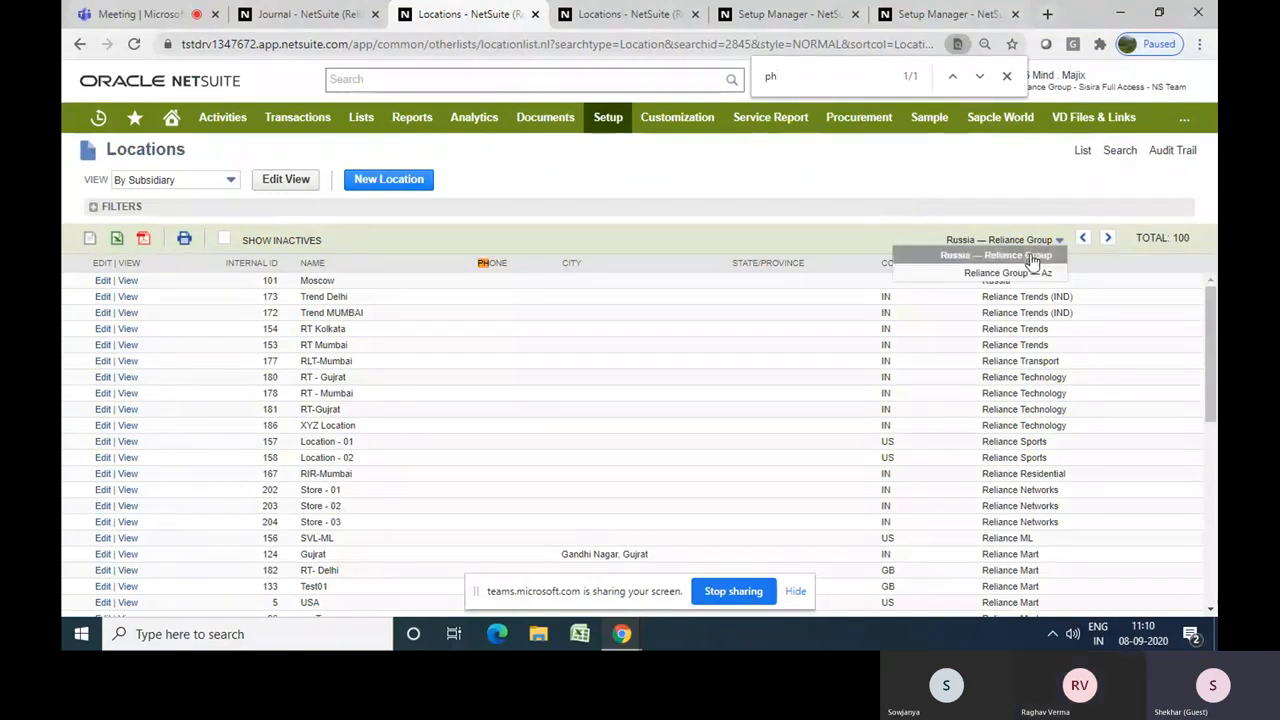
left_click(1030, 274)
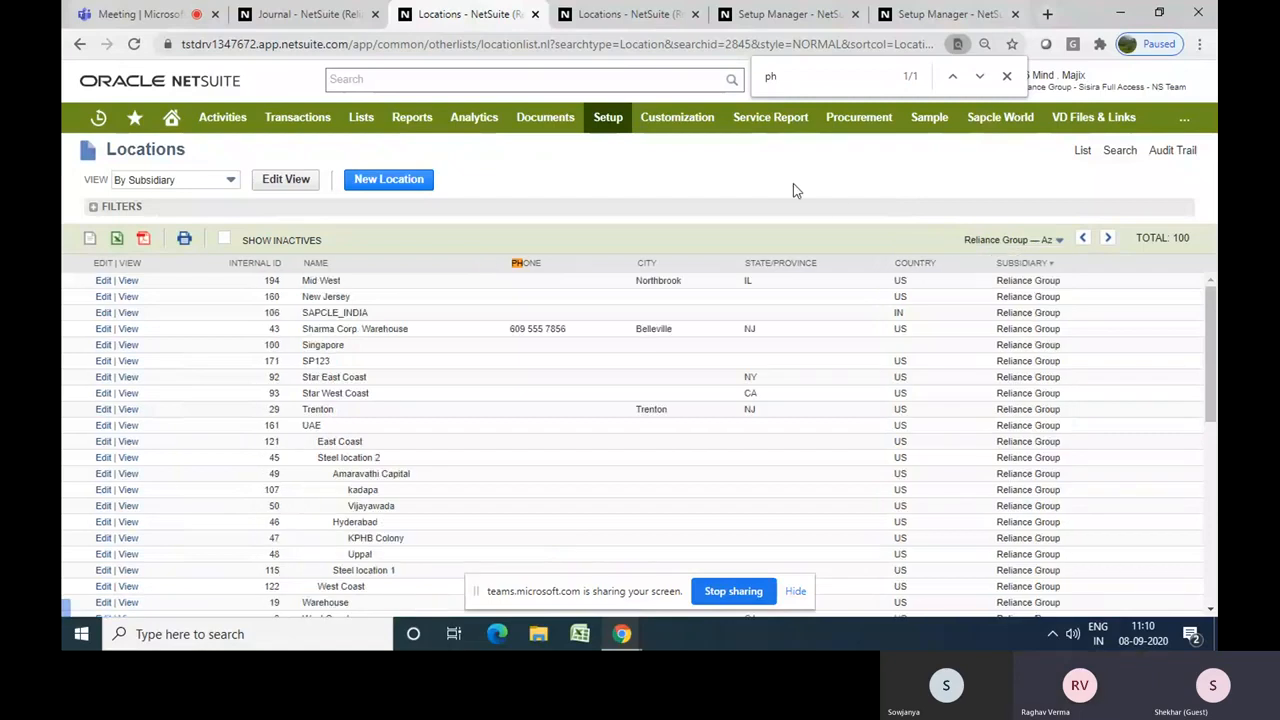
key("ctrl+f")
key("Return")
scroll(560, 578, "down", 12)
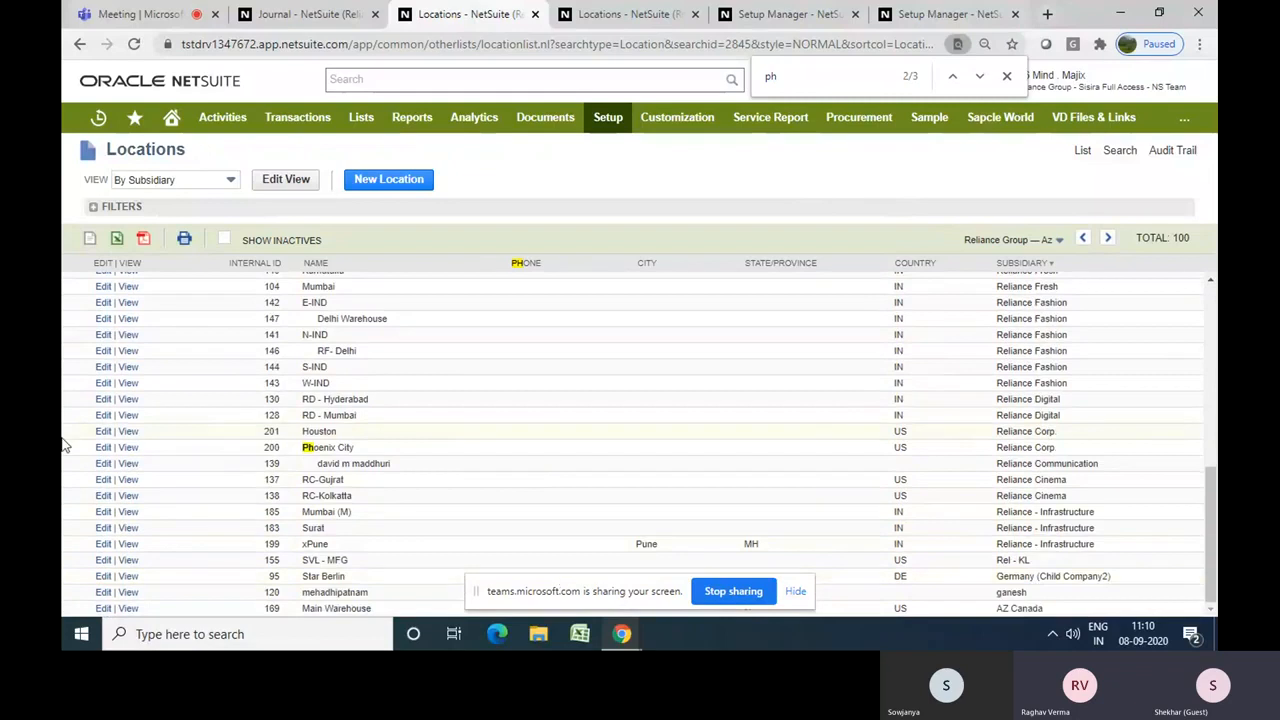
left_click(103, 447)
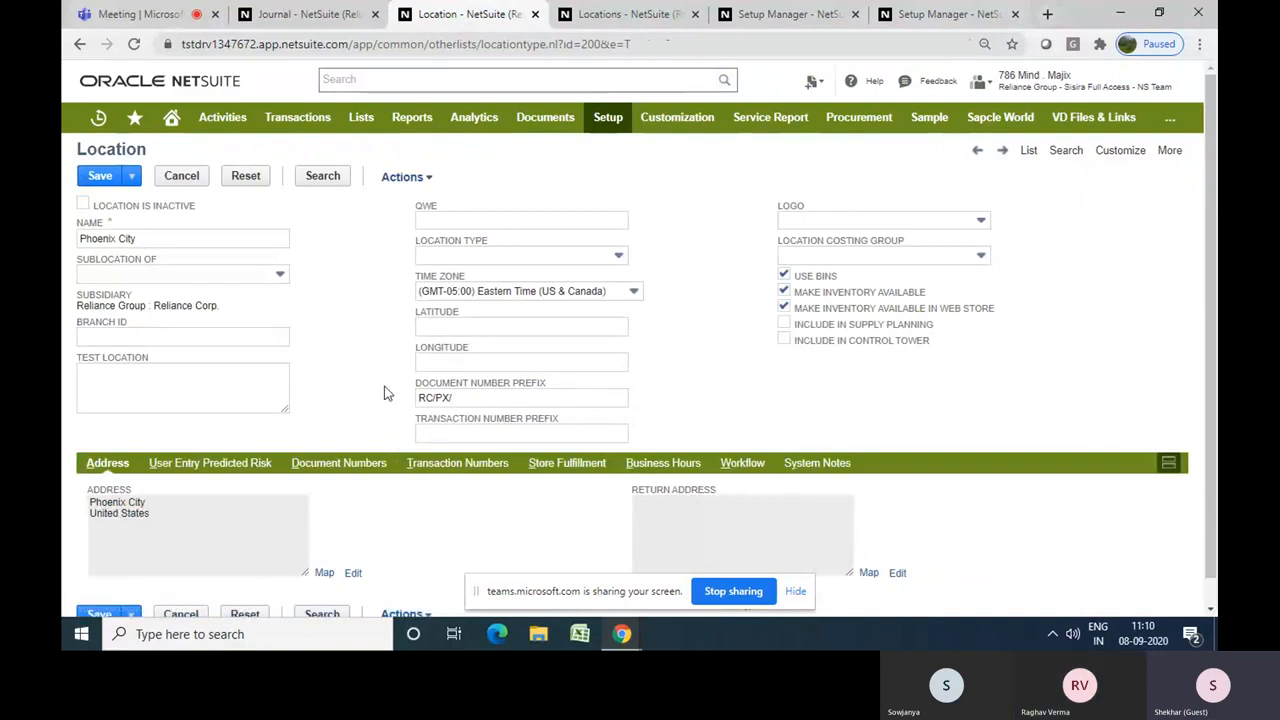
left_click(349, 467)
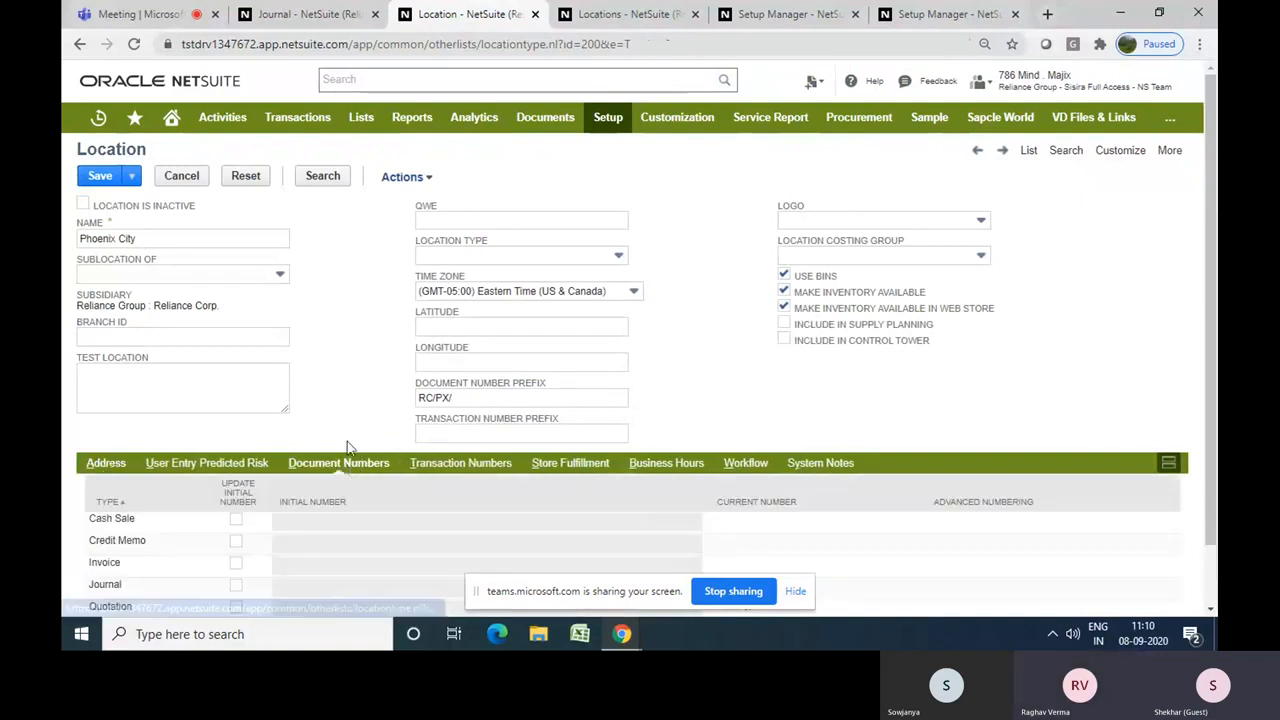
scroll(347, 445, "down", 2)
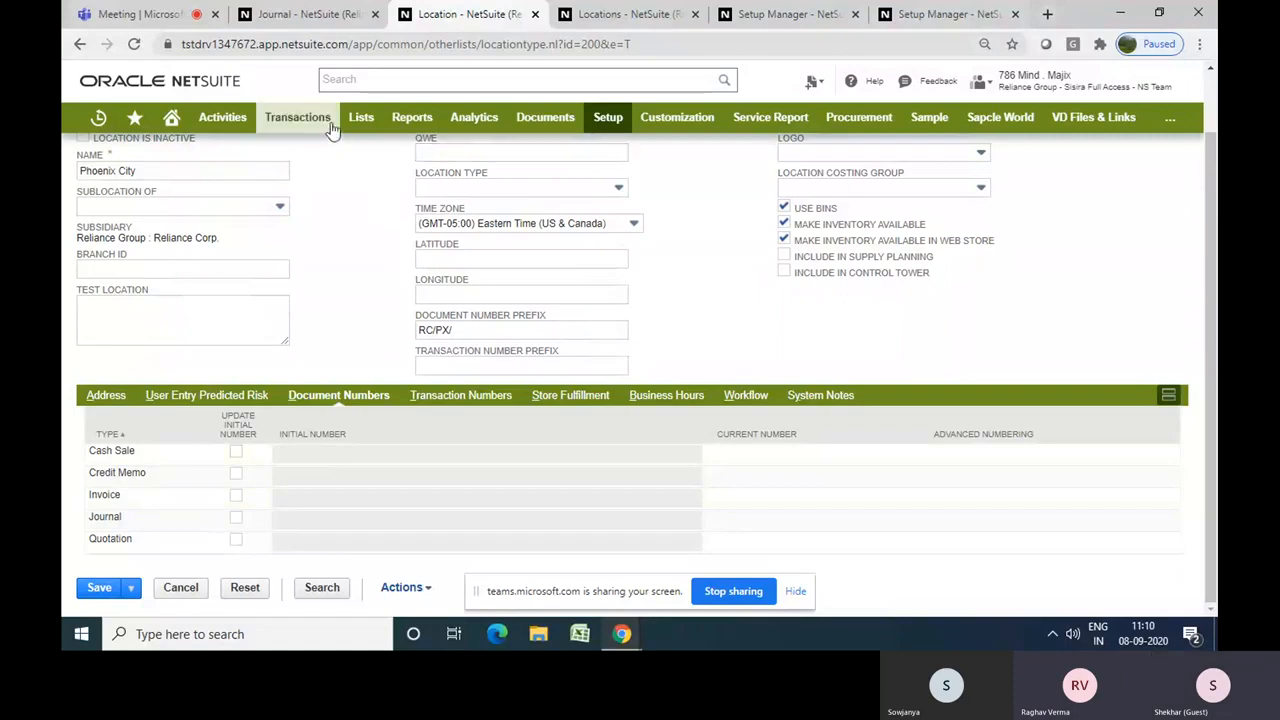
Open the company's auto-generated numbers setup and review the transaction and document numbering settings, including the Use Location options for Journal
mouse_move(355, 128)
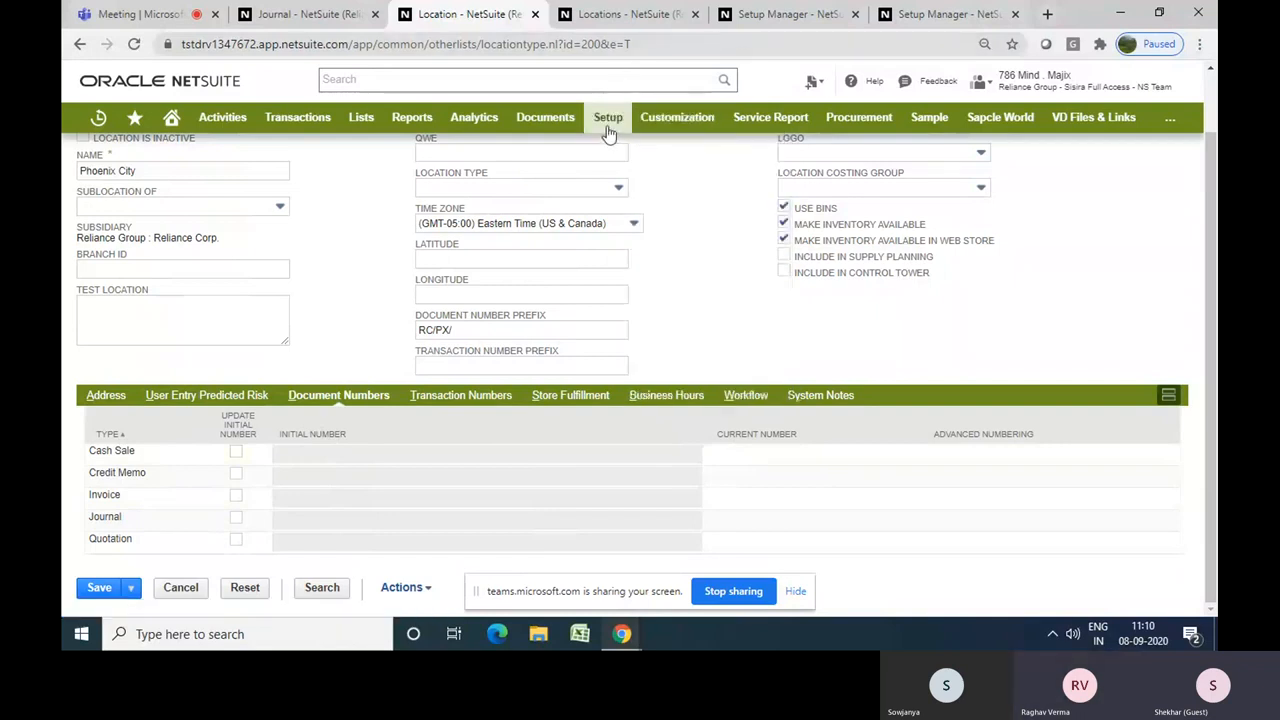
mouse_move(605, 120)
mouse_move(610, 185)
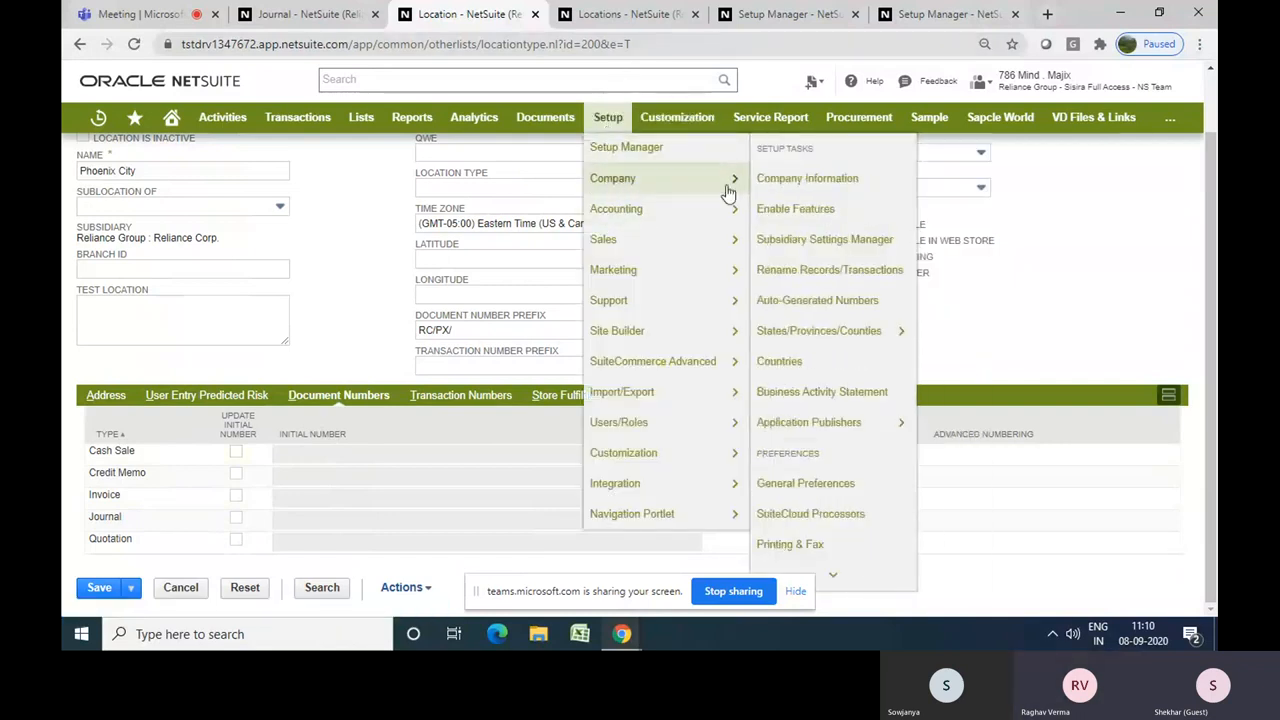
left_click(797, 300)
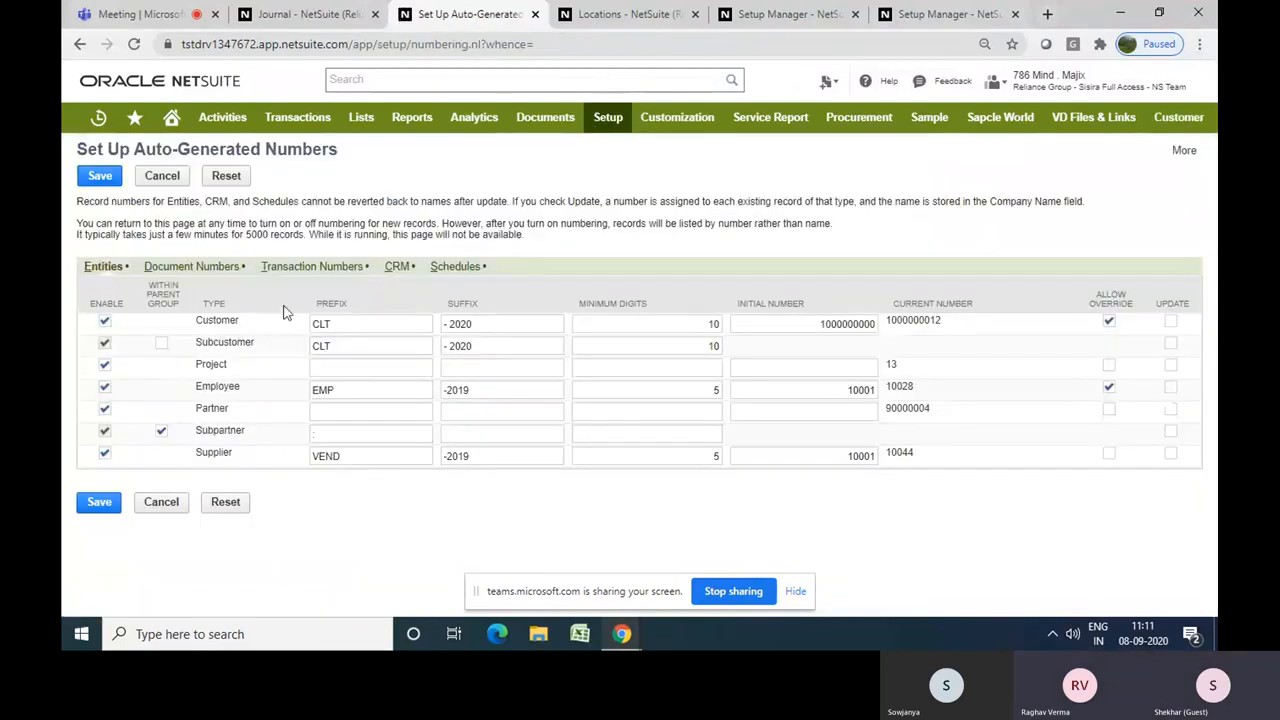
left_click(289, 268)
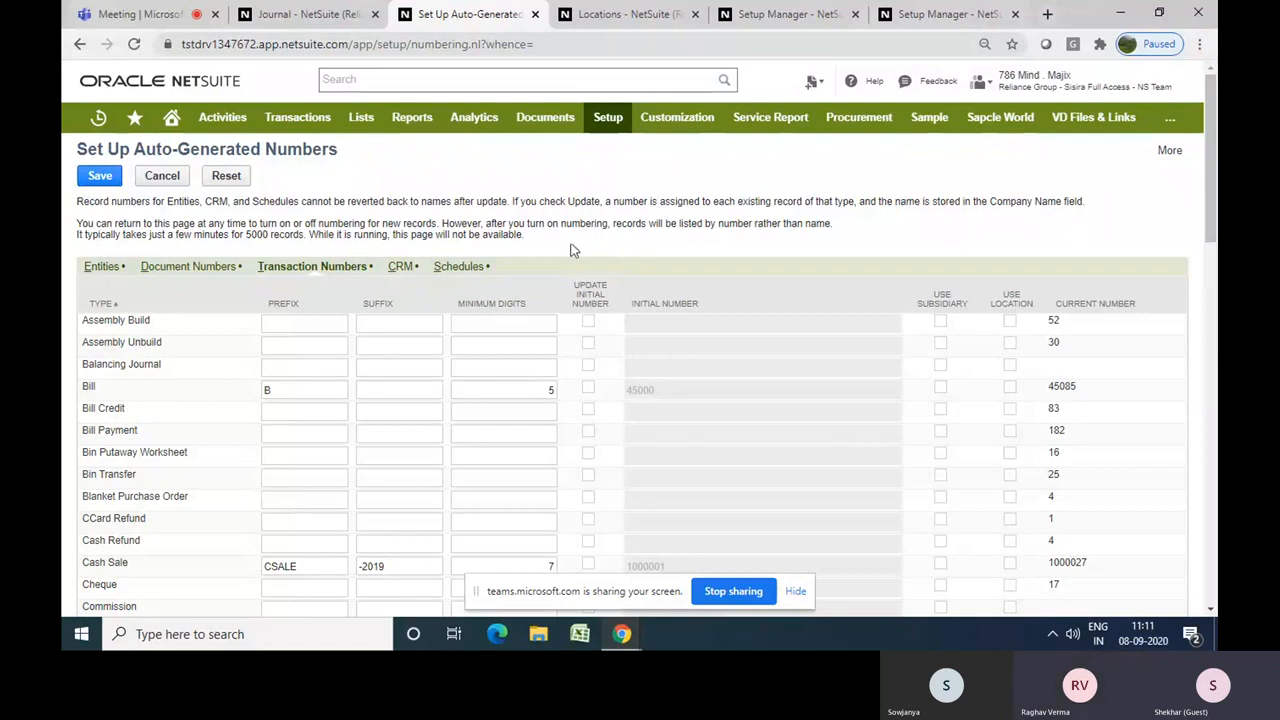
left_click(211, 275)
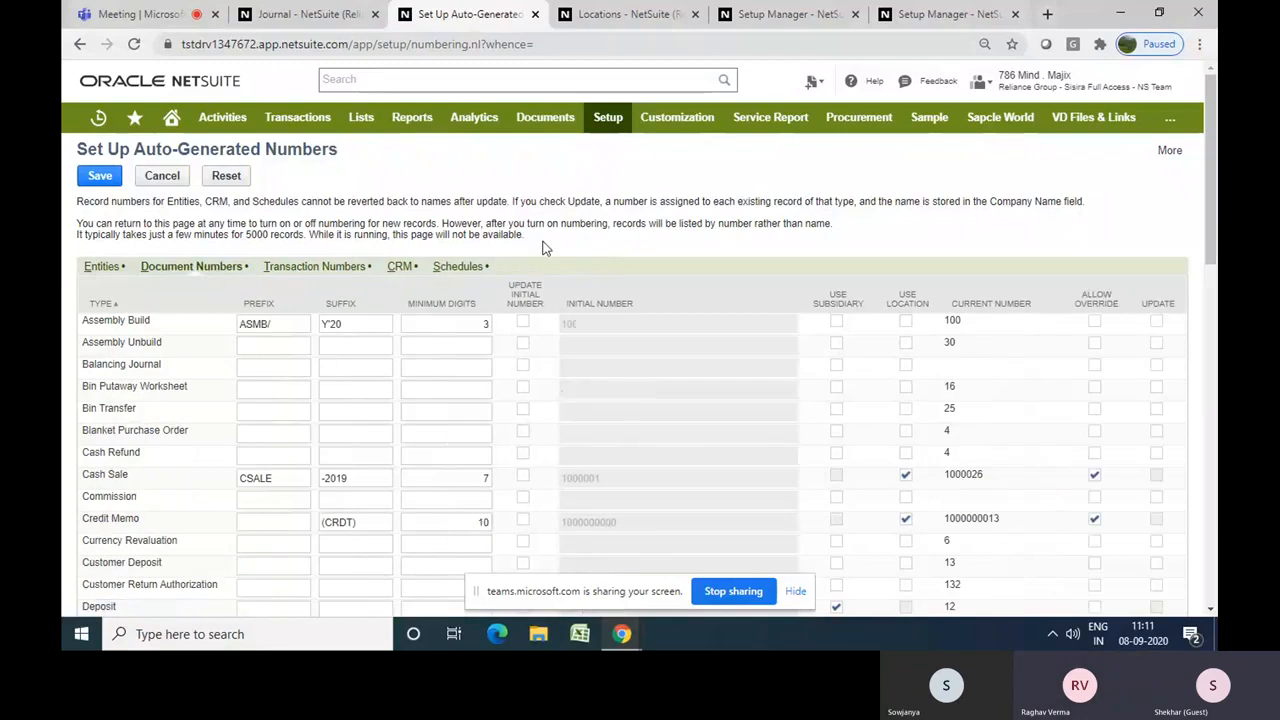
scroll(546, 248, "down", 3)
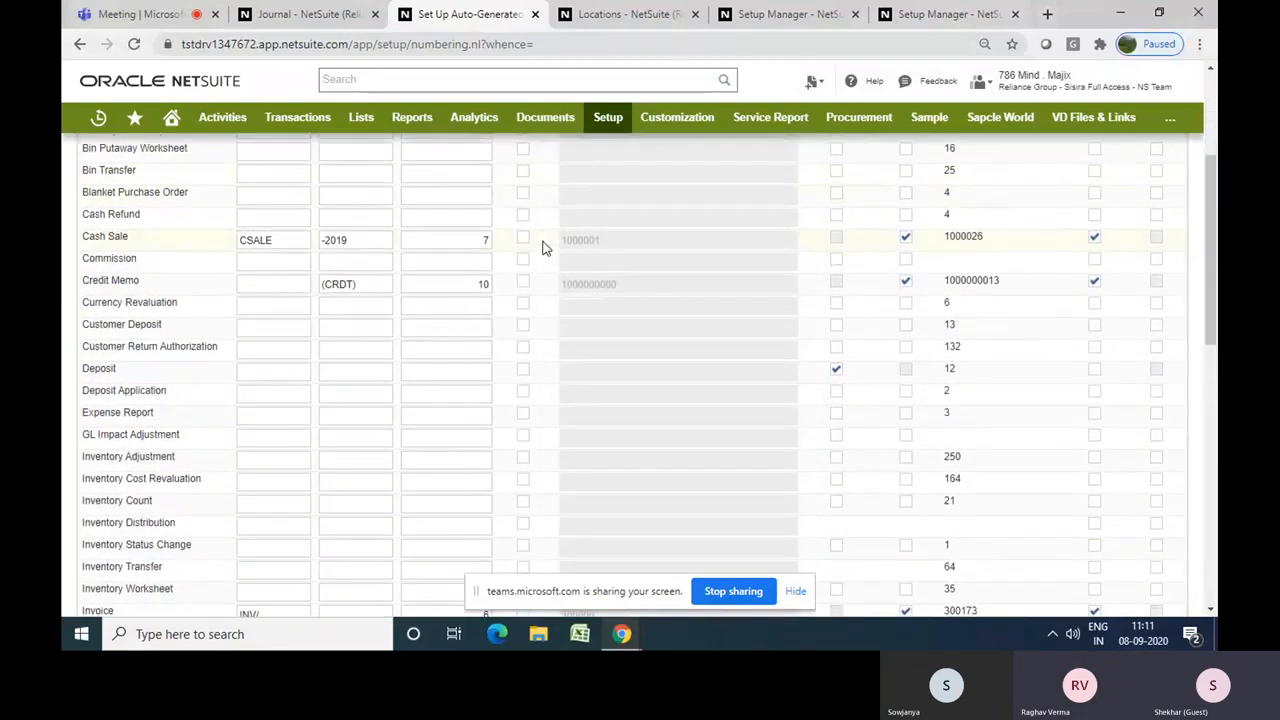
scroll(546, 248, "down", 2)
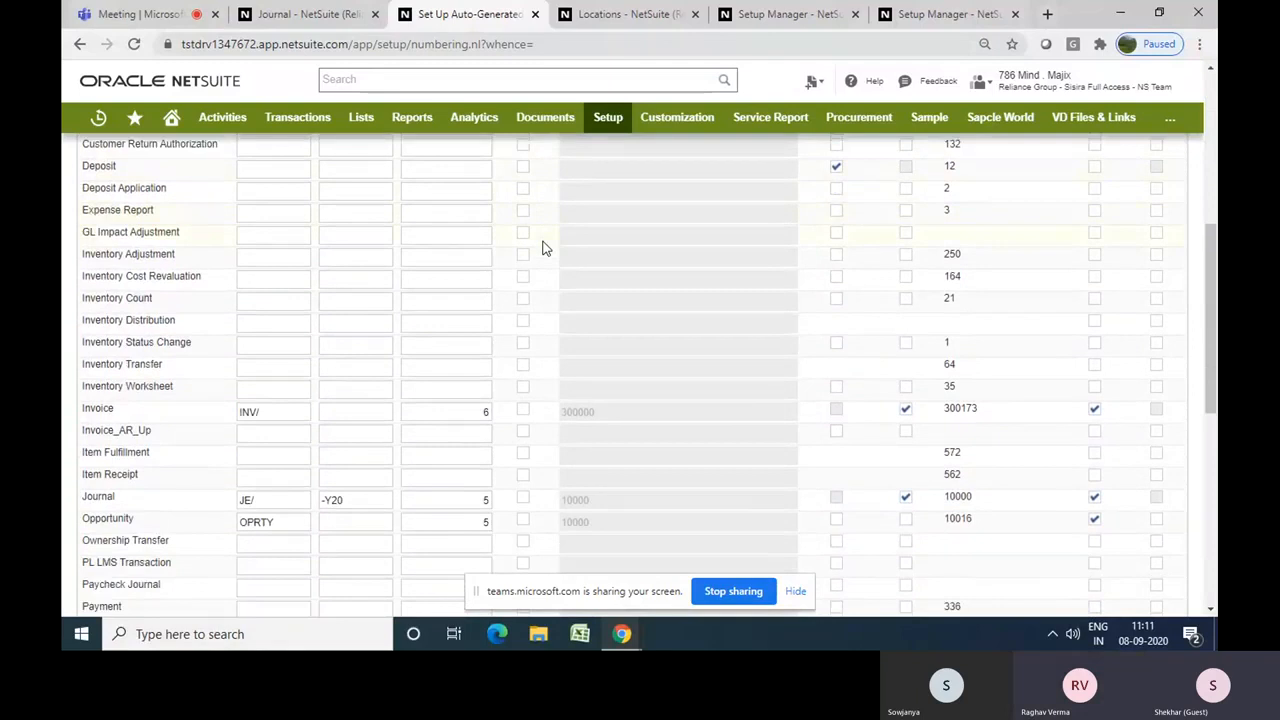
scroll(546, 248, "down", 2)
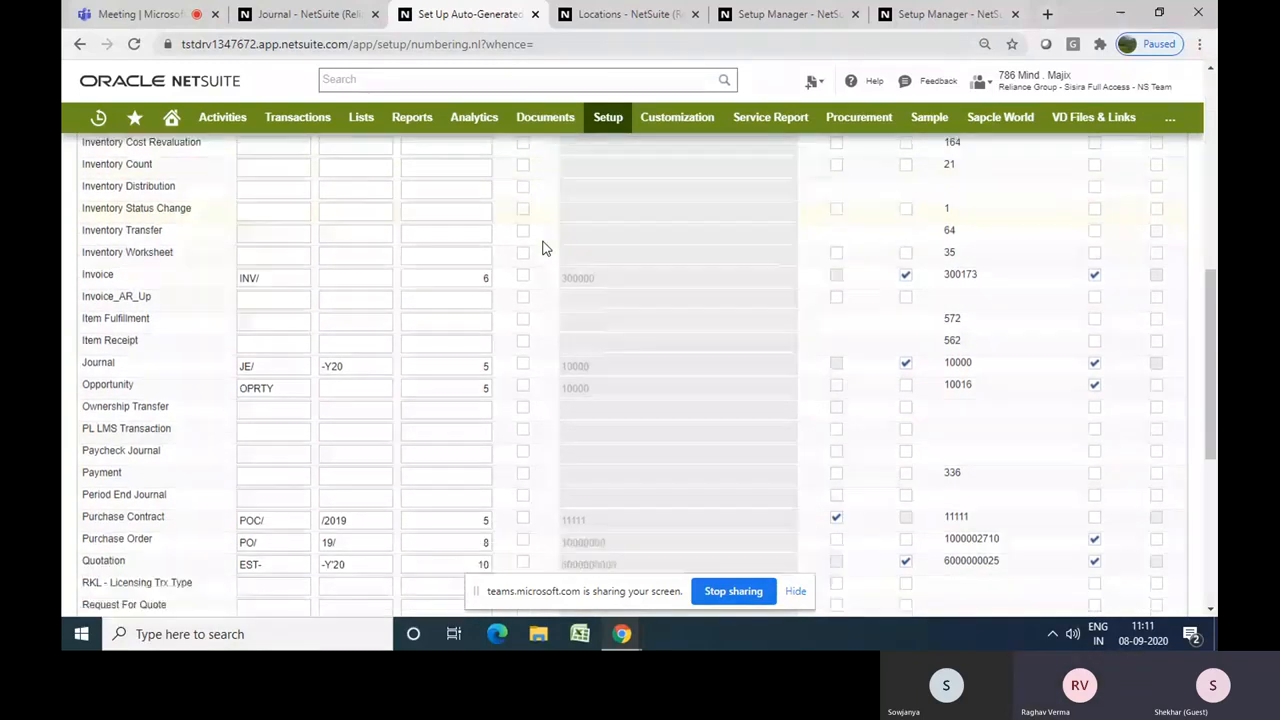
Search the numbering setup page for "inv" and check the Use Location option of the Invoice type
scroll(546, 248, "down", 2)
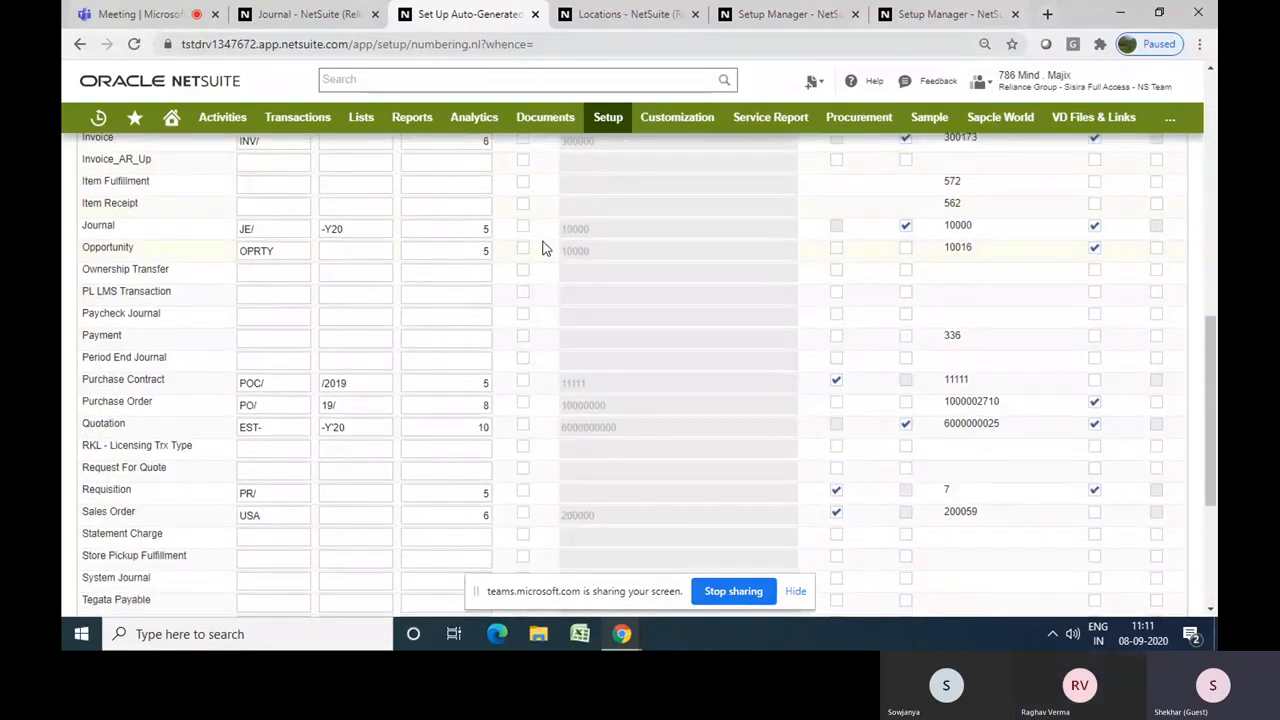
scroll(546, 248, "down", 2)
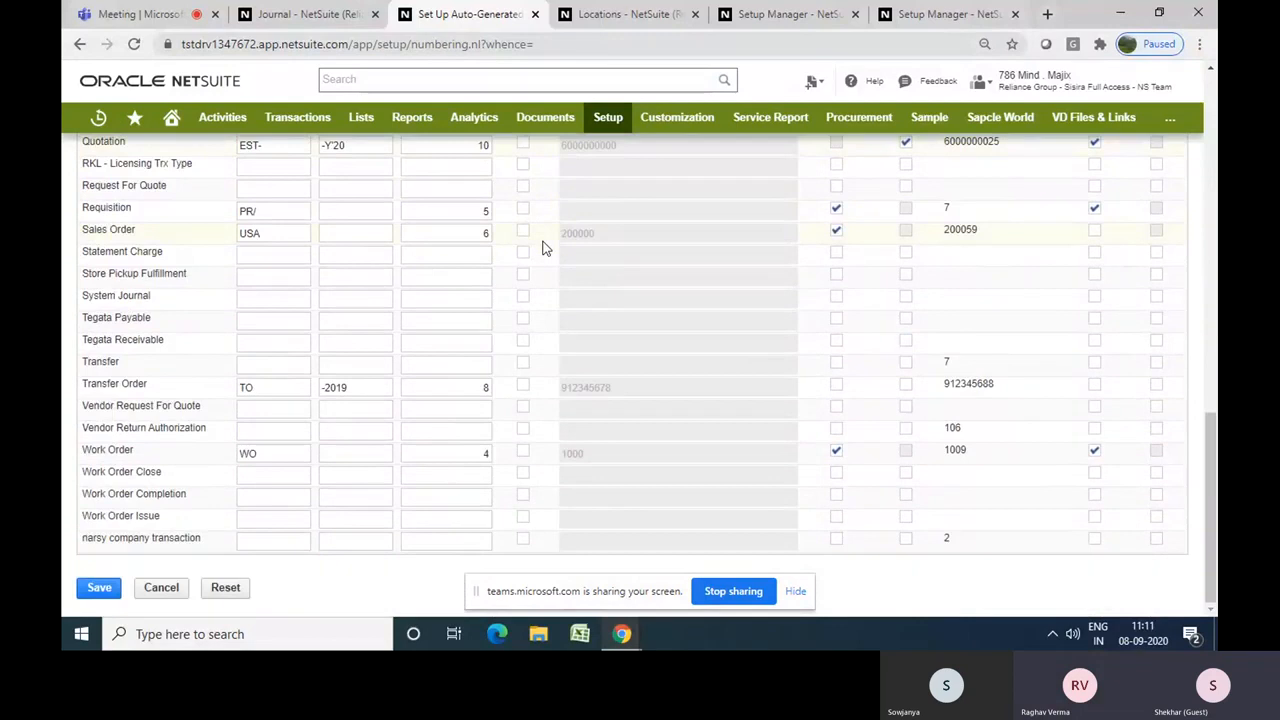
key("ctrl+f")
type("inv")
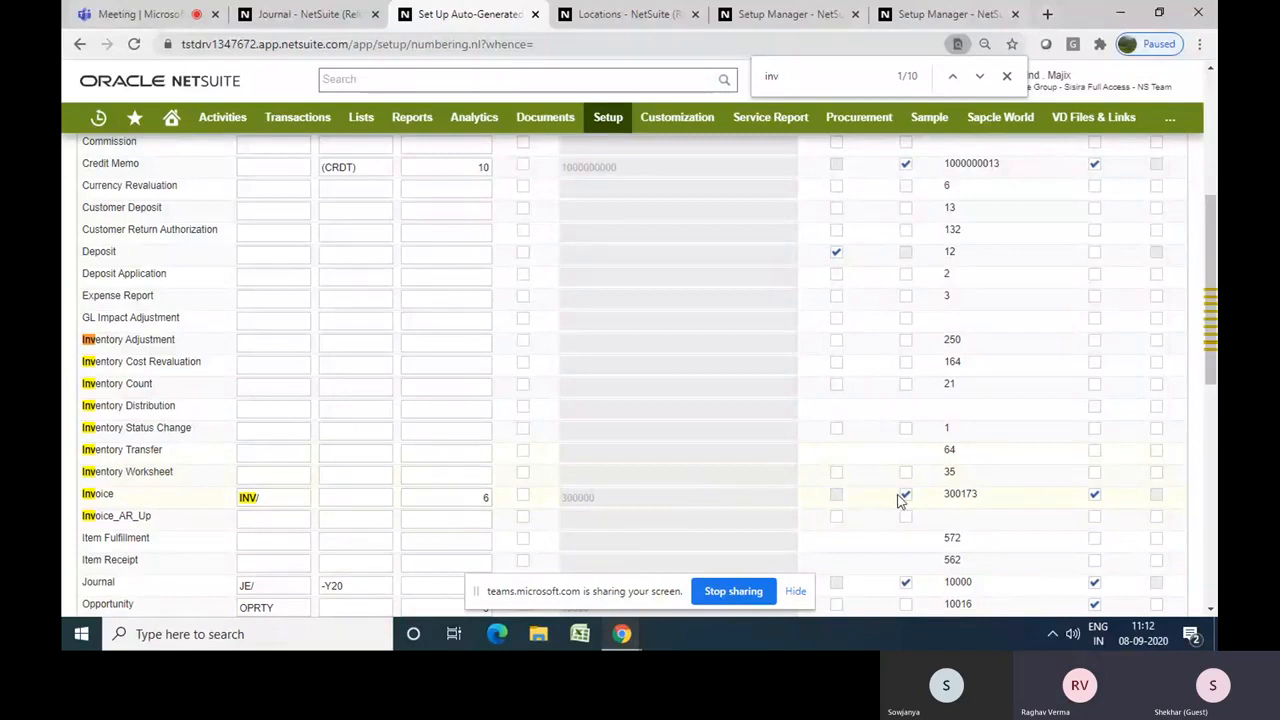
Start a new invoice from the sales transactions, discarding the unsaved journal entry
left_click(282, 14)
mouse_move(648, 133)
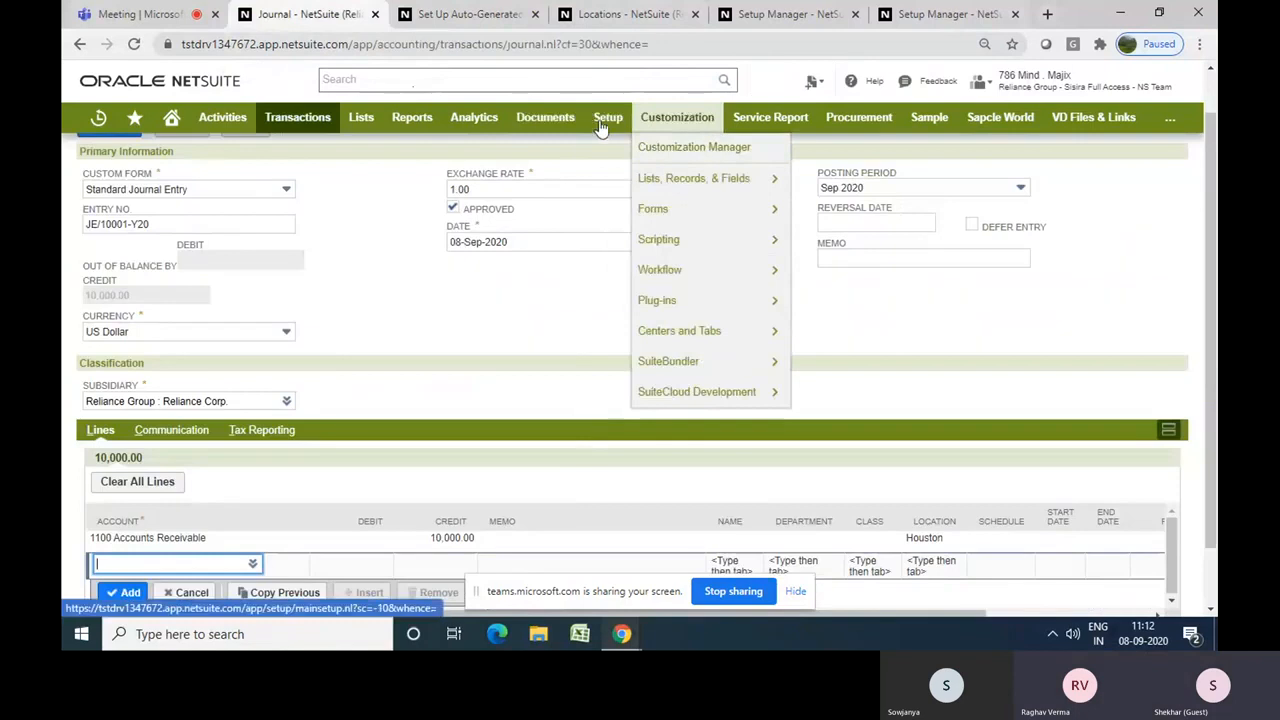
mouse_move(538, 120)
mouse_move(328, 125)
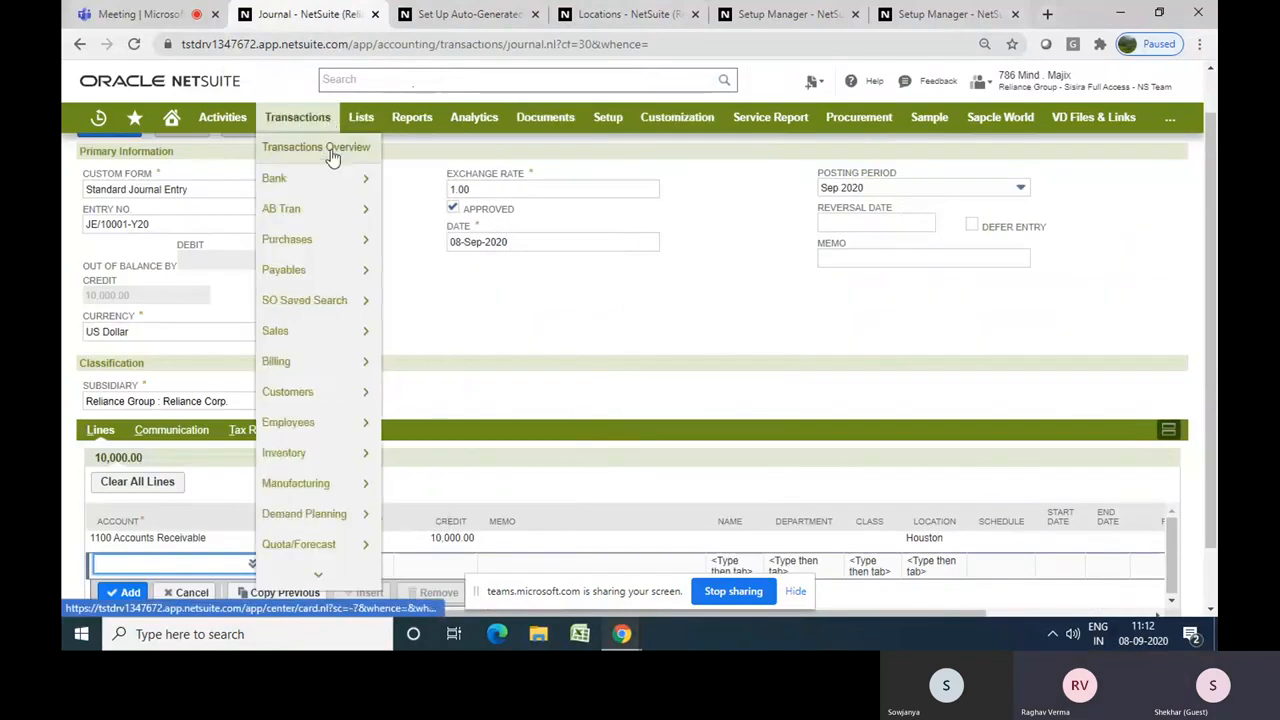
mouse_move(310, 336)
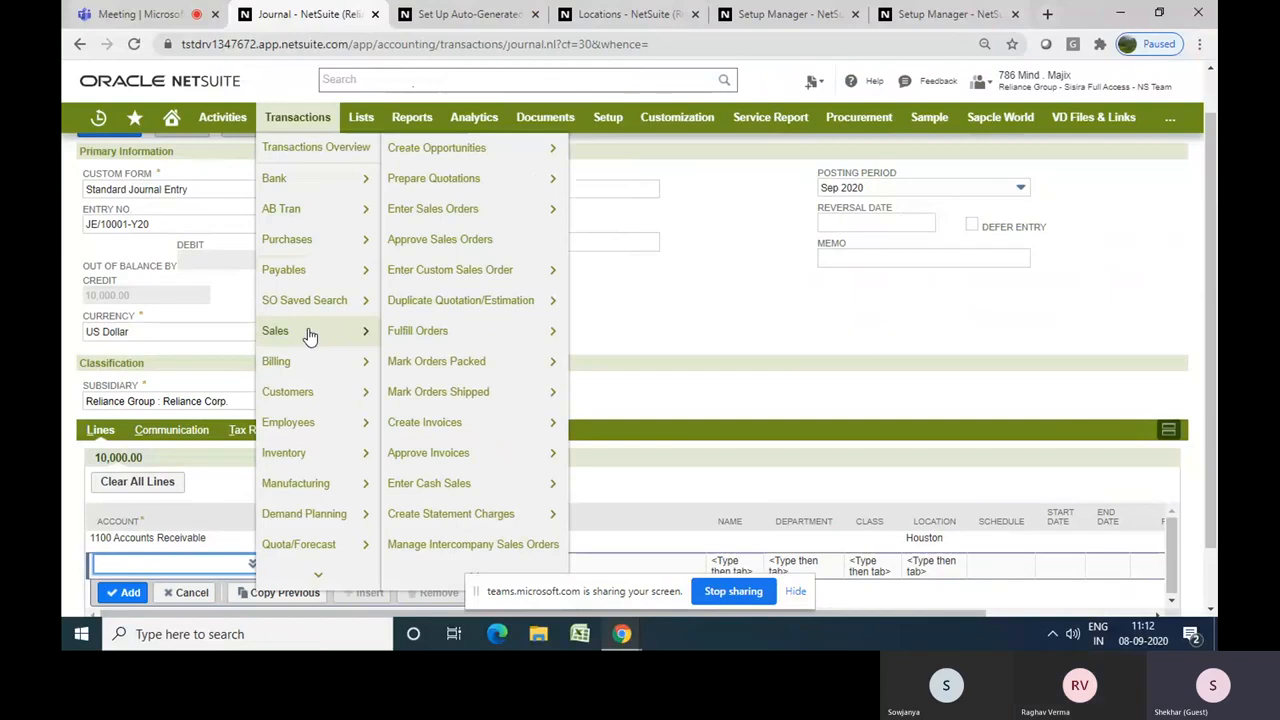
mouse_move(426, 298)
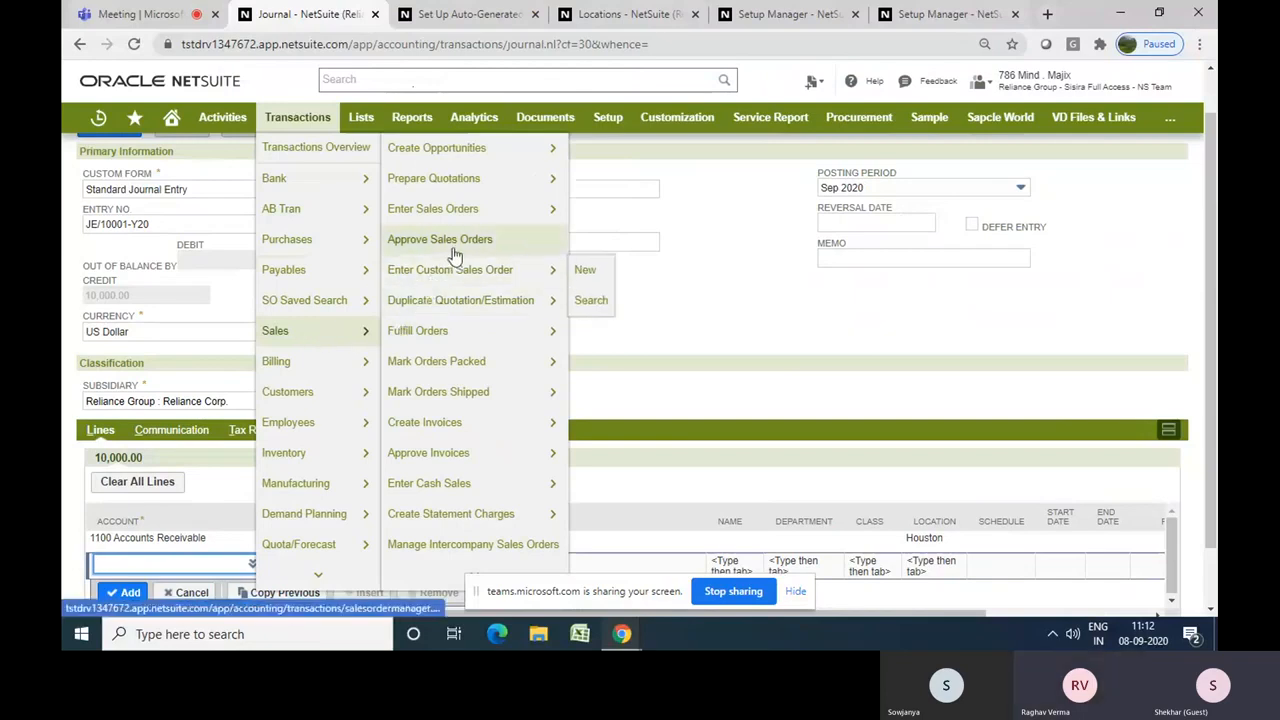
mouse_move(441, 413)
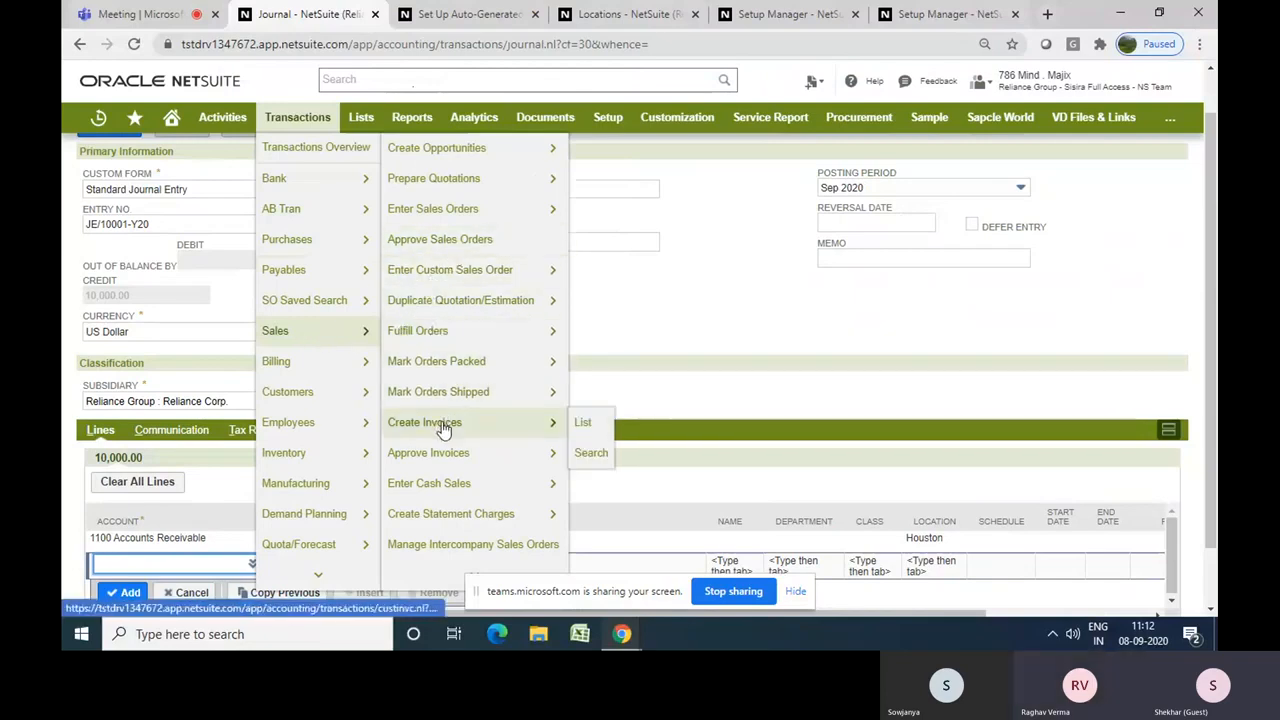
left_click(444, 425)
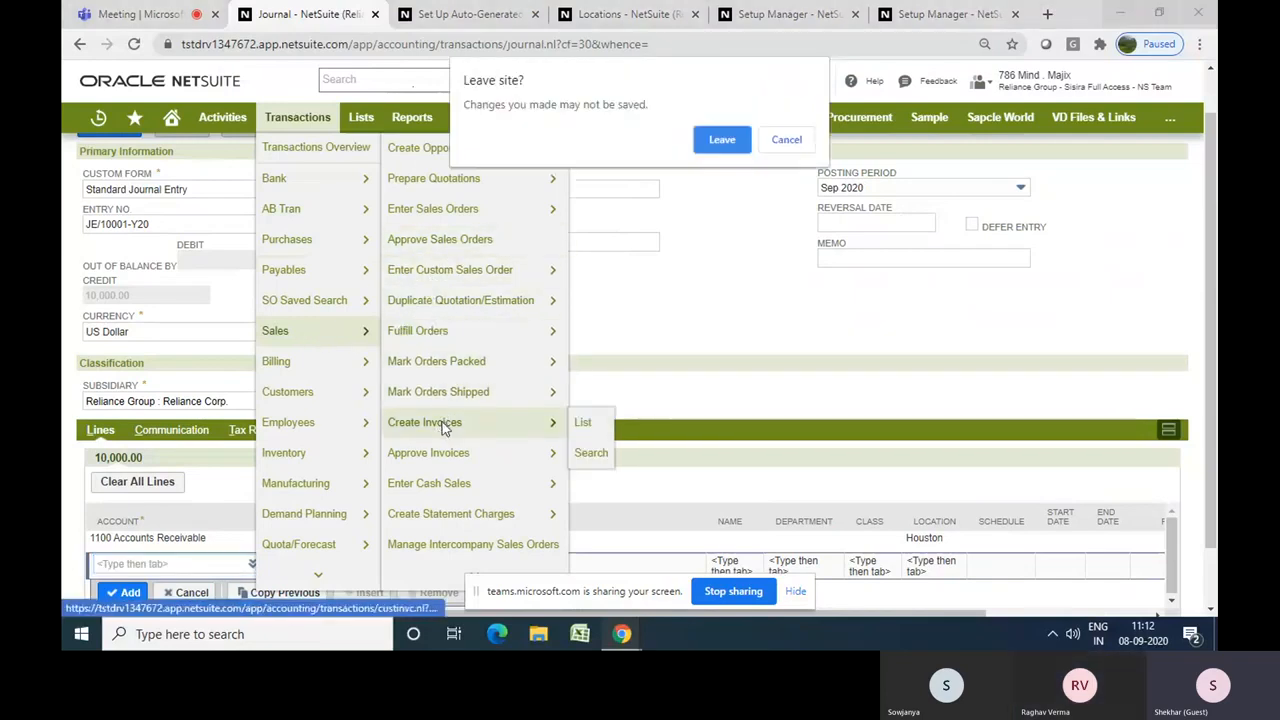
left_click(720, 142)
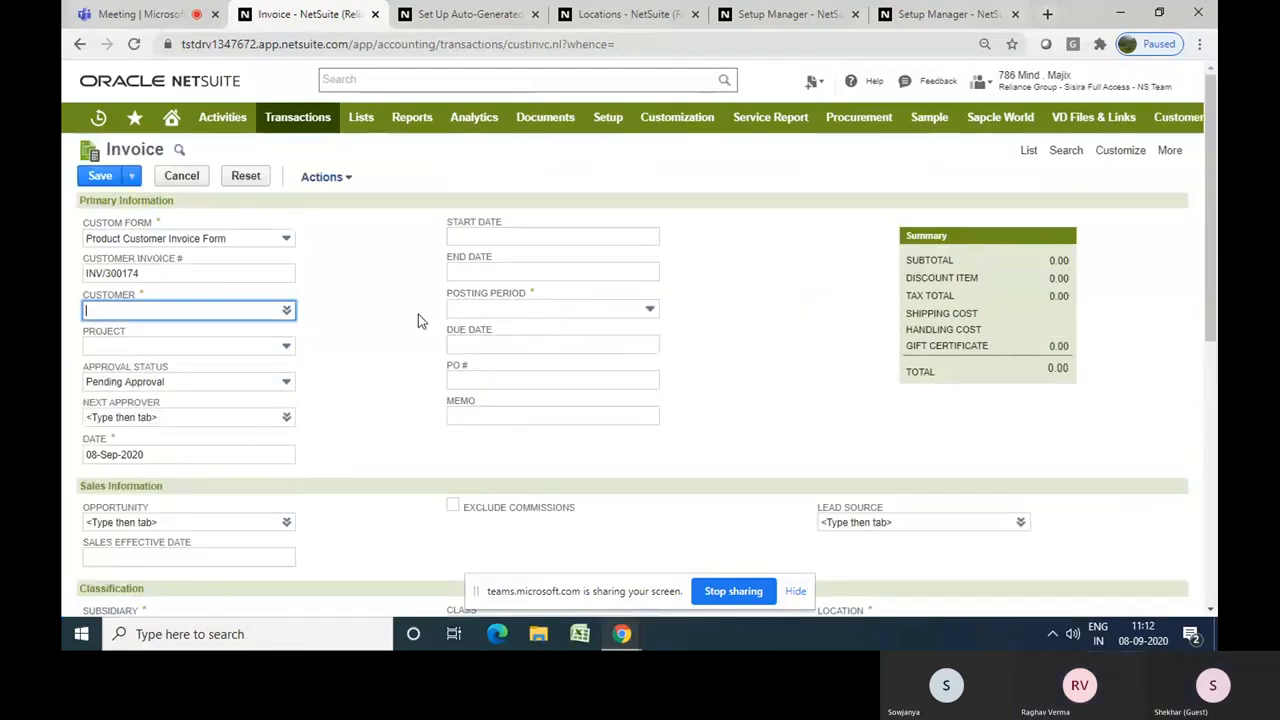
Set the invoice's customer to RC Customer by searching for "rc cust"
left_click(286, 311)
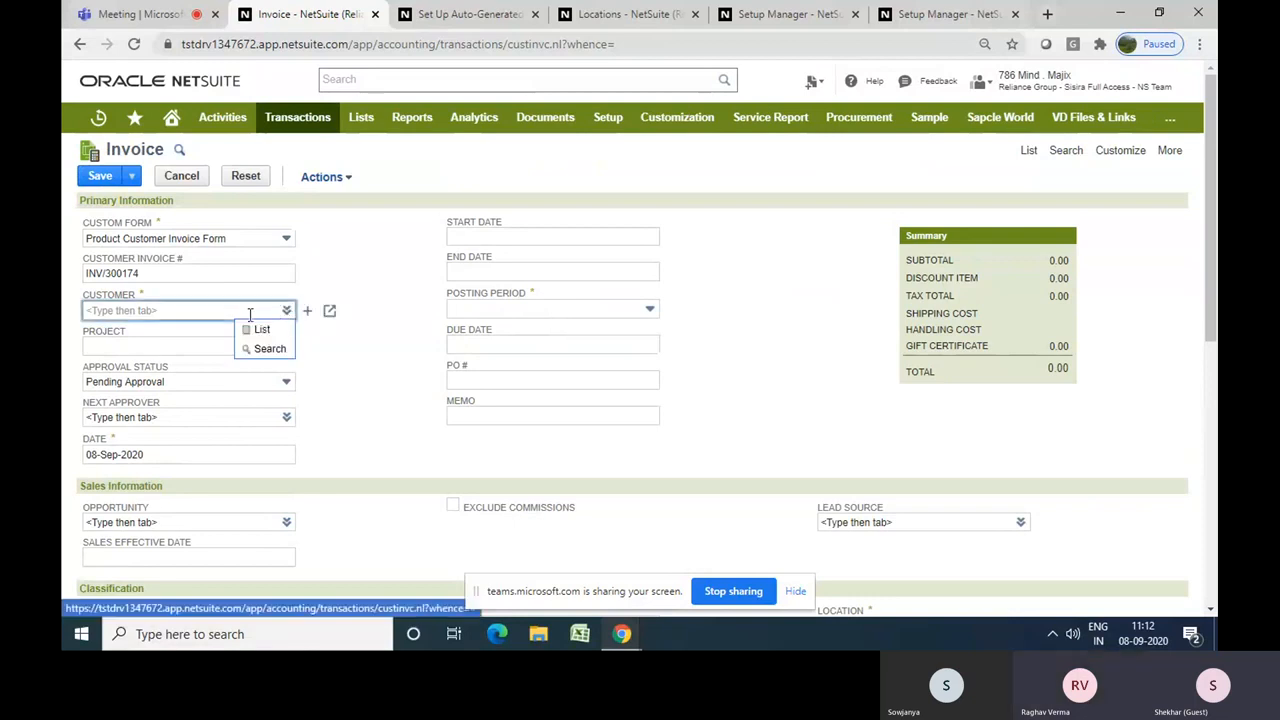
left_click(231, 311)
type("r")
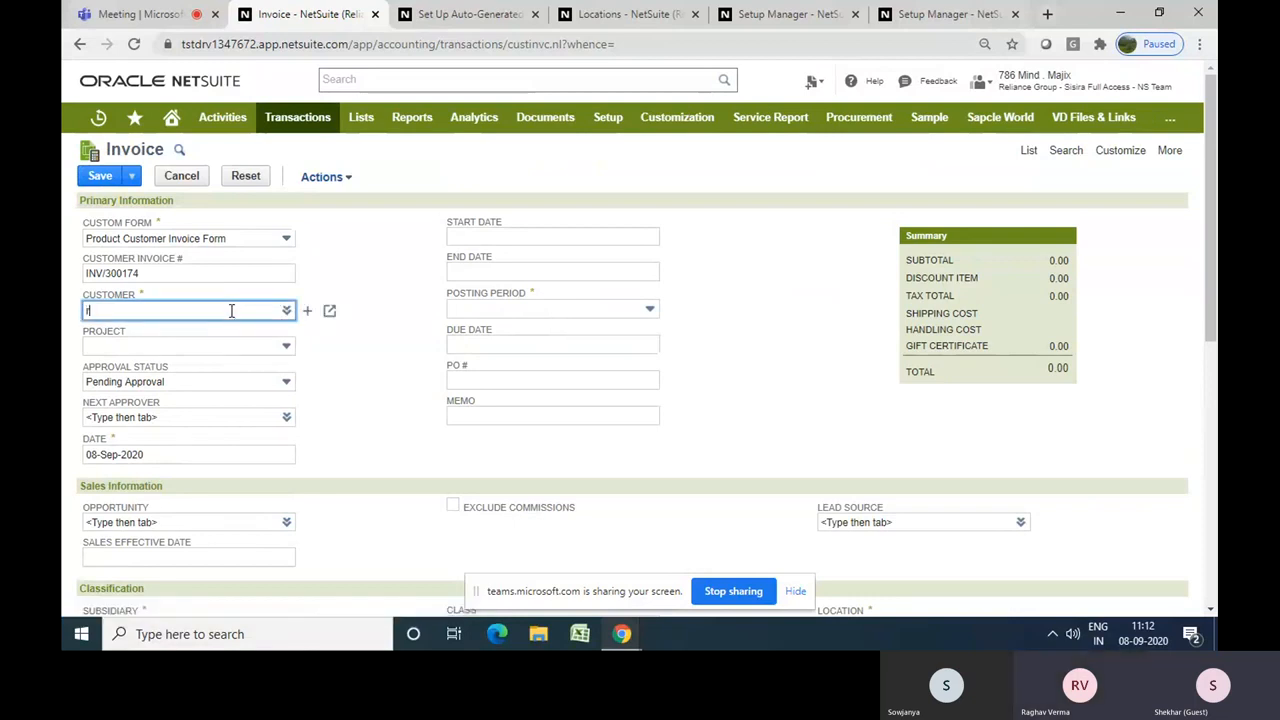
type("c cust")
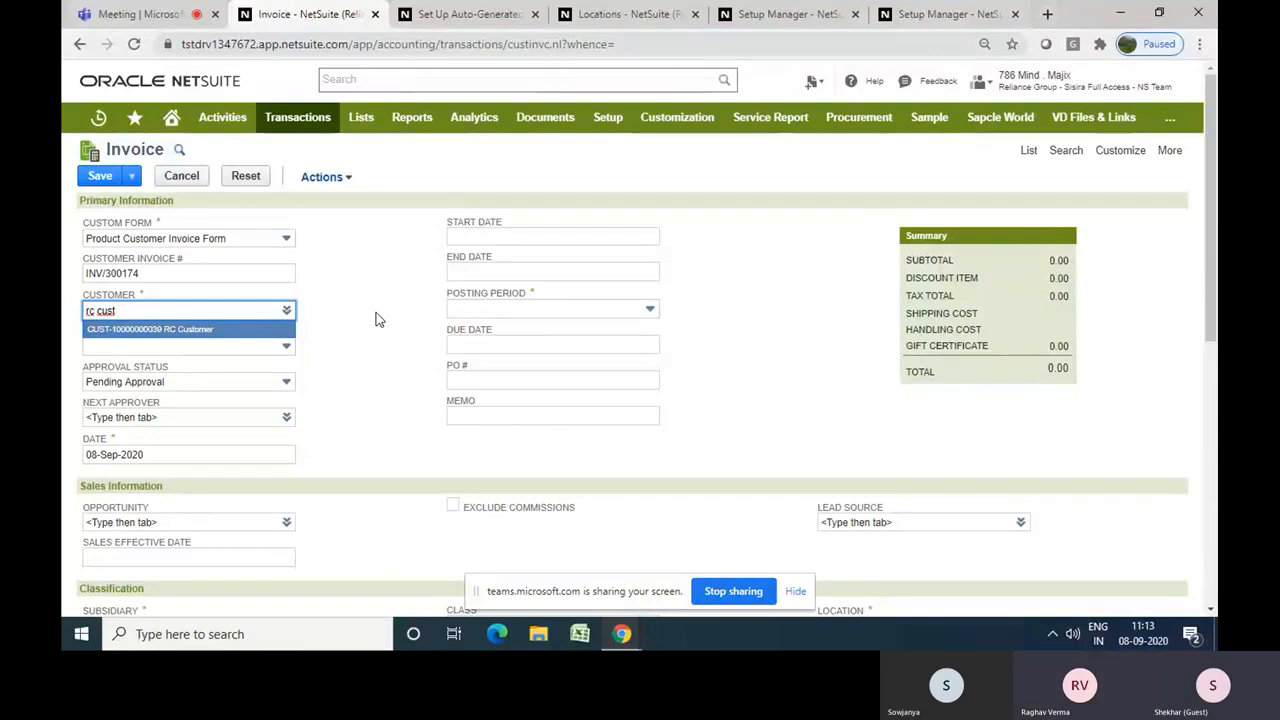
key("Tab")
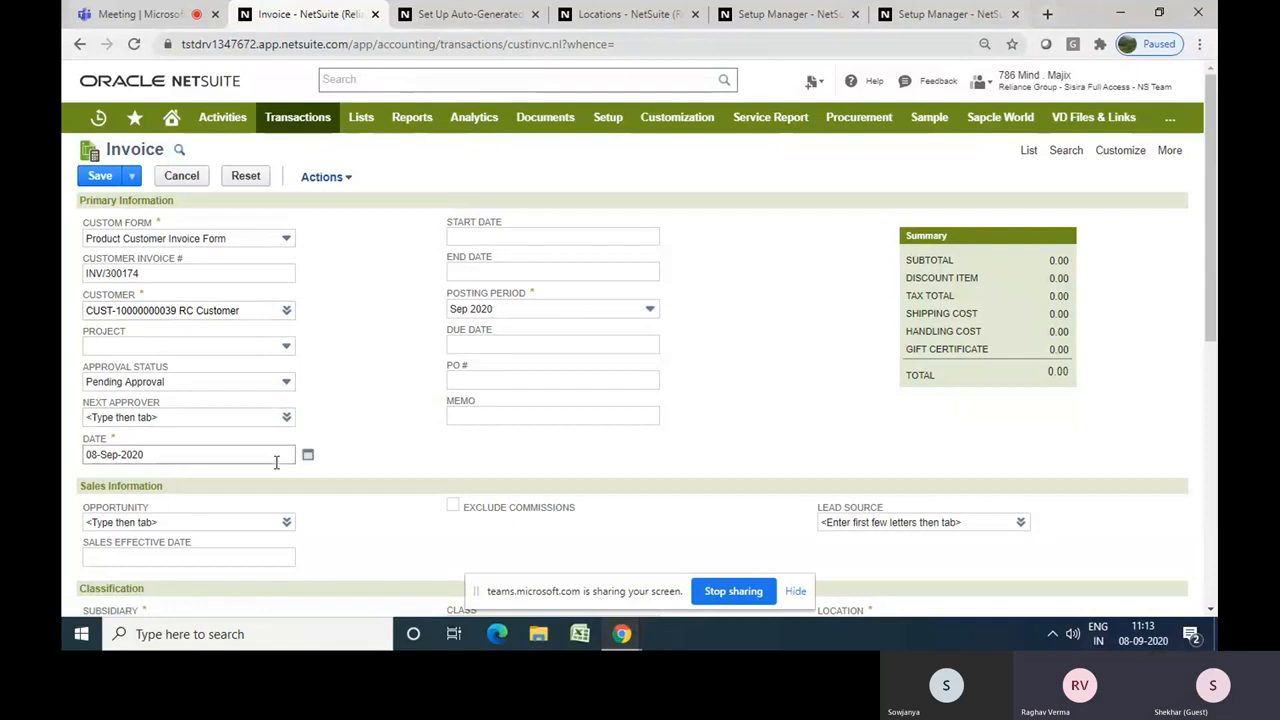
Set the invoice's location to Houston and check the generated customer invoice number
scroll(355, 528, "down", 1)
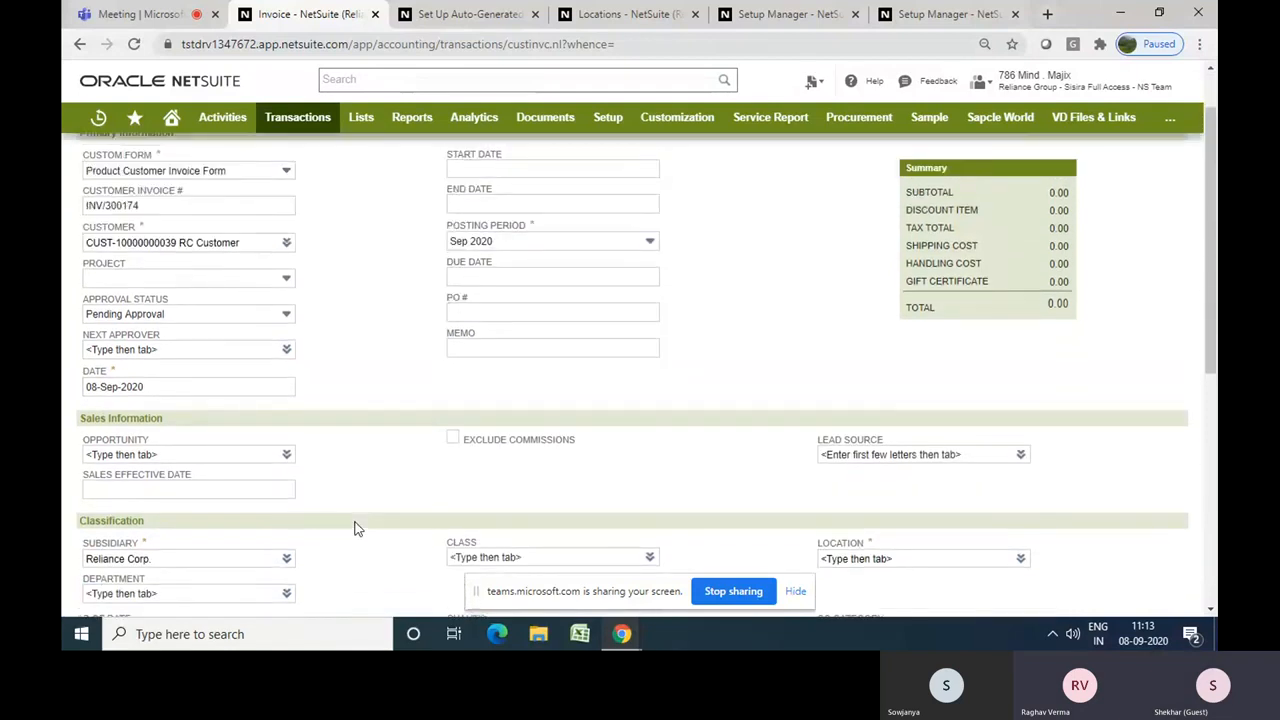
left_click(1019, 562)
left_click(1011, 579)
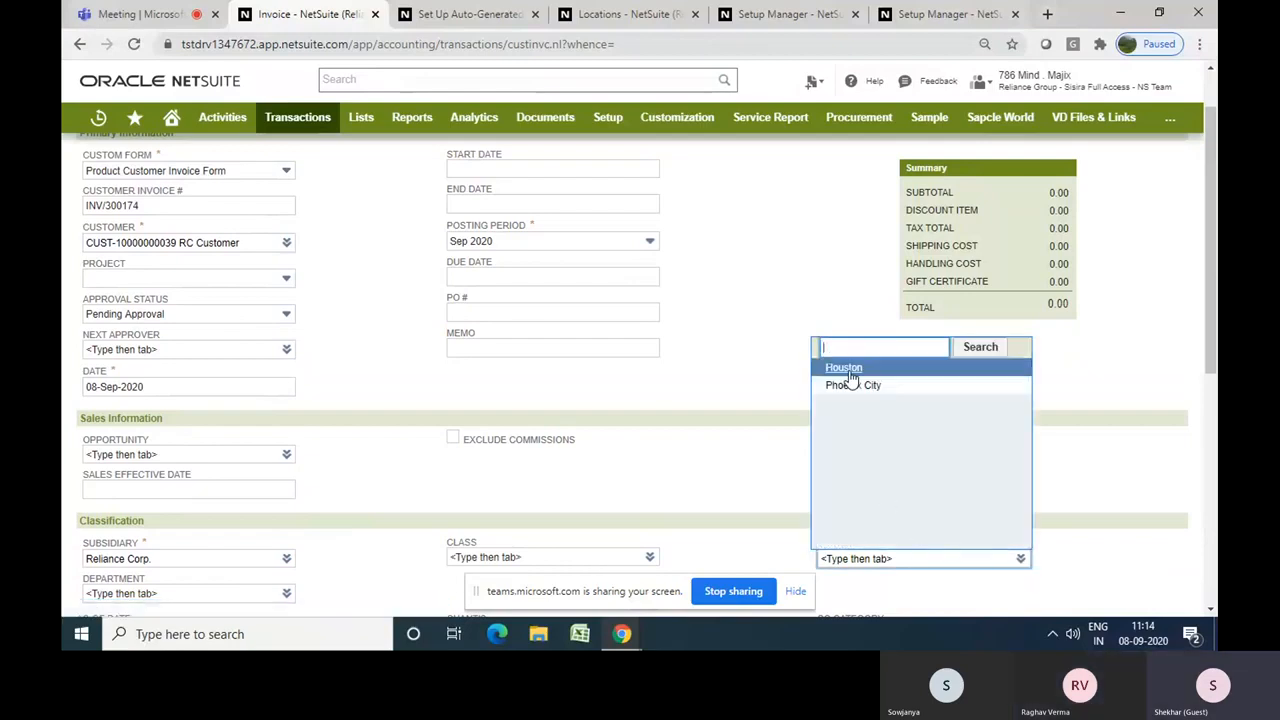
left_click(848, 369)
left_click(398, 320)
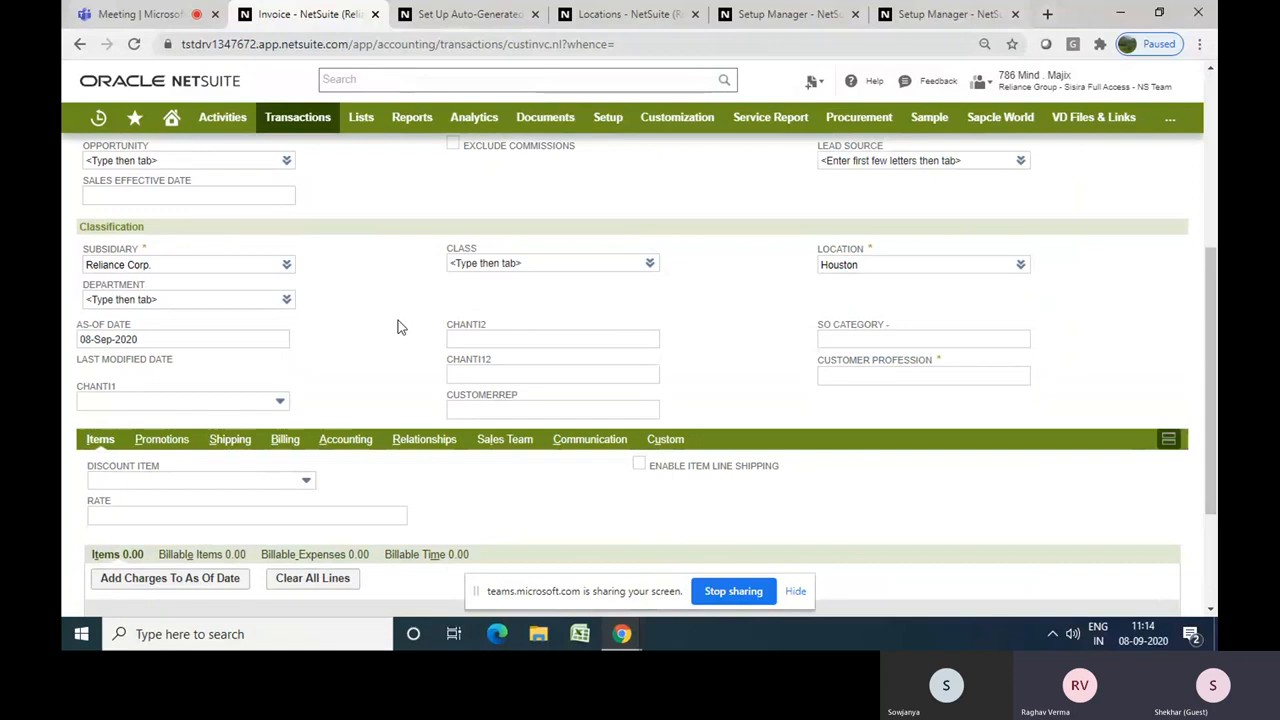
scroll(398, 320, "up", 3)
scroll(398, 320, "up", 2)
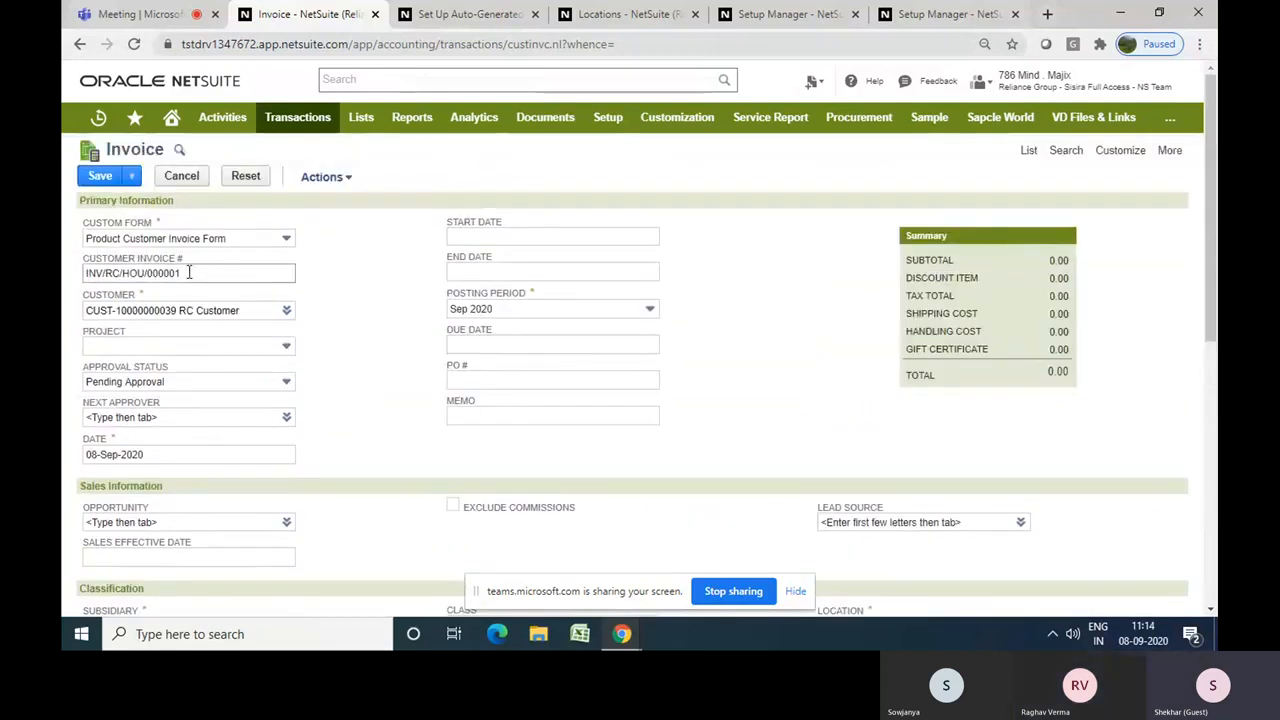
left_click_drag(190, 273, 85, 276)
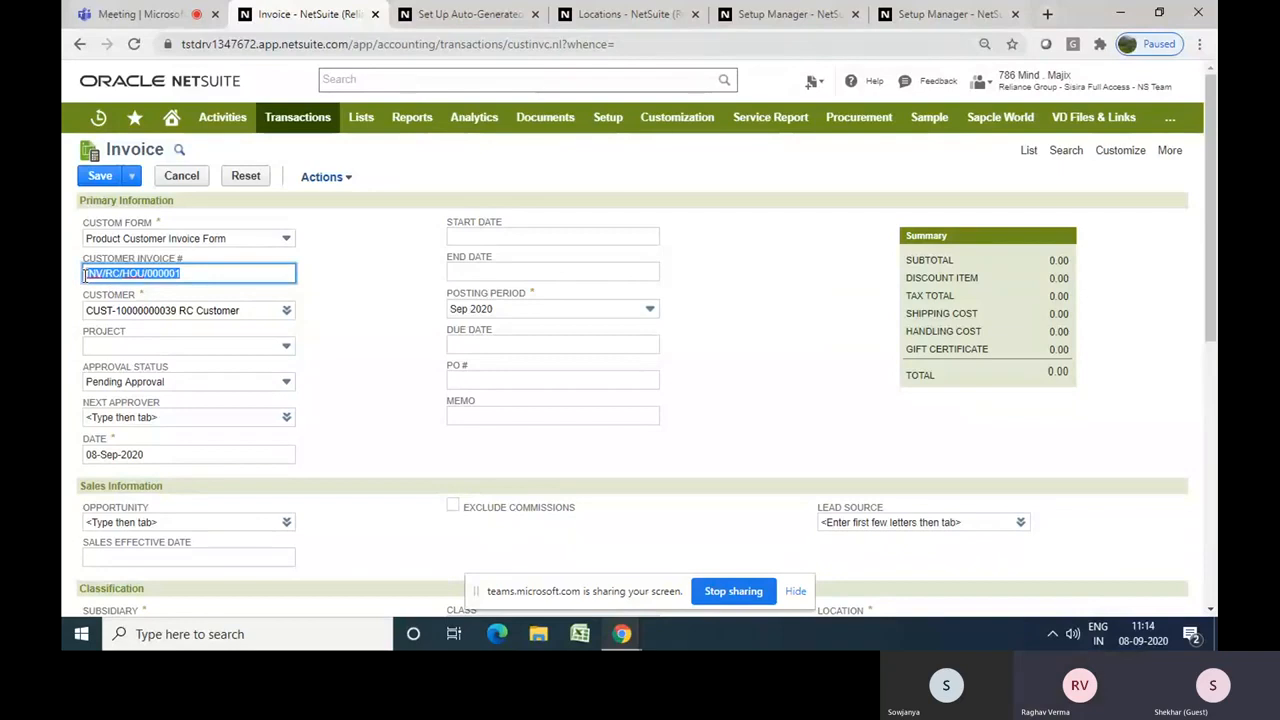
left_click(716, 375)
Change the invoice's location to Phoenix City and check the customer invoice number's prefix
scroll(716, 375, "down", 3)
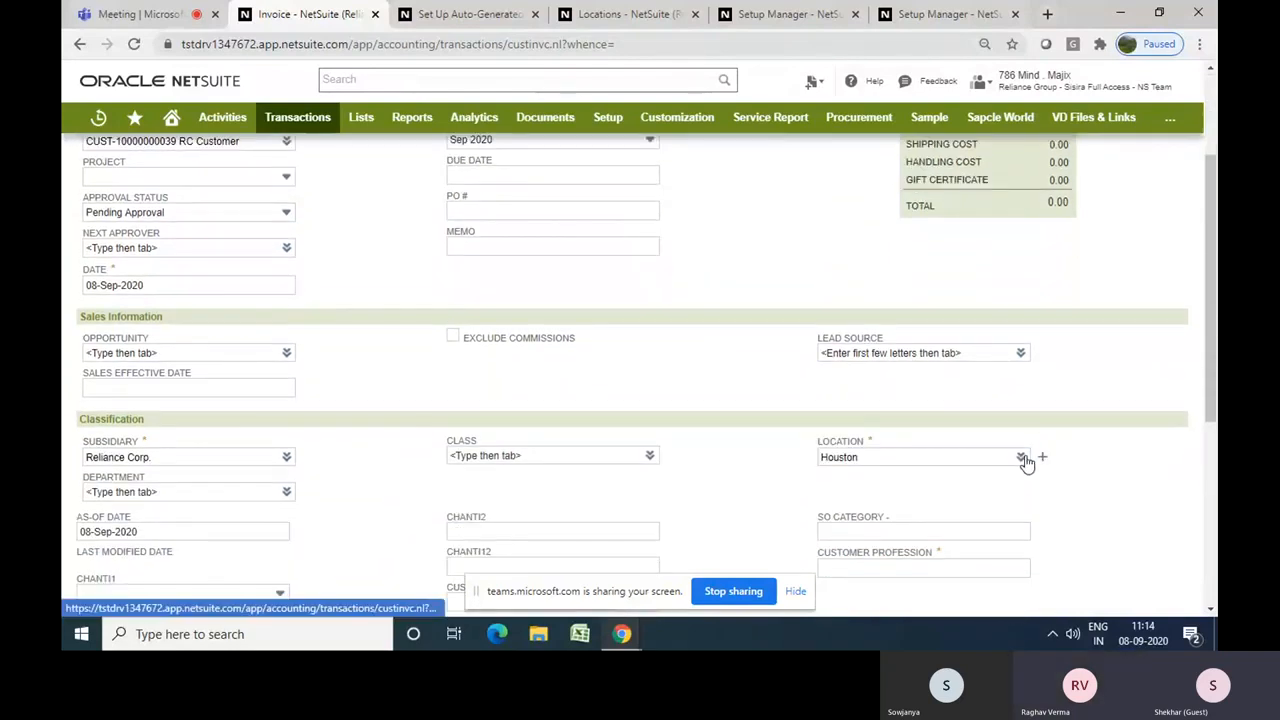
left_click(1040, 458)
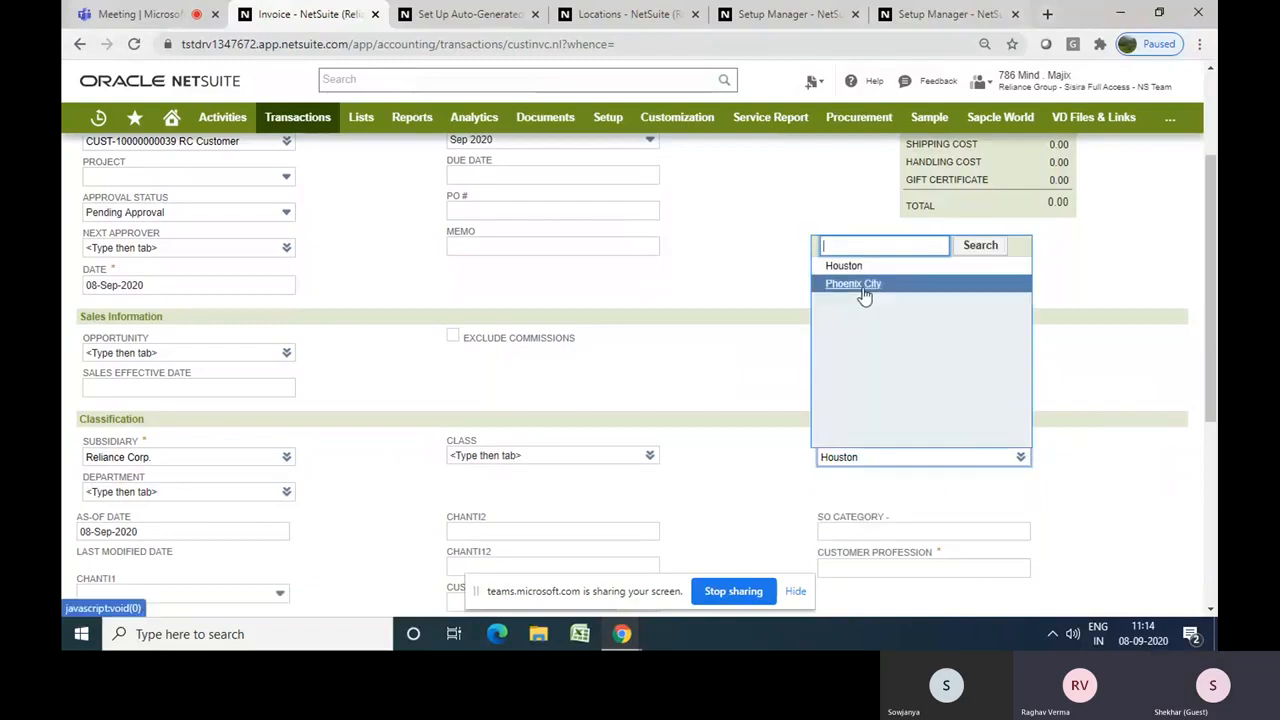
left_click(860, 288)
scroll(815, 292, "up", 2)
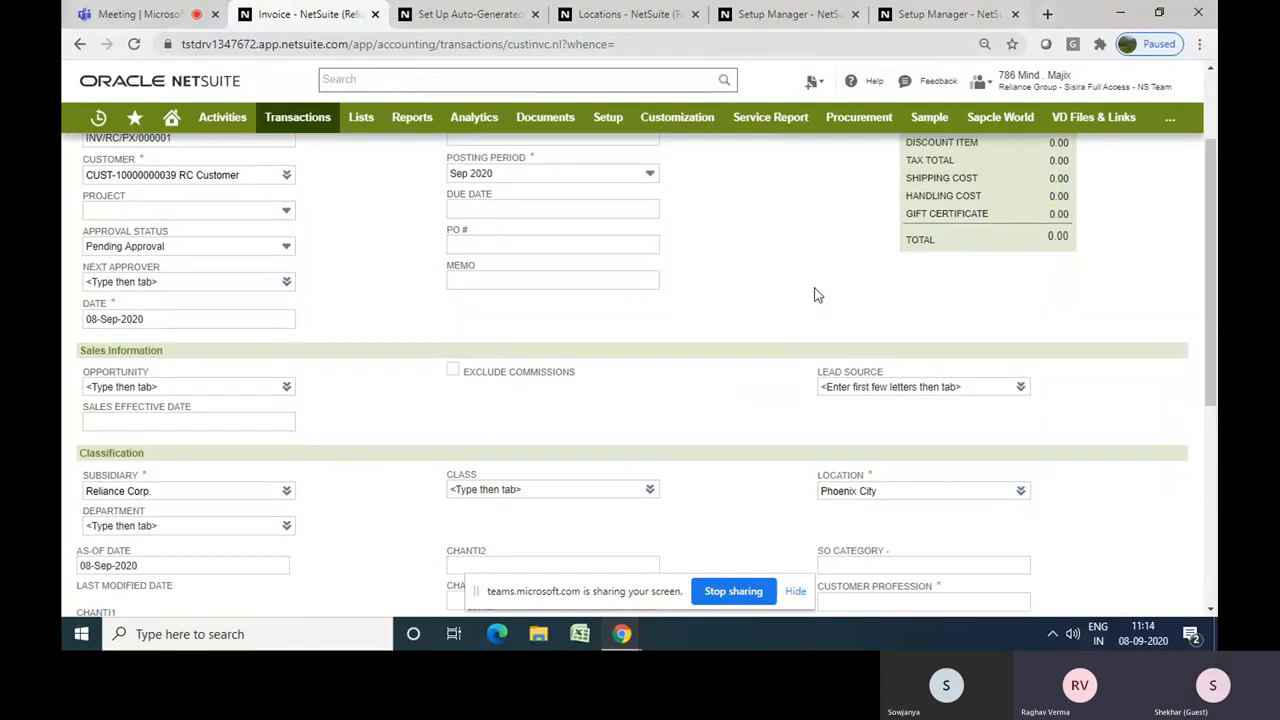
left_click_drag(128, 274, 176, 278)
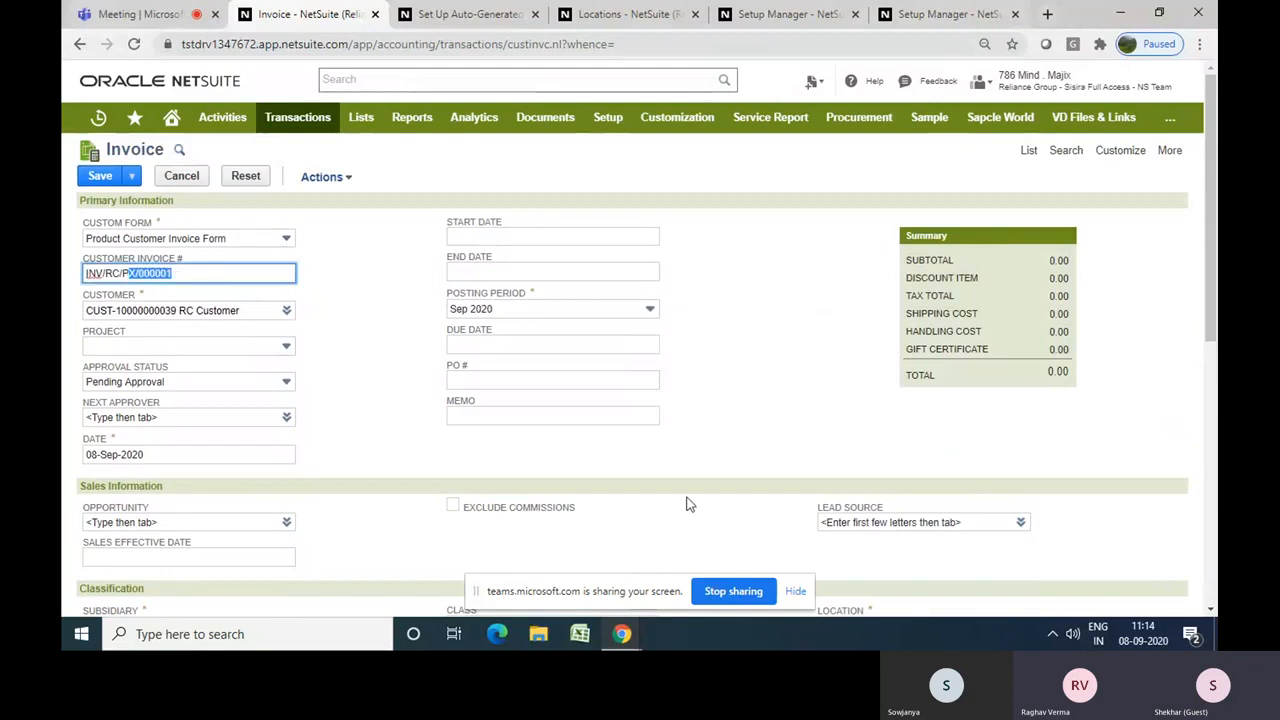
left_click(784, 414)
Clear the invoice's location and check which customer invoice number is generated without one
scroll(784, 414, "down", 1)
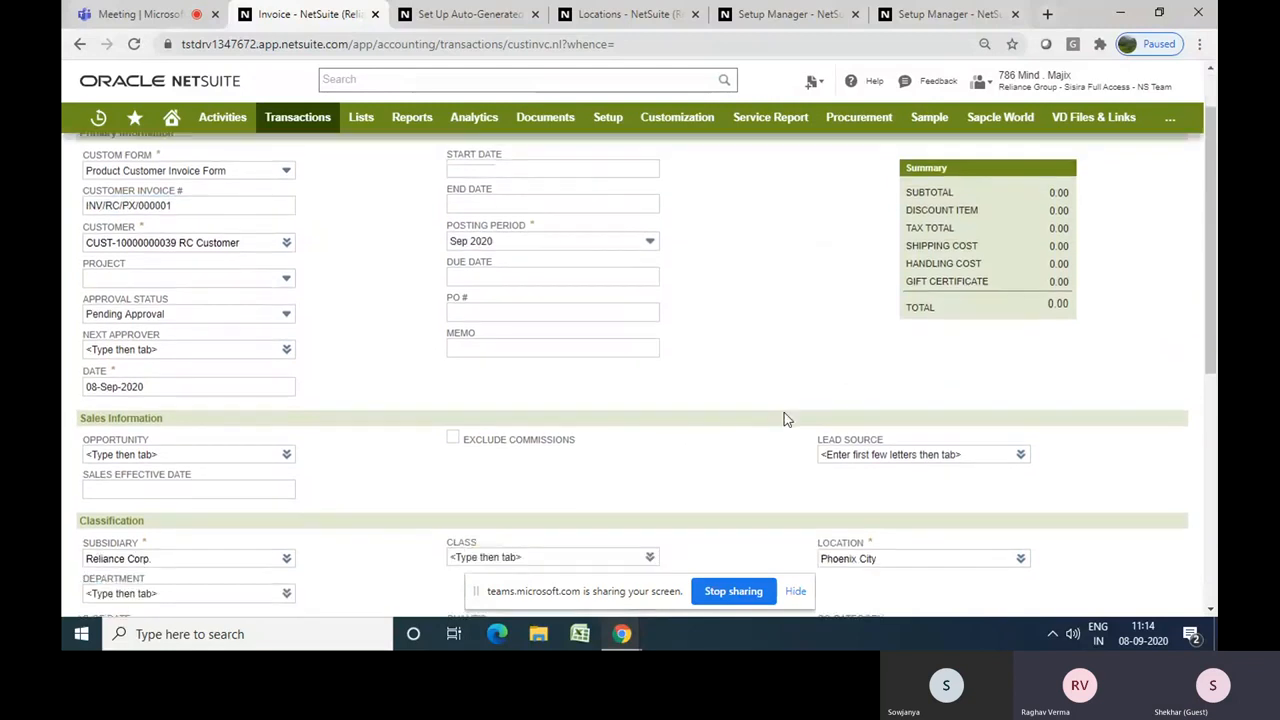
left_click(1019, 561)
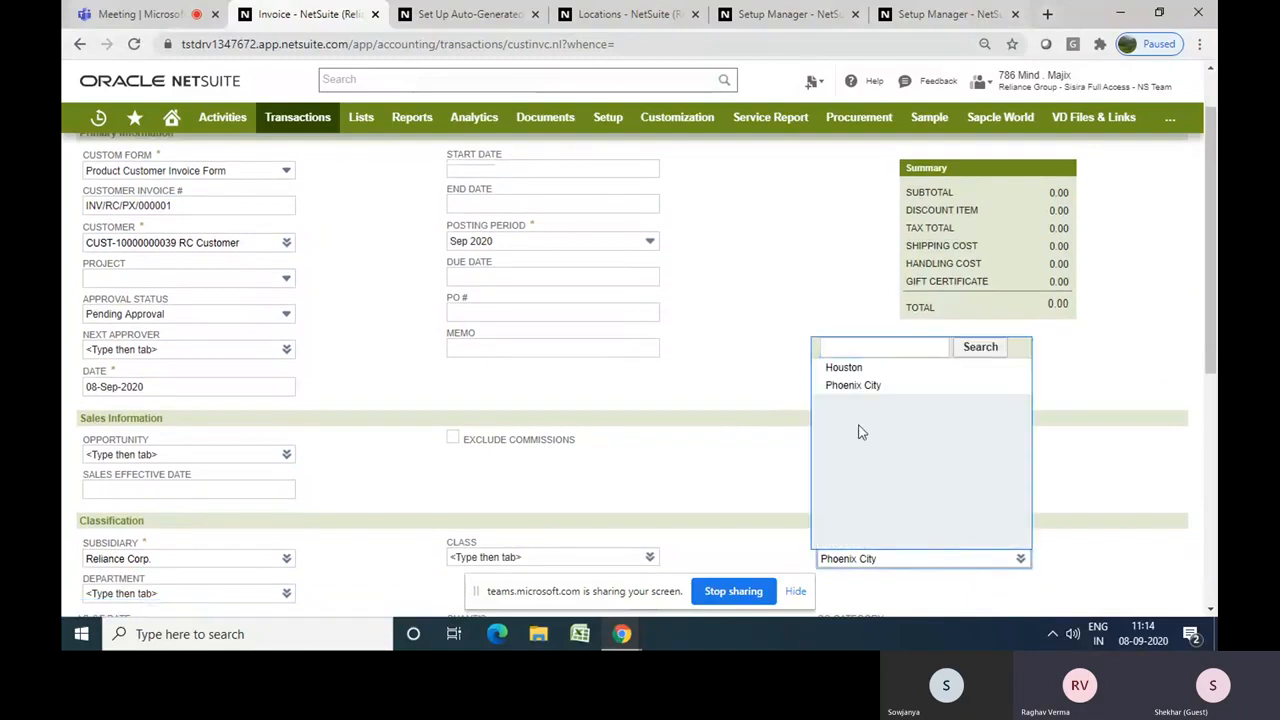
left_click(775, 458)
left_click_drag(893, 565, 815, 563)
key("BackSpace")
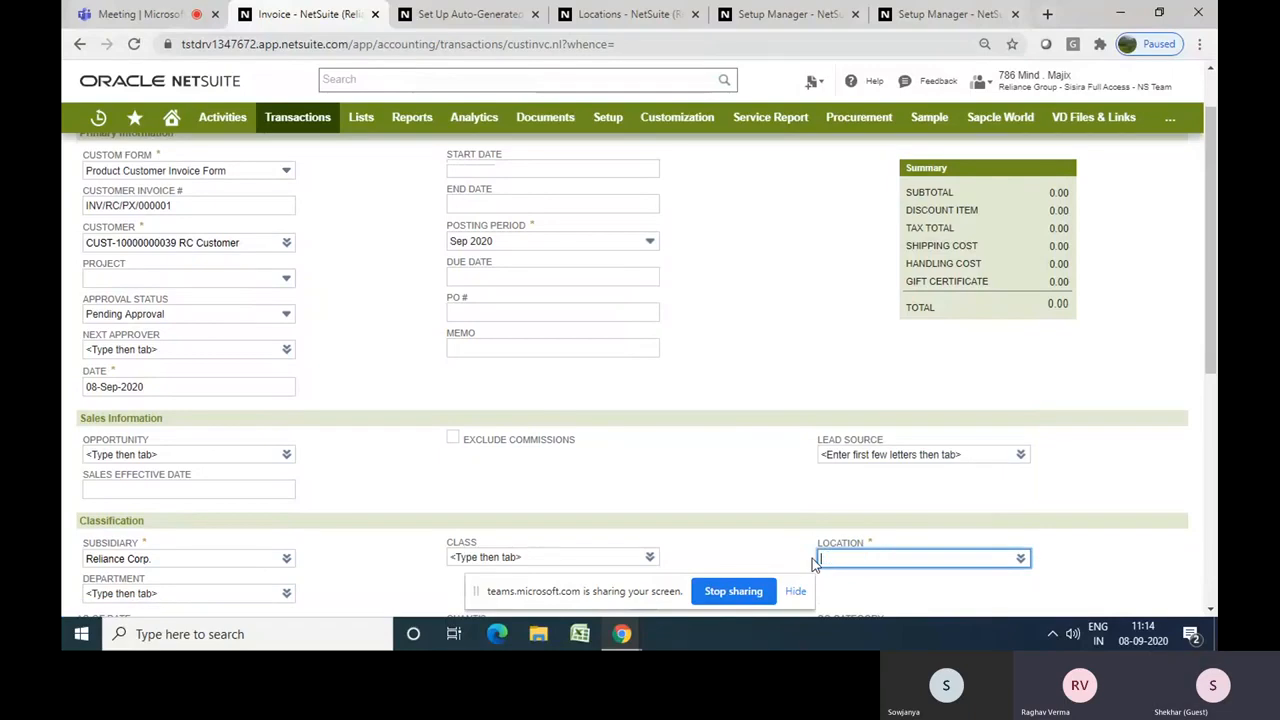
left_click(750, 501)
scroll(750, 501, "up", 2)
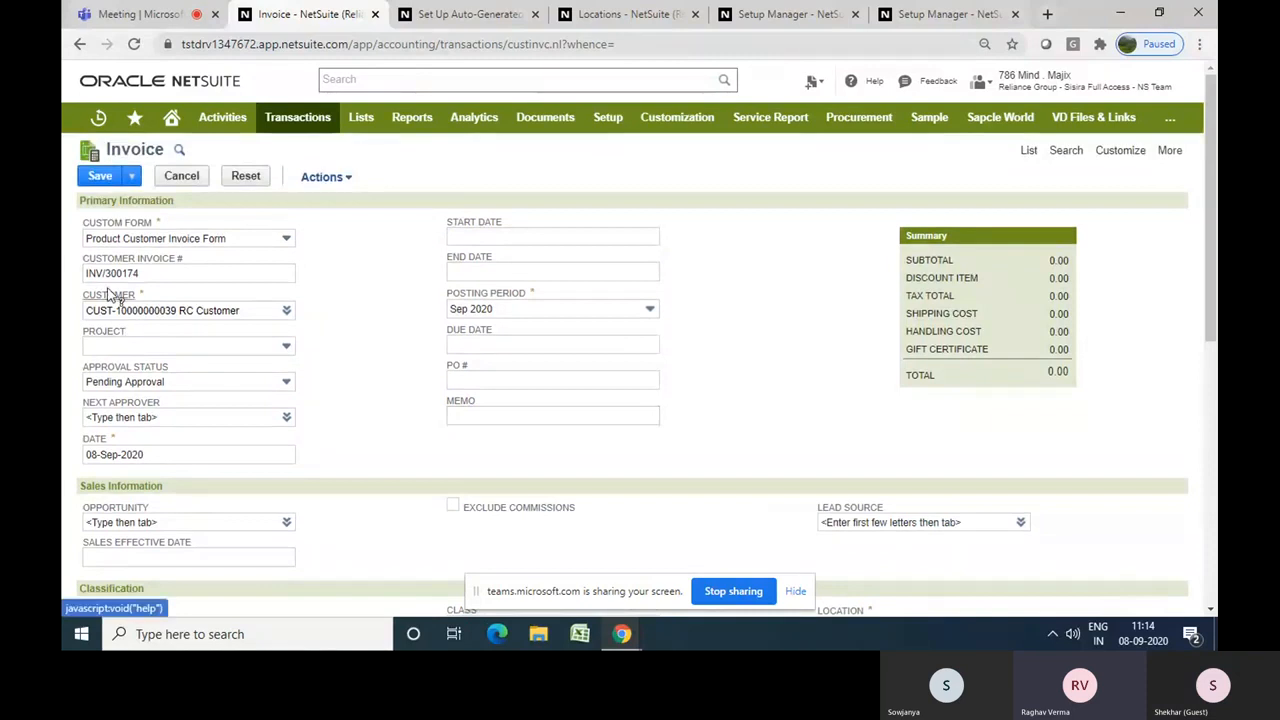
left_click_drag(144, 273, 62, 274)
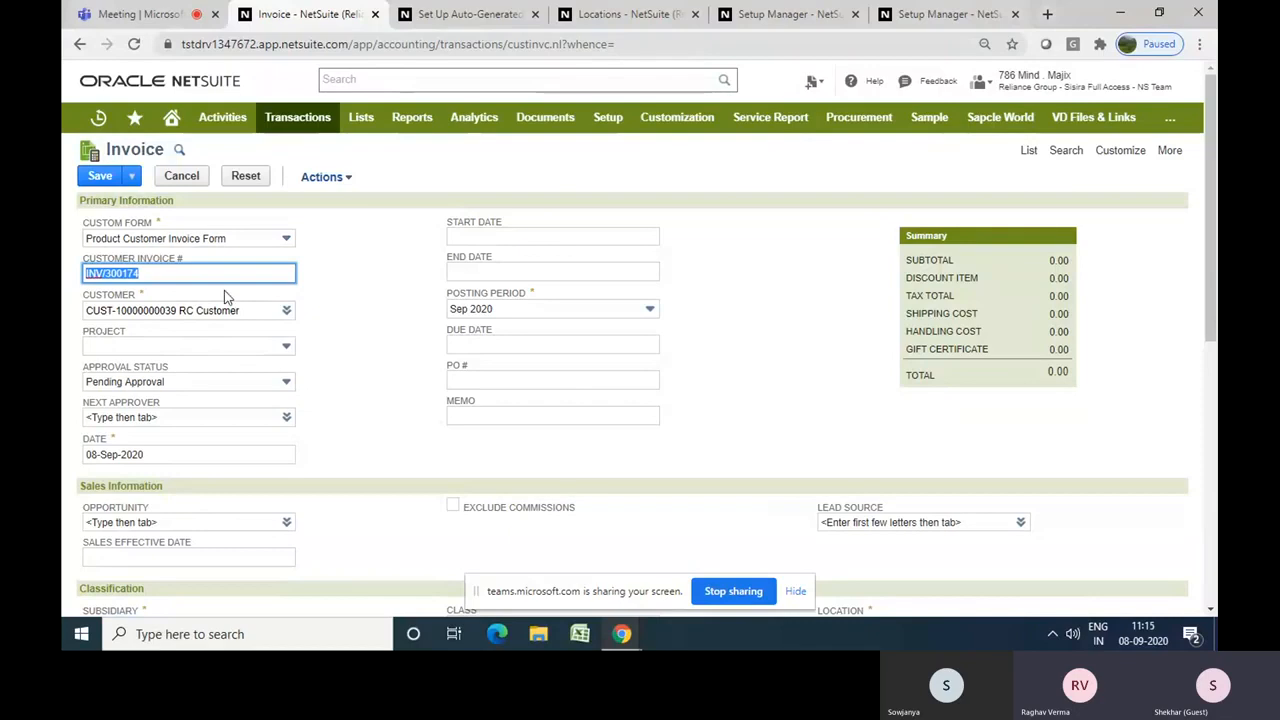
left_click(379, 388)
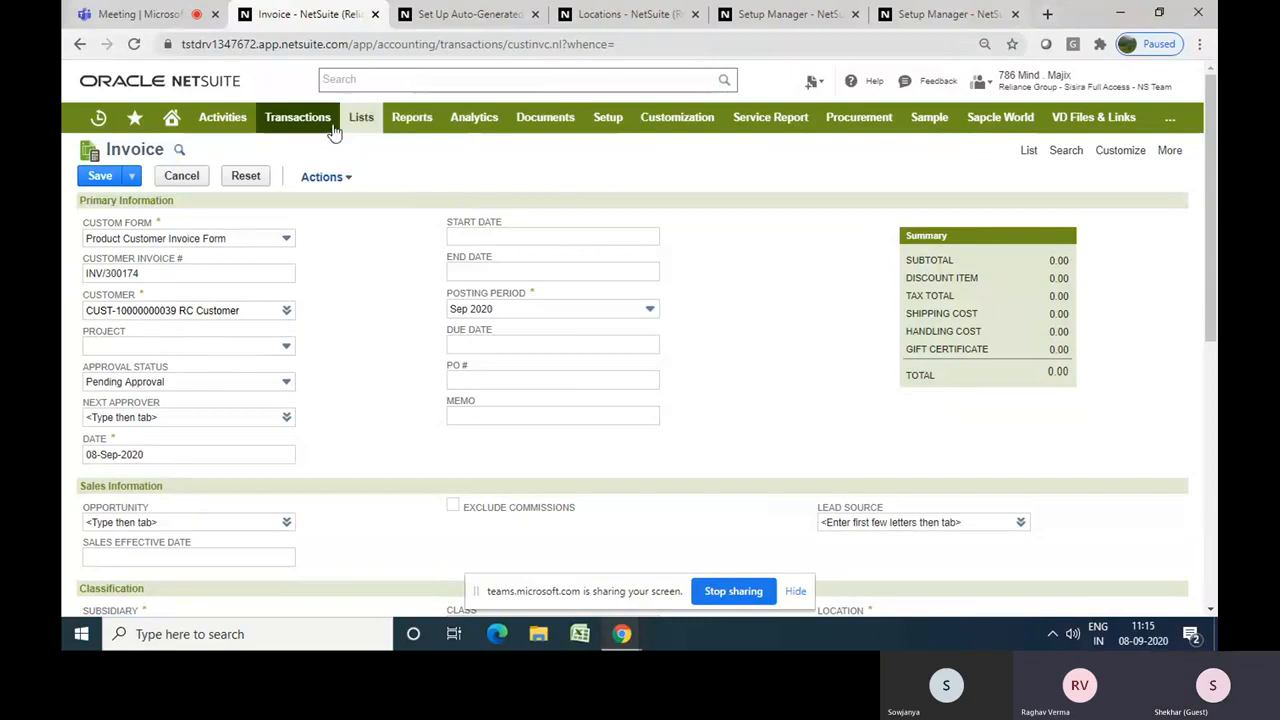
mouse_move(293, 125)
mouse_move(364, 120)
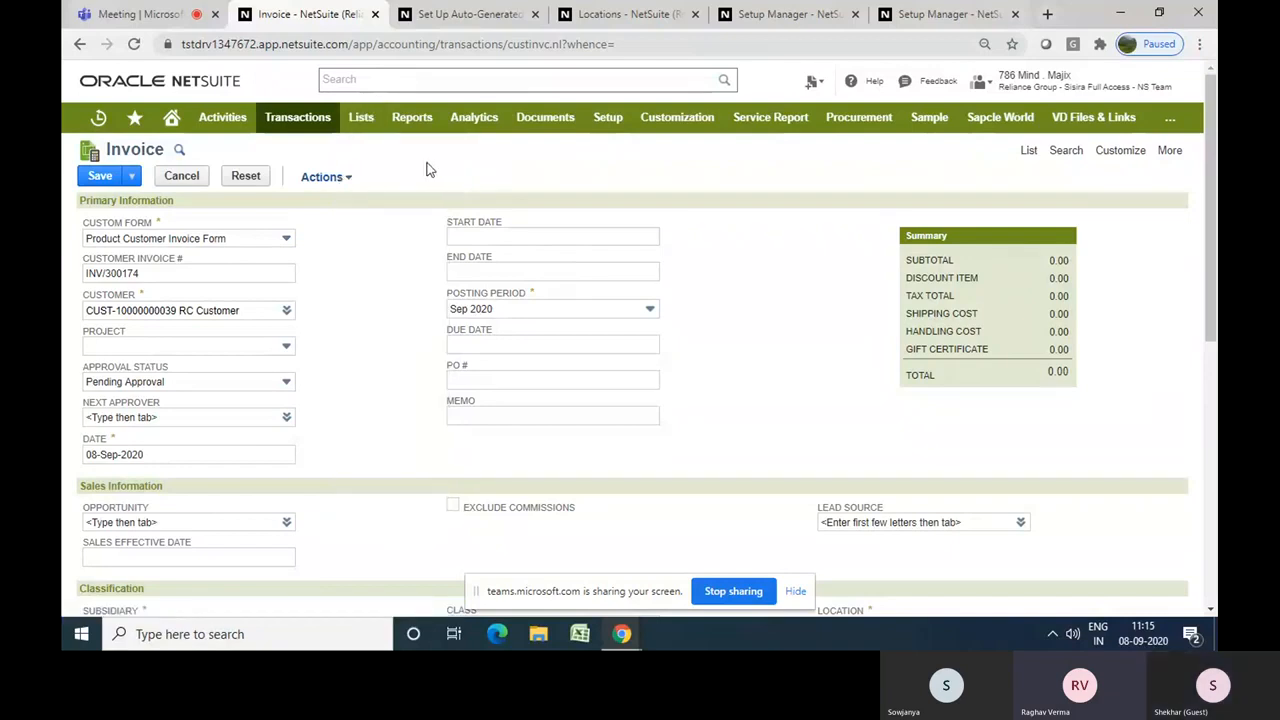
mouse_move(175, 120)
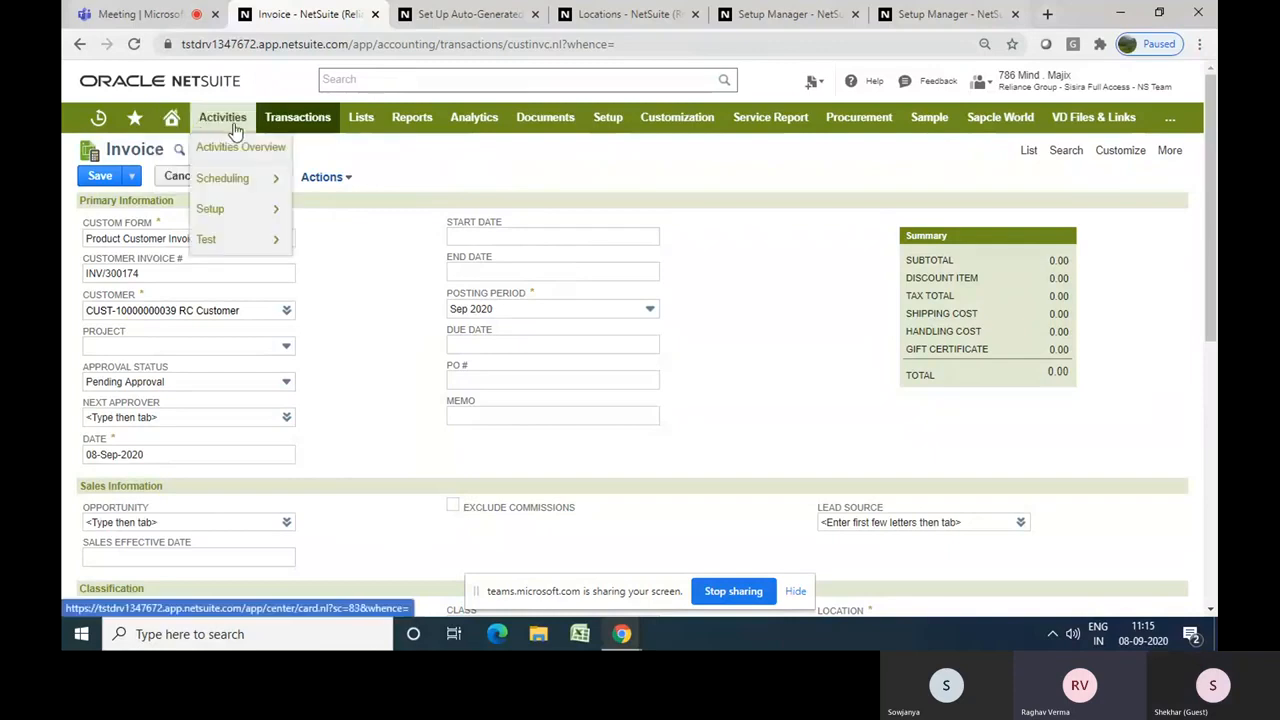
mouse_move(530, 187)
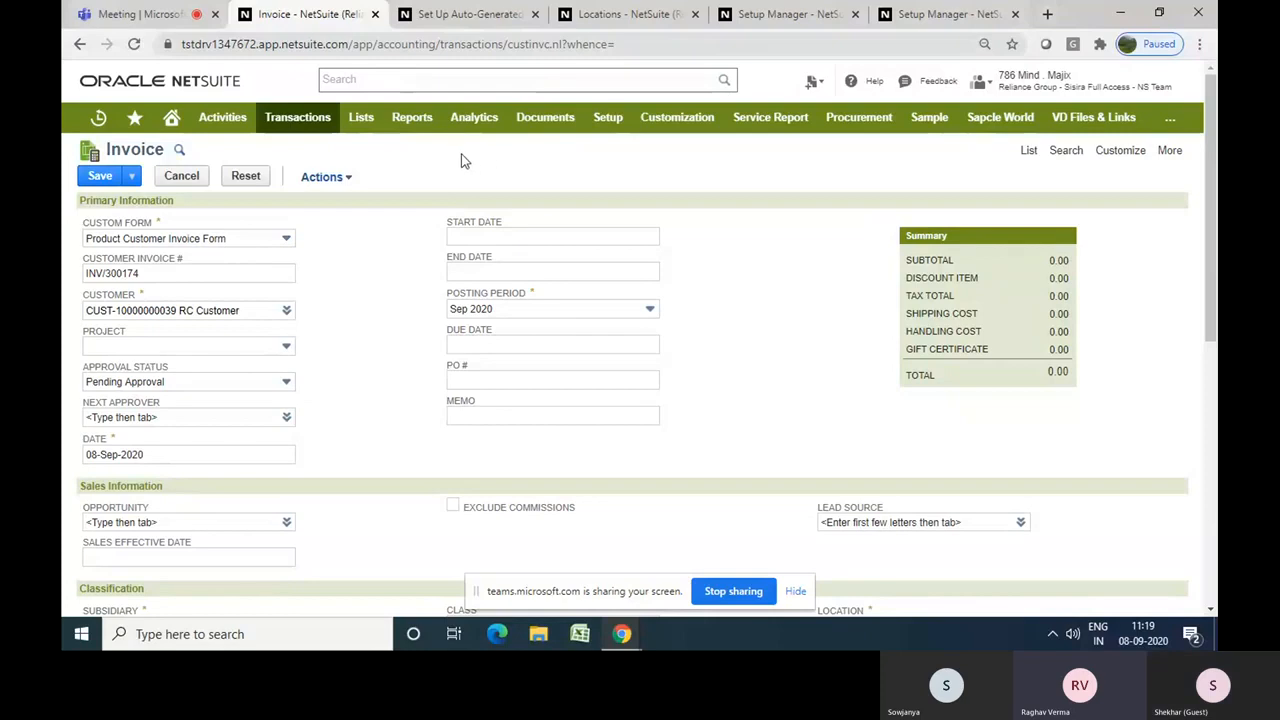
left_click(286, 239)
left_click(369, 221)
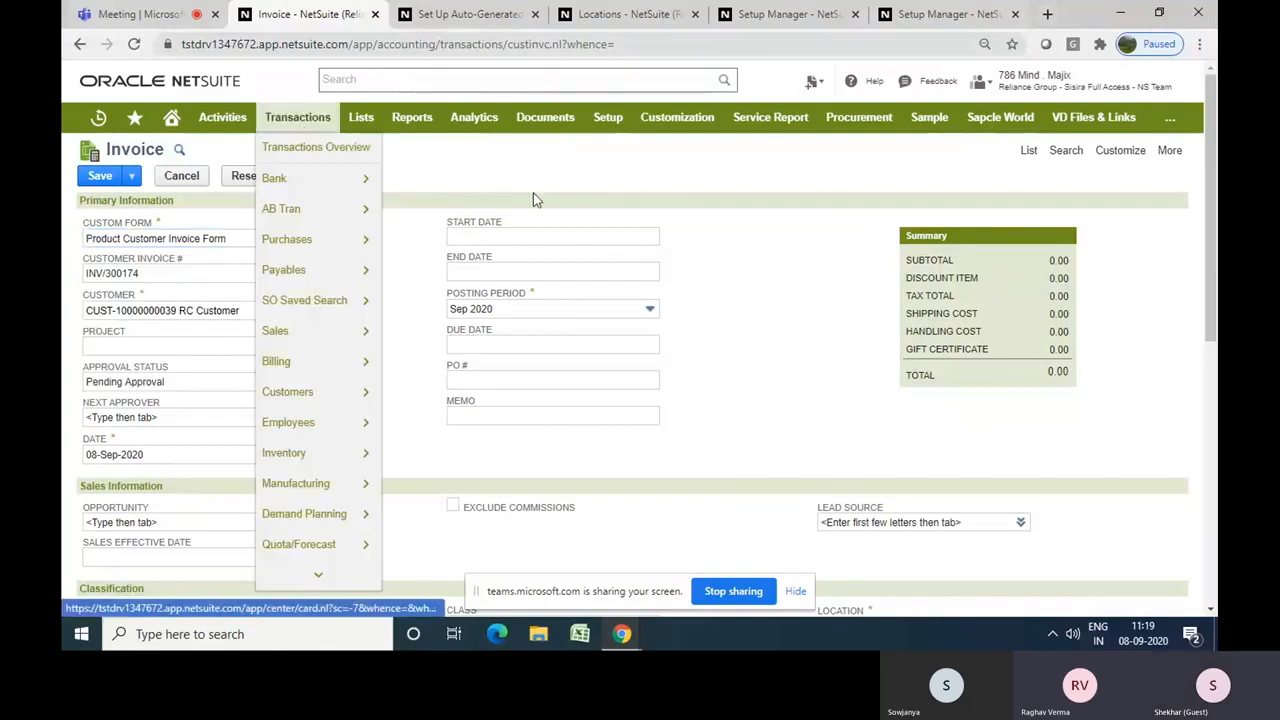
mouse_move(333, 122)
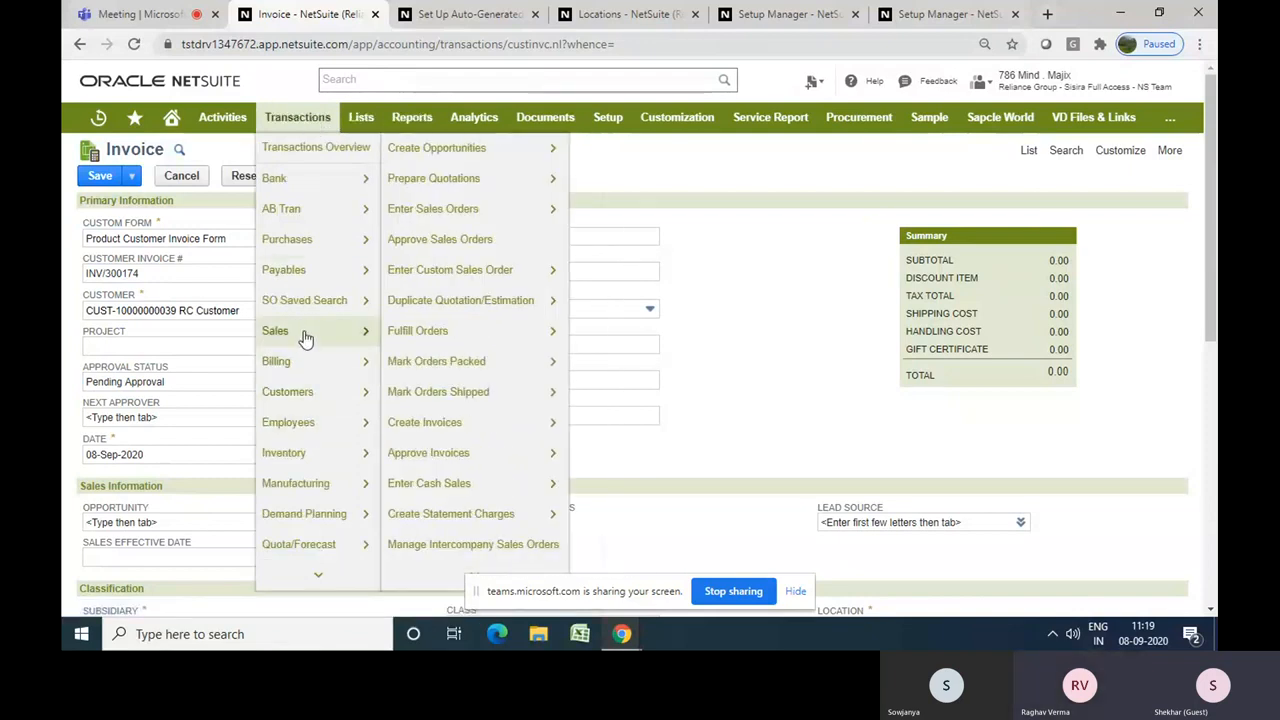
mouse_move(295, 485)
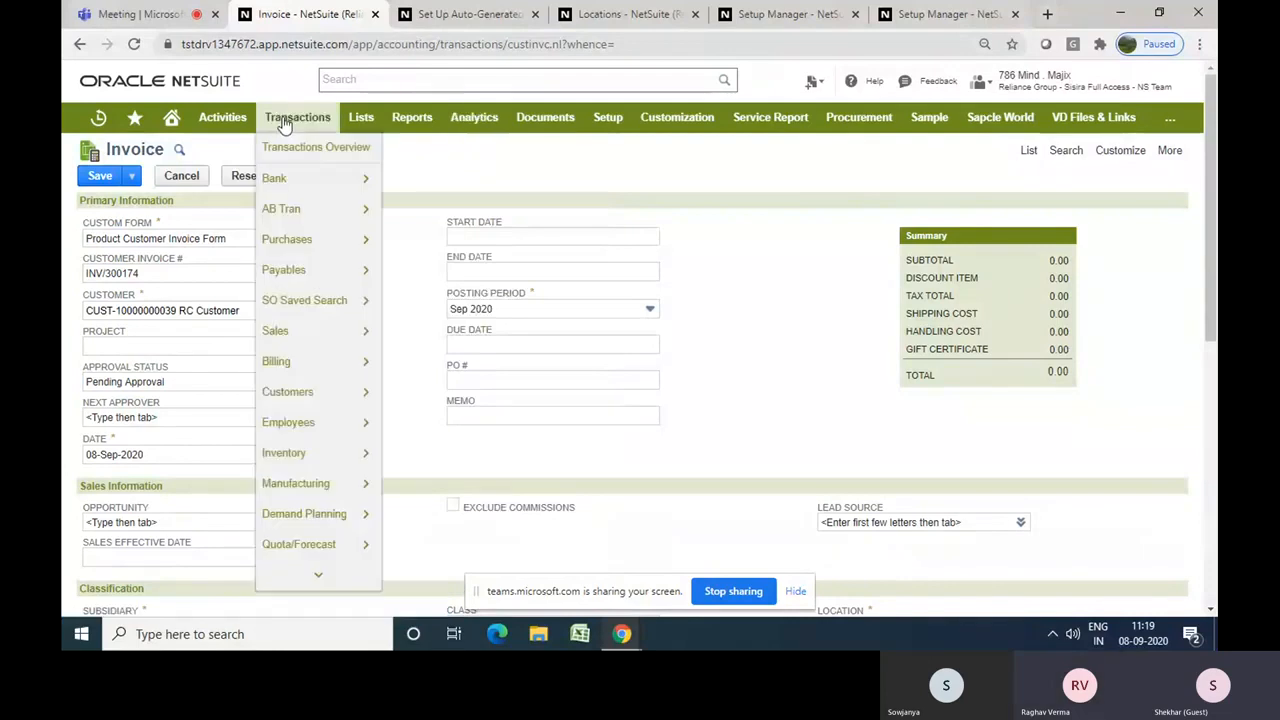
Start a new inventory adjustment, leaving the unsaved invoice behind
mouse_move(293, 371)
mouse_move(288, 452)
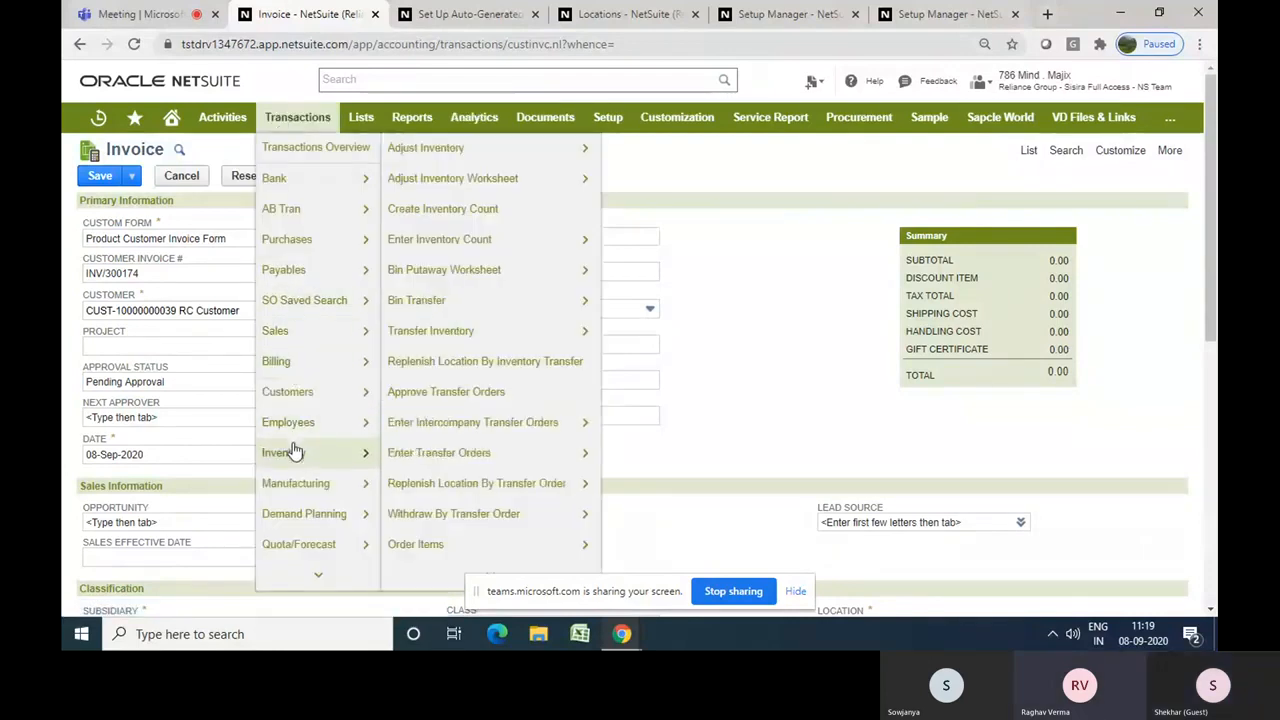
mouse_move(460, 155)
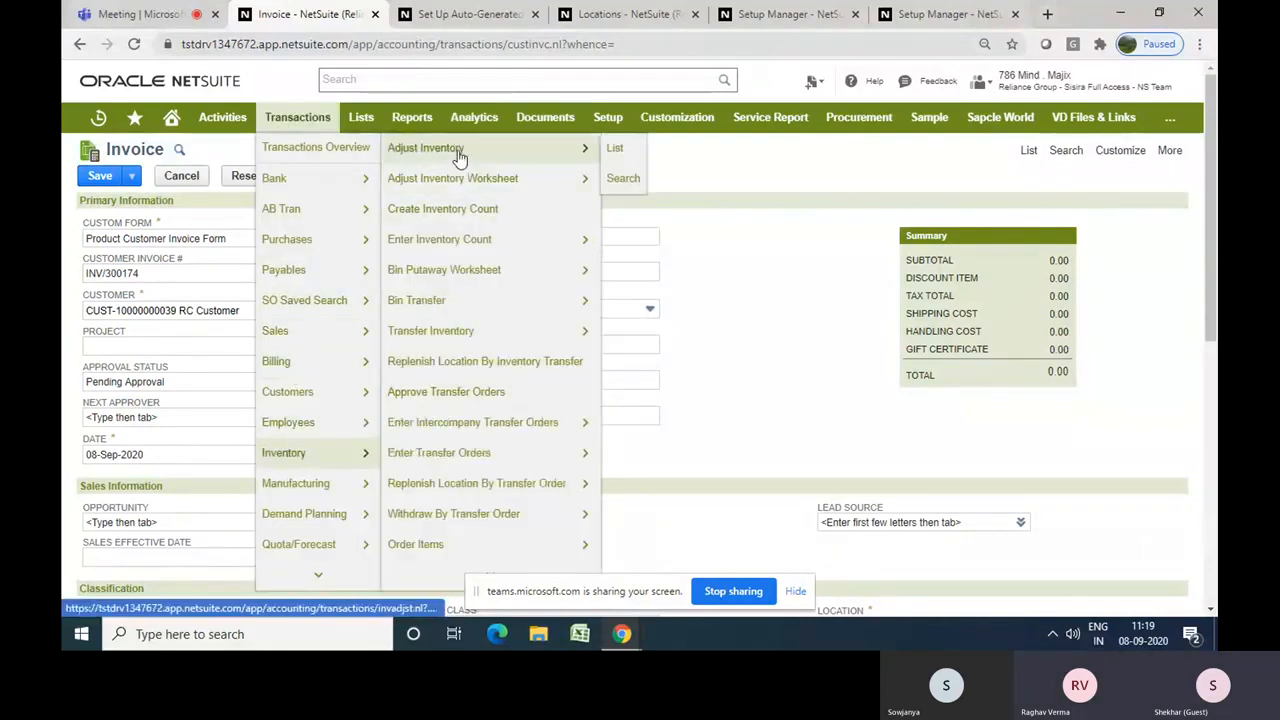
left_click(460, 155)
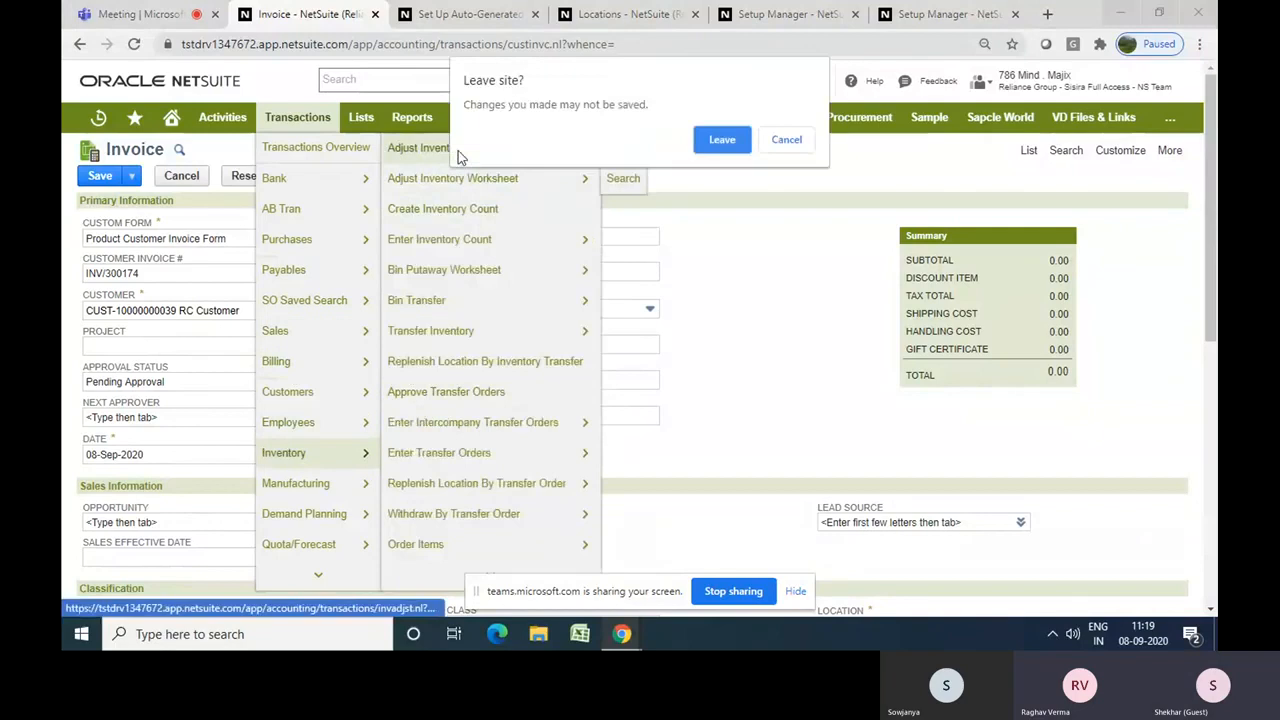
left_click(722, 140)
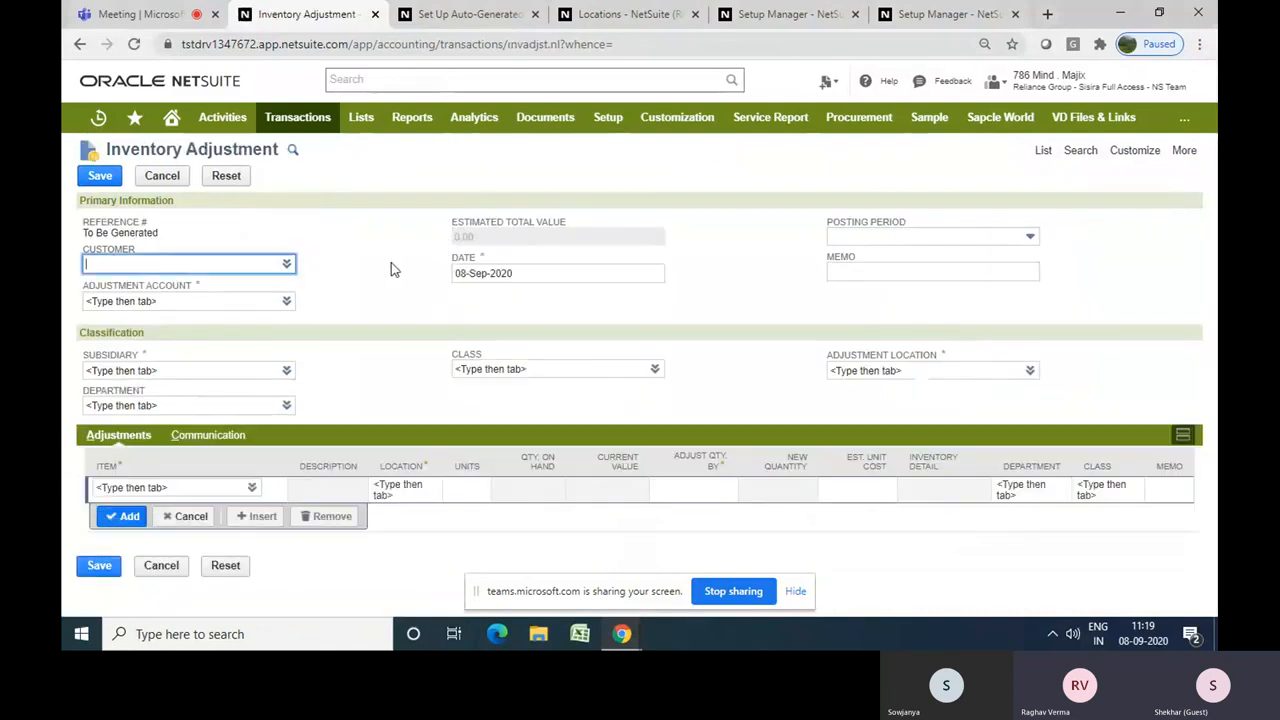
Set the adjustment's subsidiary to Reliance Group : Reliance Corp. and its adjustment location to Houston
left_click(285, 372)
left_click(278, 390)
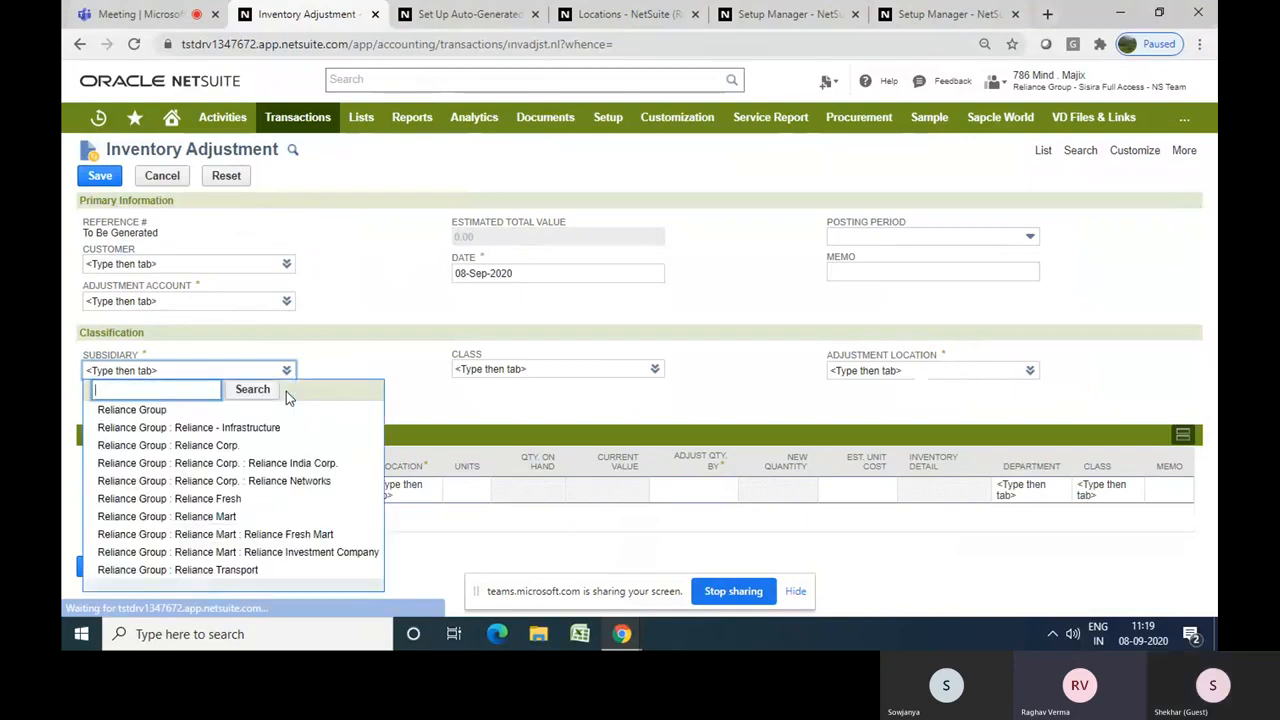
left_click(178, 445)
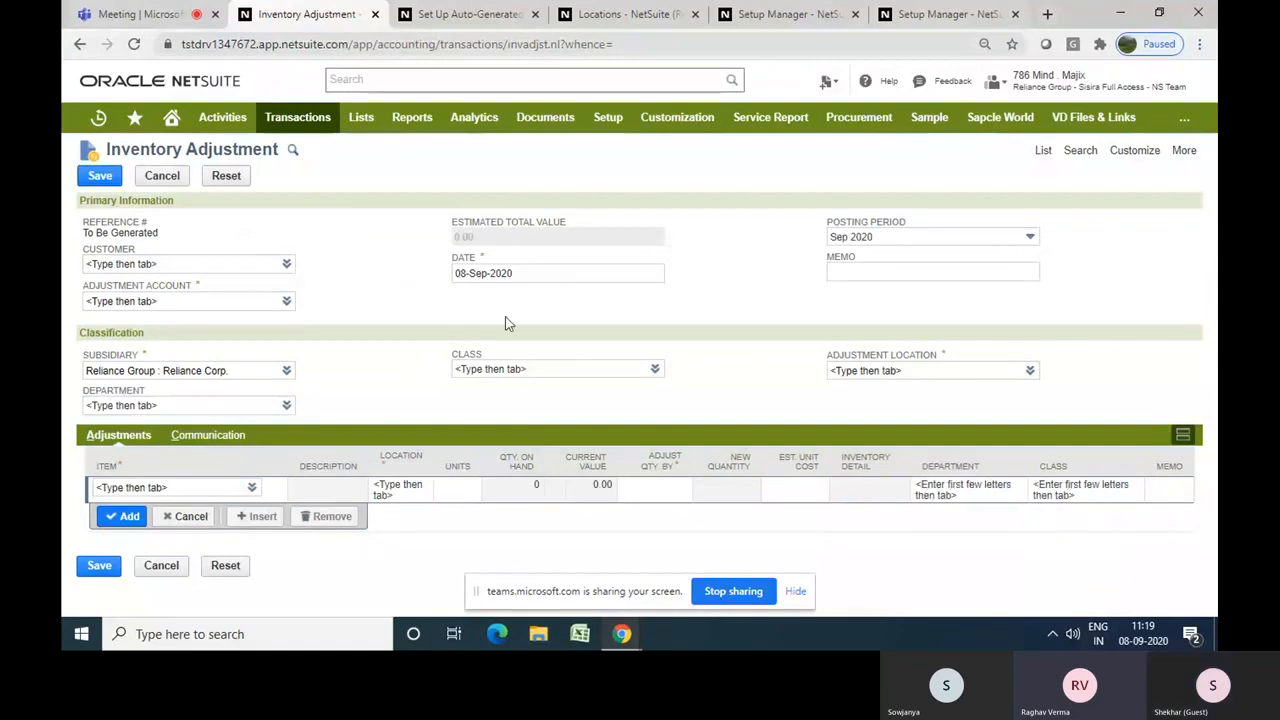
left_click(1030, 372)
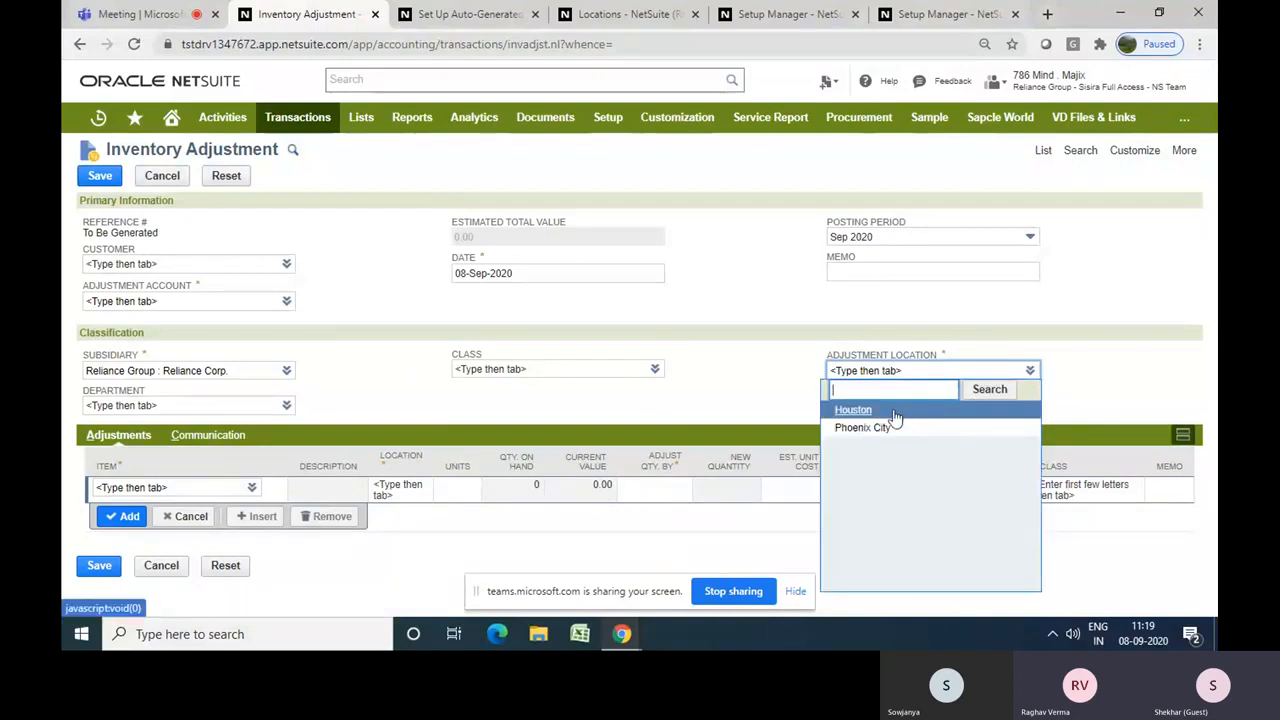
left_click(895, 416)
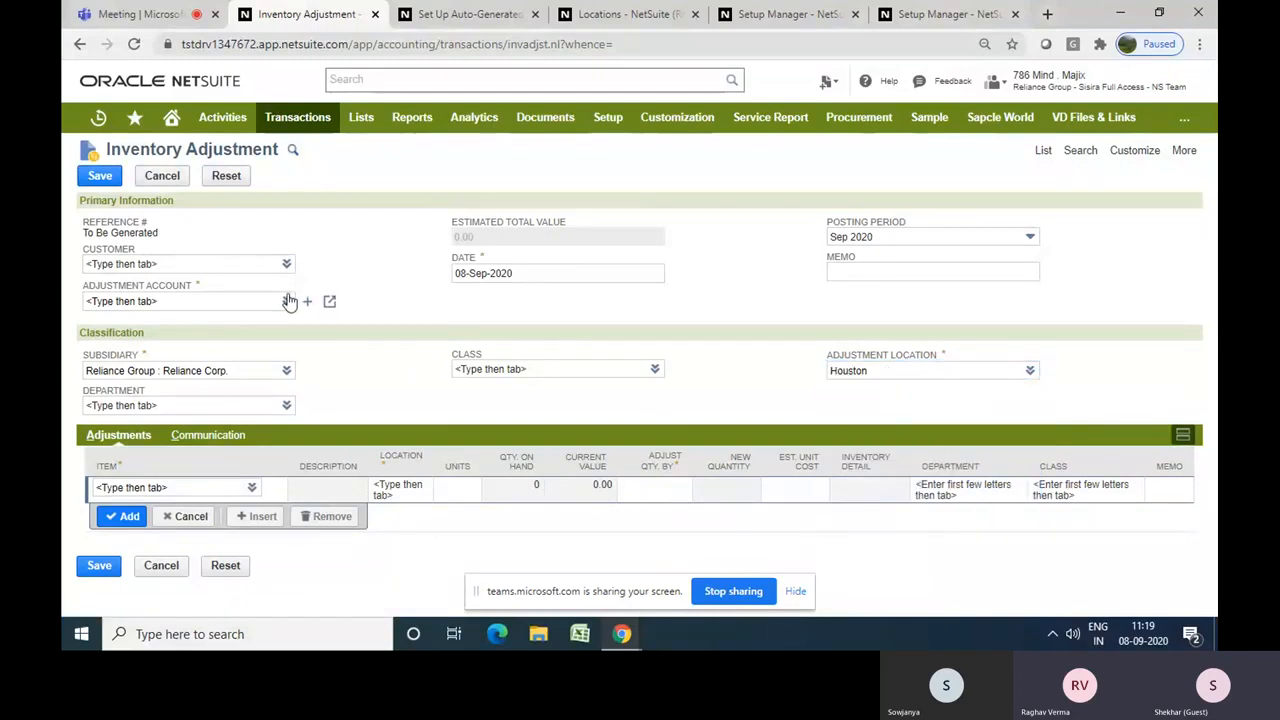
Choose 6264 Telephone Expense : Pager from the 4006 - 6310 account range as the adjustment account
mouse_move(287, 302)
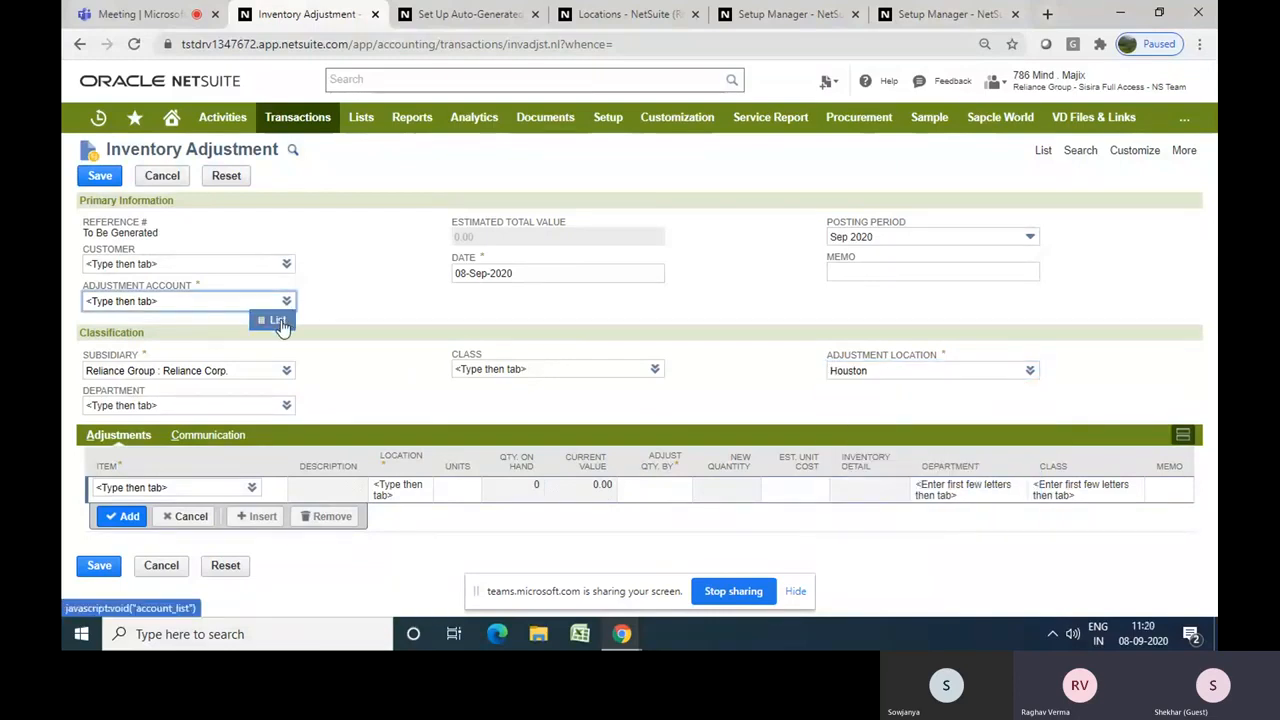
left_click(278, 322)
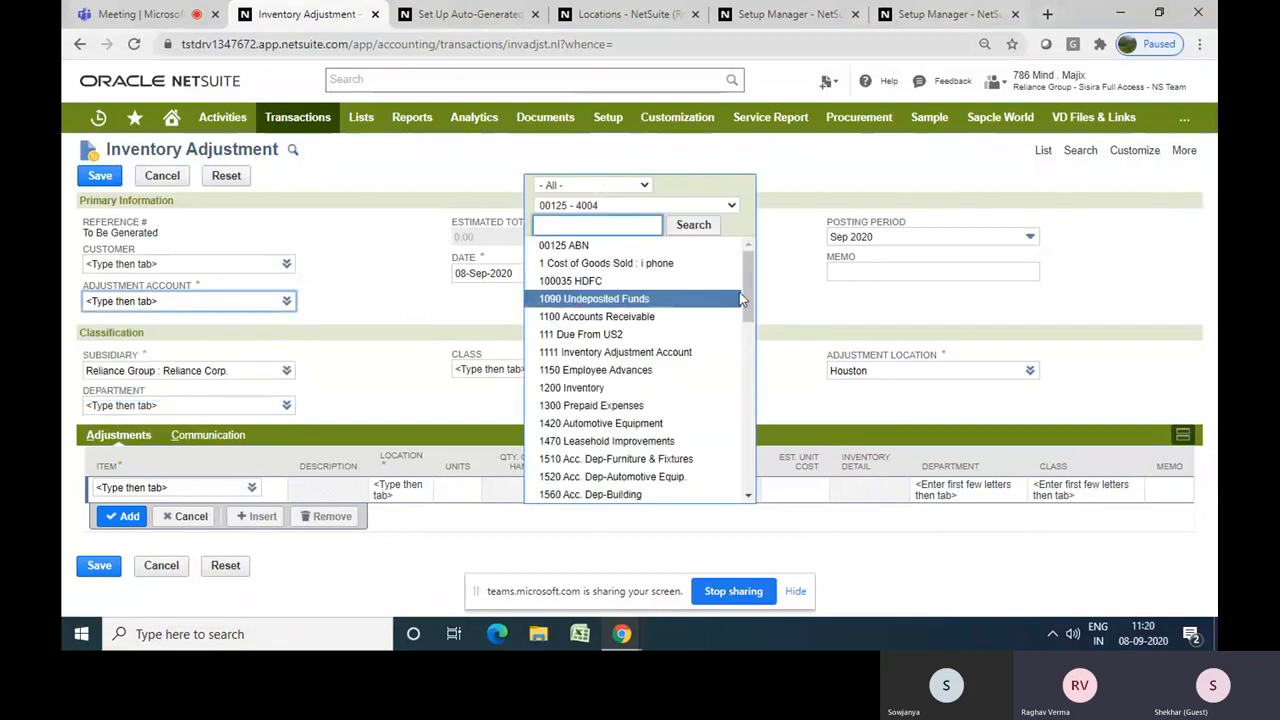
left_click_drag(744, 298, 744, 478)
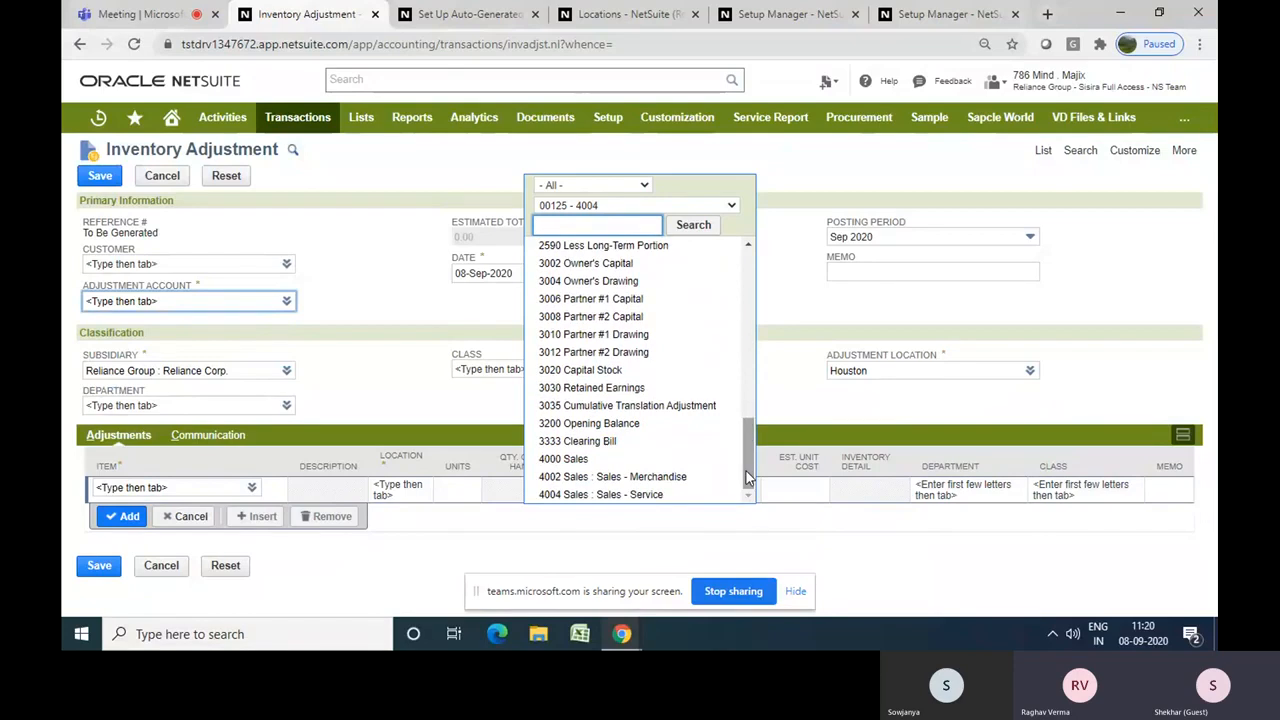
left_click(688, 208)
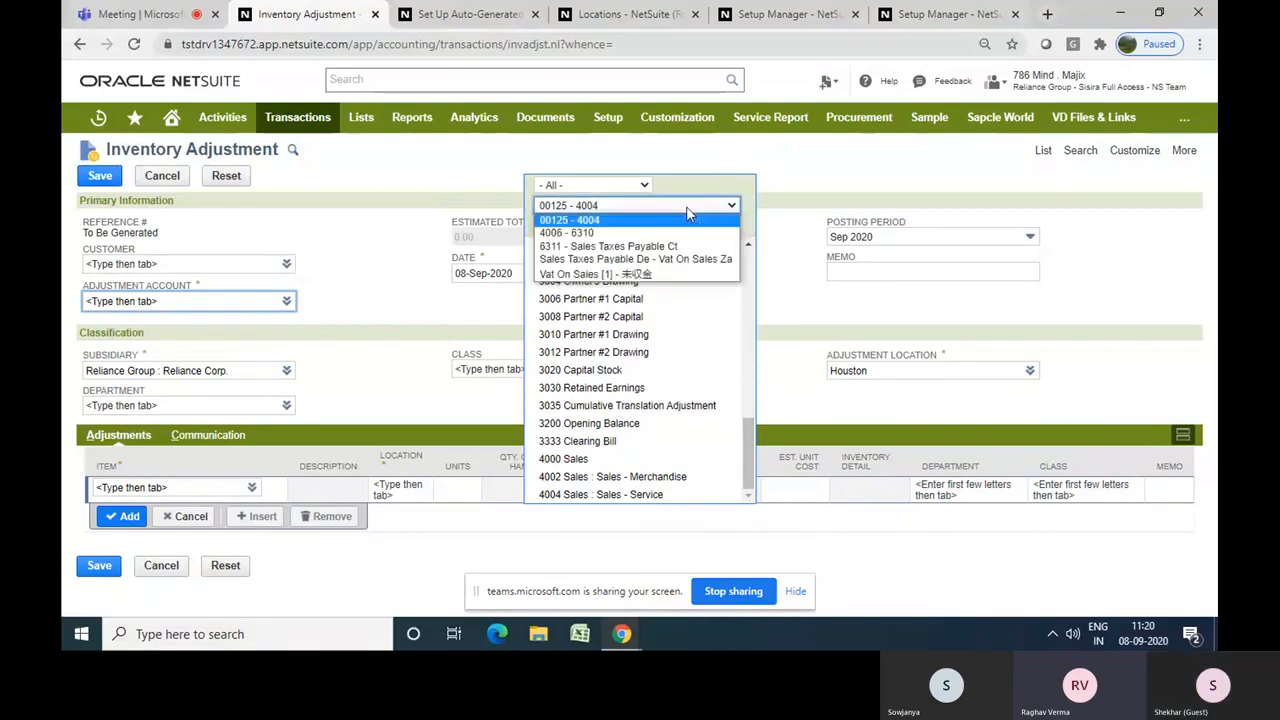
left_click(600, 232)
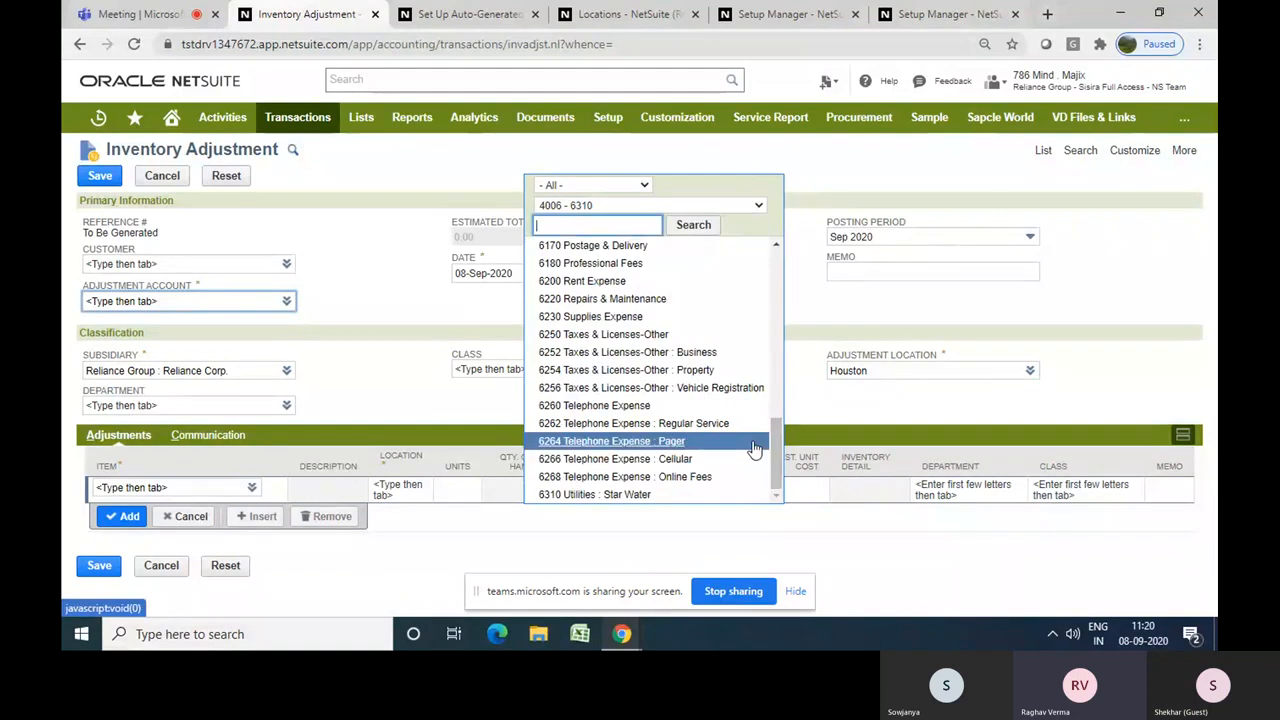
left_click(754, 449)
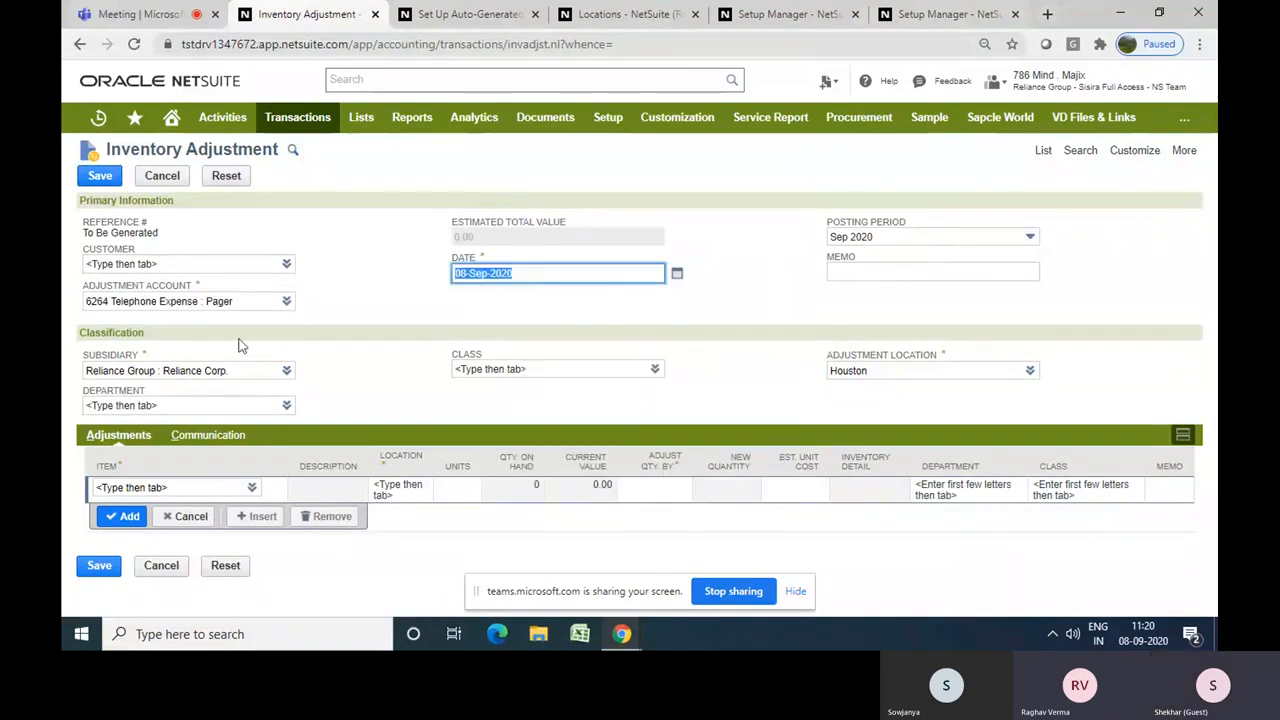
Set the adjustment account to 6001 Special Expense from the 4006 - 6310 account range
left_click(286, 306)
left_click(286, 319)
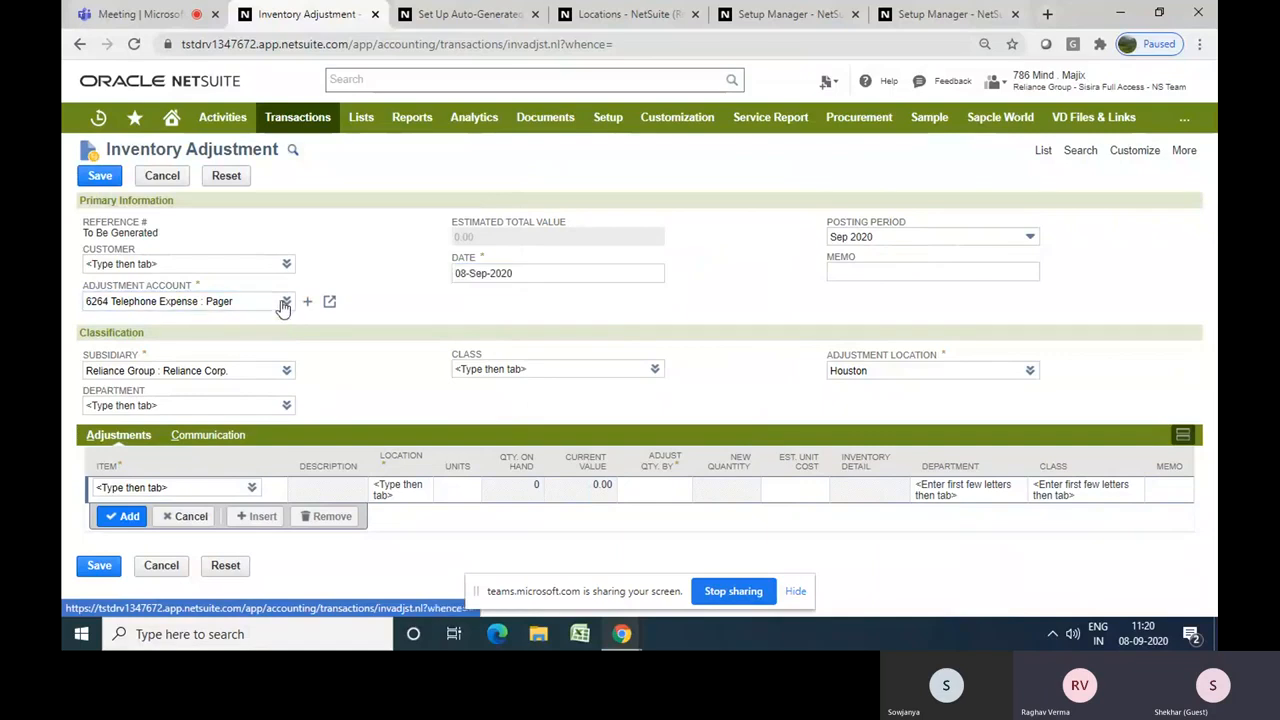
left_click(284, 306)
left_click(283, 318)
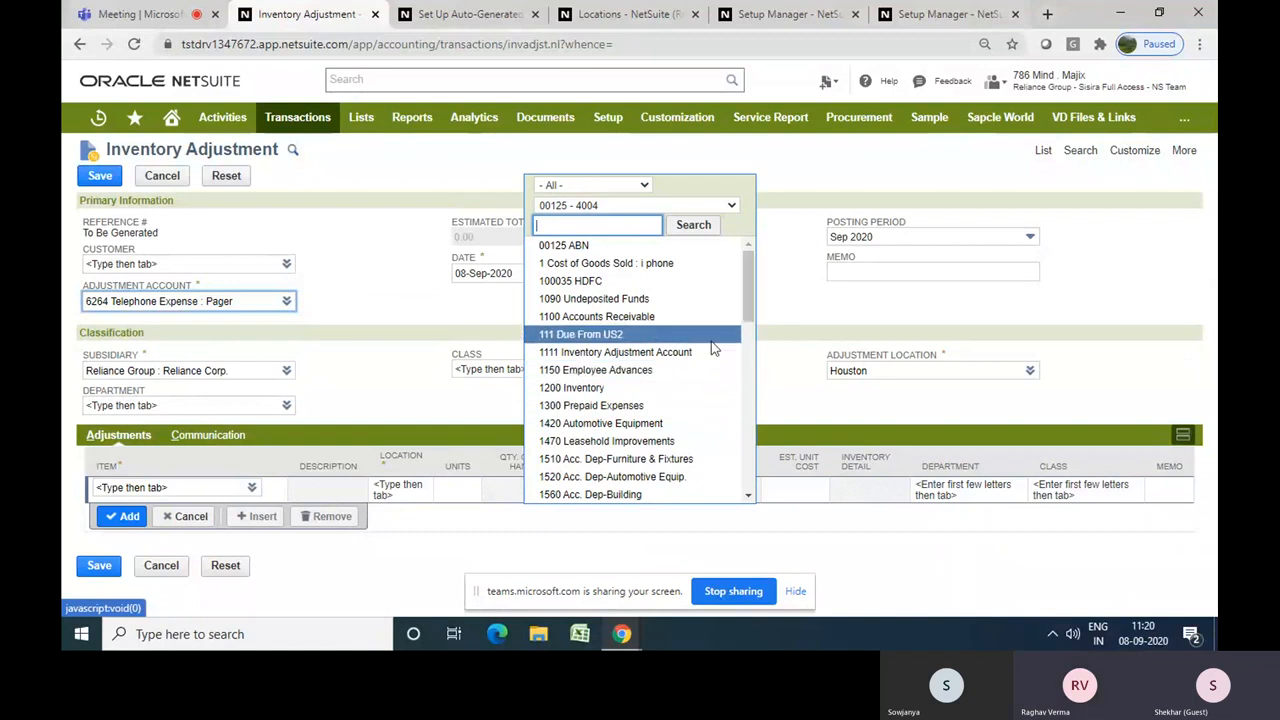
left_click(716, 206)
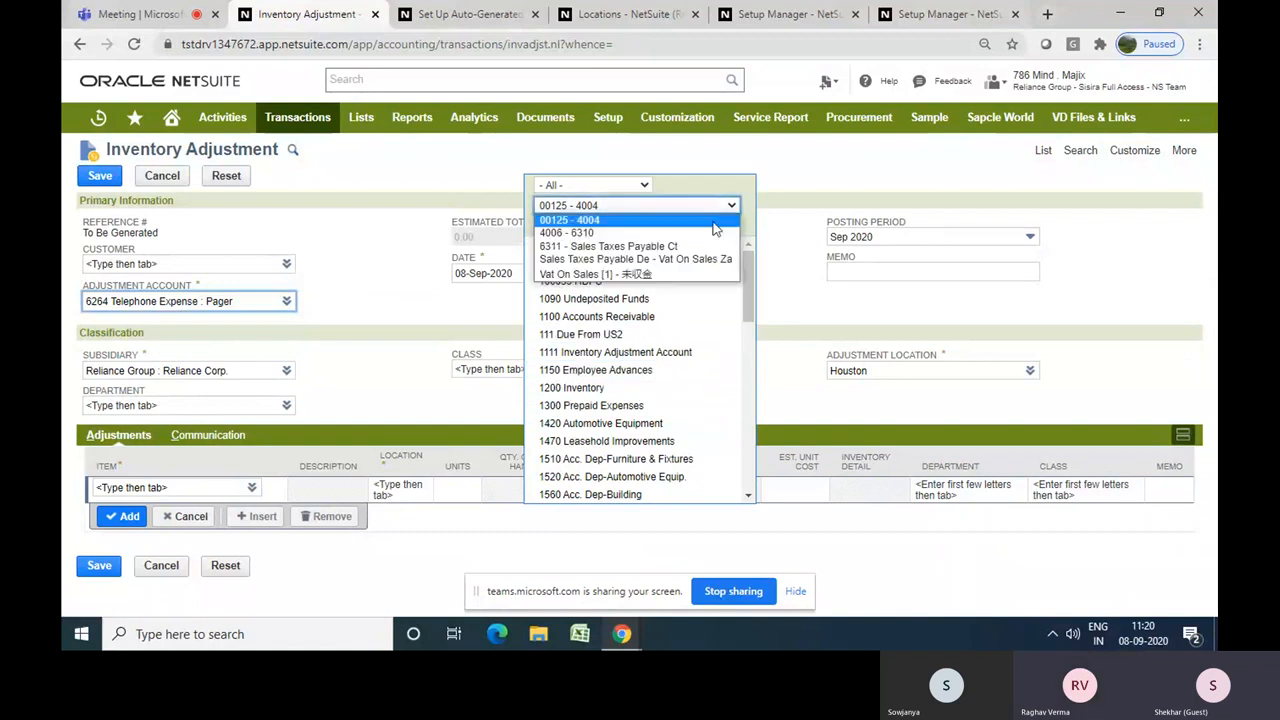
left_click(715, 234)
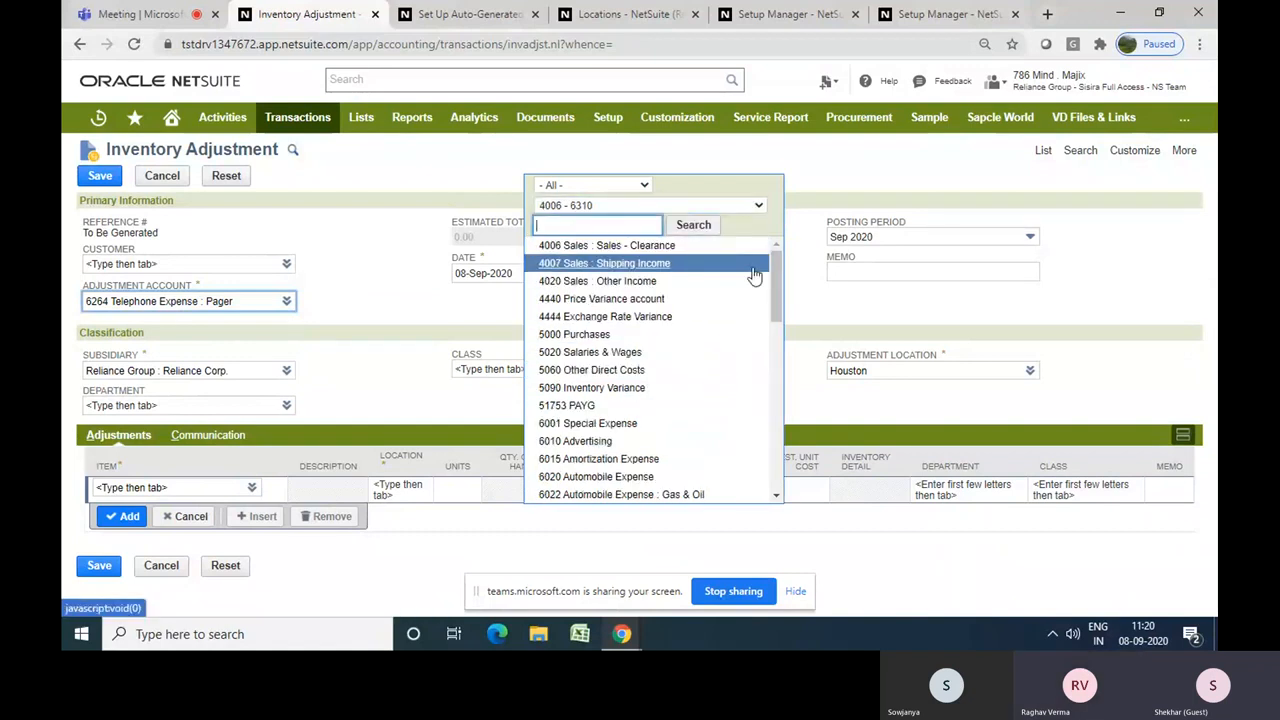
left_click_drag(771, 282, 774, 345)
mouse_move(773, 340)
left_mouse_down()
mouse_move(782, 464)
mouse_move(770, 363)
left_mouse_up()
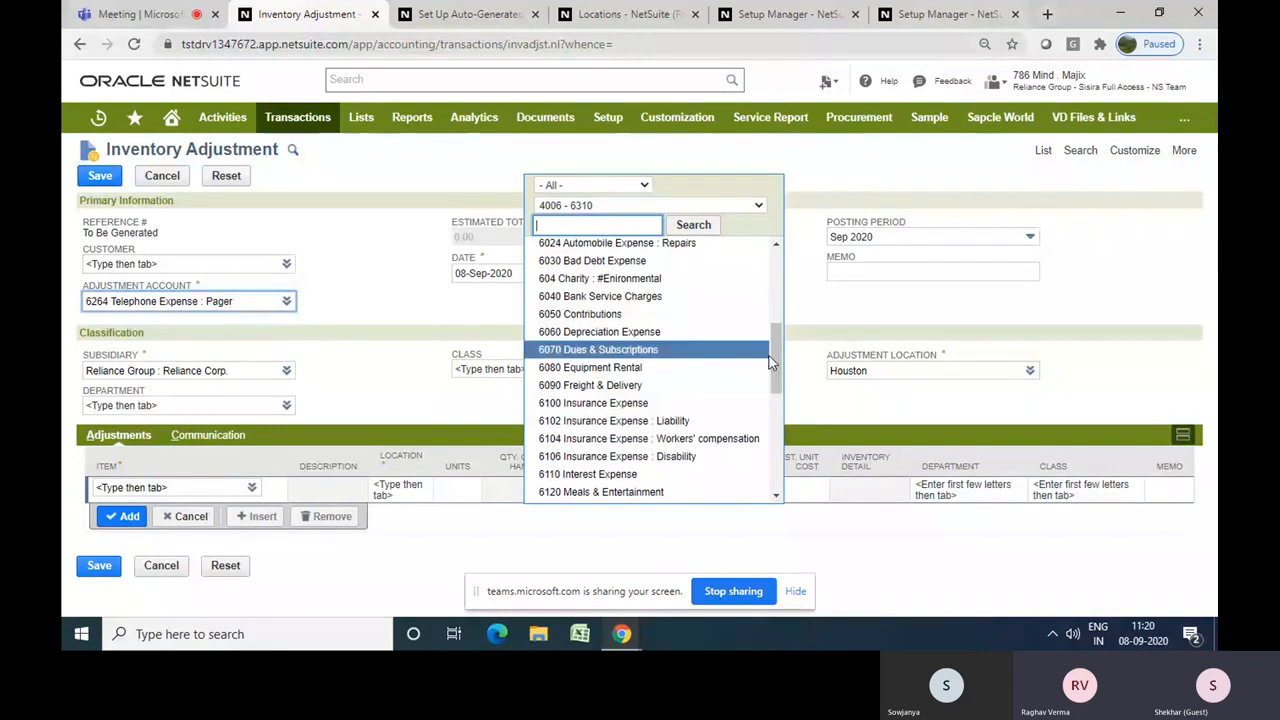
left_click_drag(771, 363, 768, 298)
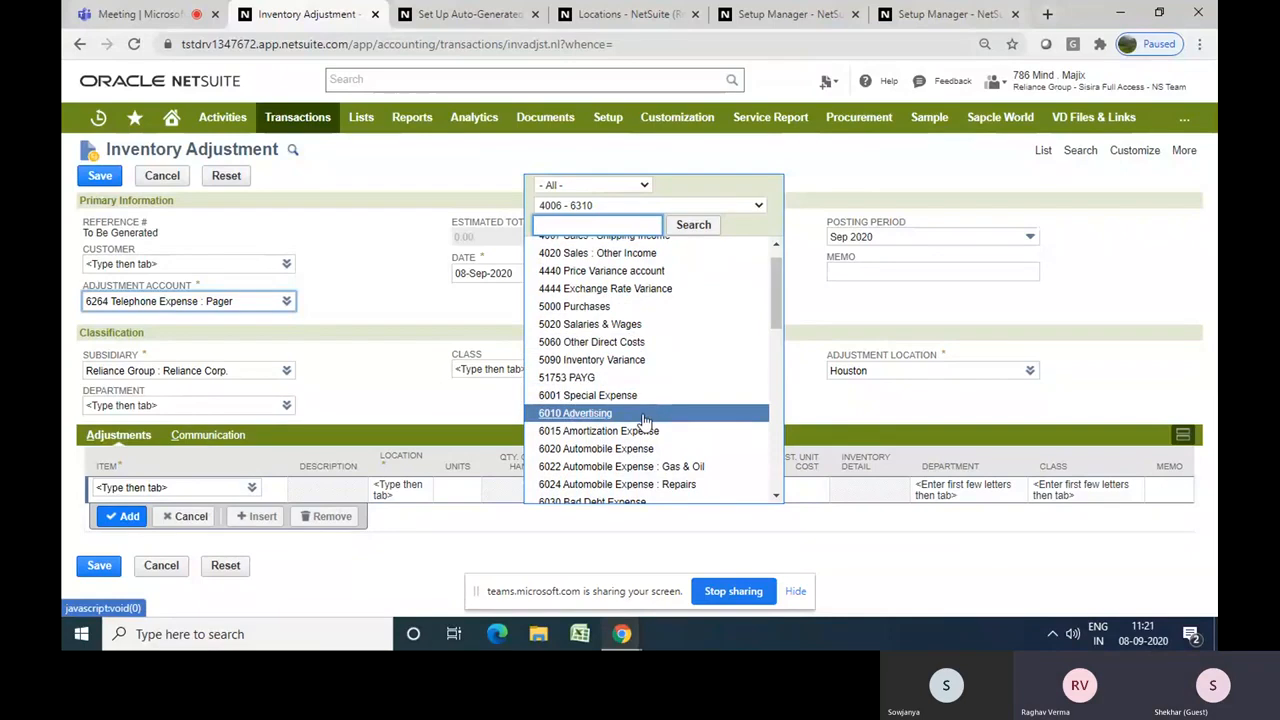
left_click(617, 396)
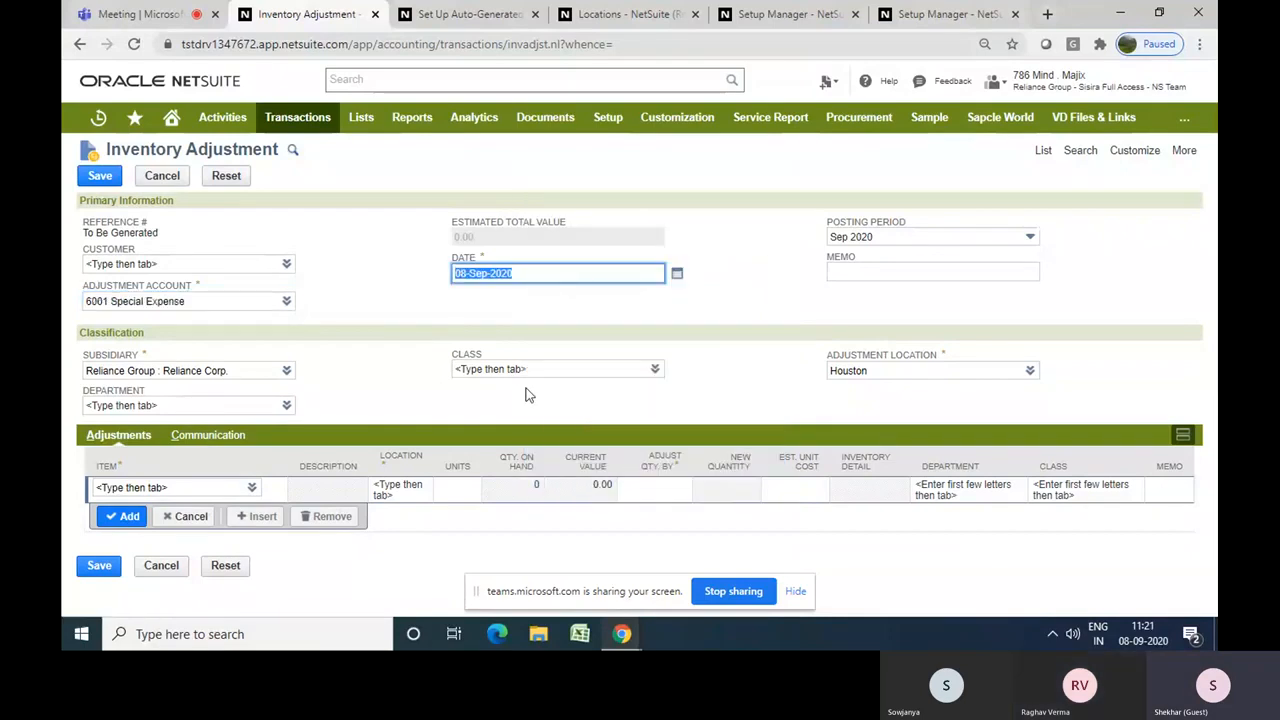
Pick 1907 Lot Inventory Item as the item on the first adjustment line
left_click(234, 487)
left_click(250, 490)
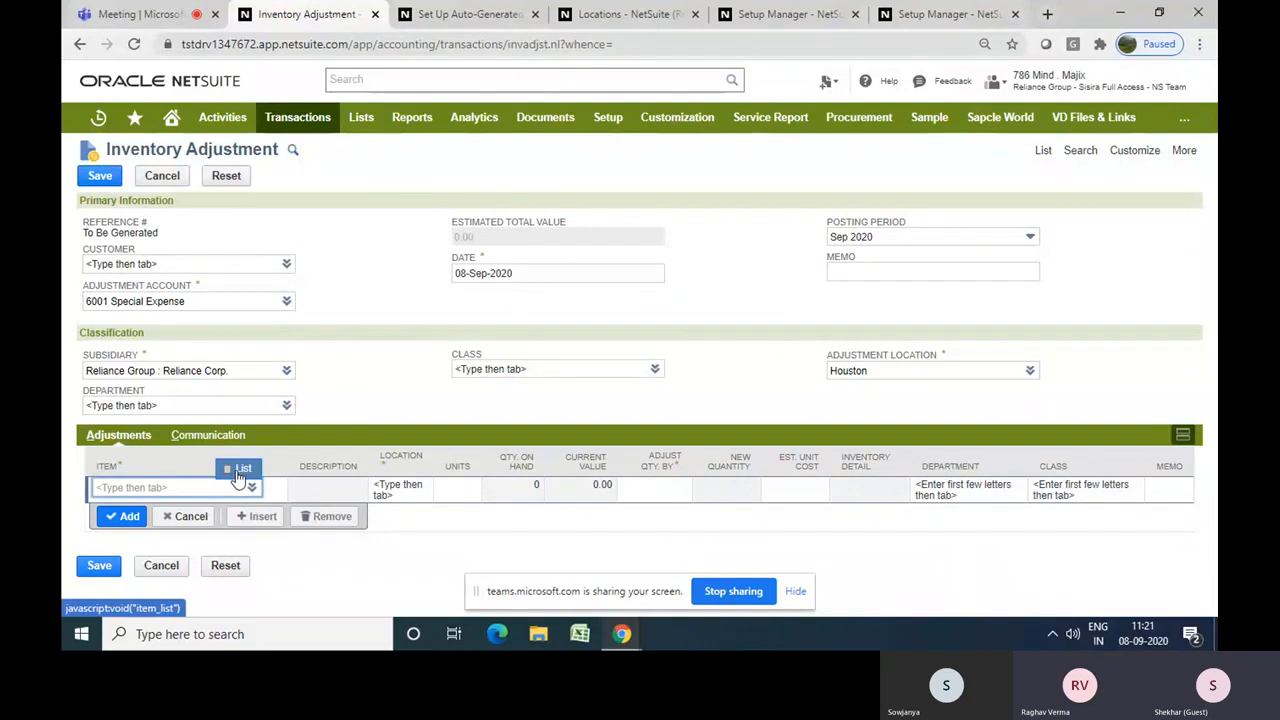
left_click(238, 468)
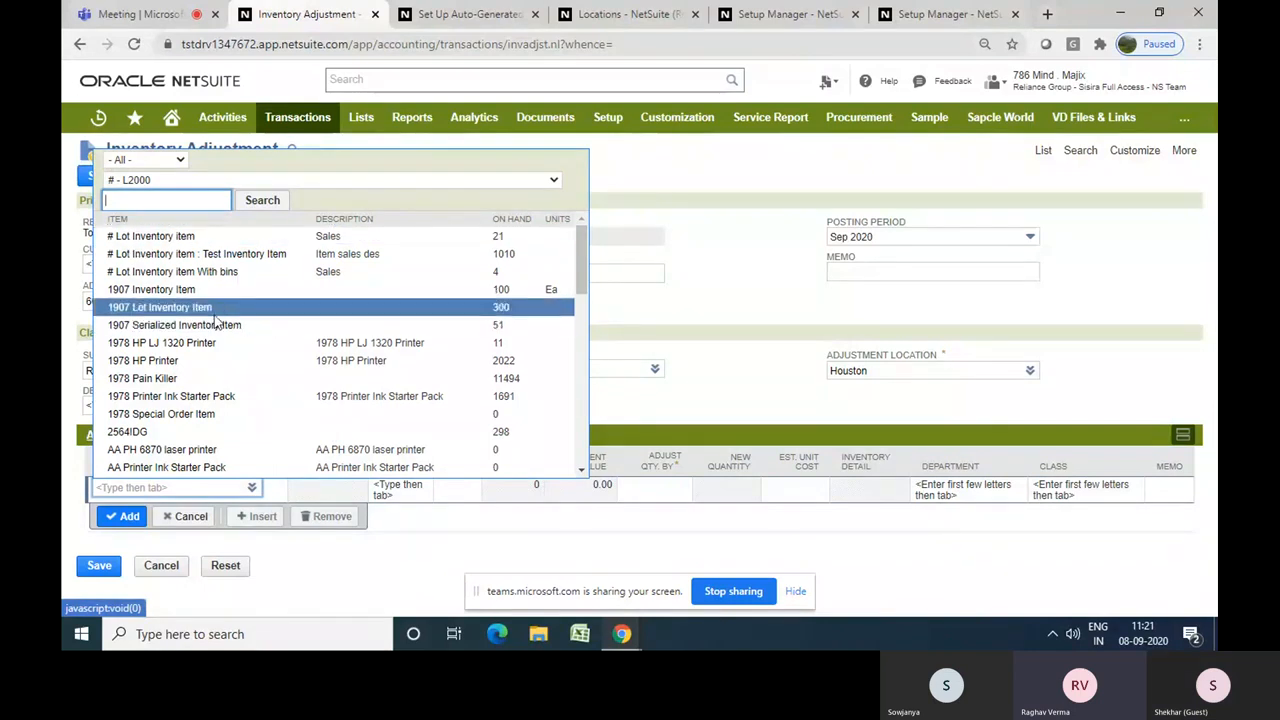
left_click(174, 310)
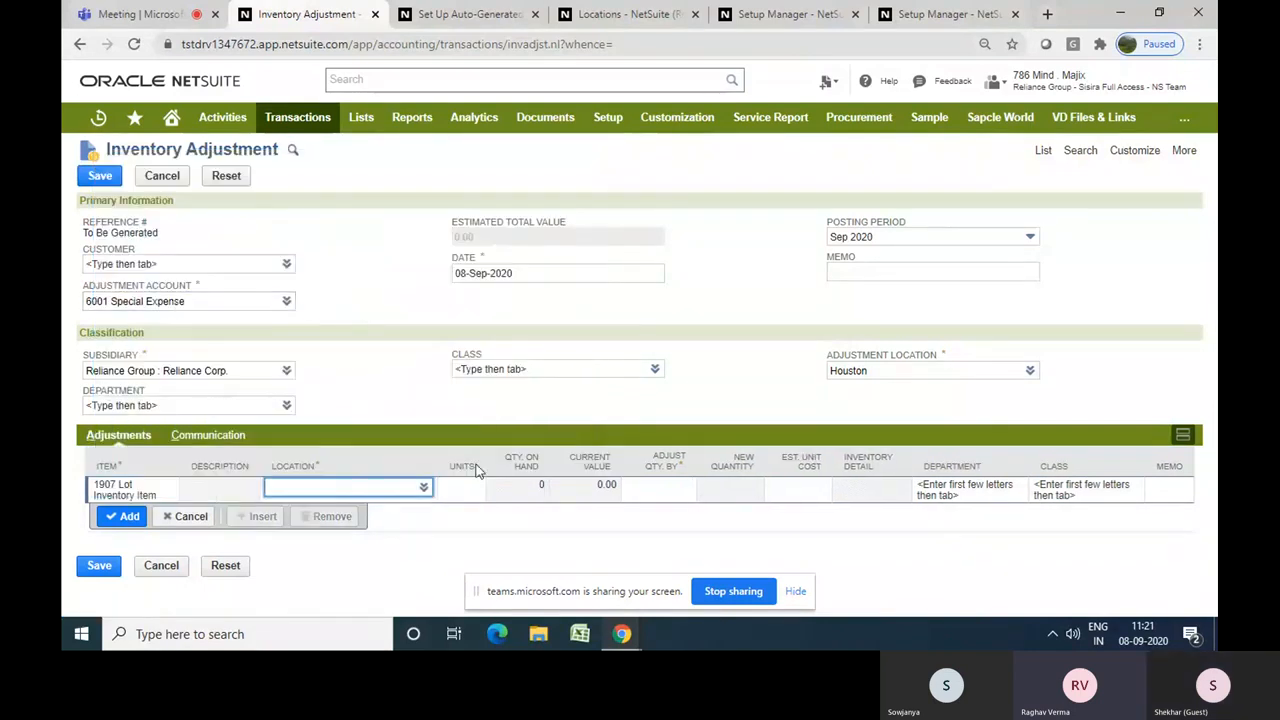
Set the item line's location to Houston and its quantity adjustment to 100
left_click(643, 495)
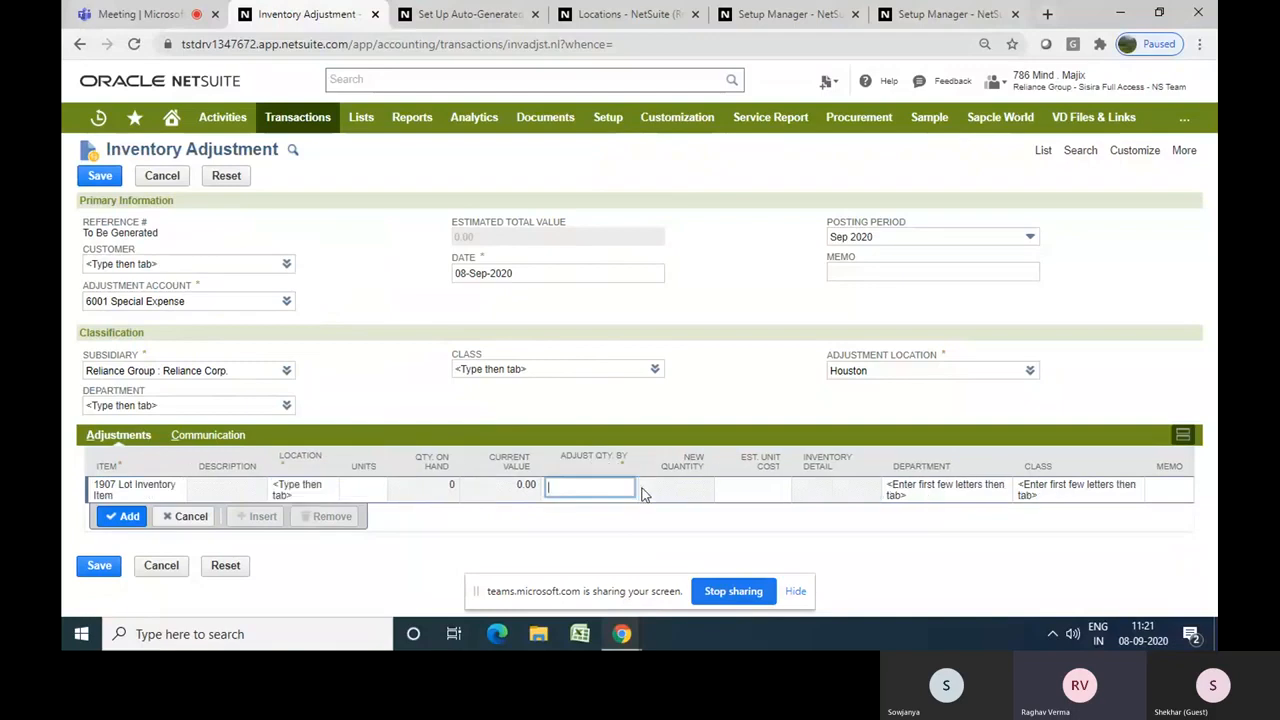
left_click(268, 490)
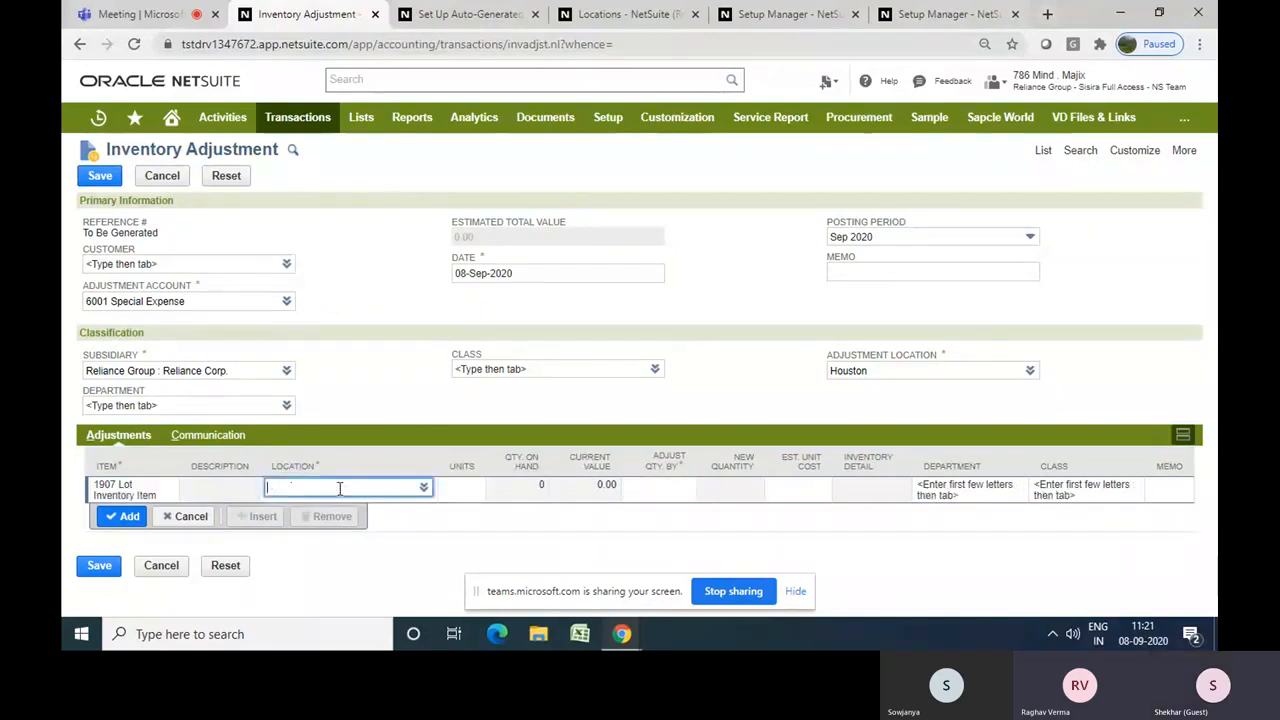
mouse_move(421, 487)
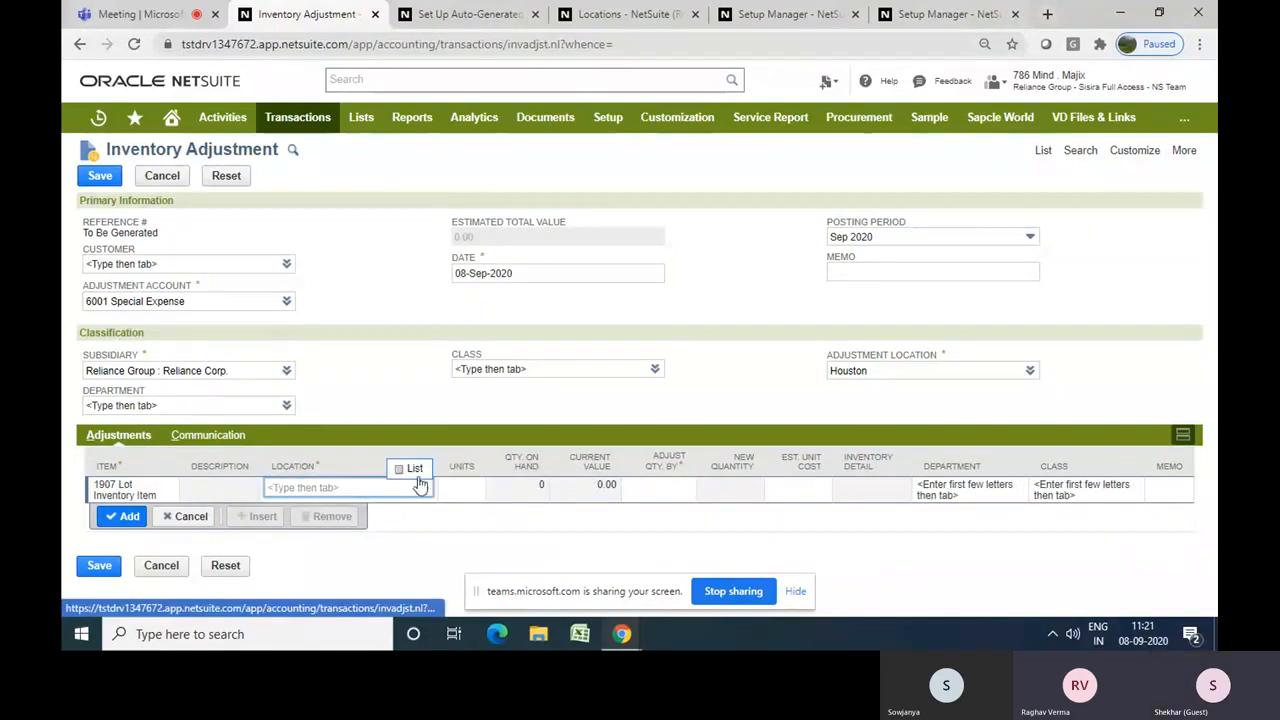
left_click(413, 470)
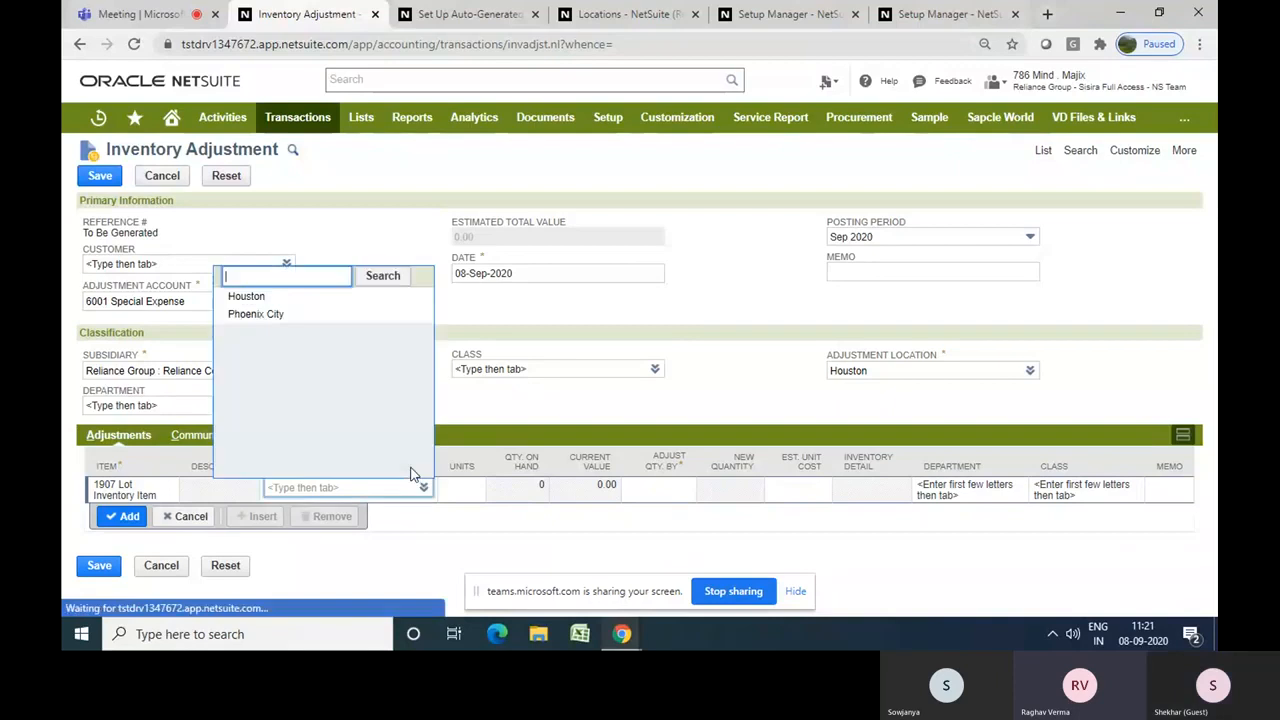
left_click(250, 298)
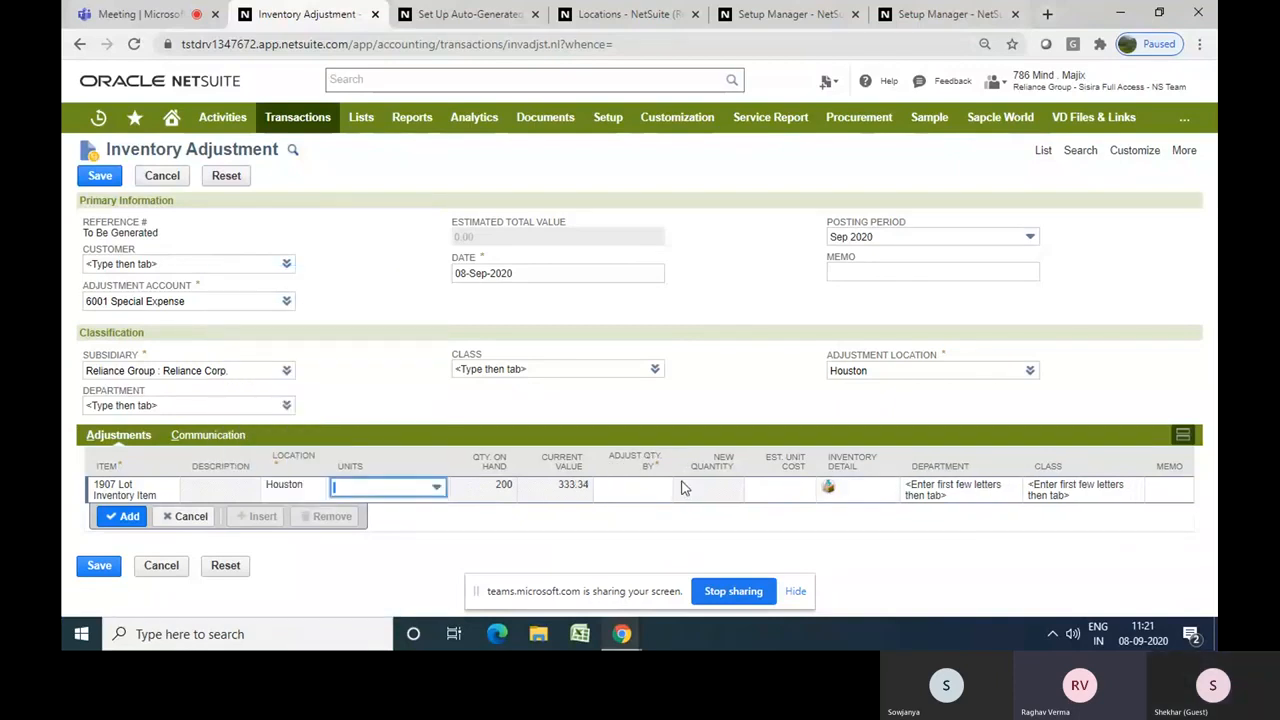
left_click(645, 495)
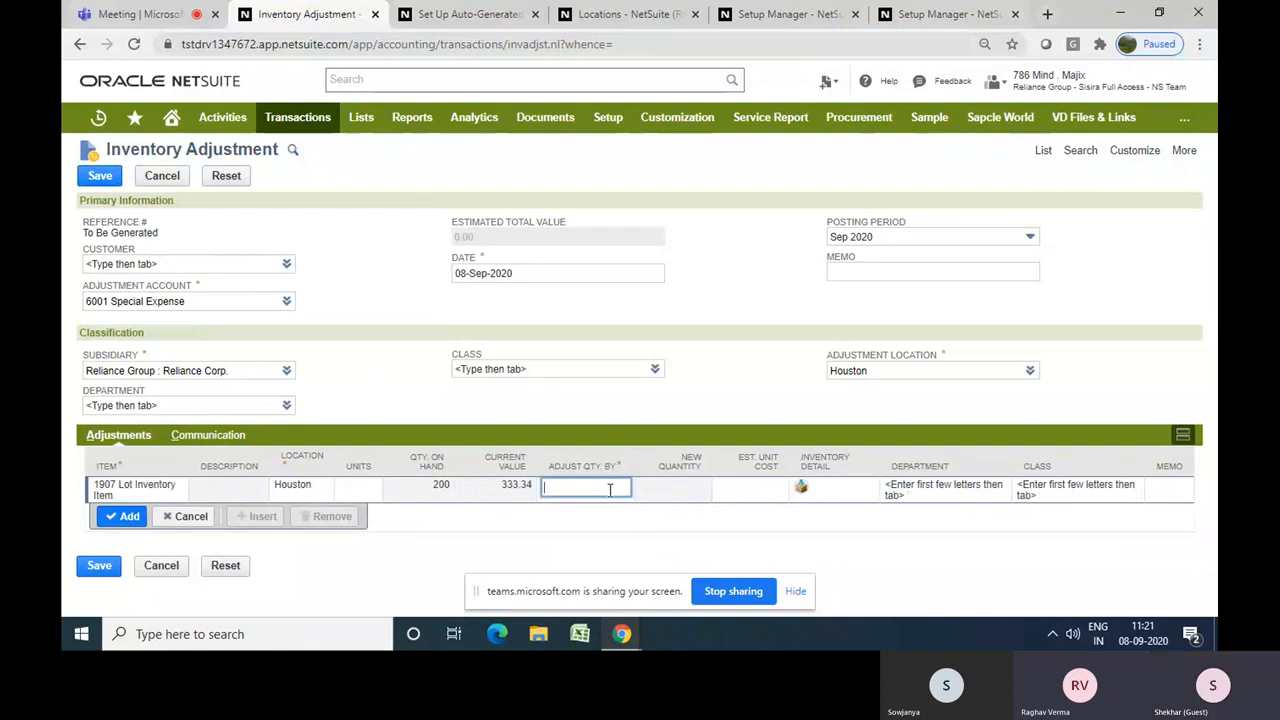
type("5")
left_click(757, 526)
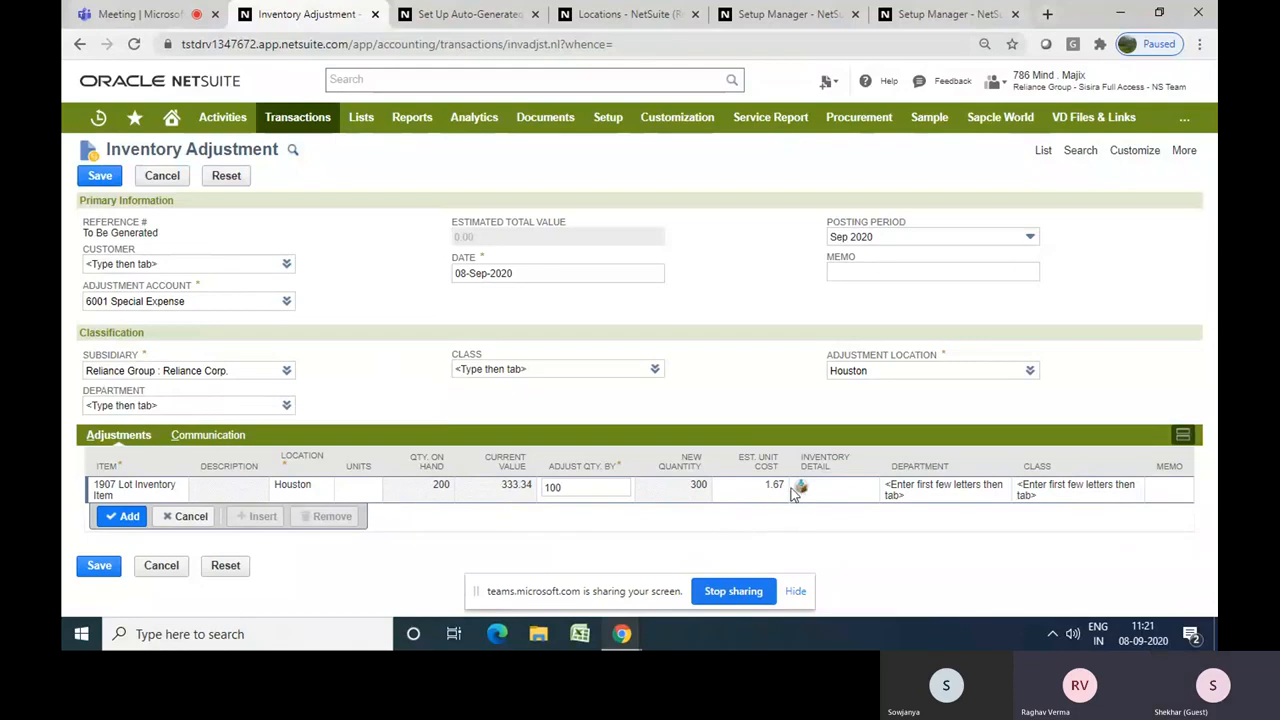
Add lot number ABC with quantity 100 to the item line's inventory detail
left_click(800, 487)
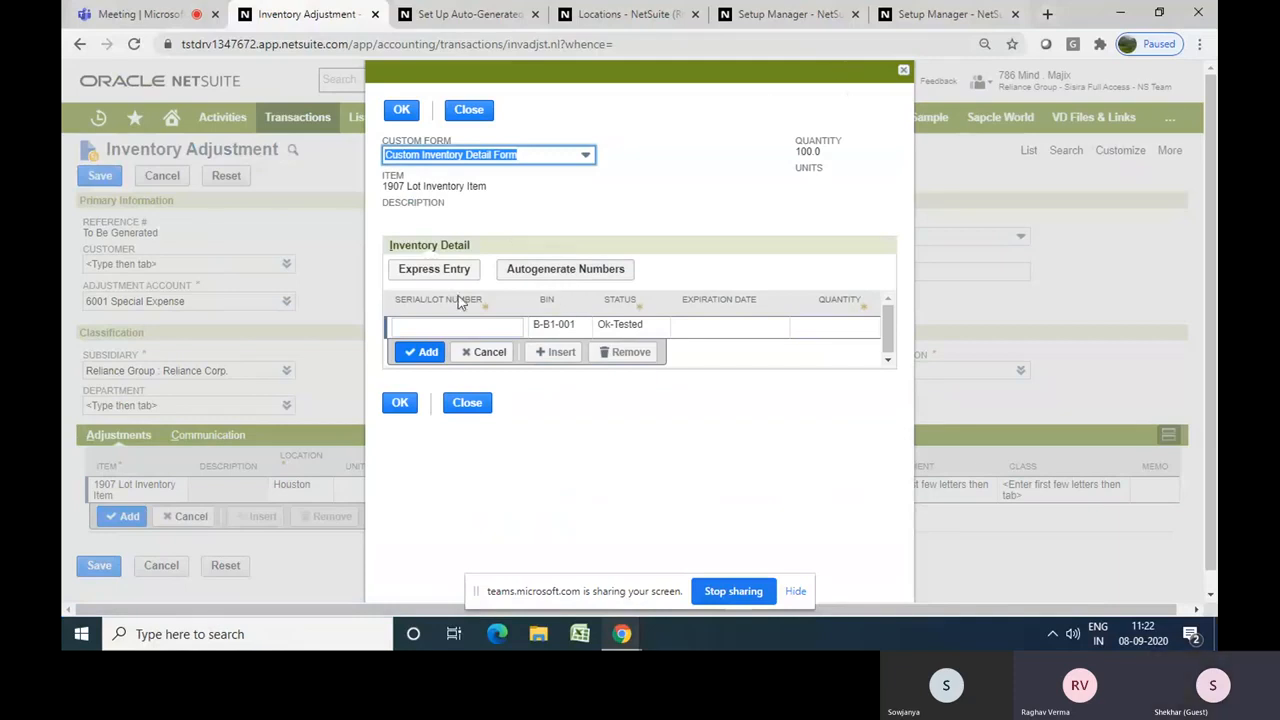
left_click(455, 324)
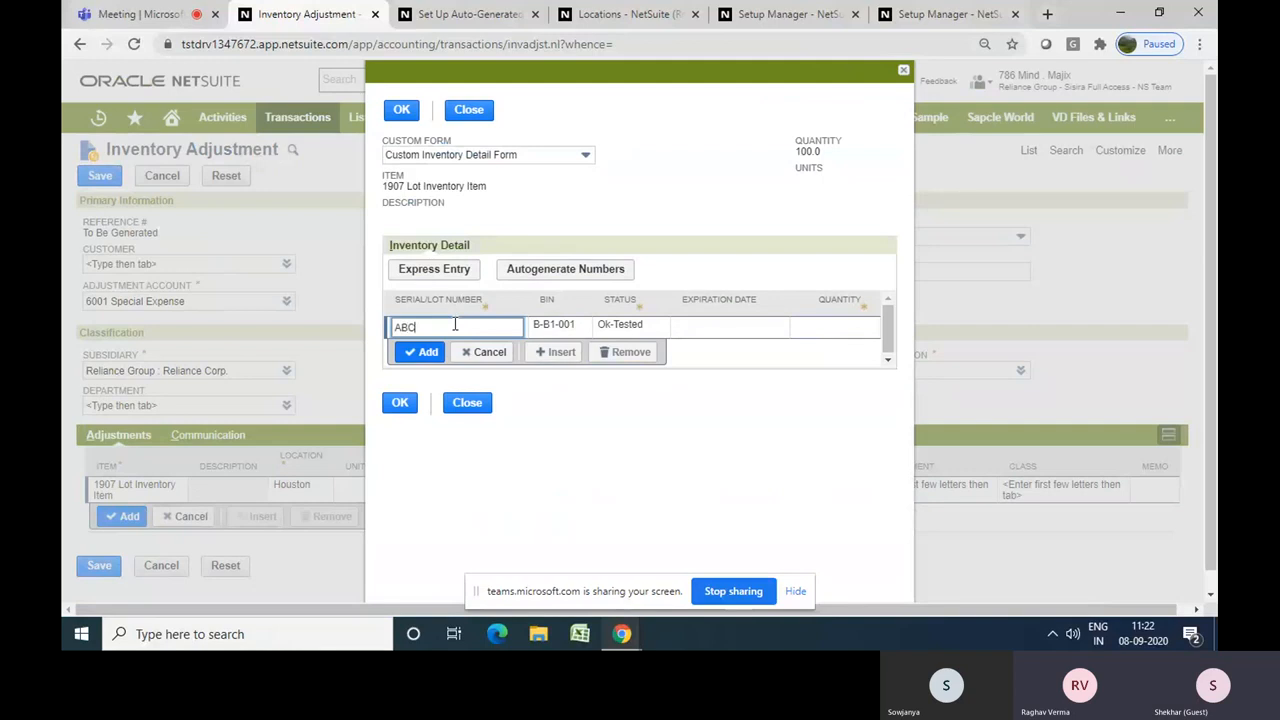
left_click(818, 330)
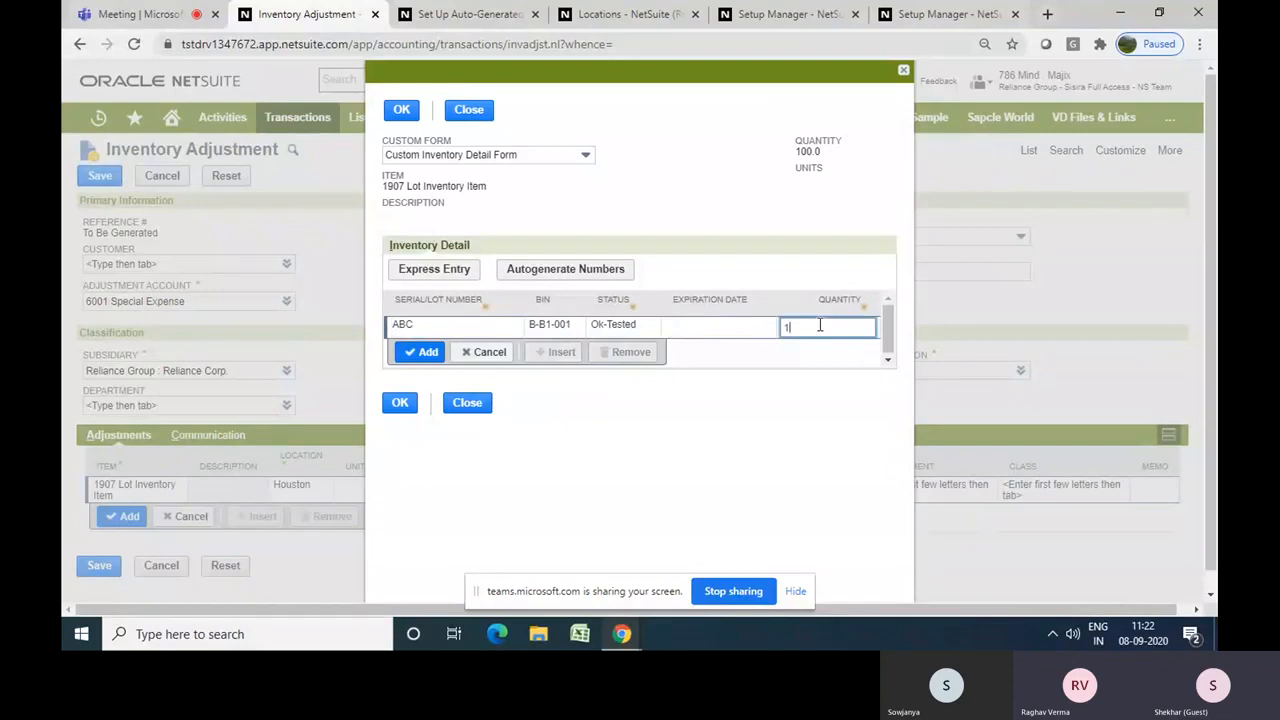
left_click(428, 352)
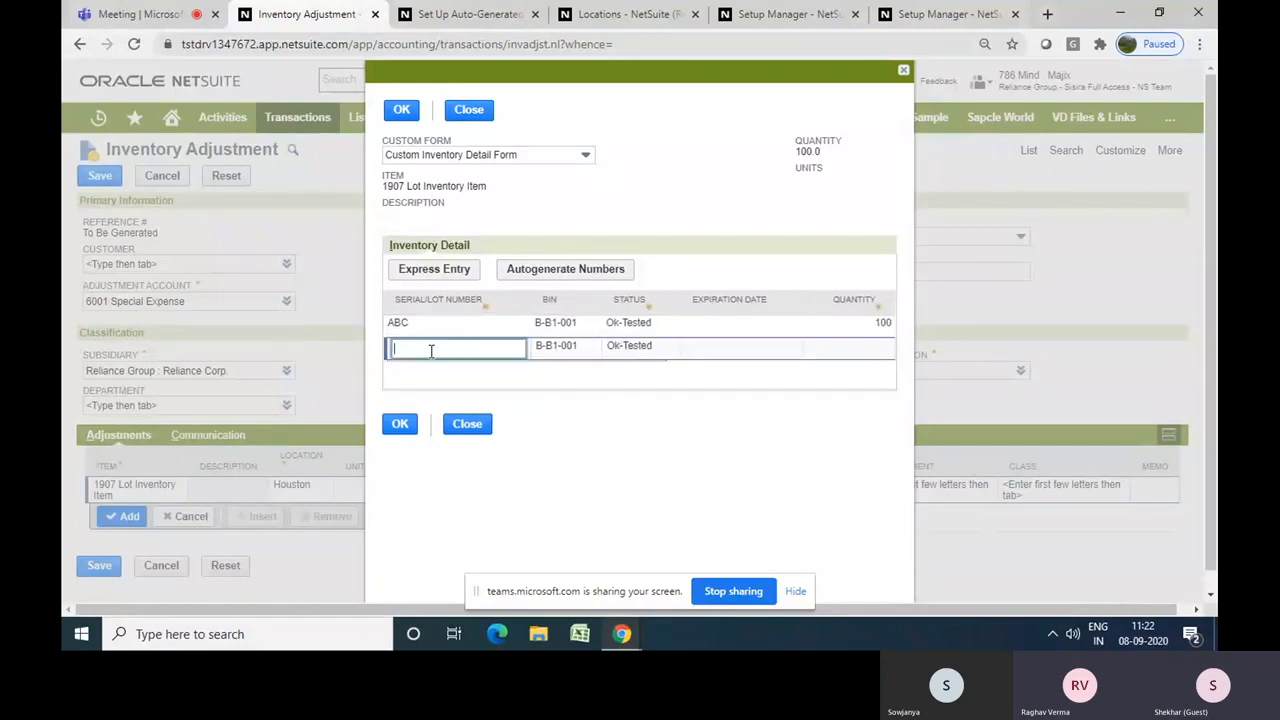
Accept the inventory detail, set the lot item line's estimated unit cost to 10, and save the inventory adjustment
left_click(400, 109)
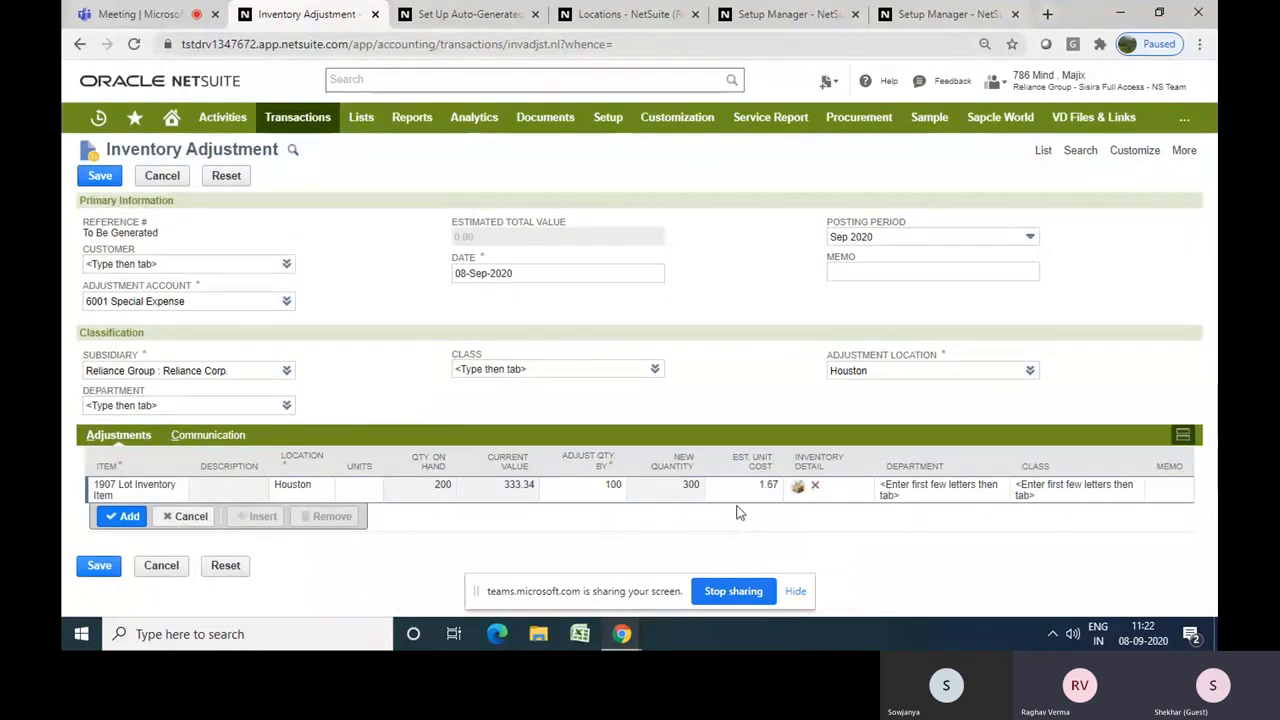
left_click(760, 496)
type("1")
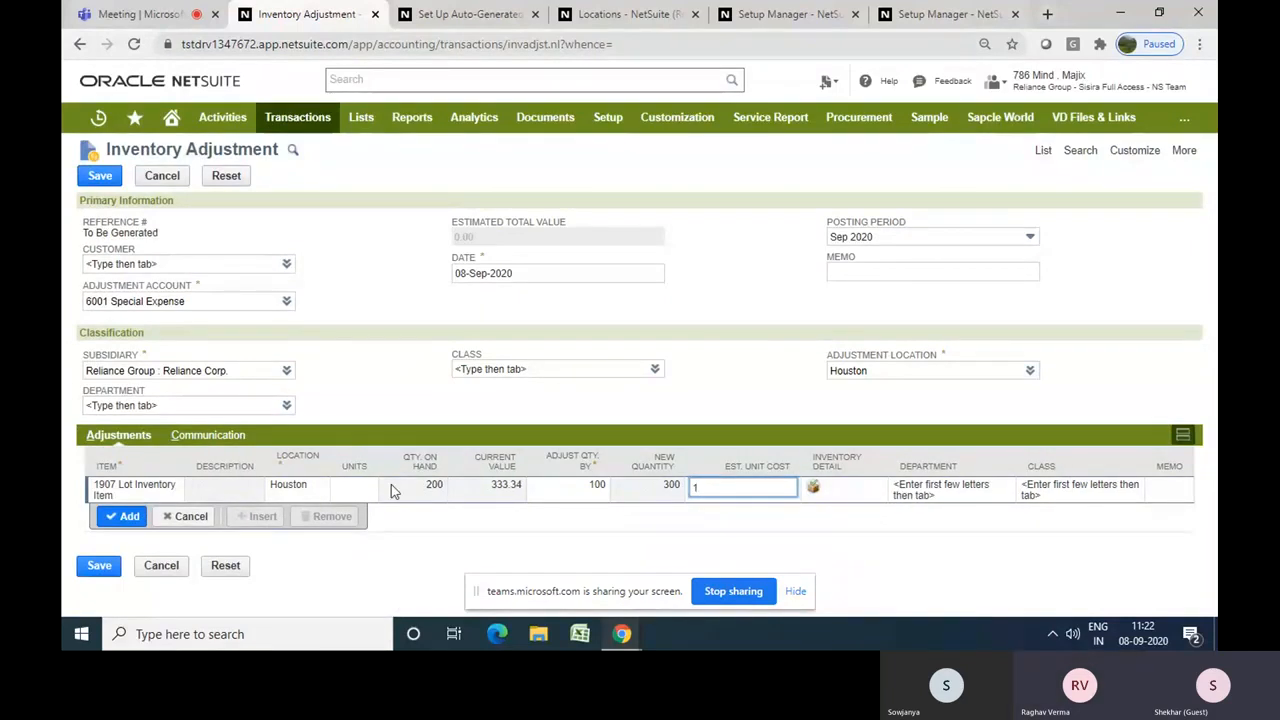
type("0")
left_click(125, 516)
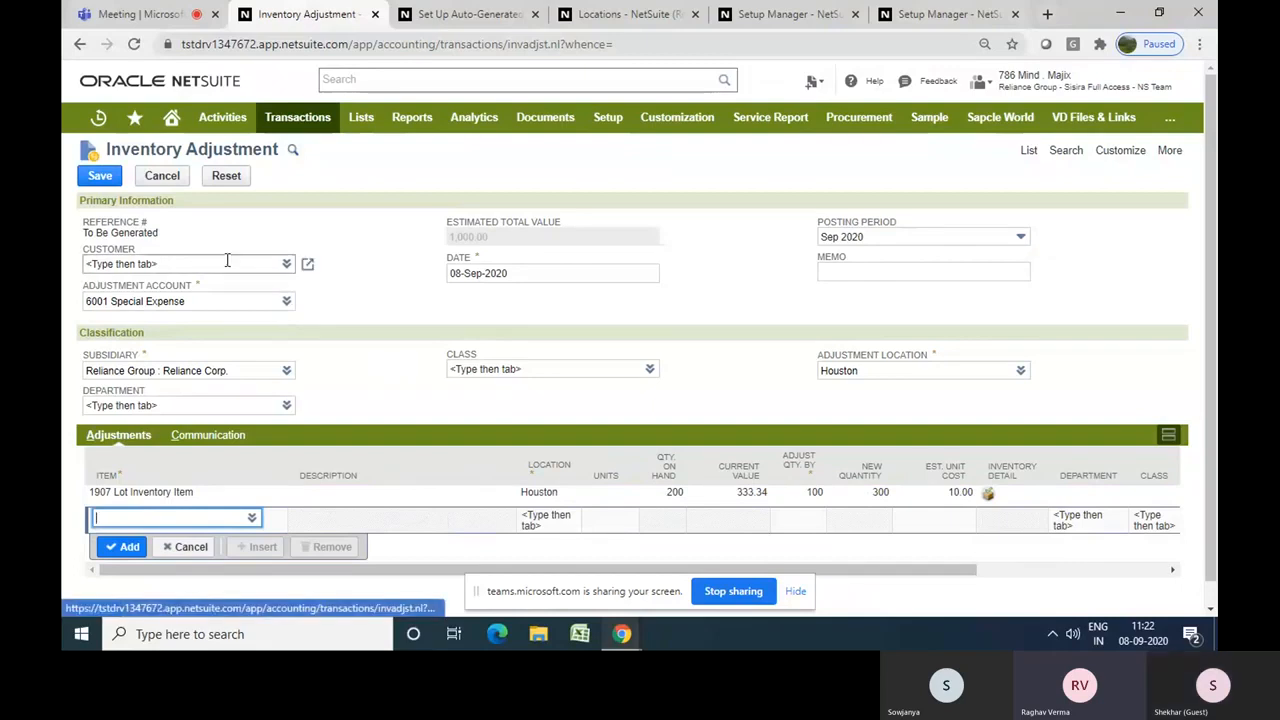
left_click(97, 178)
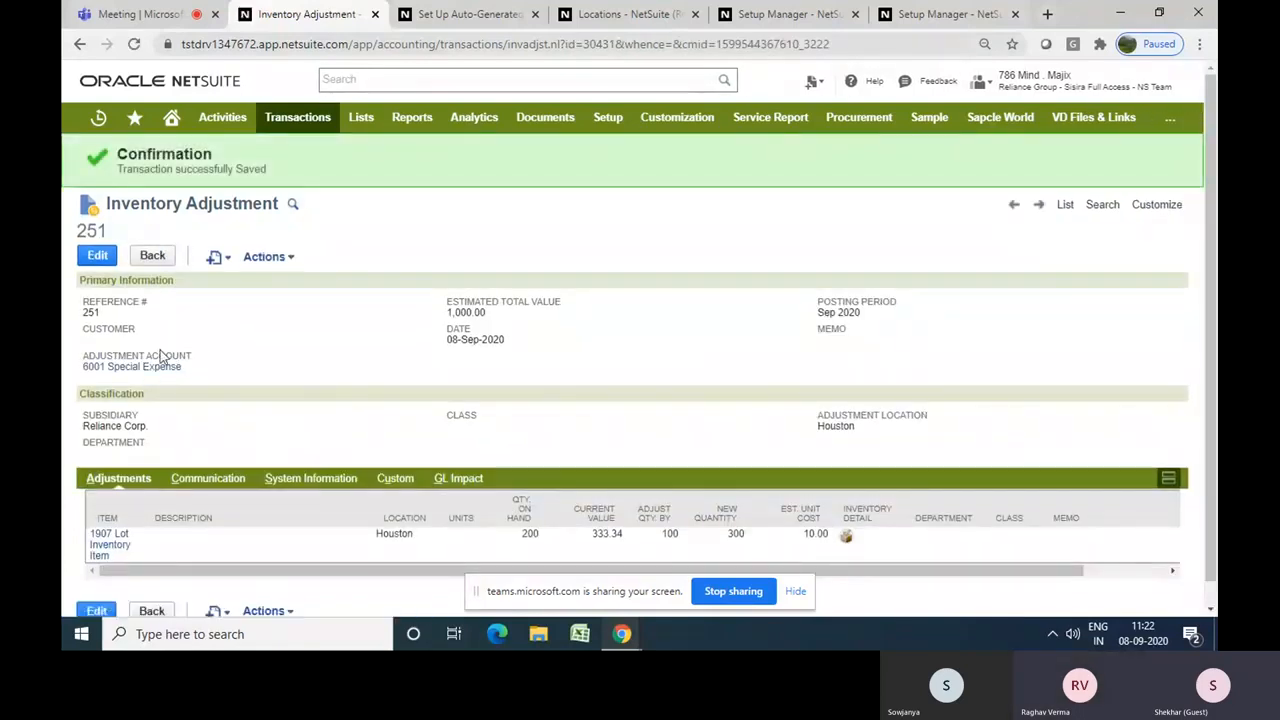
Open the saved adjustment's GL impact and examine the debit and credit amounts for 6001 Special Expense and 1200 Inventory
mouse_move(266, 256)
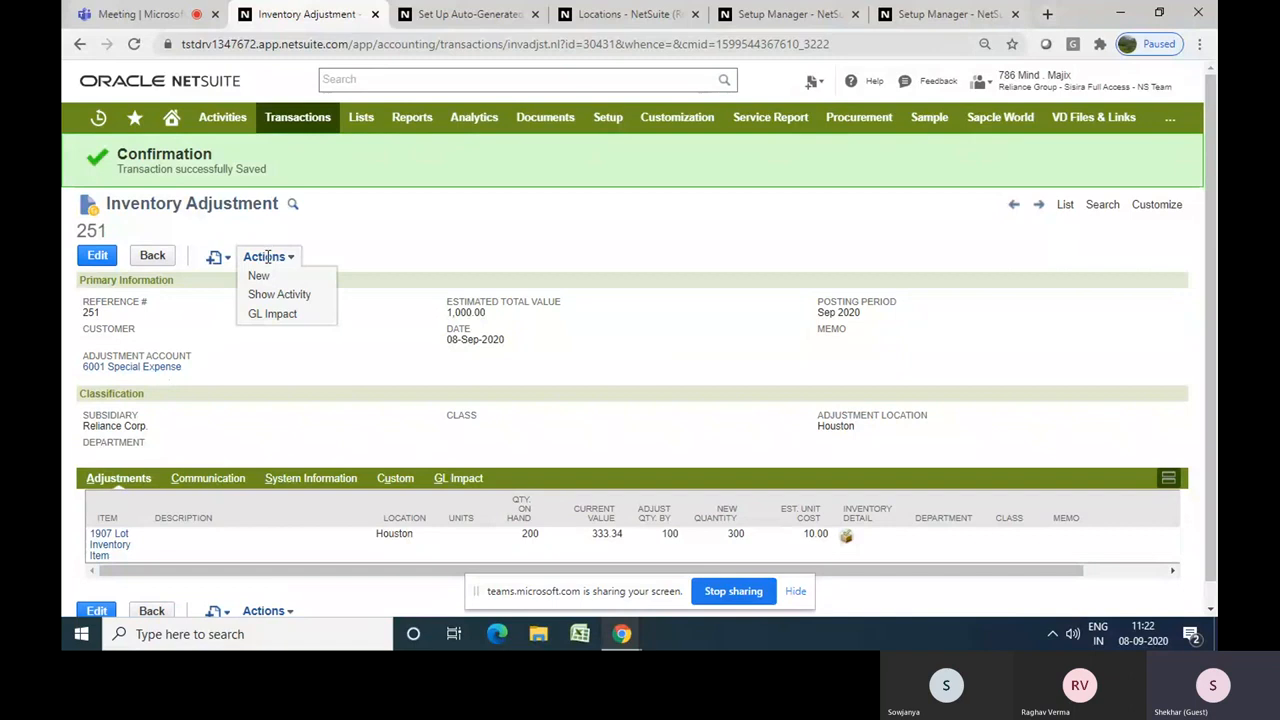
left_click(274, 314)
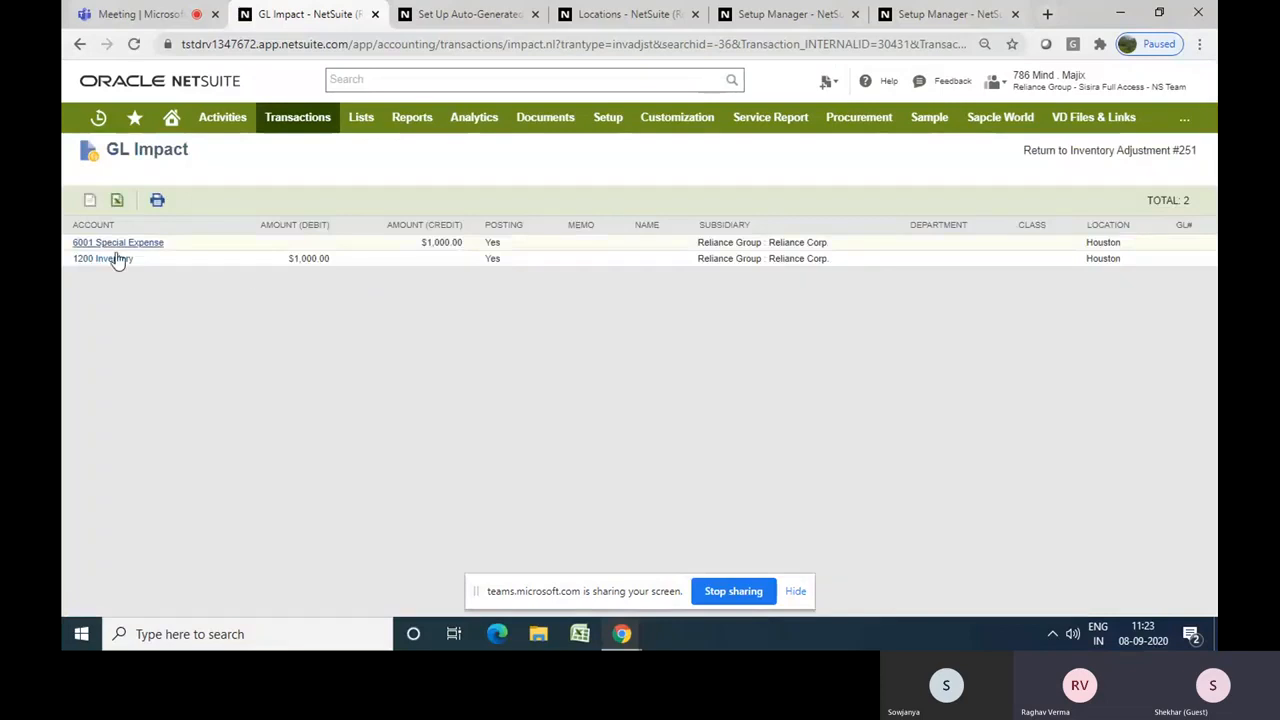
left_click_drag(170, 244, 70, 247)
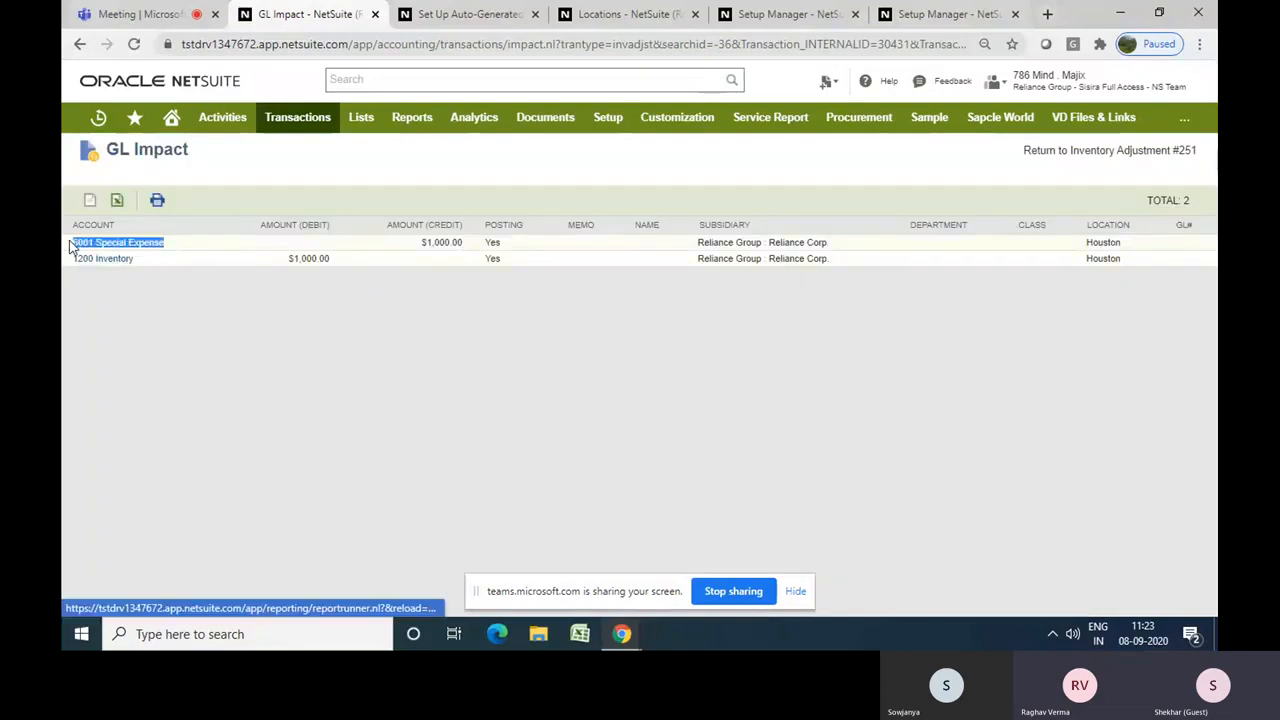
left_click_drag(468, 247, 423, 249)
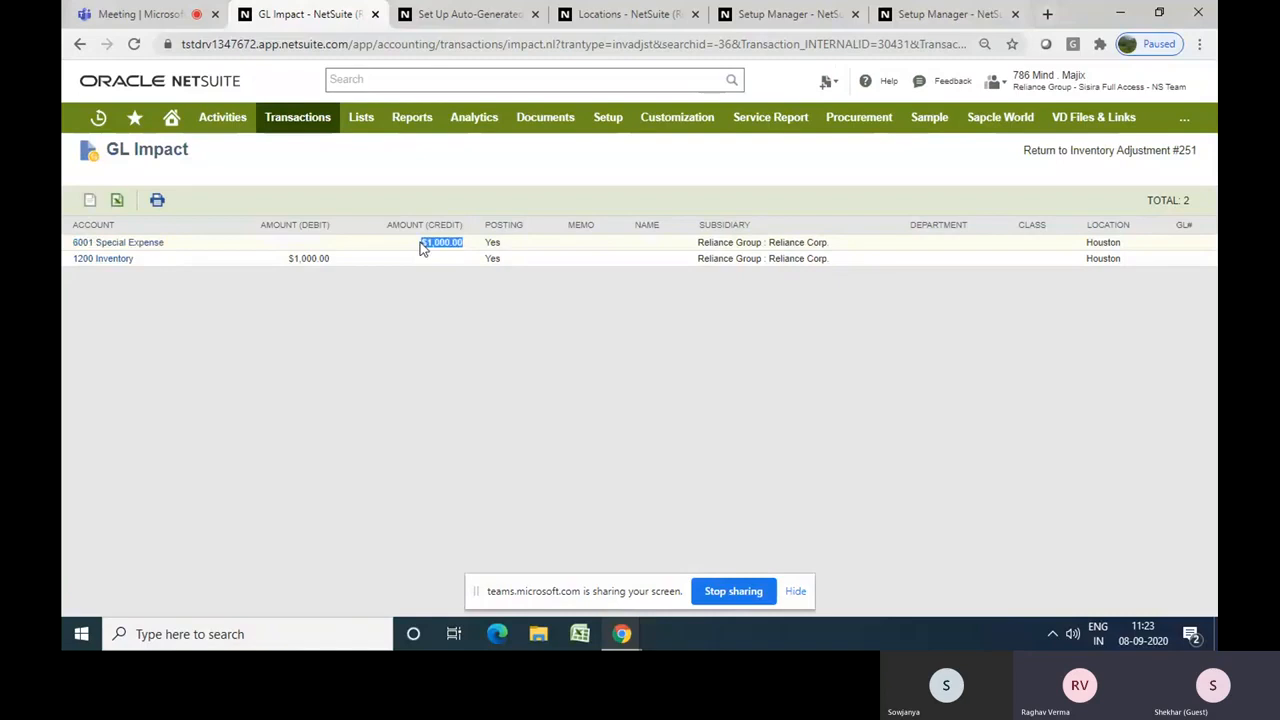
left_click(338, 261)
left_click_drag(330, 258, 287, 260)
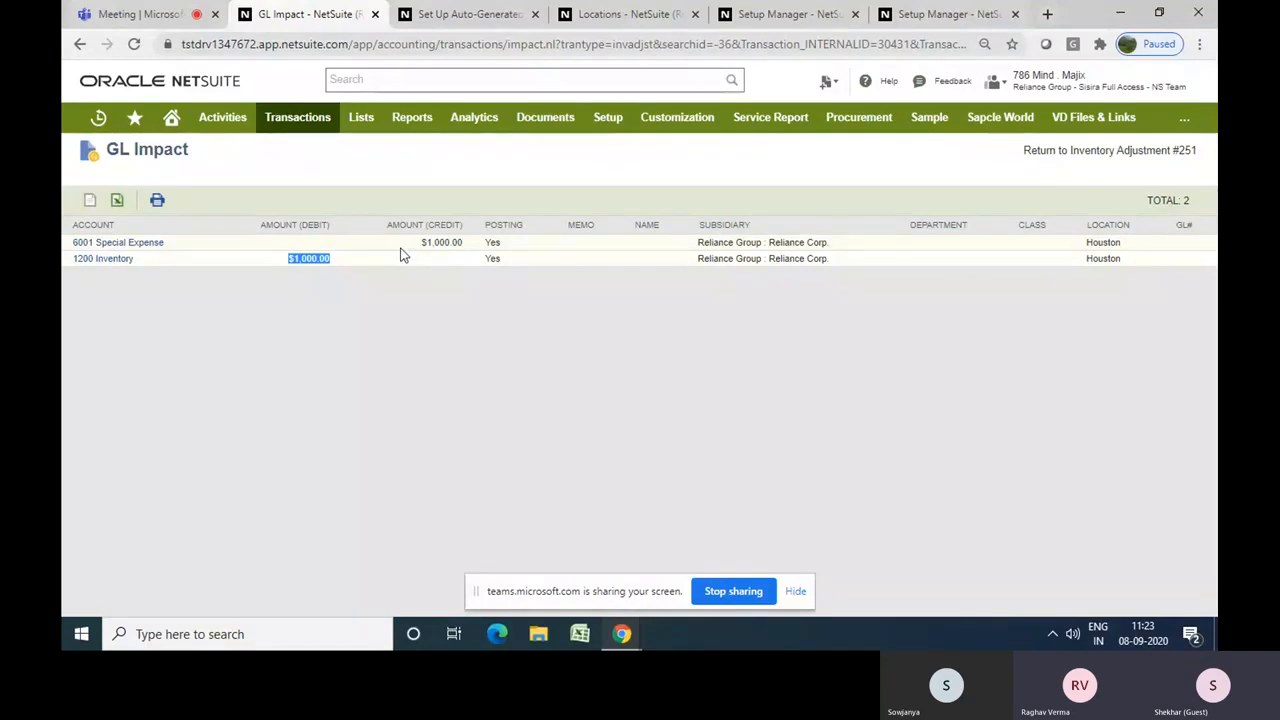
left_click_drag(466, 250, 420, 250)
Open a new journal entry form in a separate browser tab and place it beside the GL Impact tab
mouse_move(230, 125)
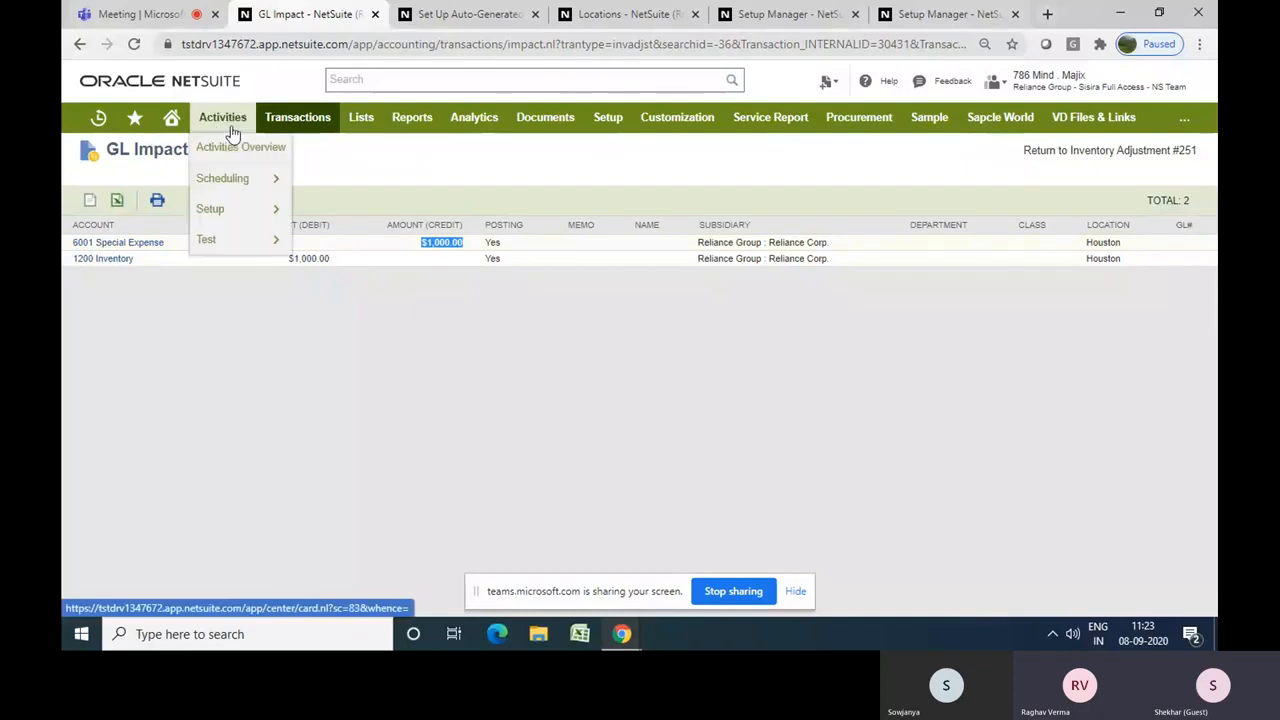
mouse_move(297, 125)
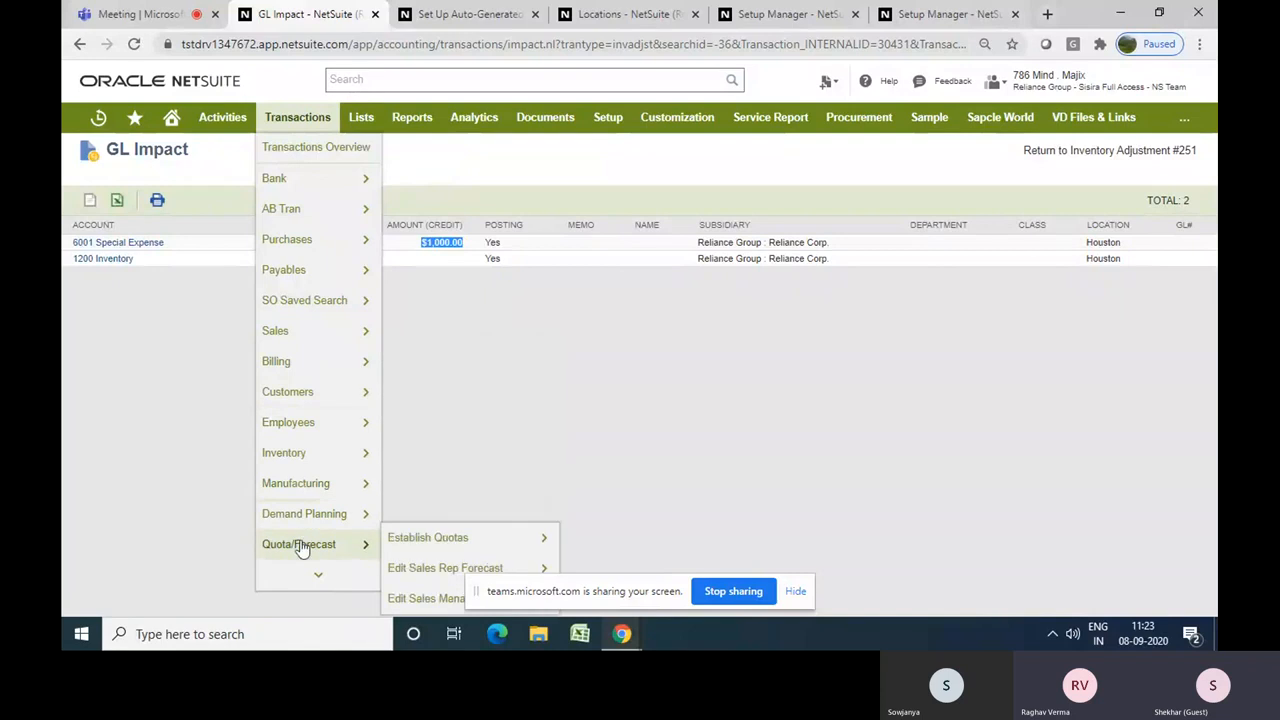
mouse_move(305, 575)
mouse_move(308, 518)
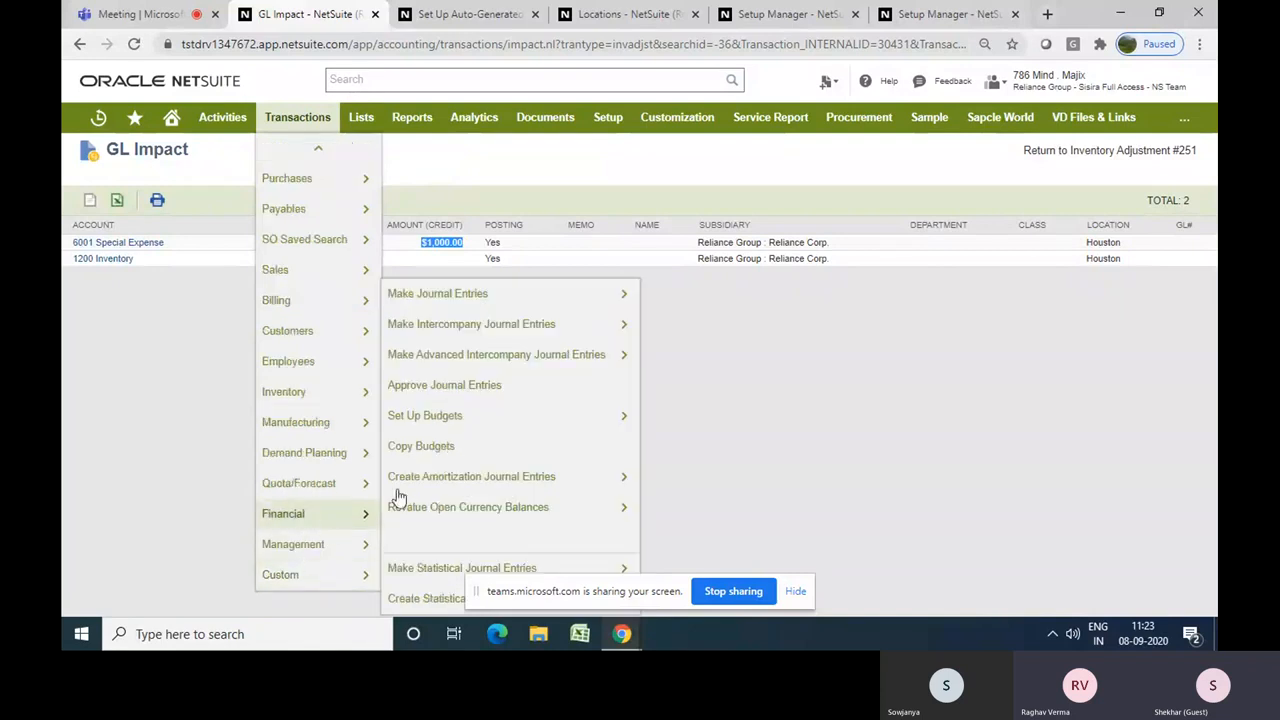
right_click(487, 298)
left_click(510, 309)
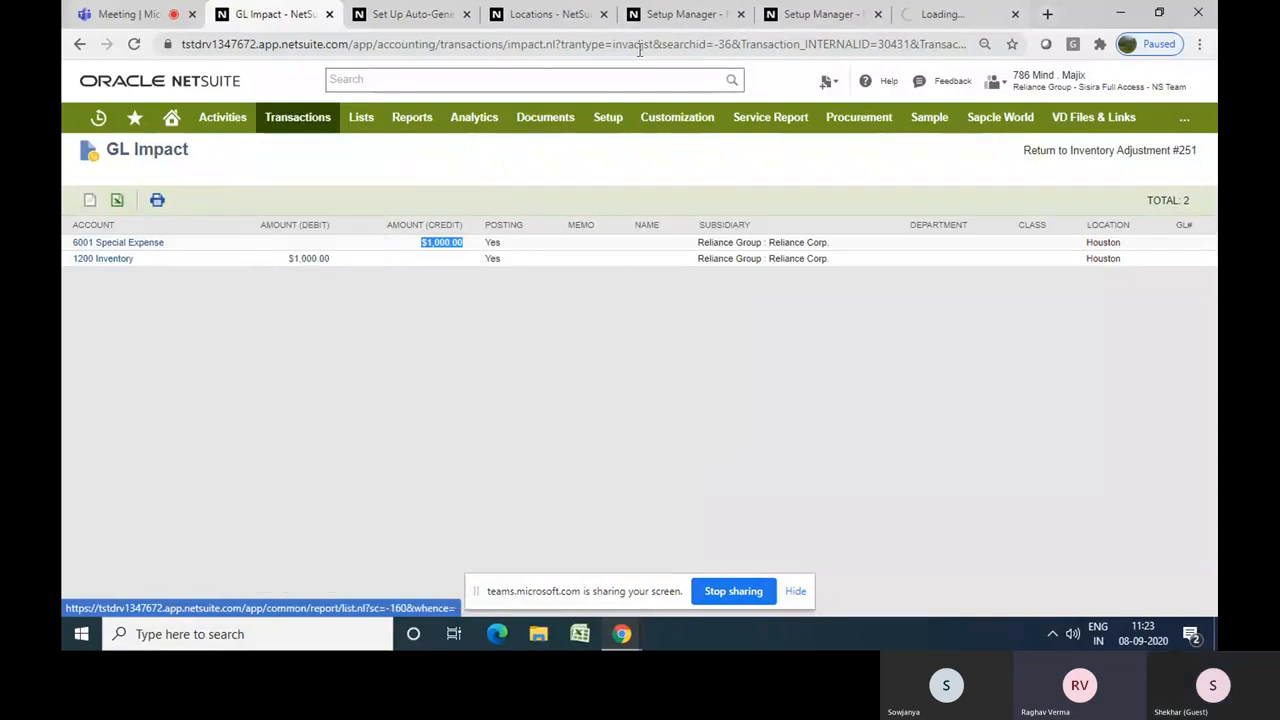
left_click_drag(975, 18, 462, 27)
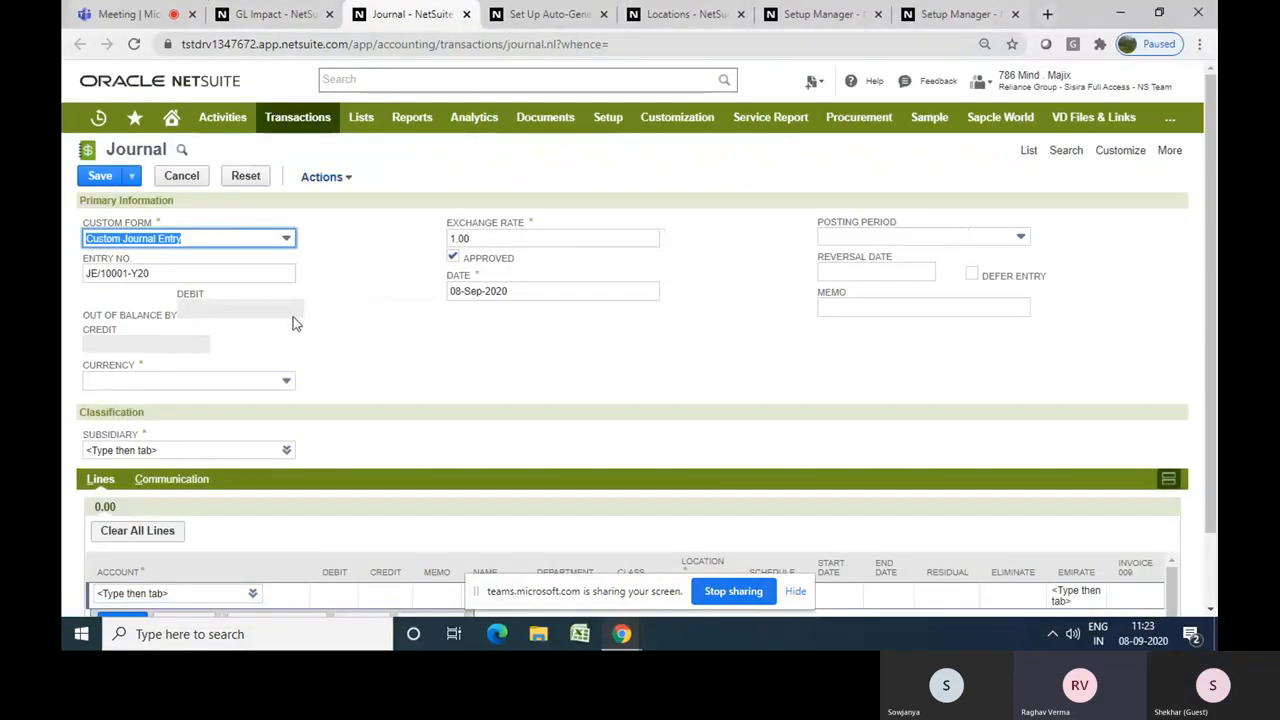
Set the journal entry's subsidiary to Reliance Group : Reliance Corp
left_click(281, 452)
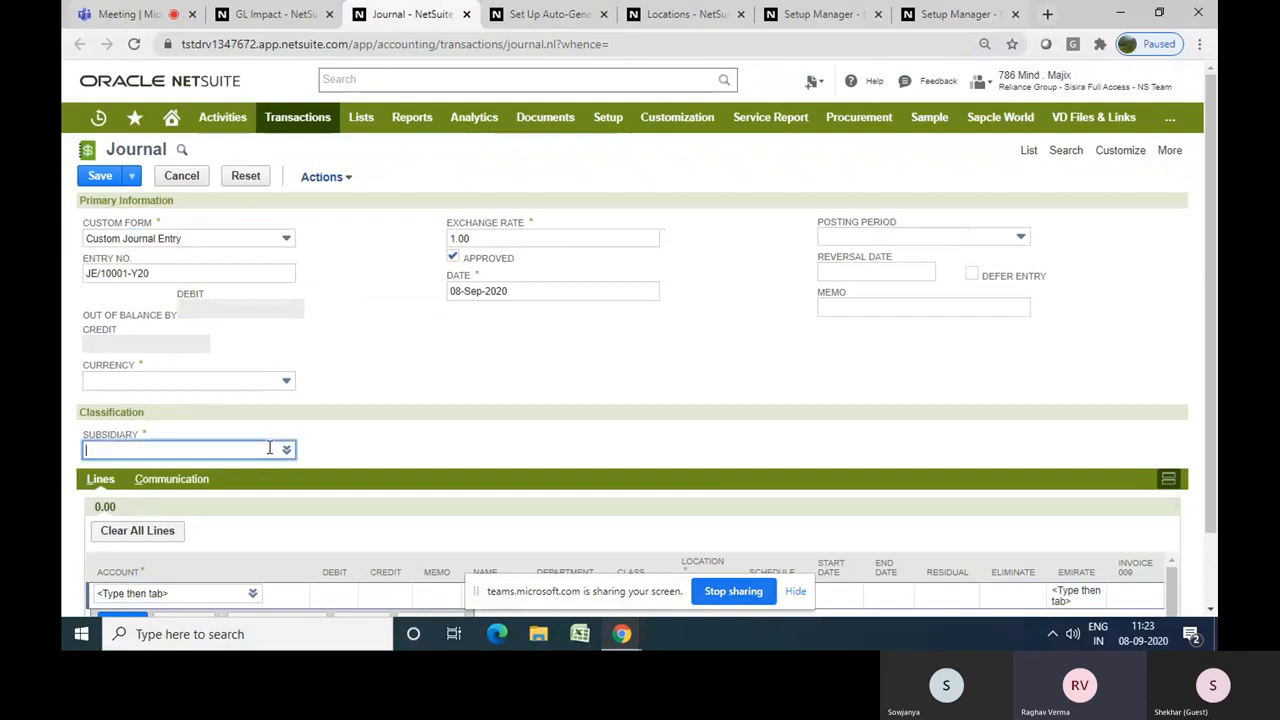
left_click(285, 451)
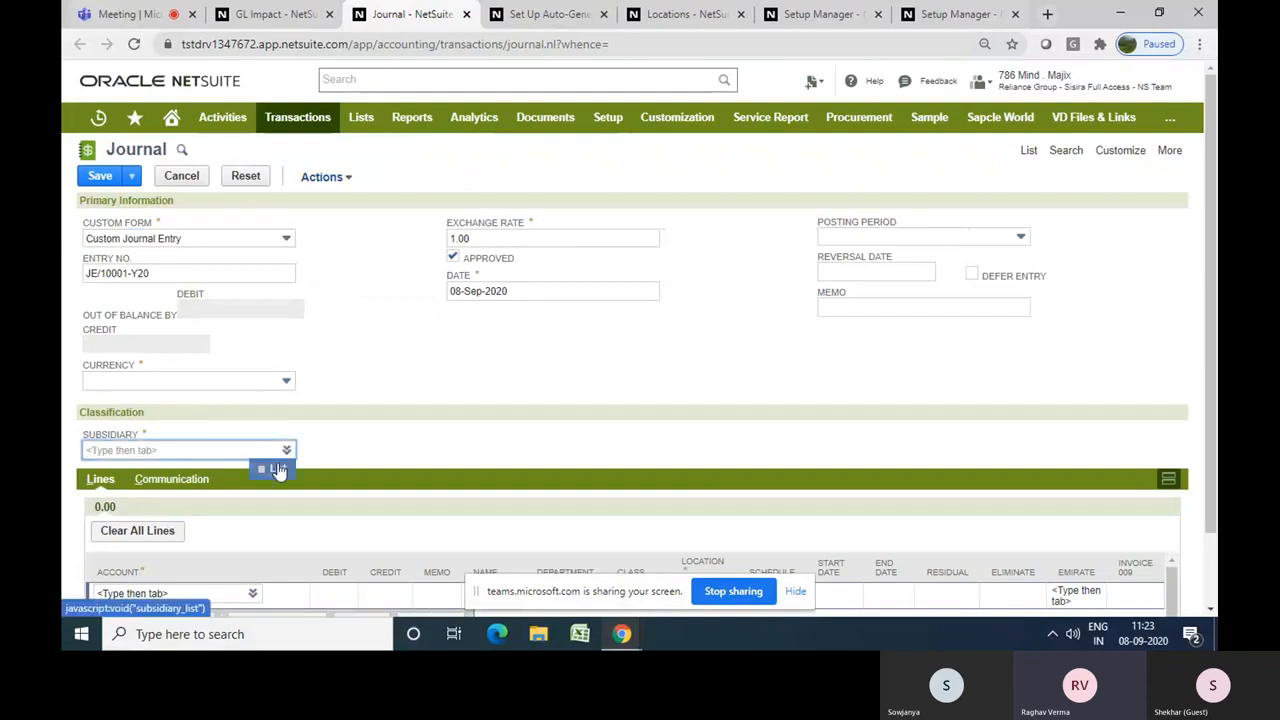
left_click(278, 469)
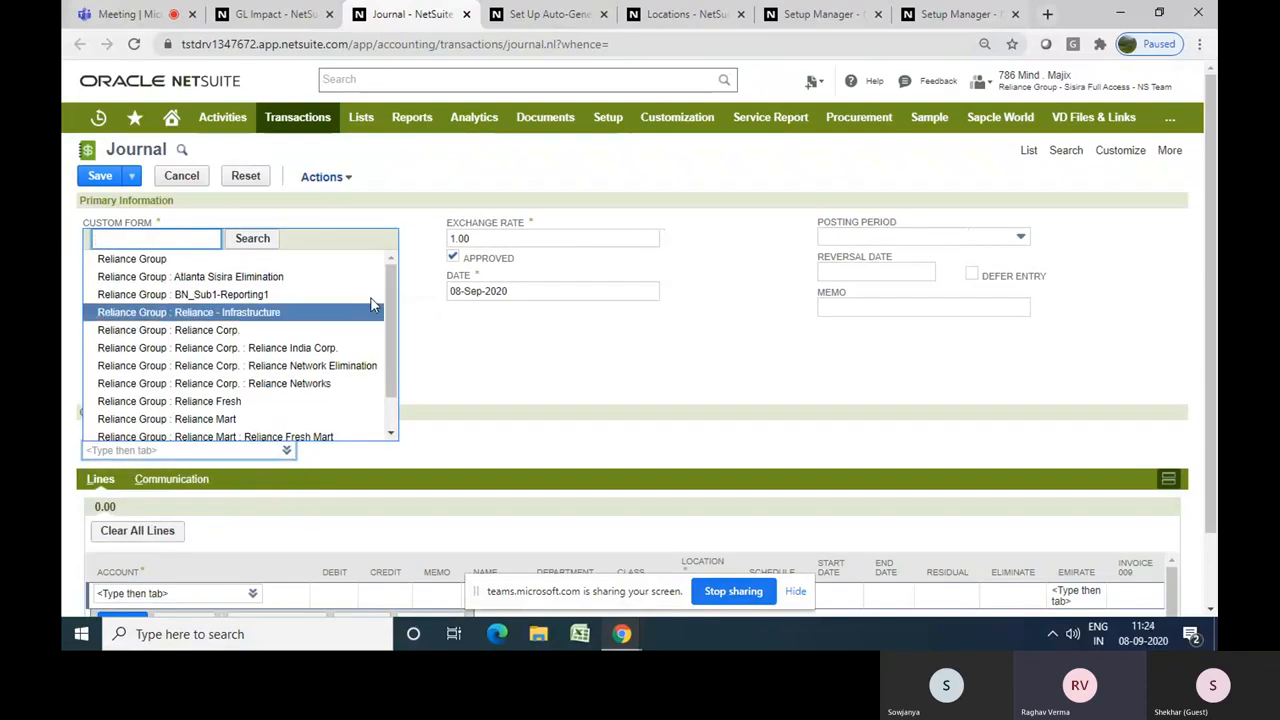
left_click_drag(391, 284, 391, 333)
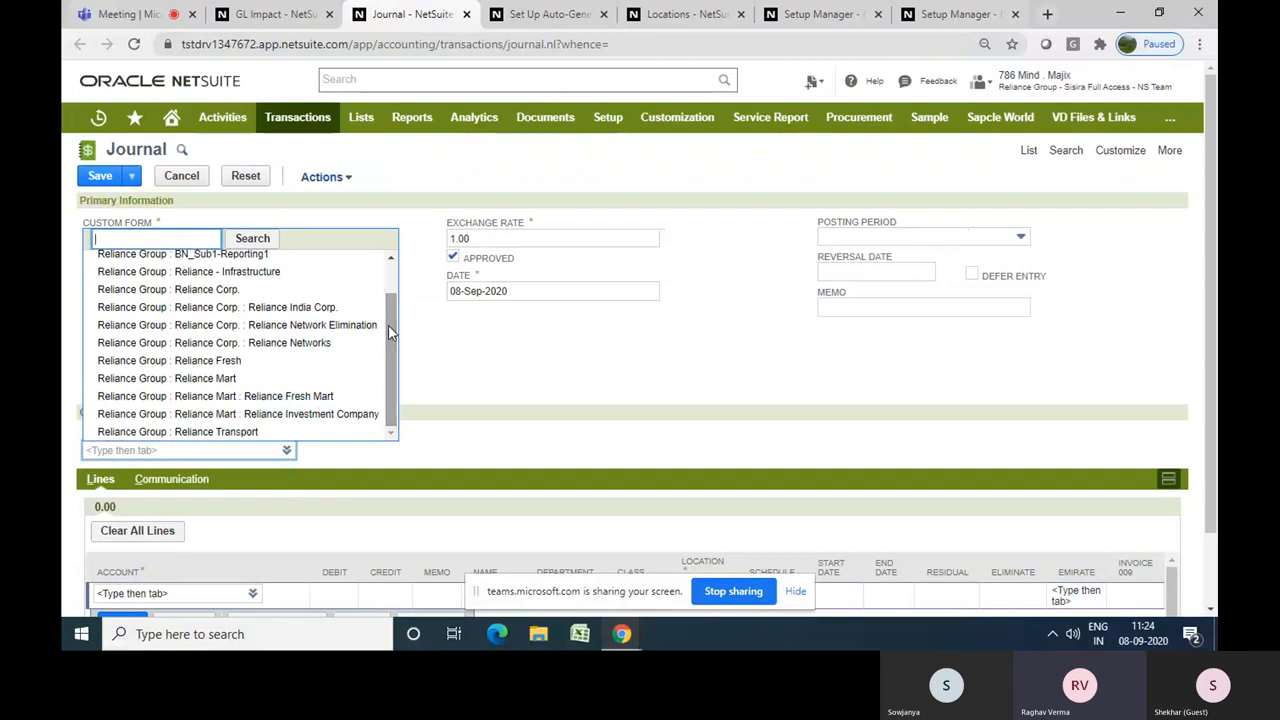
left_click(219, 290)
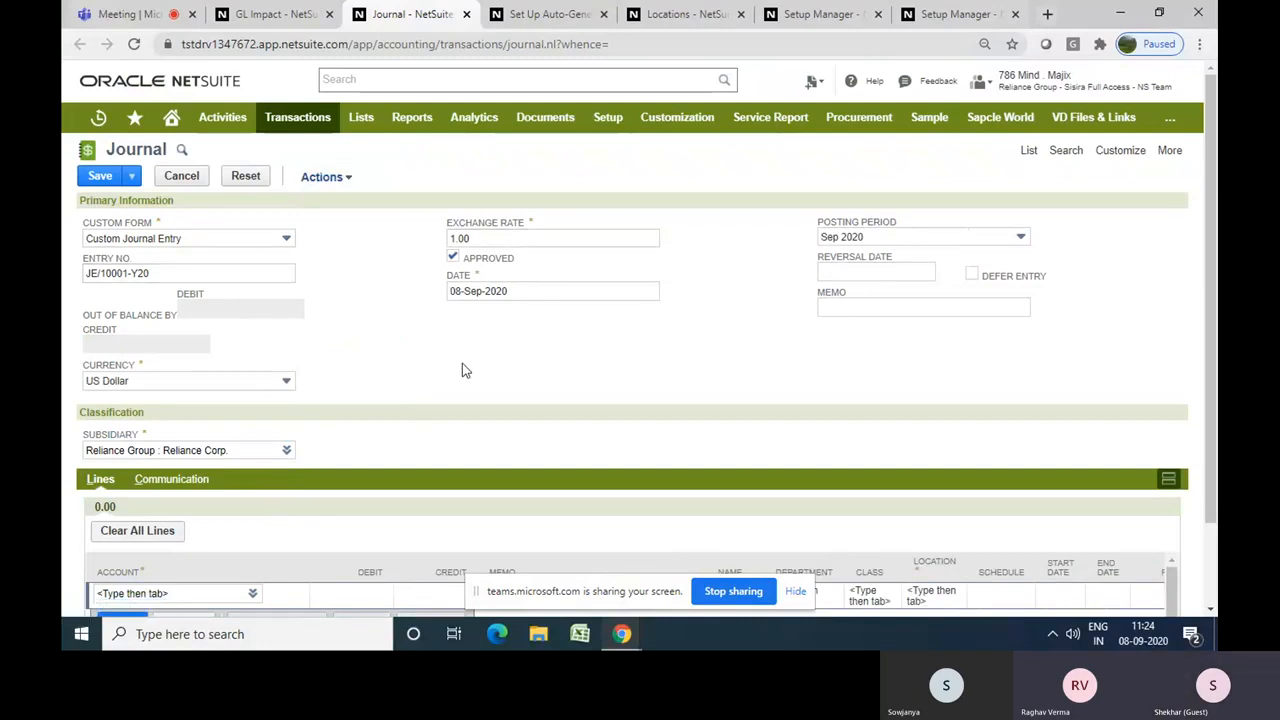
Enter account 6001 Special Expense with a debit of 1000 on the first journal line, checking it against the adjustment's GL impact
scroll(446, 375, "down", 2)
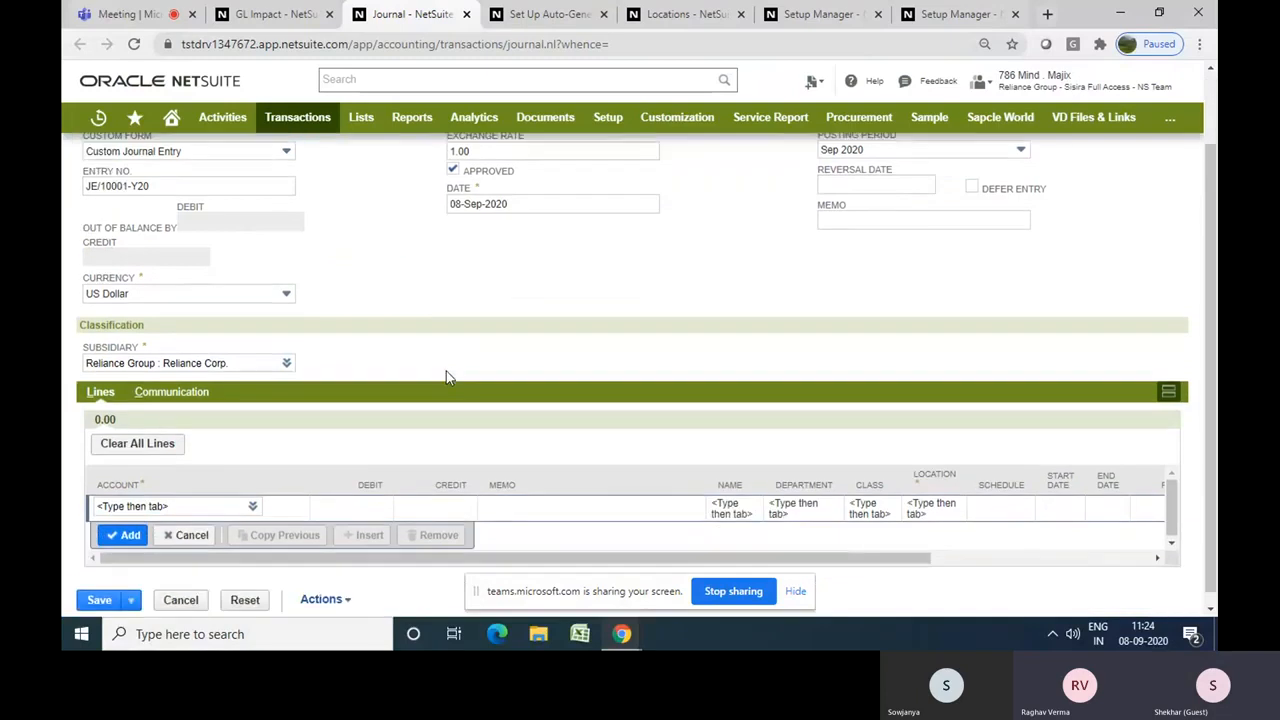
left_click(285, 18)
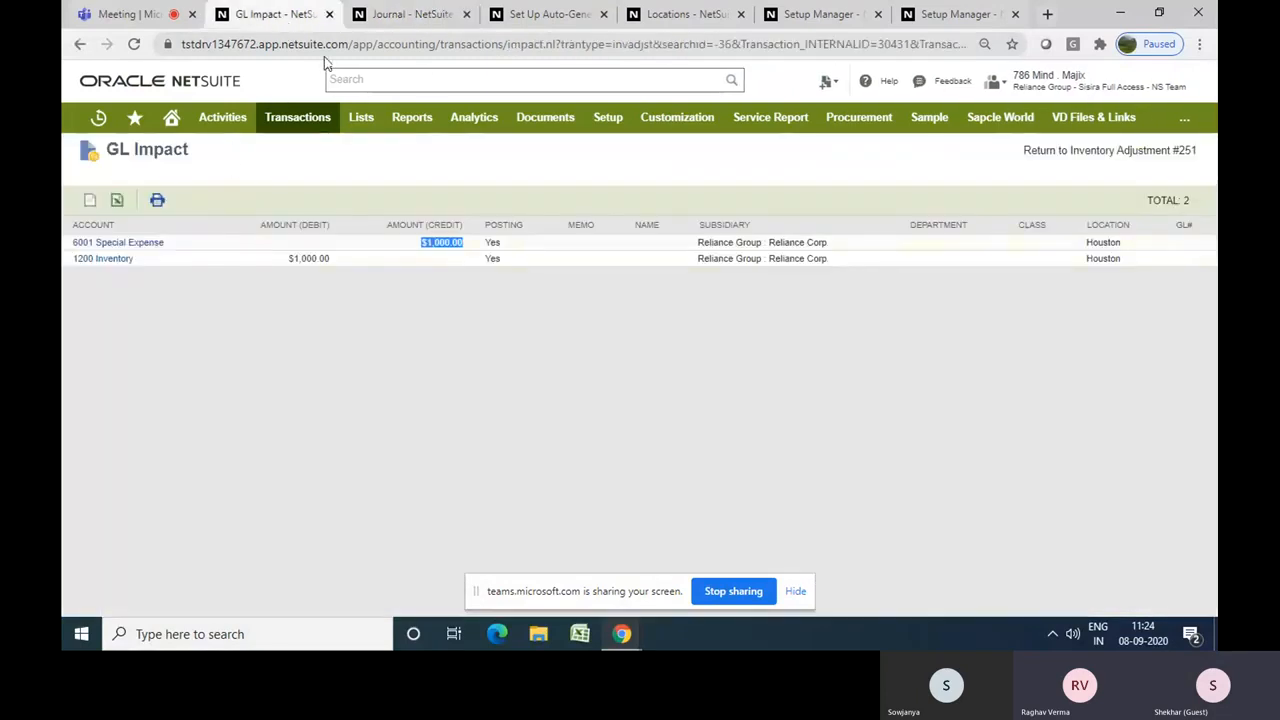
left_click(395, 16)
left_click(195, 492)
type("6")
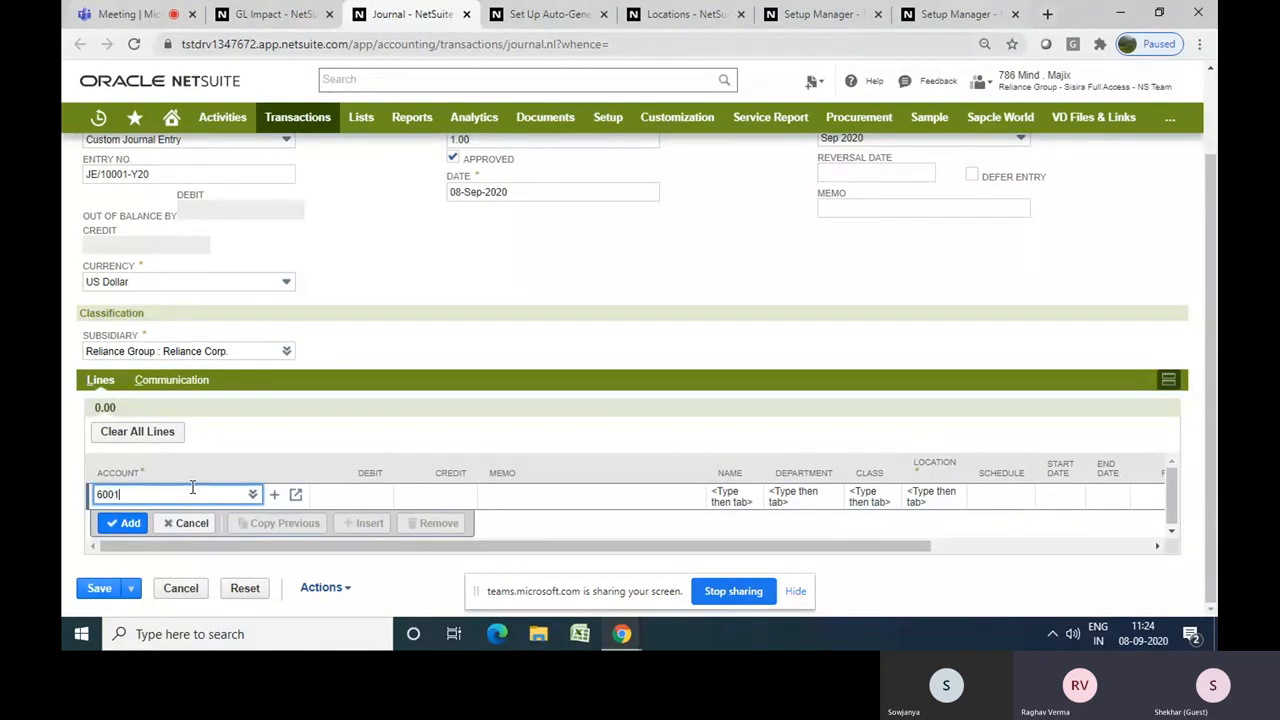
type("001")
left_click(193, 512)
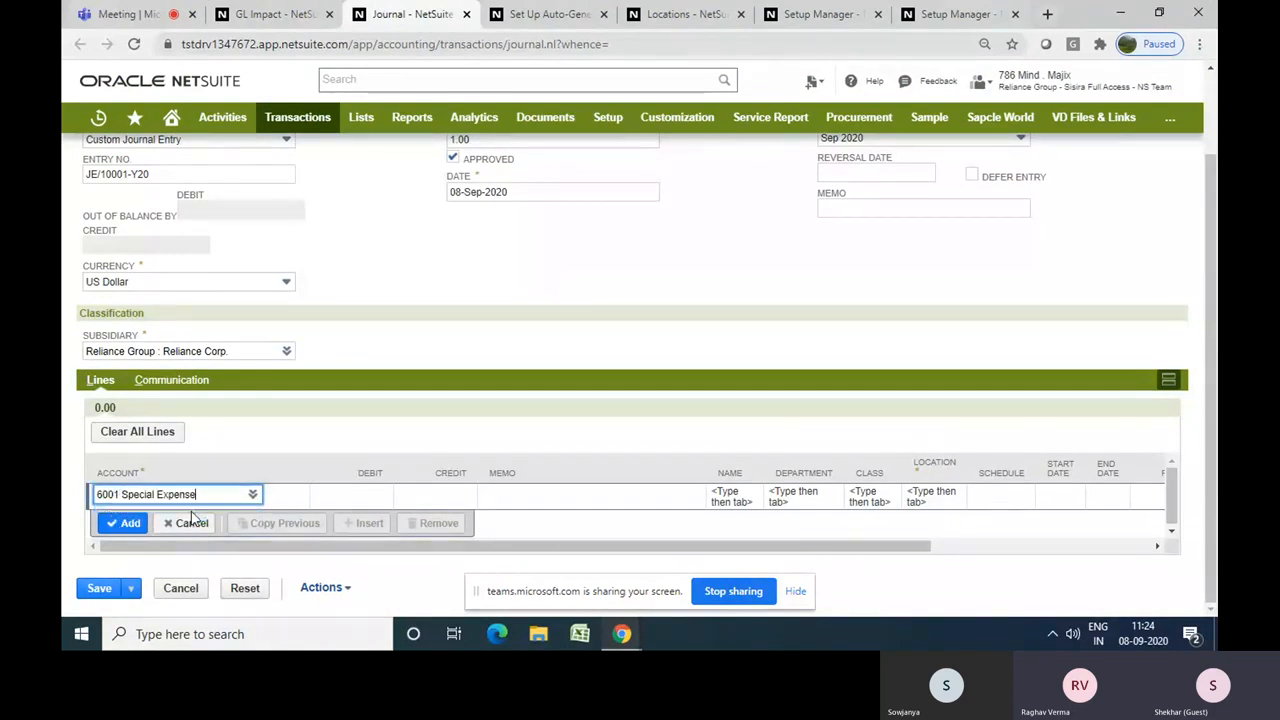
left_click(338, 505)
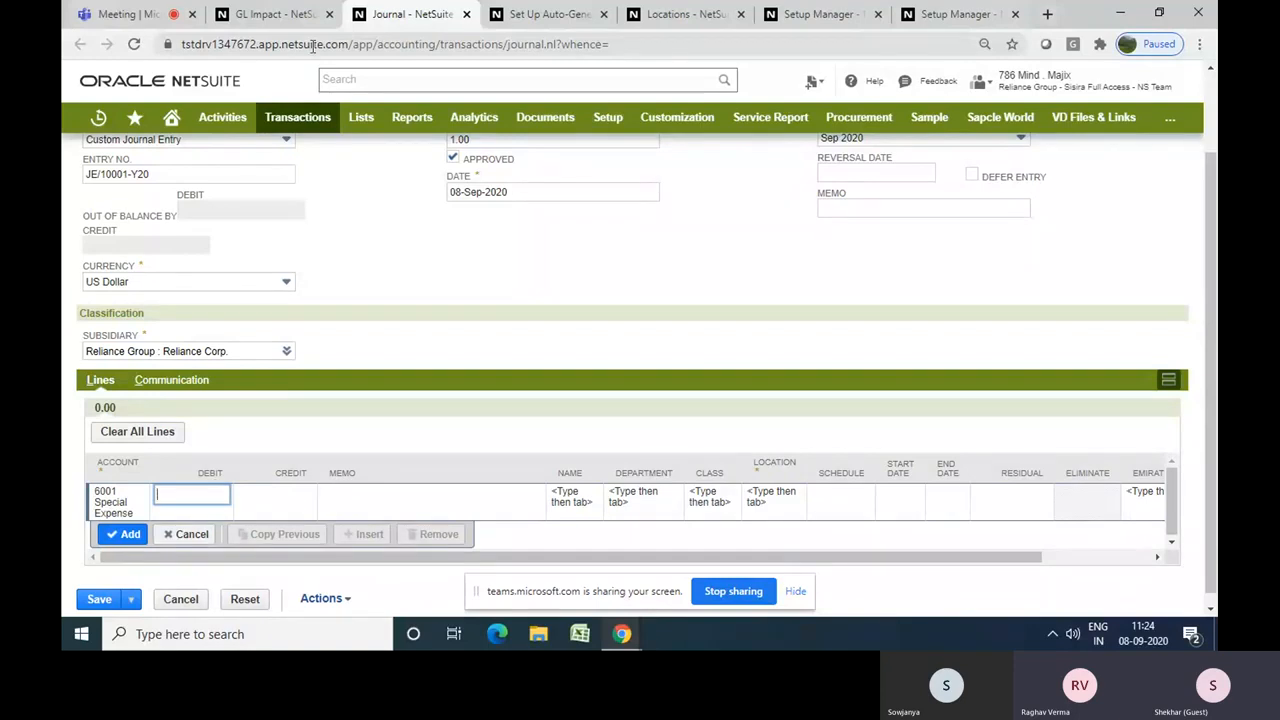
left_click(289, 15)
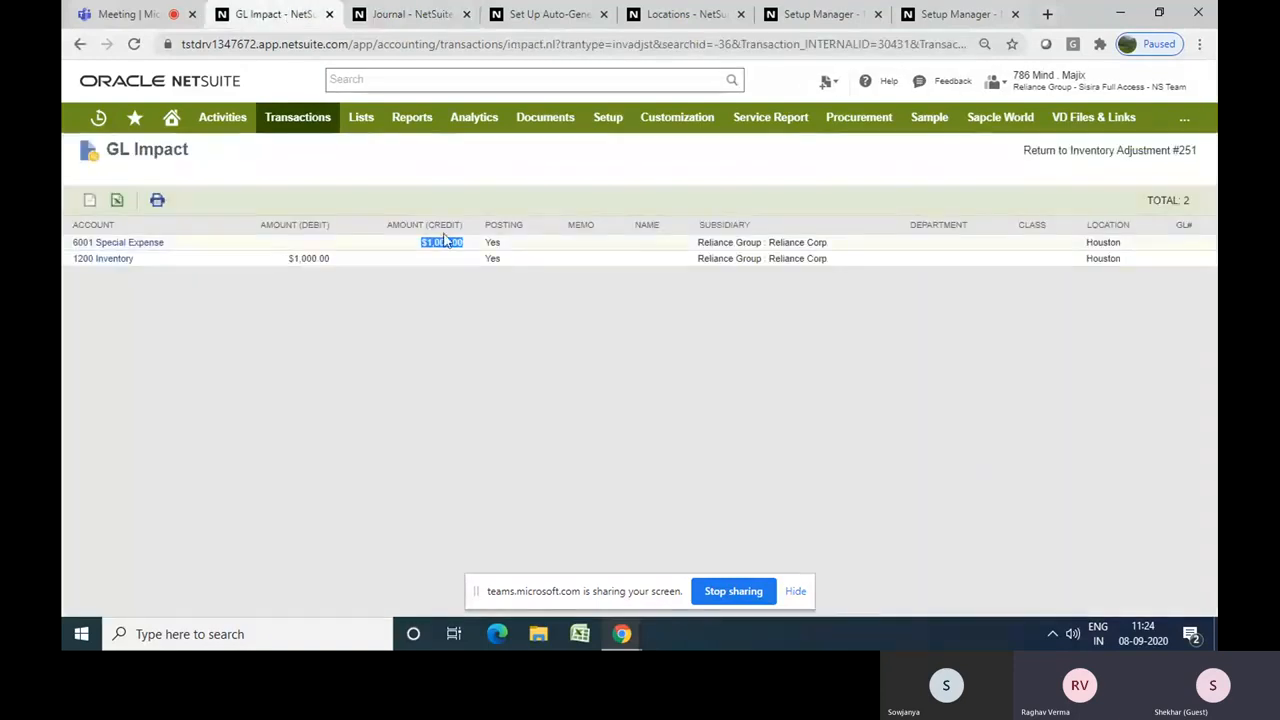
left_click(410, 25)
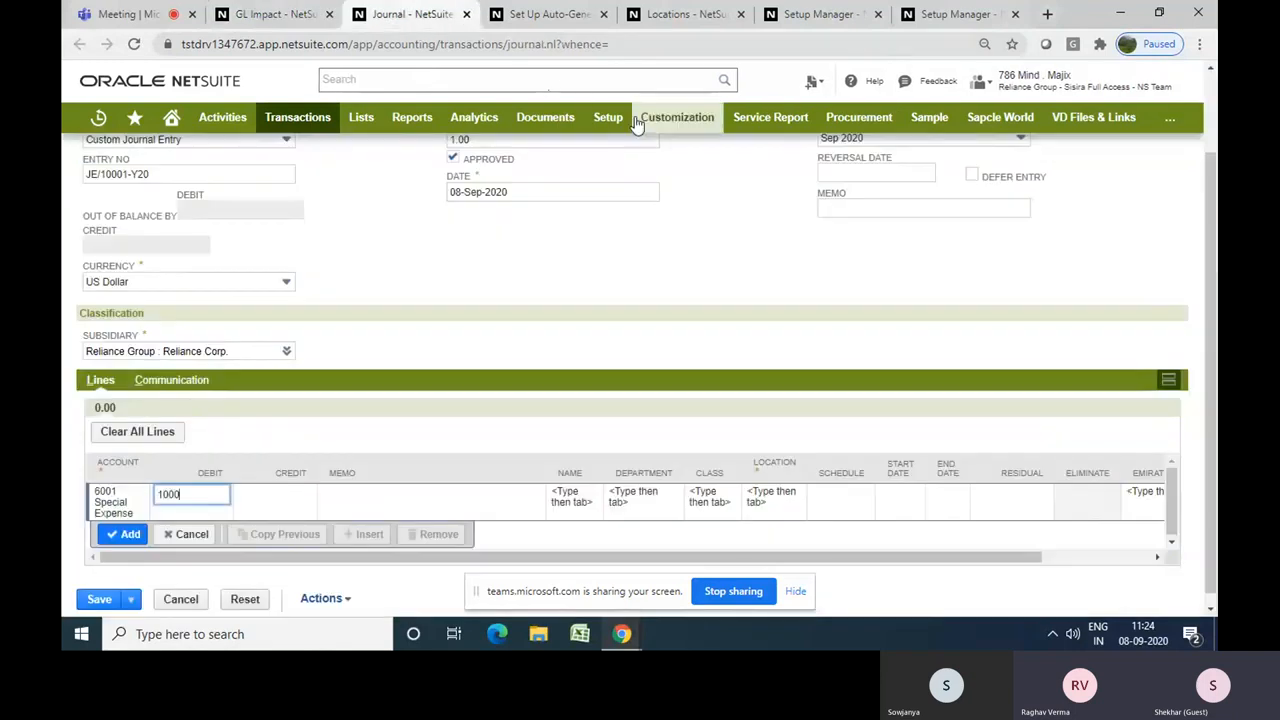
Set the 6001 Special Expense line's location to Houston and add the line to the journal
left_click(773, 499)
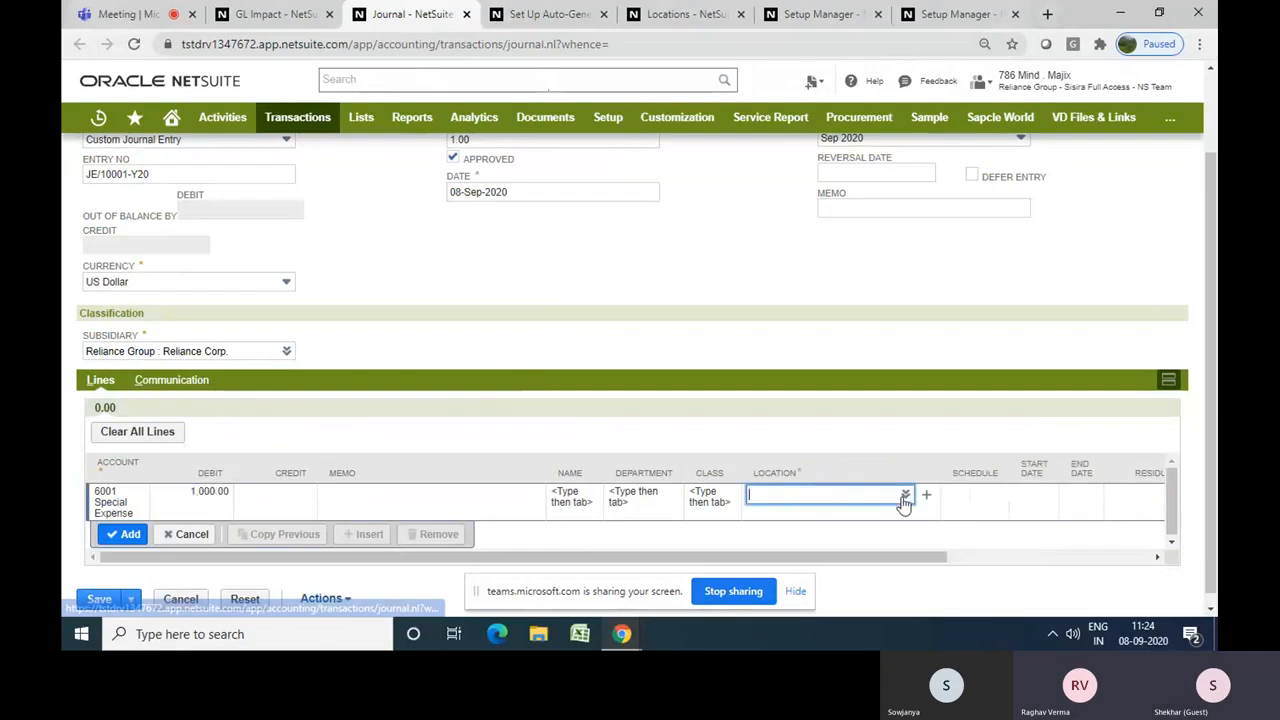
mouse_move(900, 494)
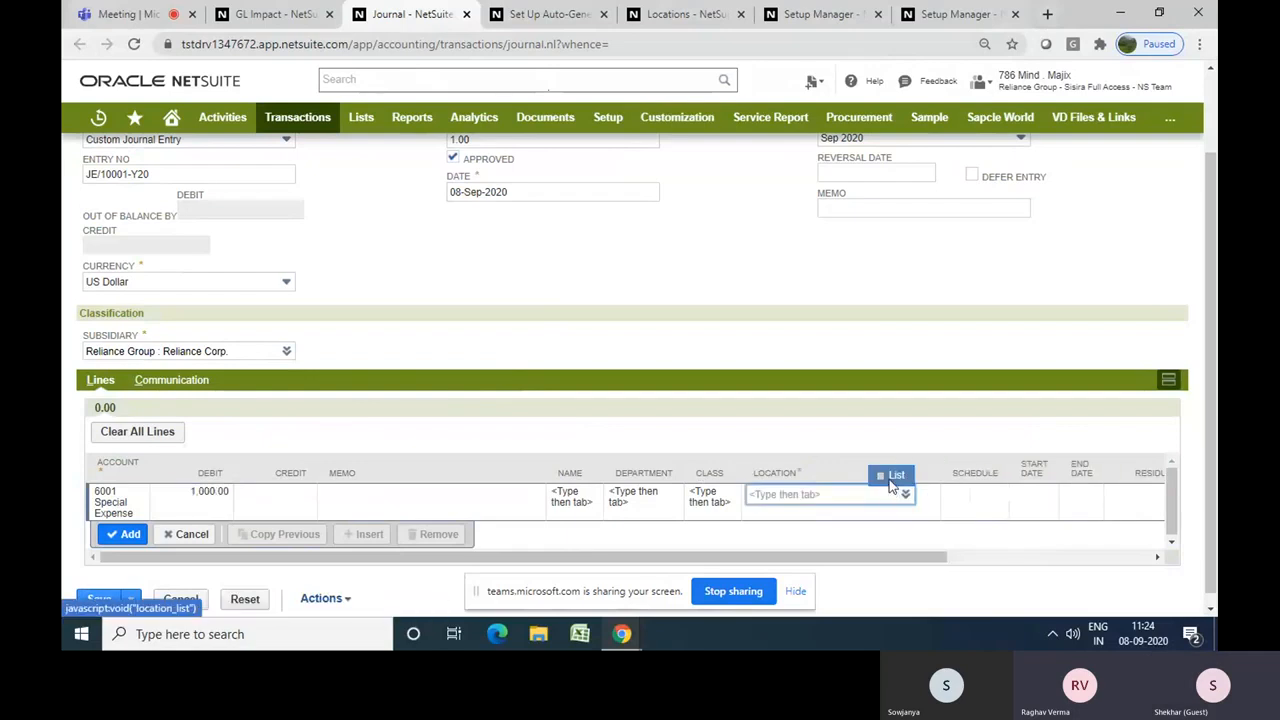
left_click(890, 479)
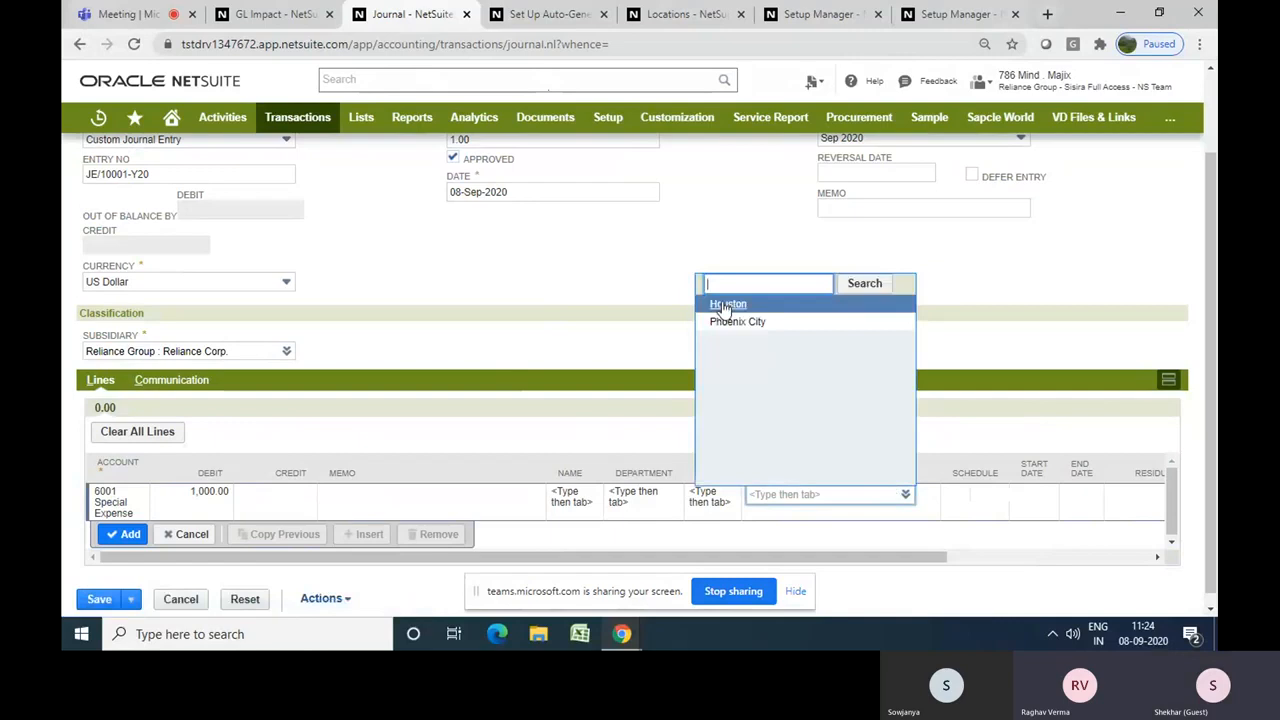
left_click(728, 303)
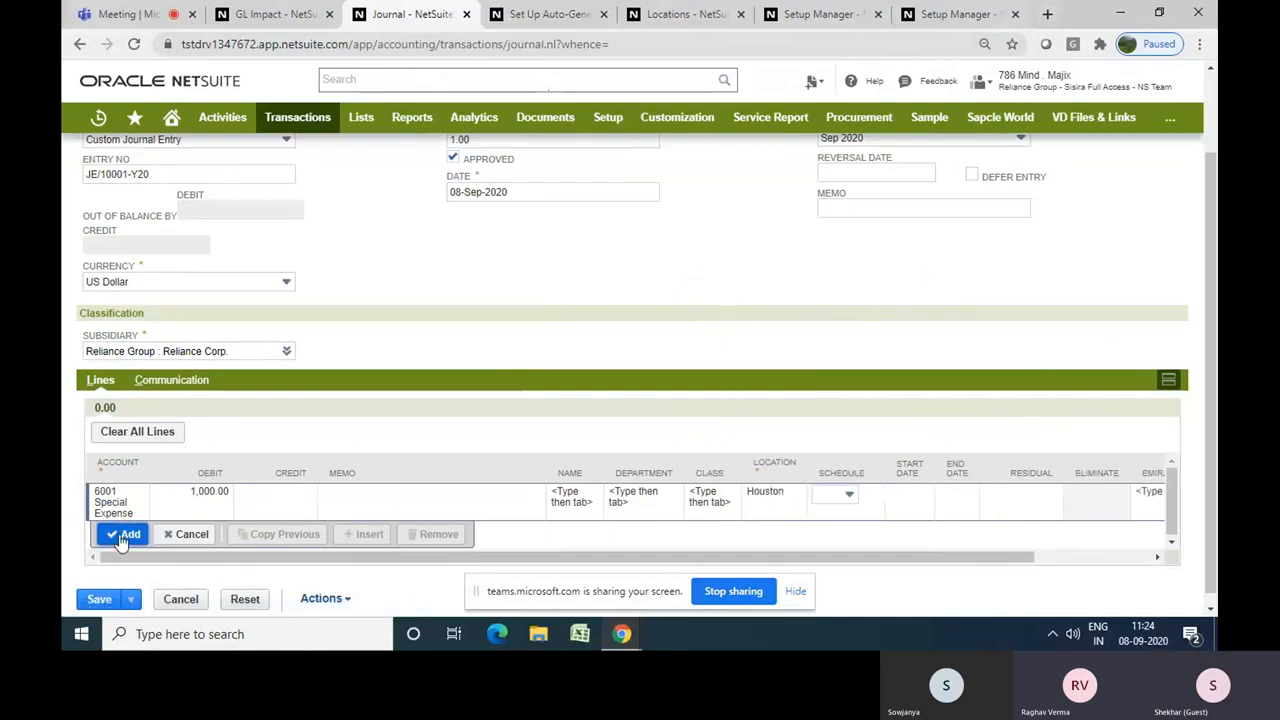
left_click(123, 536)
Enter 1111 Inventory Adjustment Account with a credit of 1,000 on the second journal line and start choosing its location
left_click(251, 517)
left_click(237, 497)
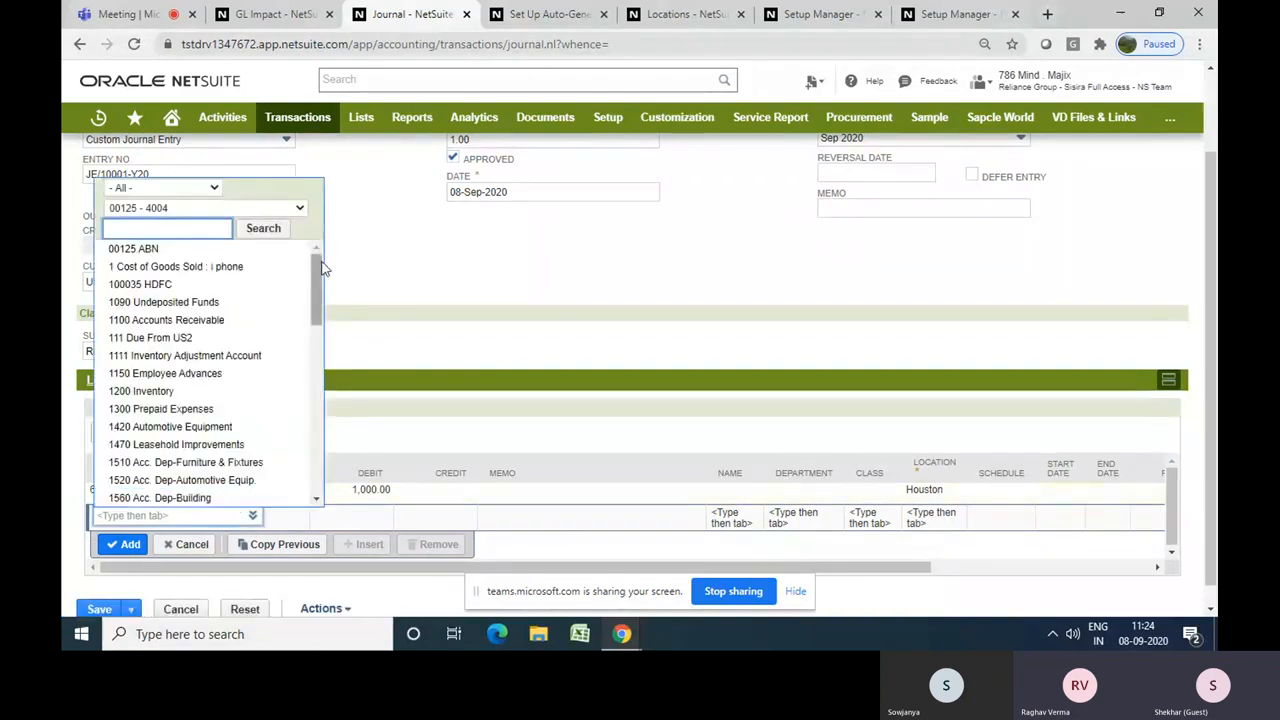
left_click(228, 356)
left_click(297, 532)
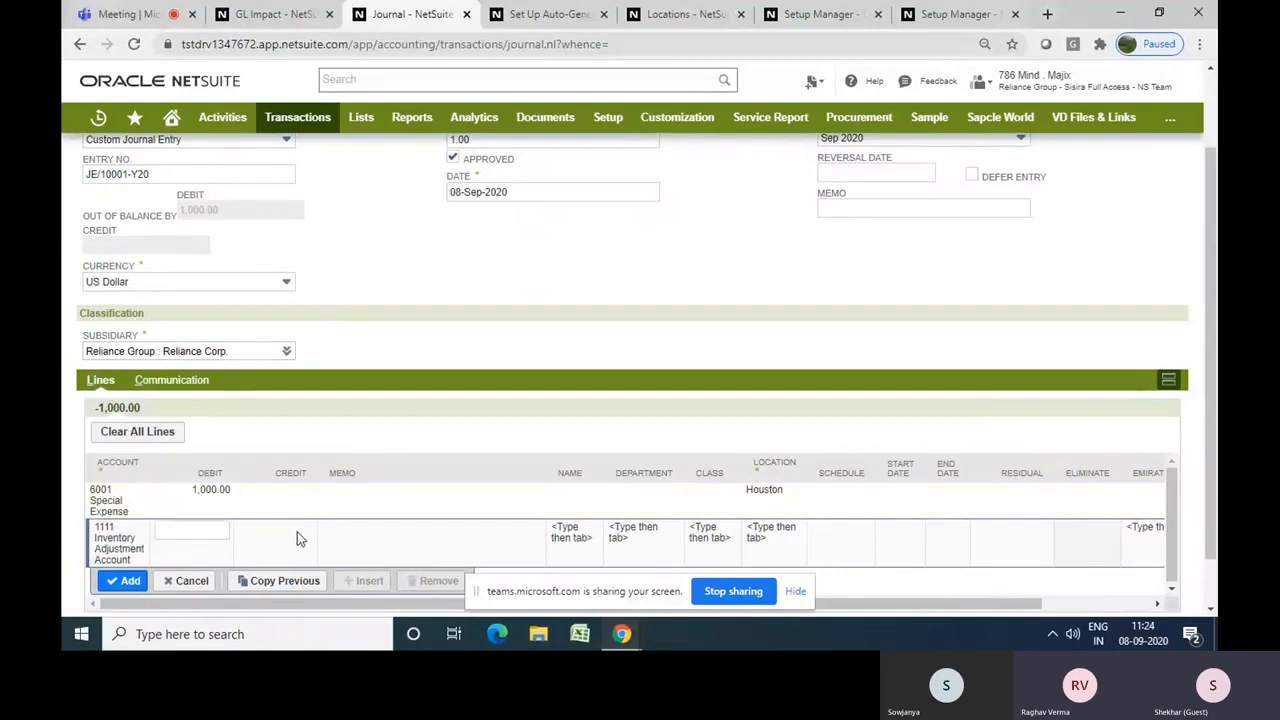
left_click(750, 553)
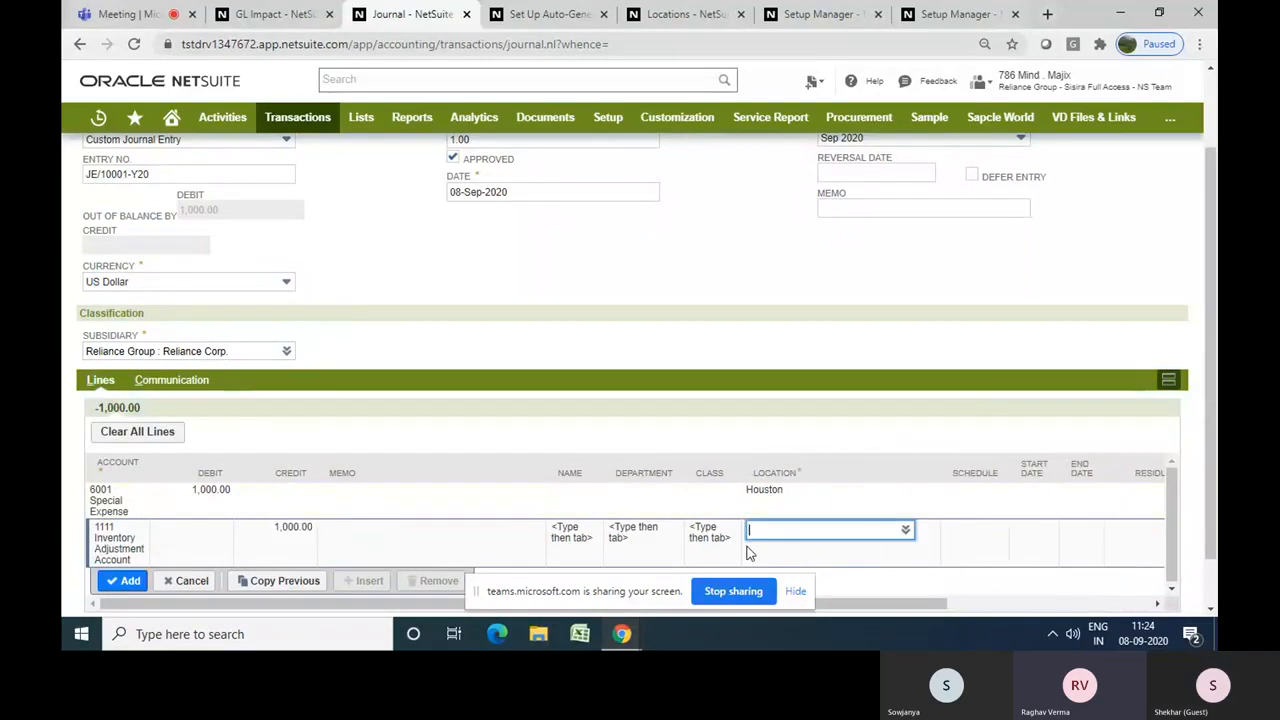
Set the location of the 1111 Inventory Adjustment Account credit line to Houston and add the line to the journal
left_click(891, 521)
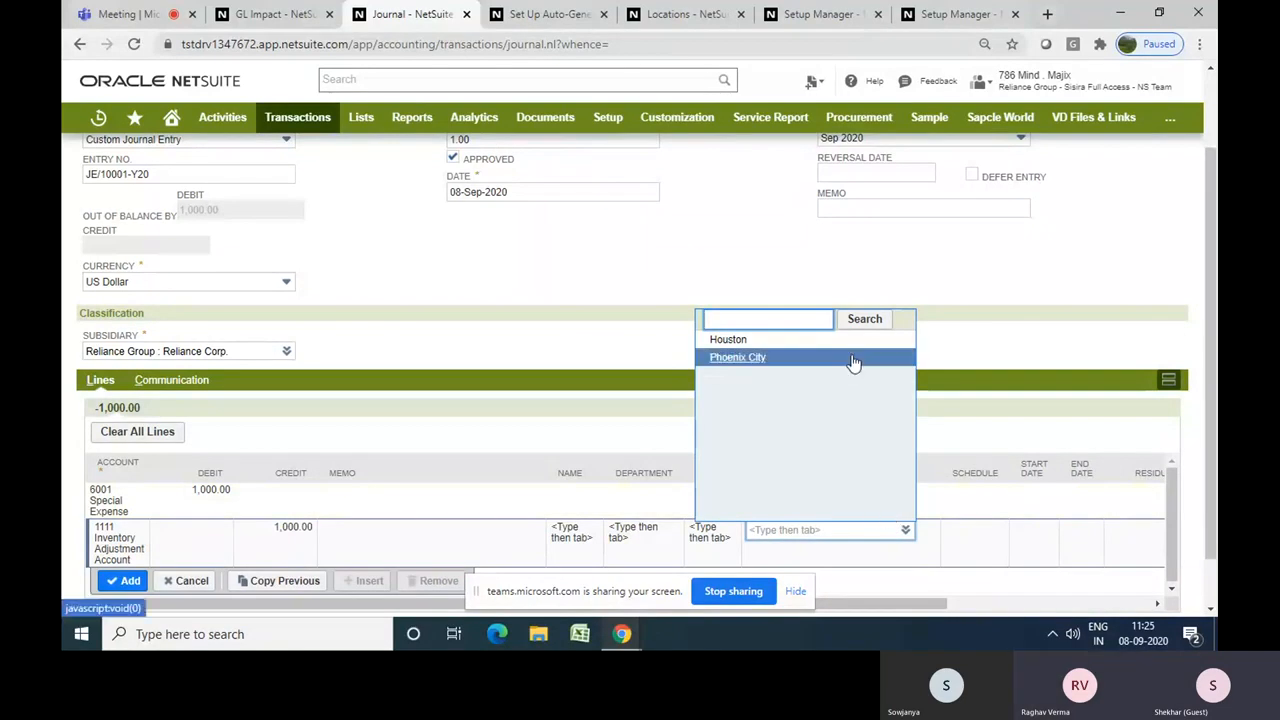
left_click(804, 342)
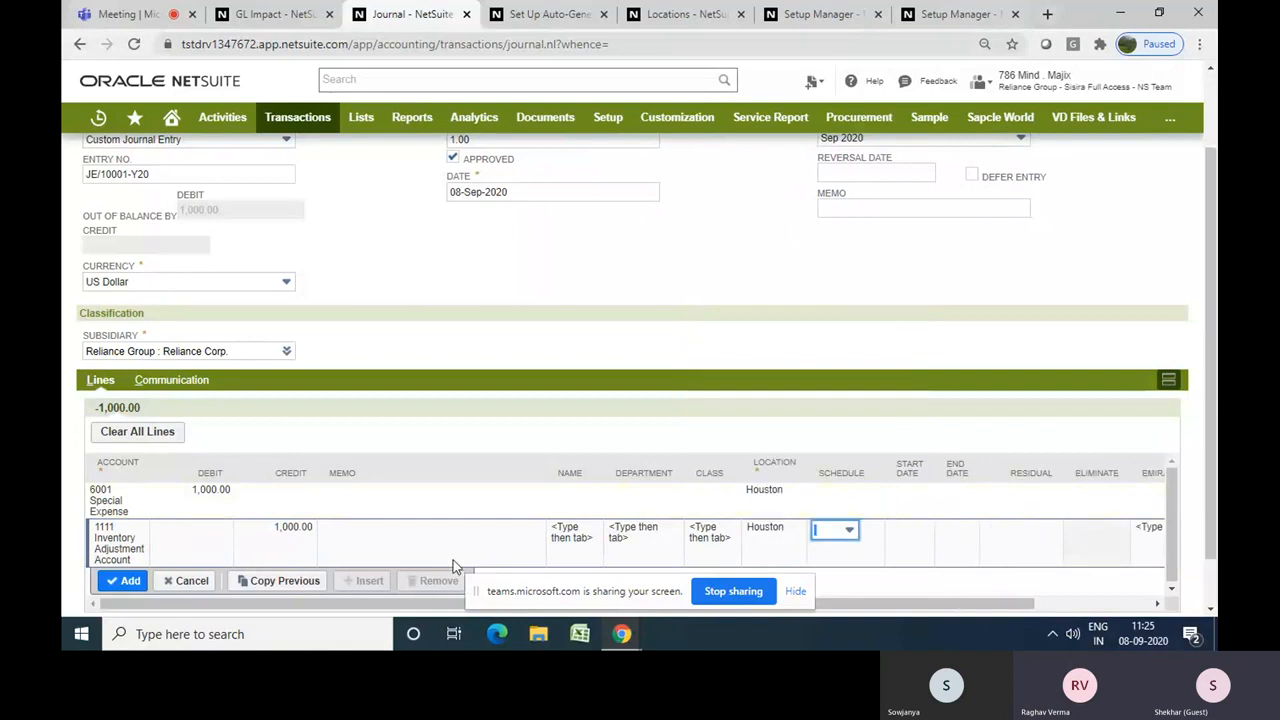
left_click(124, 580)
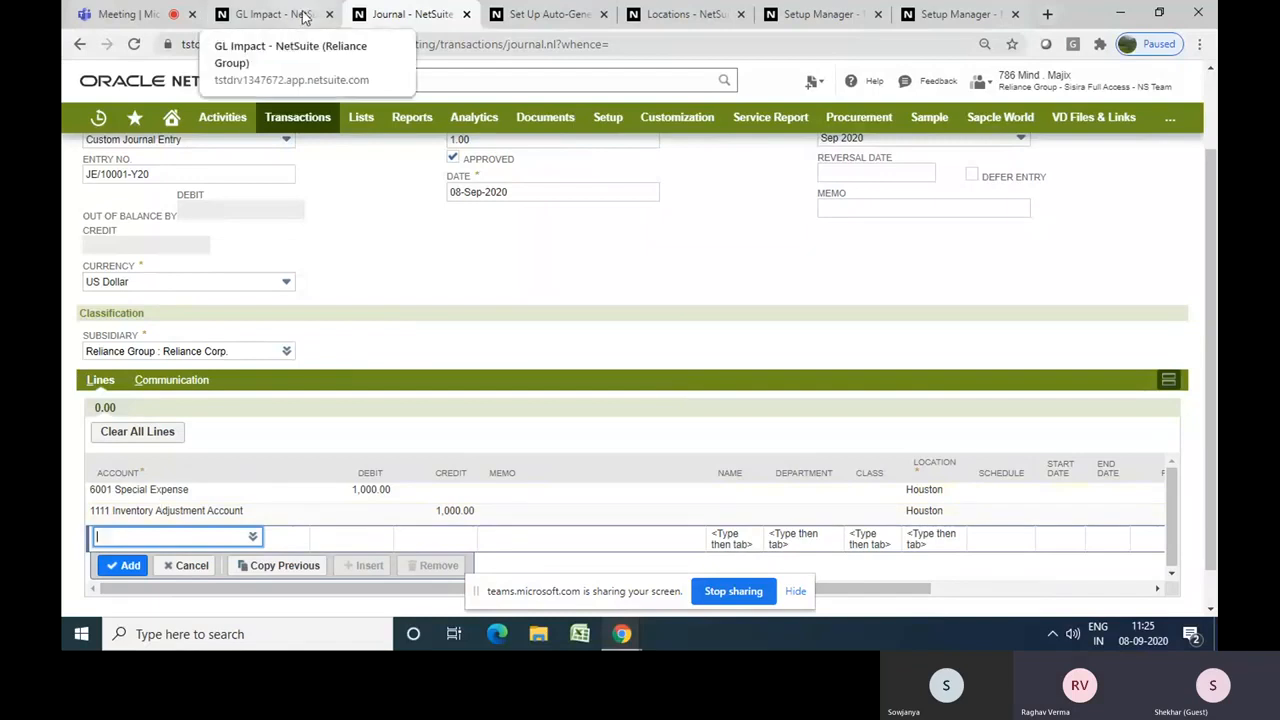
left_click(389, 213)
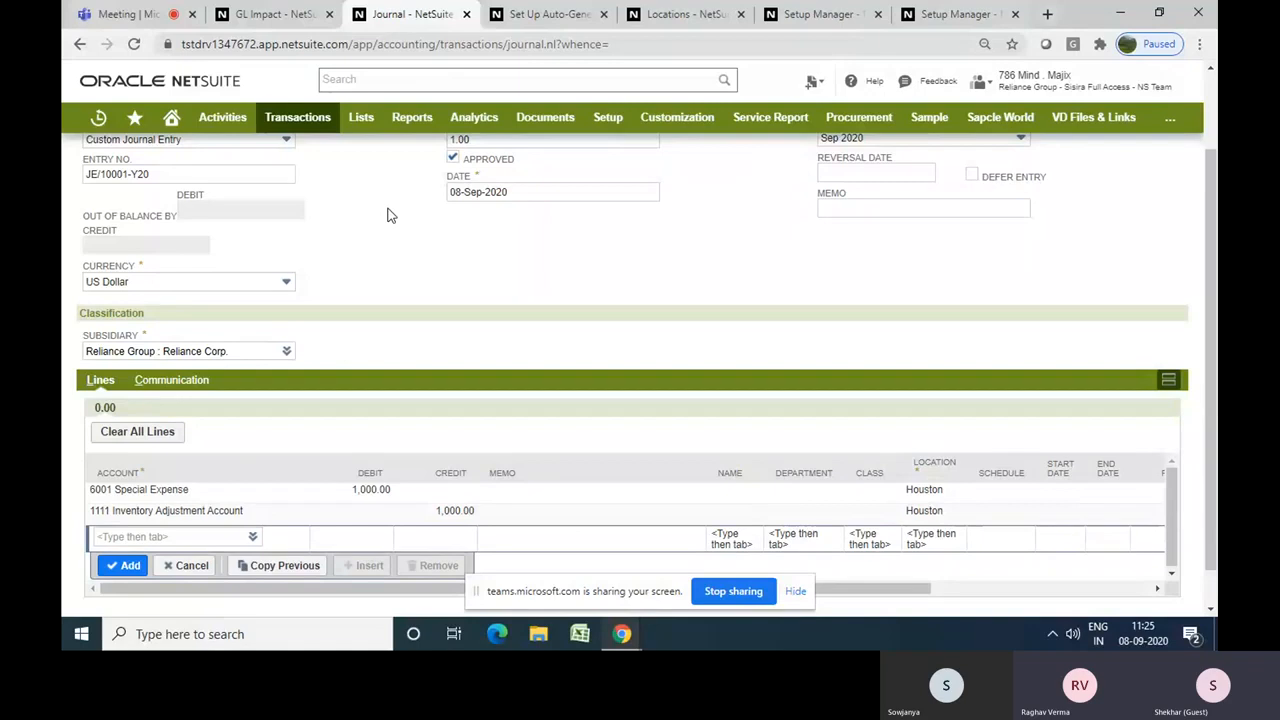
Open the register of account 6001 Special Expense from the GL Impact page in a new browser tab
left_click(268, 17)
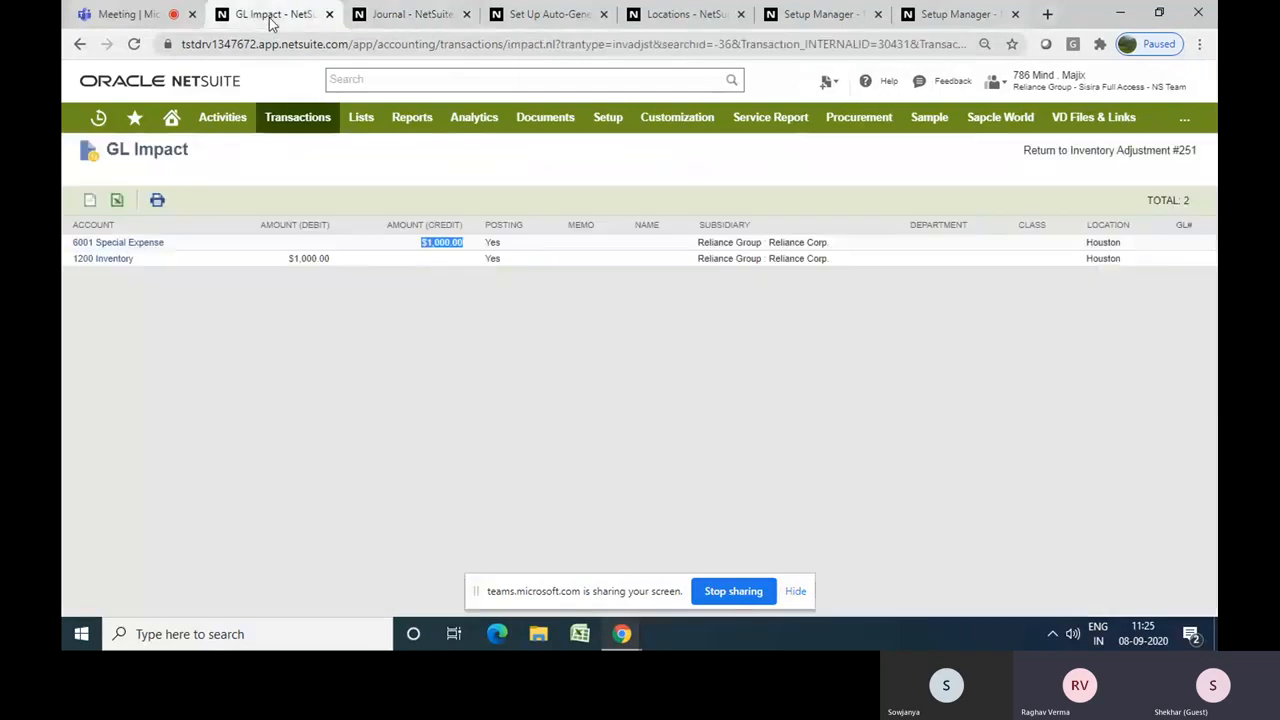
right_click(117, 249)
left_click(183, 258)
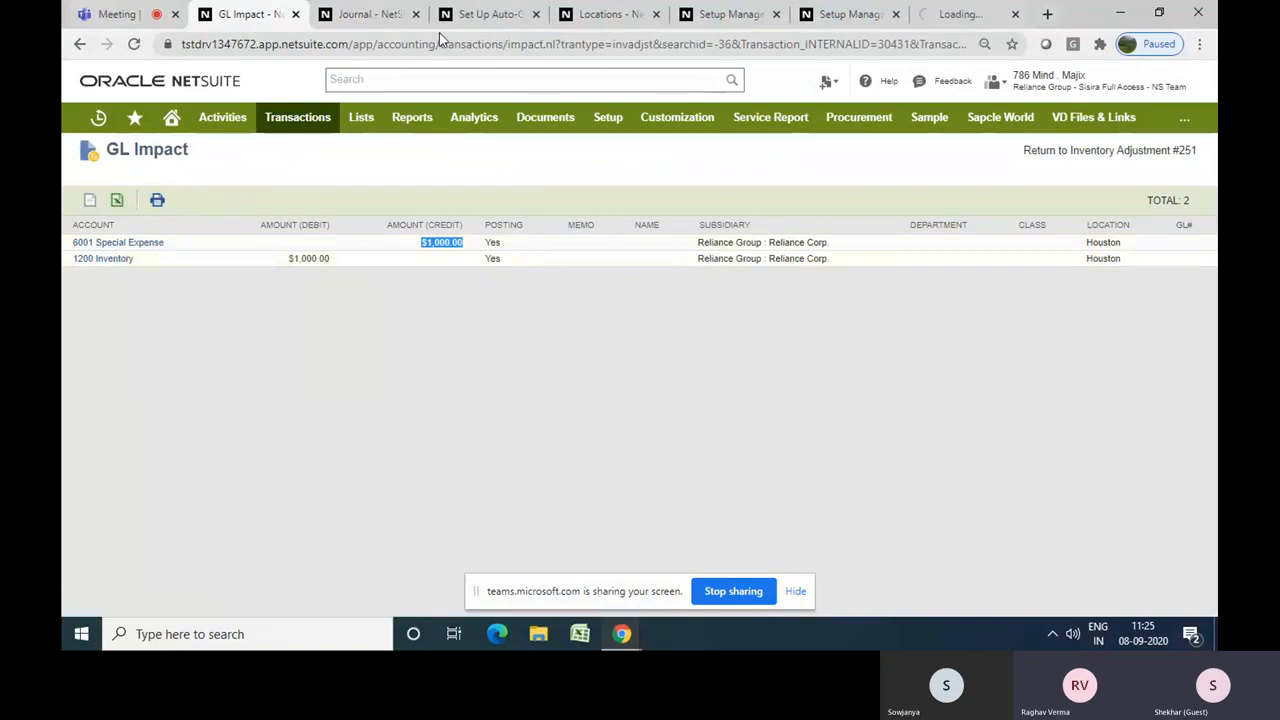
left_click(957, 24)
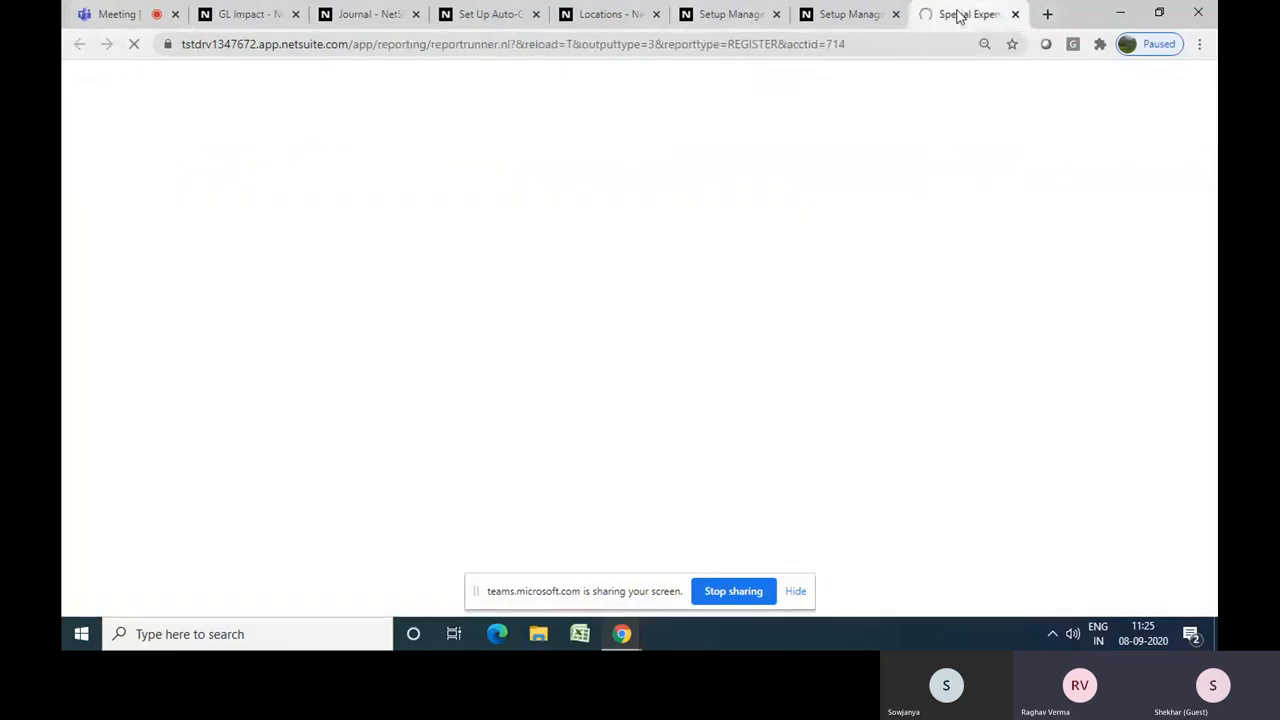
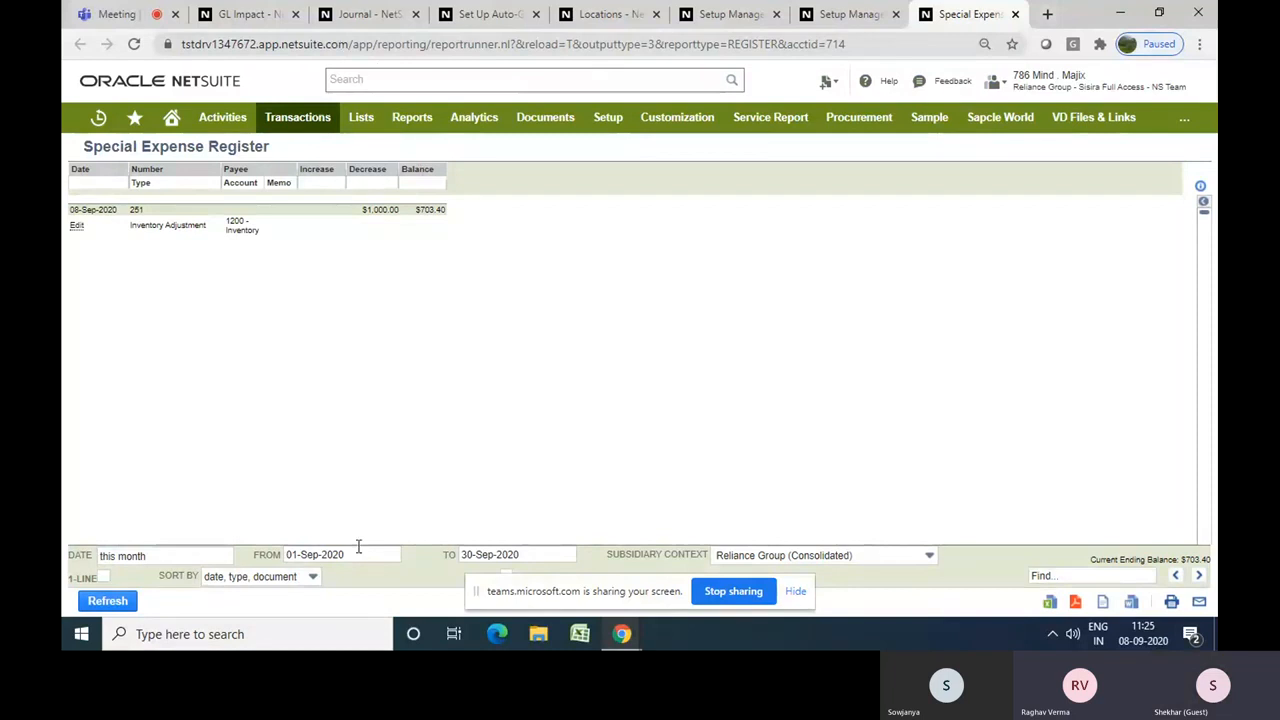
Set the Special Expense Register's From date to 01-Jul-2020 and refresh the report
left_click(413, 561)
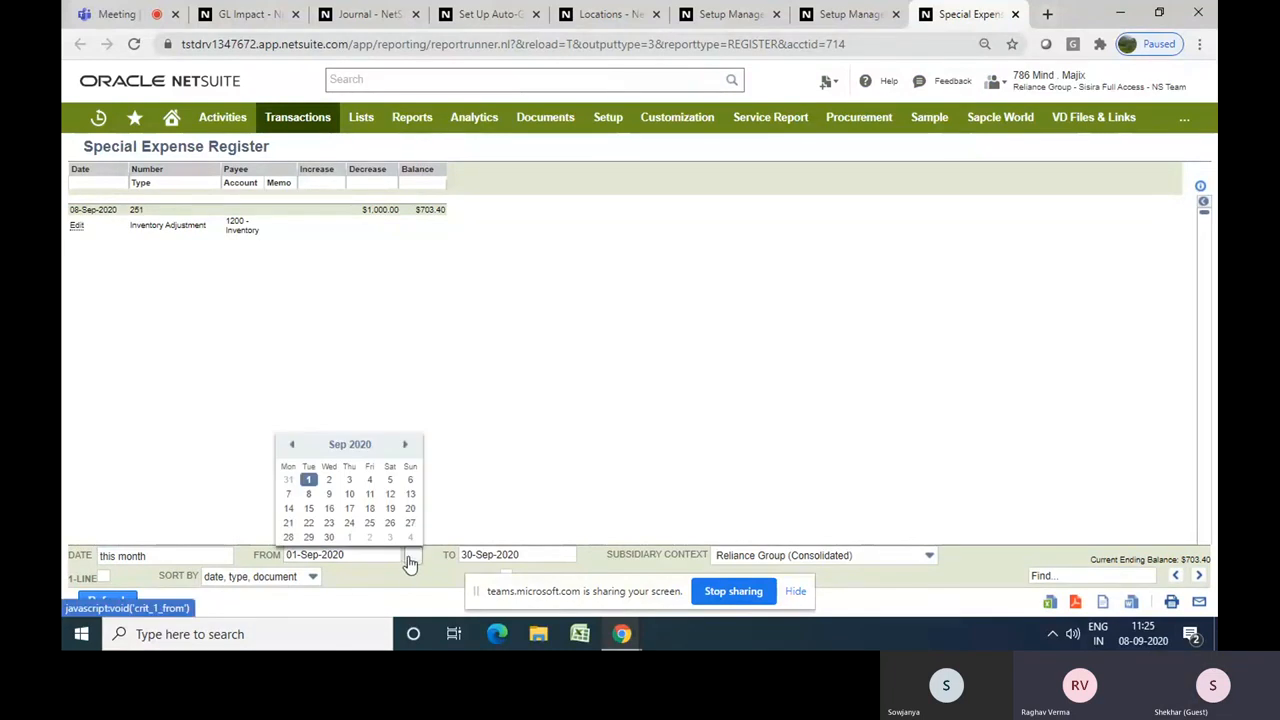
left_click(291, 444)
left_click(291, 444)
left_click(331, 485)
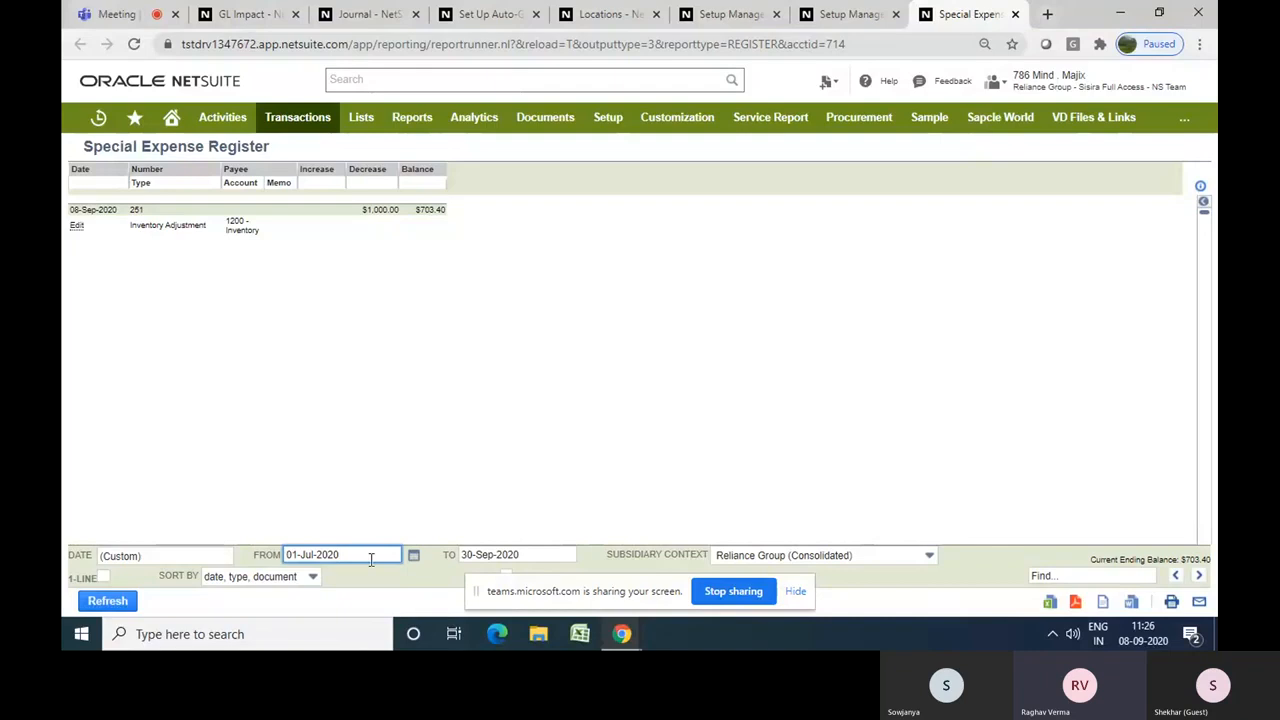
left_click(107, 602)
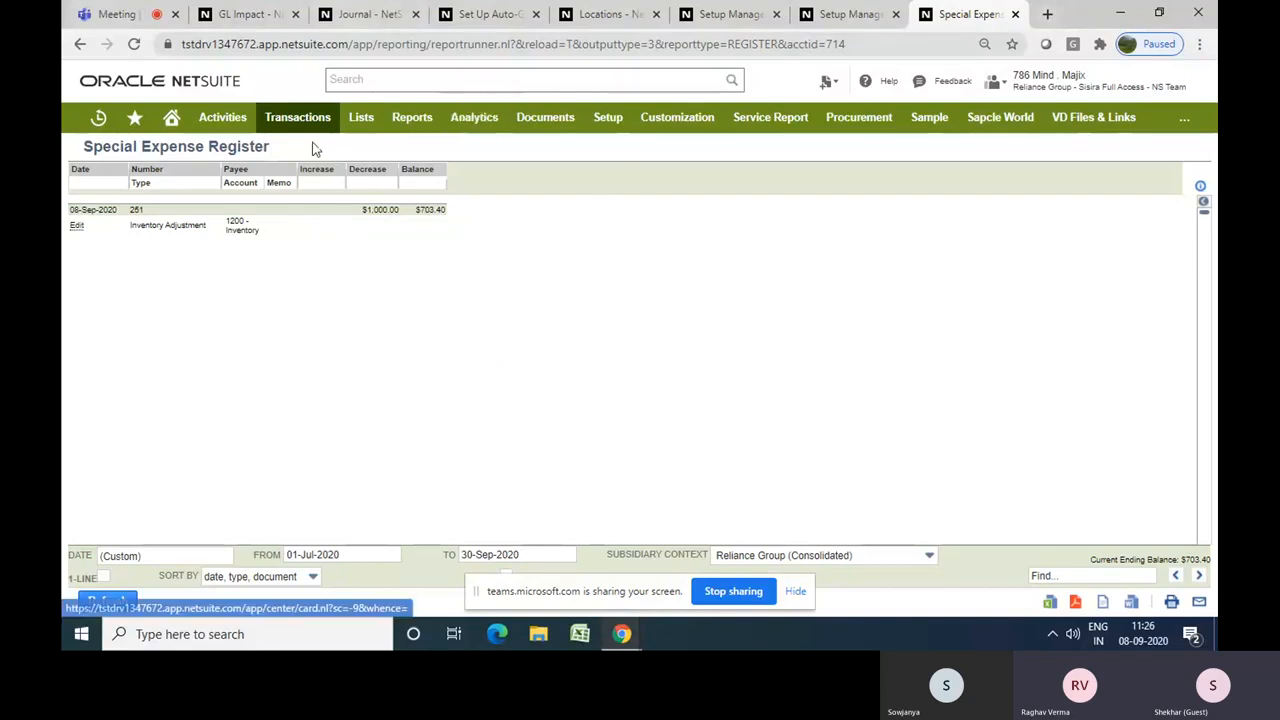
Open the Chart of Accounts in a new browser tab and switch to it
mouse_move(362, 118)
mouse_move(358, 179)
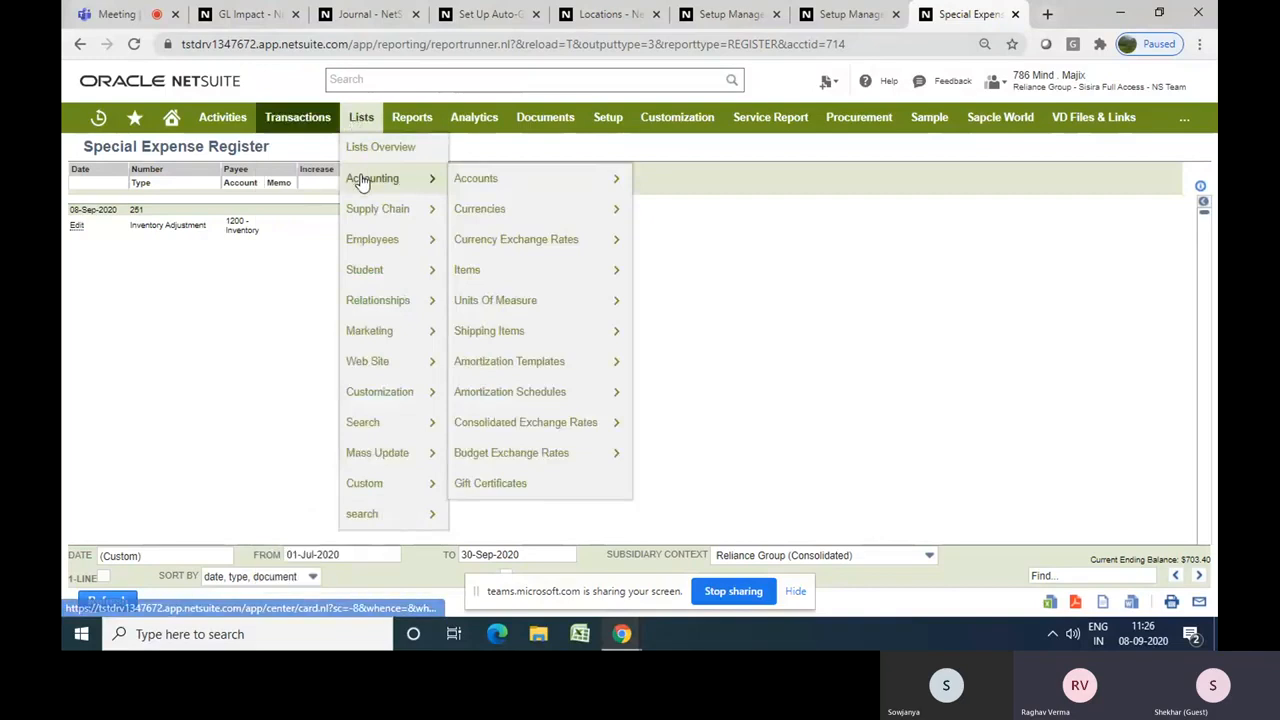
right_click(498, 192)
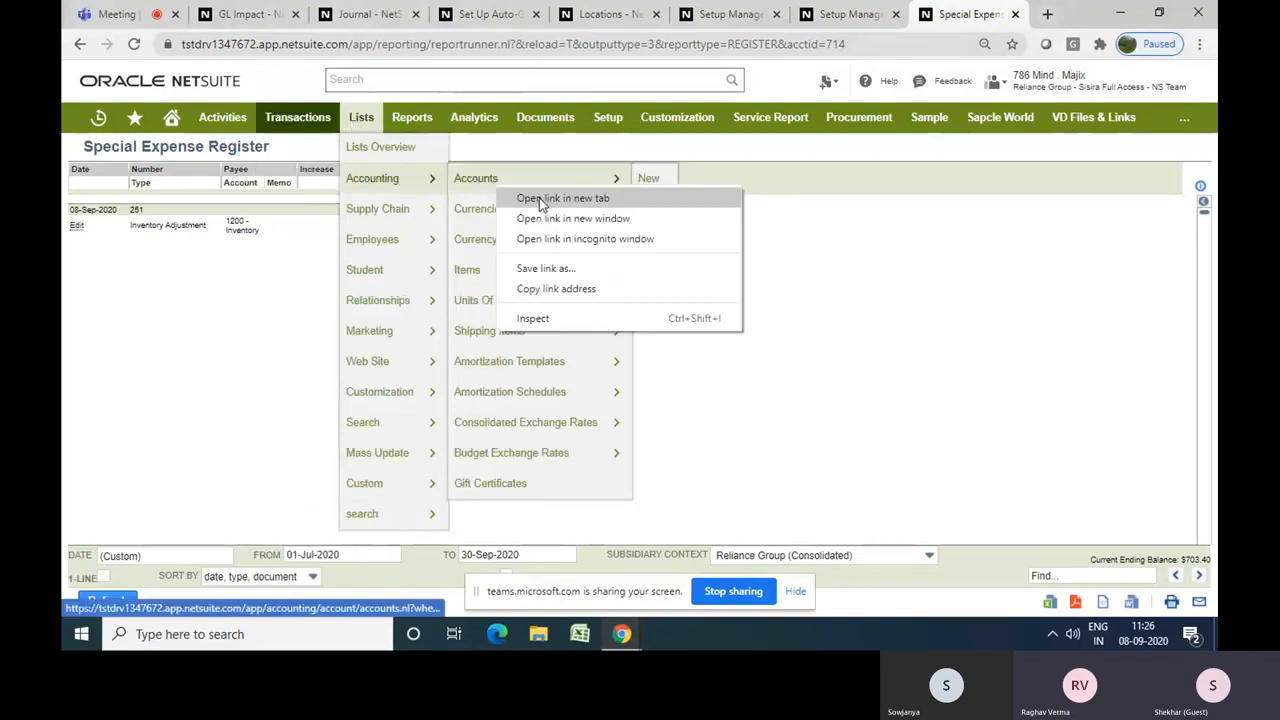
left_click(543, 195)
left_click(956, 22)
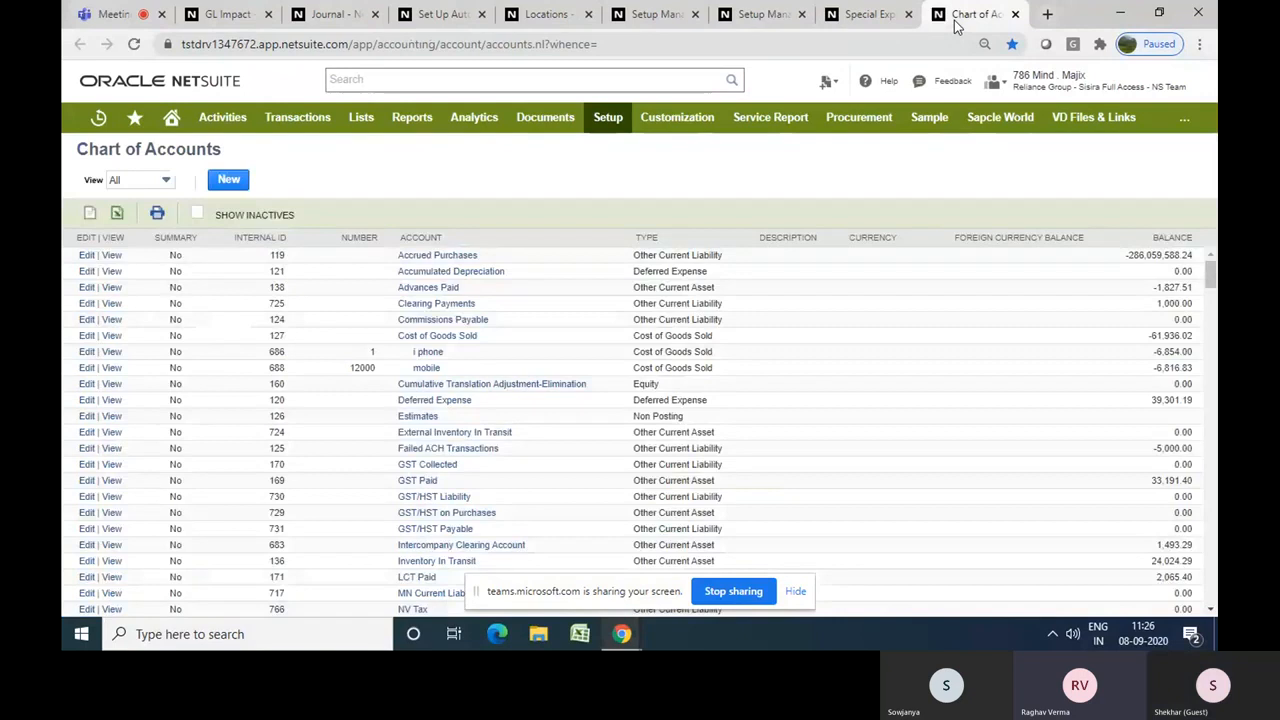
Find "adjust" in the Chart of Accounts and open the register of account 1111 Inventory Adjustment Account
key("ctrl+f")
type("adh")
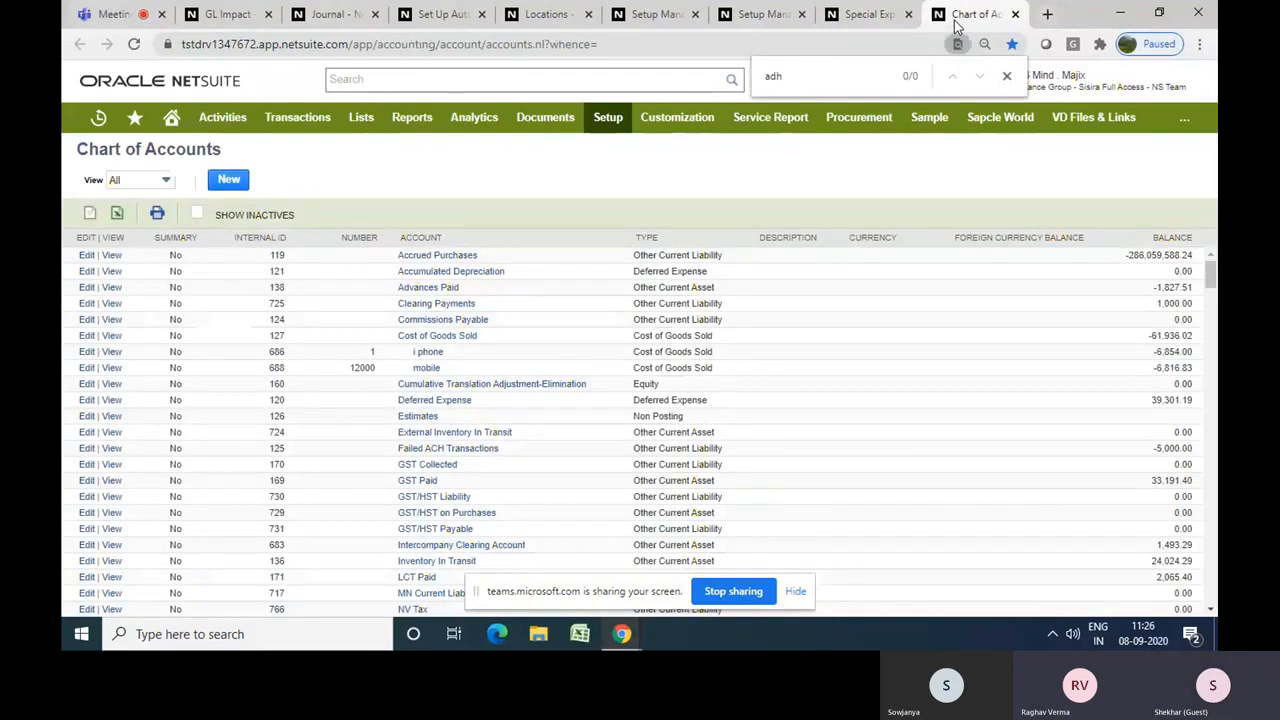
key("BackSpace")
type("just")
key("Return")
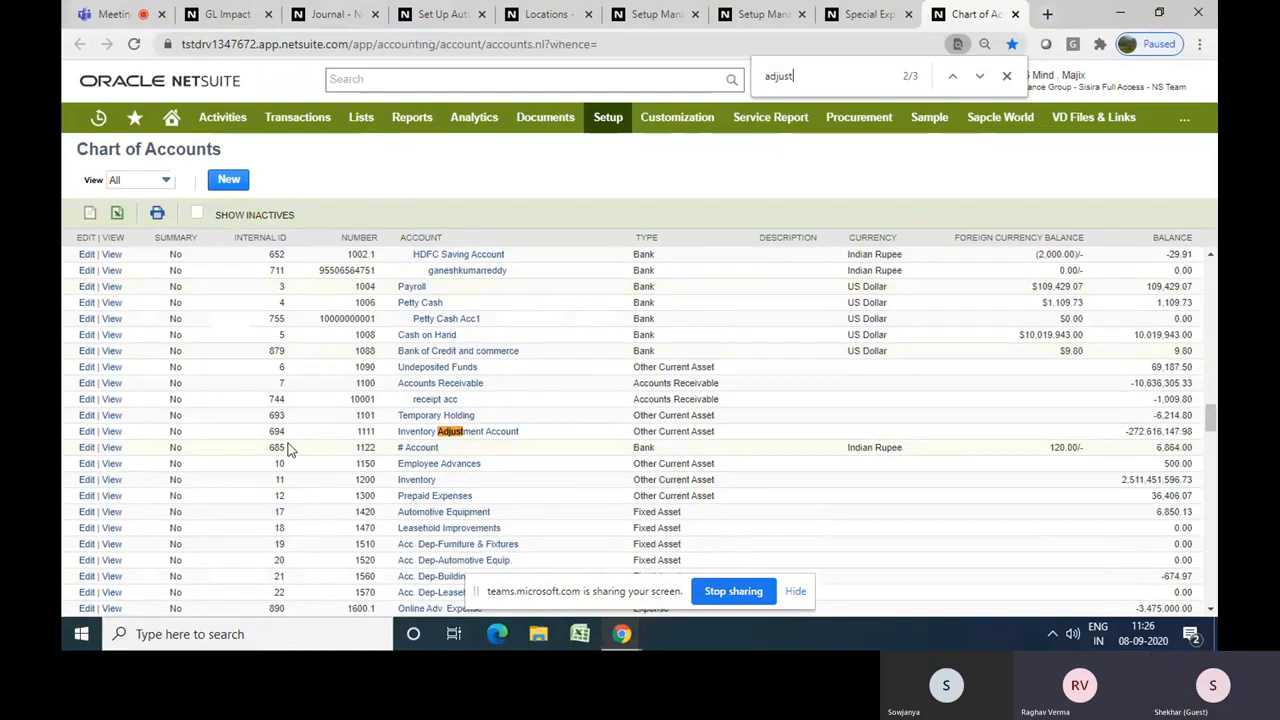
left_click(417, 436)
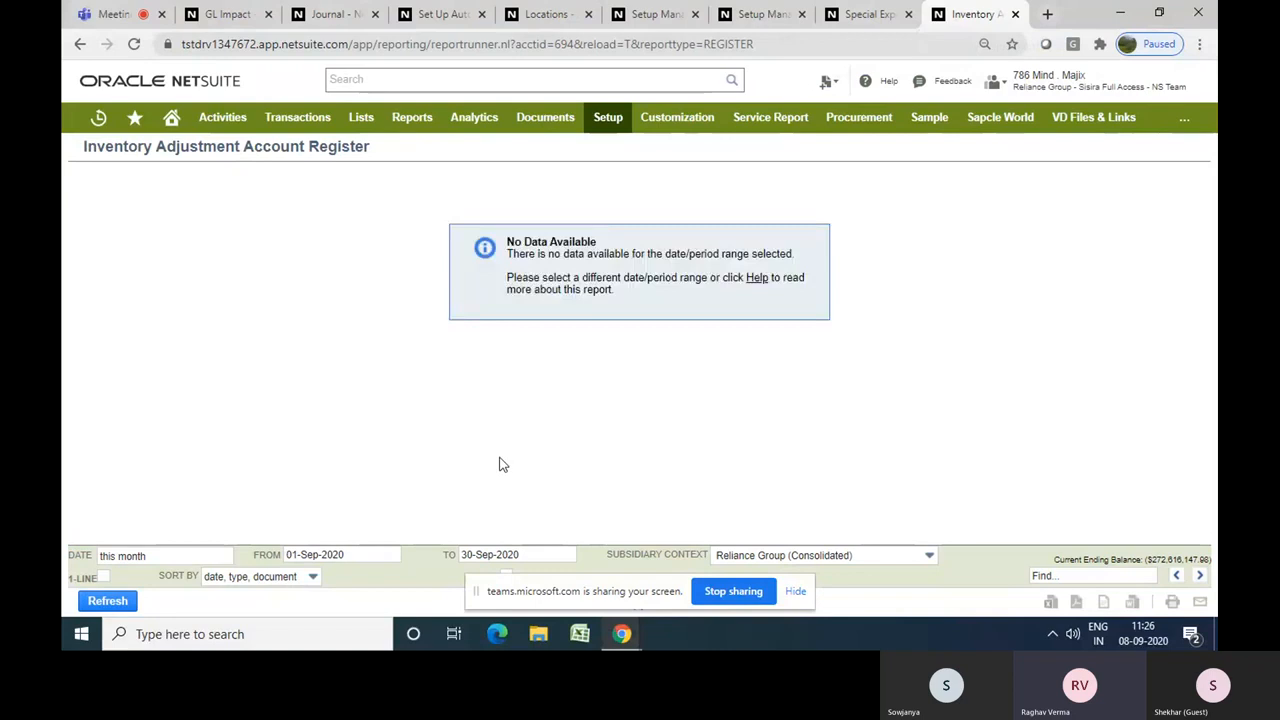
Set the Inventory Adjustment Account Register's From date to 01-May-2020
left_click(410, 556)
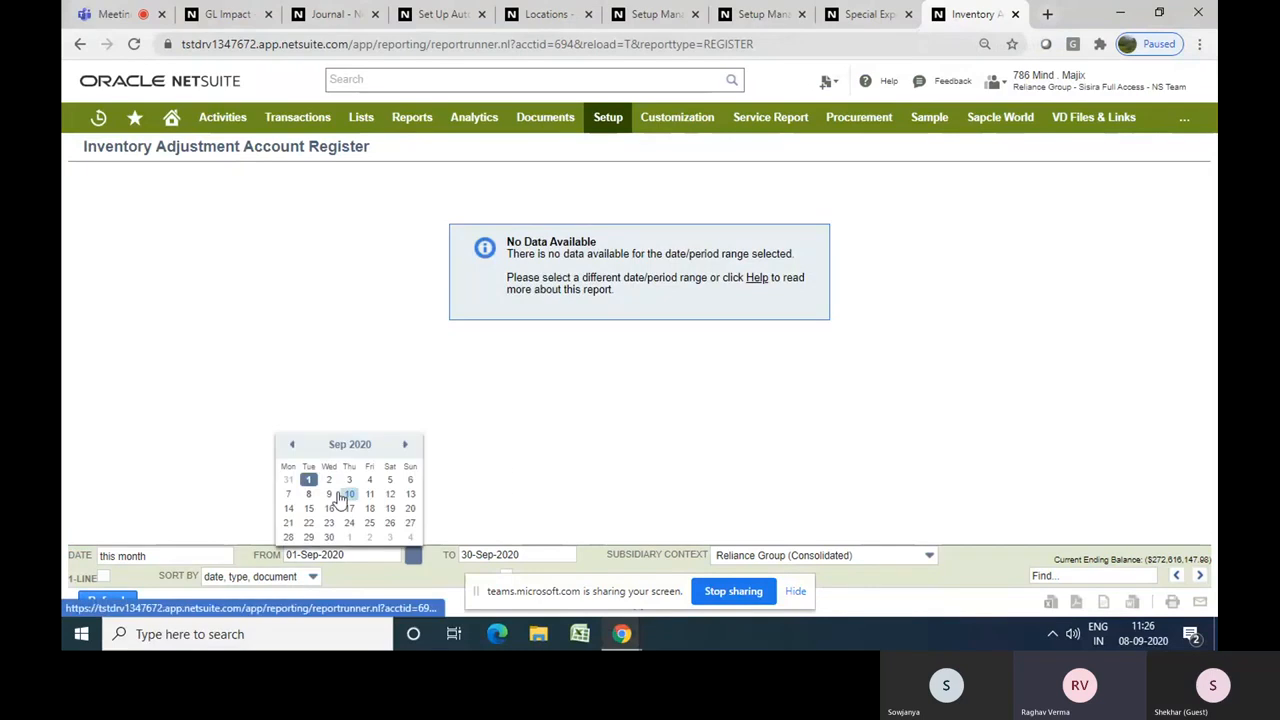
left_click(293, 445)
left_click(293, 445)
left_click(293, 445)
left_click(293, 445)
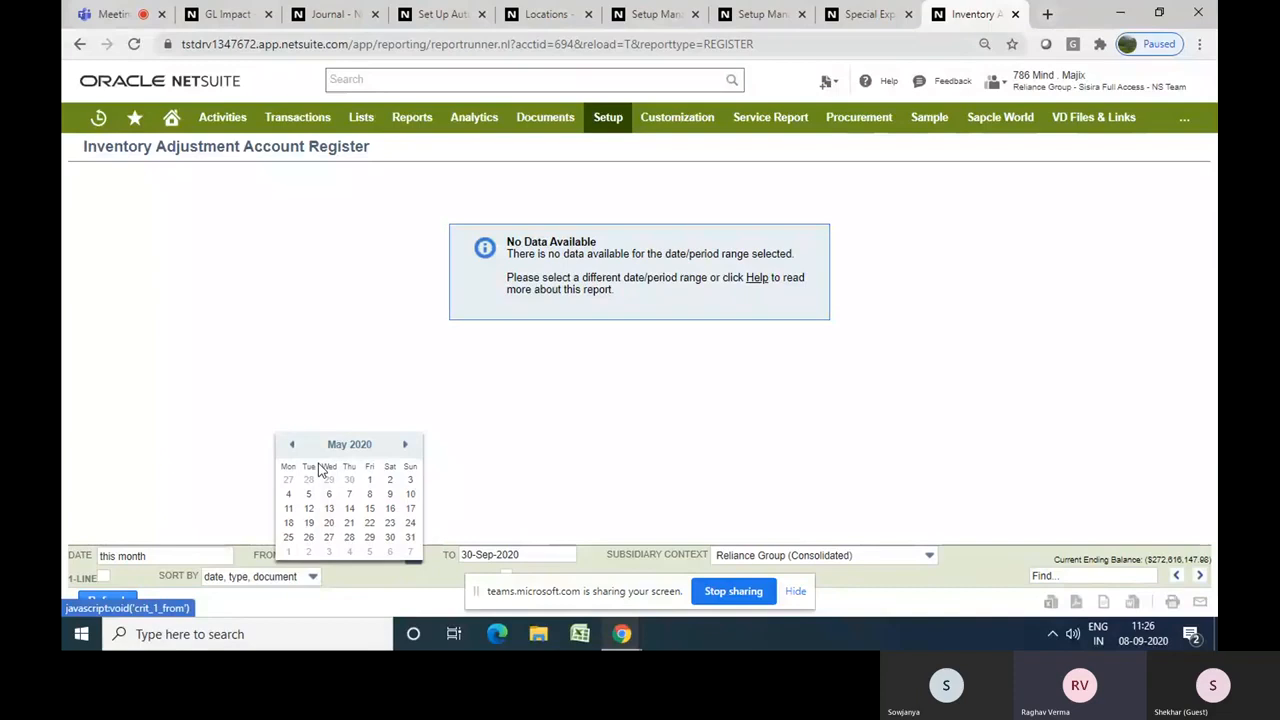
left_click(374, 486)
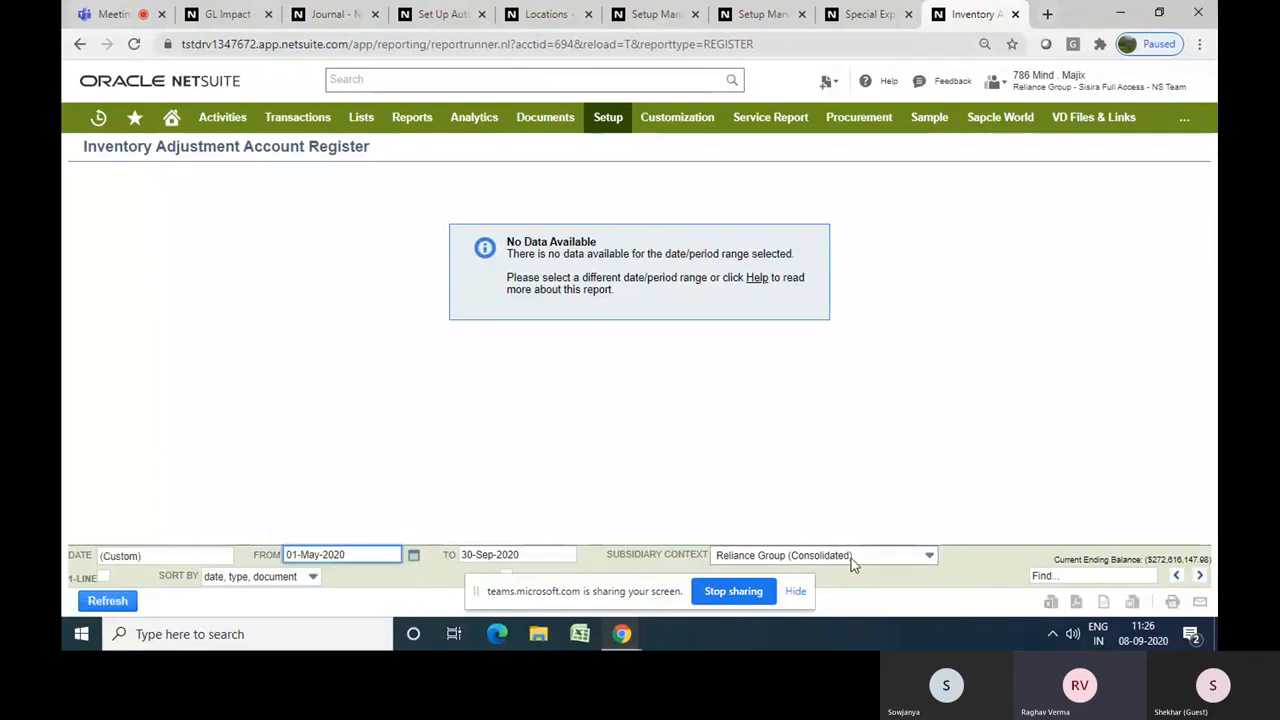
Find "corp" among the subsidiaries and set the Inventory Adjustment Account Register's subsidiary context to Reliance Corp
left_click(884, 563)
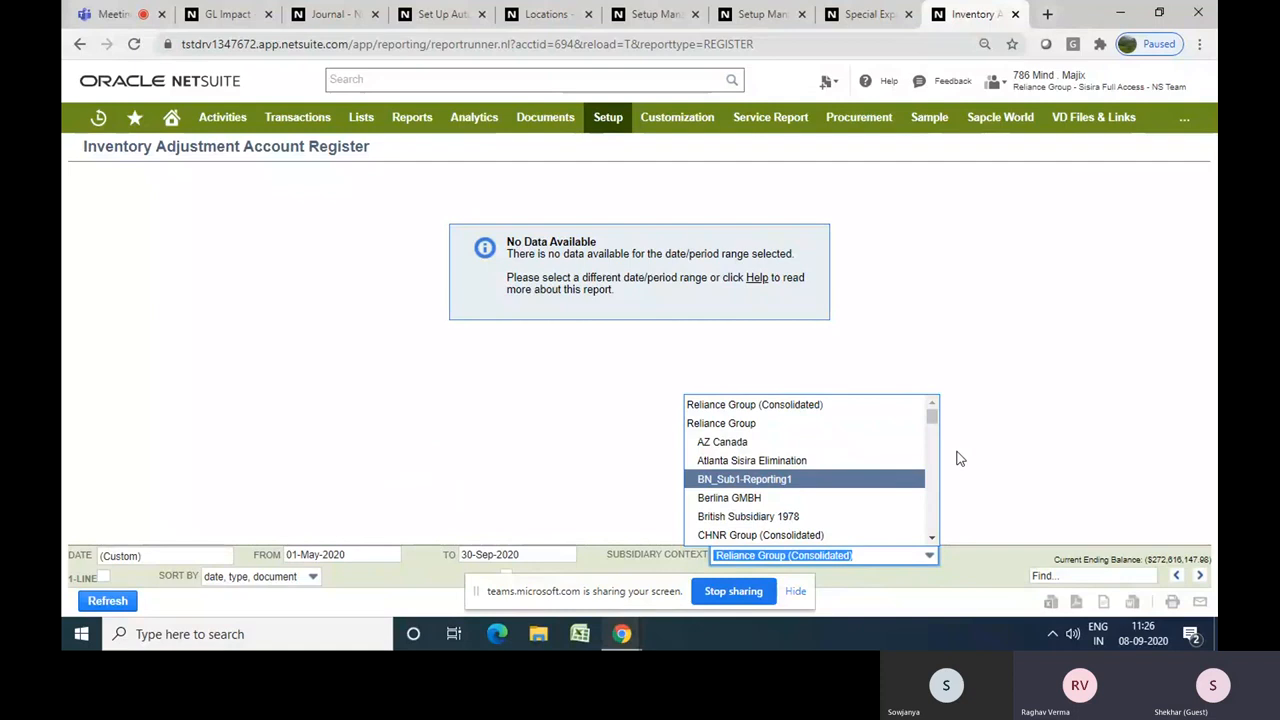
left_click_drag(938, 428, 935, 461)
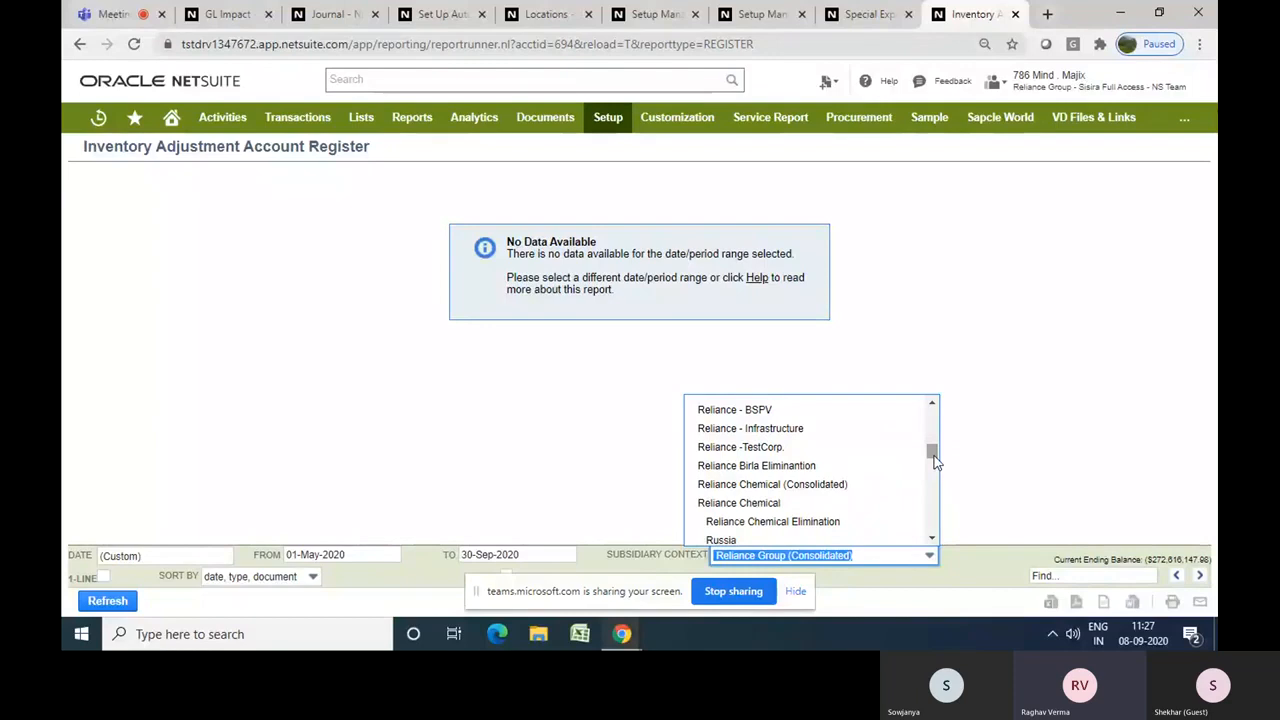
key("ctrl+f")
type("c")
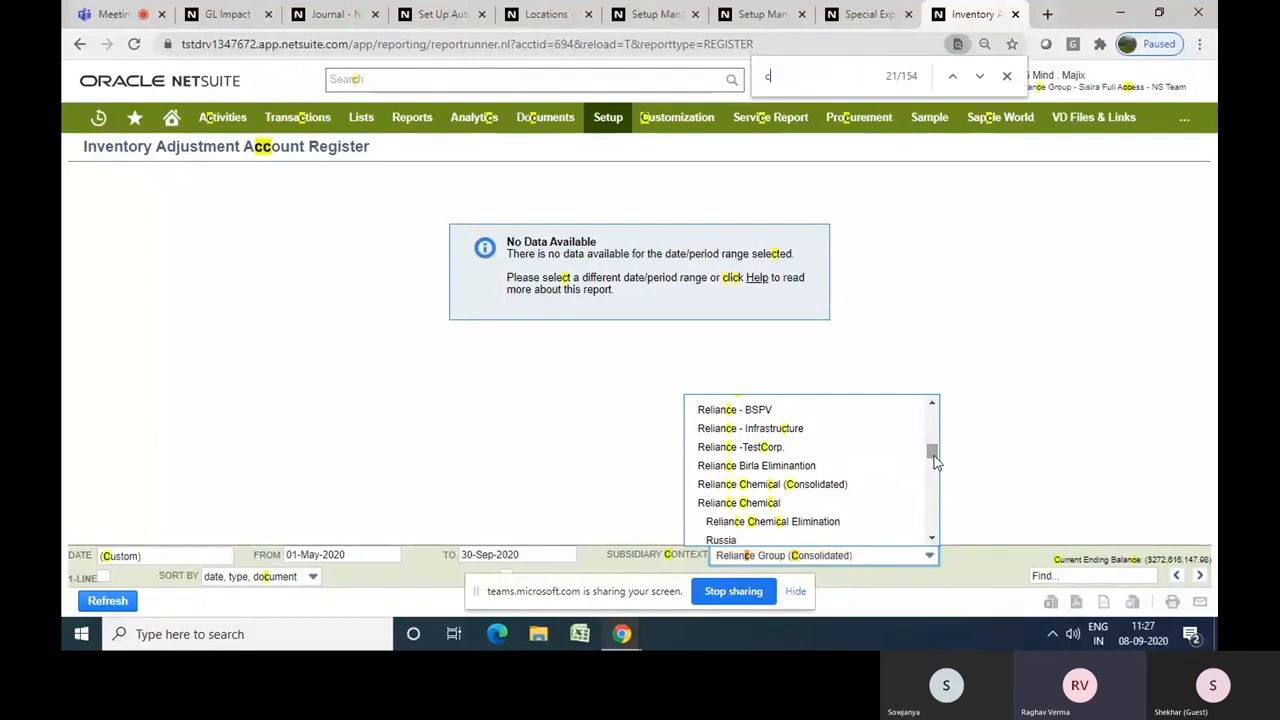
type("orp")
key("Return")
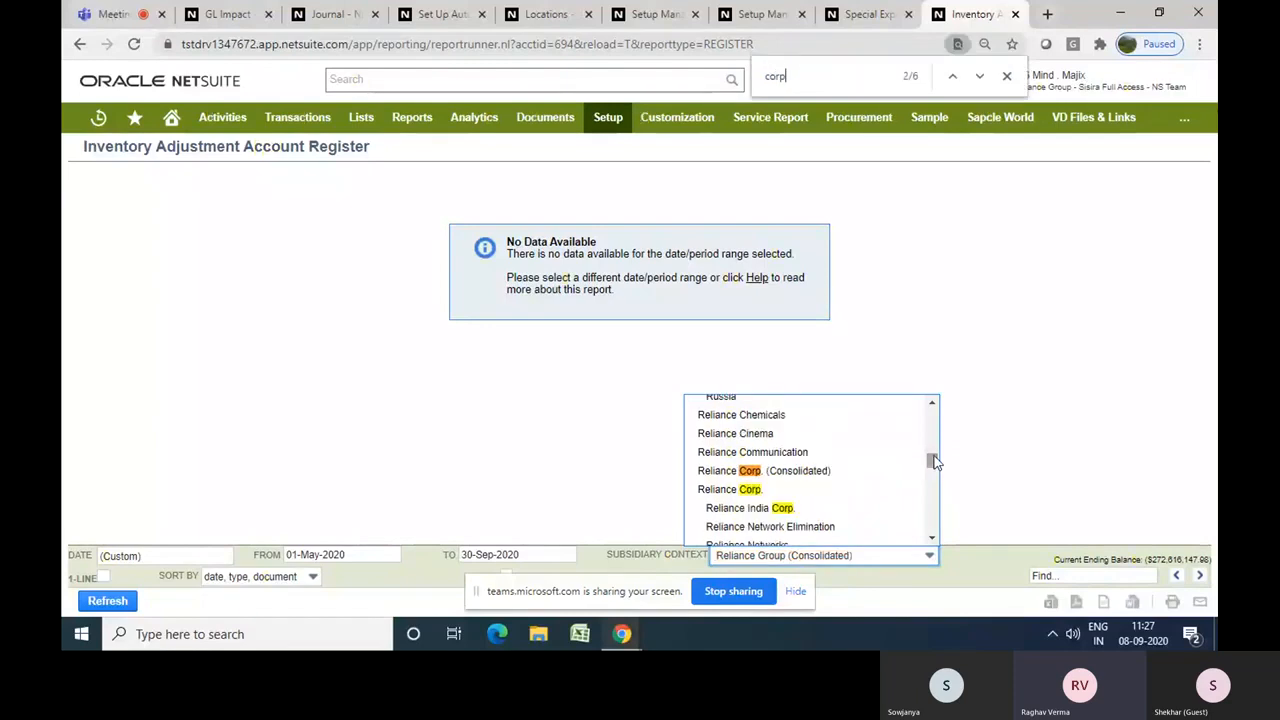
left_click(771, 494)
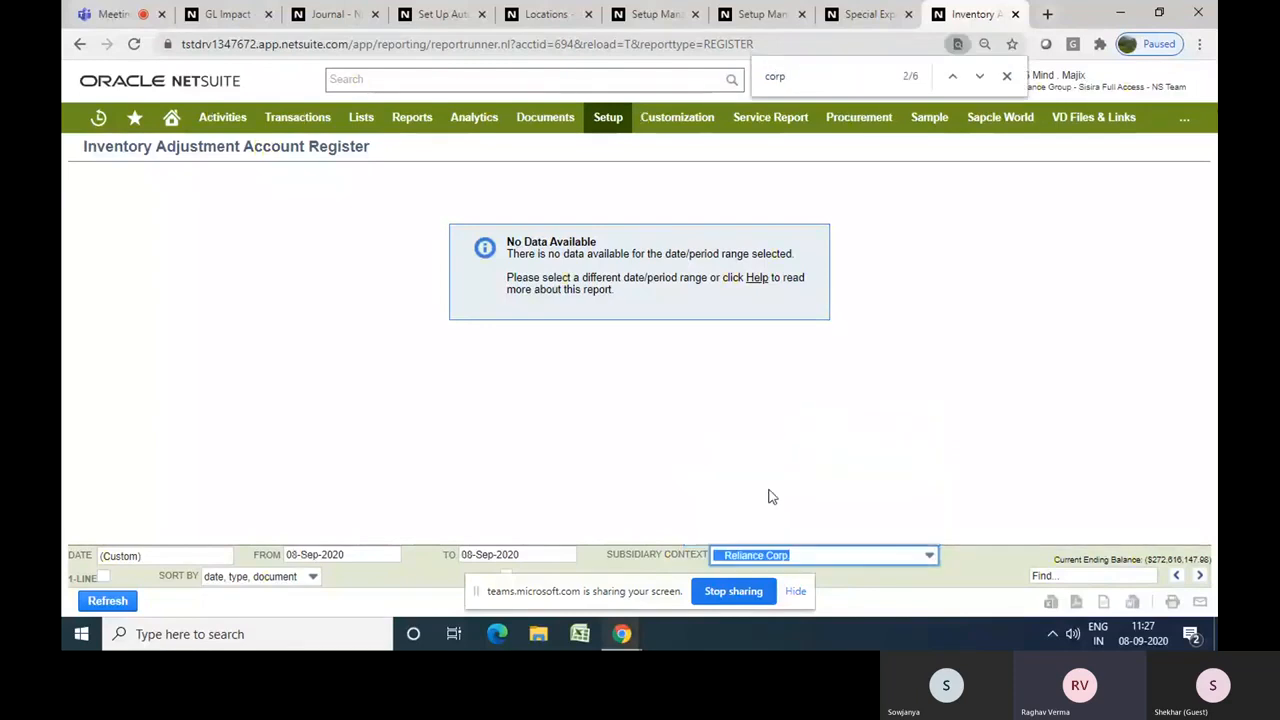
Set the Inventory Adjustment Account Register's From date to 01-Oct-2019 and refresh the report
left_click(413, 557)
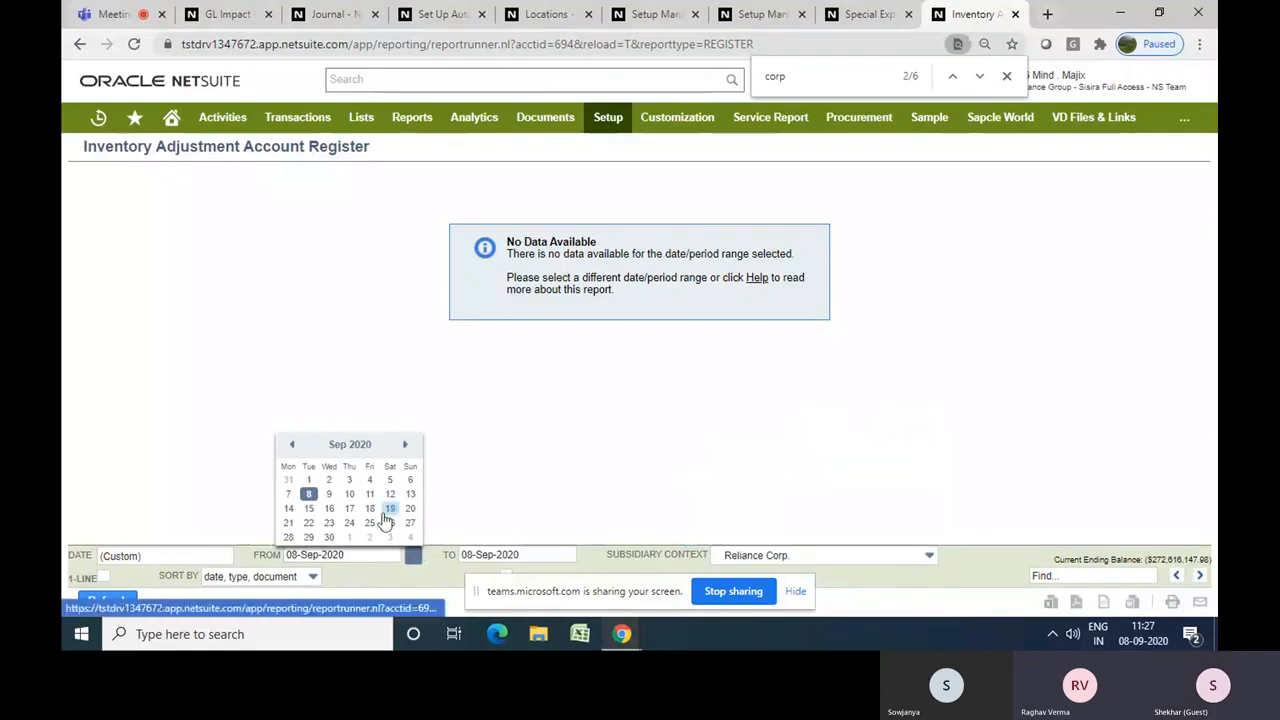
left_click(292, 444)
left_click(292, 444)
left_click(292, 444)
left_click(292, 444)
left_click(292, 444)
left_click(292, 444)
left_click(292, 444)
left_click(292, 444)
left_click(292, 444)
left_click(292, 444)
left_click(292, 444)
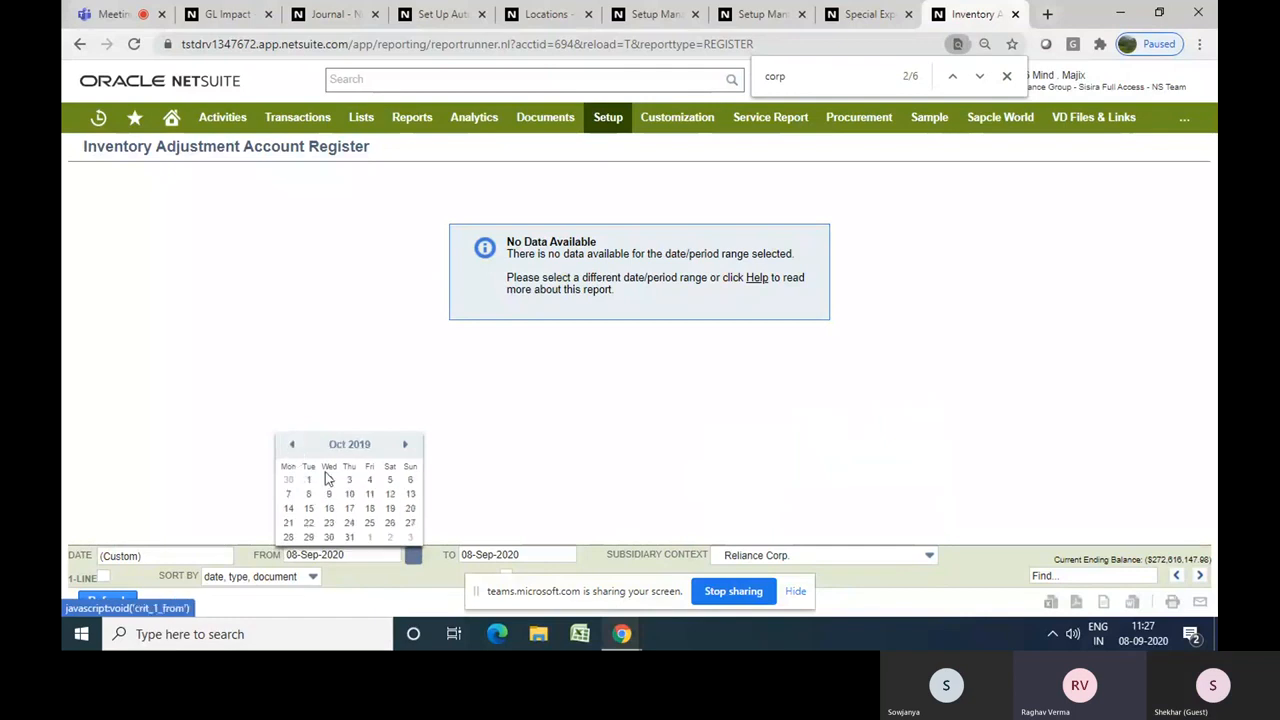
left_click(310, 481)
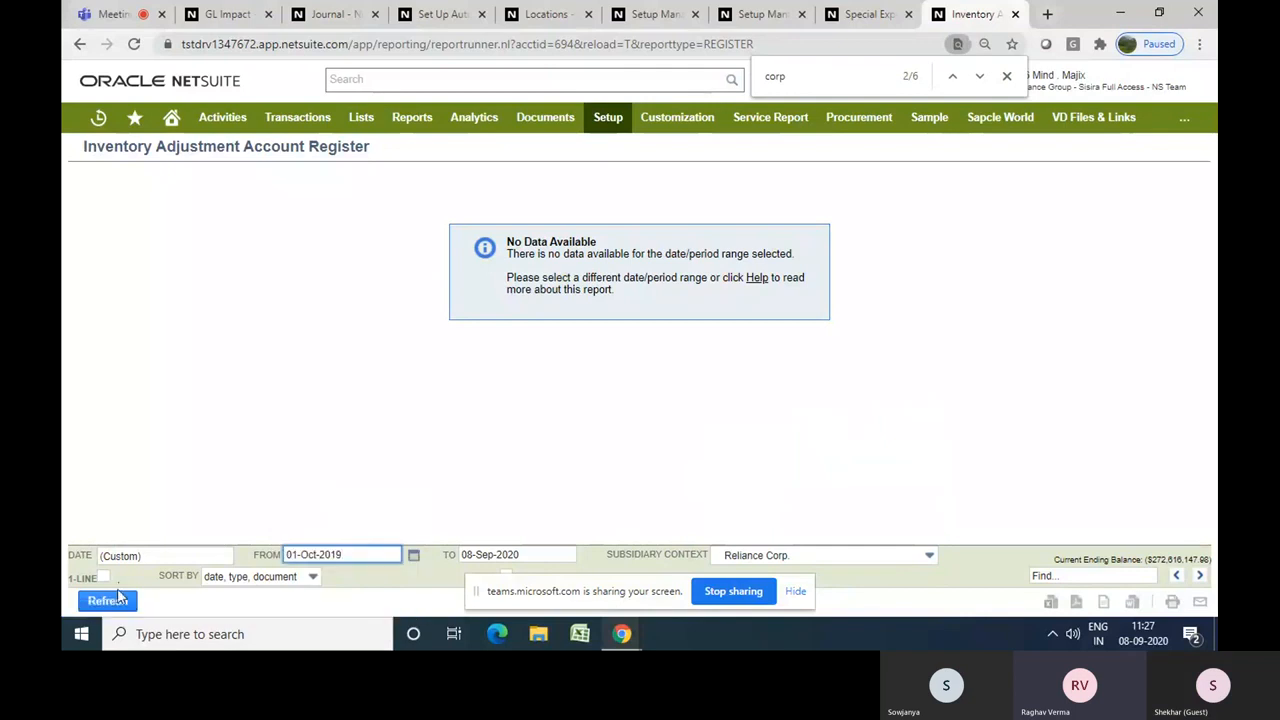
left_click(108, 601)
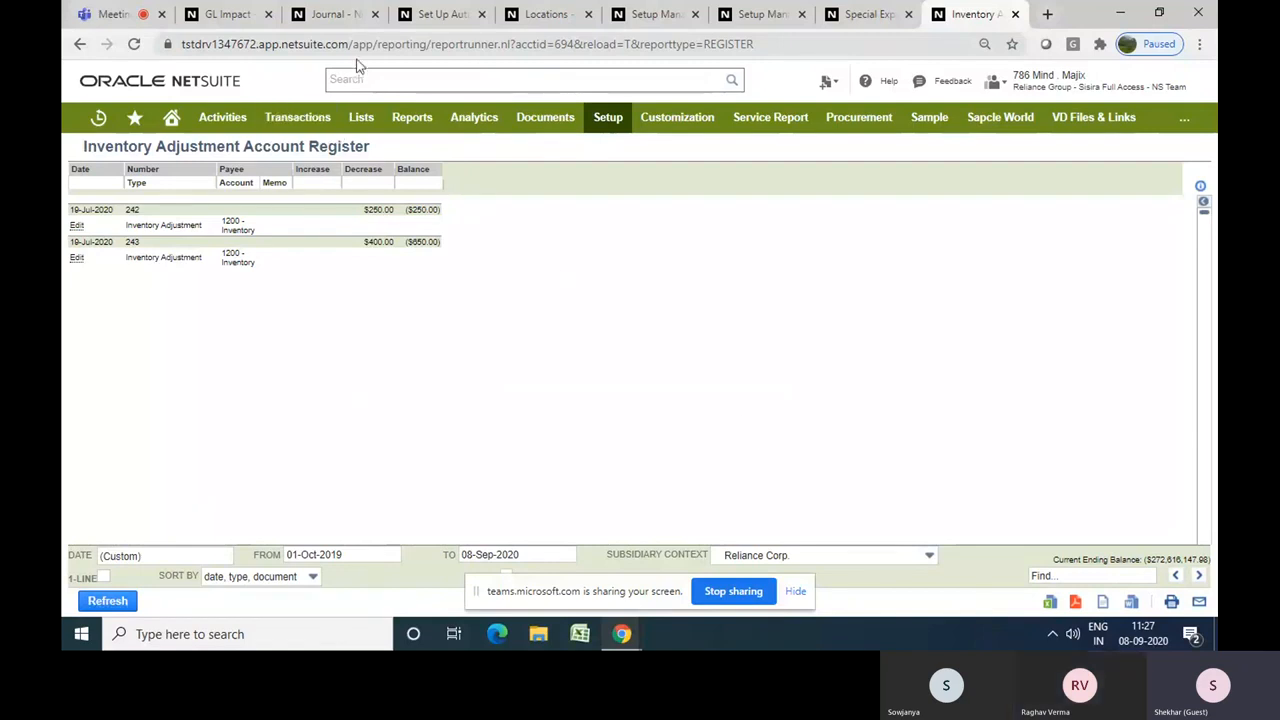
Return to the open Special Expense Register page
left_click(433, 22)
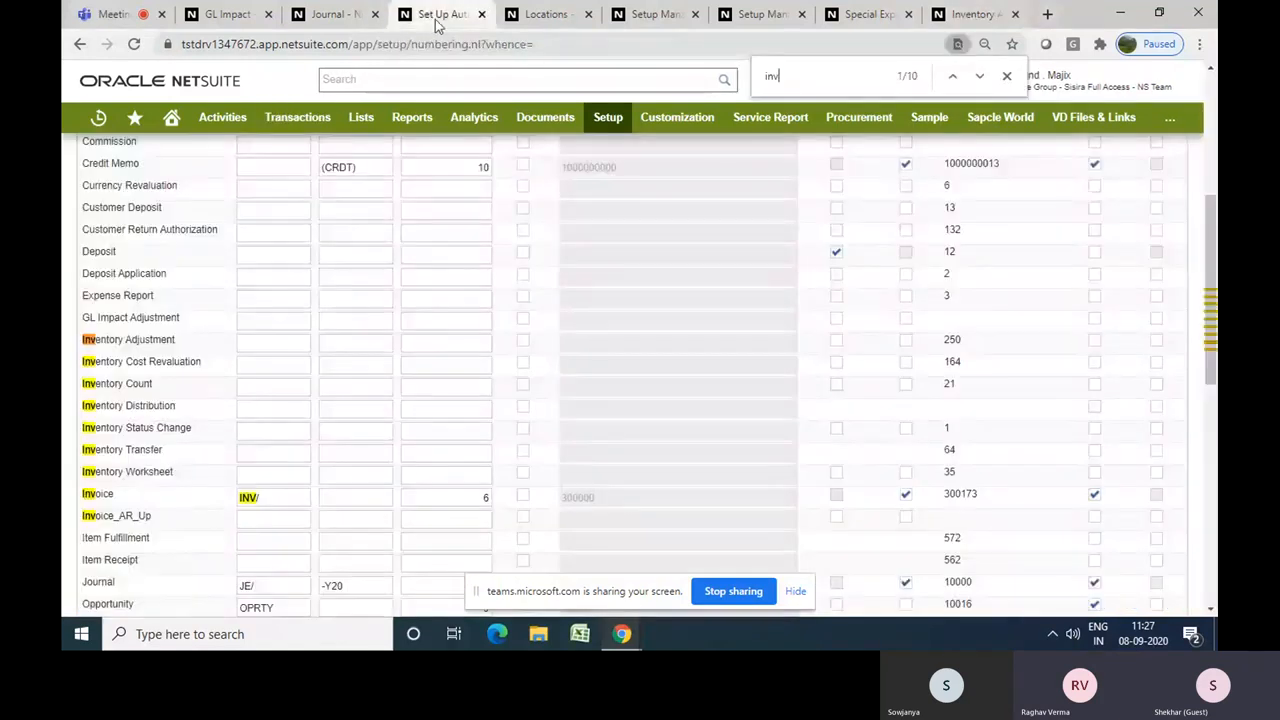
left_click(356, 21)
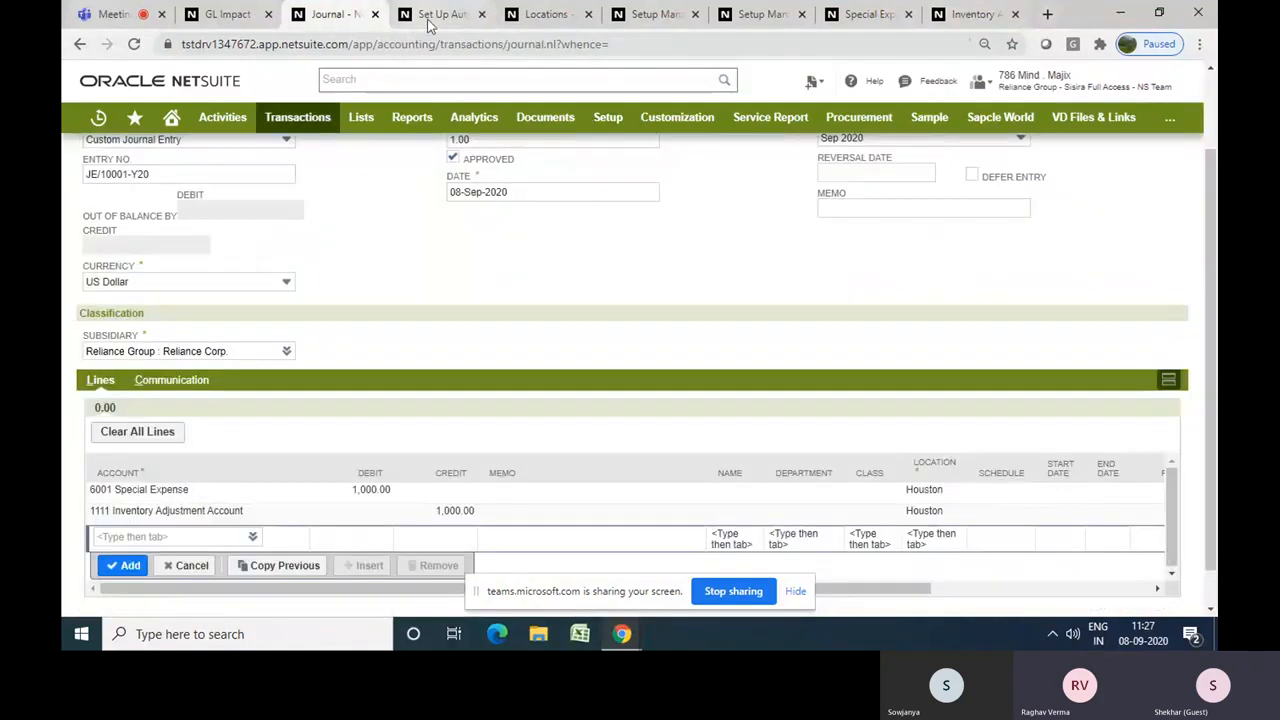
left_click(432, 25)
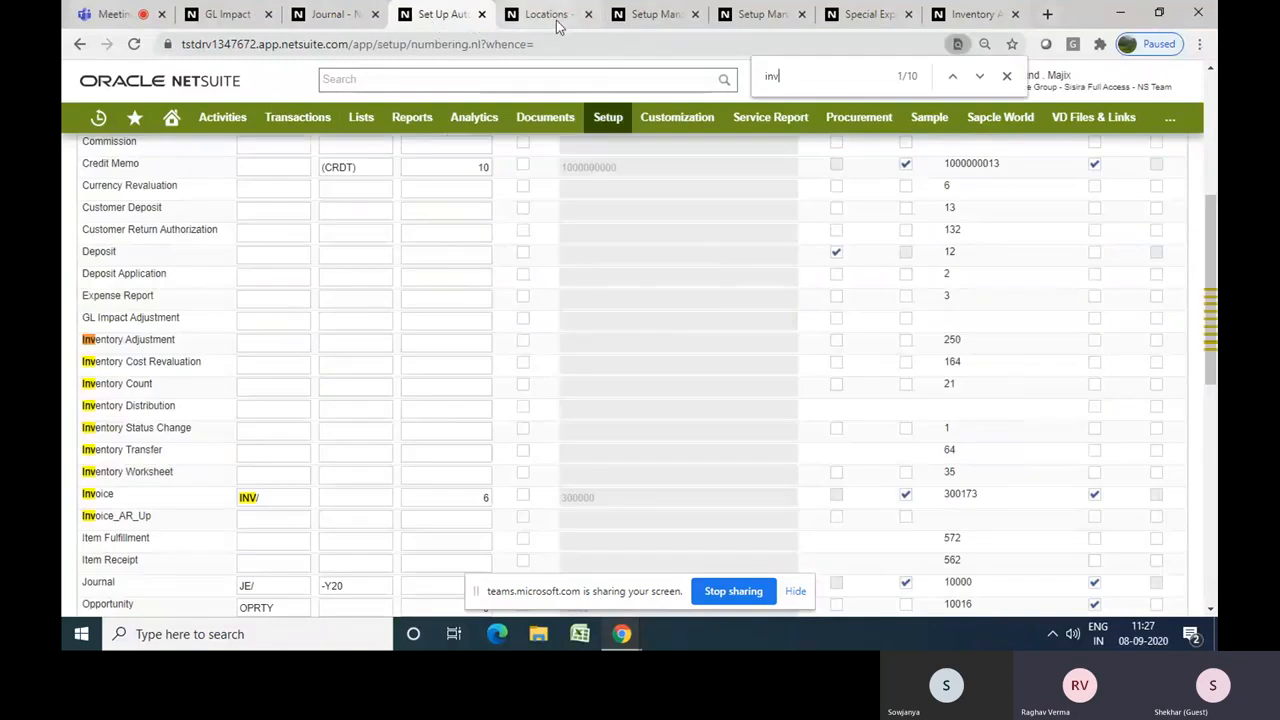
left_click(835, 20)
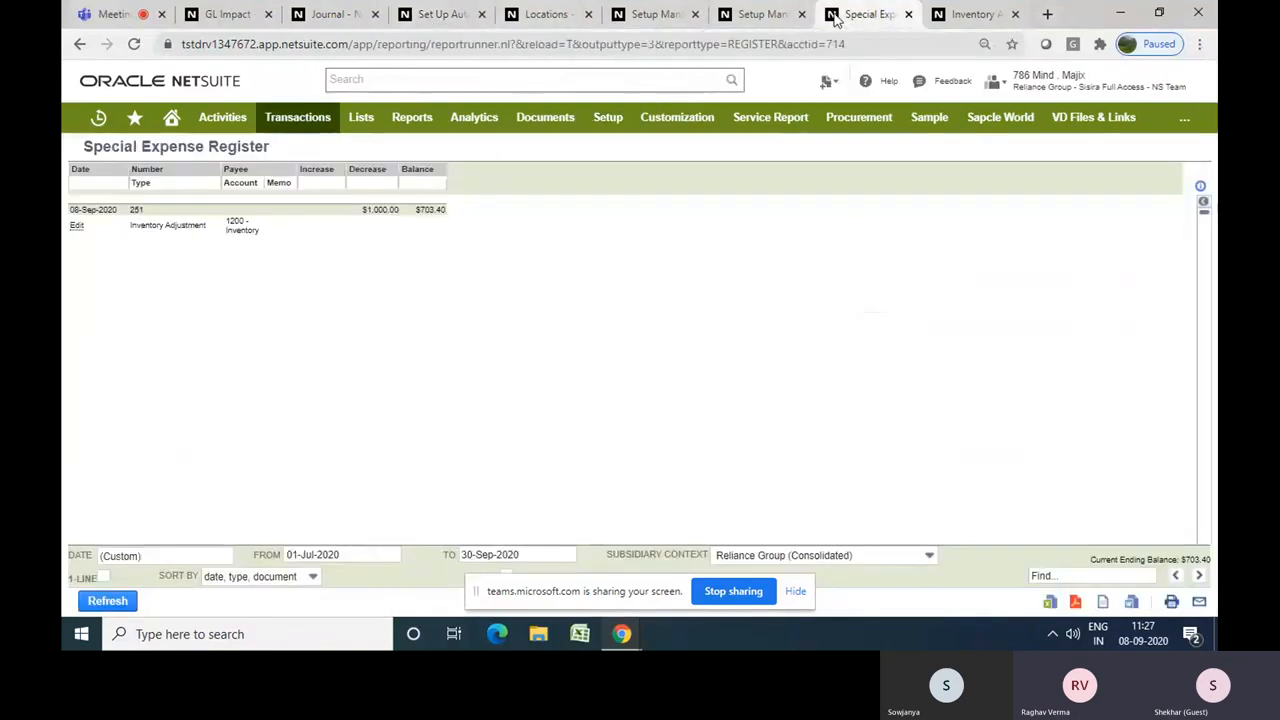
Find "cor" among the subsidiaries, set the Special Expense Register's subsidiary context to Reliance Corp., and refresh the report
left_click(829, 558)
key("ctrl+f")
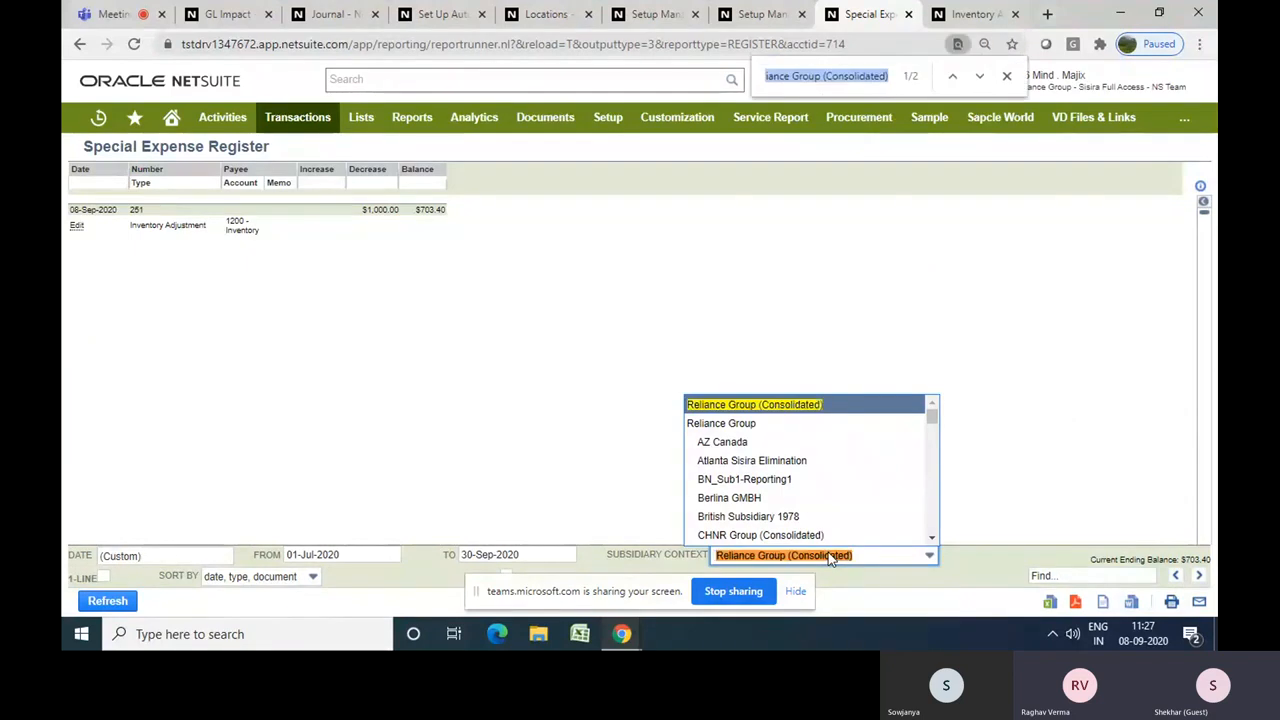
type("cor")
key("Return")
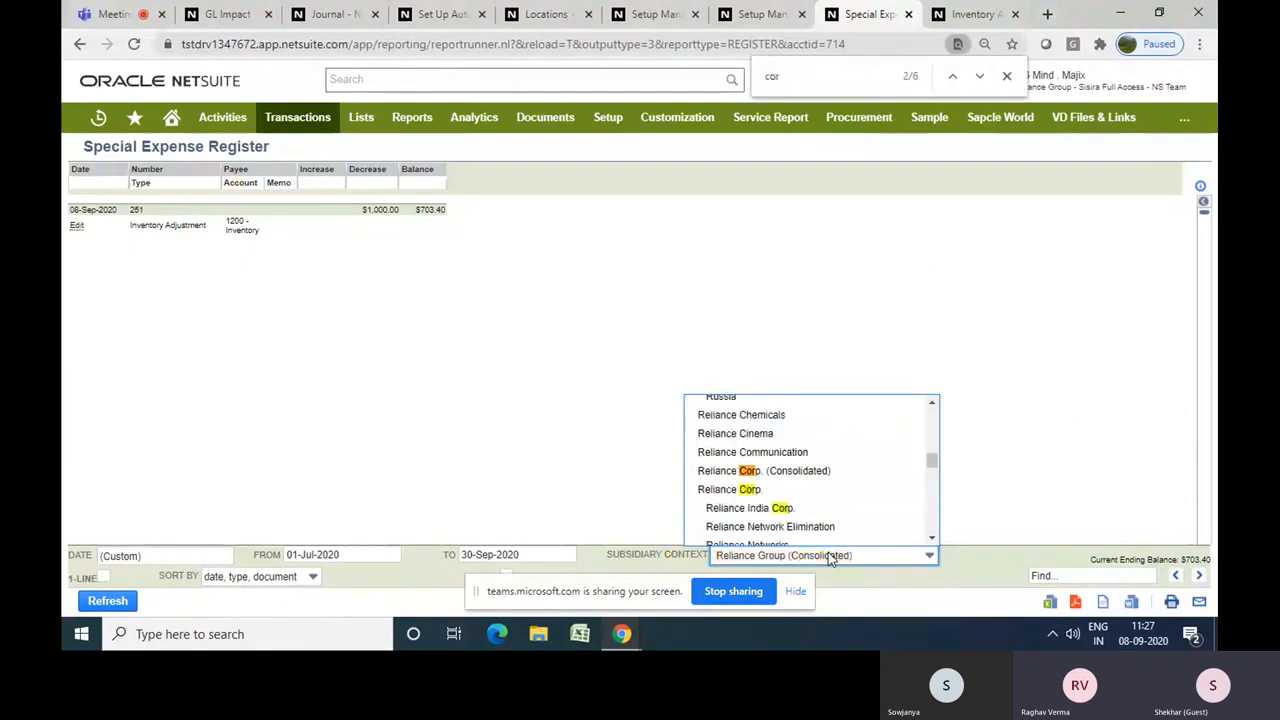
left_click(743, 492)
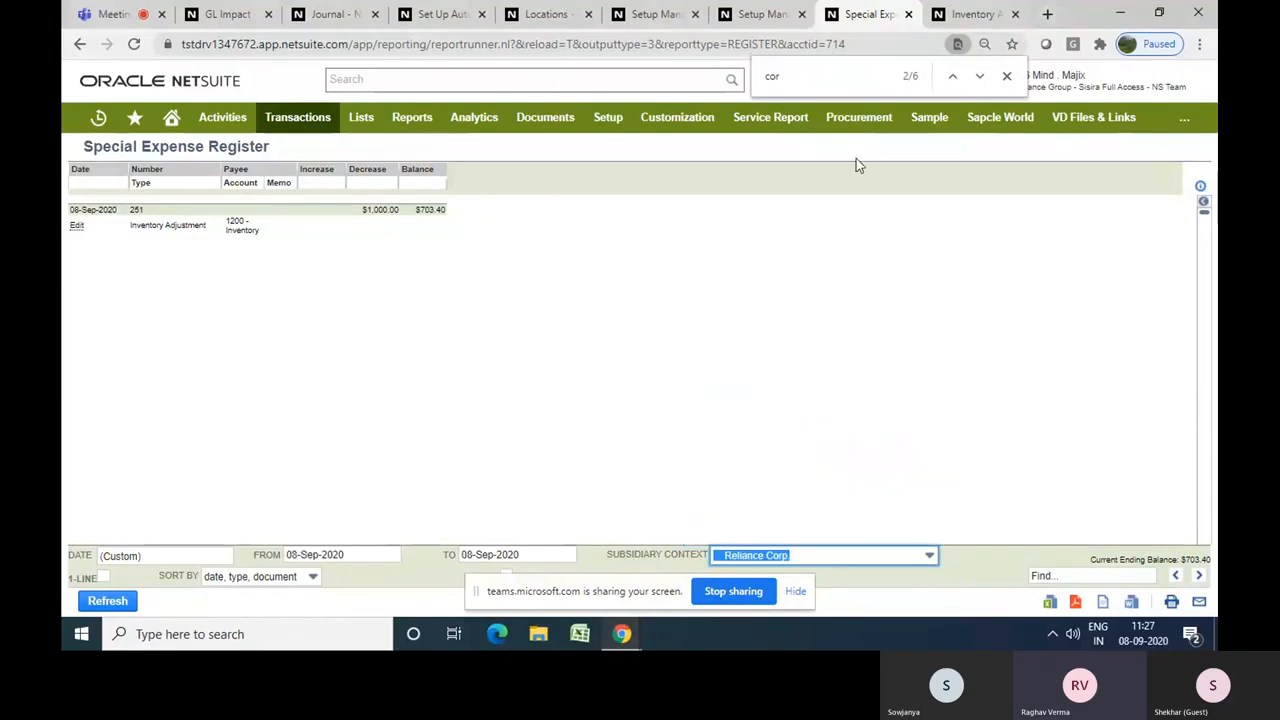
left_click(975, 15)
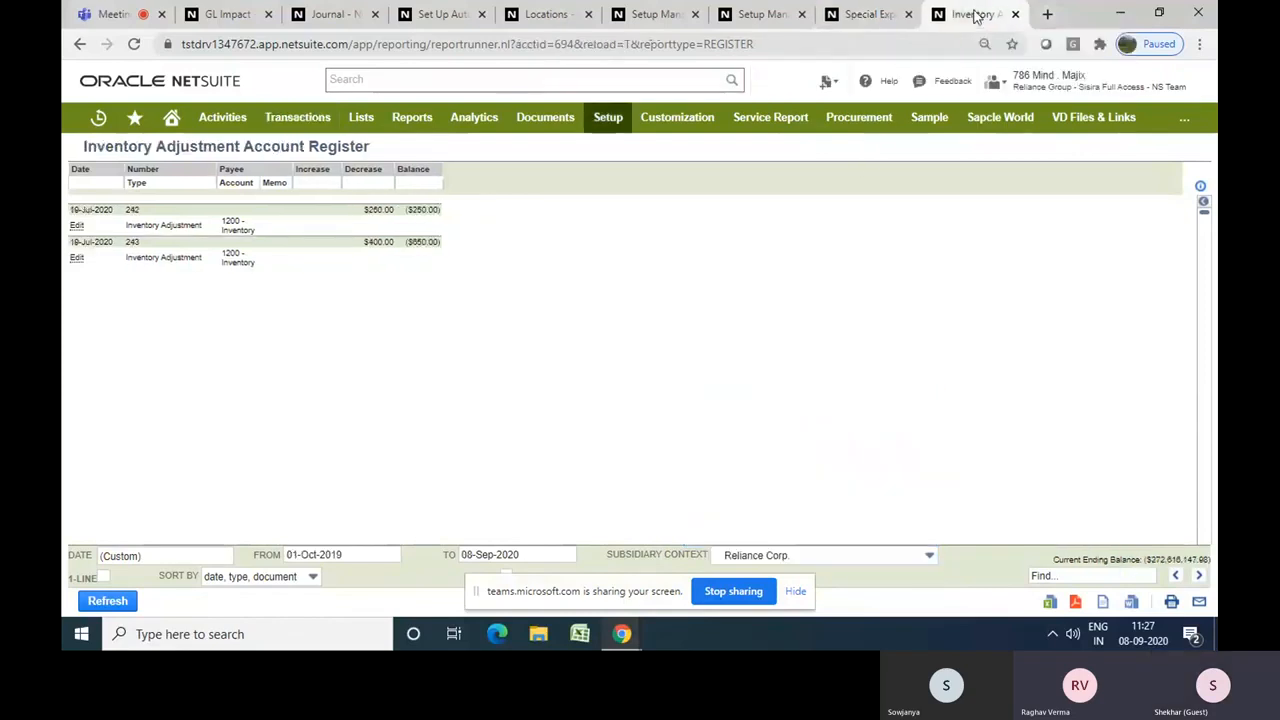
left_click(868, 14)
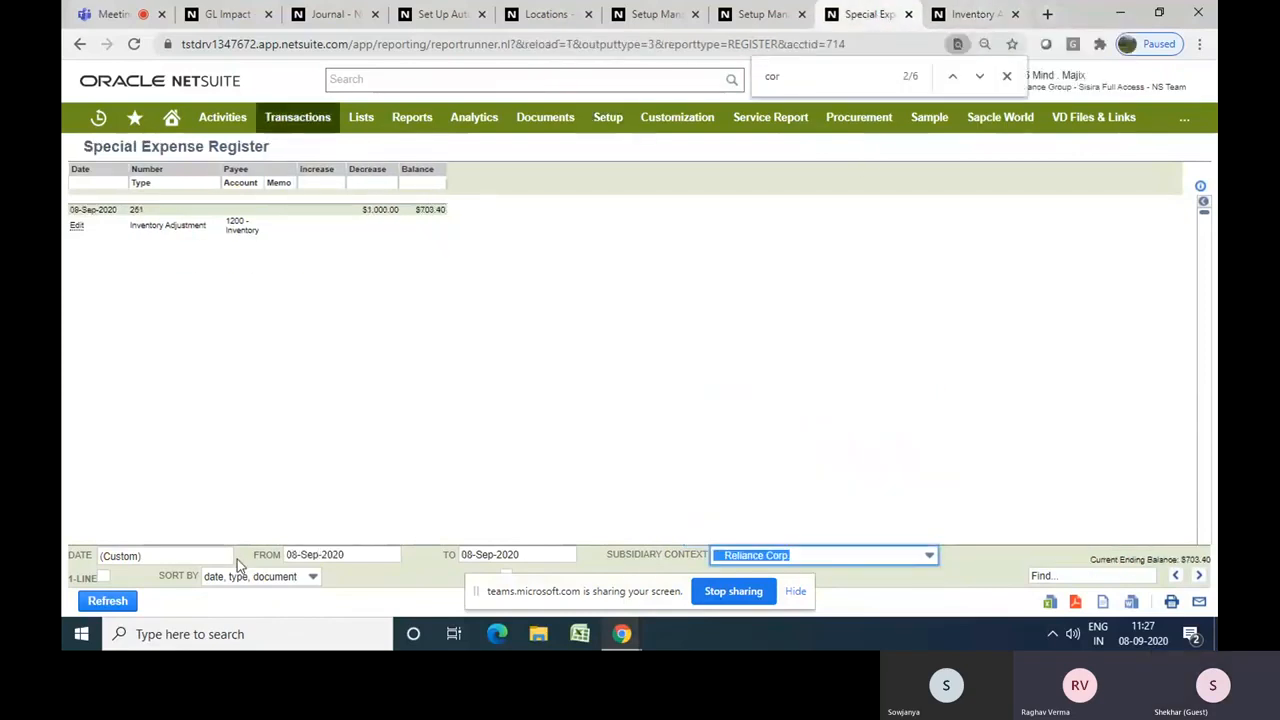
left_click(110, 601)
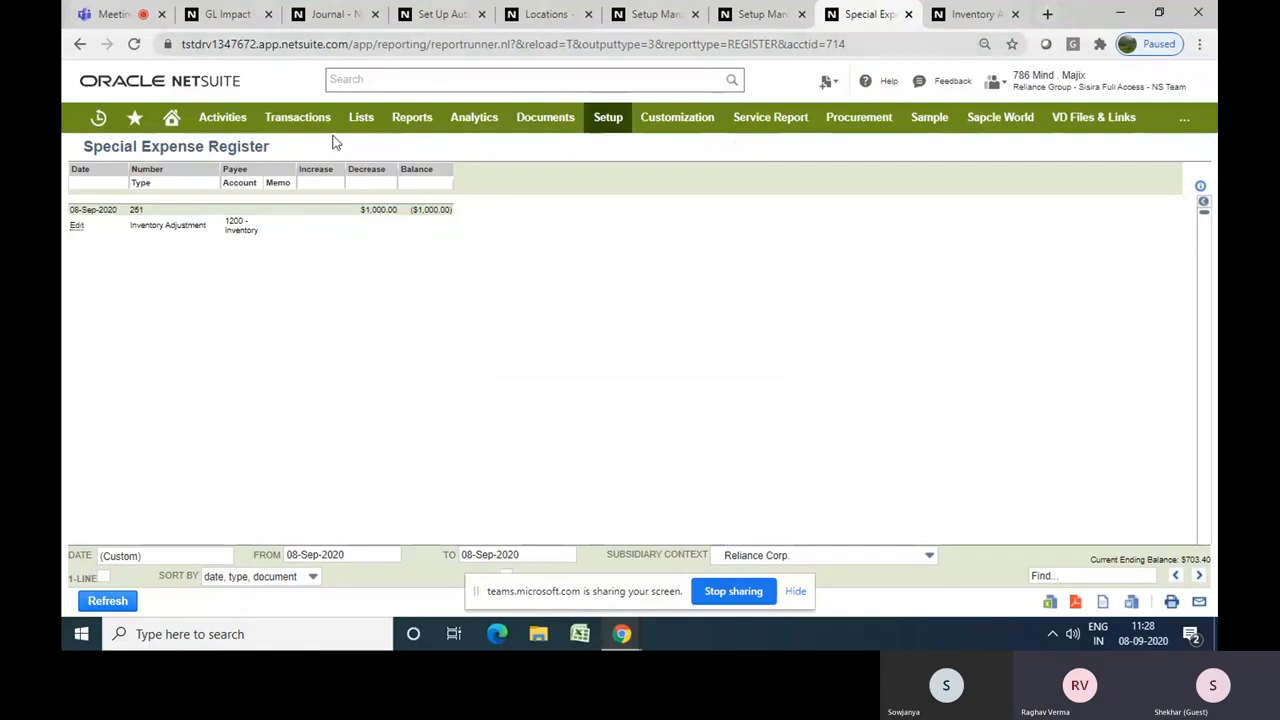
Compare the GL impact of Inventory Adjustment 251 with the Special Expense and Inventory Adjustment Account registers
left_click(240, 16)
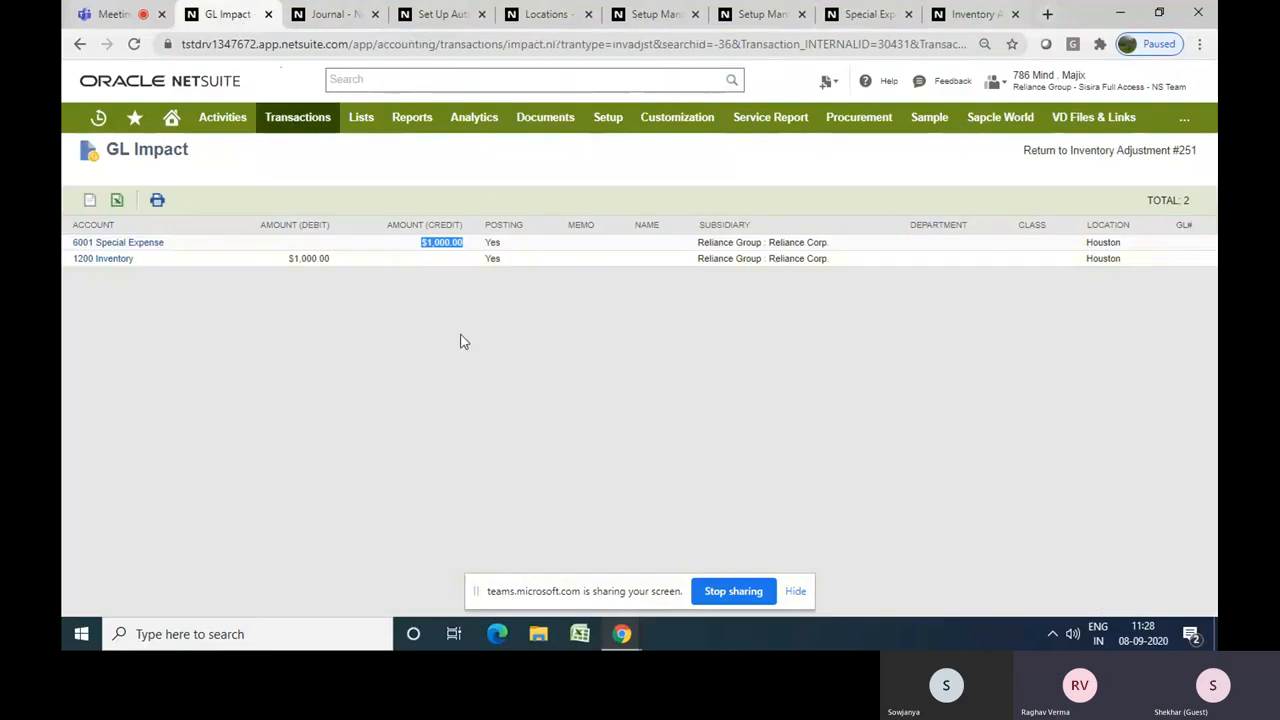
left_click(882, 18)
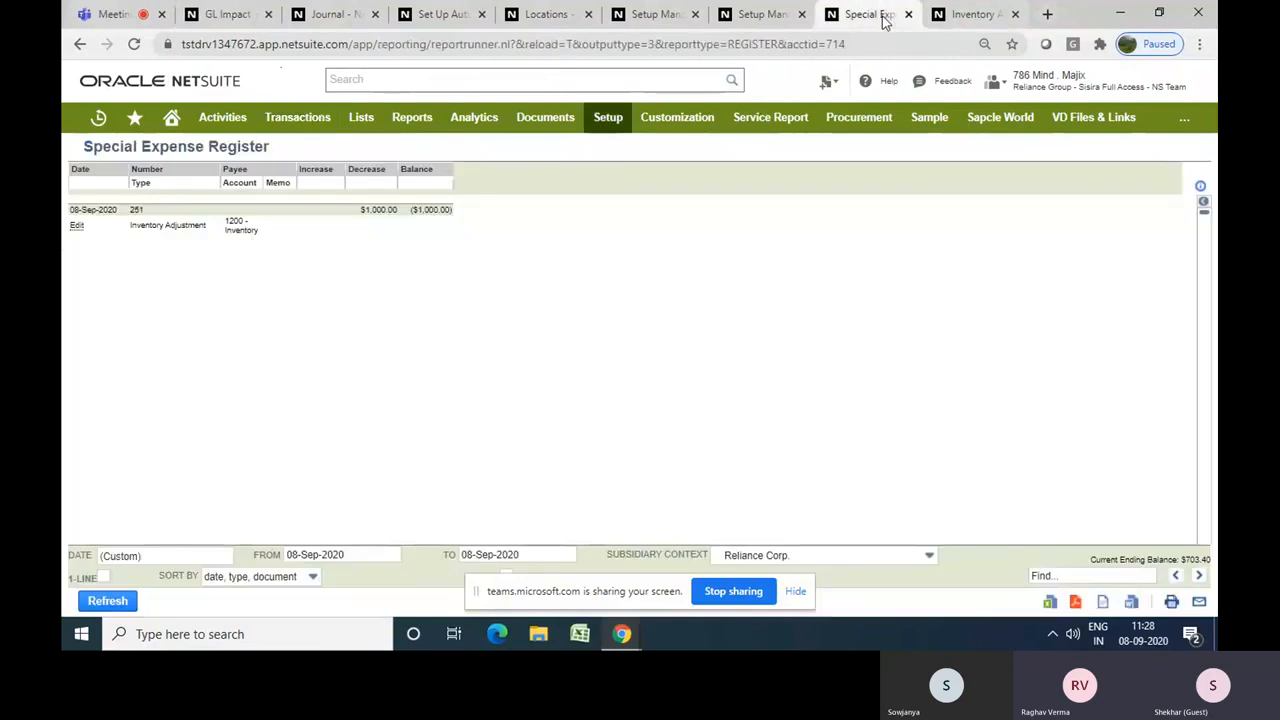
left_click(955, 18)
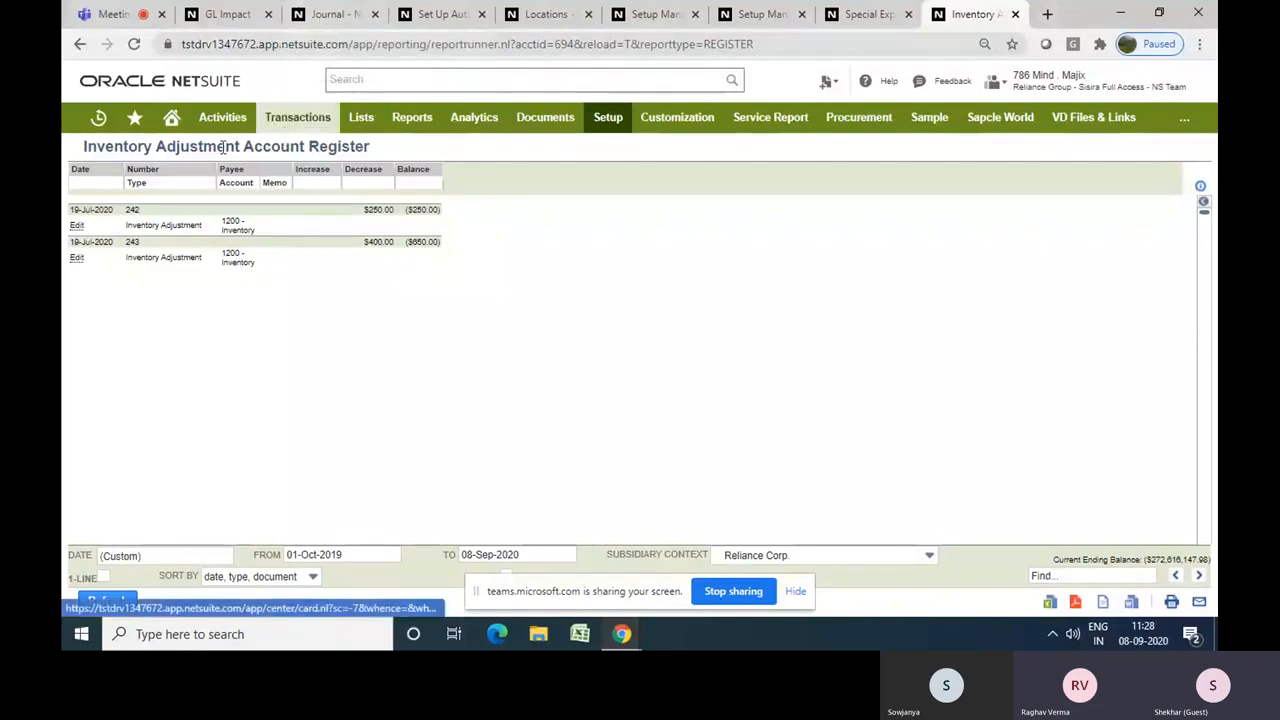
Return to the open journal entry and save it with its Special Expense debit and Inventory Adjustment Account credit of 1,000.00
left_click(308, 16)
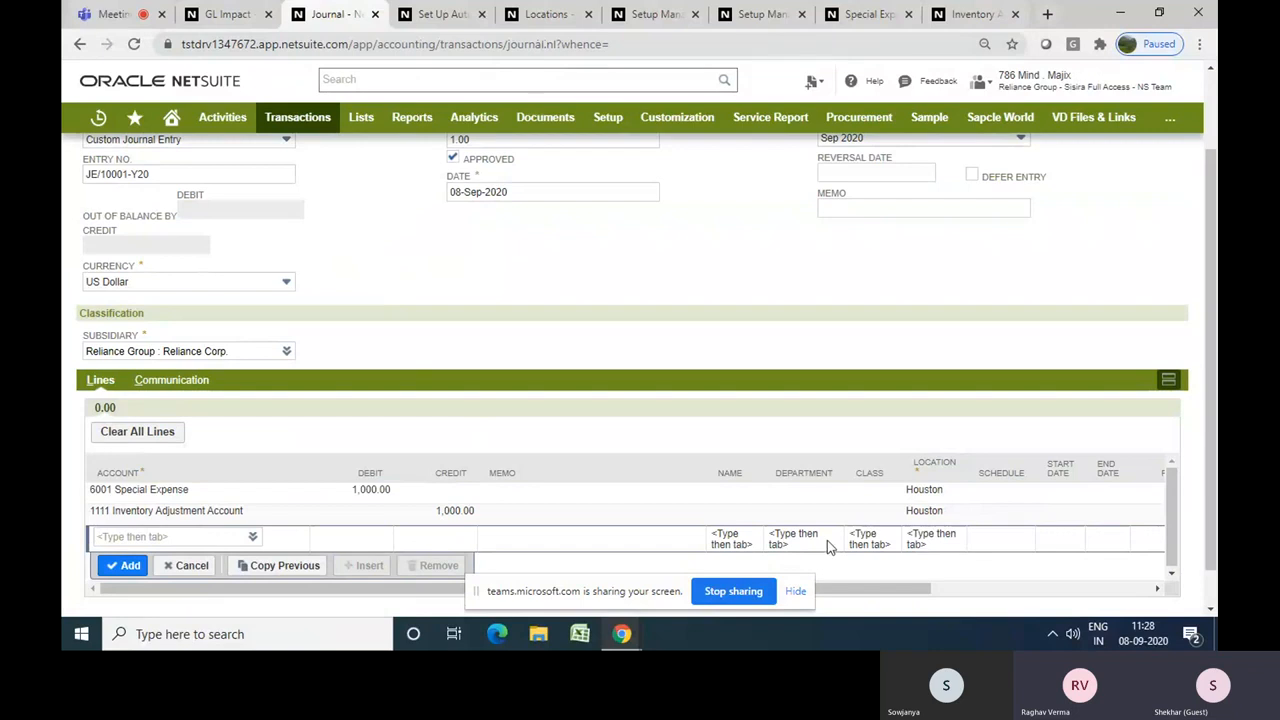
scroll(371, 286, "up", 1)
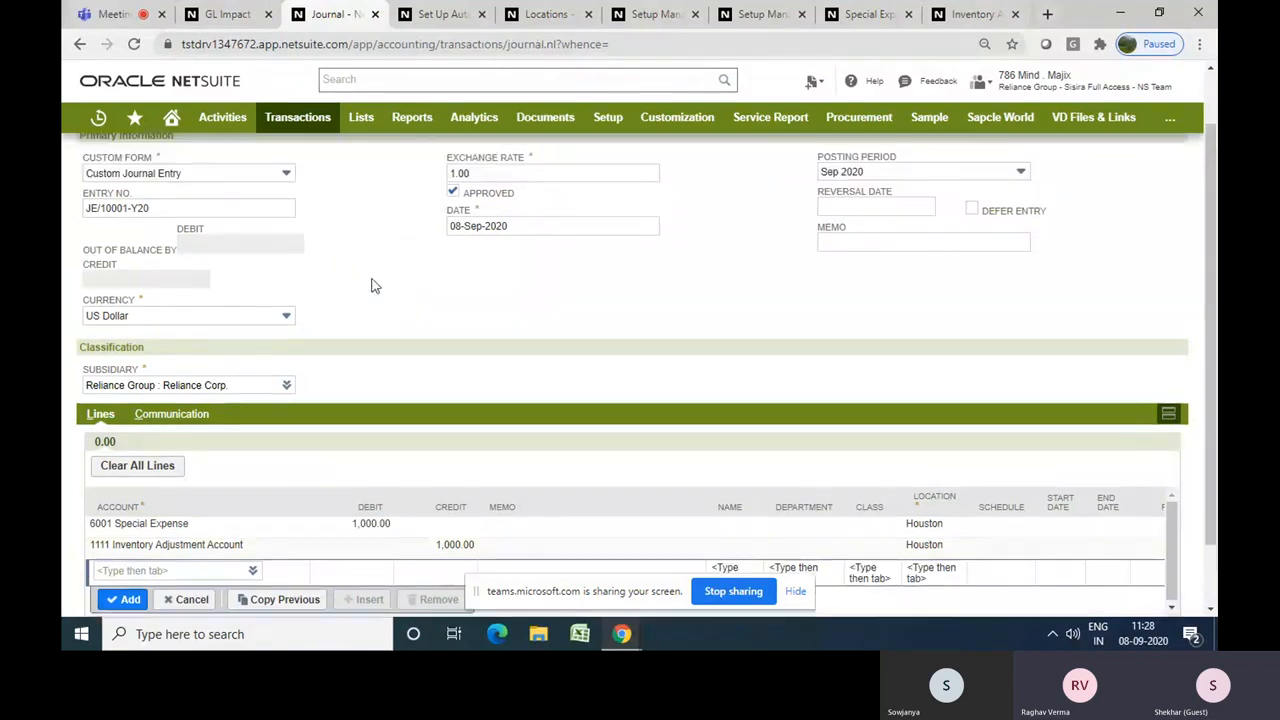
left_click(95, 178)
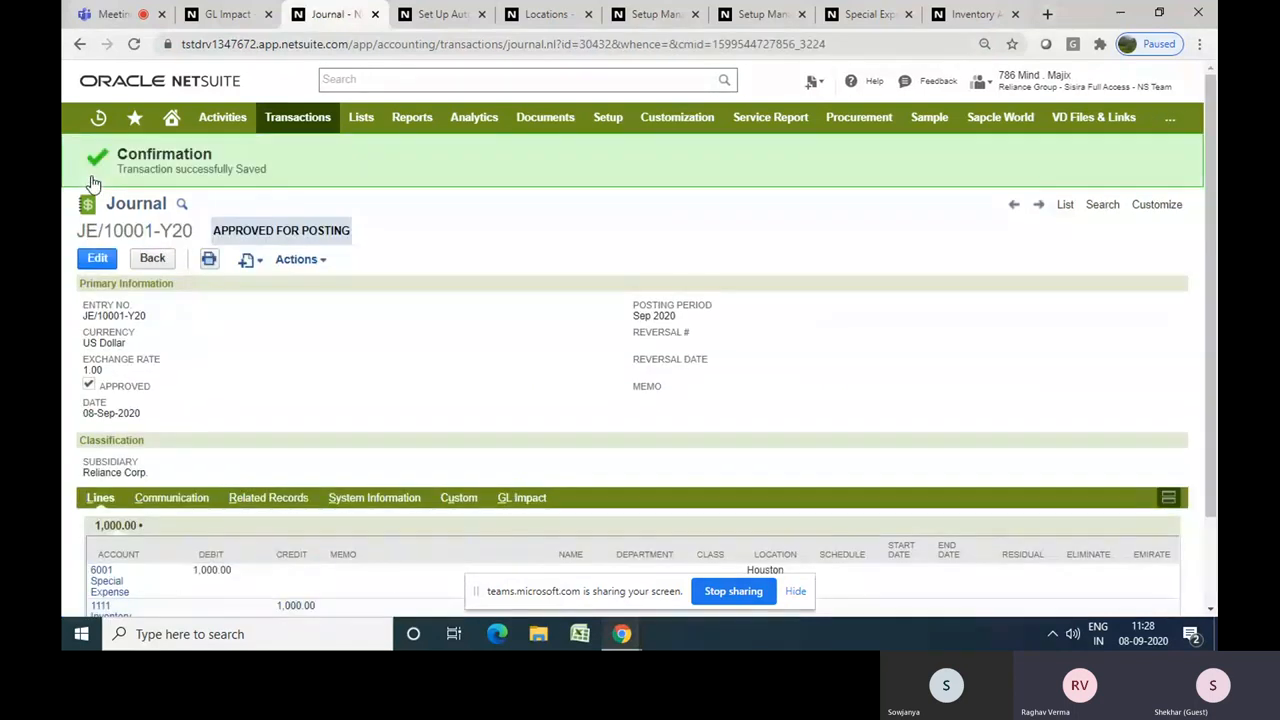
Open the saved journal's GL Impact in a new browser tab and view its account postings
left_click(298, 260)
mouse_move(296, 259)
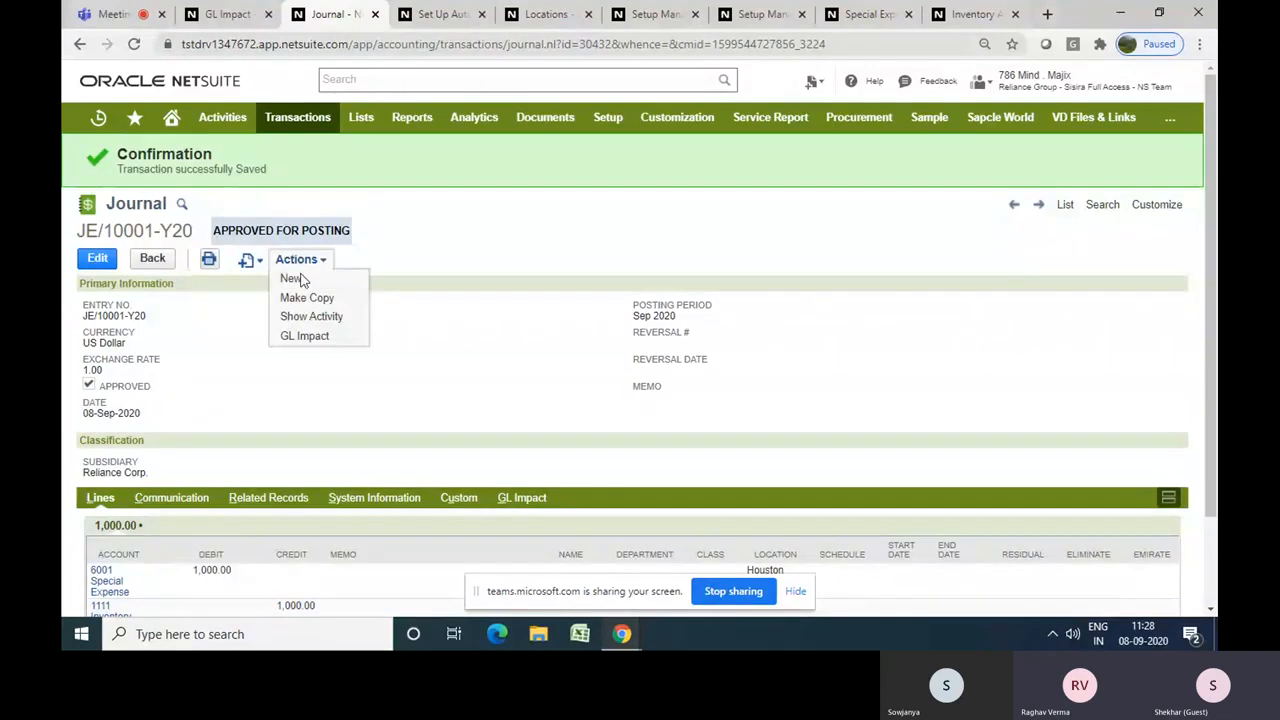
right_click(308, 340)
left_click(345, 344)
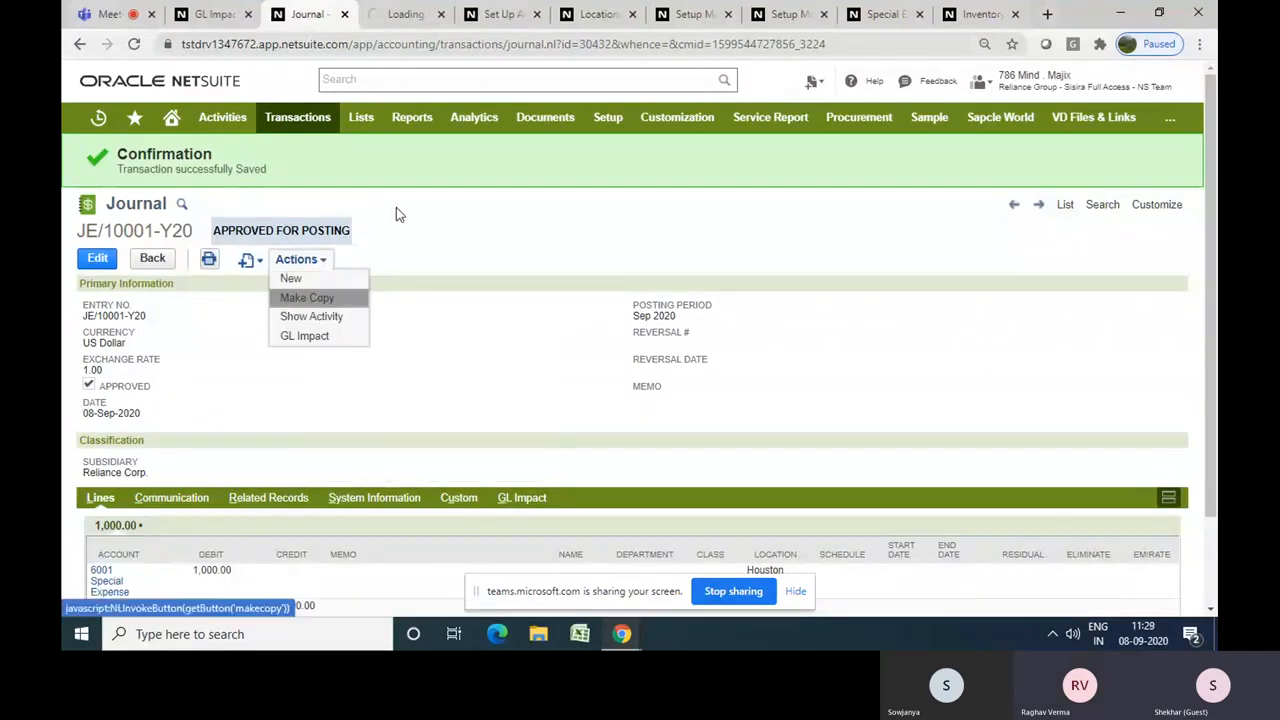
left_click(400, 16)
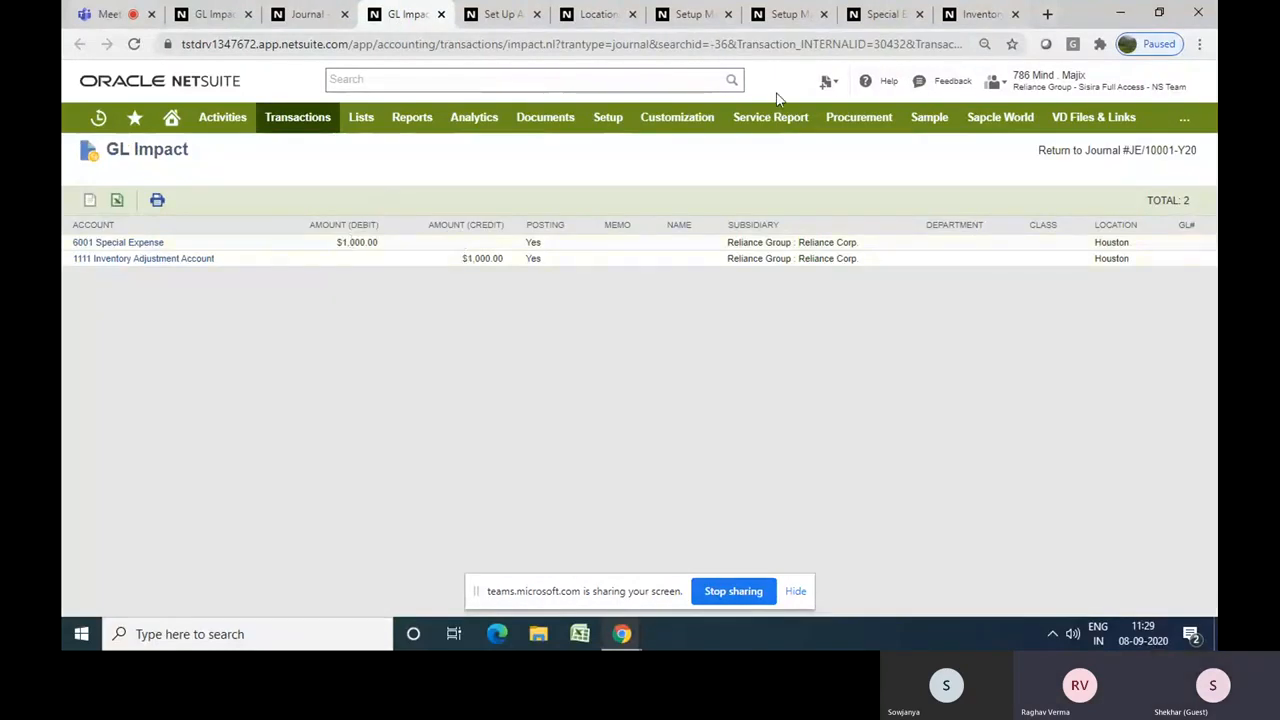
Refresh both the Special Expense Register and the Inventory Adjustment Account Register
left_click(879, 20)
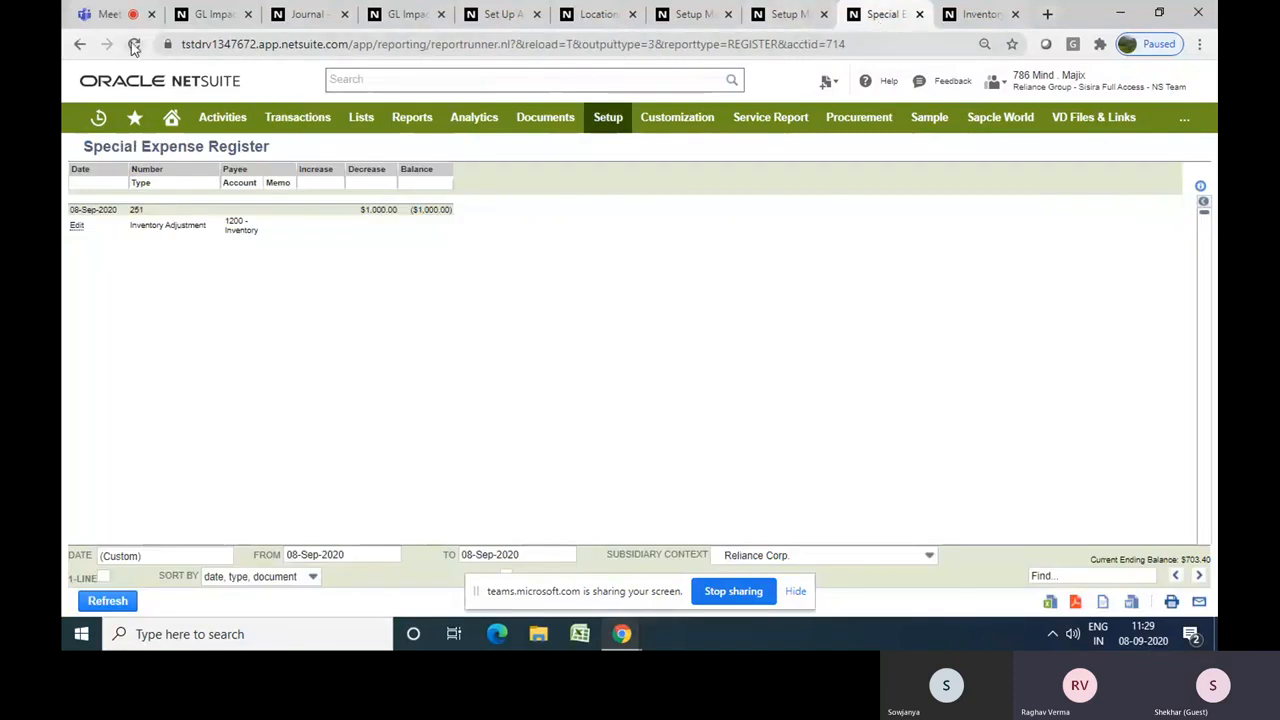
left_click(108, 602)
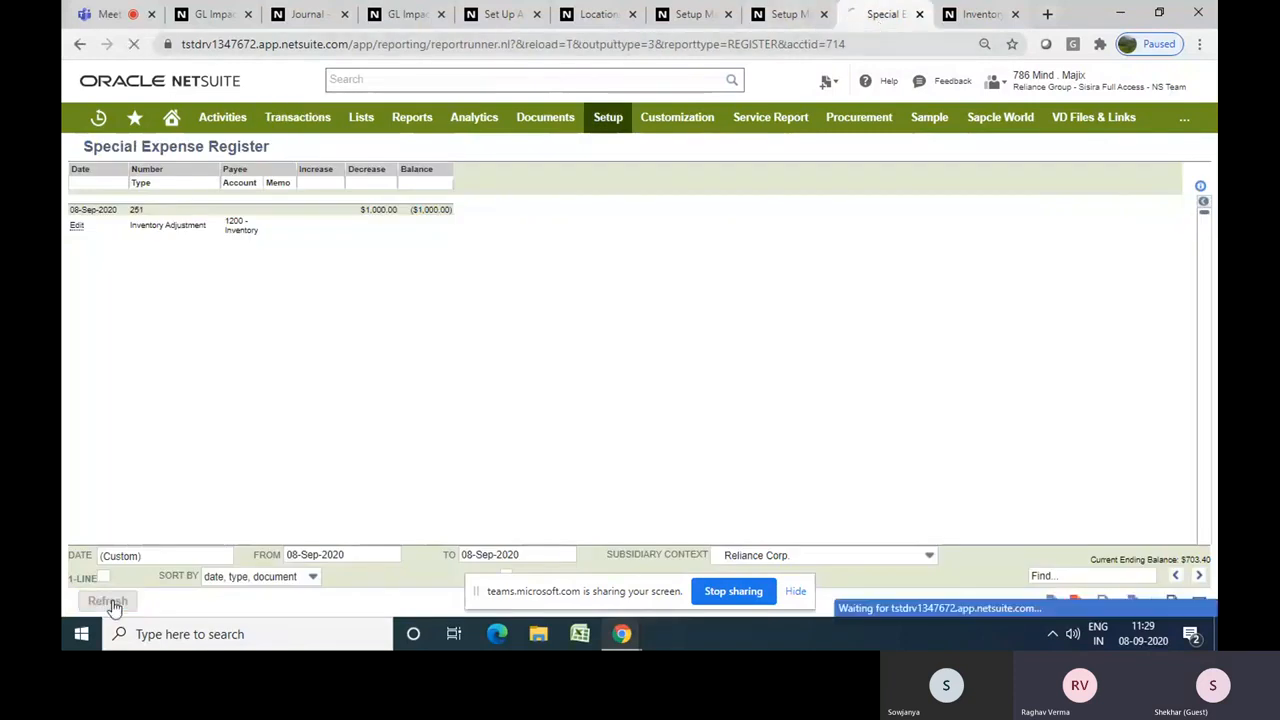
left_click(975, 14)
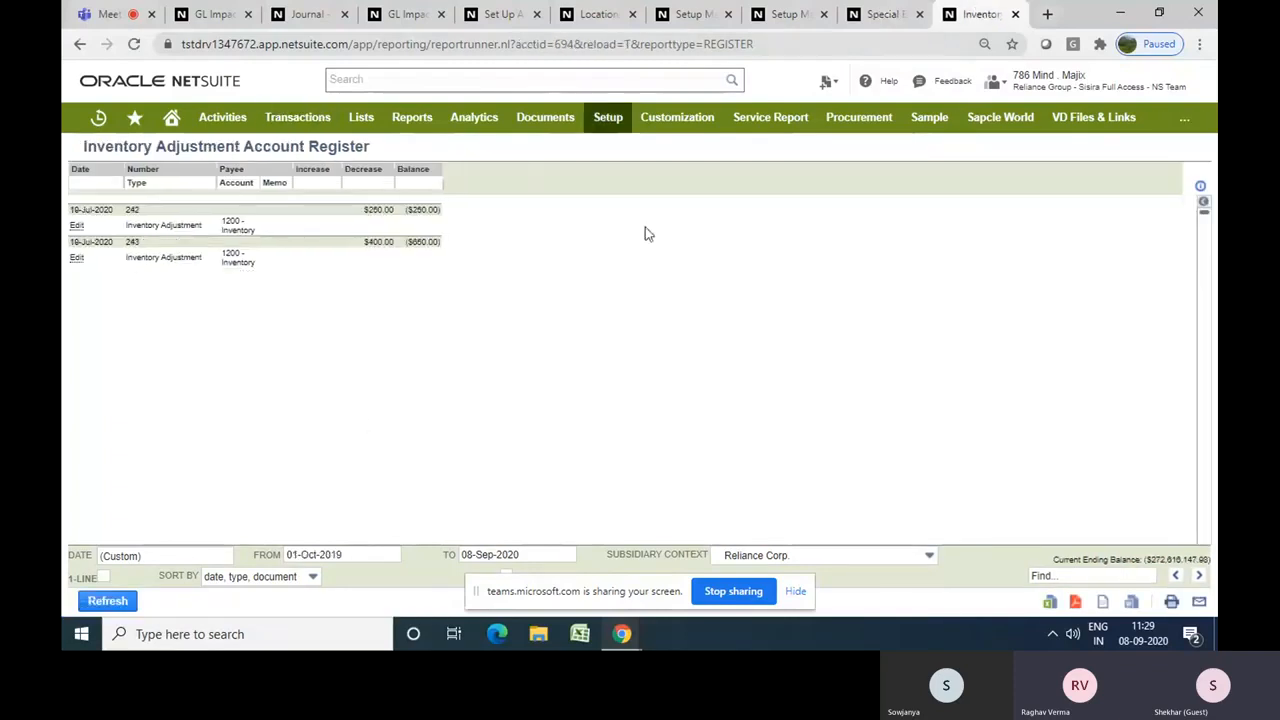
left_click(92, 602)
Examine the amounts and balances of the adjustment and journal entries in both refreshed account registers
left_click(885, 15)
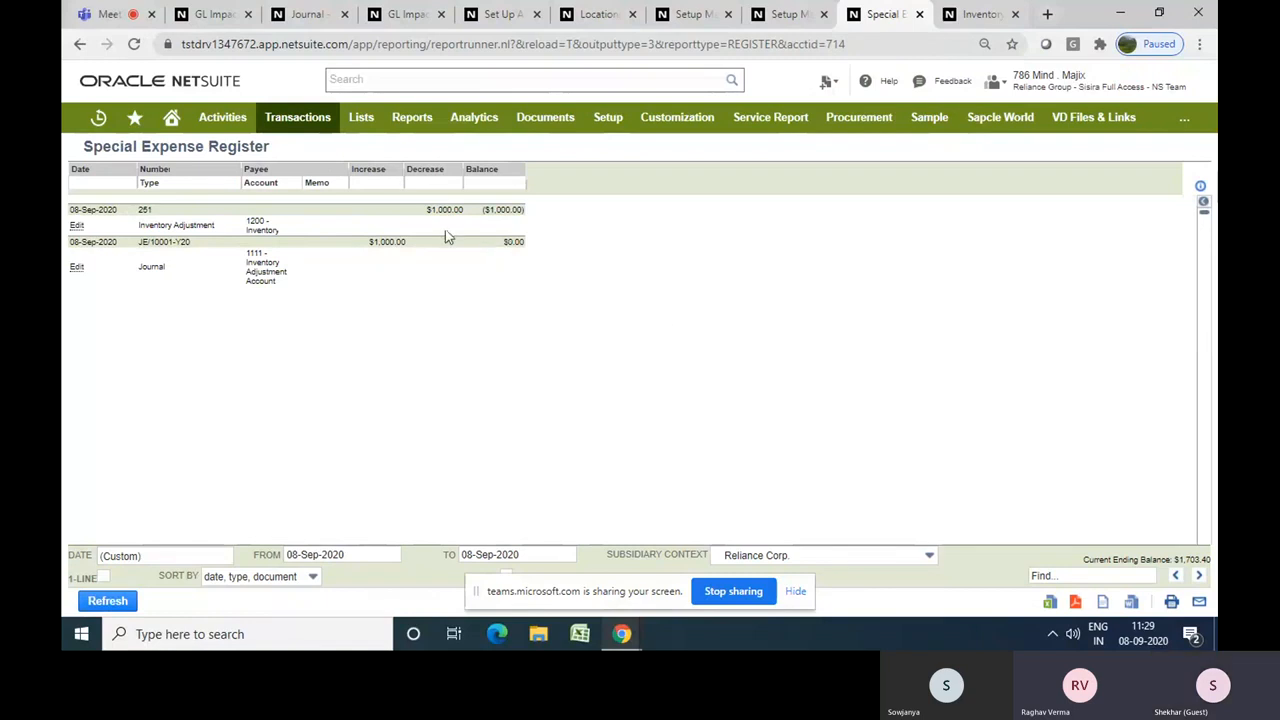
left_click_drag(423, 212, 466, 219)
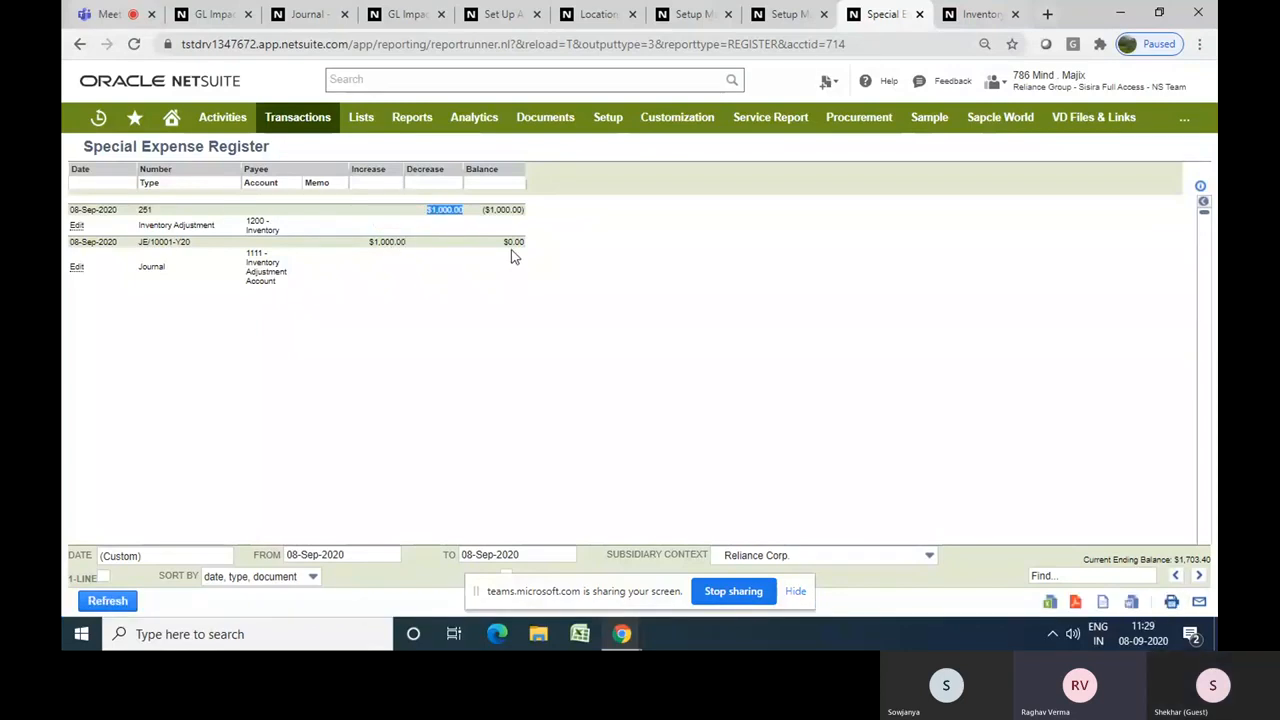
left_click(973, 22)
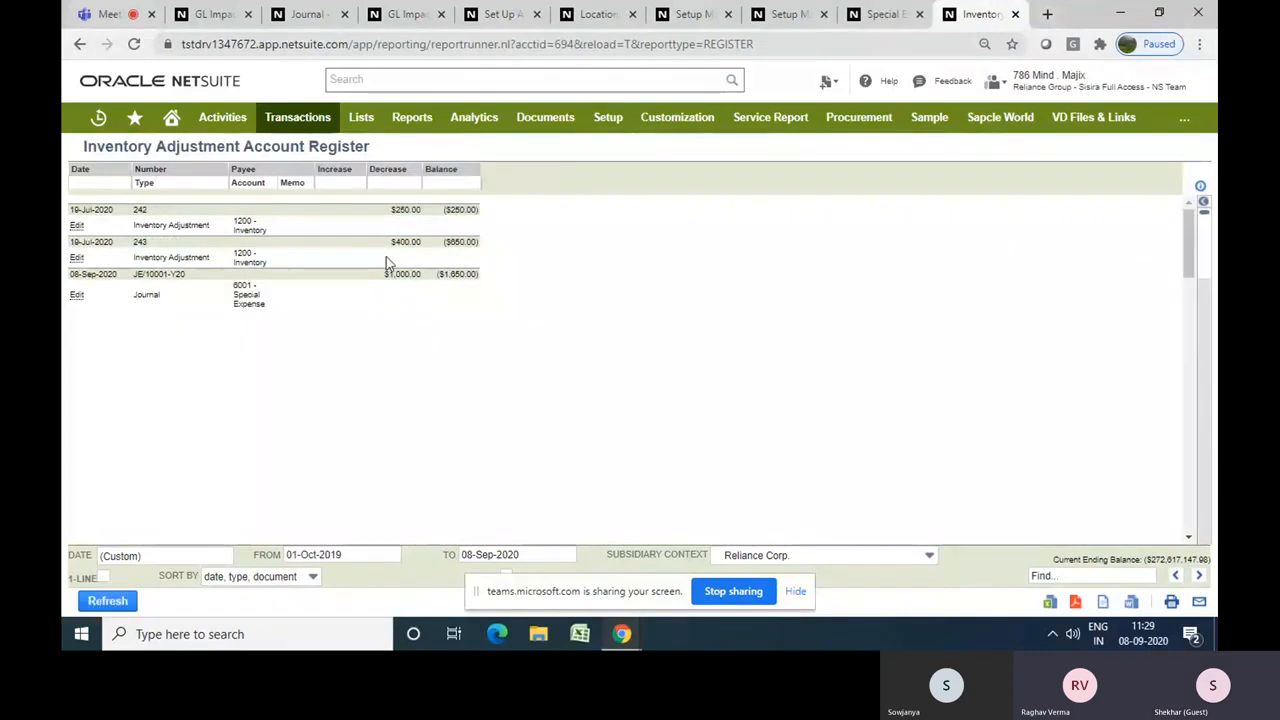
left_click_drag(380, 277, 480, 289)
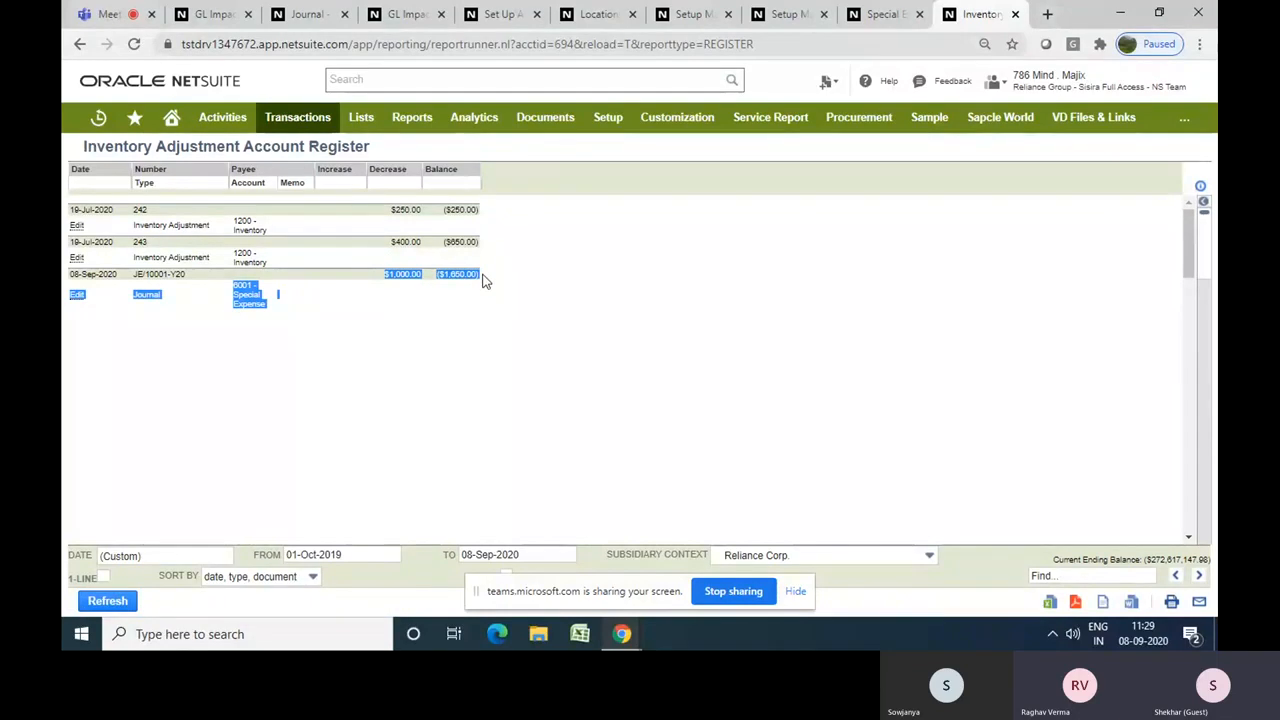
left_click(528, 285)
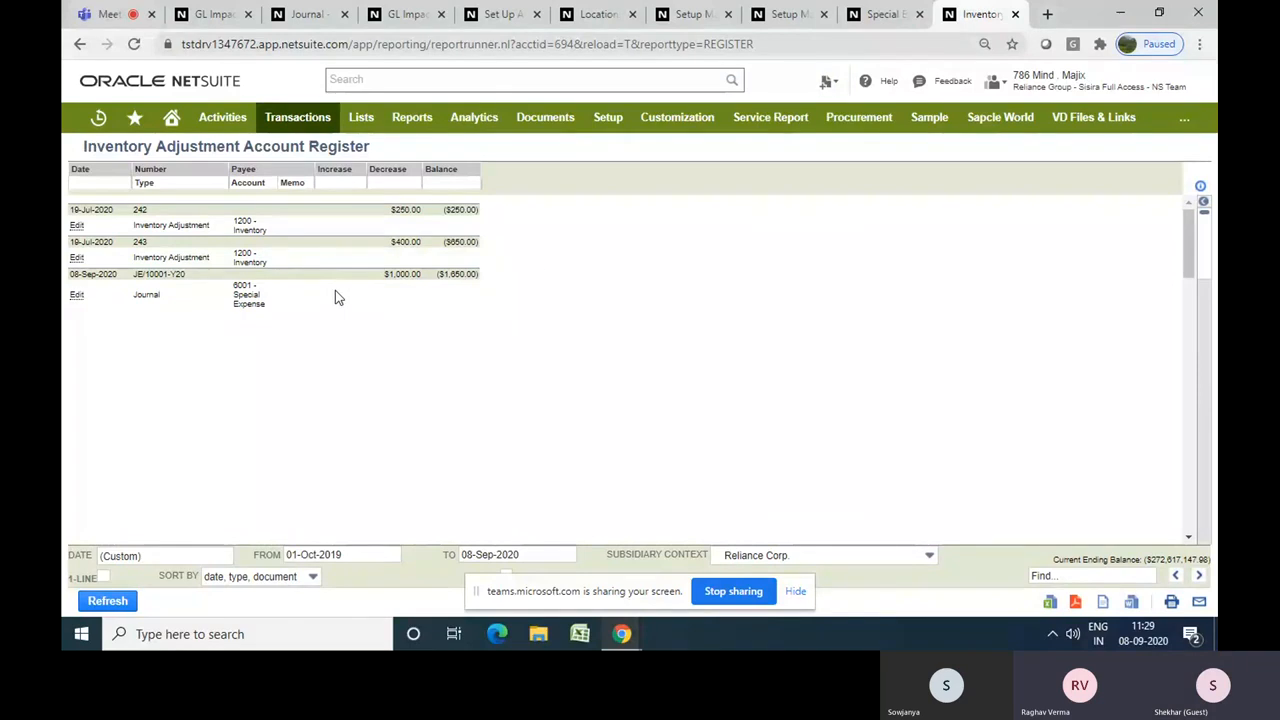
Review the journal's Special Expense line against the adjustment's GL impact, and go back to the Inventory Adjustment 251 record
left_click(305, 14)
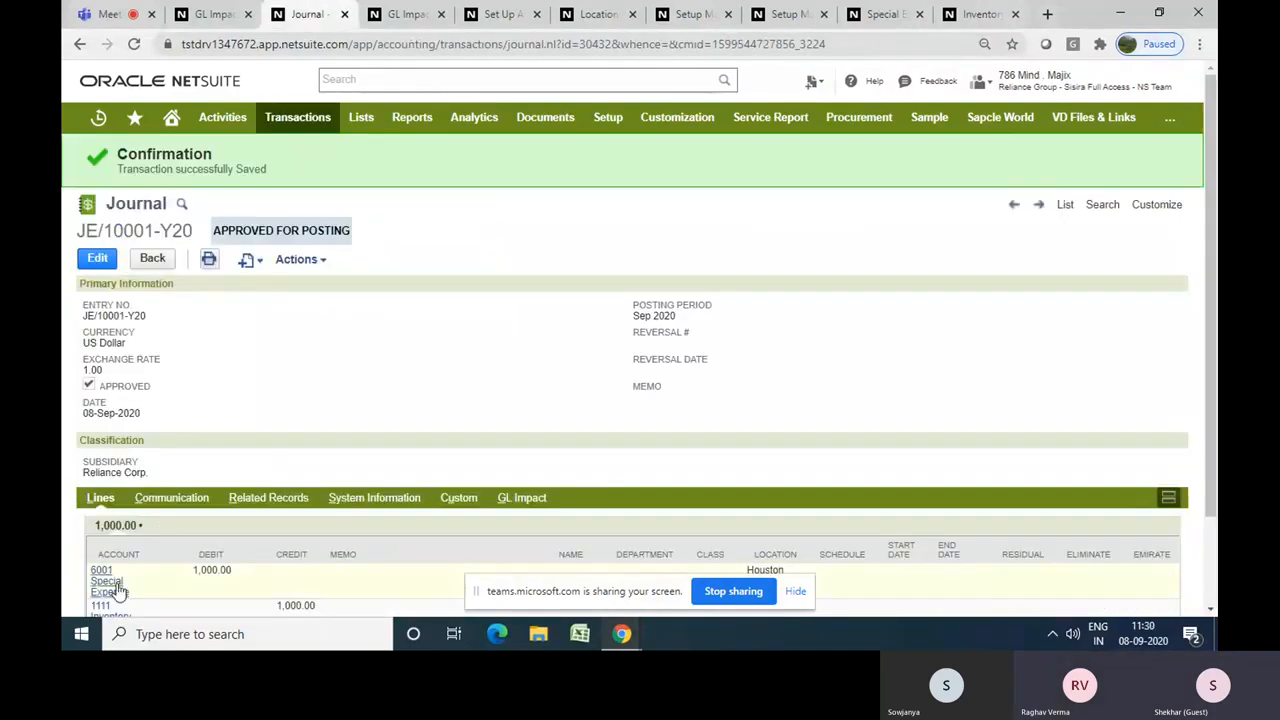
left_click_drag(138, 591, 92, 573)
left_click(214, 14)
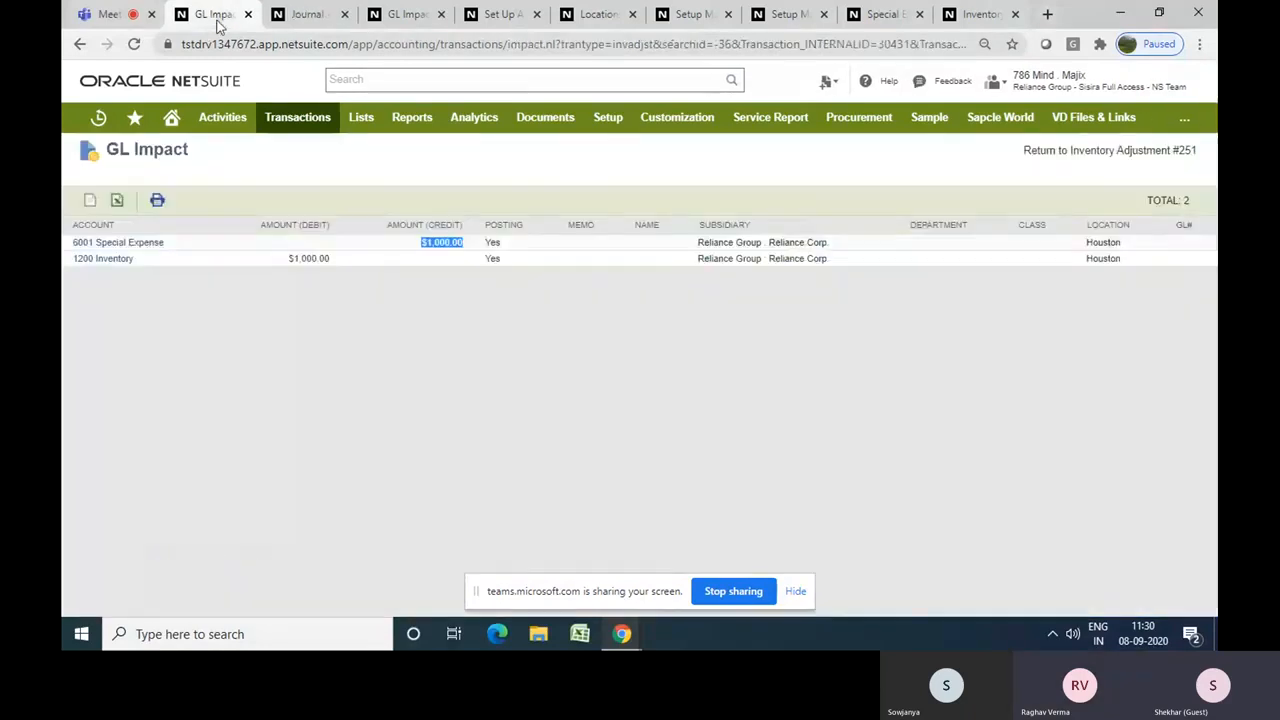
key("alt+Left")
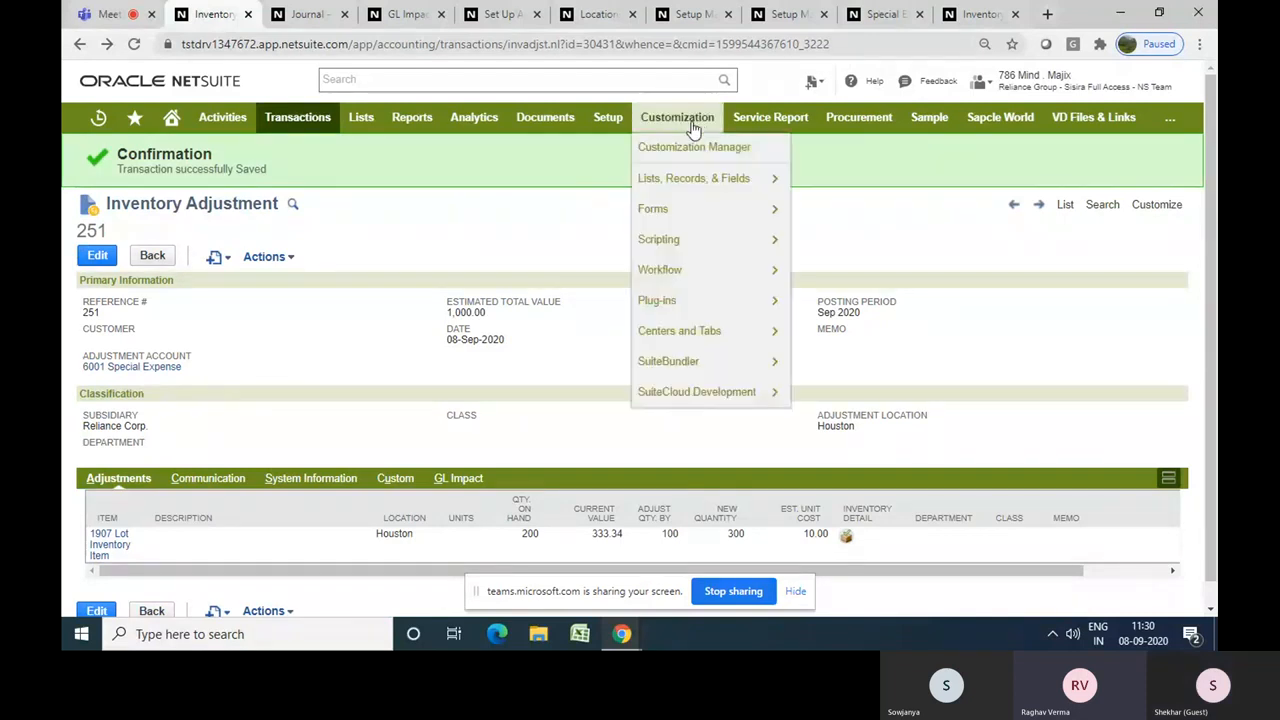
Open the States/Provinces/Counties list from the company setup tasks
mouse_move(604, 120)
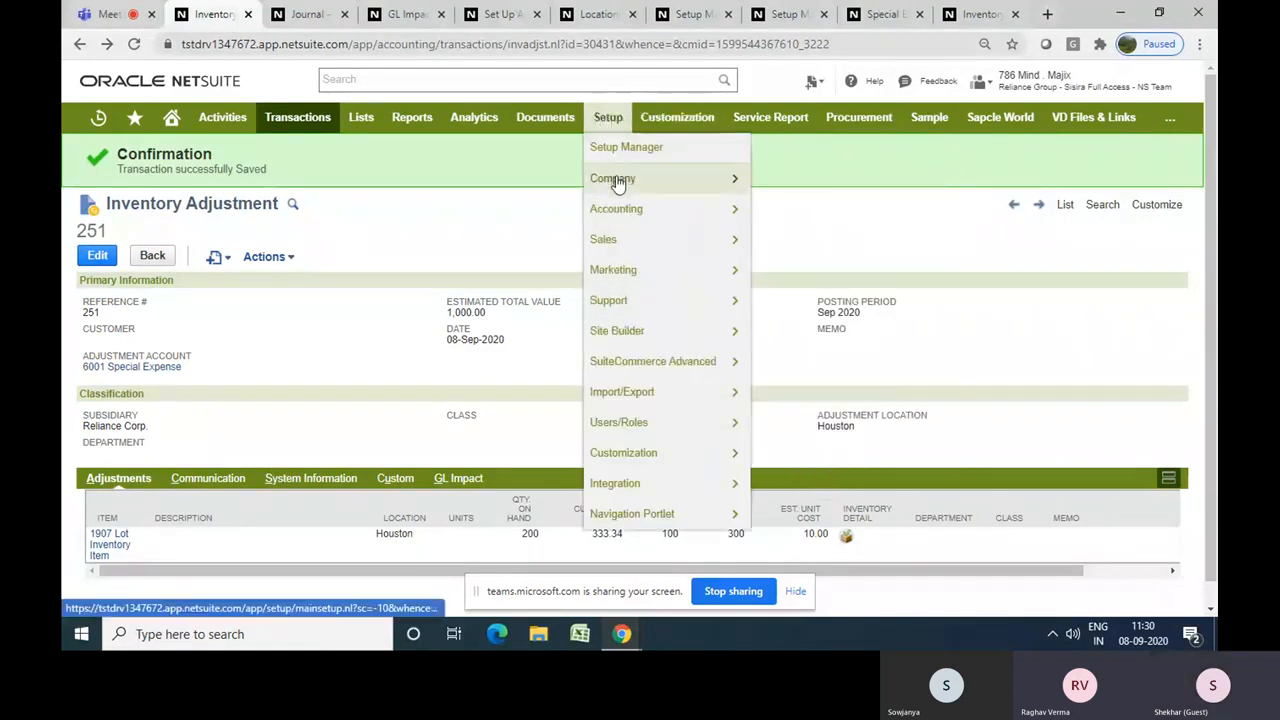
mouse_move(638, 186)
mouse_move(828, 337)
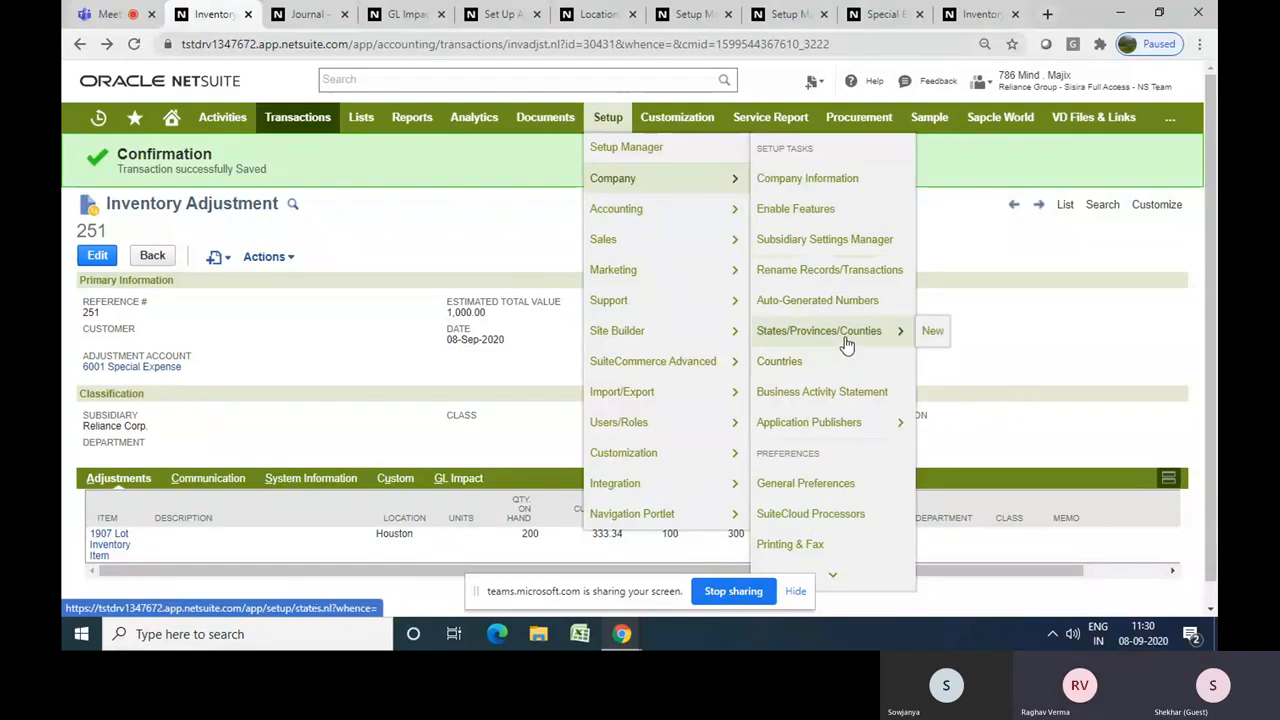
left_click(846, 345)
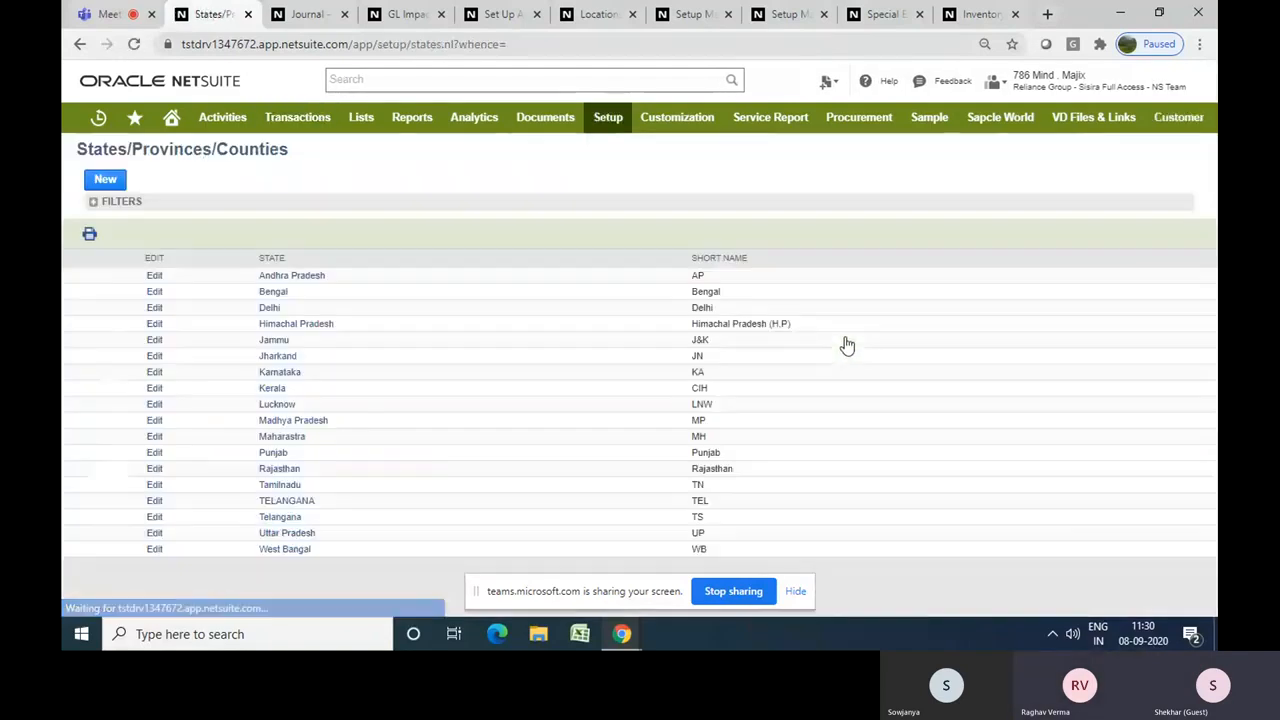
Examine the Country filter's choices in the states list and open a blank State/Province/County record
left_click(93, 202)
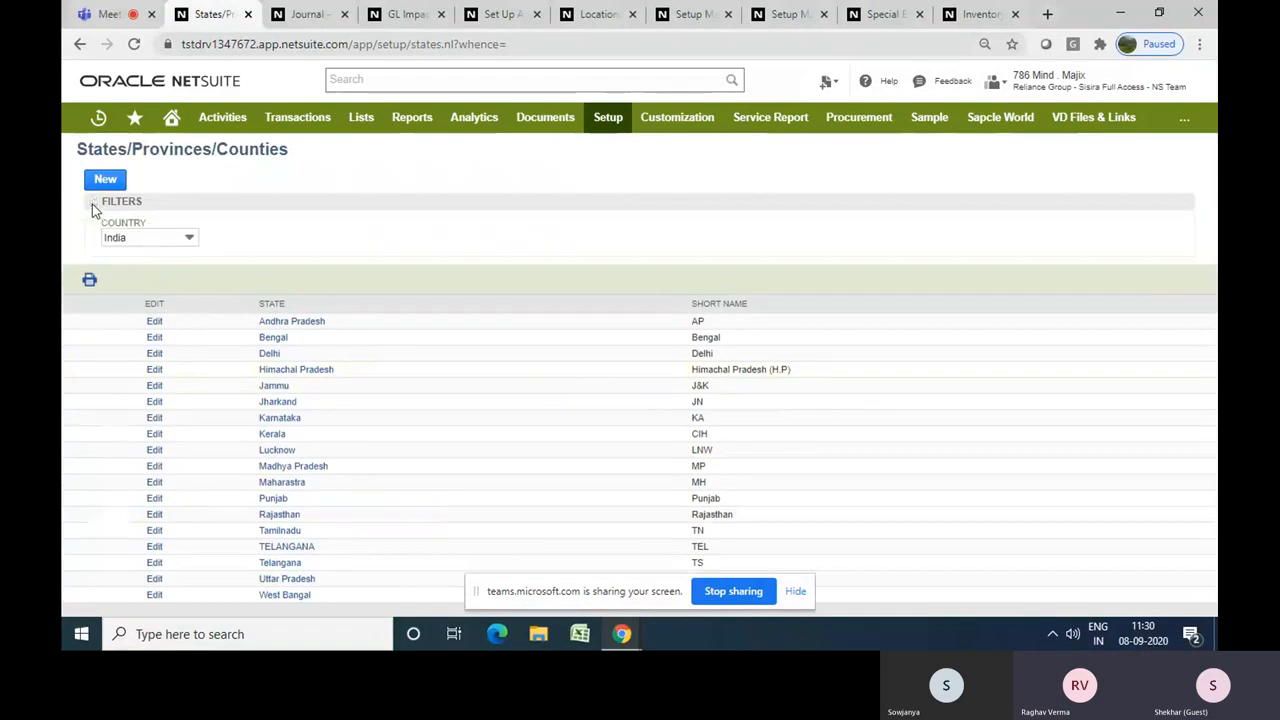
left_click(174, 240)
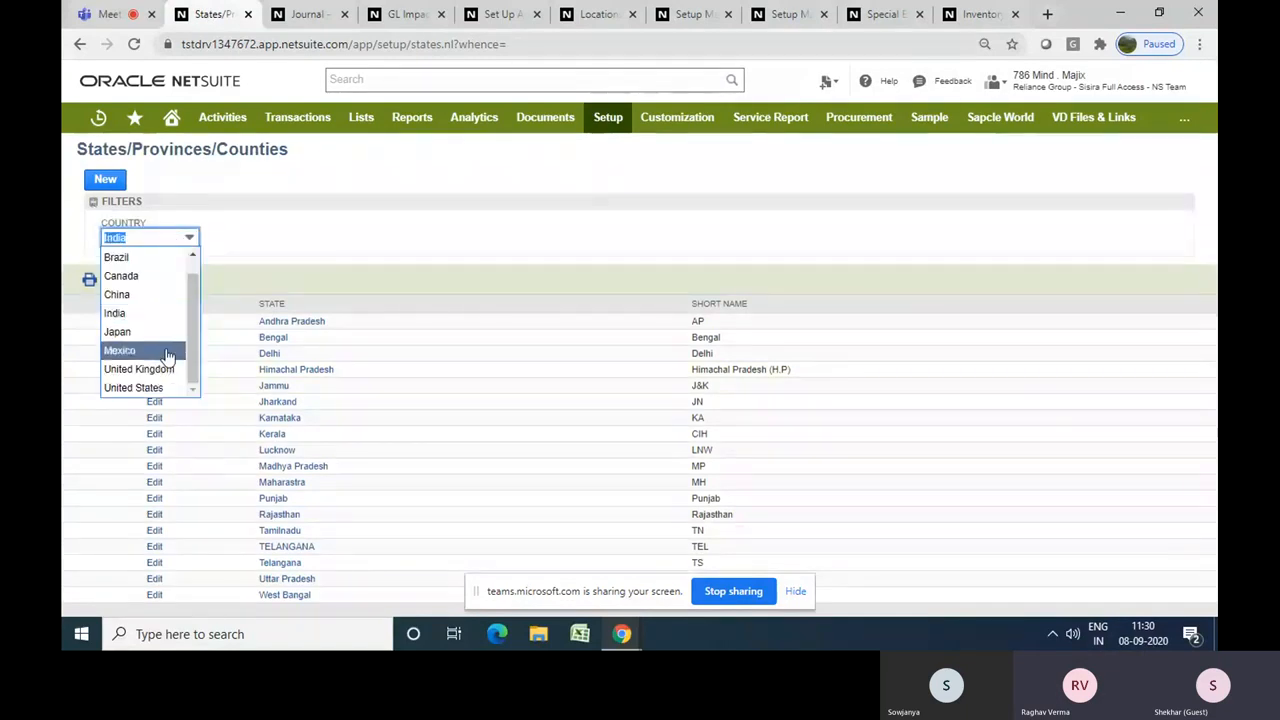
left_click(112, 186)
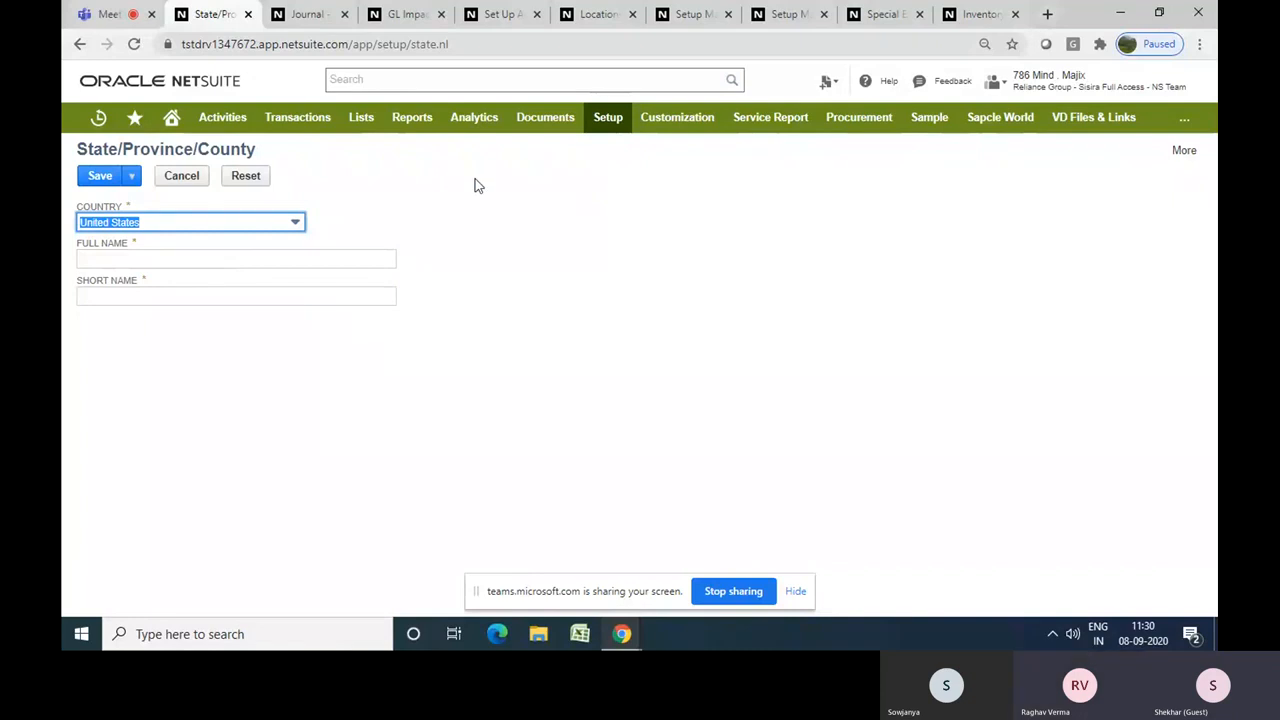
Open the company's General Preferences page and examine the available Date Format choices
mouse_move(600, 112)
mouse_move(620, 186)
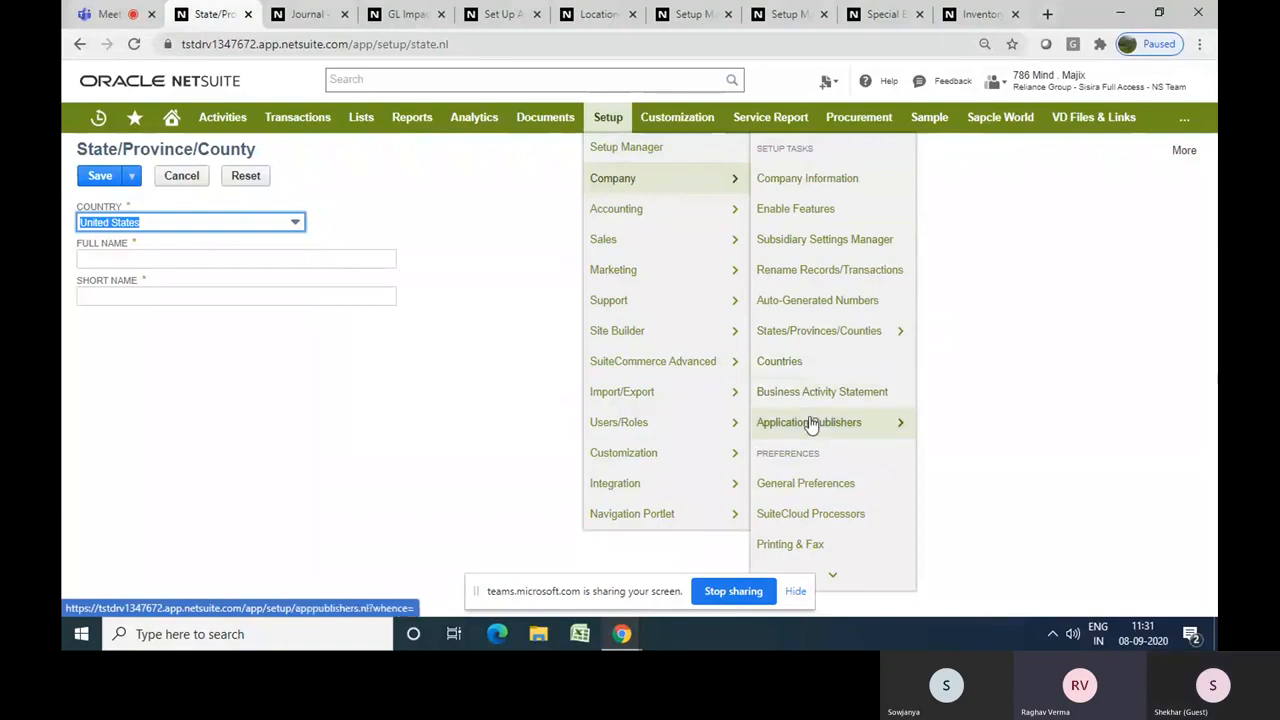
left_click(812, 485)
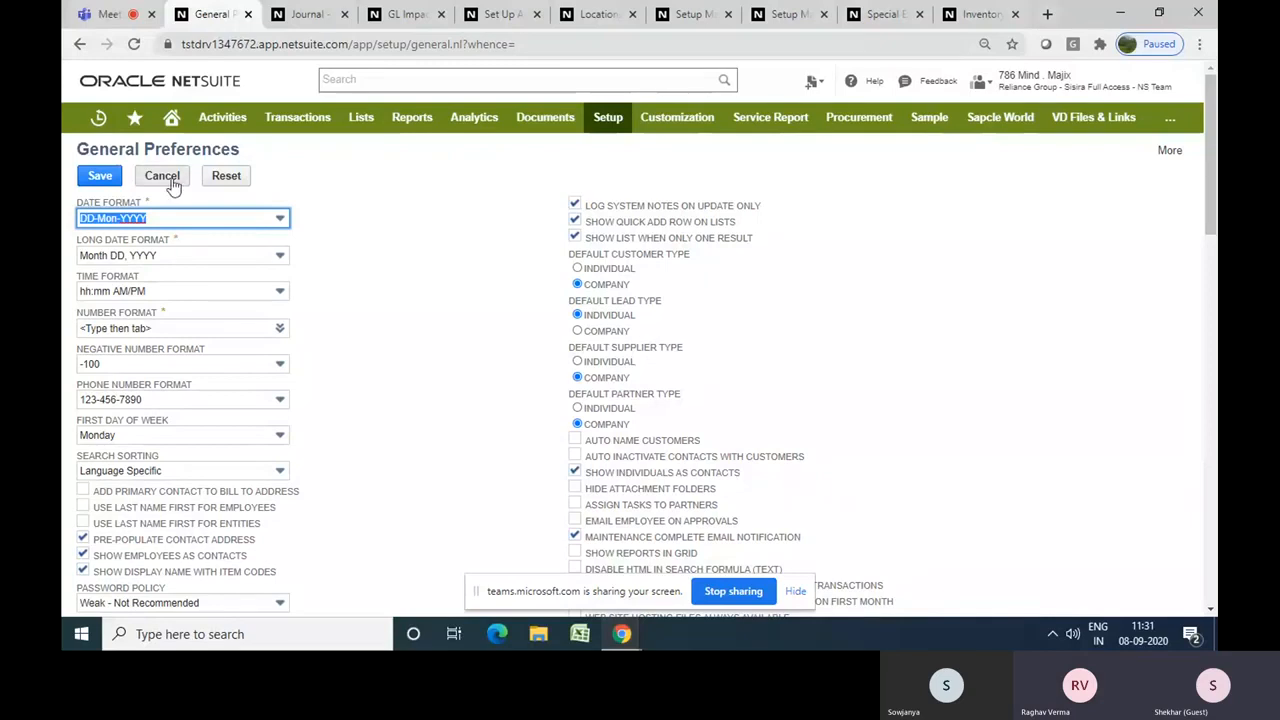
left_click(239, 225)
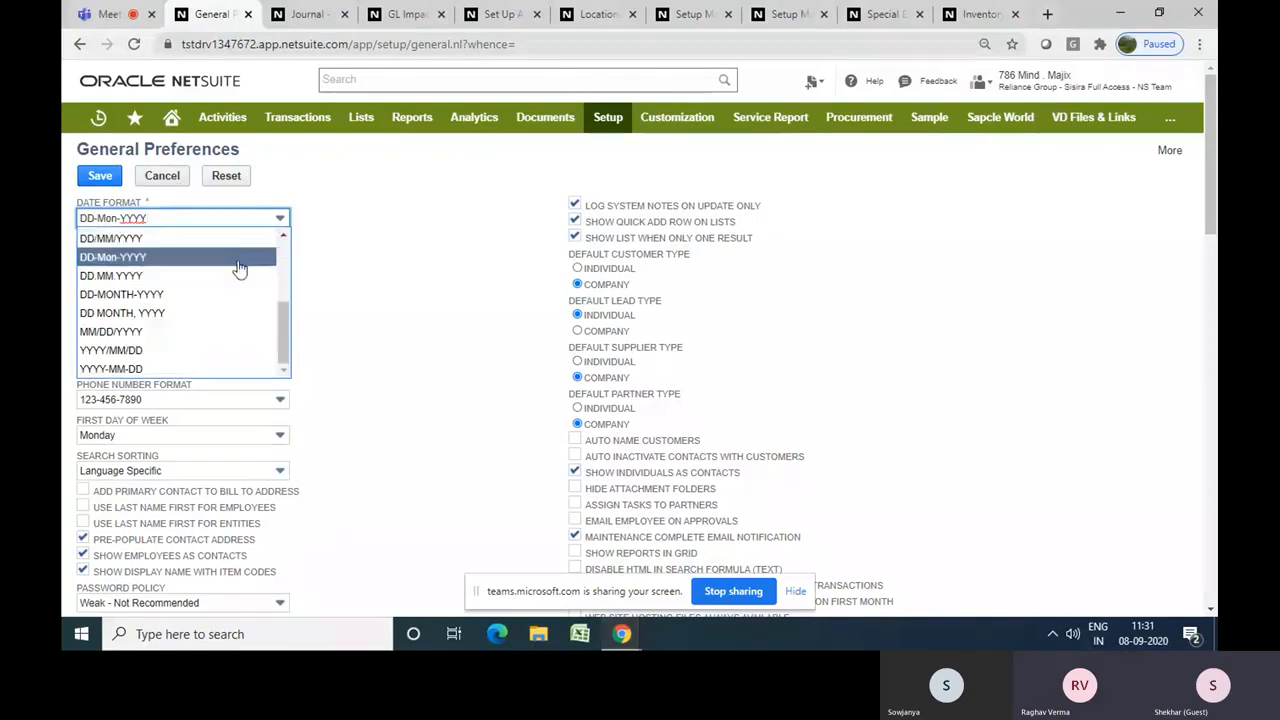
mouse_move(284, 313)
left_mouse_down()
mouse_move(262, 210)
mouse_move(284, 295)
left_mouse_up()
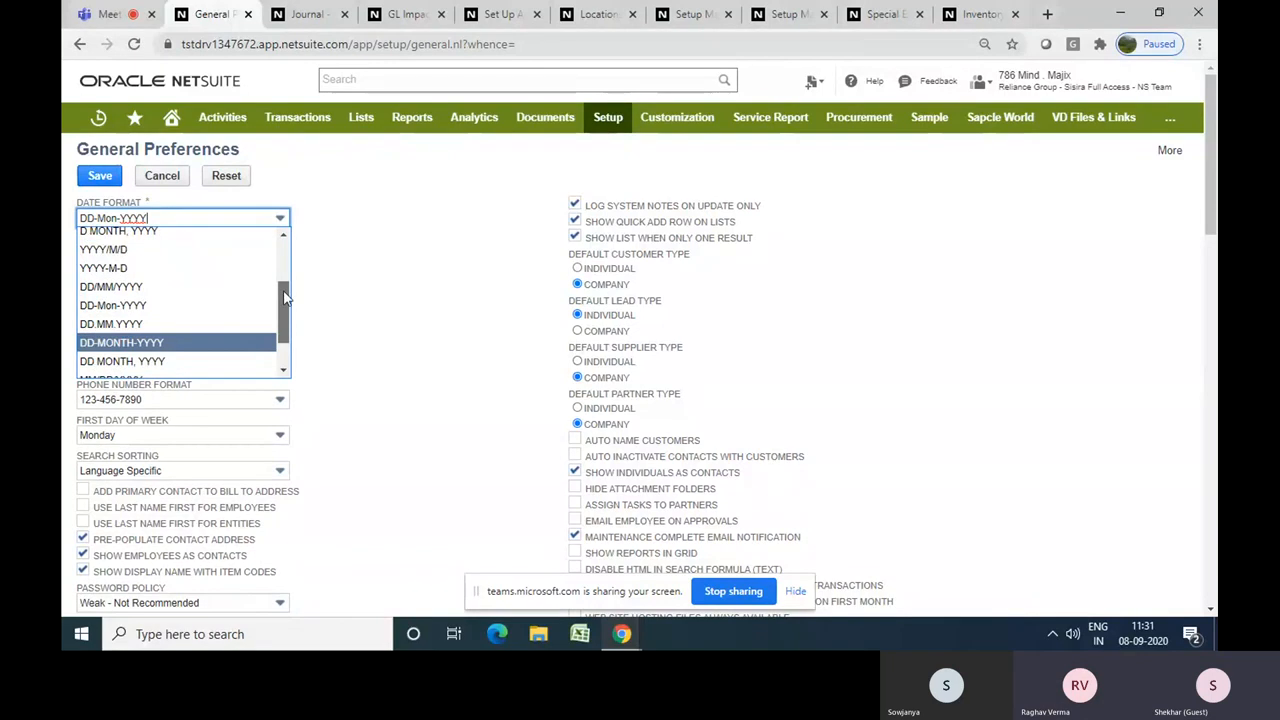
left_click(357, 305)
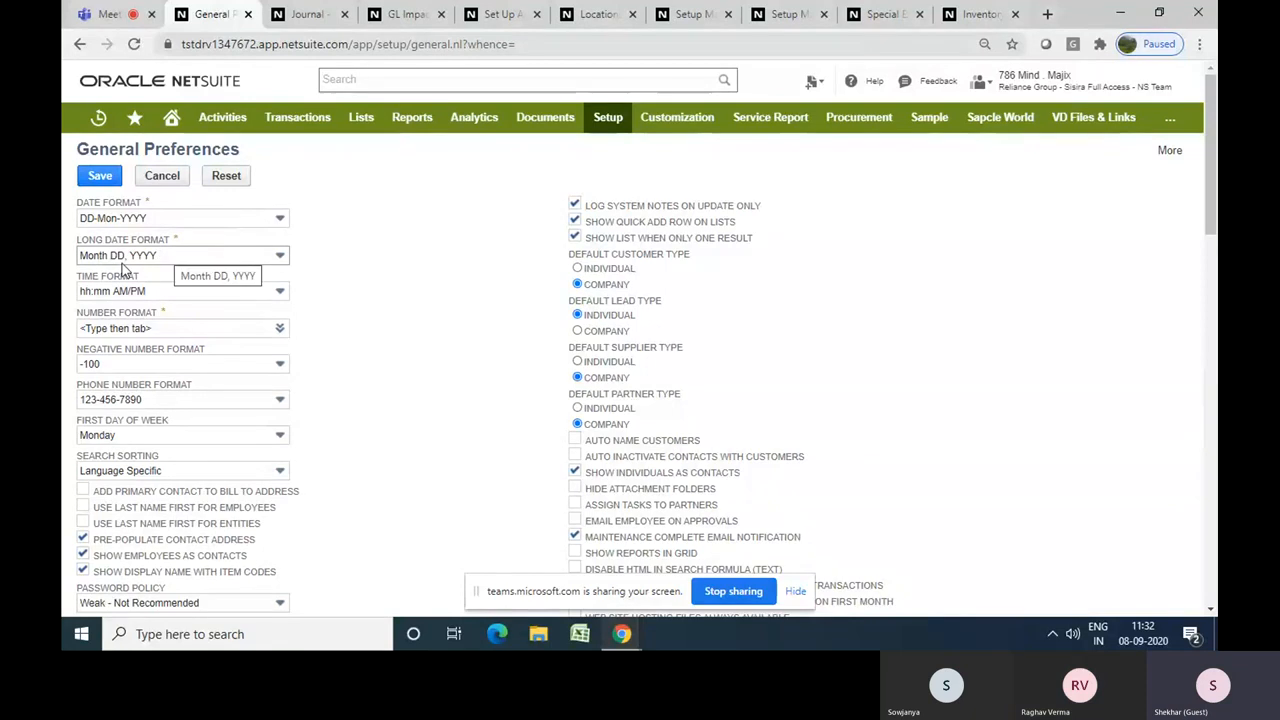
Examine the Time Format, Phone Number Format and Negative Number Format choices in the general preferences
left_click(165, 296)
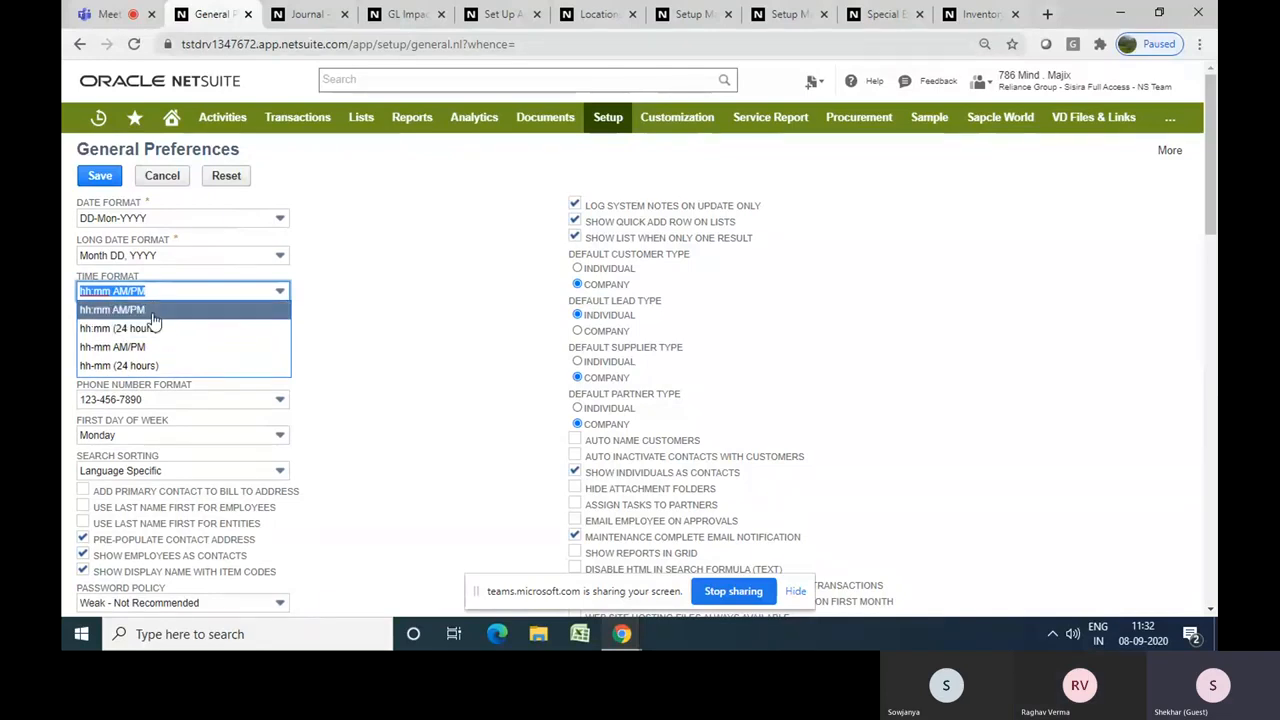
left_click(390, 344)
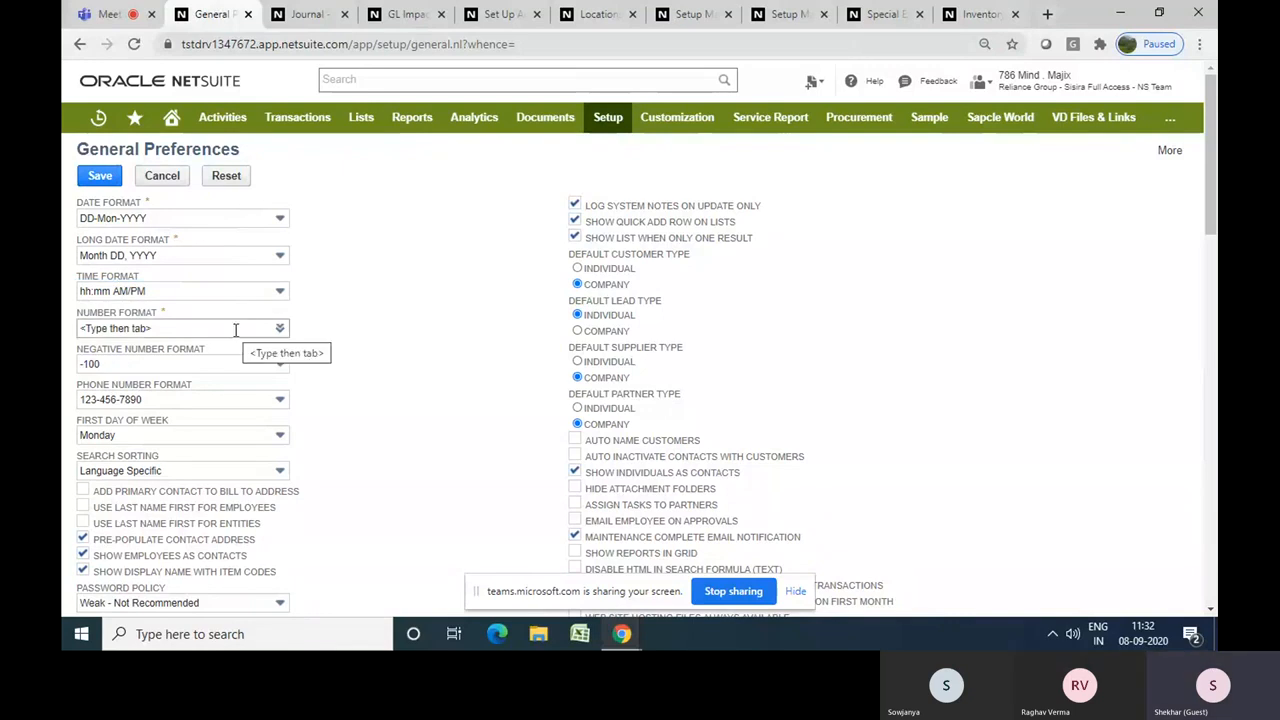
left_click(201, 405)
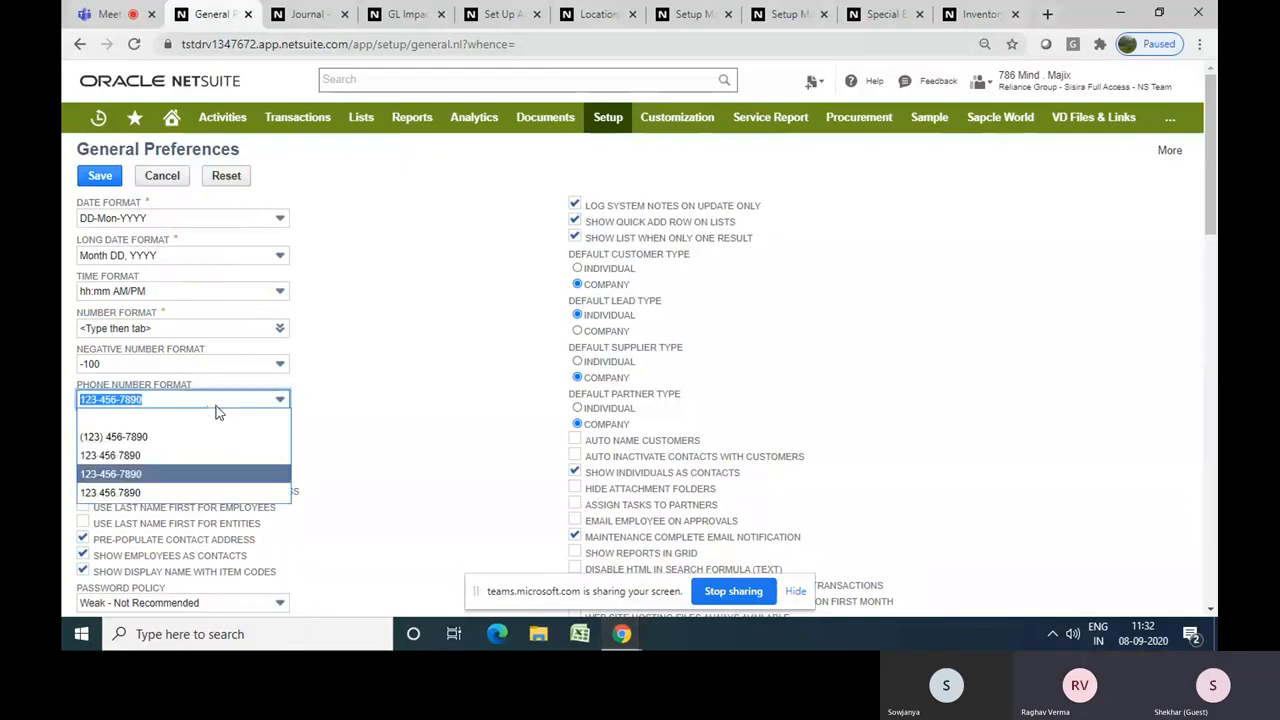
left_click(370, 397)
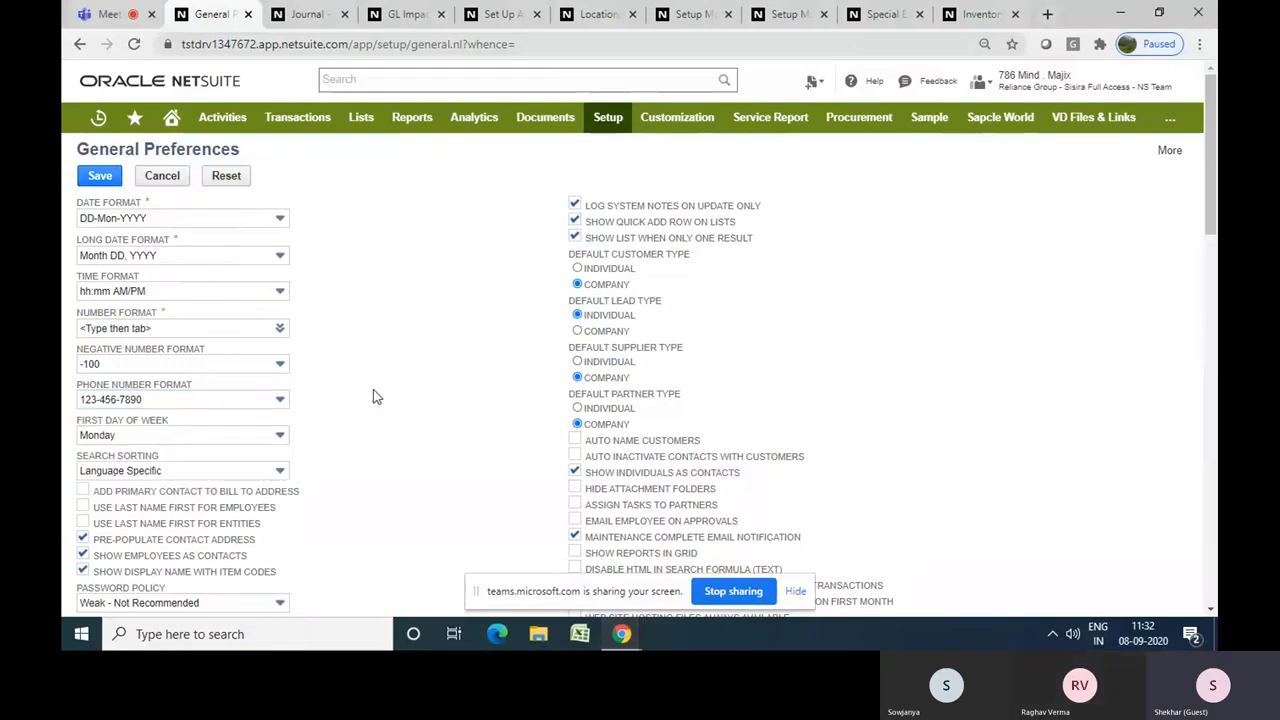
scroll(373, 393, "down", 1)
scroll(373, 396, "up", 1)
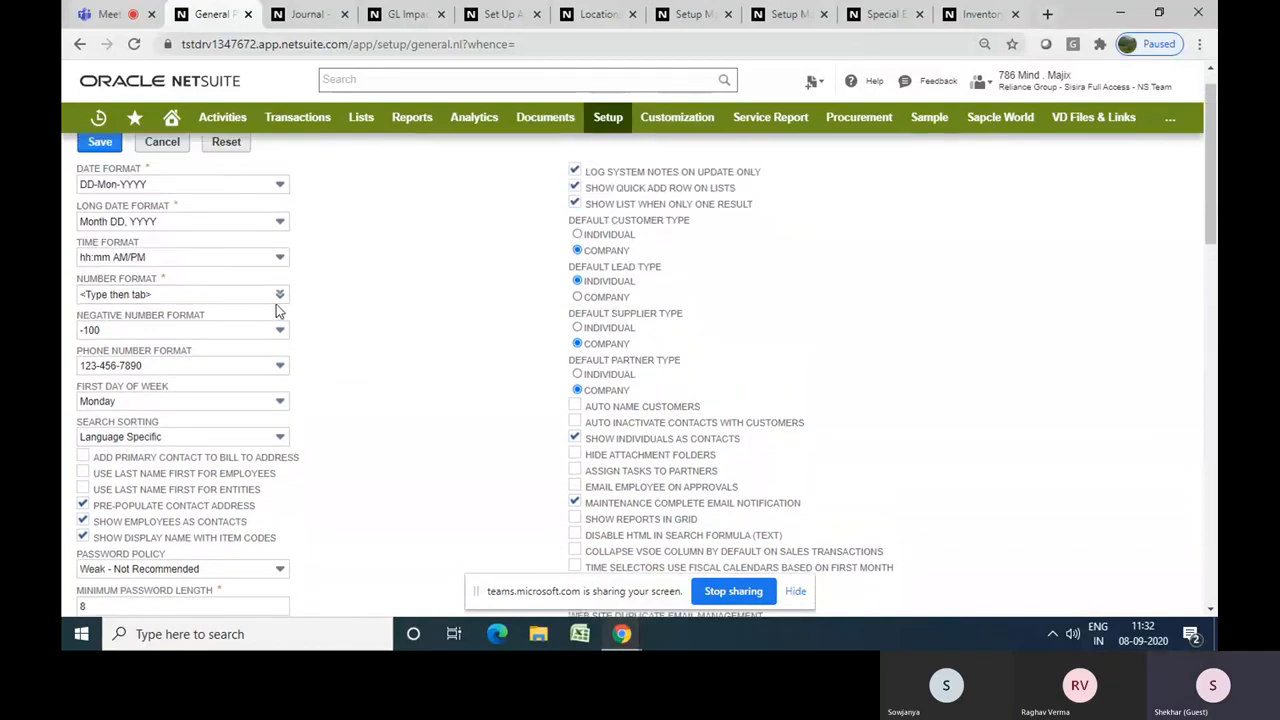
left_click(278, 333)
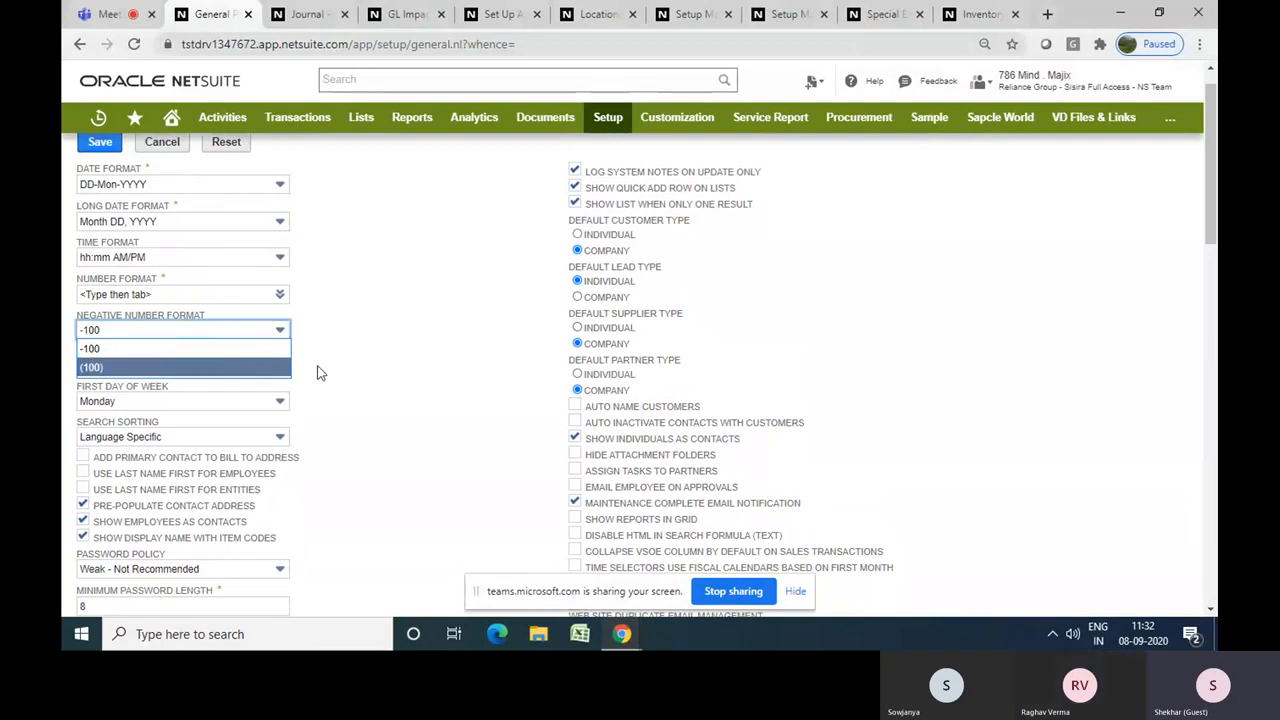
left_click(318, 373)
scroll(314, 371, "down", 1)
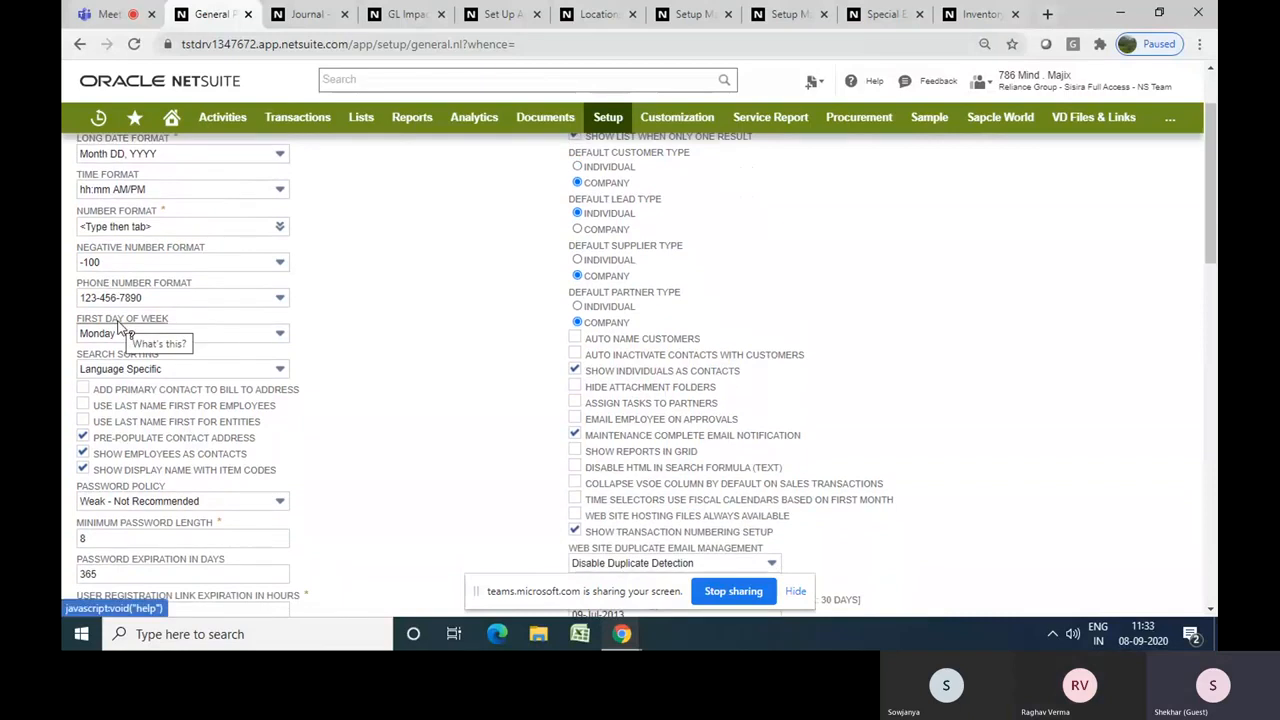
Examine the First Day of Week and Search Sorting choices in the general preferences
left_click(196, 338)
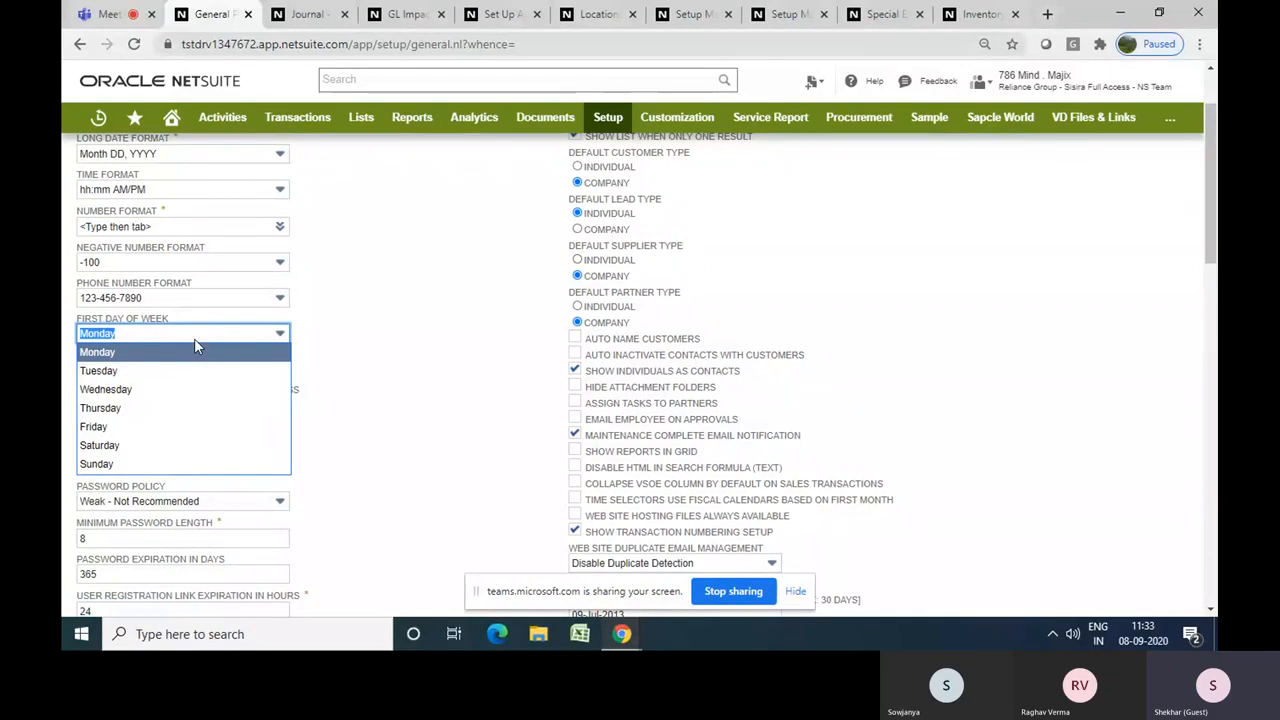
left_click(423, 383)
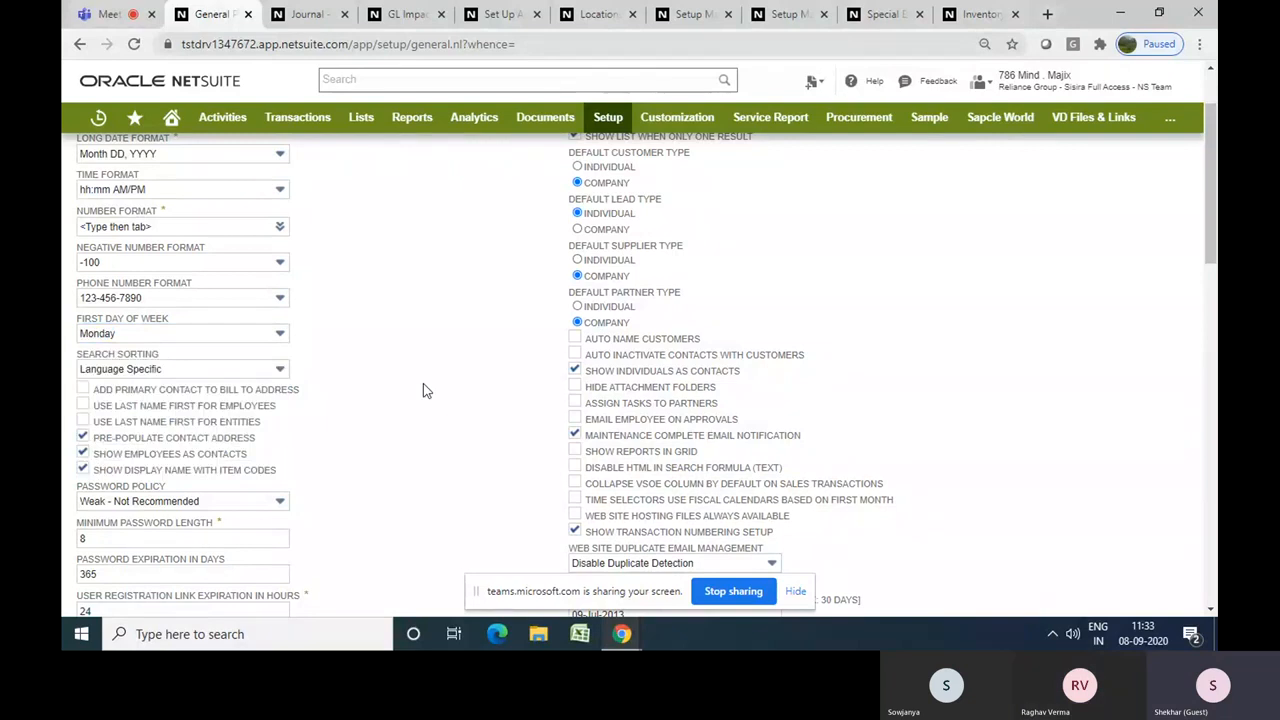
scroll(423, 390, "down", 1)
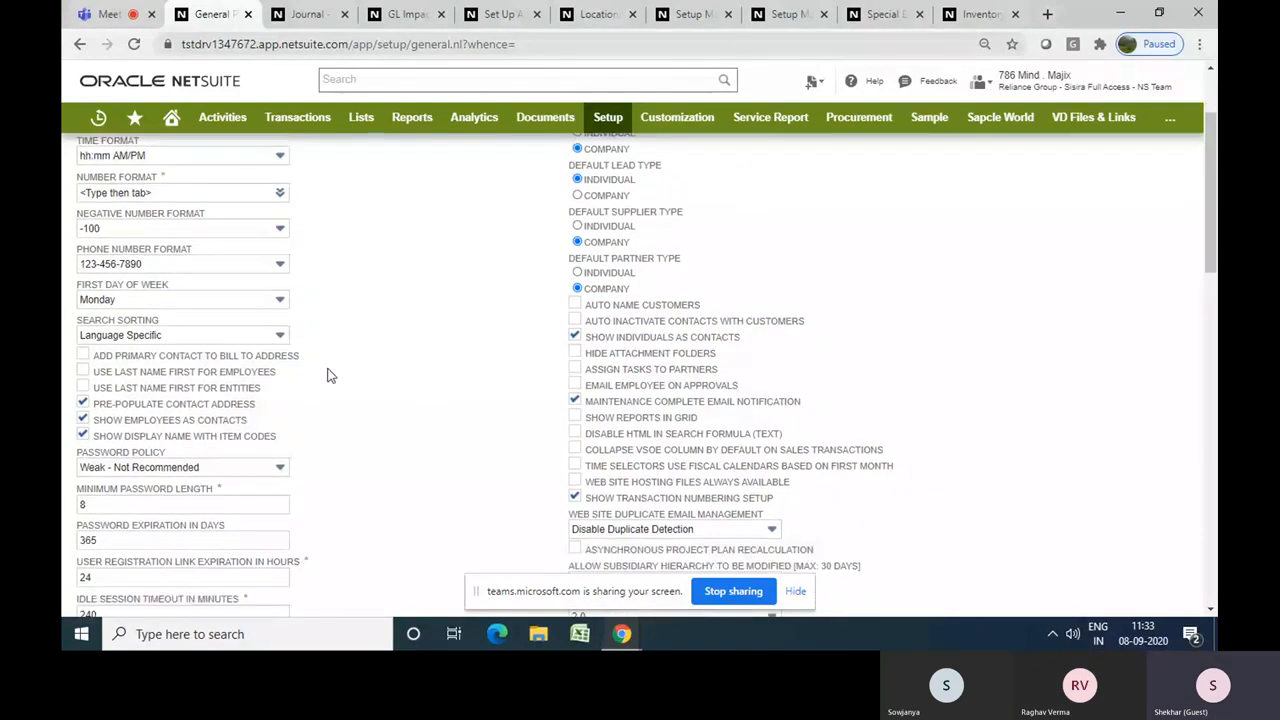
left_click(275, 338)
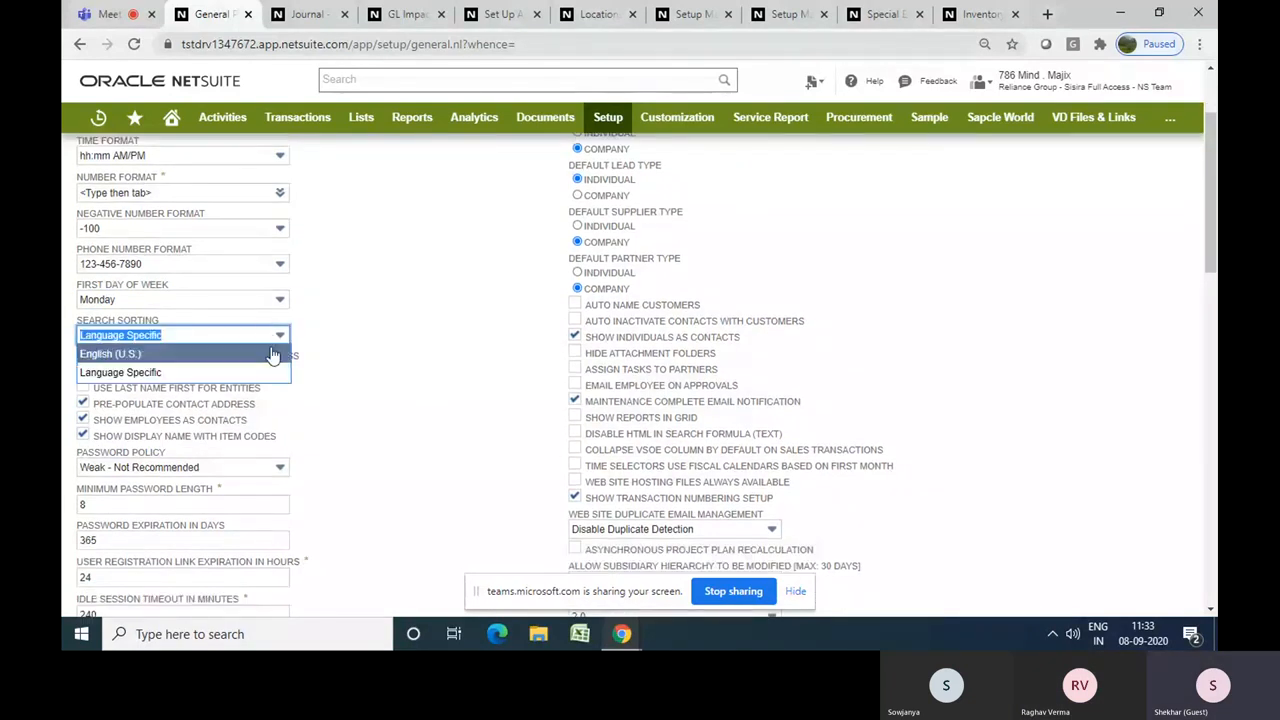
left_click(334, 357)
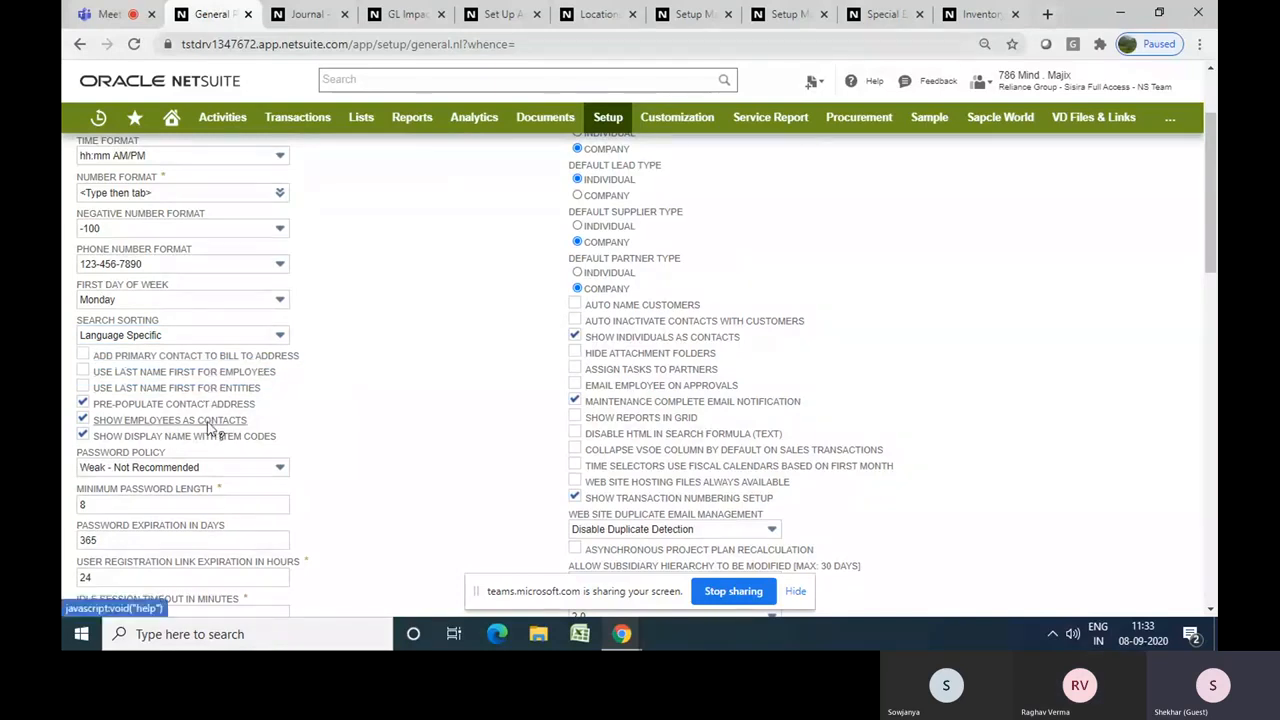
Examine the Password Policy choices and the Minimum Password Length and Password Expiration in Days settings
left_click(243, 470)
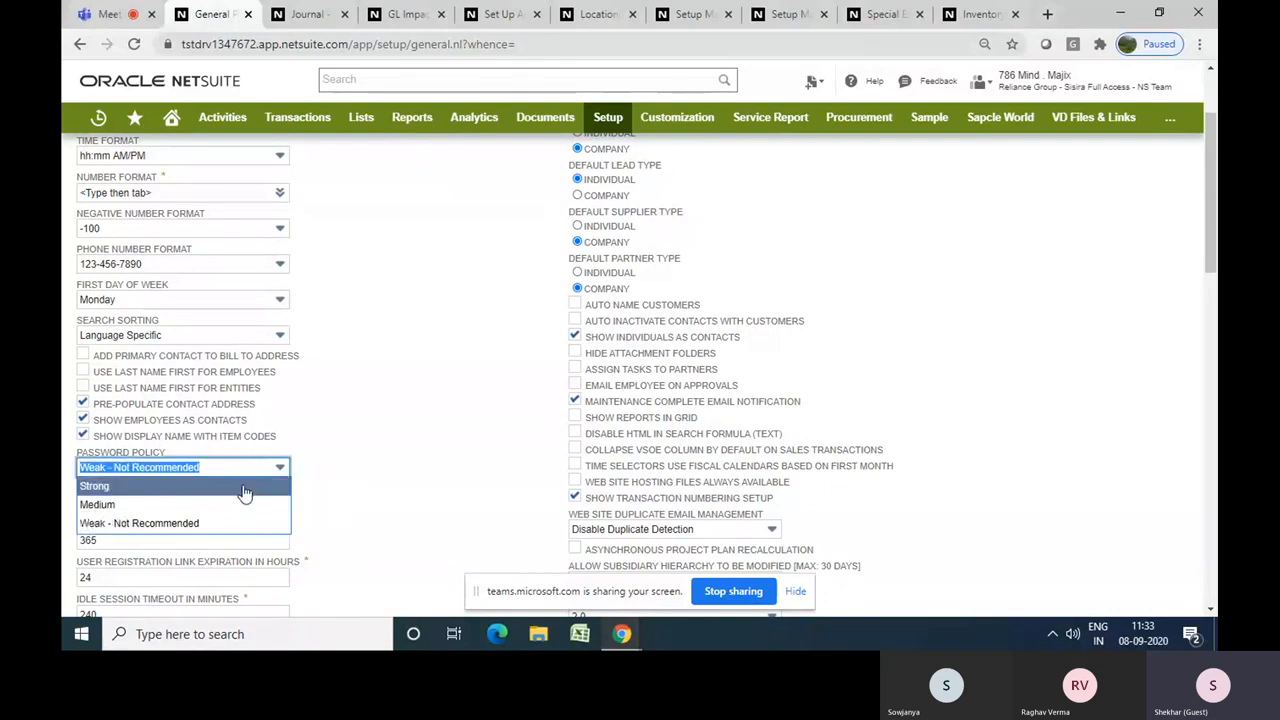
left_click(363, 508)
scroll(363, 510, "down", 3)
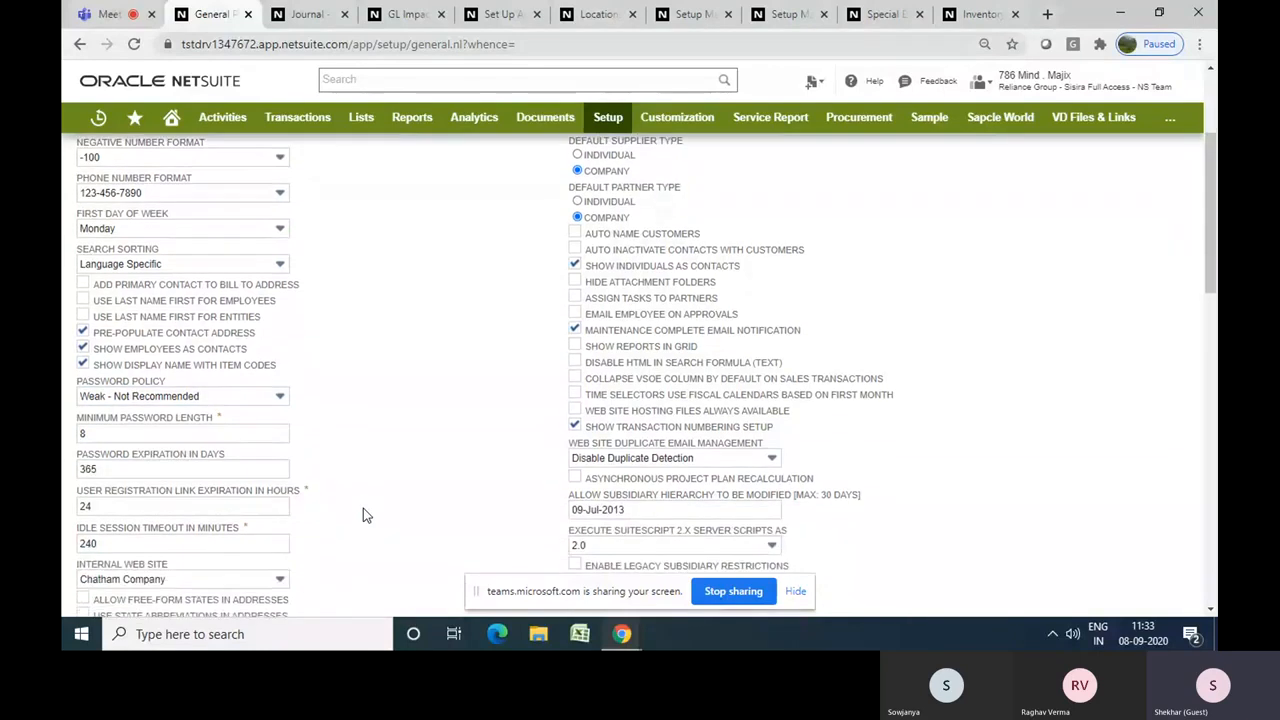
scroll(363, 515, "down", 1)
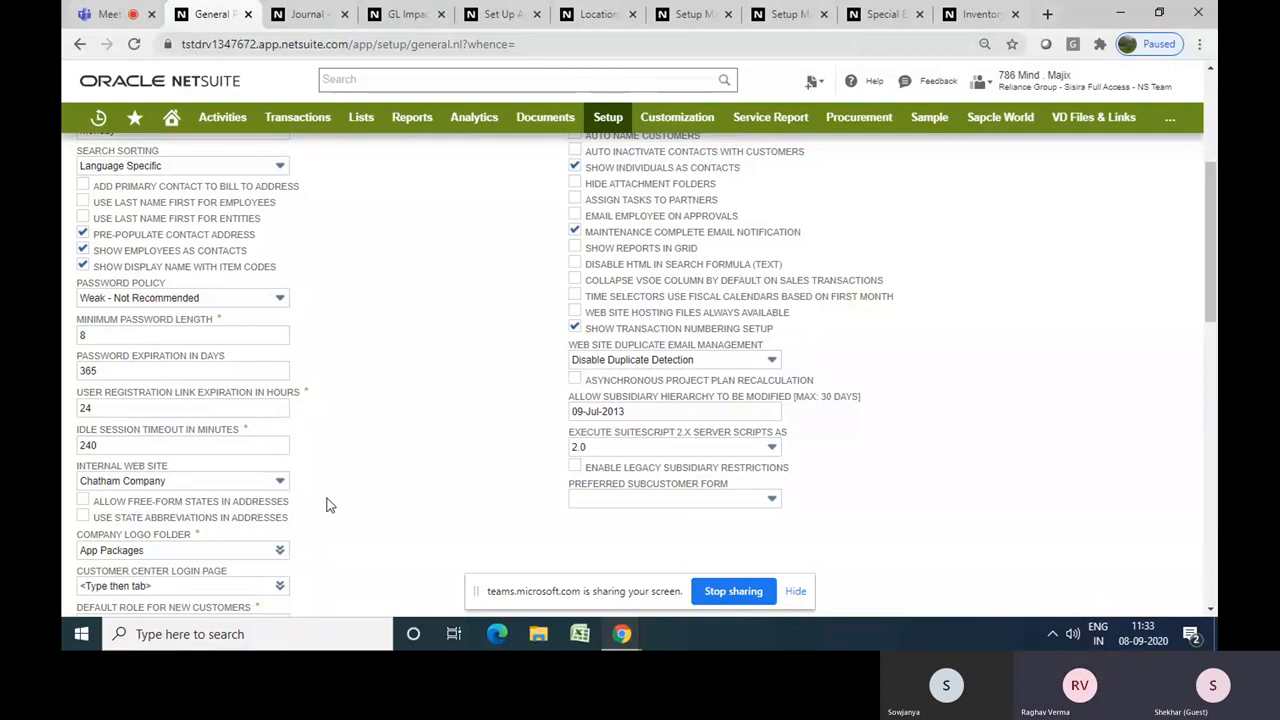
left_click(157, 340)
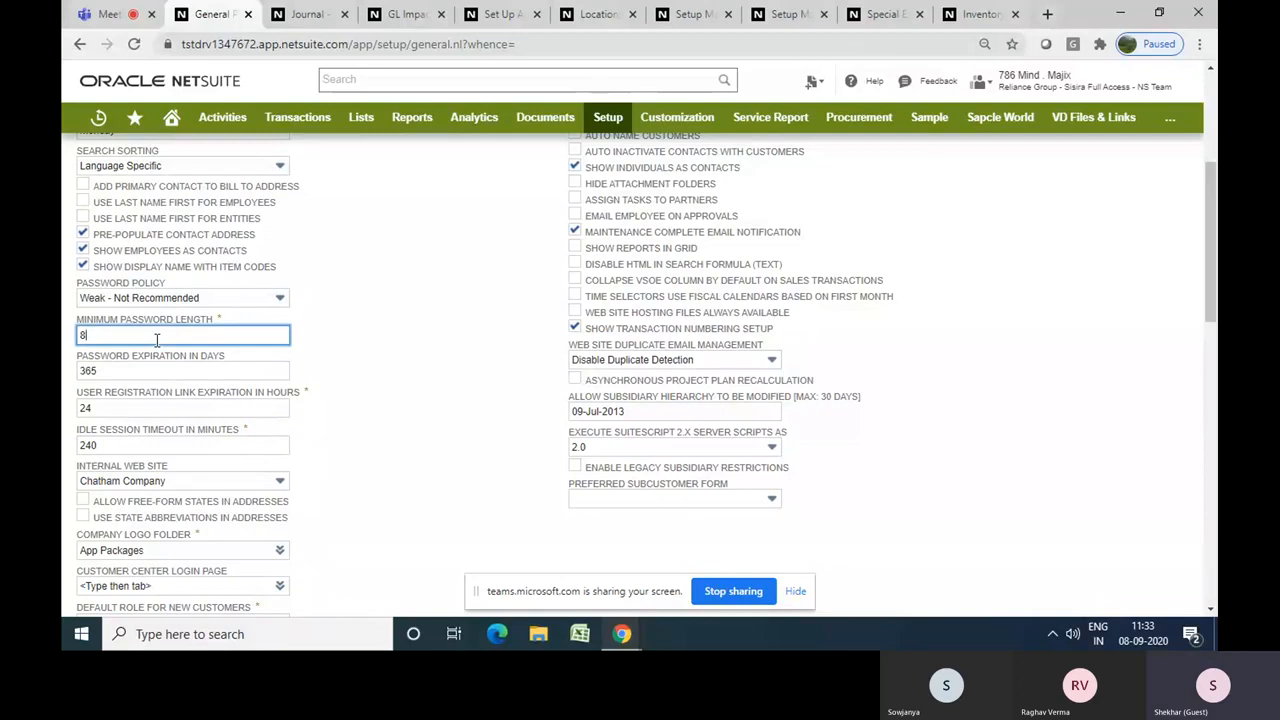
left_click(190, 370)
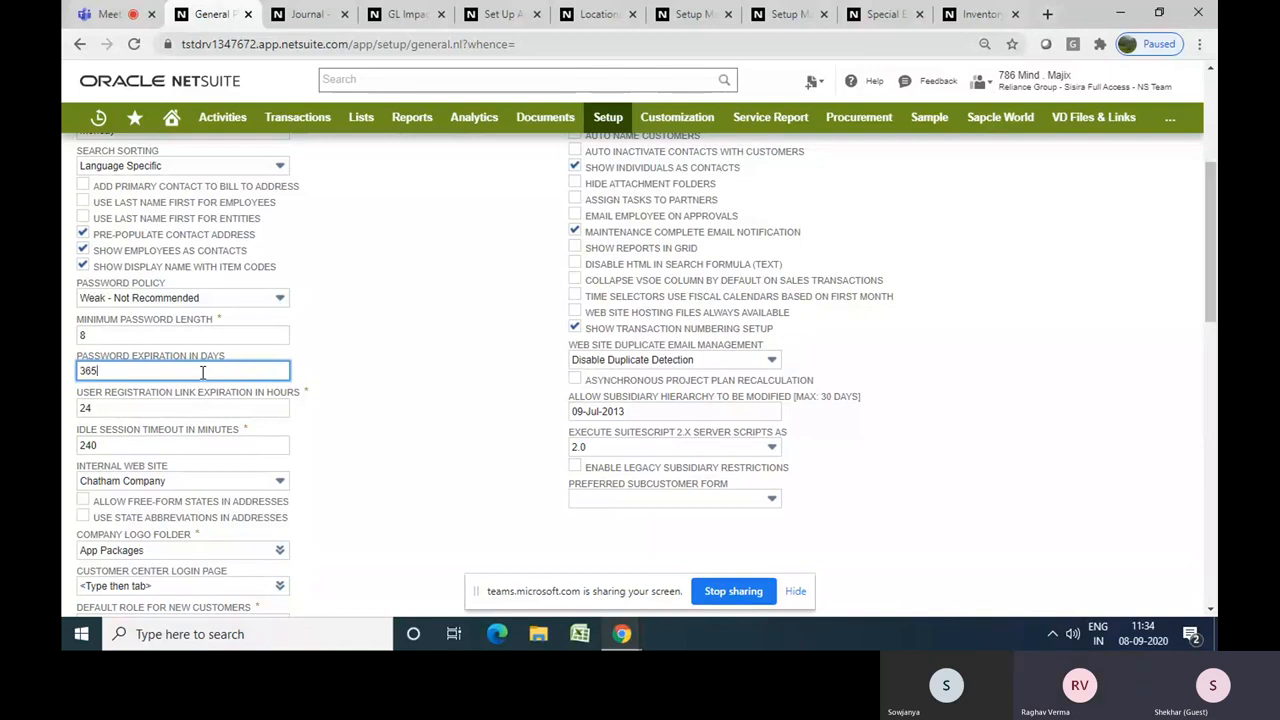
left_click(420, 459)
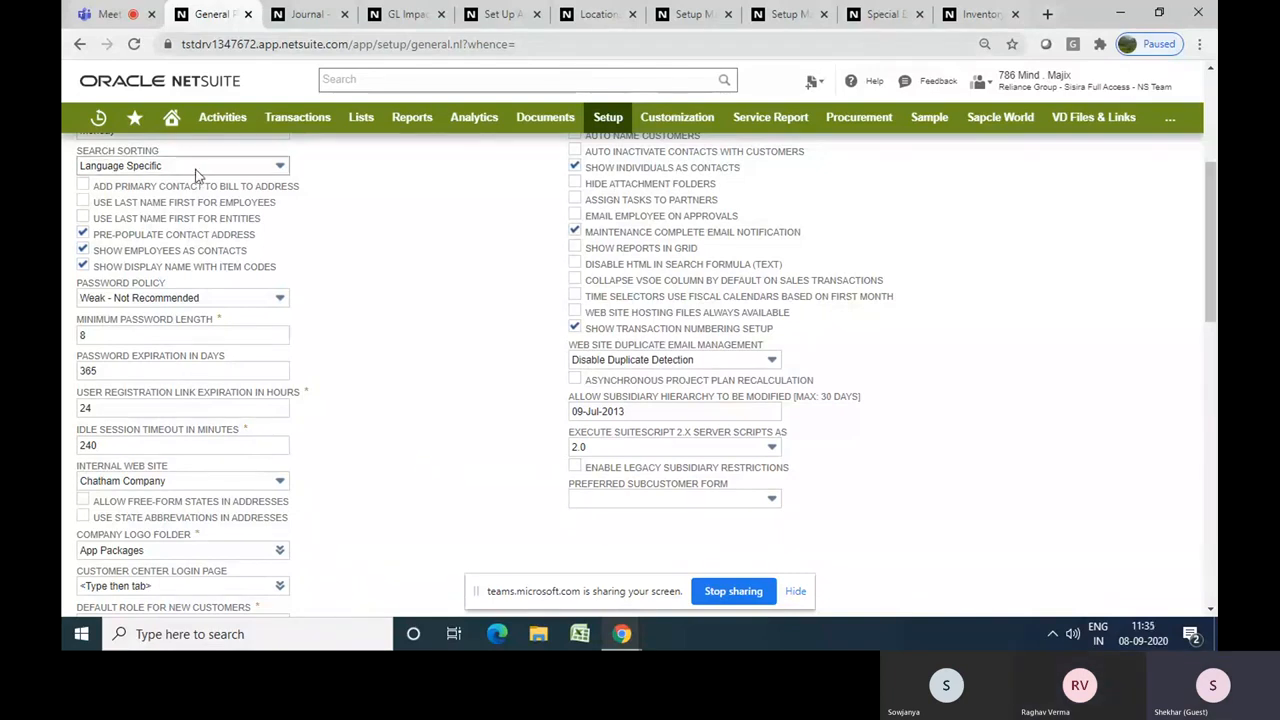
Open the user-level Set Preferences page in a separate browser tab and switch to it
mouse_move(171, 118)
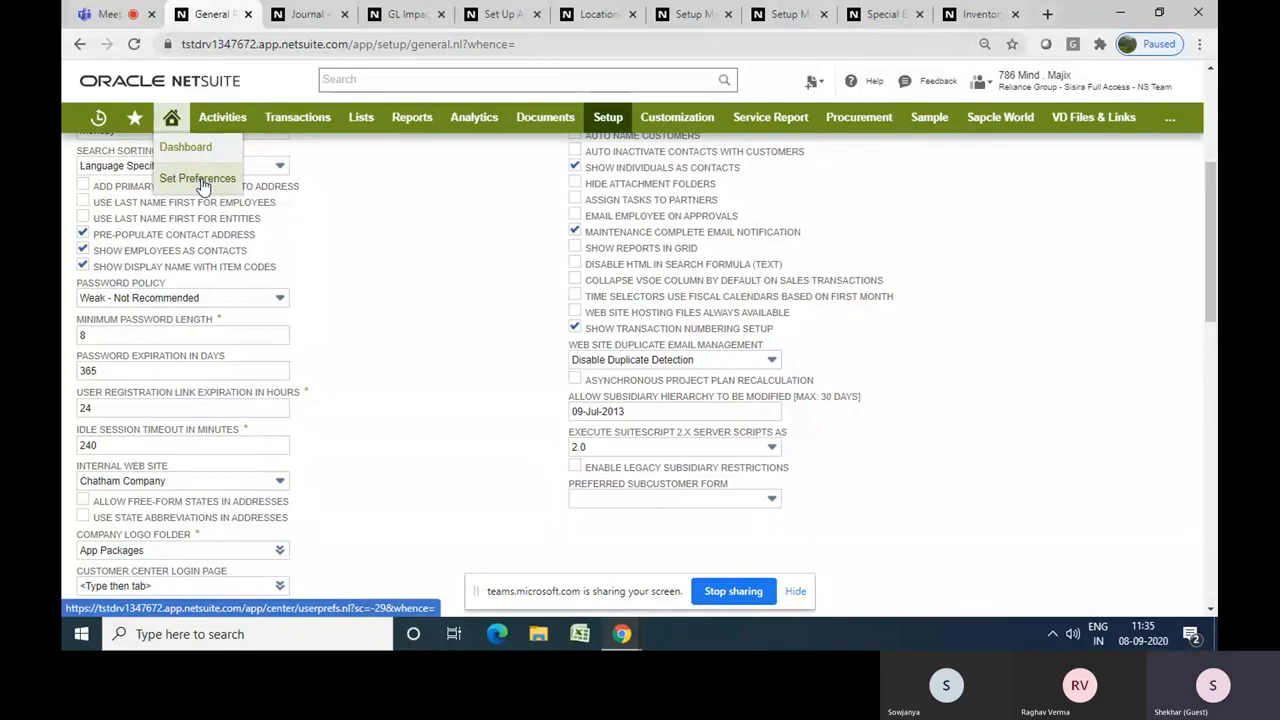
right_click(205, 184)
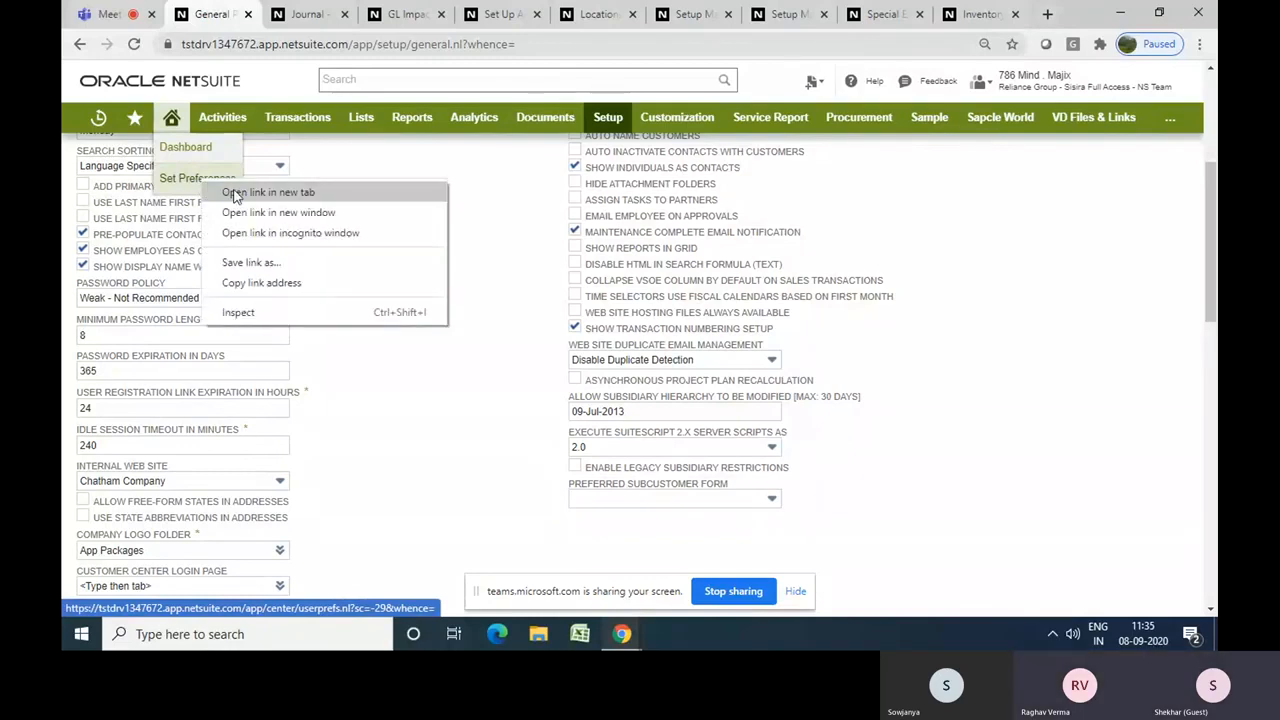
left_click(235, 192)
left_click(286, 15)
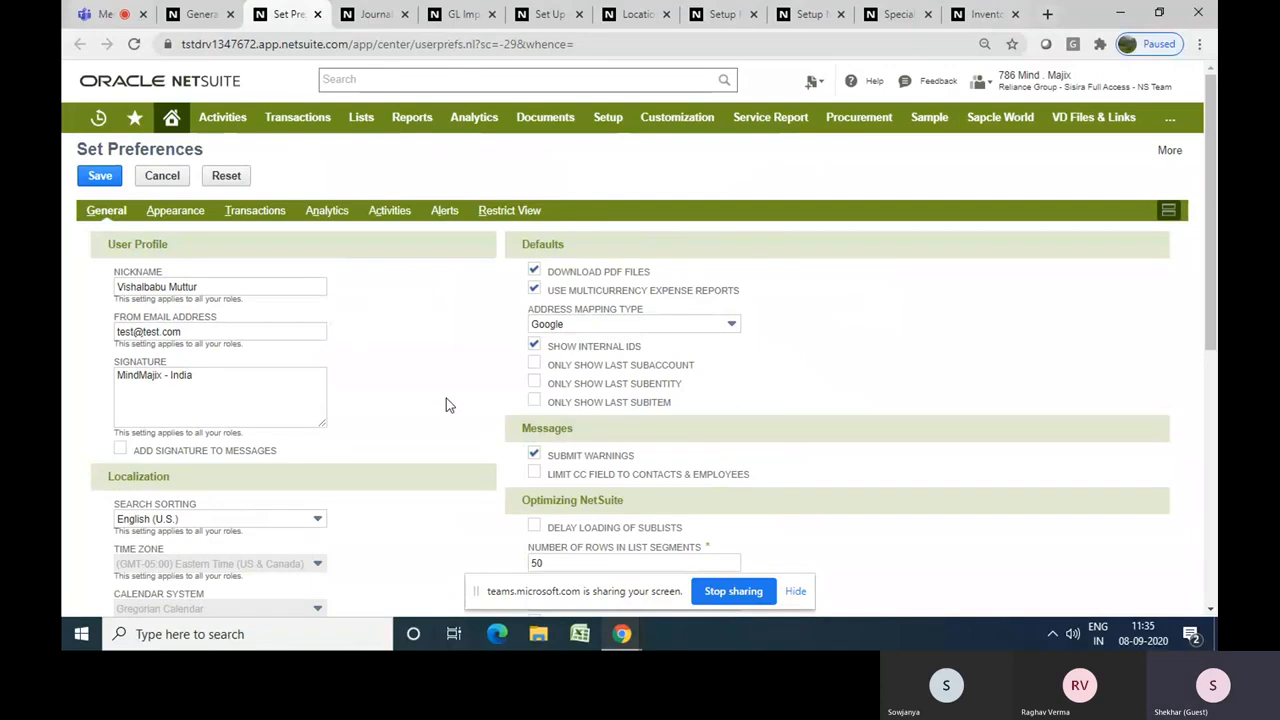
Examine the Localization and Formatting settings in the general user preferences, including the First Day of Week choices
scroll(447, 399, "down", 4)
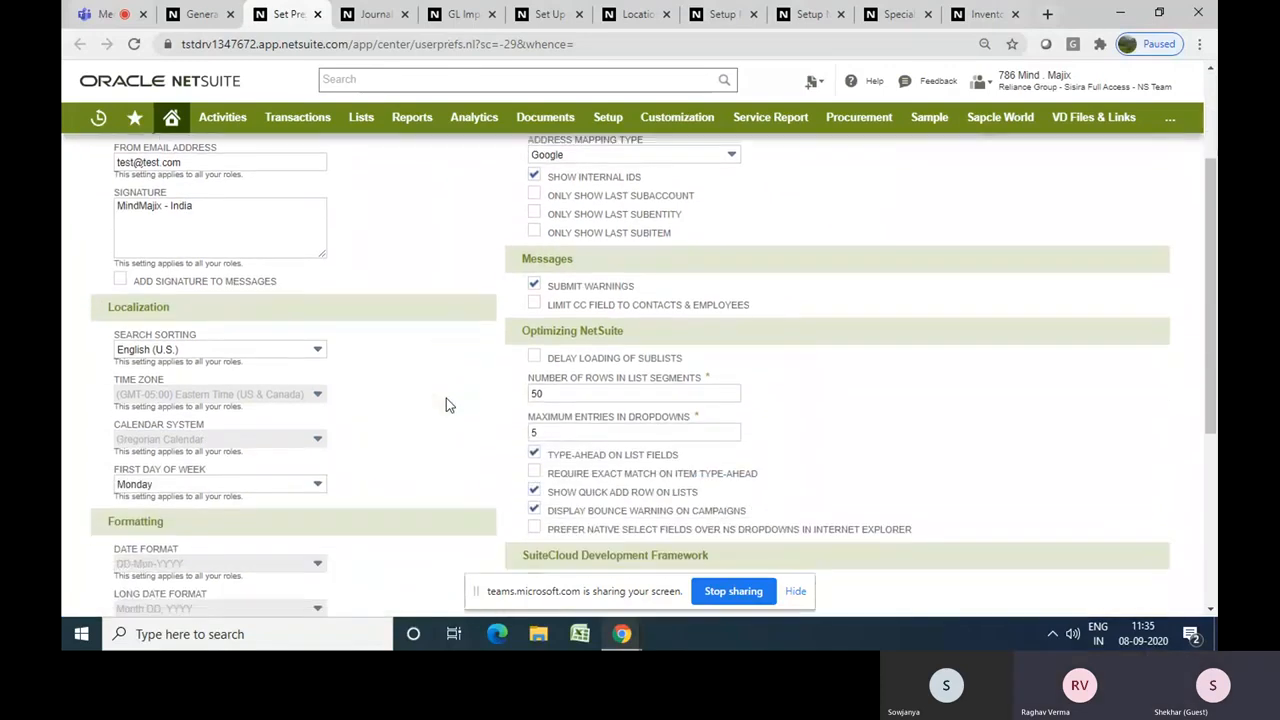
scroll(448, 403, "down", 3)
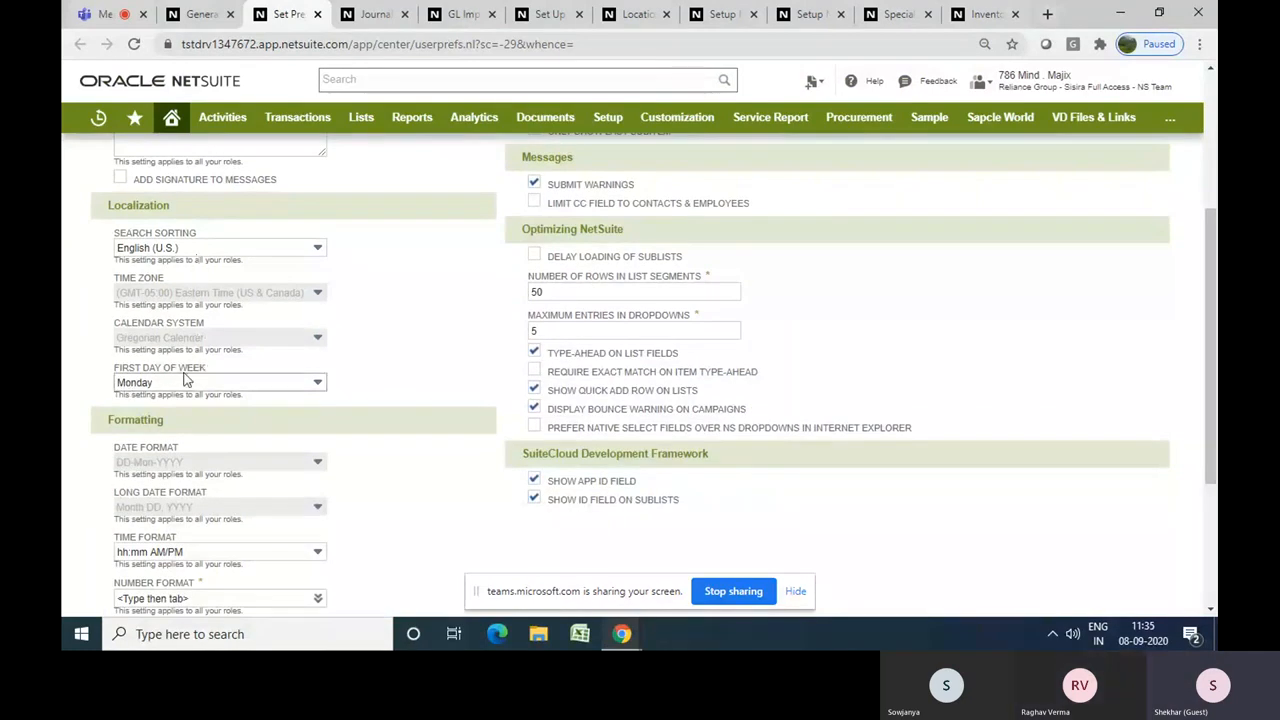
left_click(200, 385)
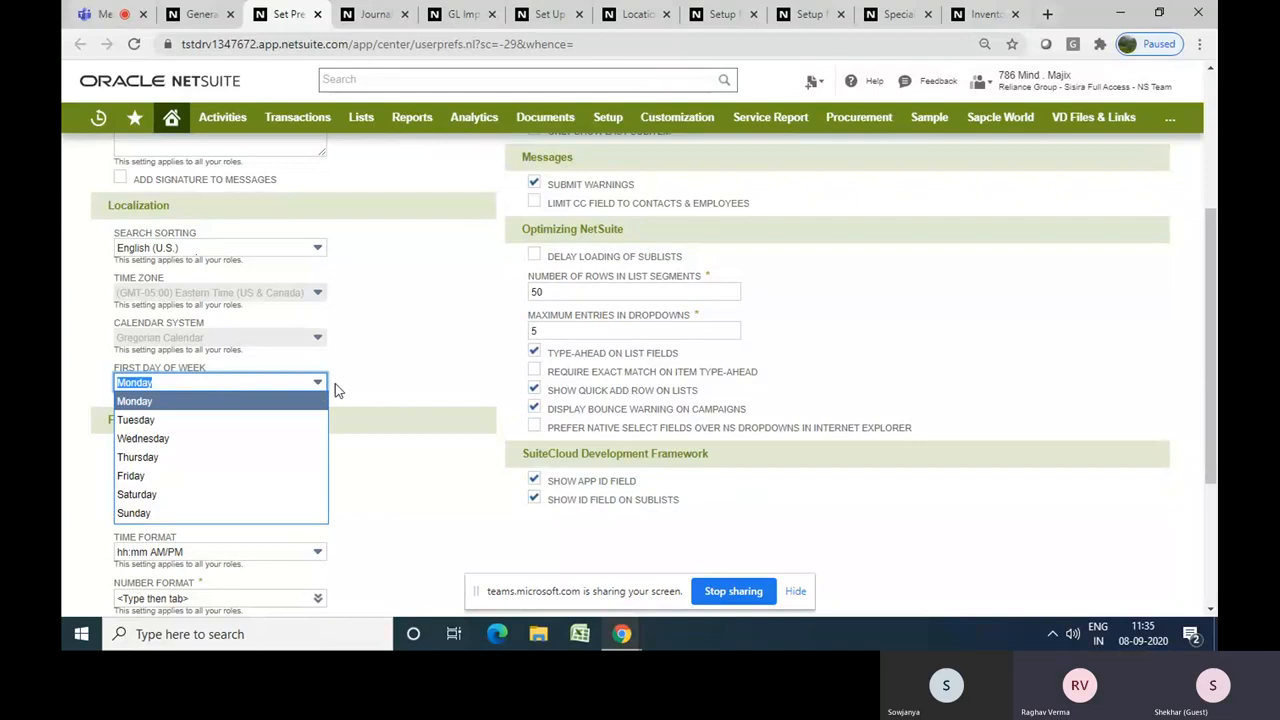
left_click(349, 390)
scroll(347, 383, "down", 2)
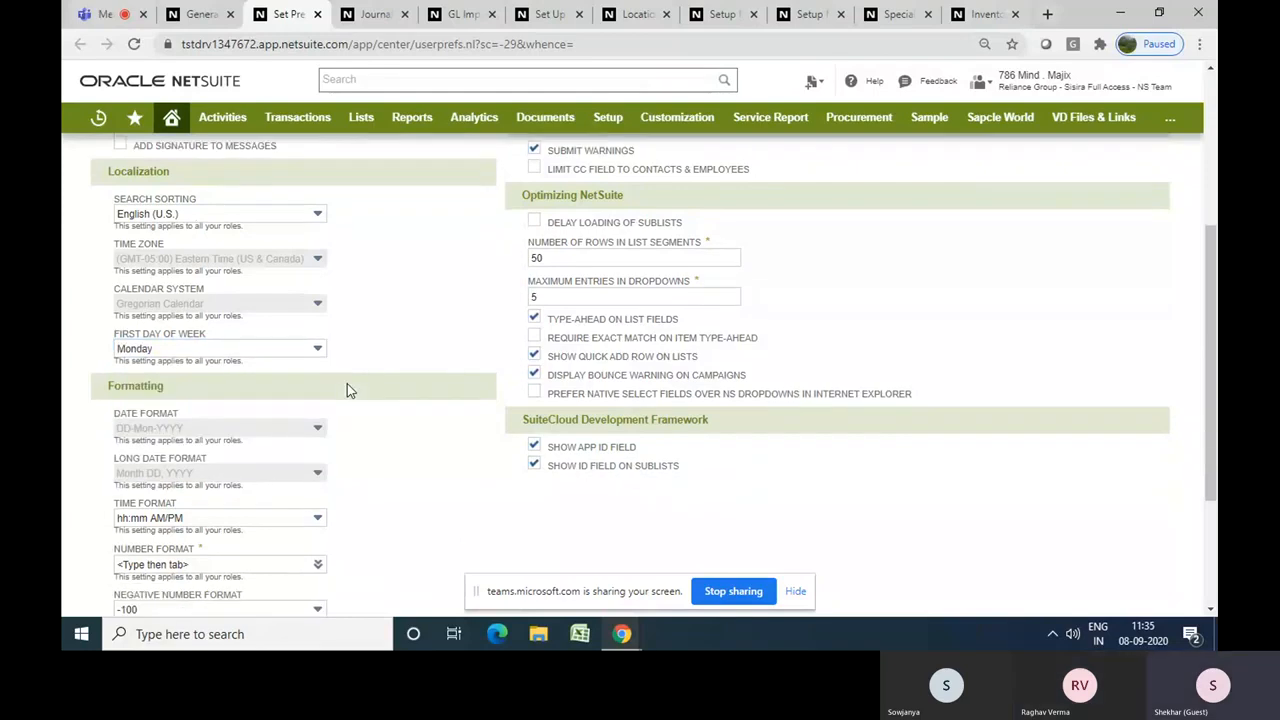
scroll(347, 390, "down", 1)
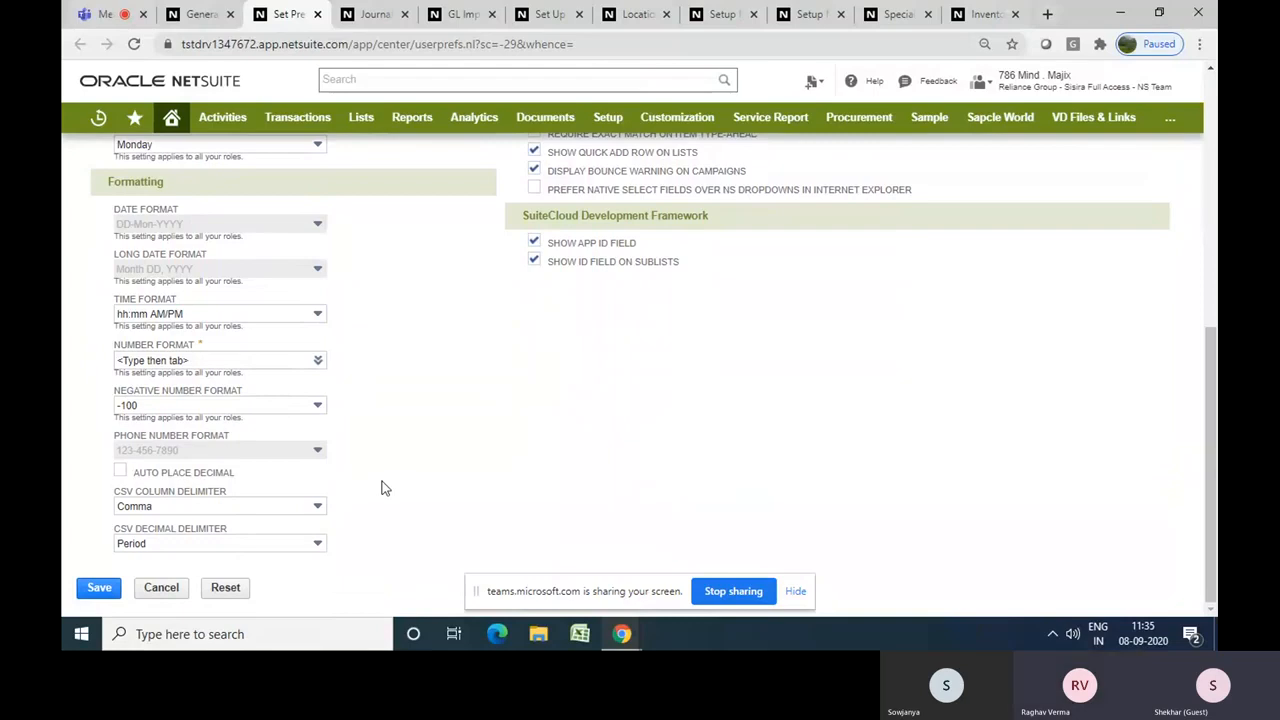
scroll(381, 488, "up", 8)
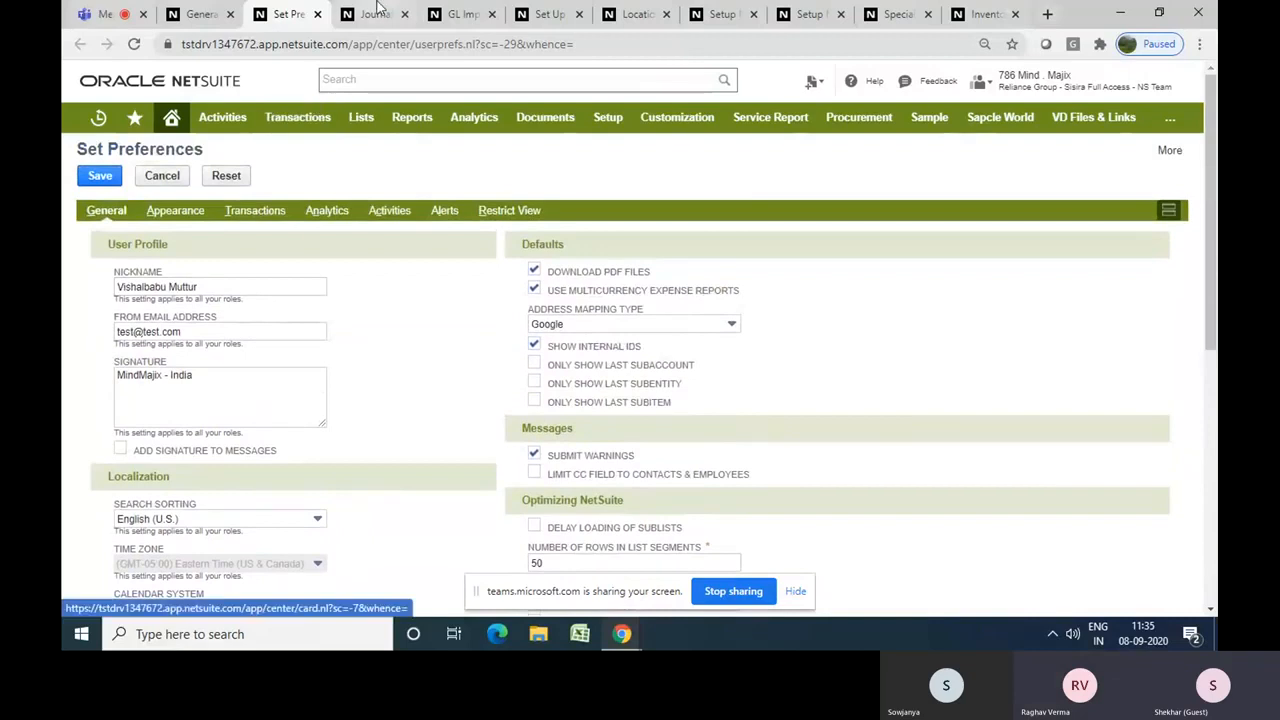
Return to the company's General Preferences page and review its remaining settings down to the Overriding Preferences list
left_click(200, 16)
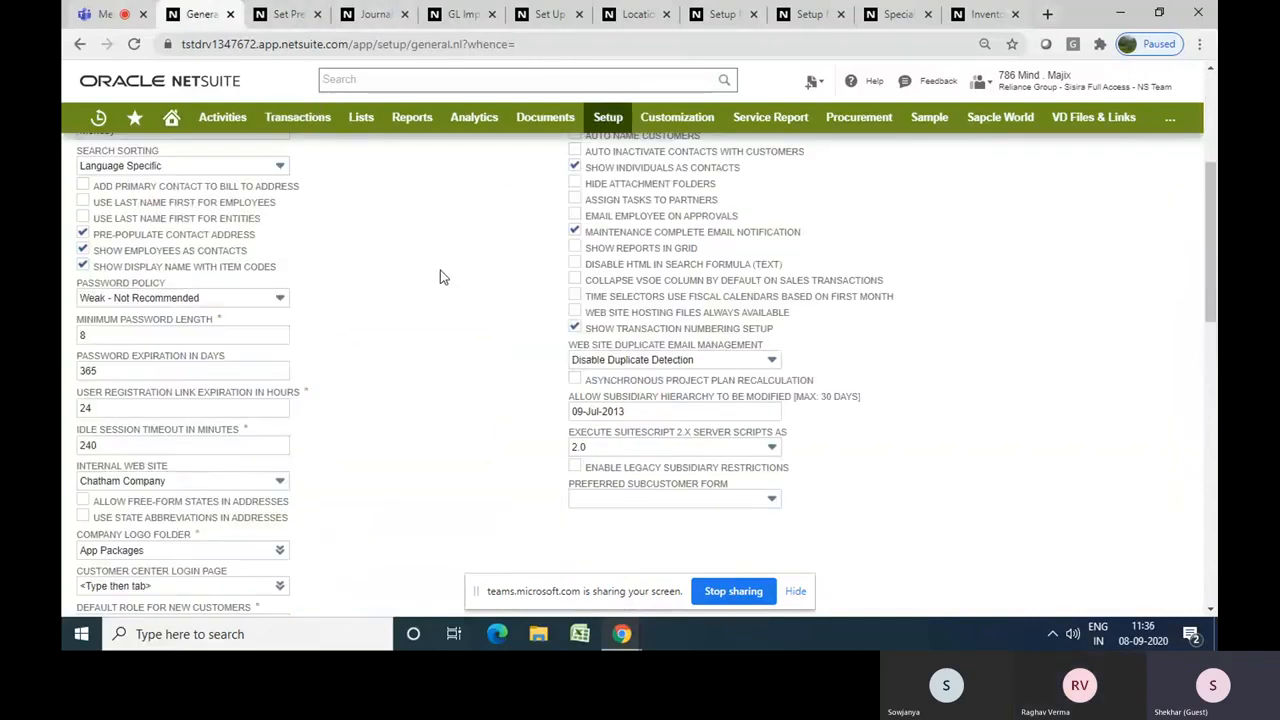
scroll(440, 277, "down", 2)
scroll(443, 277, "down", 2)
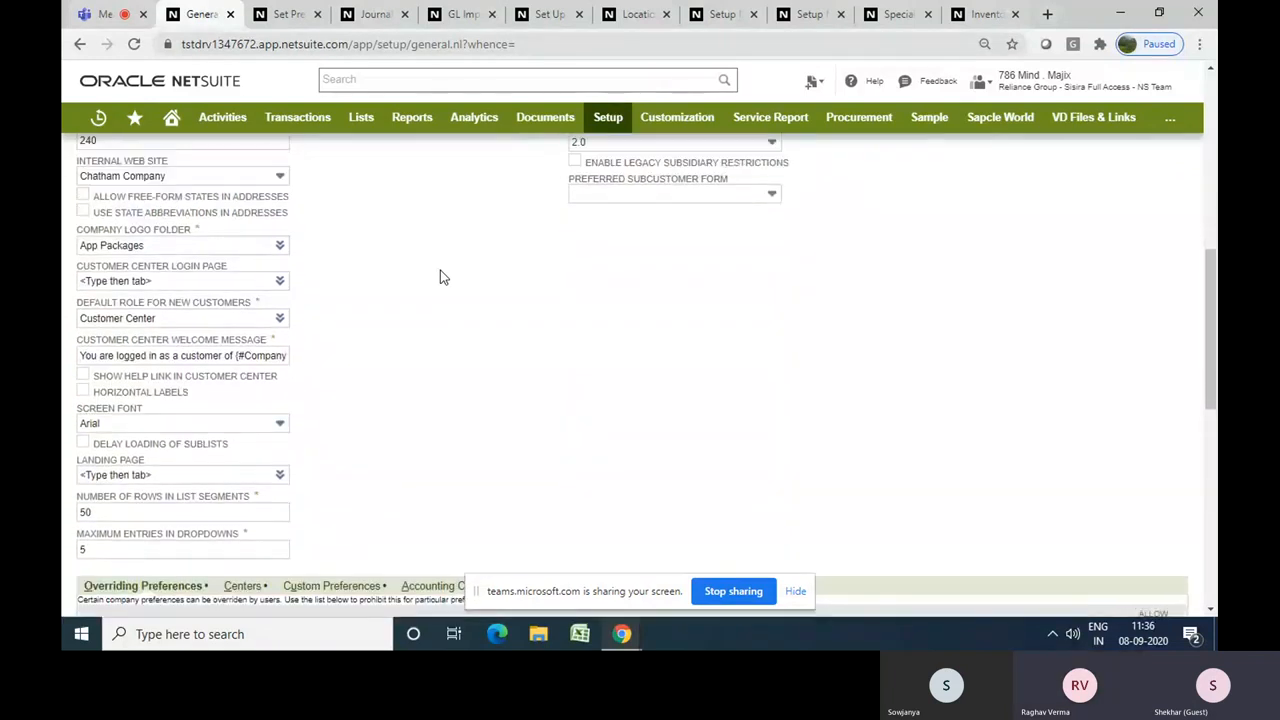
scroll(440, 271, "up", 10)
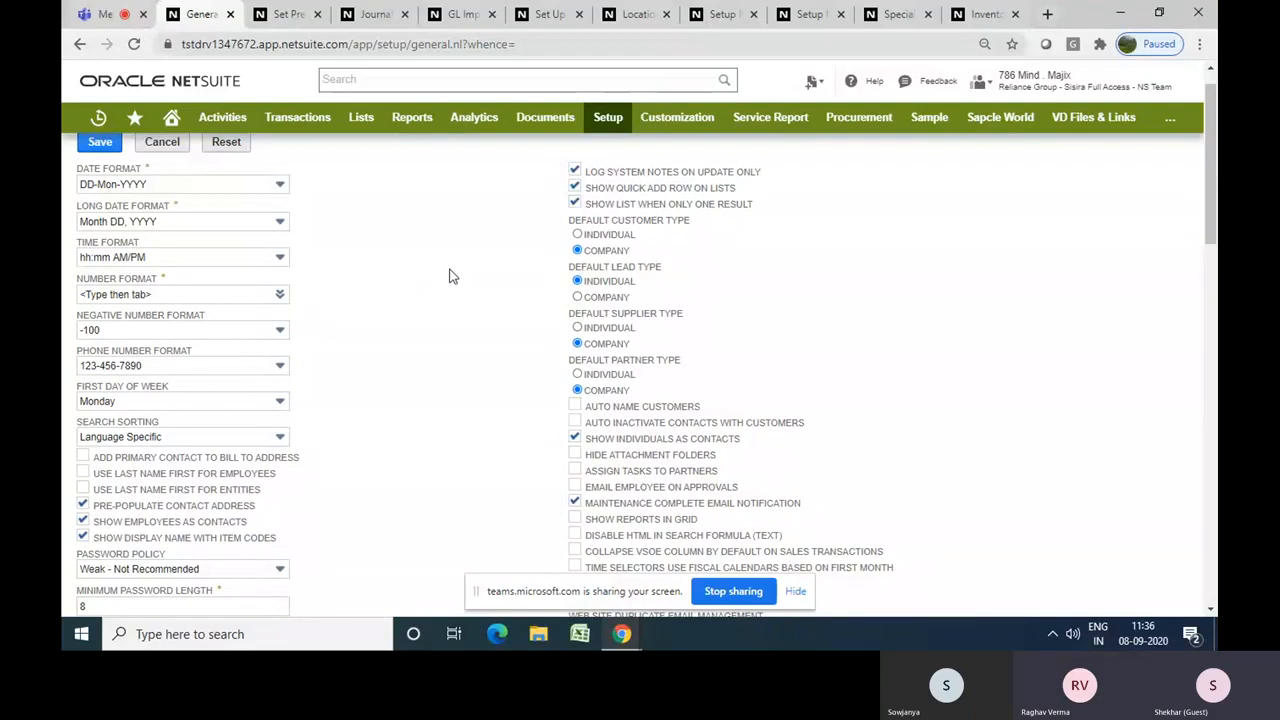
Examine the default customer, lead, supplier and partner type settings in the company's General Preferences
left_click(575, 203)
scroll(756, 265, "down", 1)
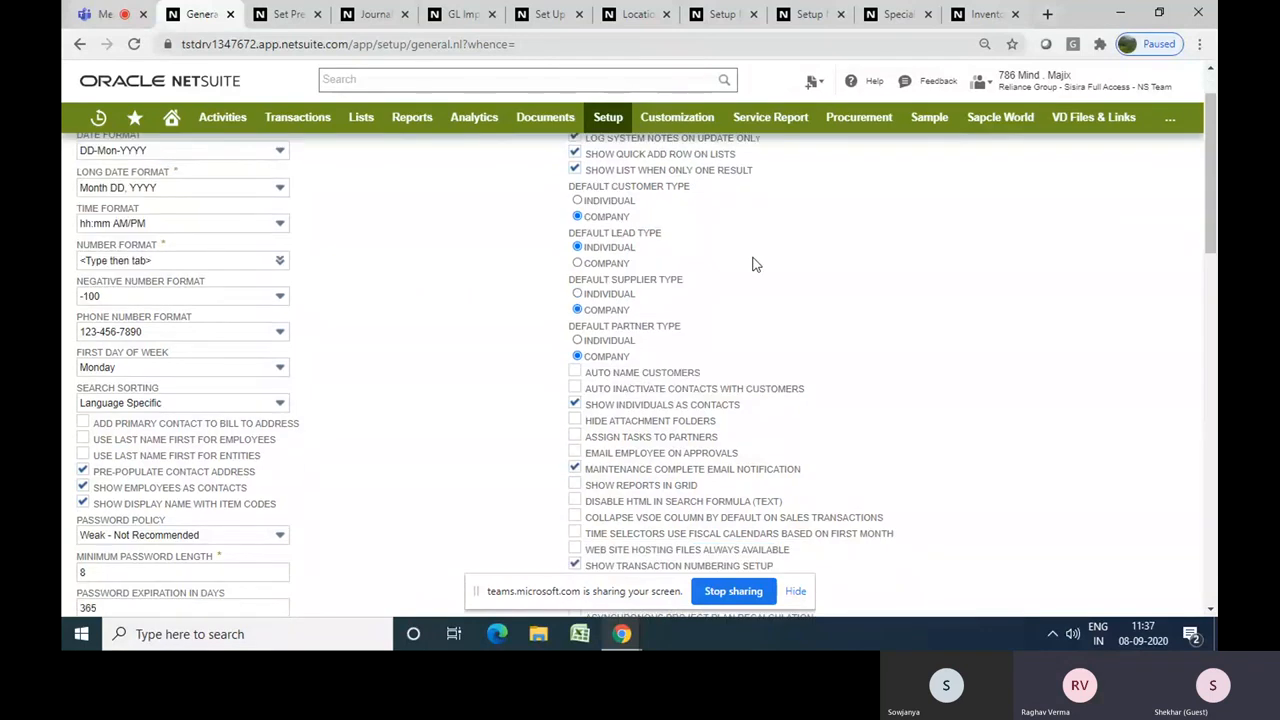
scroll(756, 265, "down", 1)
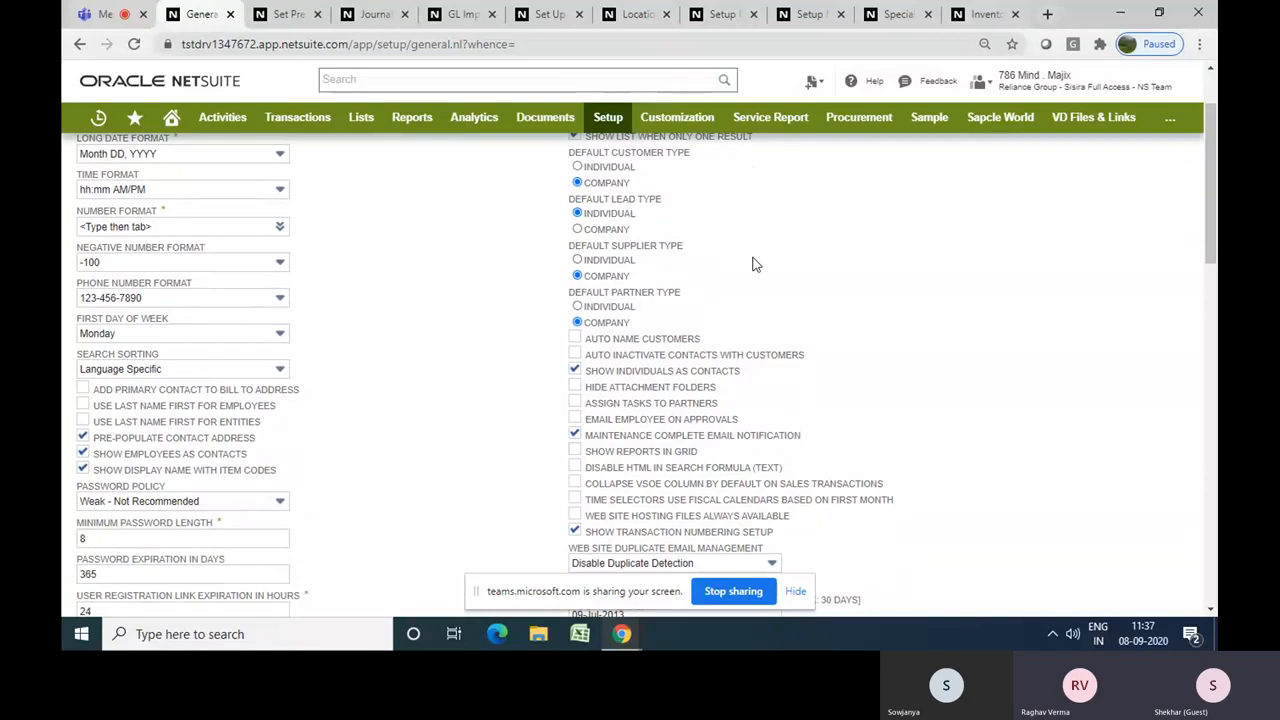
scroll(756, 264, "down", 2)
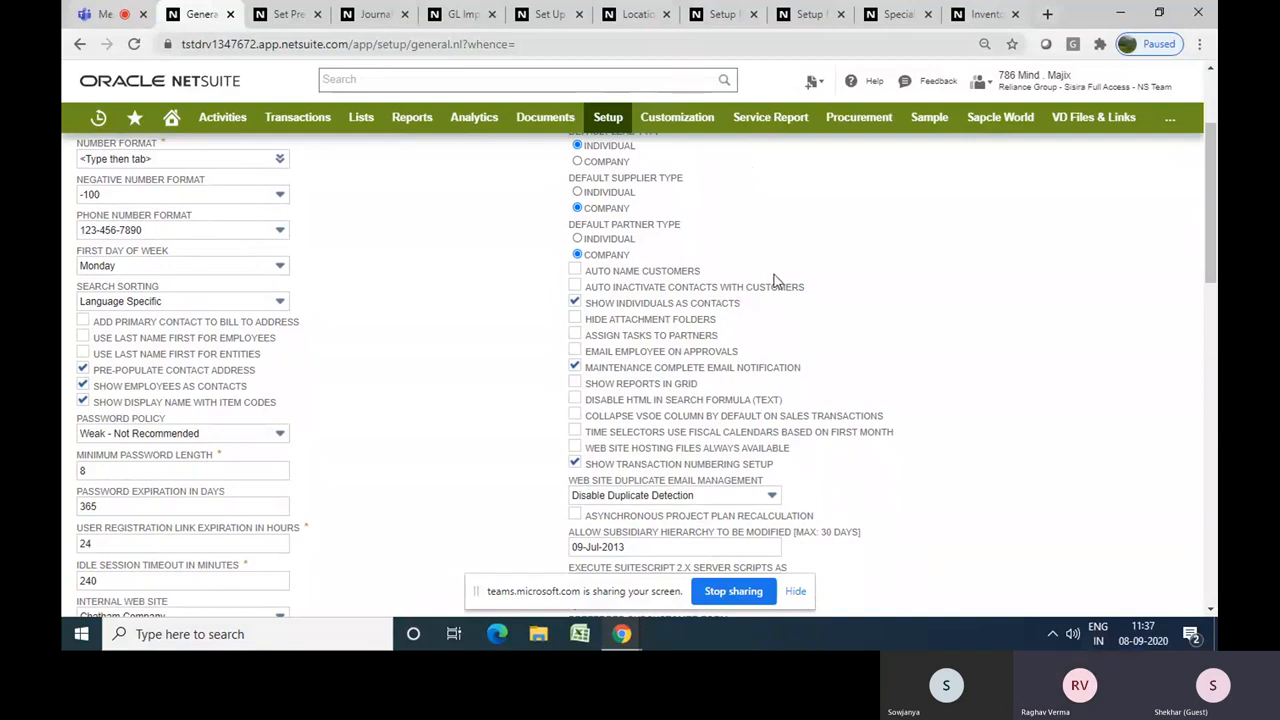
Read the field help for the Auto Inactivate Contacts with Customers preference, highlighting its explanation, and close the help
left_click(575, 287)
left_click(576, 287)
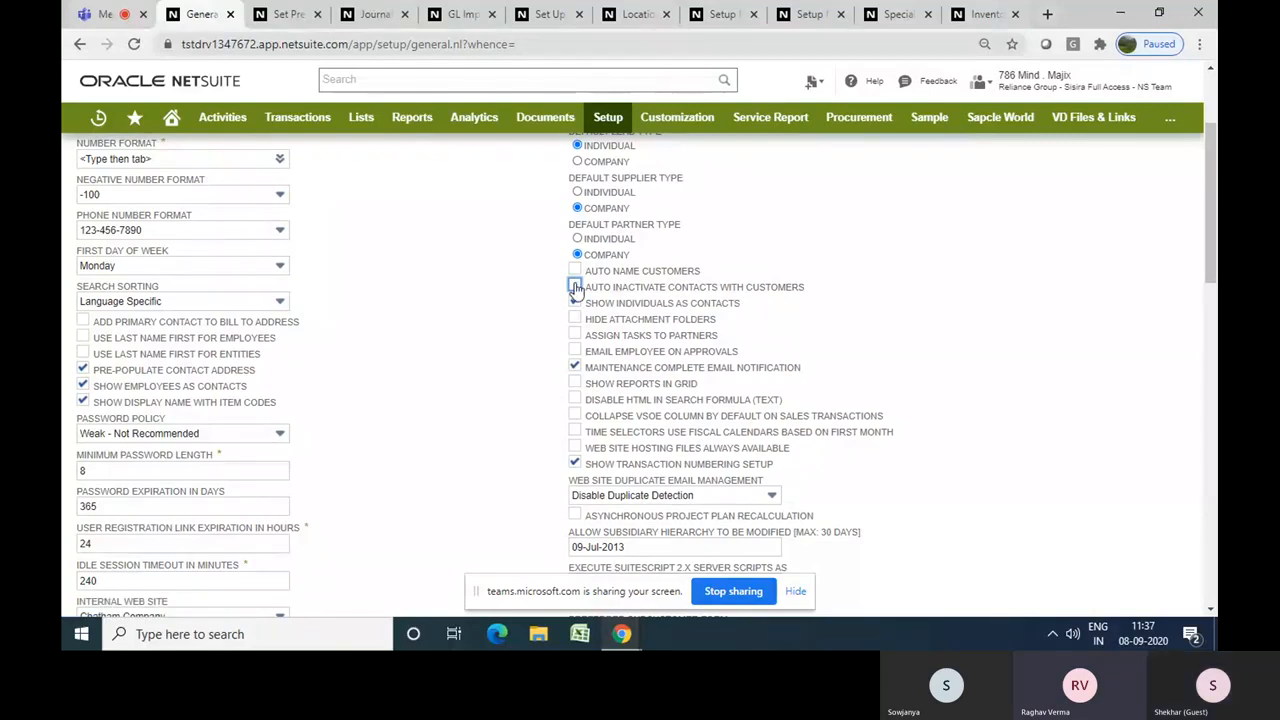
left_click(646, 293)
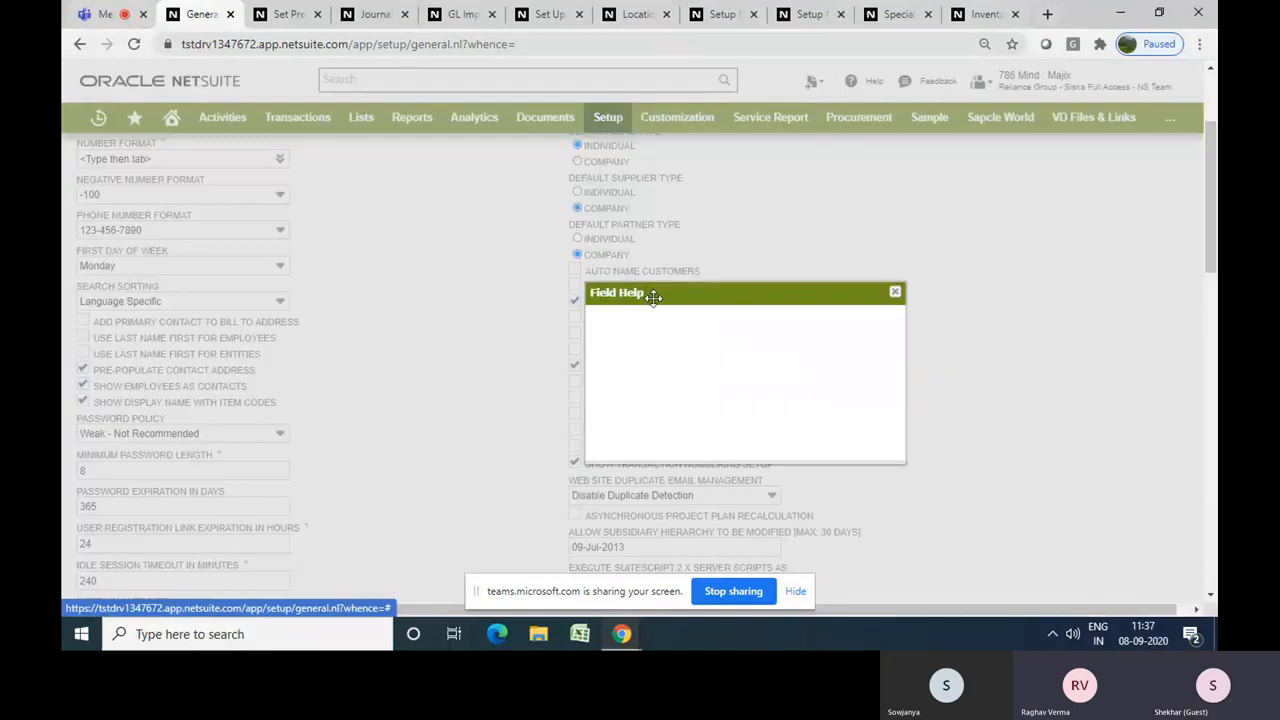
left_click_drag(666, 292, 349, 216)
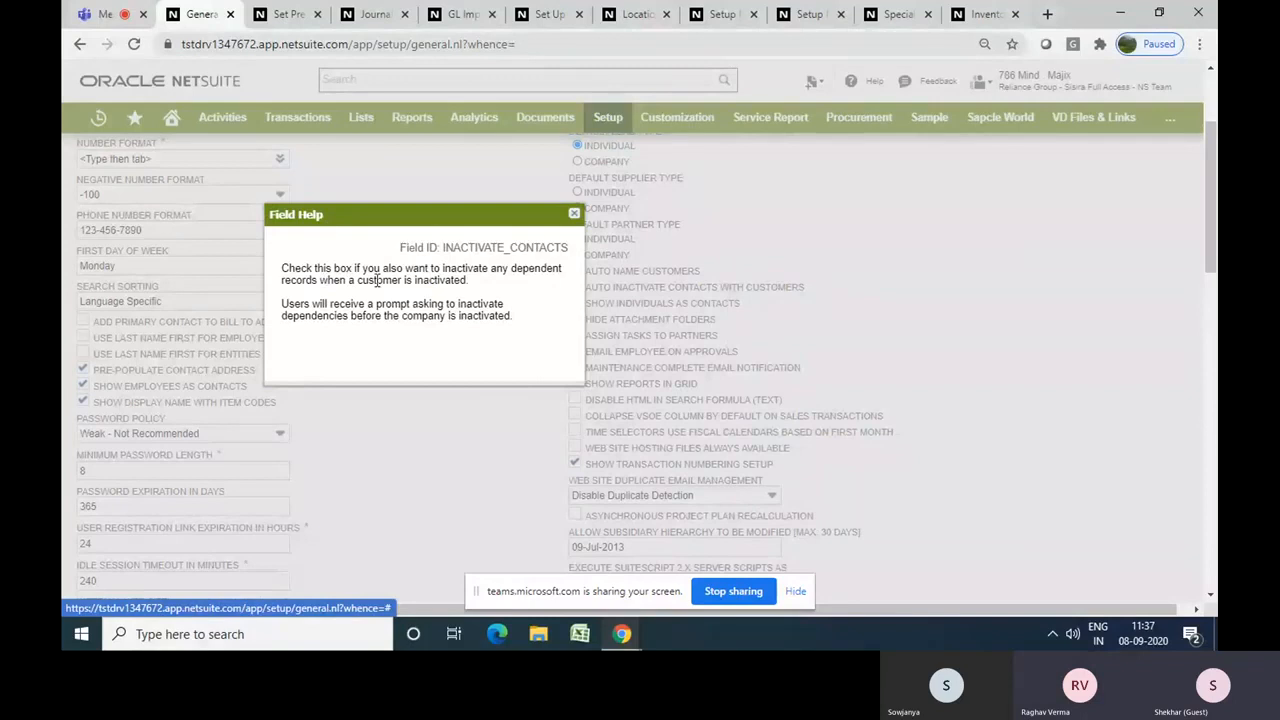
left_click_drag(470, 281, 282, 270)
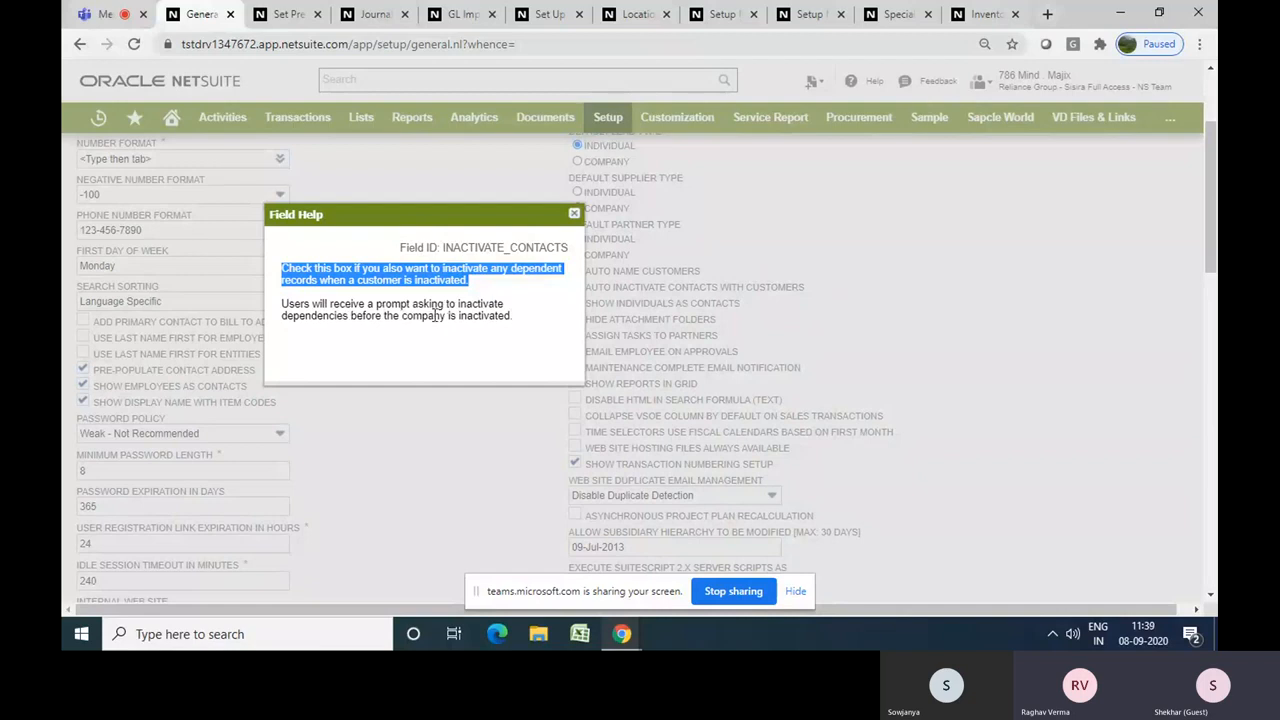
left_click_drag(520, 318, 283, 310)
left_click(280, 309)
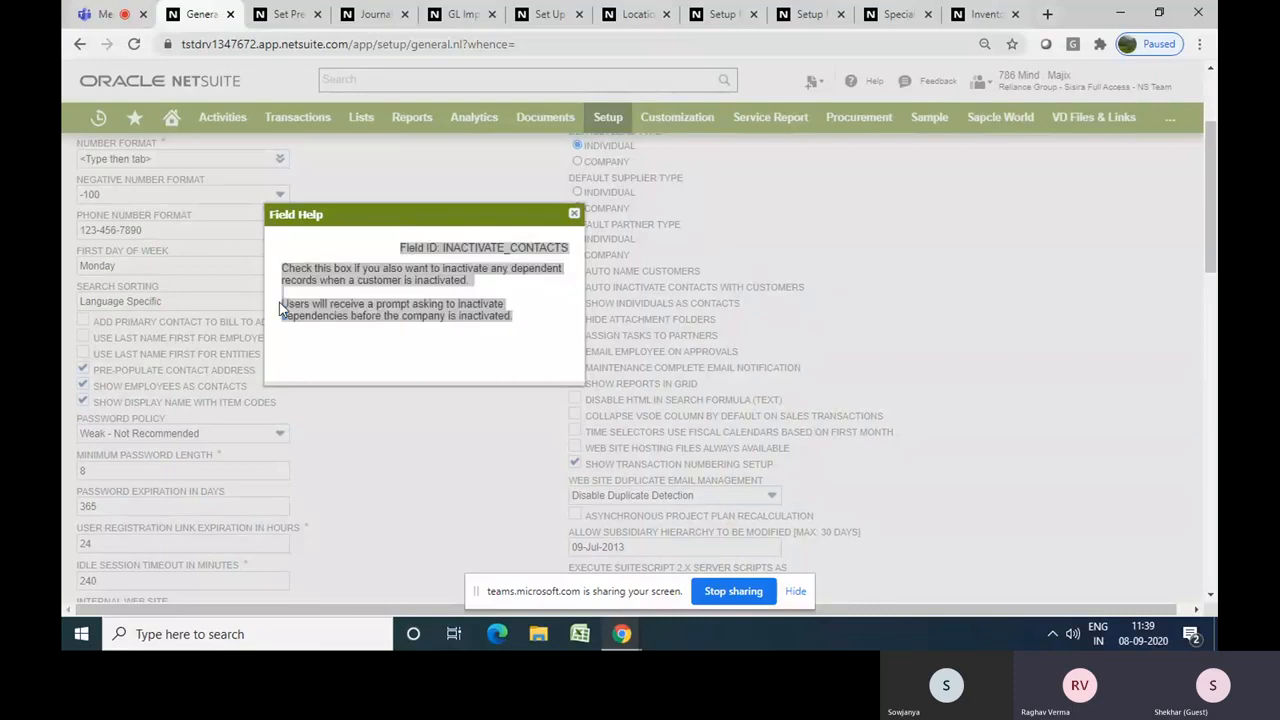
left_click(282, 309)
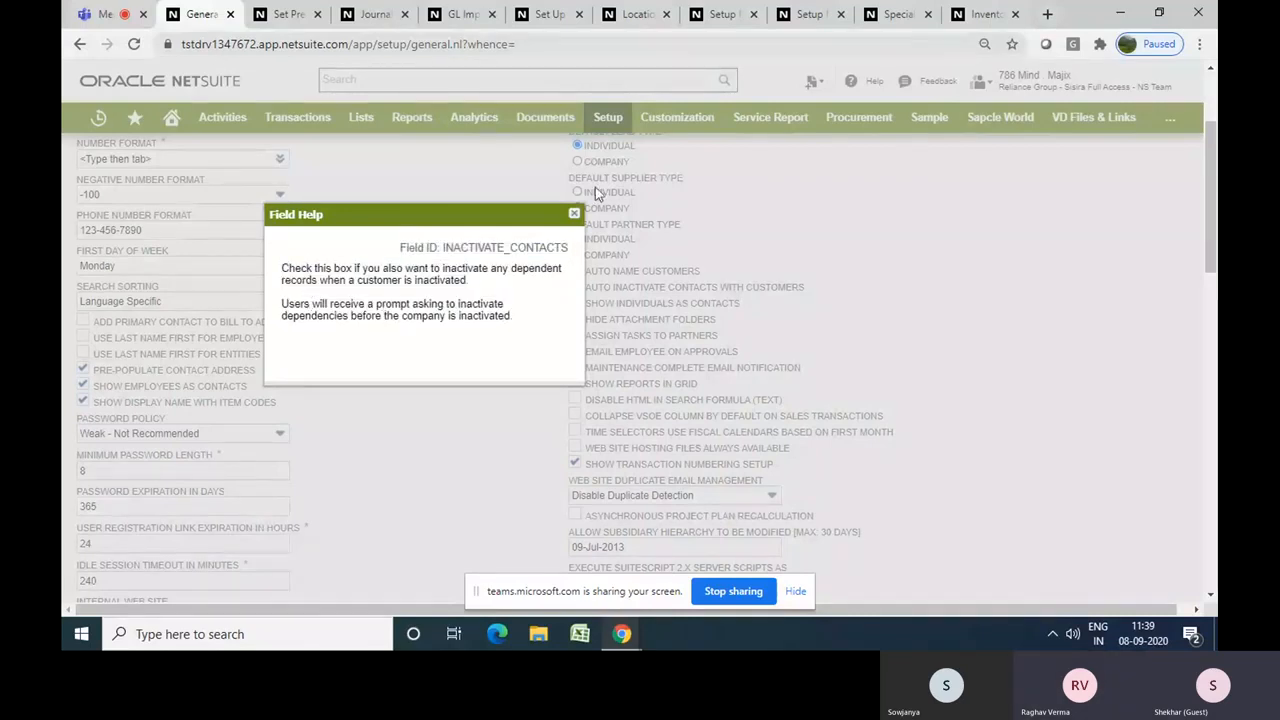
left_click(574, 215)
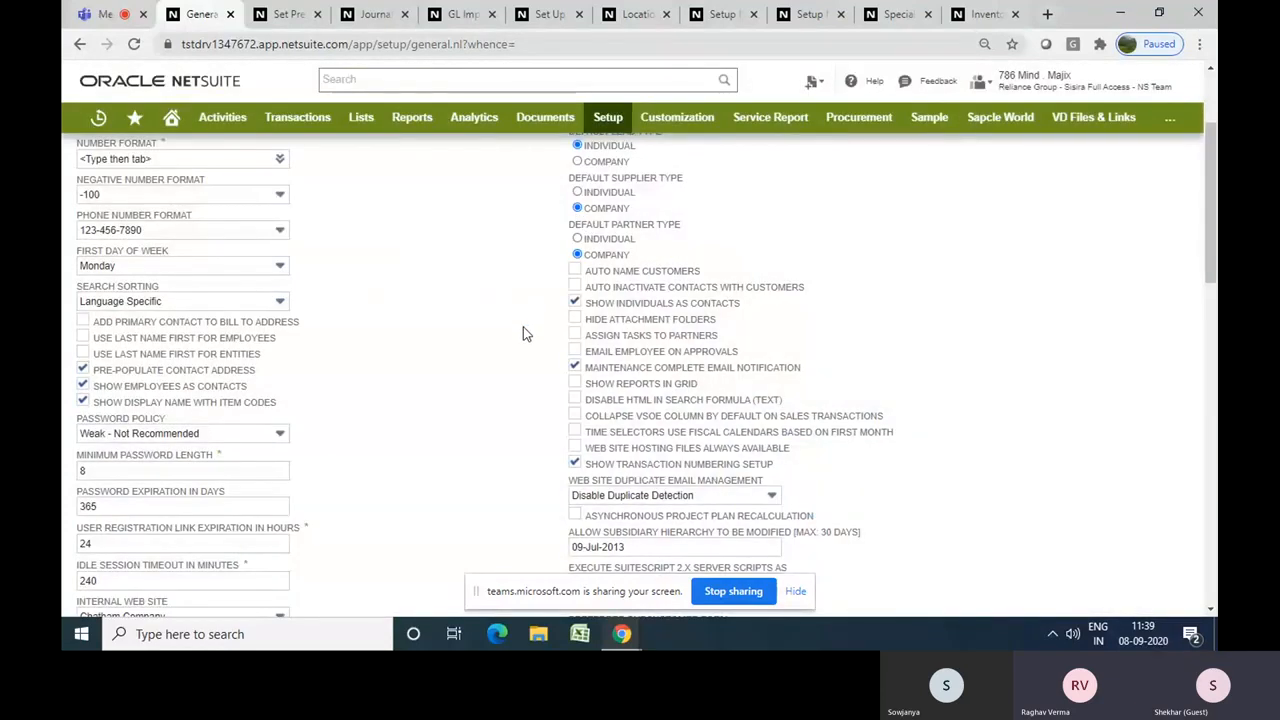
Examine the remaining General Preferences down to Preferred Subcustomer Form and return to the start of the page
scroll(527, 333, "down", 1)
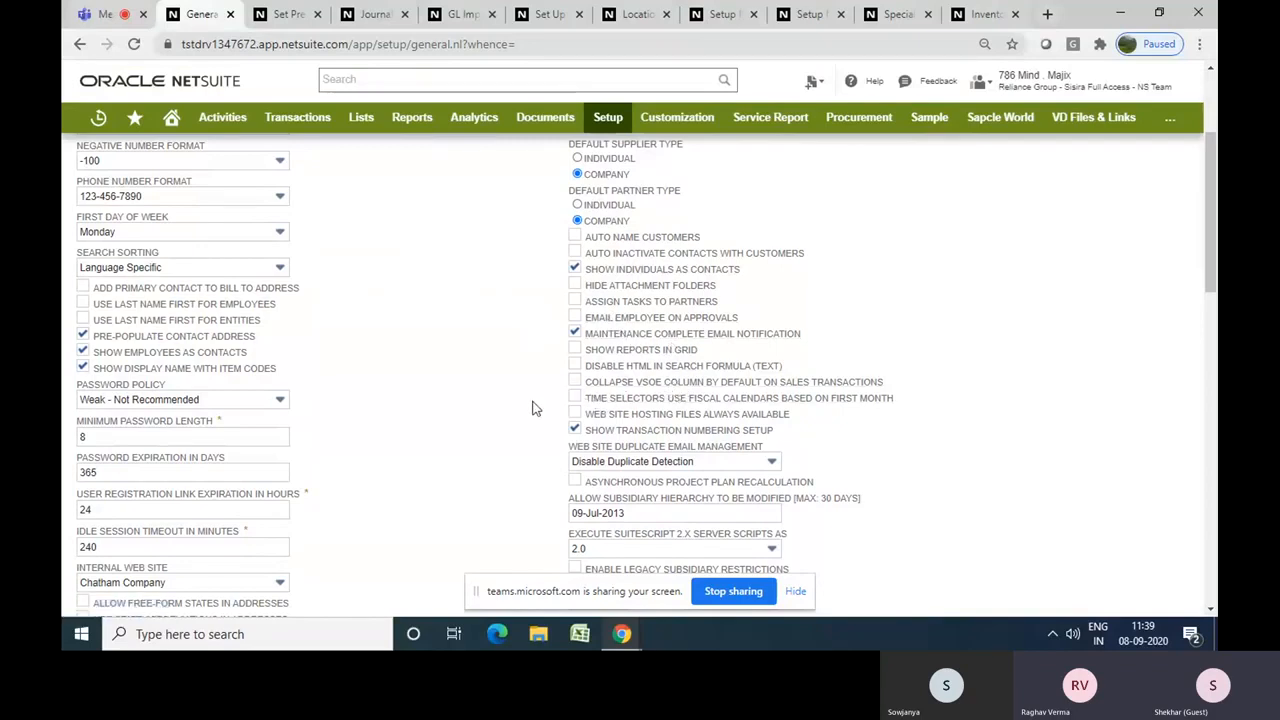
scroll(533, 408, "down", 3)
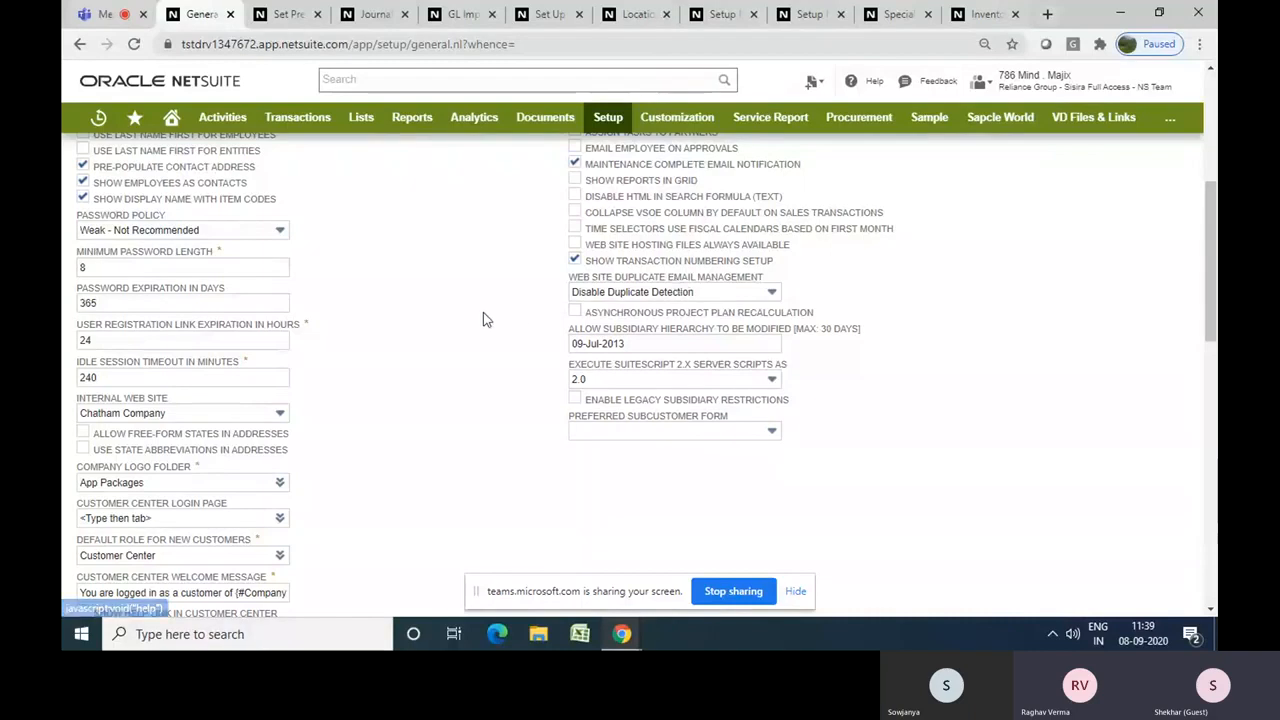
scroll(483, 313, "up", 3)
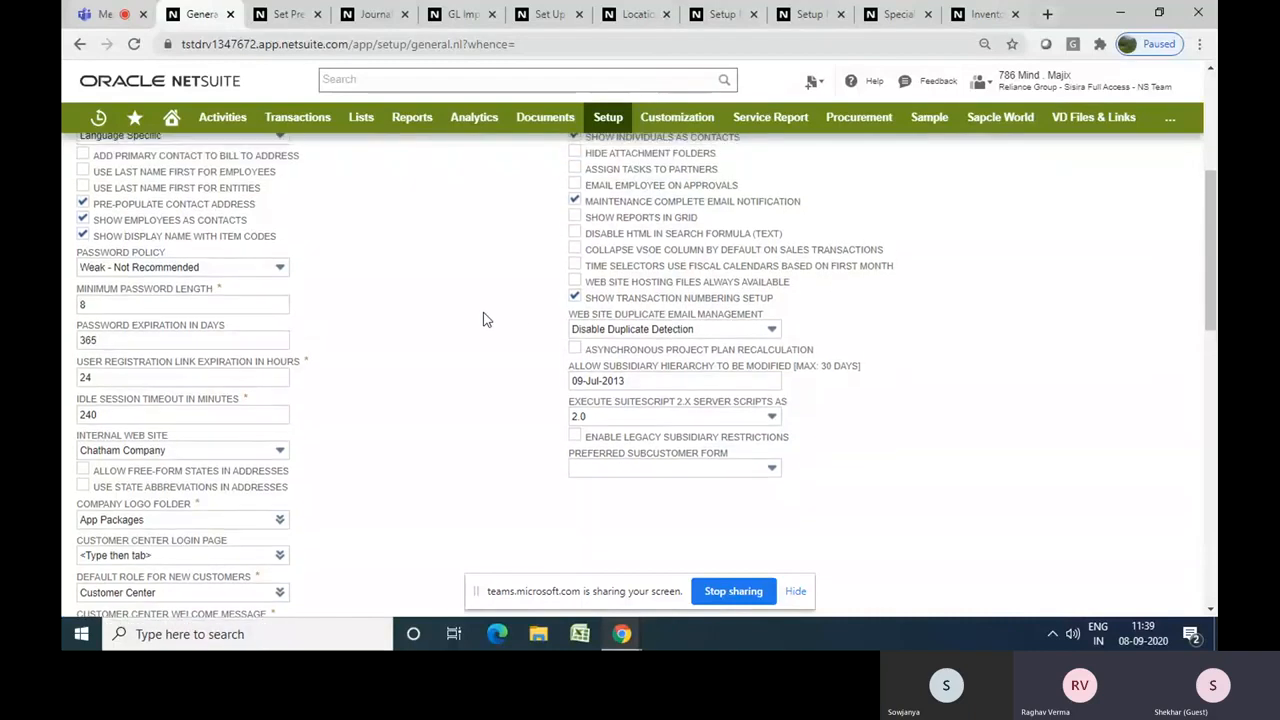
scroll(483, 319, "up", 3)
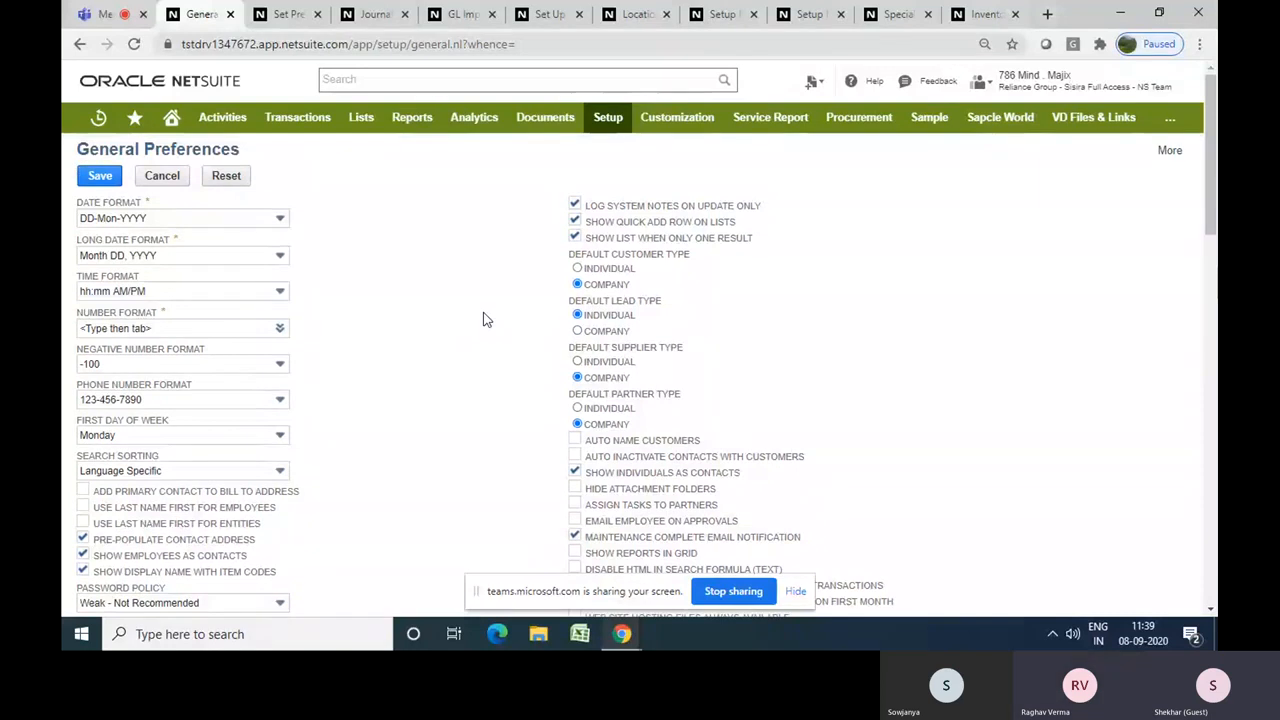
Switch to the user-level Set Preferences page and review its Appearance, Transactions and Analytics settings
left_click(298, 12)
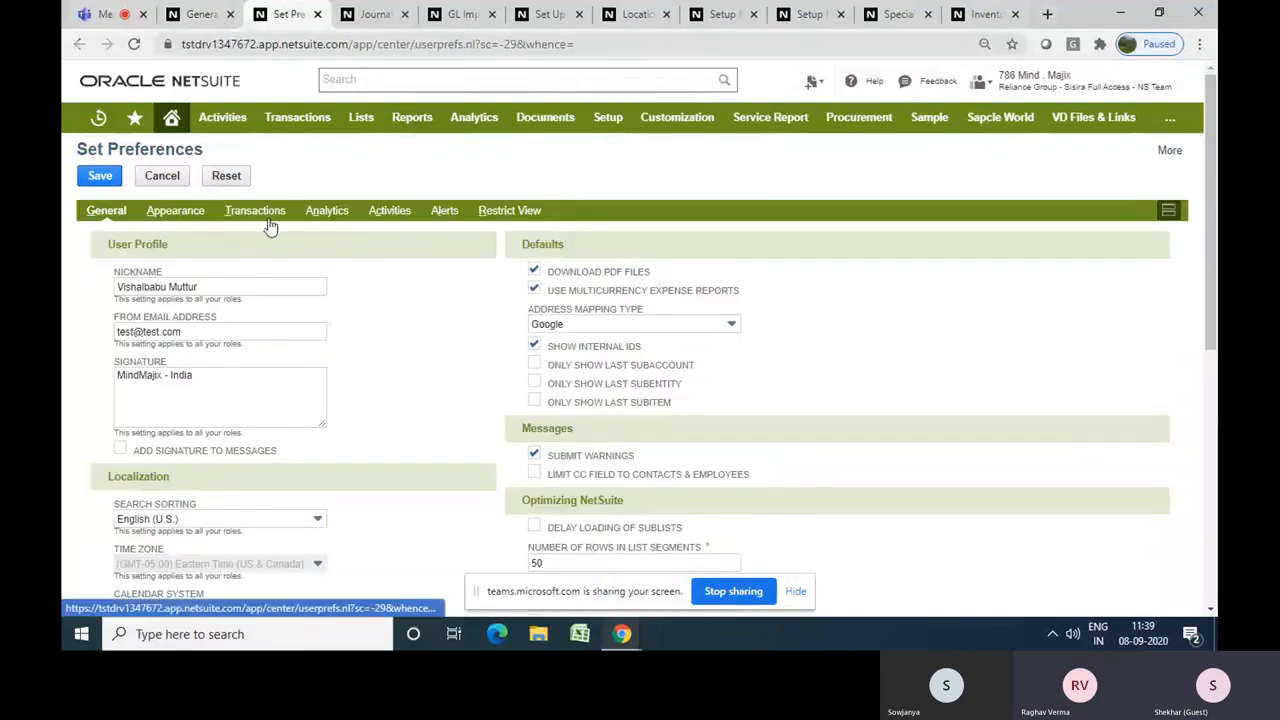
left_click(155, 222)
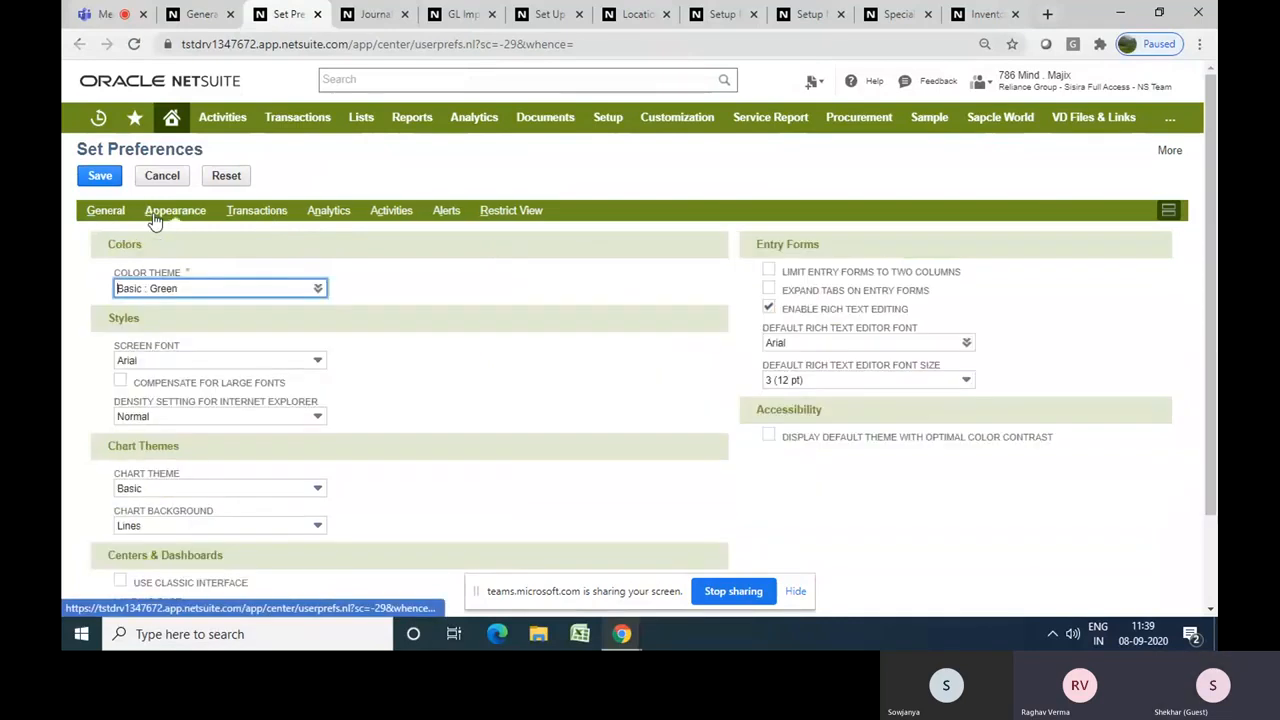
left_click(236, 219)
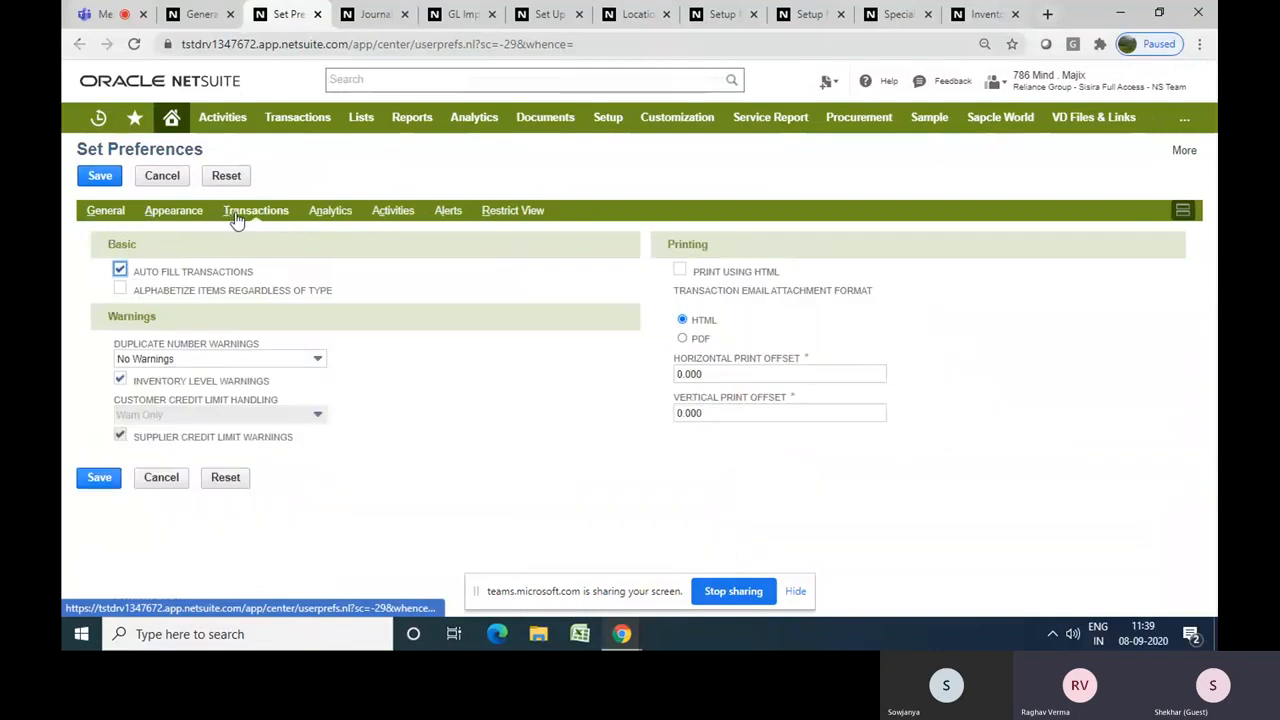
left_click(314, 217)
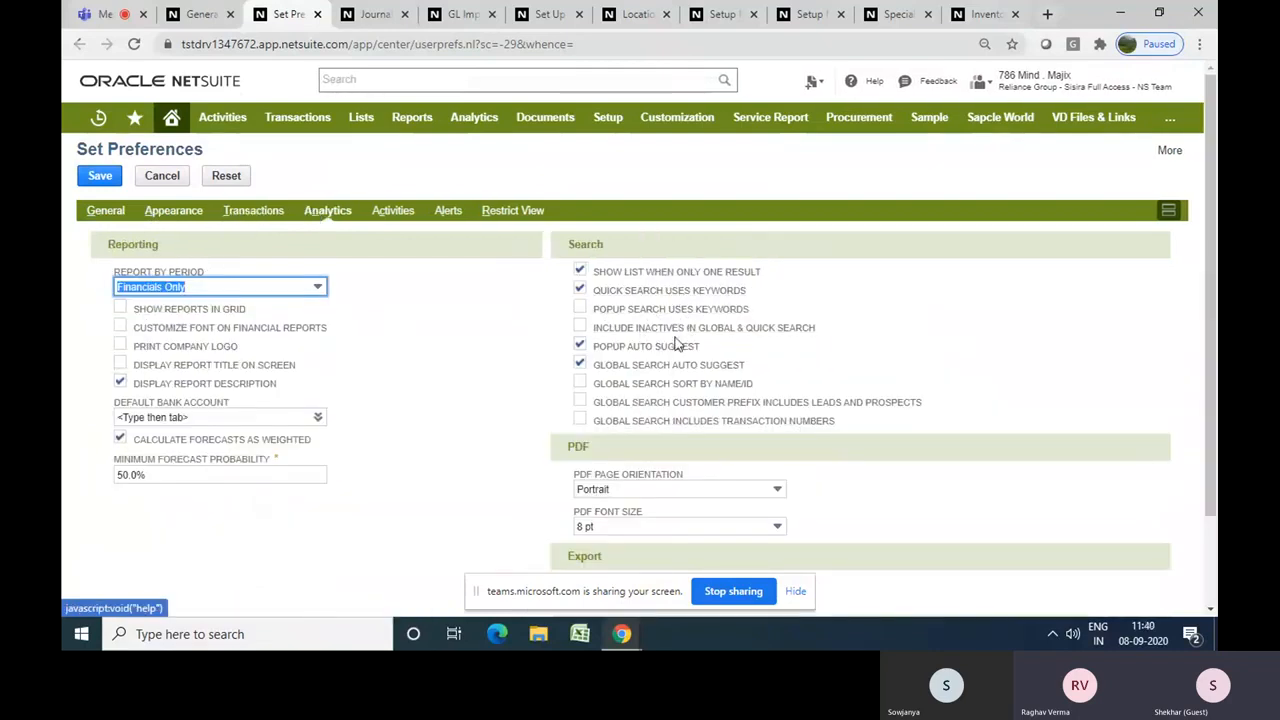
Find "inter" within the General user preferences to locate the Show Internal IDs option
left_click(106, 212)
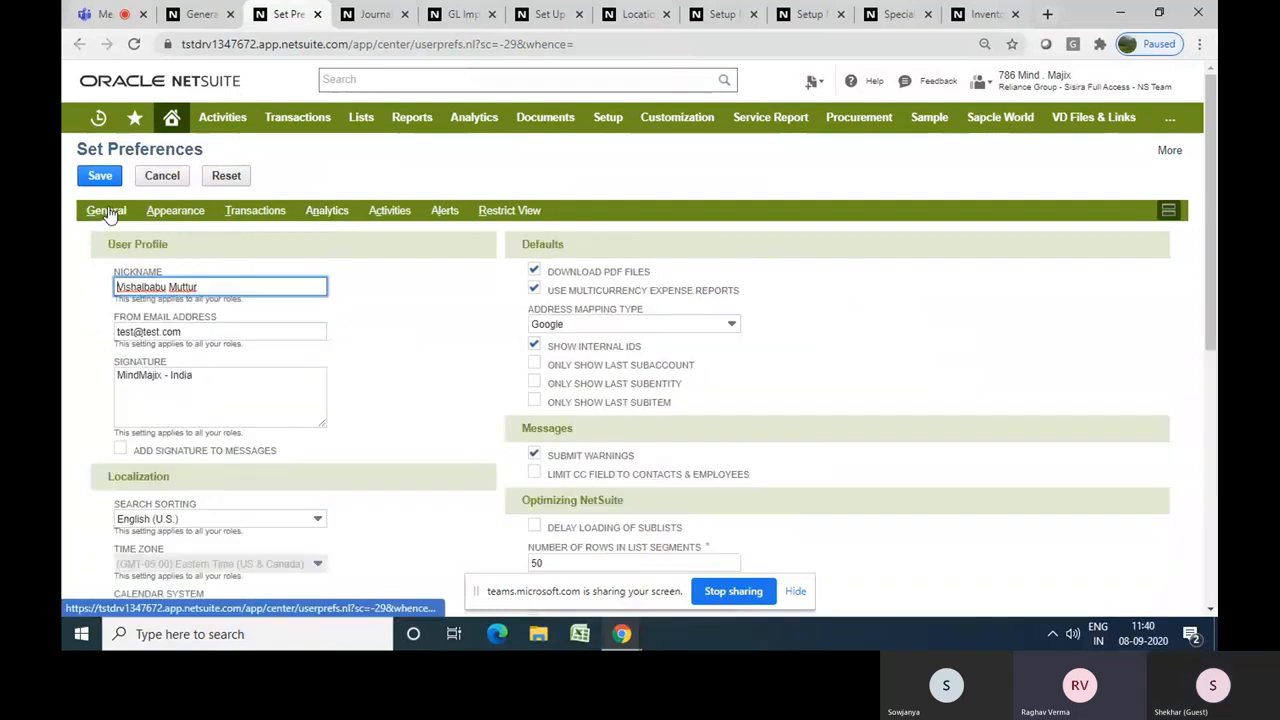
key("ctrl+f")
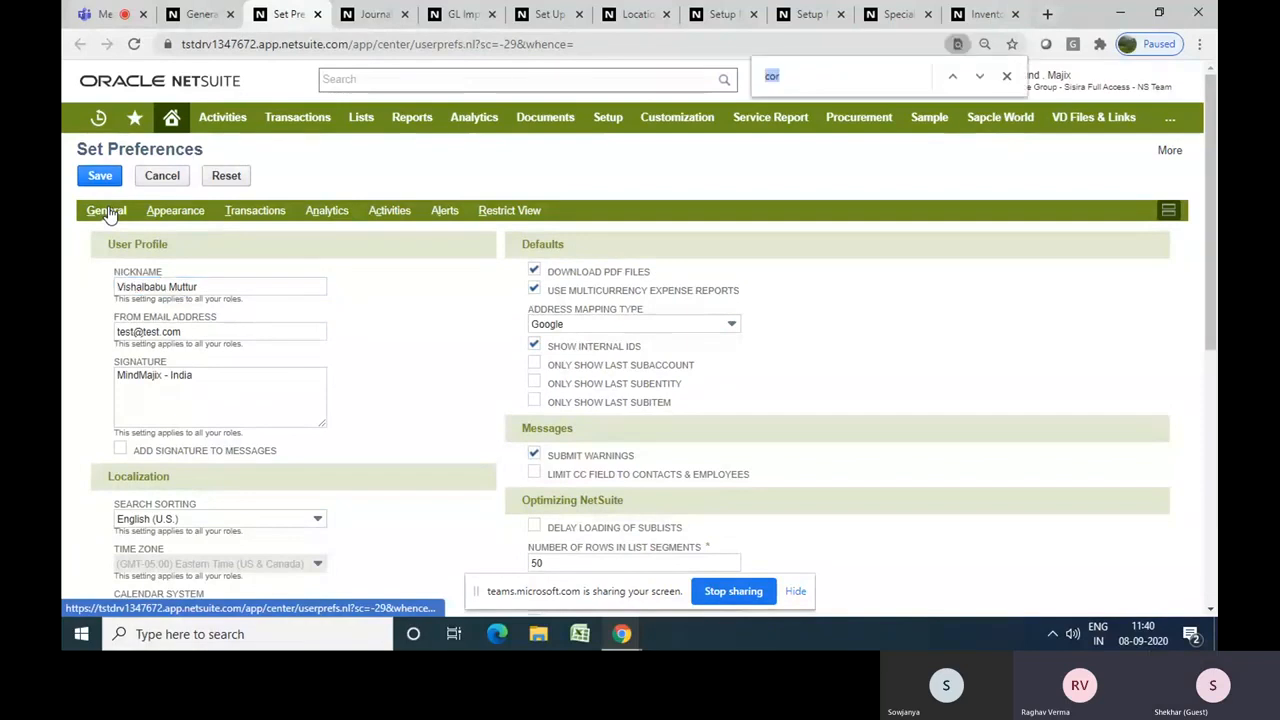
type("inter")
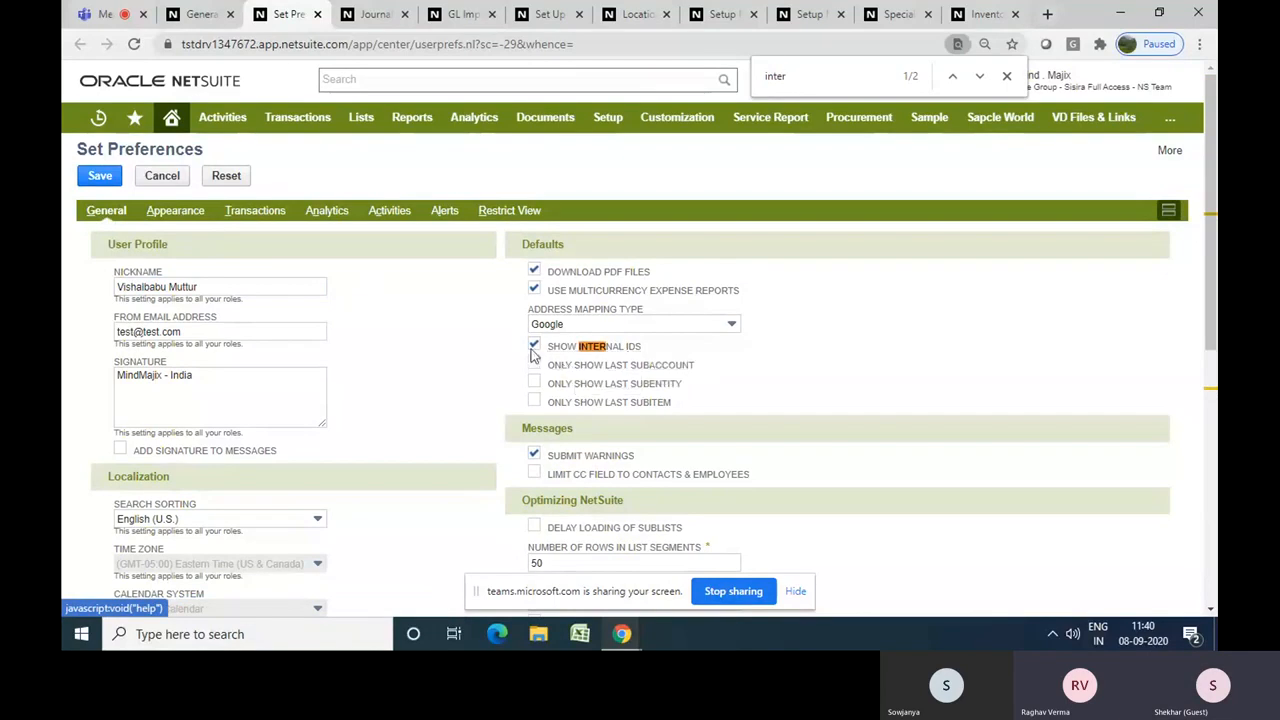
View the field help for Download PDF Files, highlight its field ID, and close the help
left_click(588, 277)
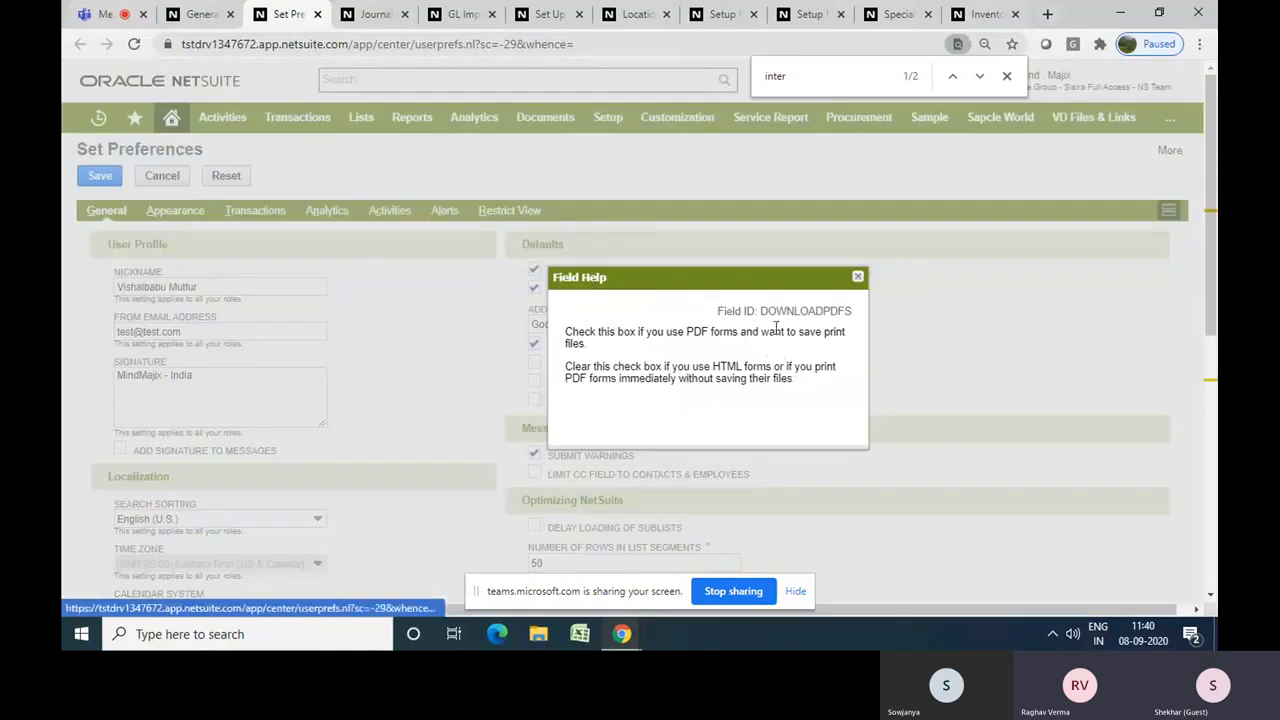
left_click_drag(761, 311, 853, 313)
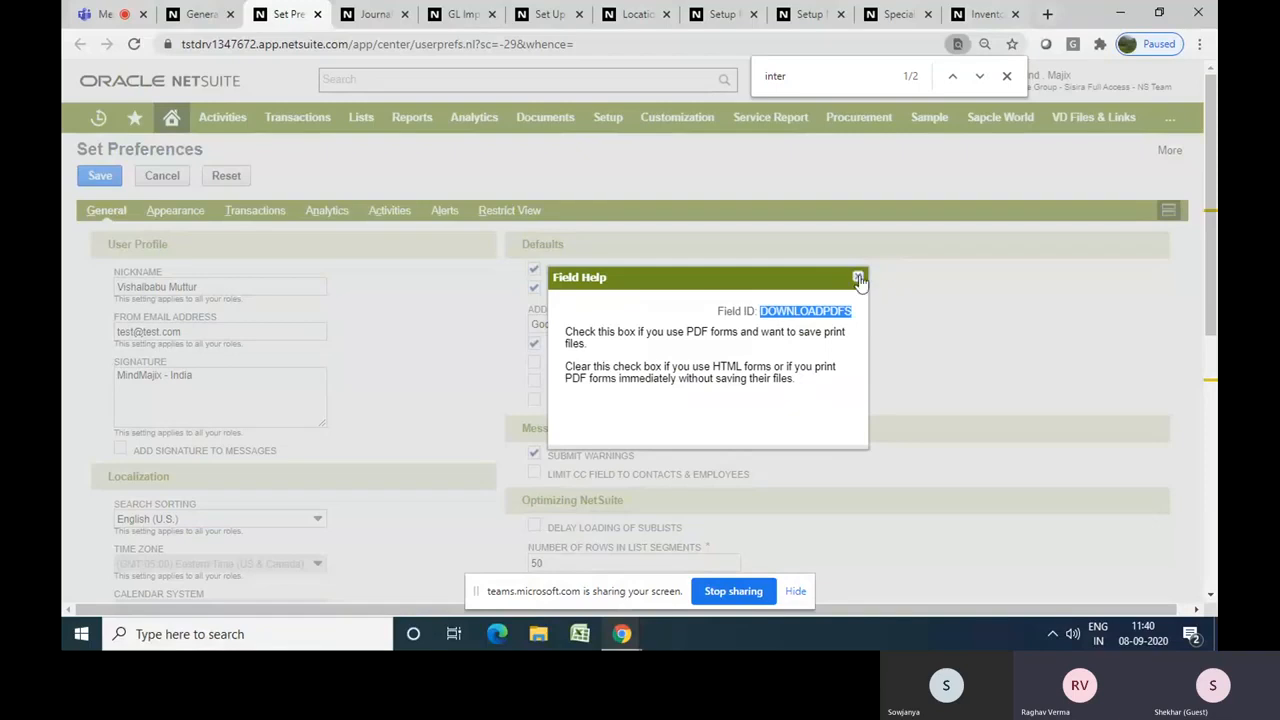
left_click(858, 278)
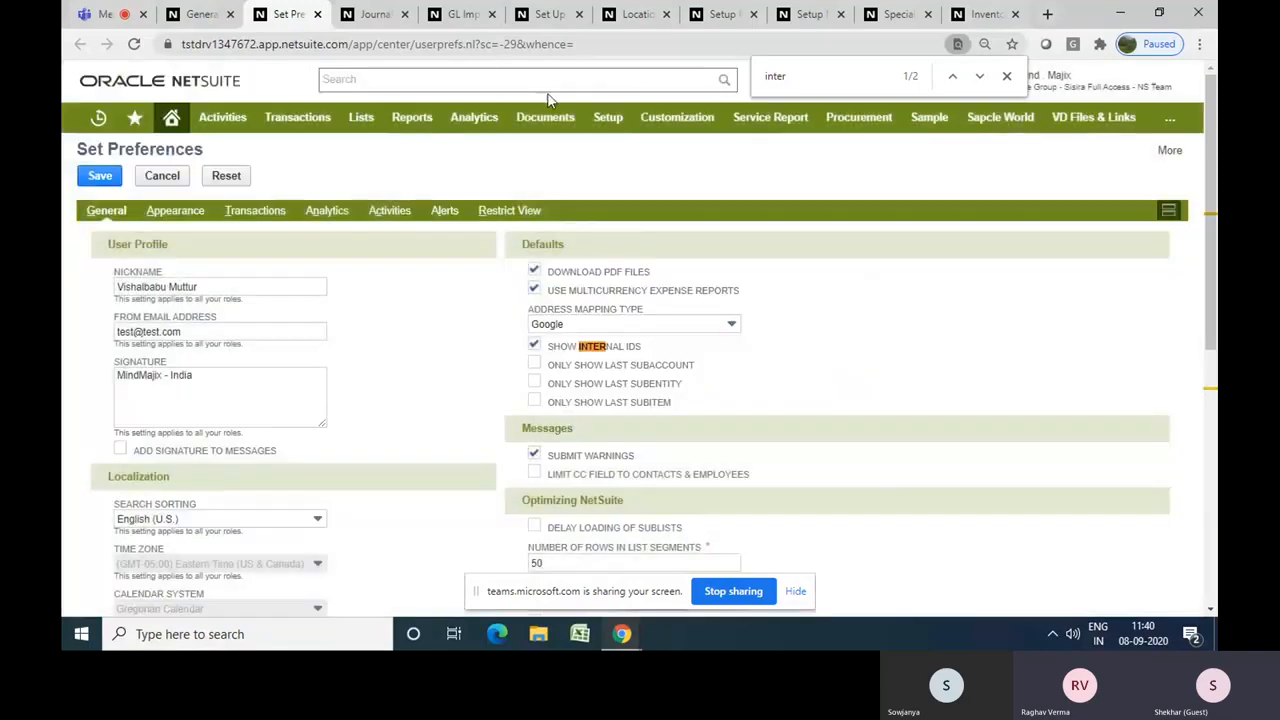
Highlight the field ID in the field help open on the journal record, and return to the company's General Preferences
left_click(463, 16)
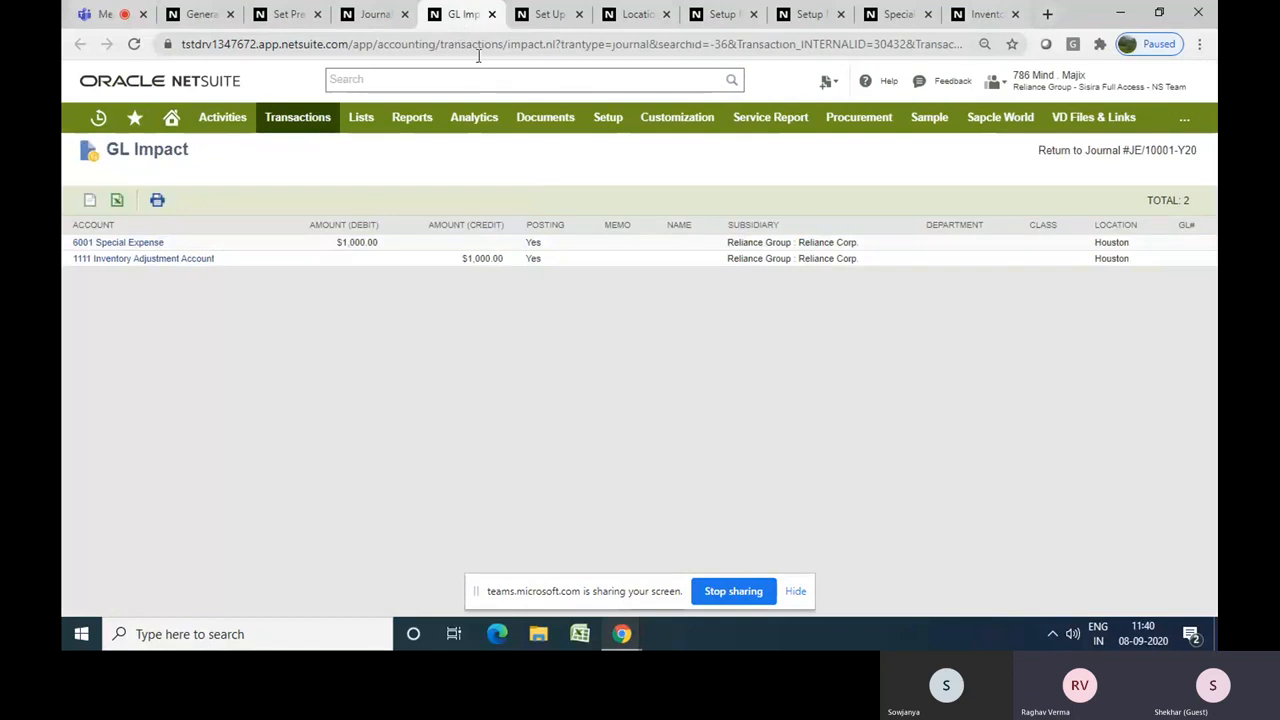
left_click(369, 17)
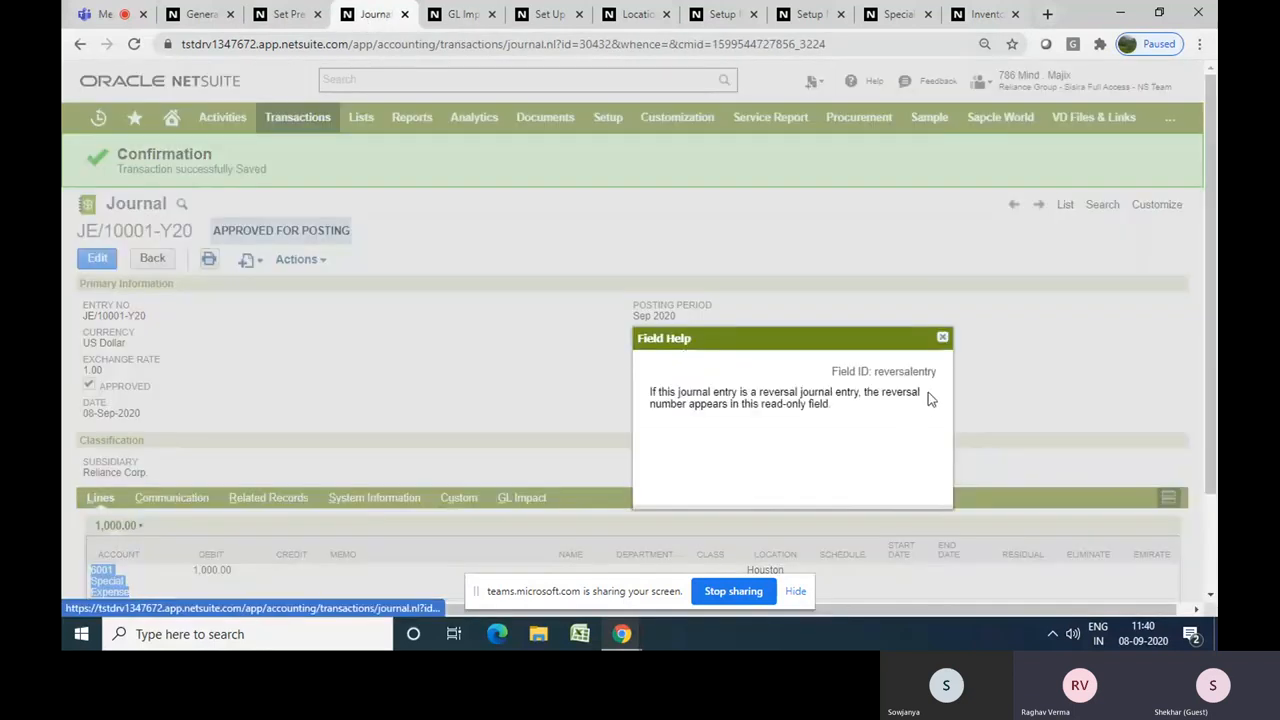
left_click_drag(875, 372, 940, 380)
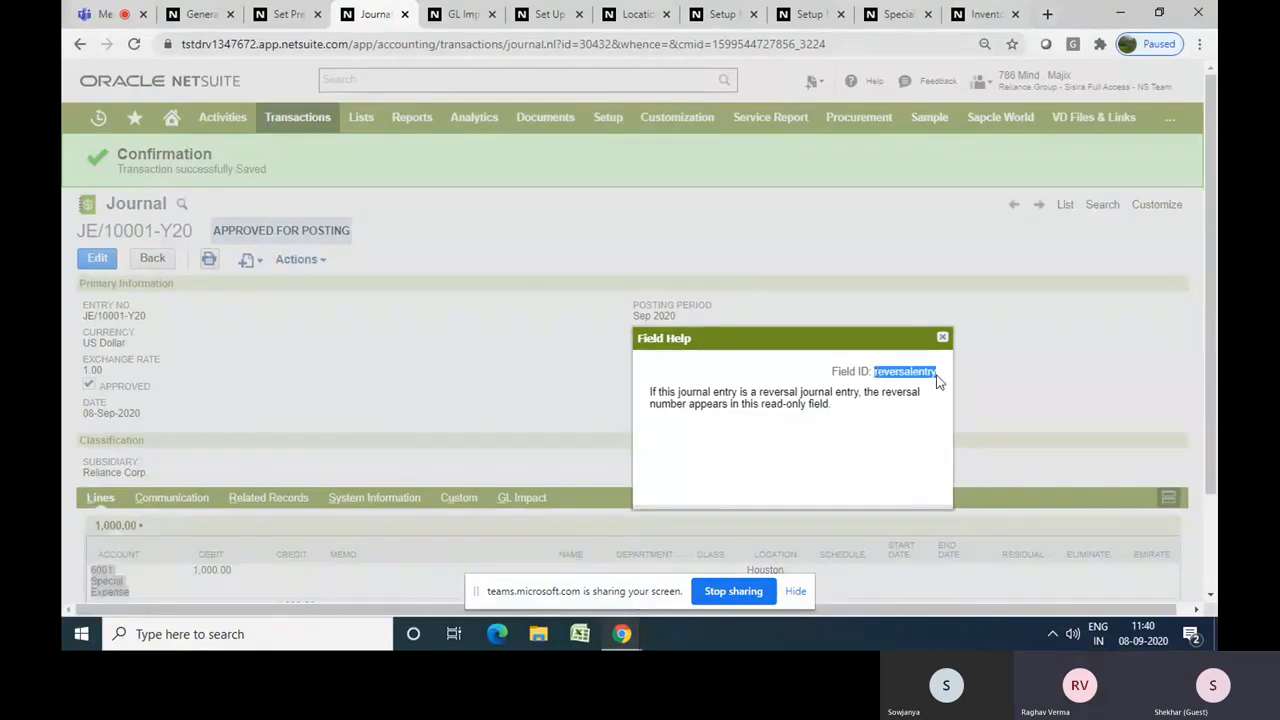
left_click(203, 16)
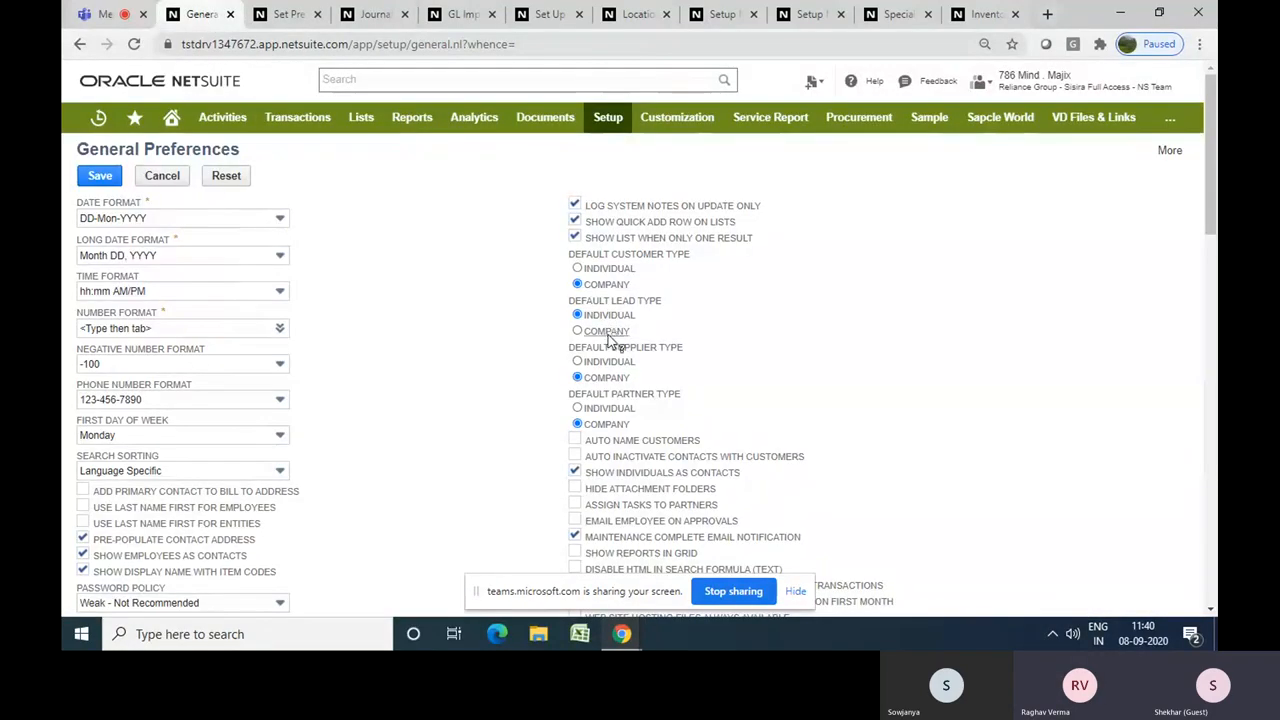
Open the company's Printing & Fax Preferences in place of the Set Preferences page and view its printing options
left_click(268, 16)
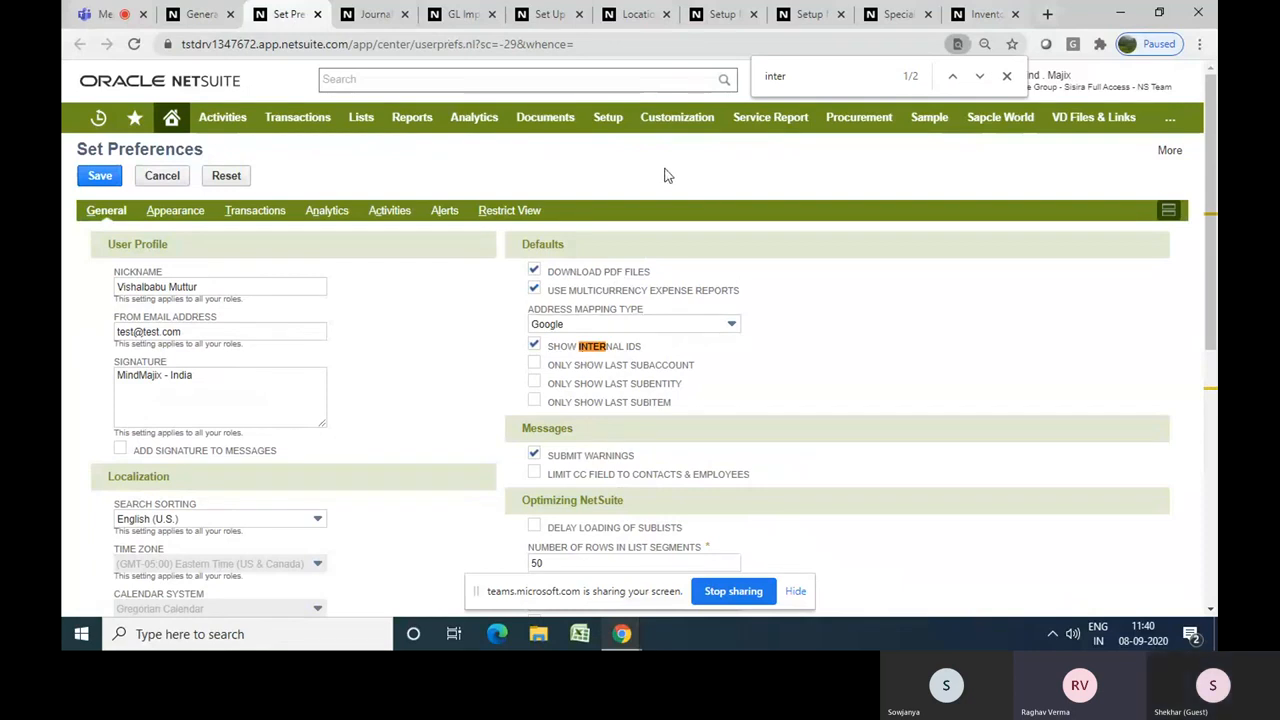
mouse_move(684, 140)
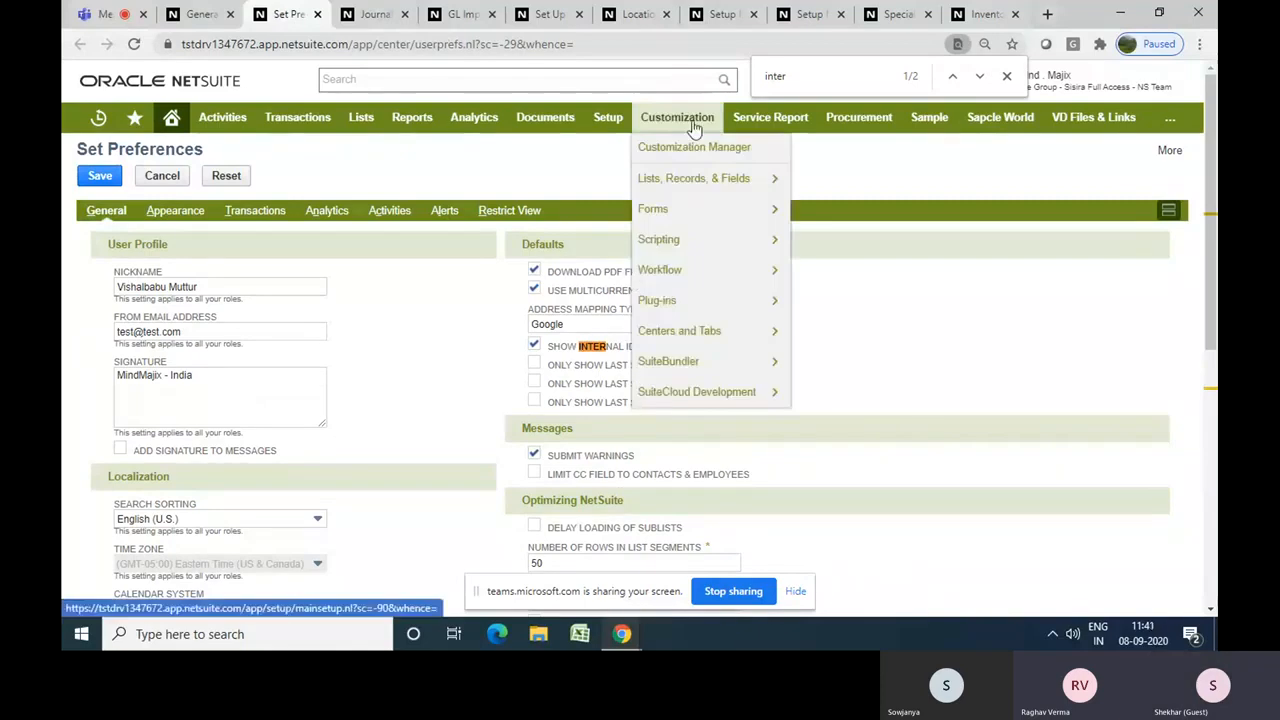
mouse_move(694, 178)
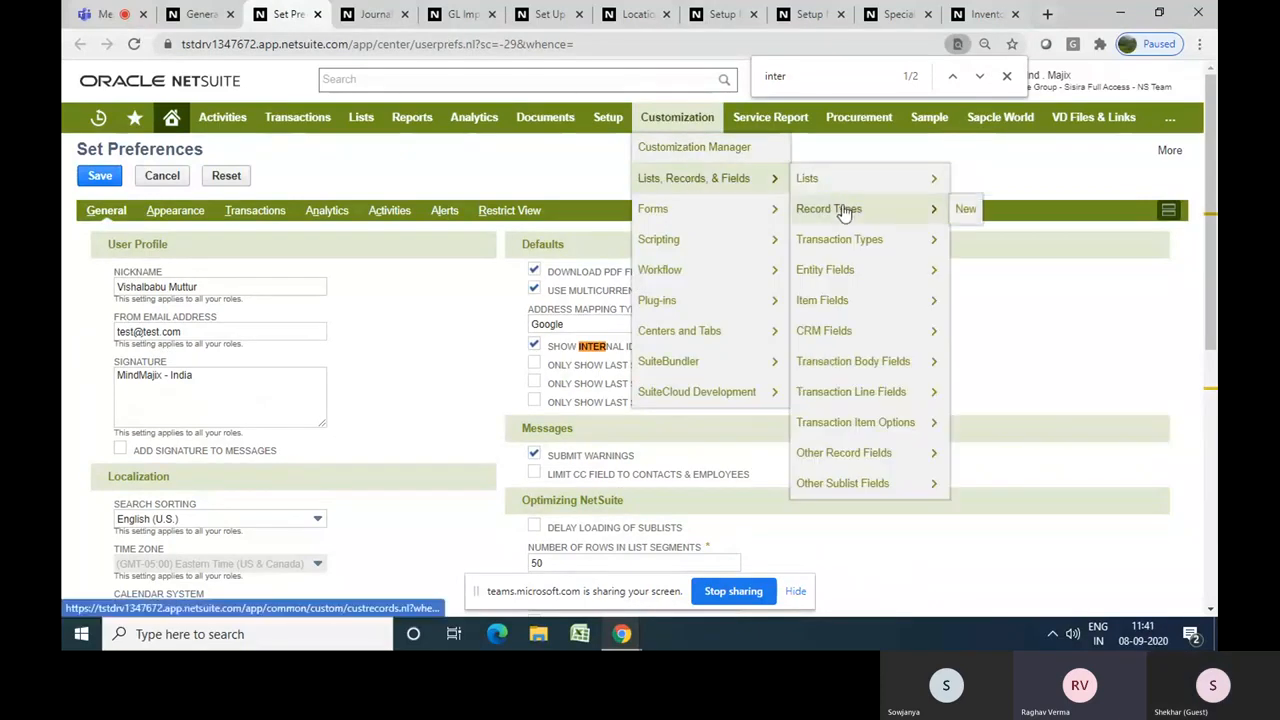
mouse_move(608, 120)
mouse_move(620, 198)
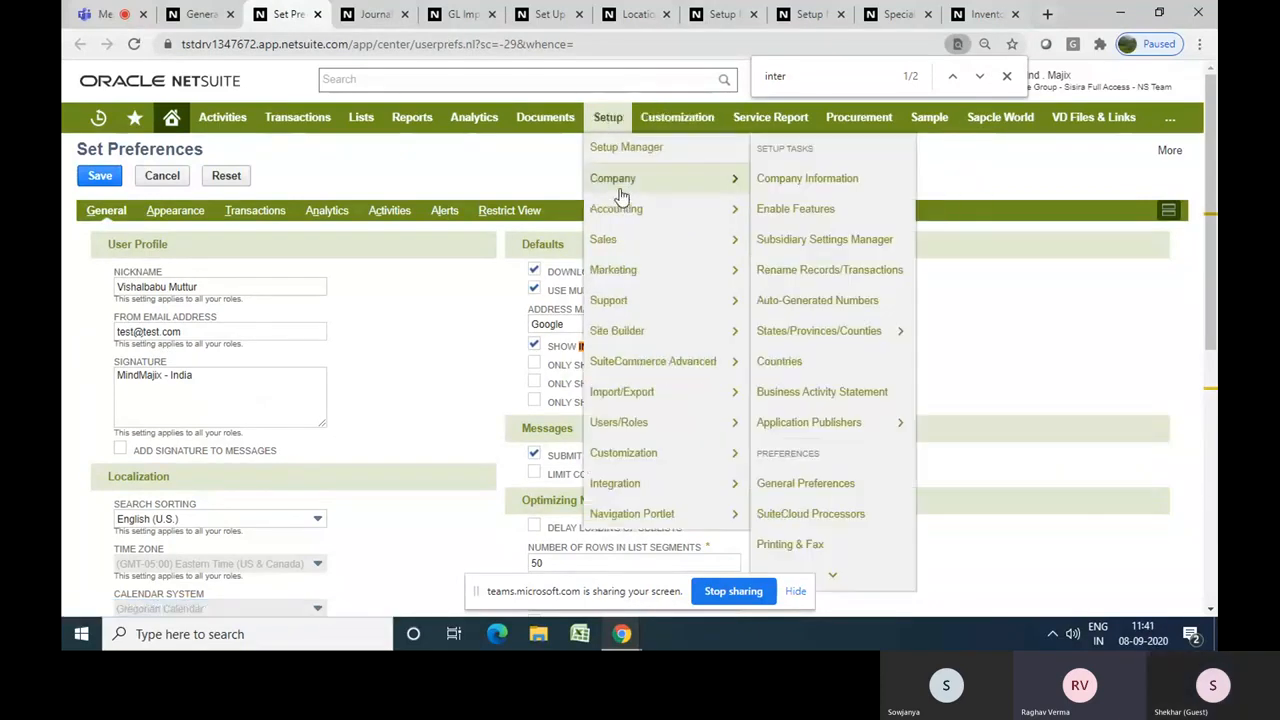
mouse_move(853, 575)
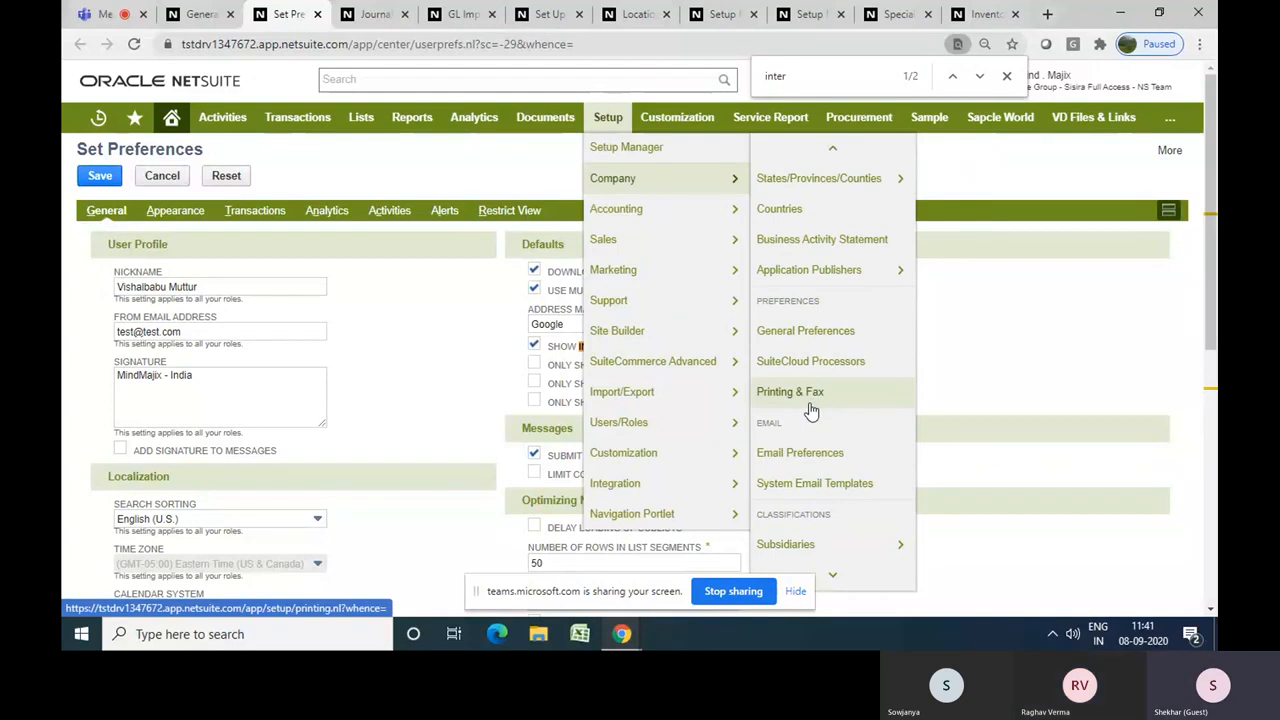
left_click(791, 401)
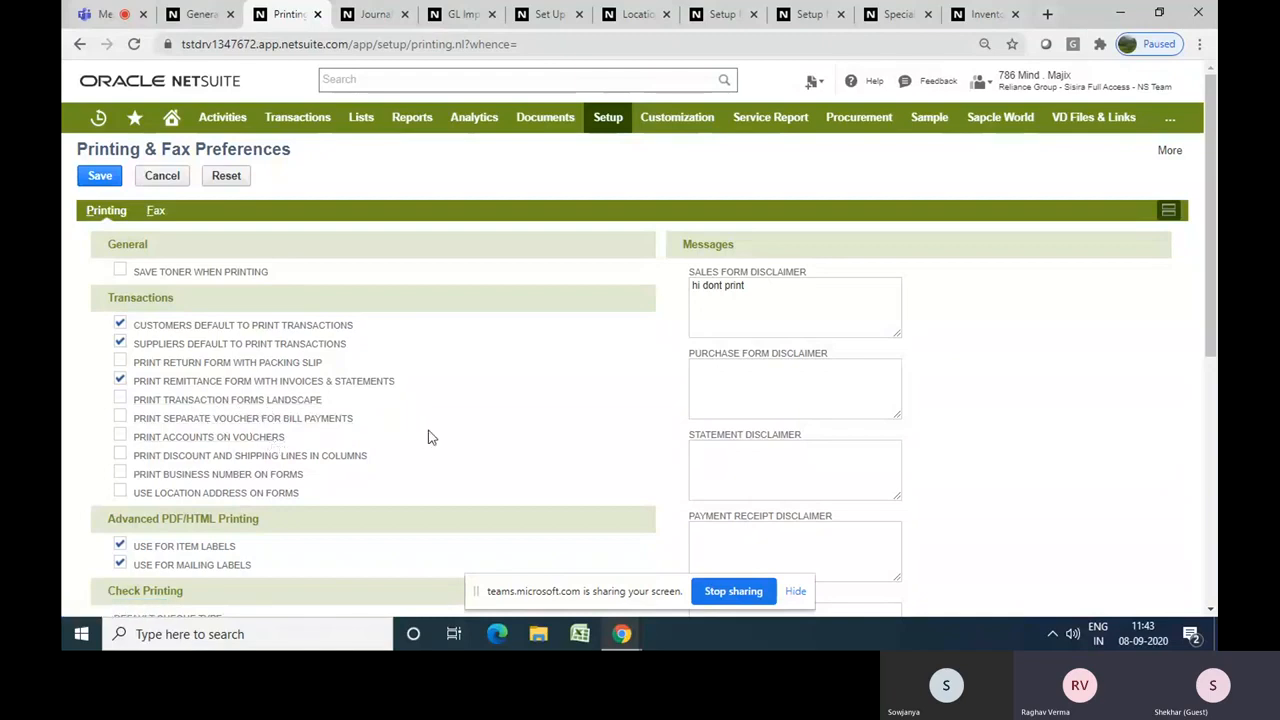
scroll(430, 437, "down", 2)
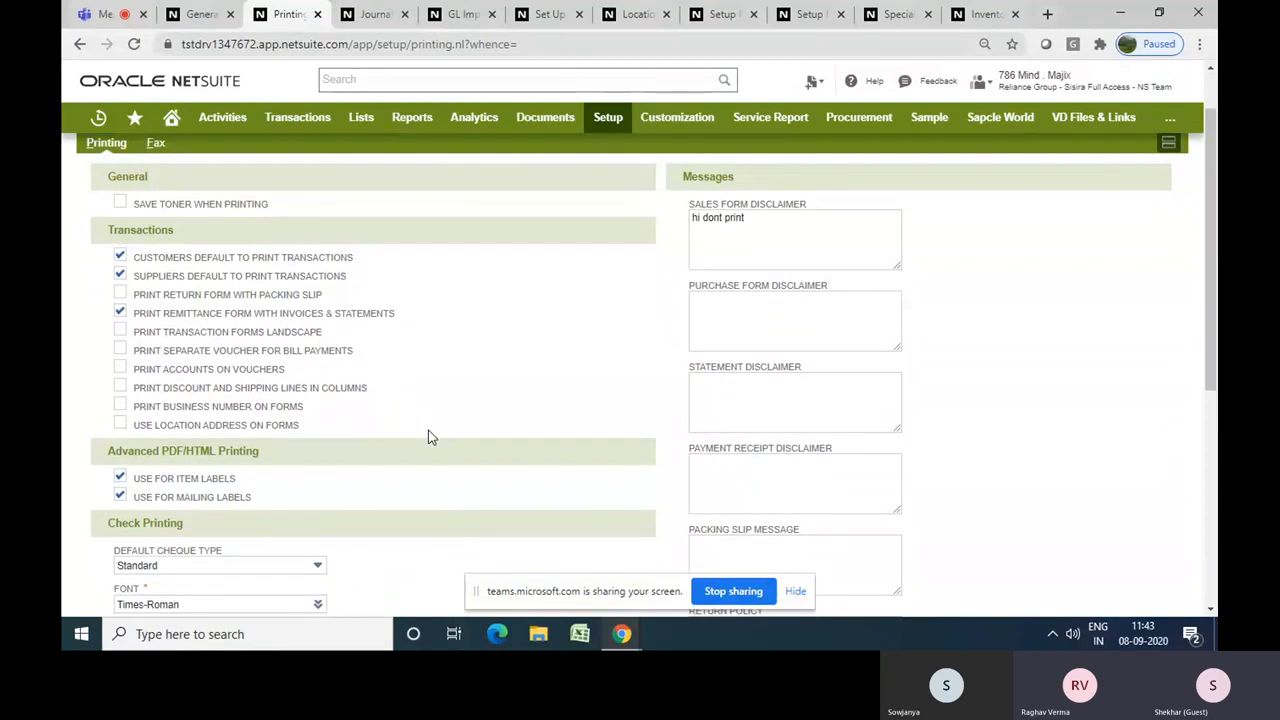
Review the company's Printing preferences through to Template Folders, and display the Fax preferences
scroll(430, 437, "down", 1)
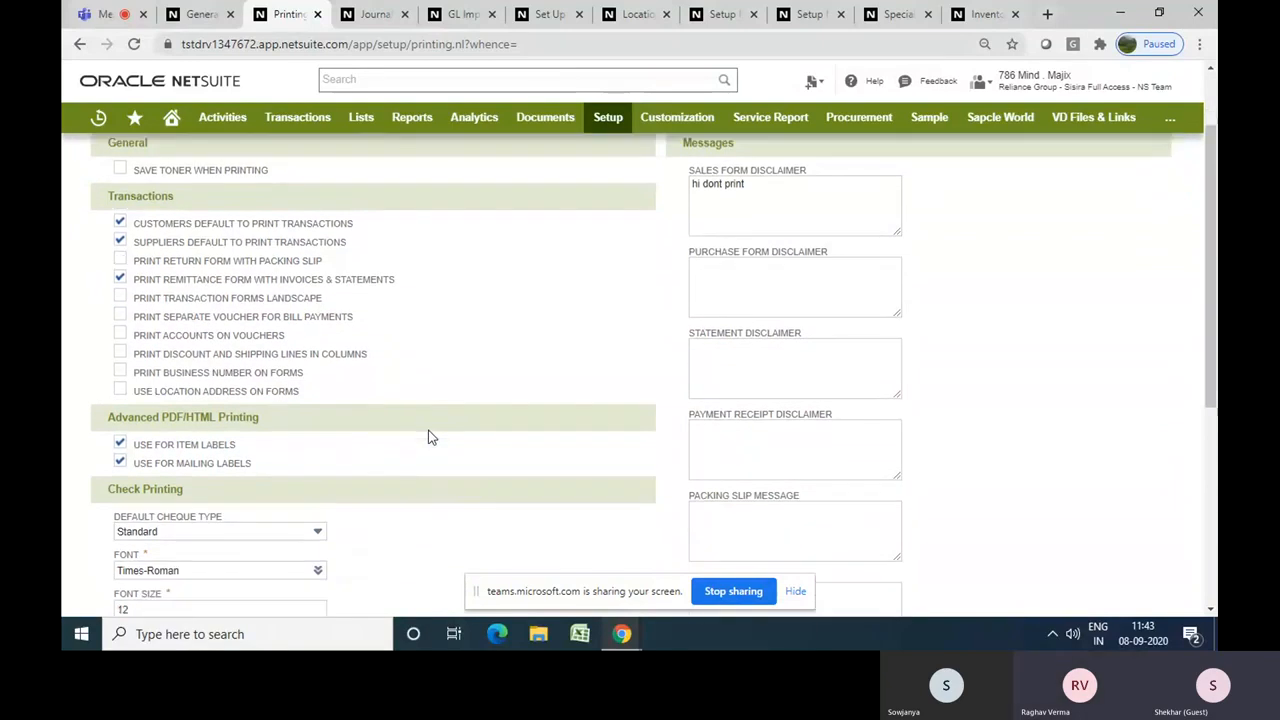
scroll(430, 437, "down", 3)
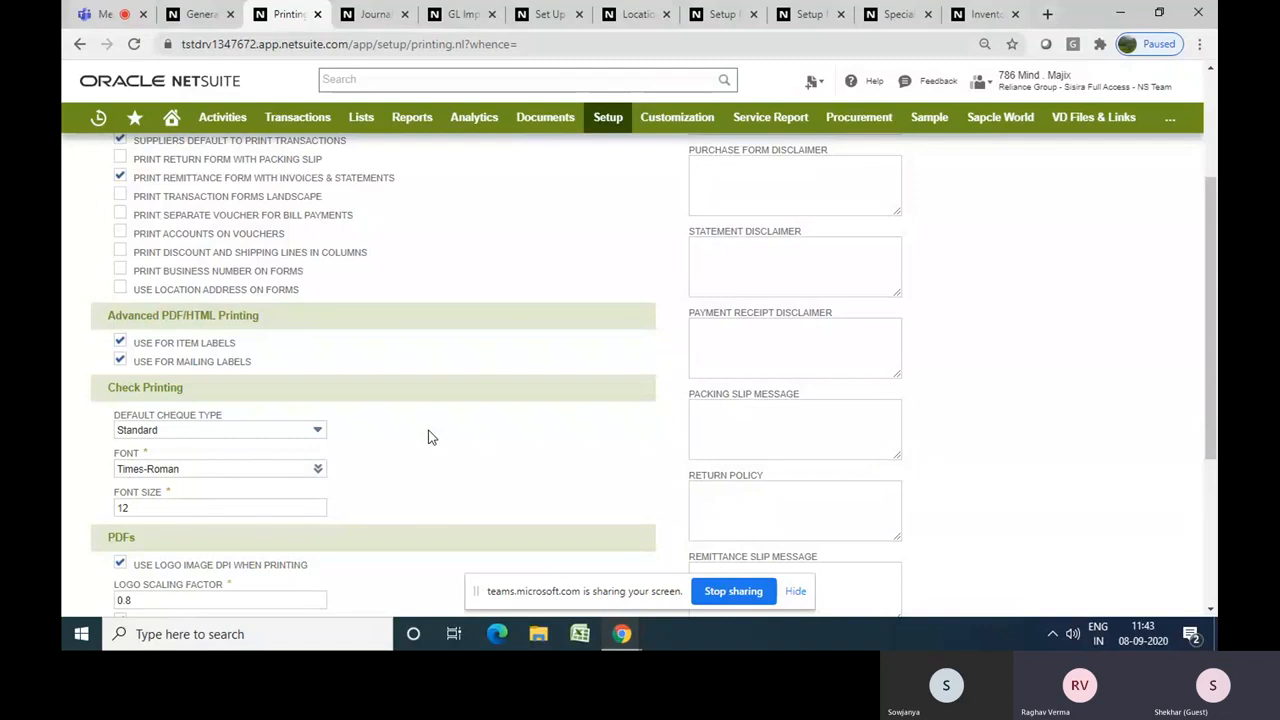
scroll(430, 437, "down", 4)
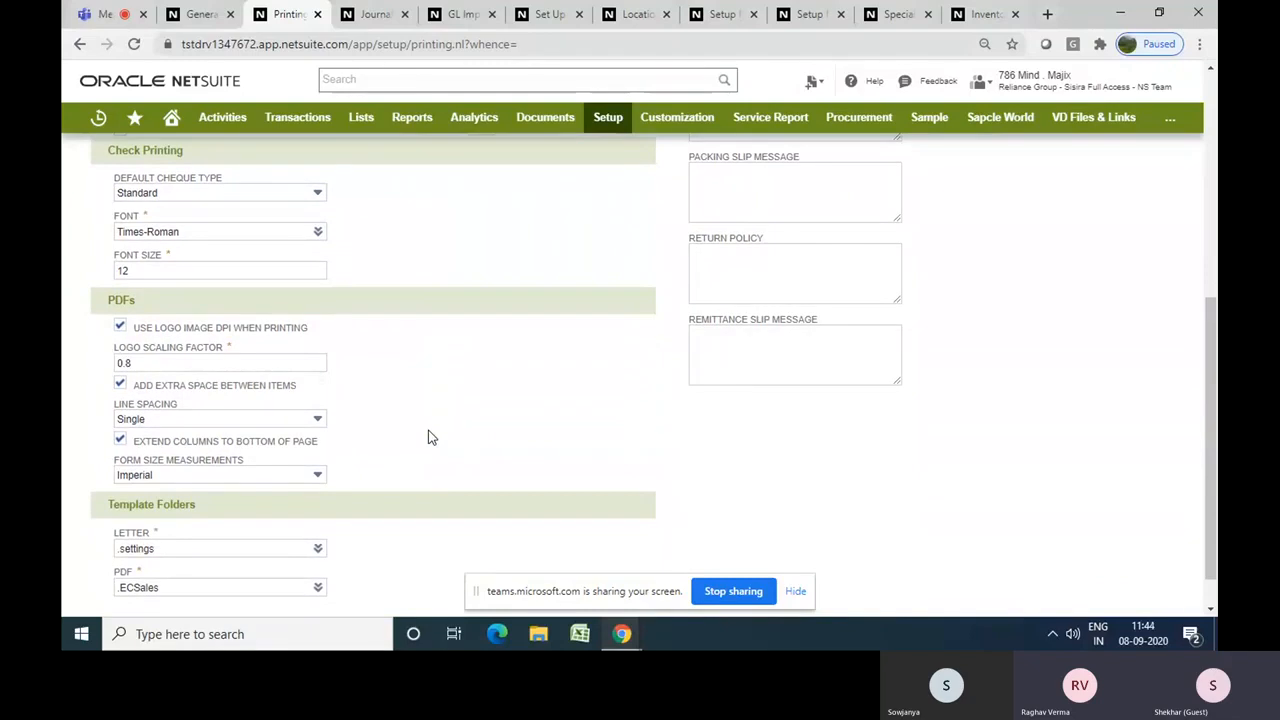
scroll(430, 437, "down", 1)
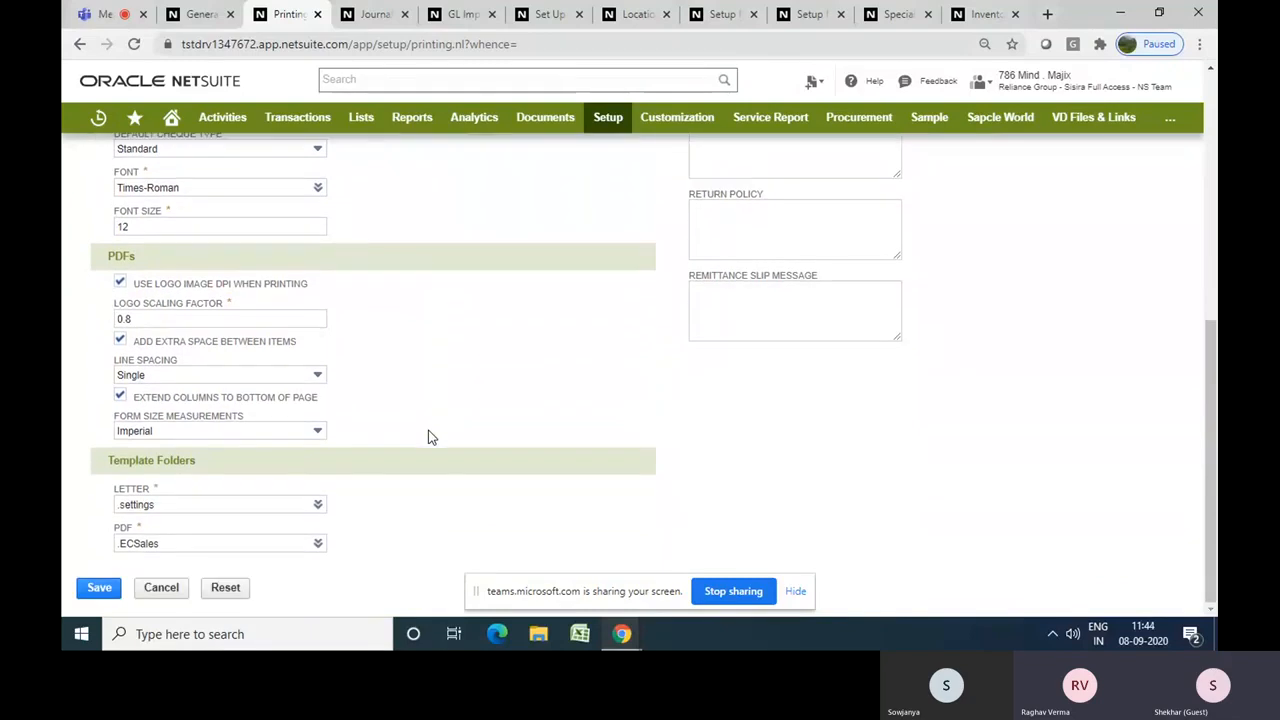
scroll(430, 437, "up", 5)
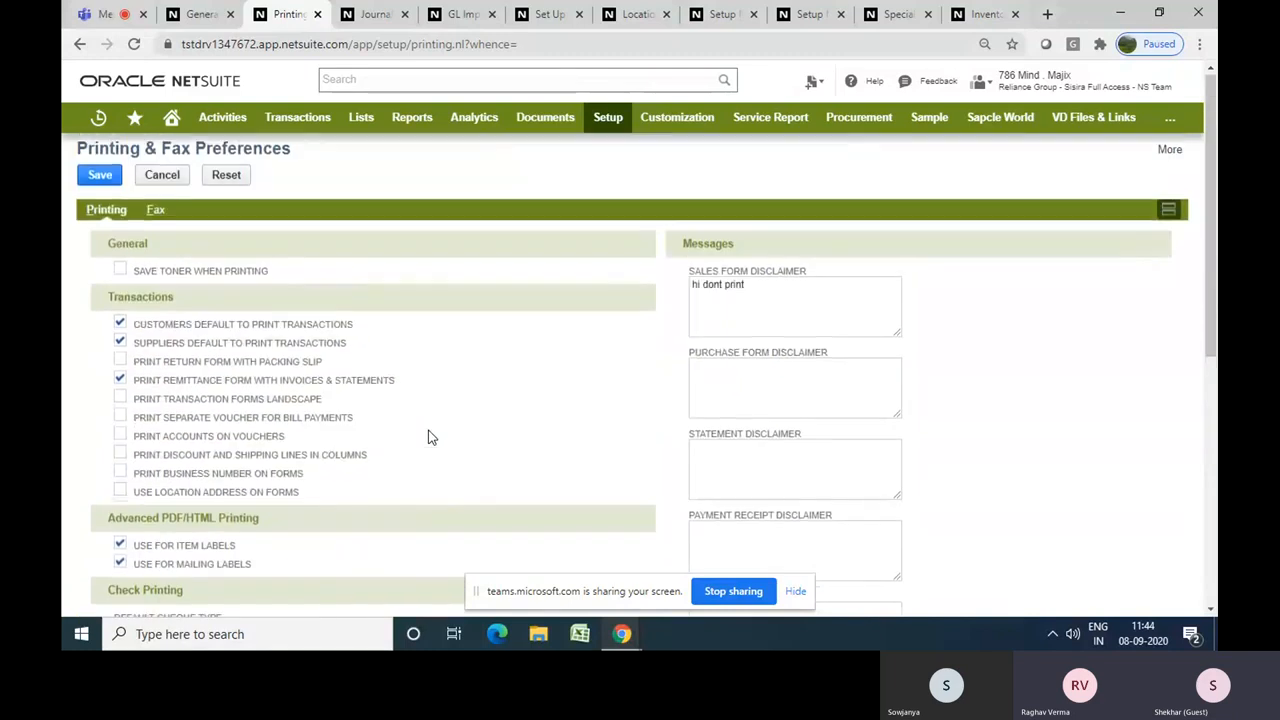
left_click(152, 214)
mouse_move(660, 120)
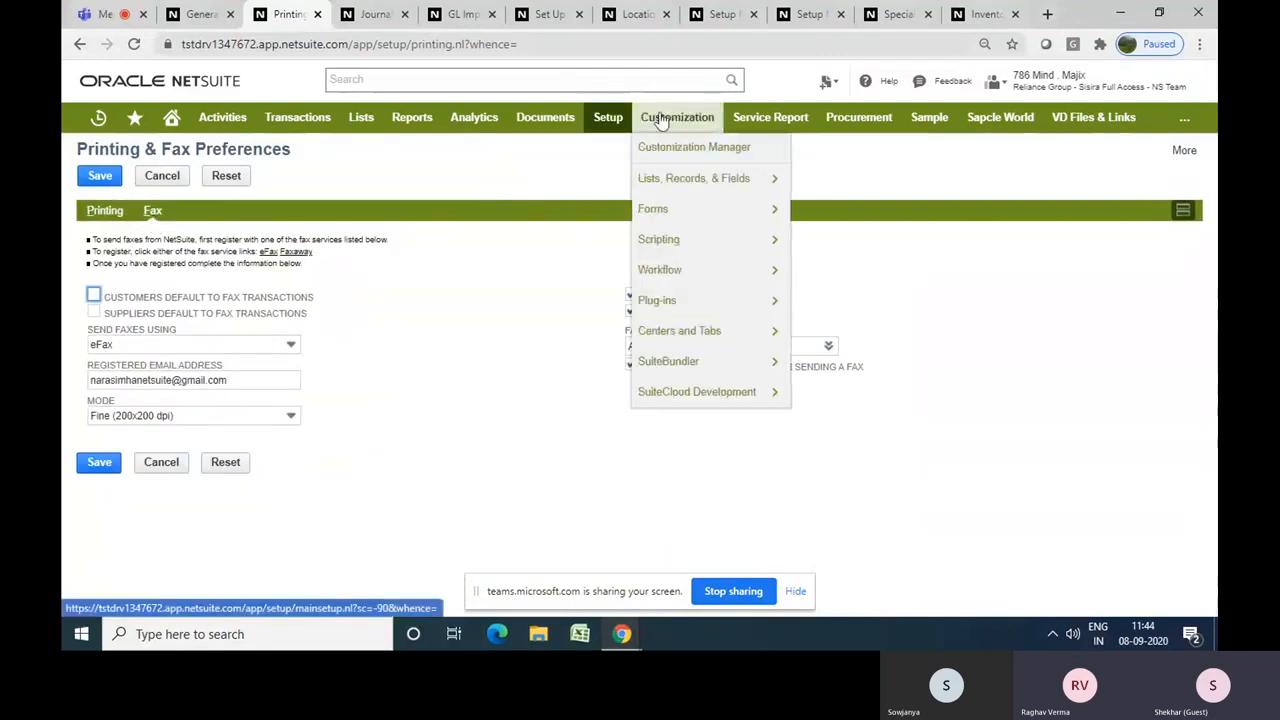
mouse_move(657, 208)
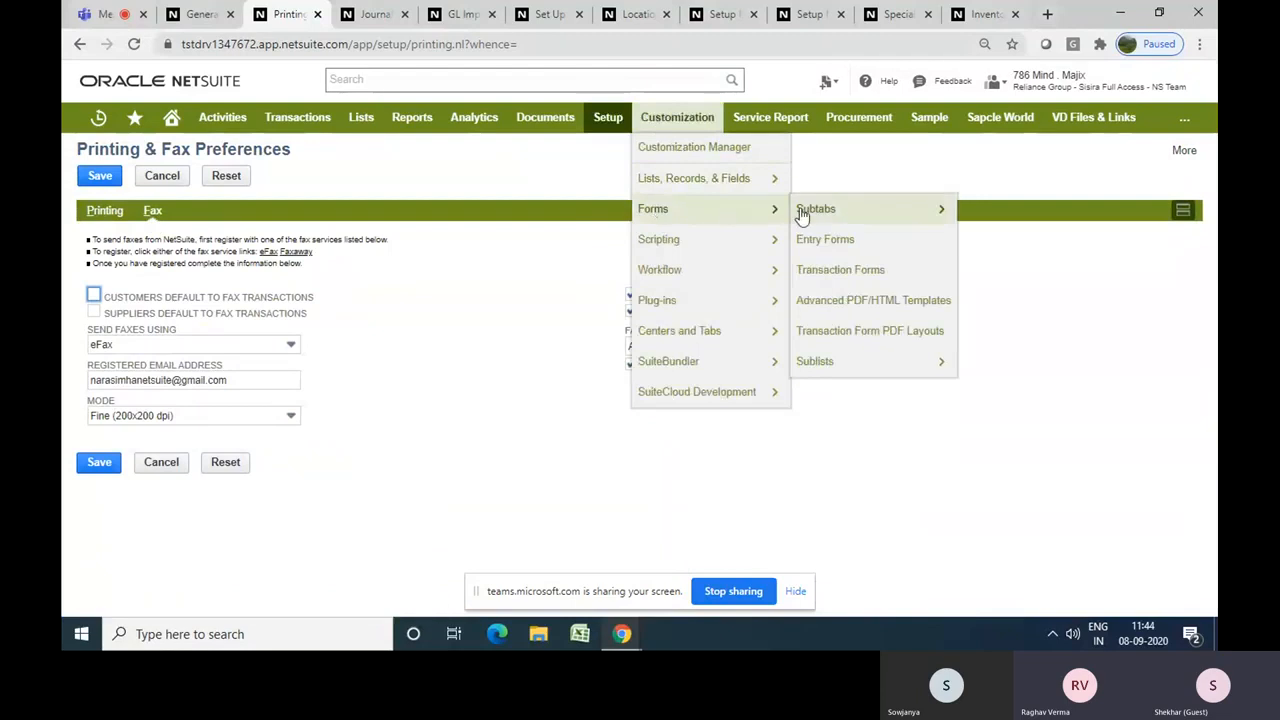
mouse_move(806, 217)
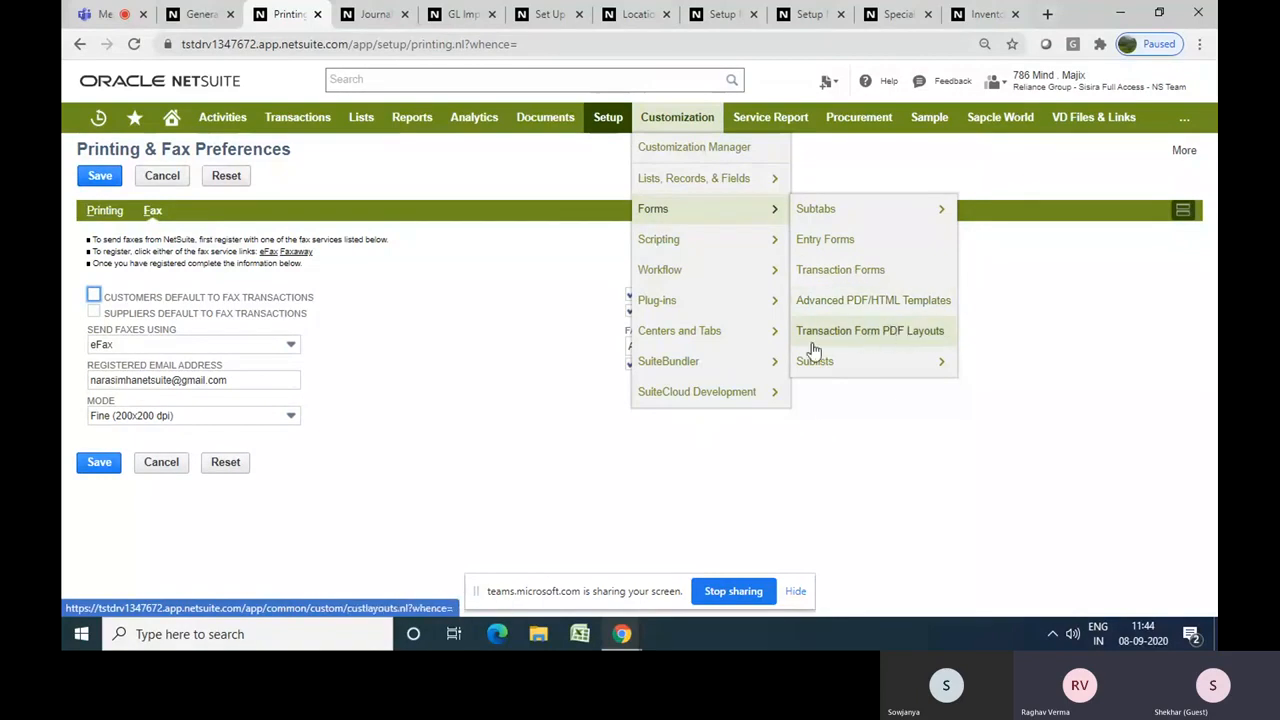
mouse_move(703, 362)
left_click(505, 393)
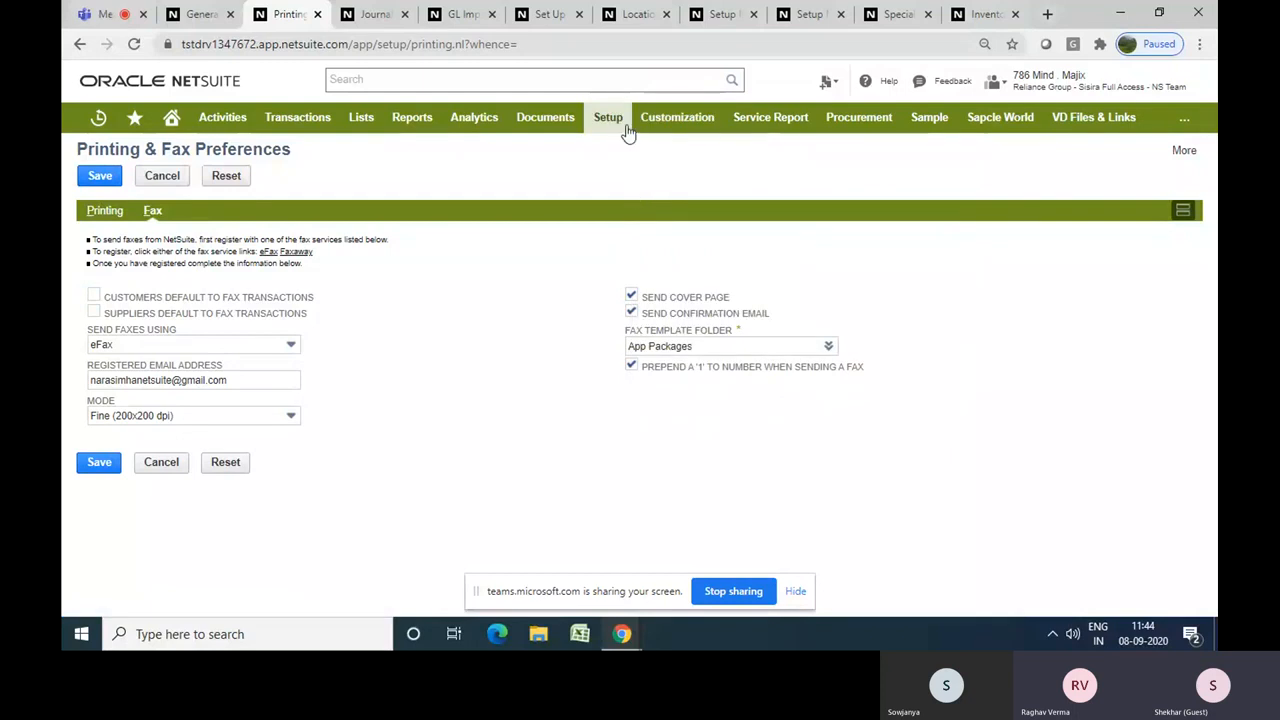
Open the company's Email Preferences in place of the Printing & Fax Preferences
mouse_move(612, 122)
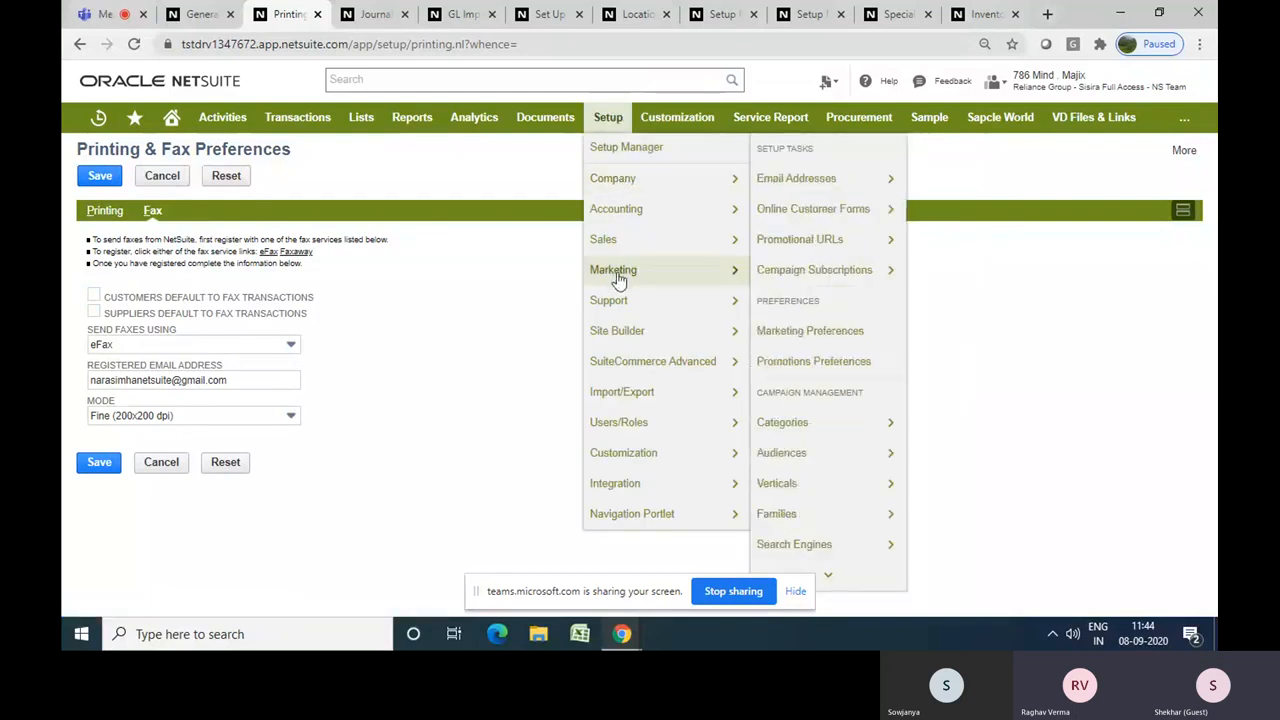
mouse_move(610, 178)
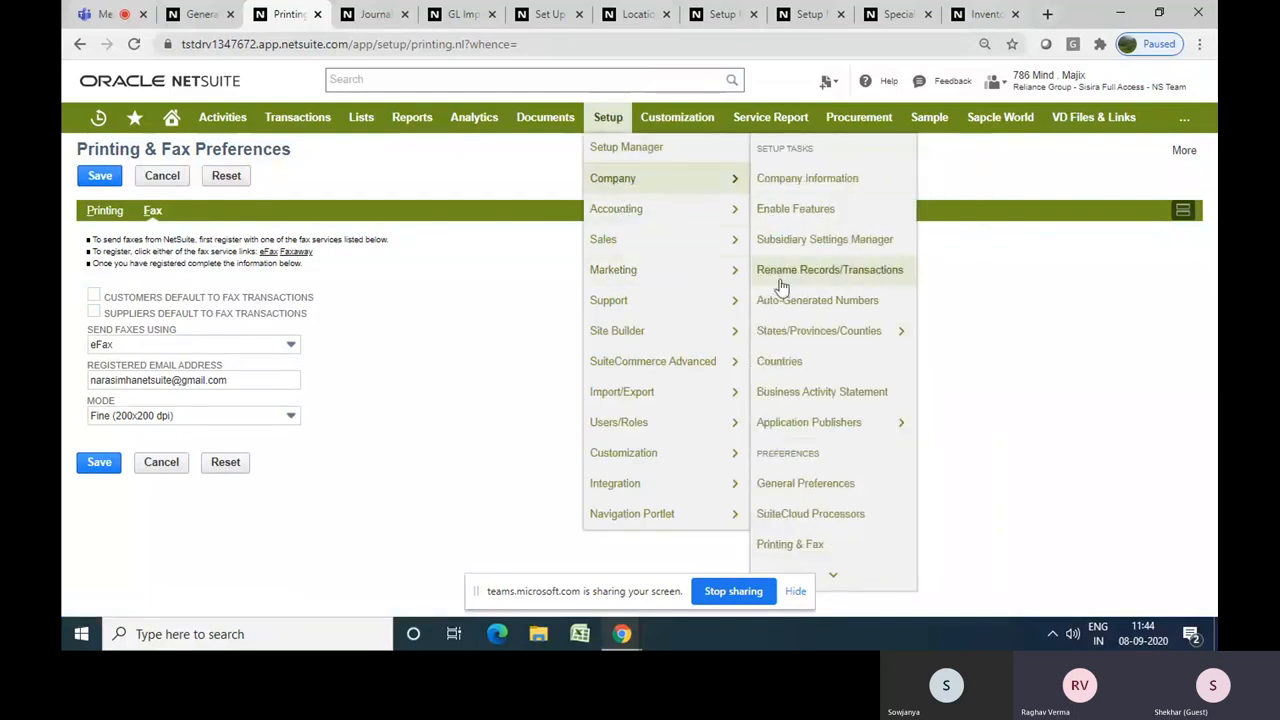
mouse_move(815, 573)
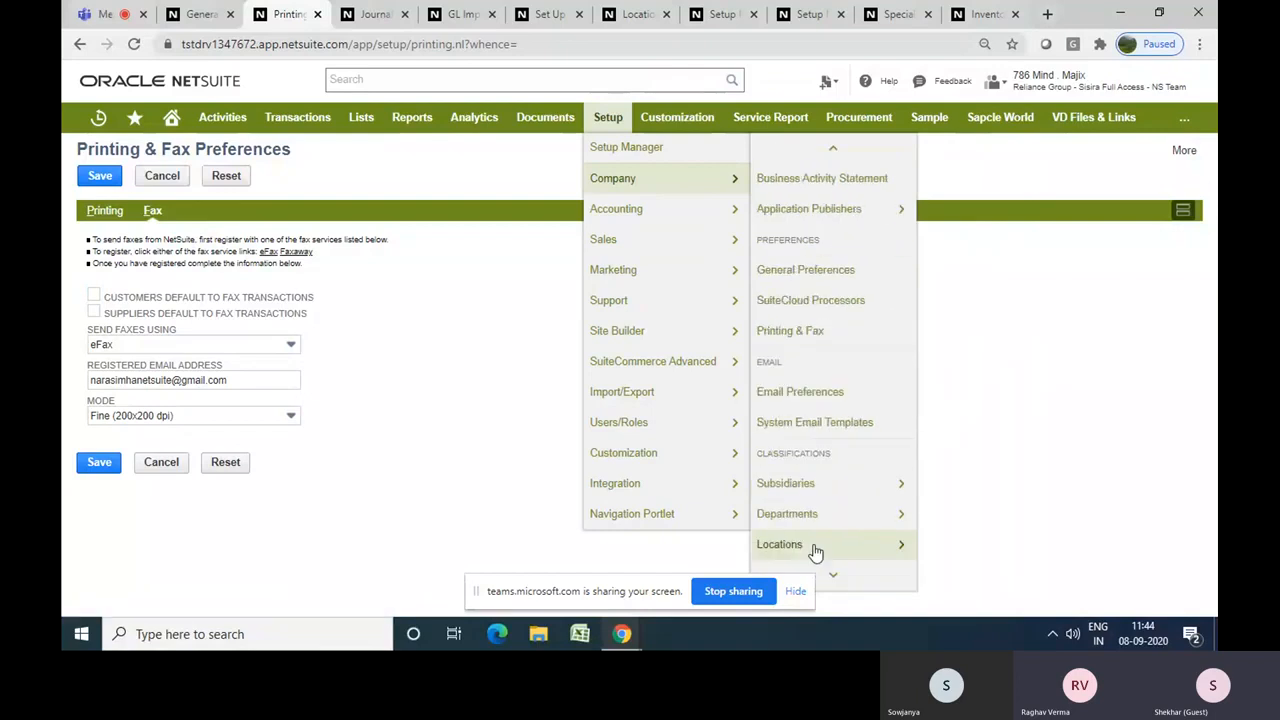
left_click(789, 397)
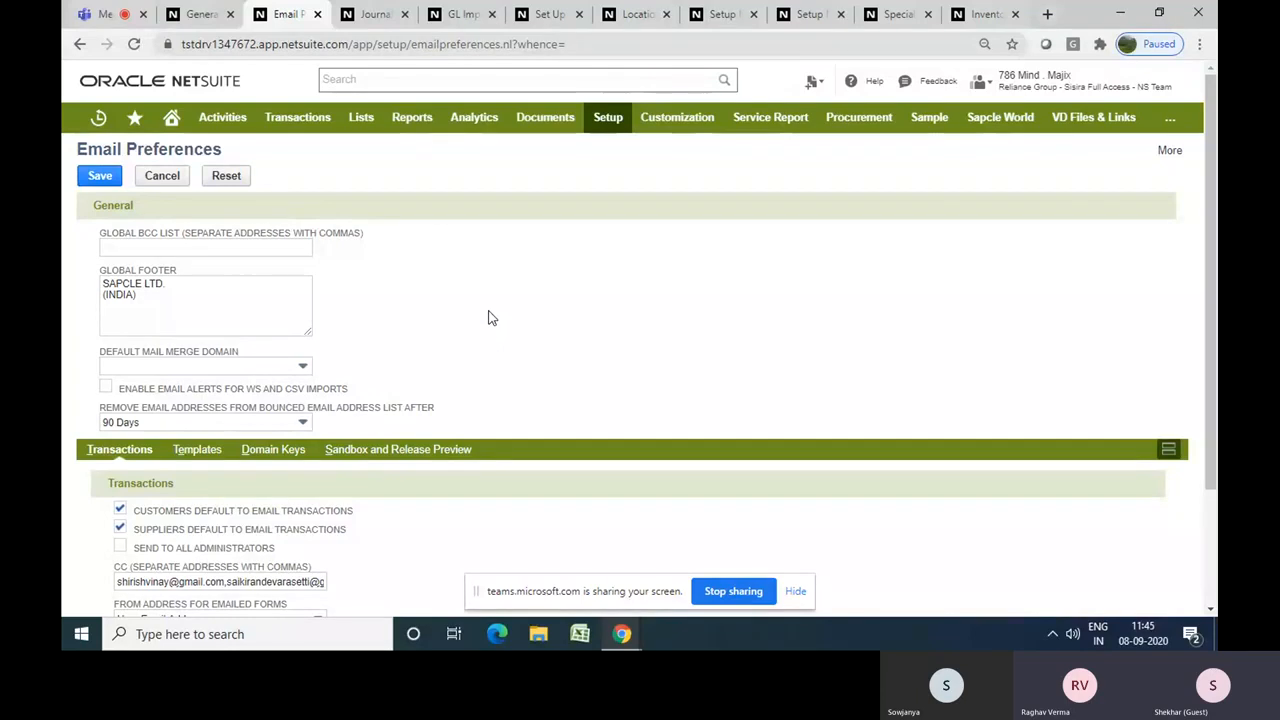
Examine the Global BCC List and Global Footer fields and the choices for Default Mail Merge Domain
left_click(305, 250)
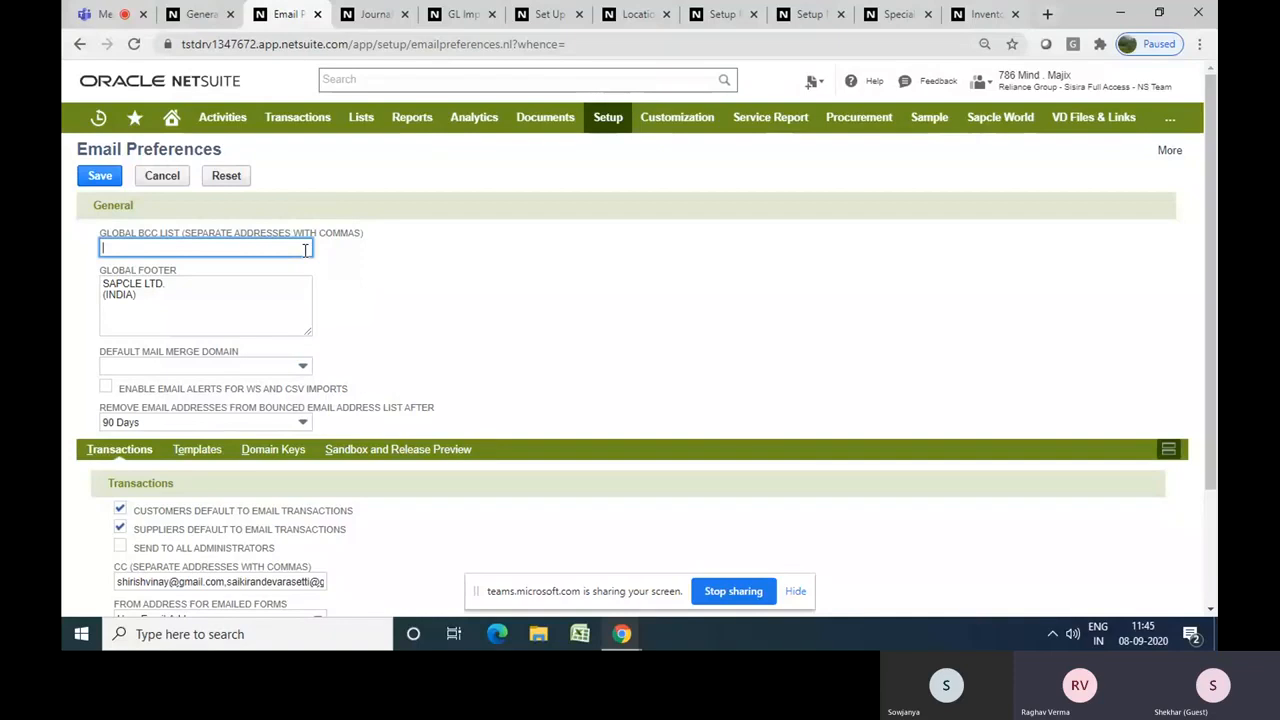
left_click(221, 315)
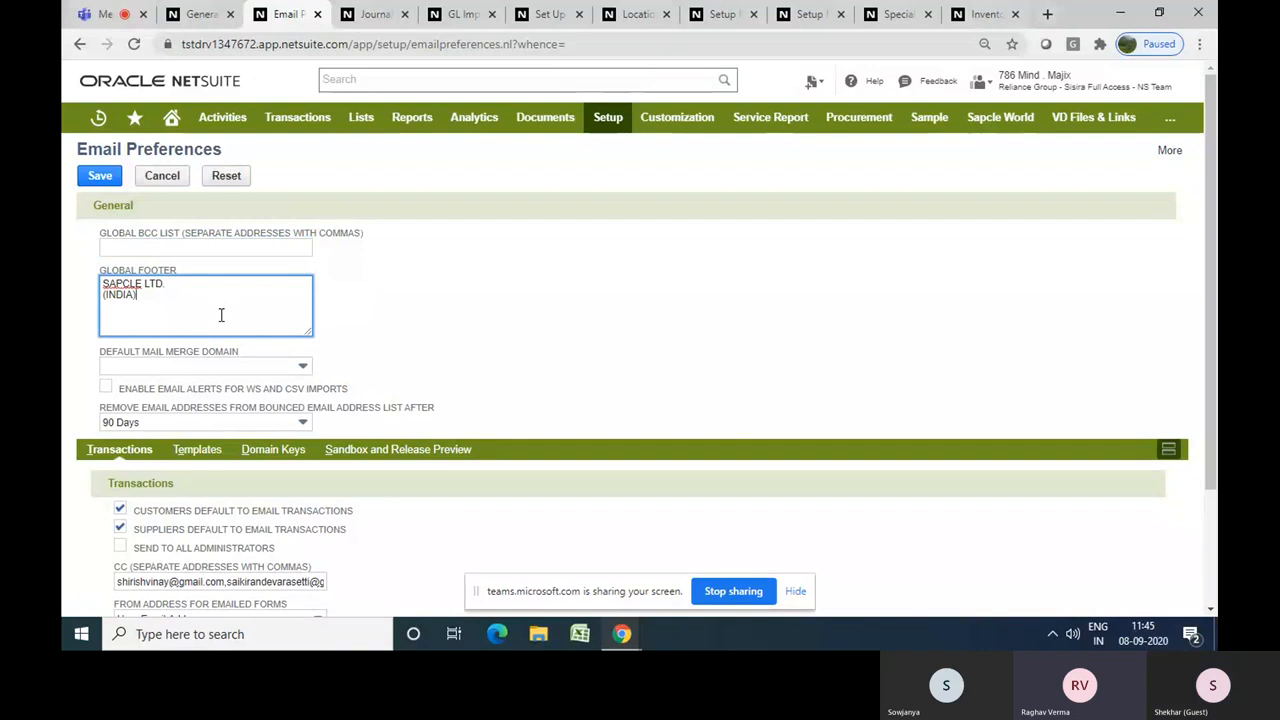
left_click(418, 364)
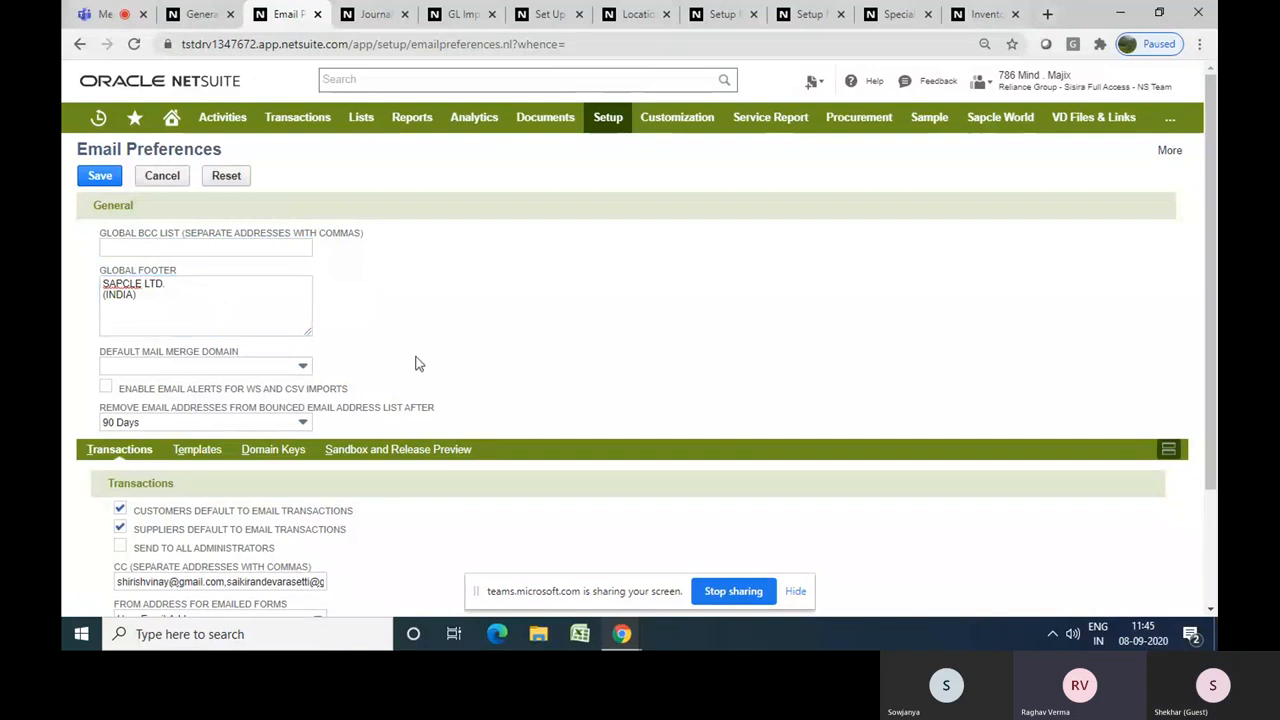
left_click(301, 372)
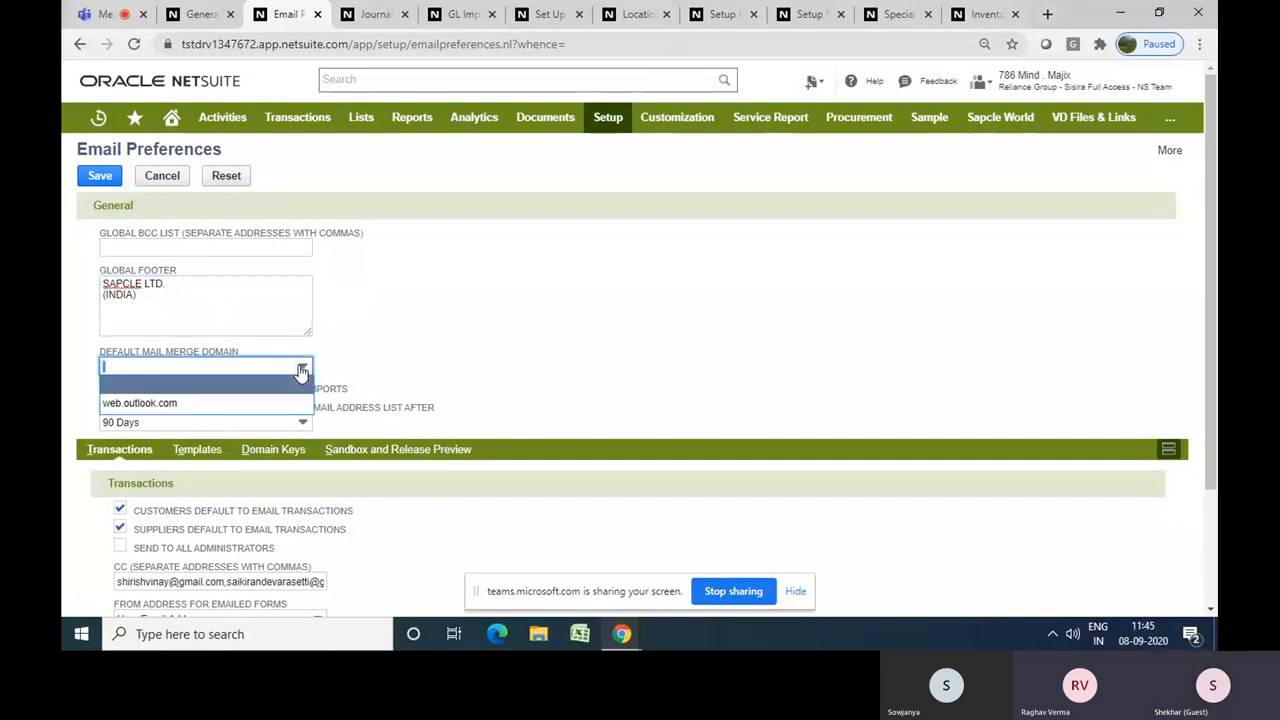
left_click(402, 345)
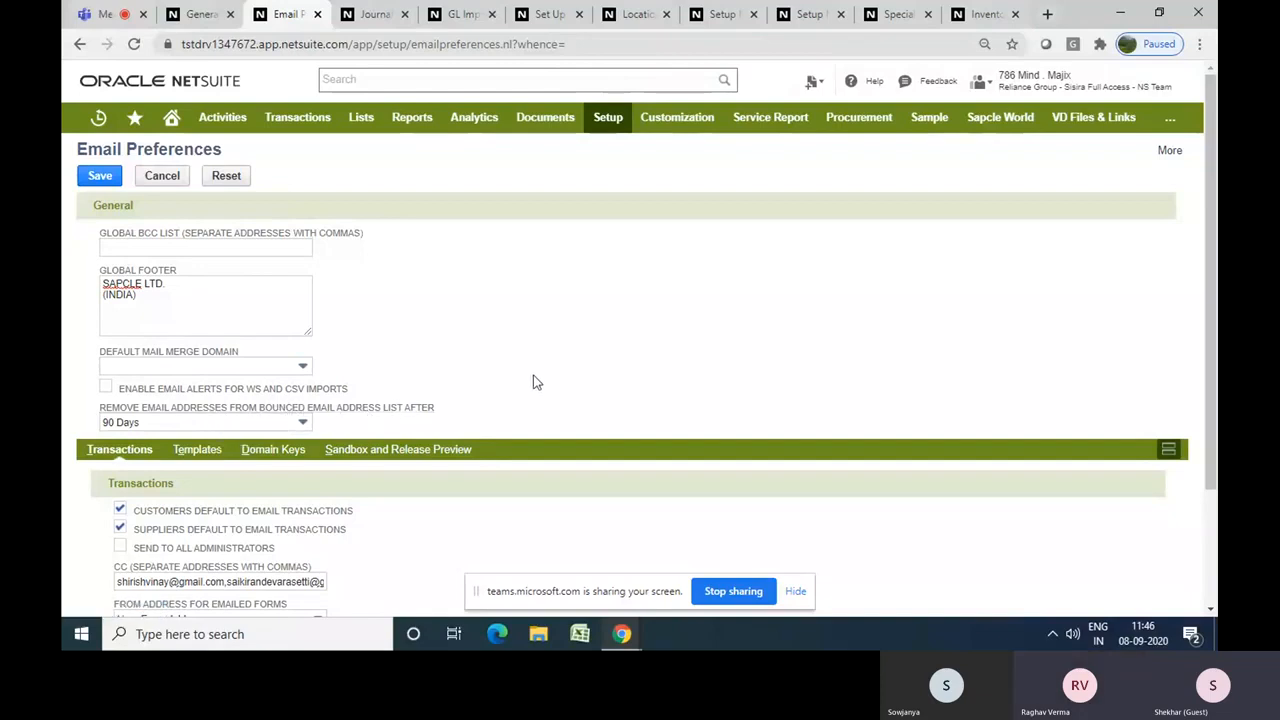
Check the removal periods offered for bounced email addresses and view the Transactions email settings
scroll(533, 382, "down", 1)
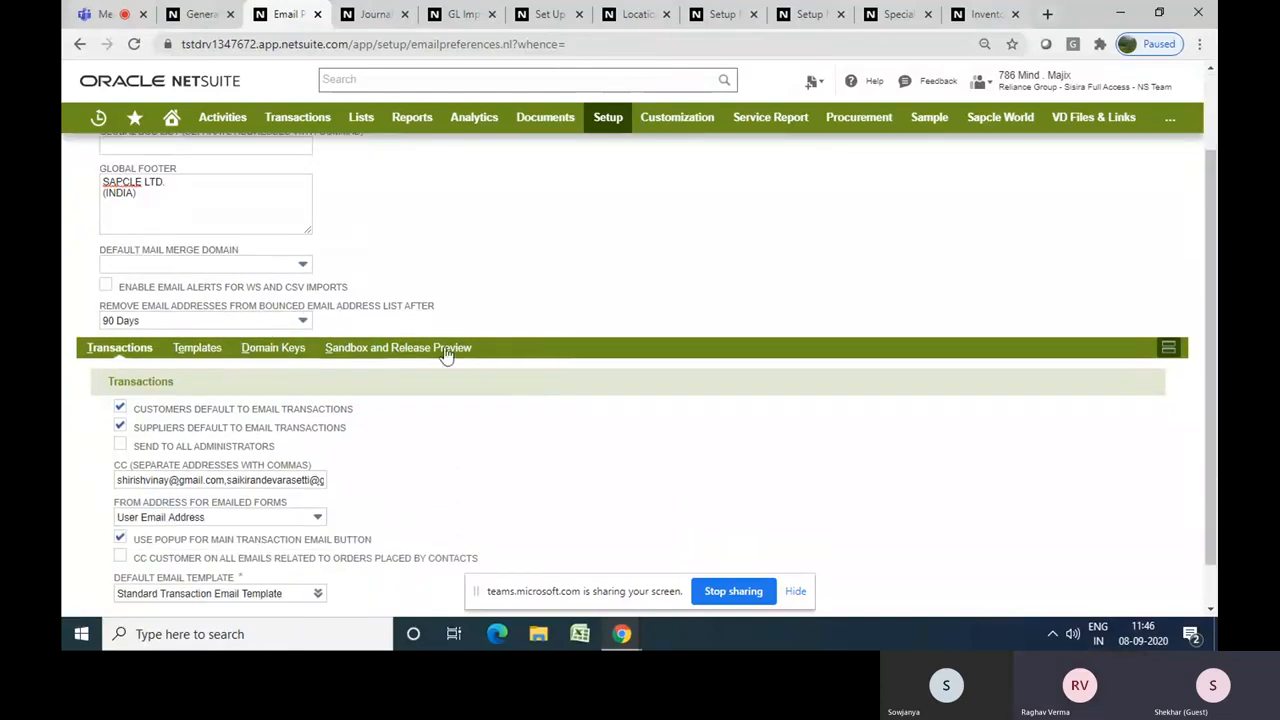
left_click(292, 320)
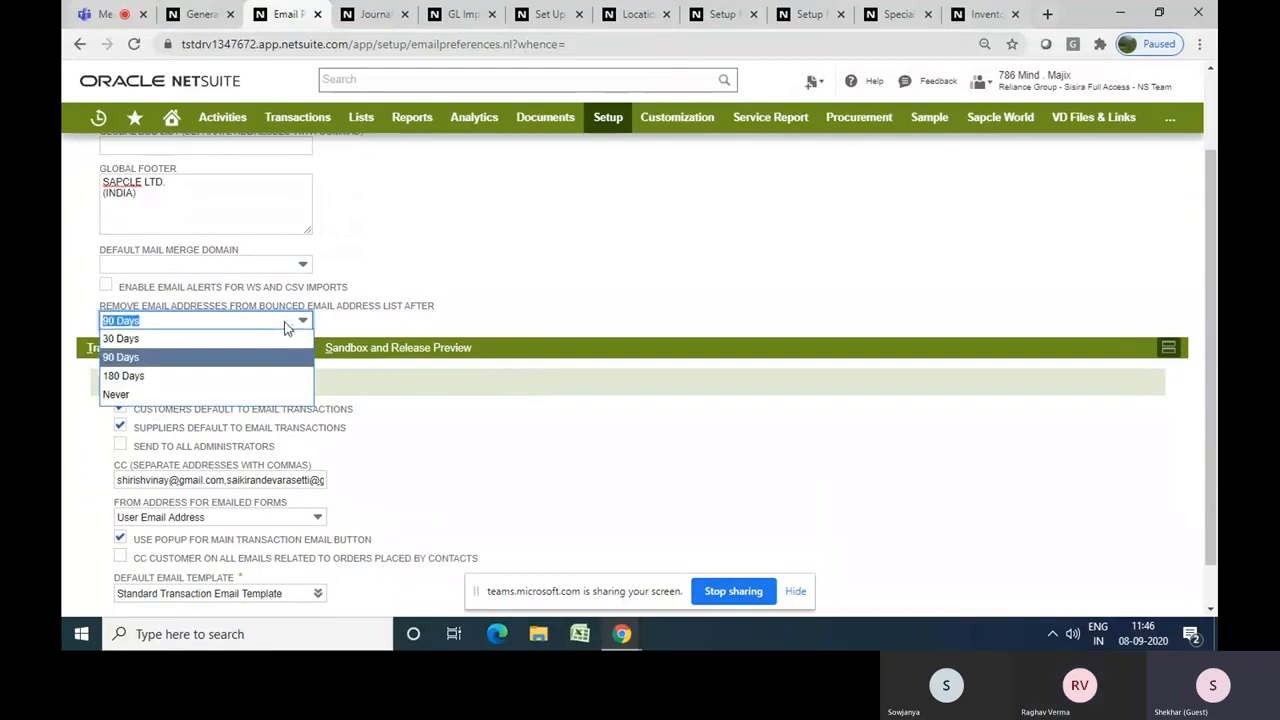
left_click(530, 317)
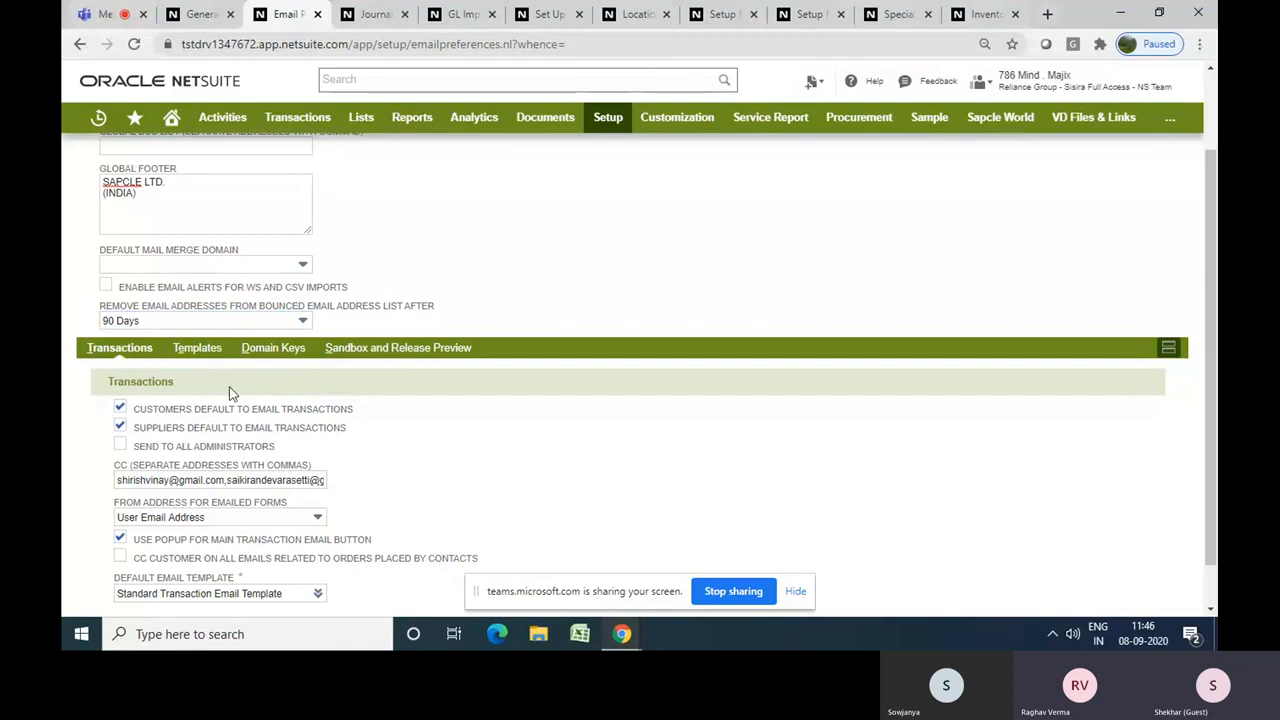
scroll(483, 466, "down", 2)
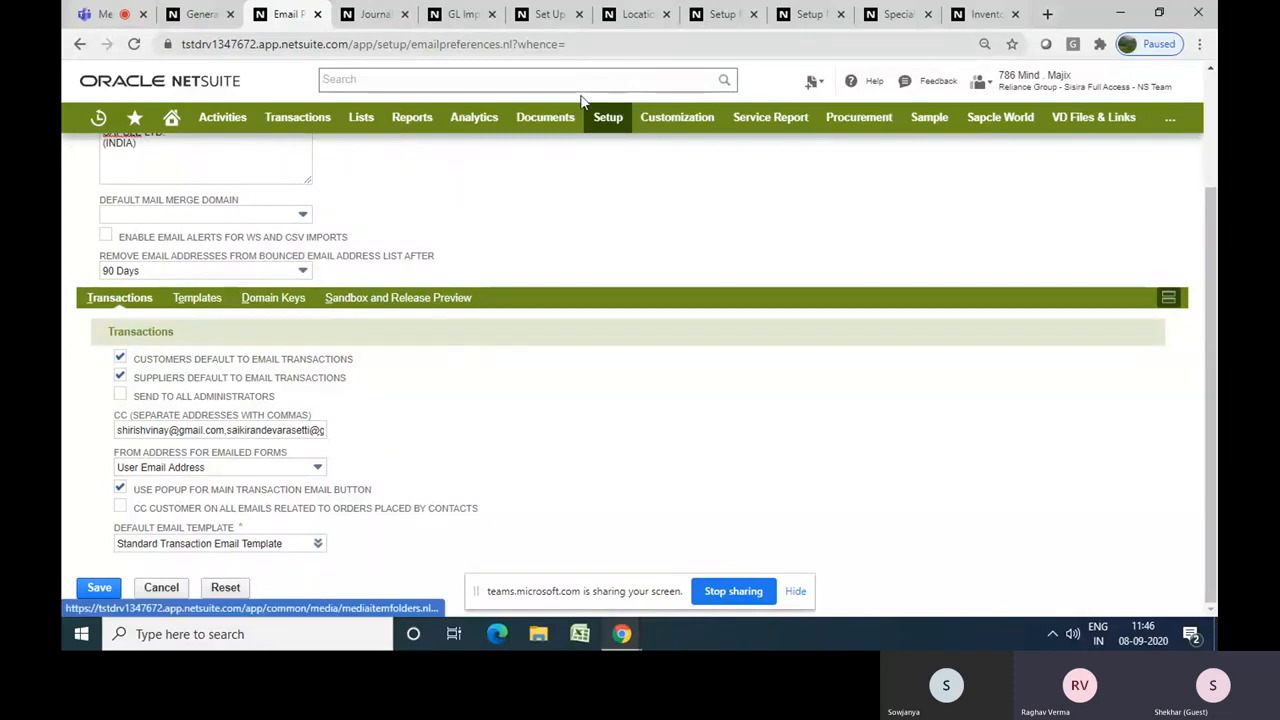
Open the recently viewed customer record in place of the Locations list
left_click(632, 14)
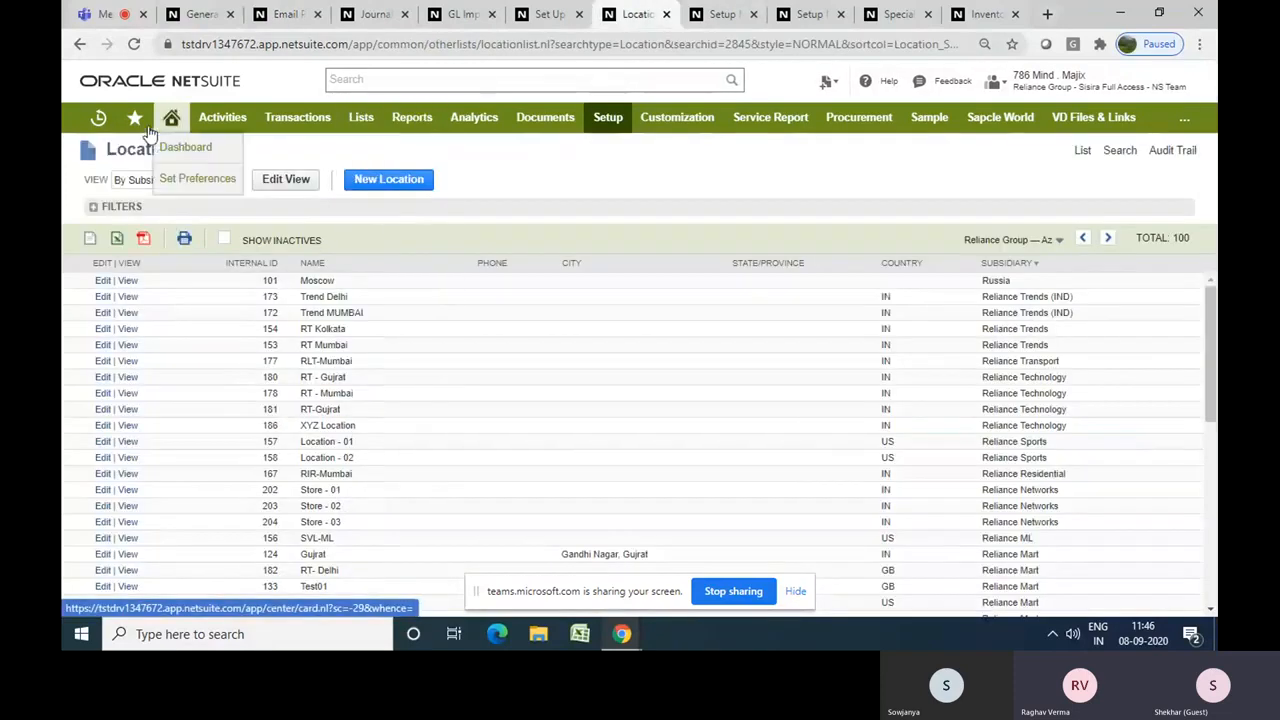
mouse_move(99, 132)
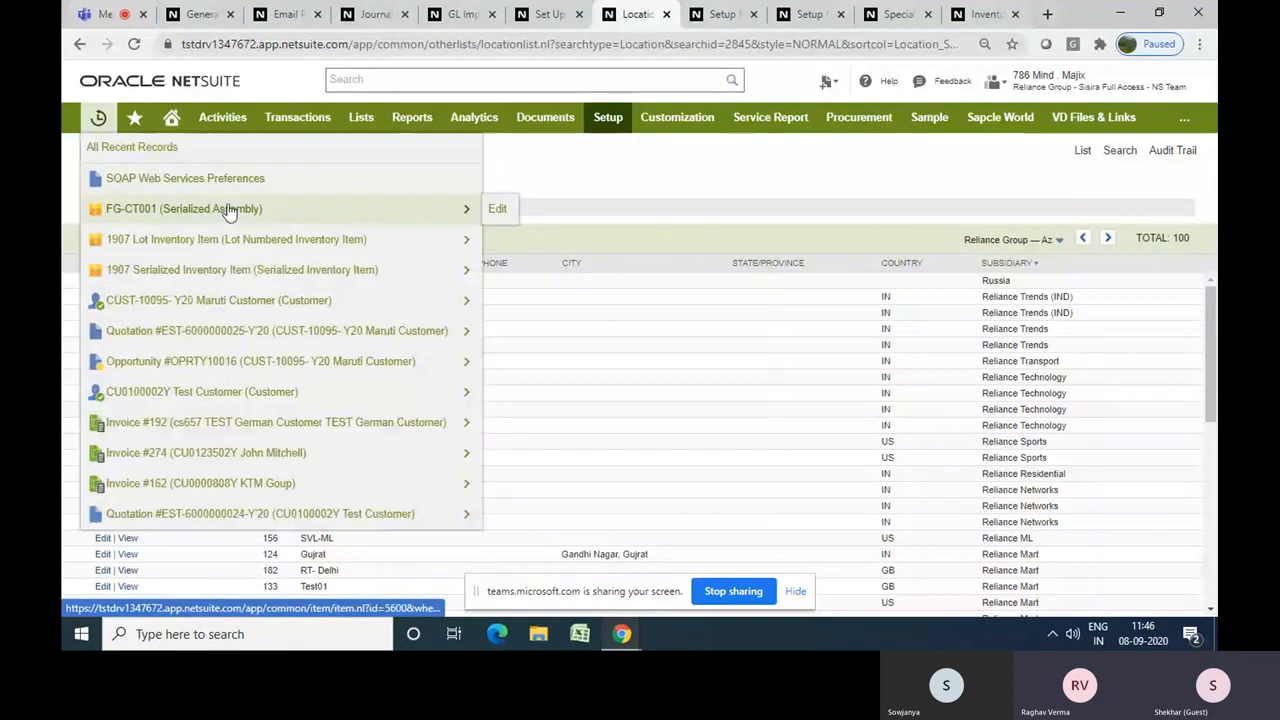
left_click(230, 300)
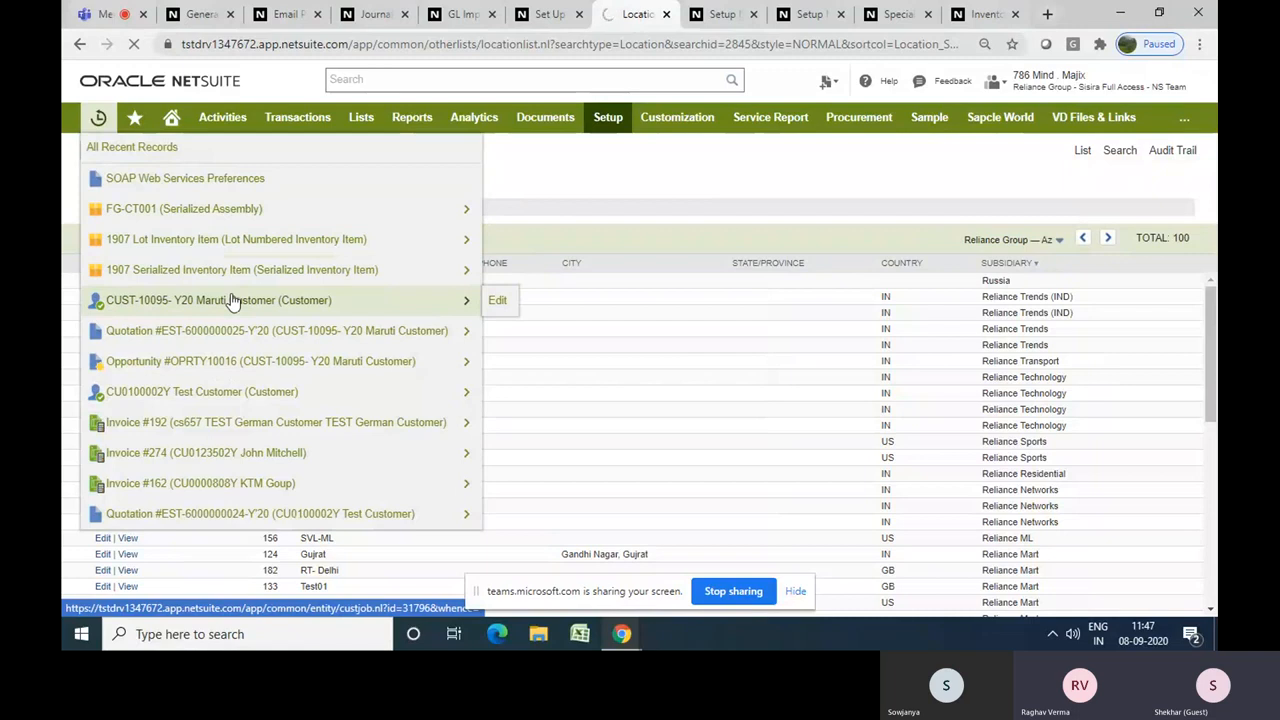
left_click(230, 300)
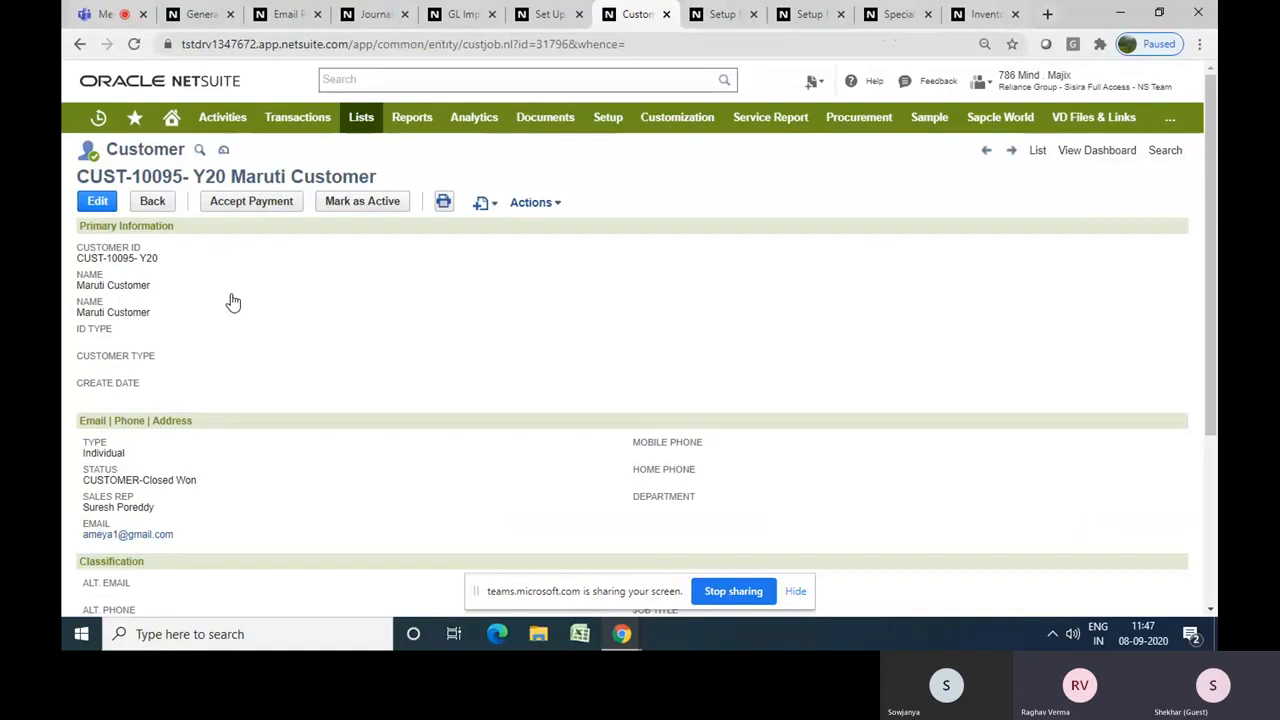
Open the customer record for editing and check the Email option for Send Transactions Via in its Preferences
left_click(97, 201)
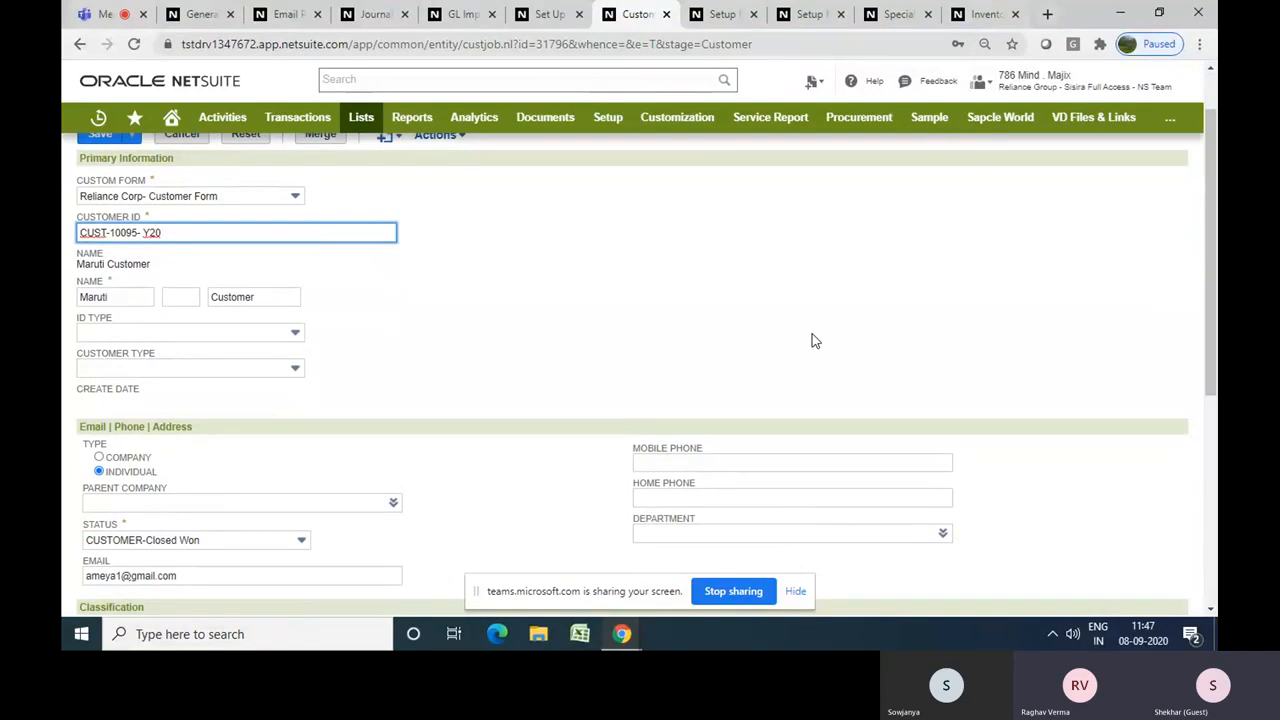
scroll(1210, 300, "down", 4)
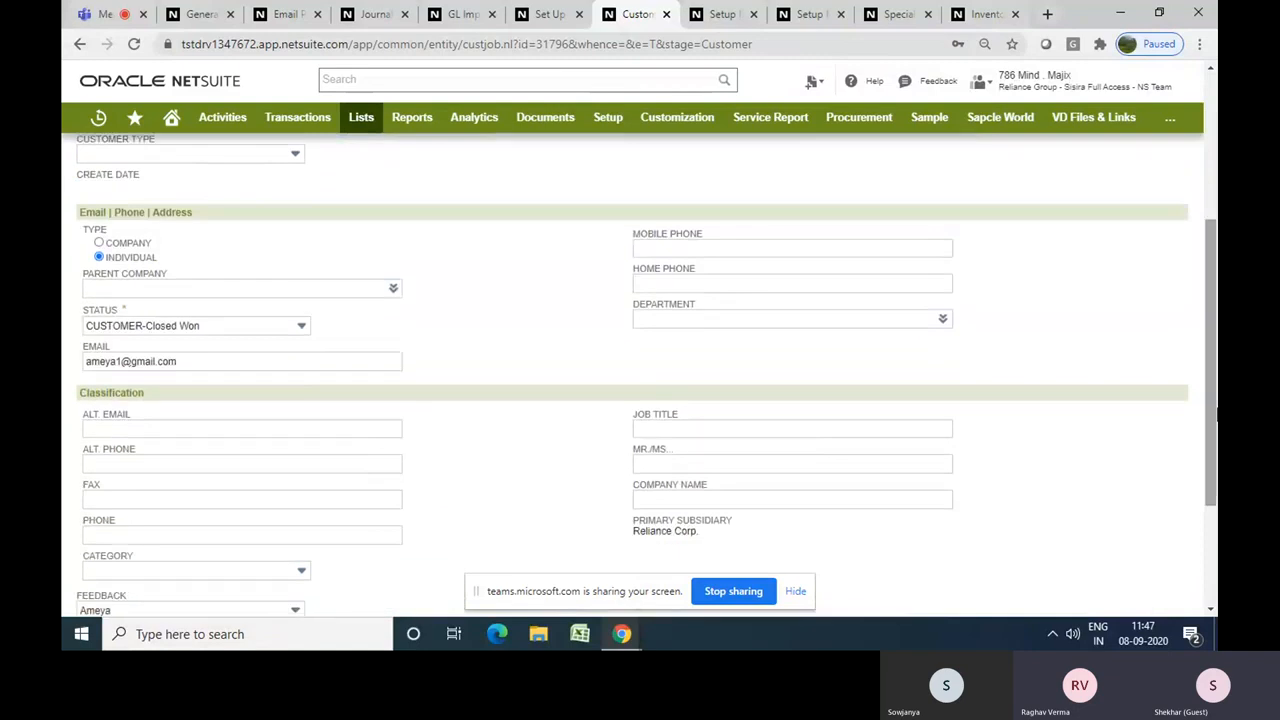
scroll(697, 545, "down", 1)
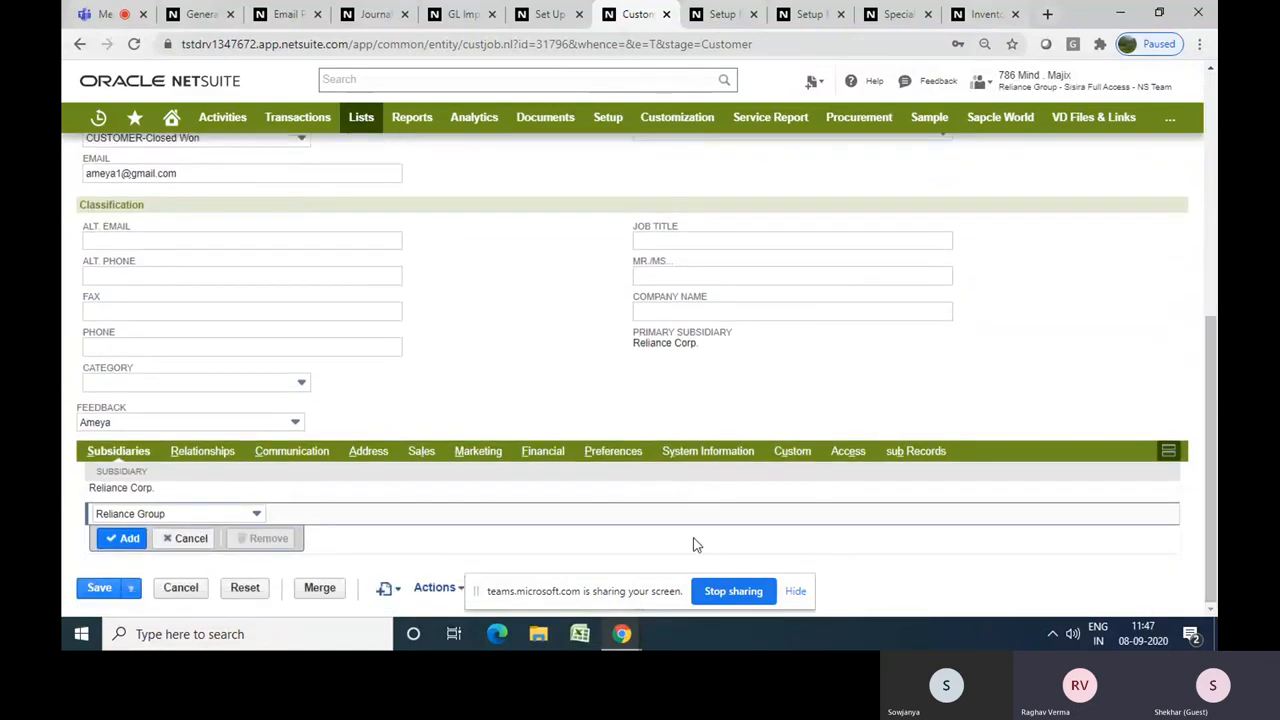
left_click(612, 451)
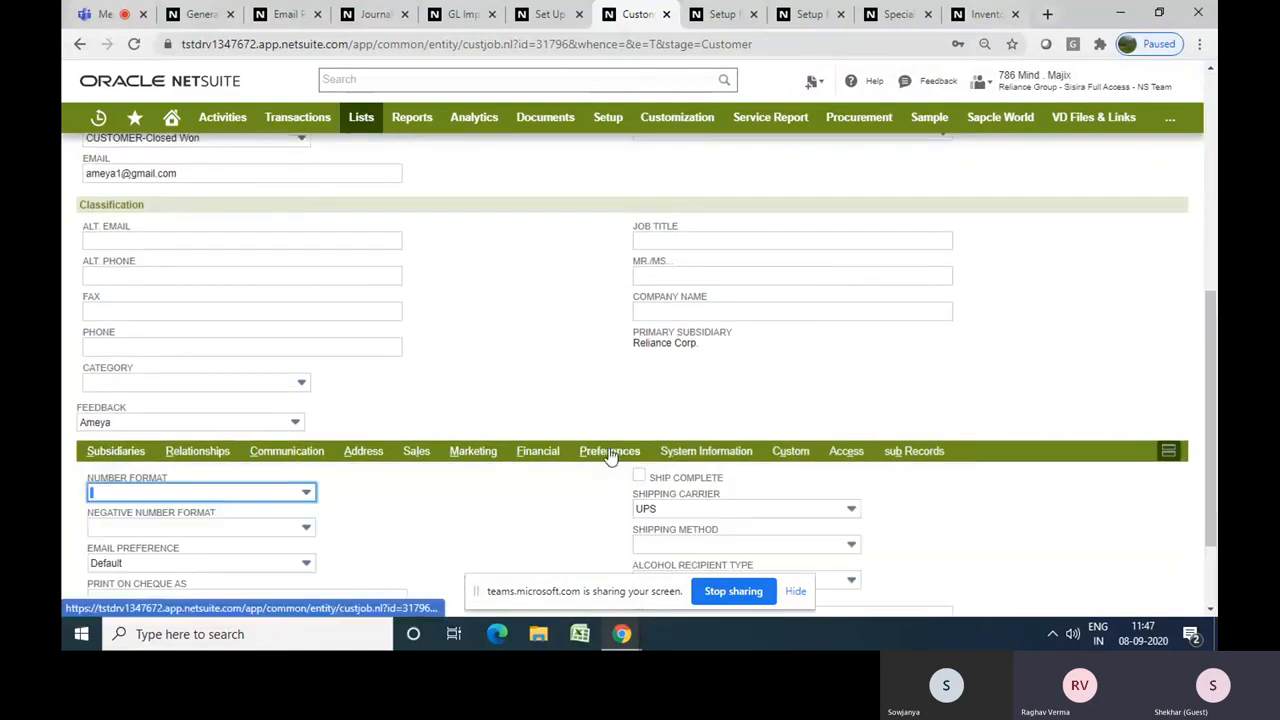
scroll(509, 404, "down", 2)
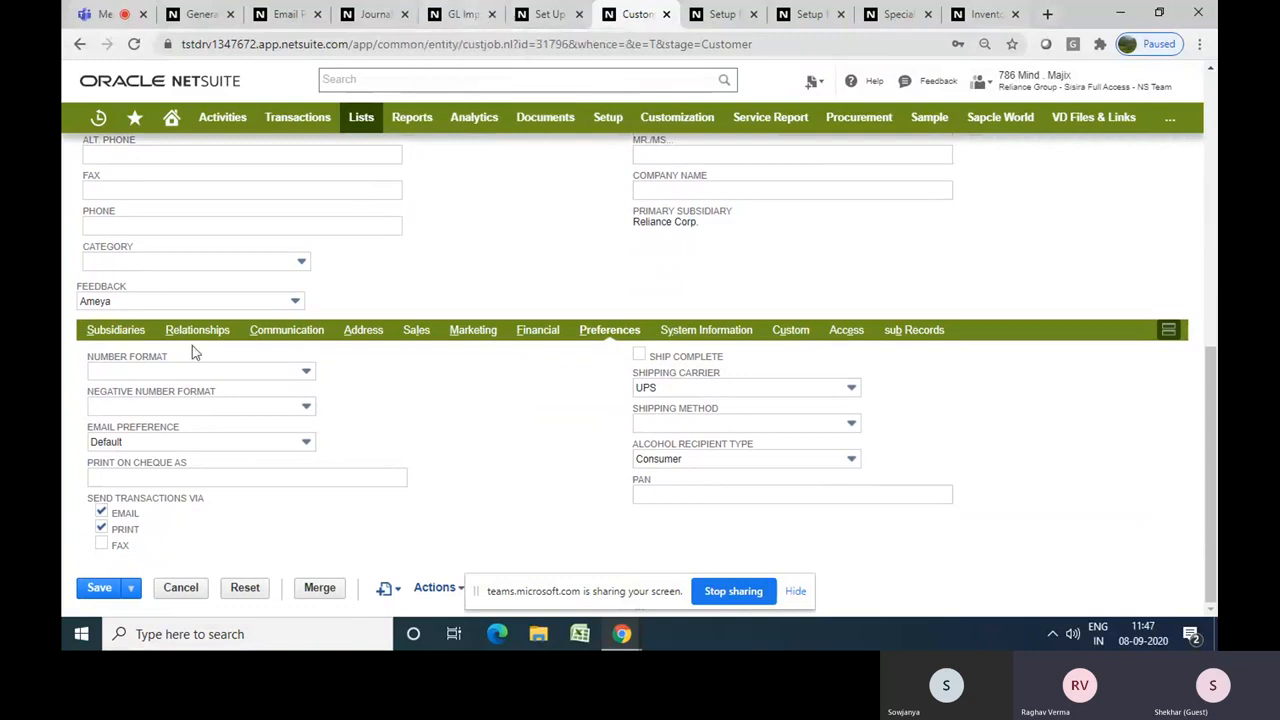
left_click(101, 514)
left_click(101, 513)
Return to the company's Email Preferences and examine the Customers Default to Email Transactions option
left_click(200, 14)
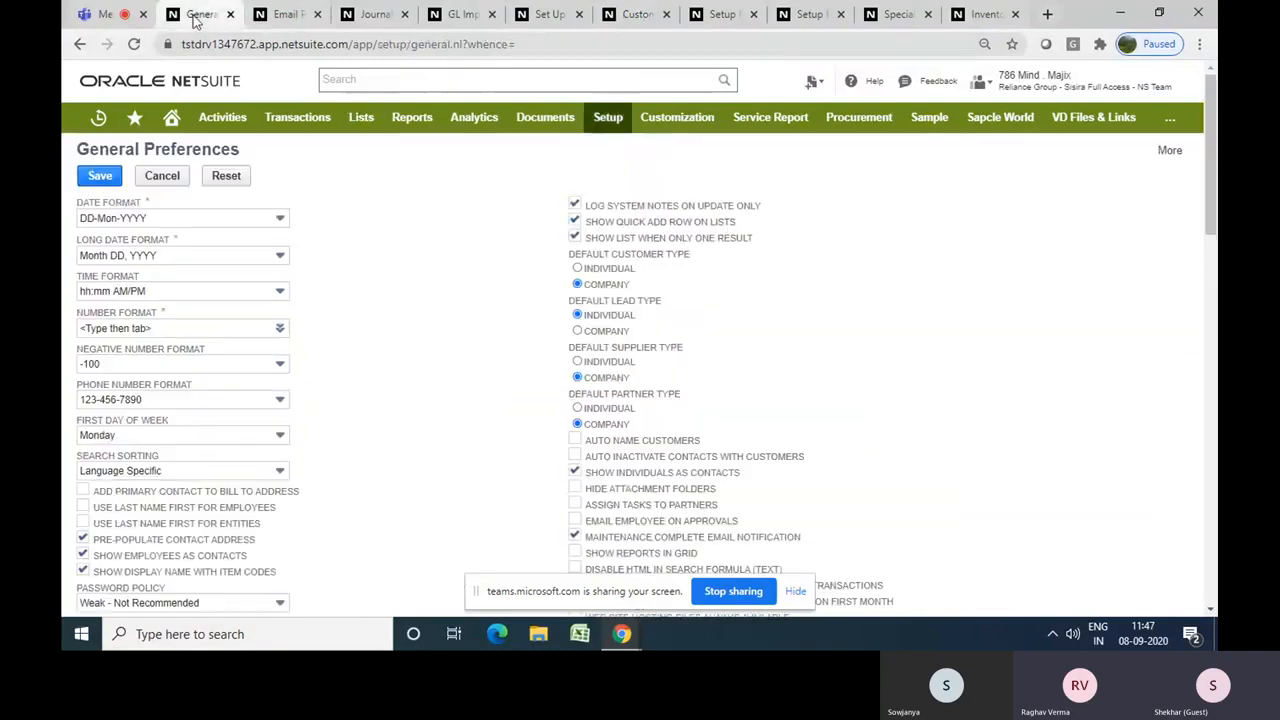
left_click(705, 16)
left_click(551, 22)
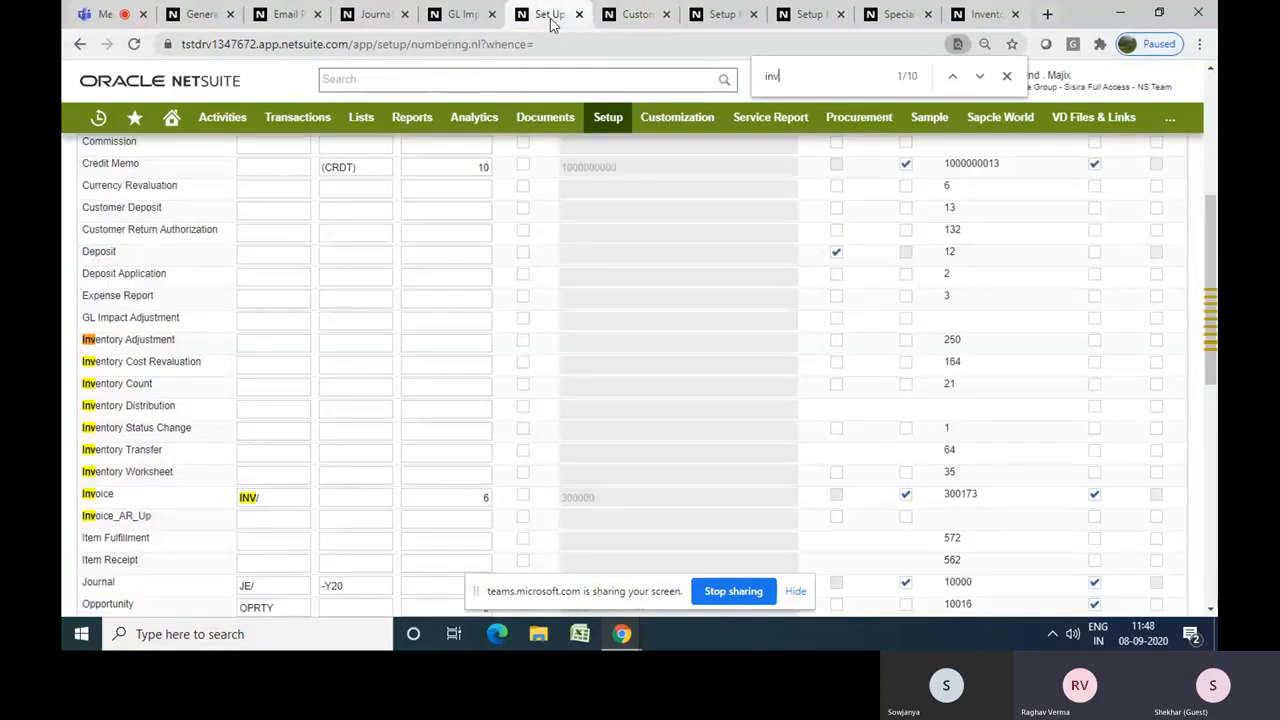
left_click(289, 20)
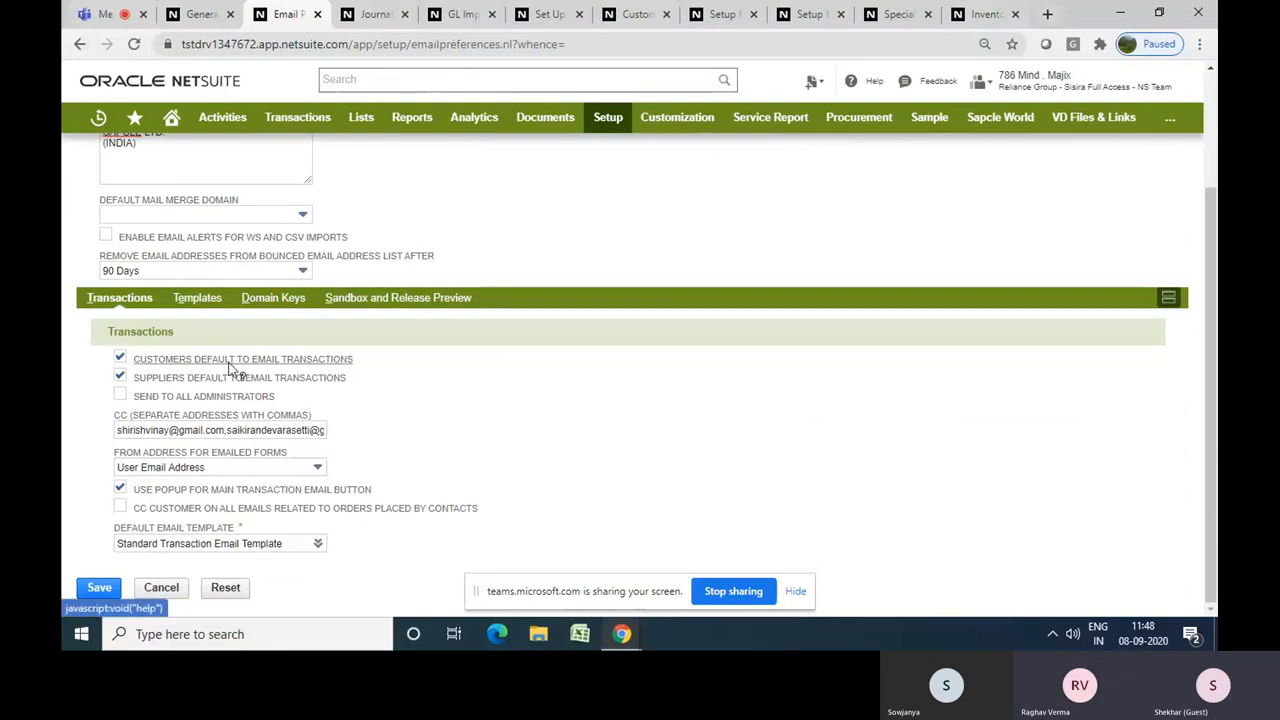
mouse_move(600, 124)
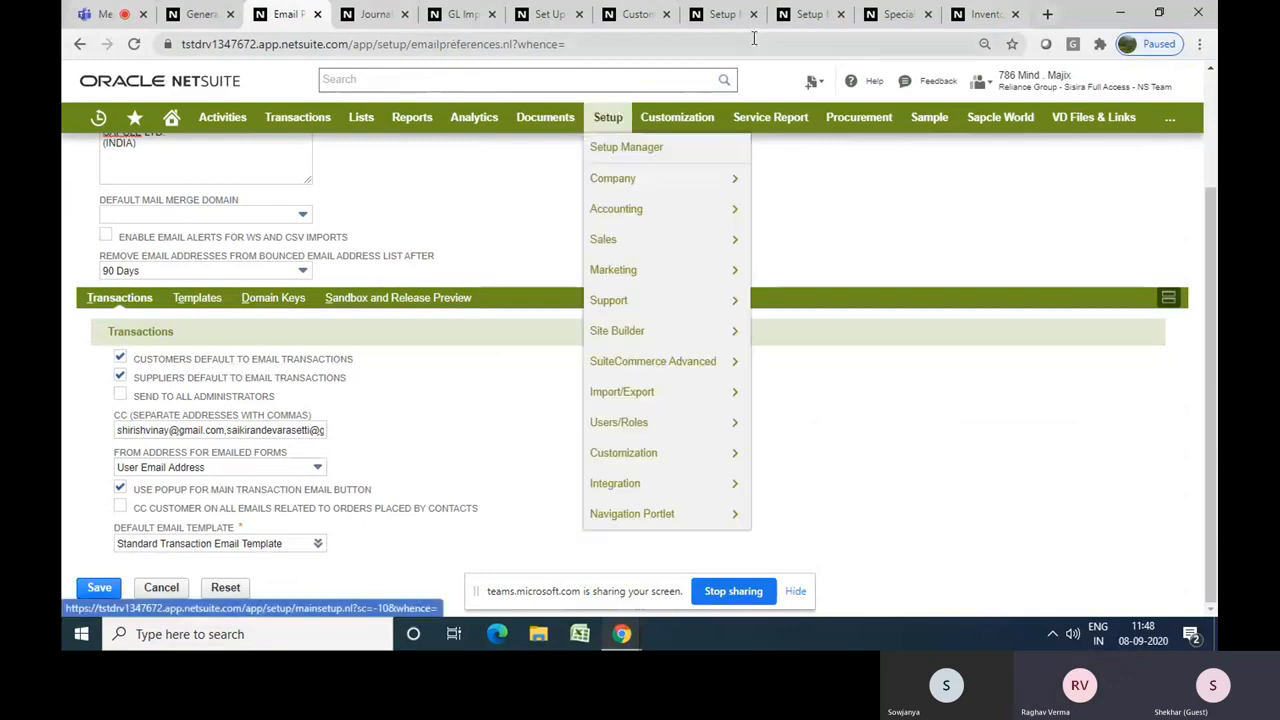
Return to the customer record, review the Print and Fax options with Email and Print kept for Send Transactions Via, and save the customer
left_click(800, 16)
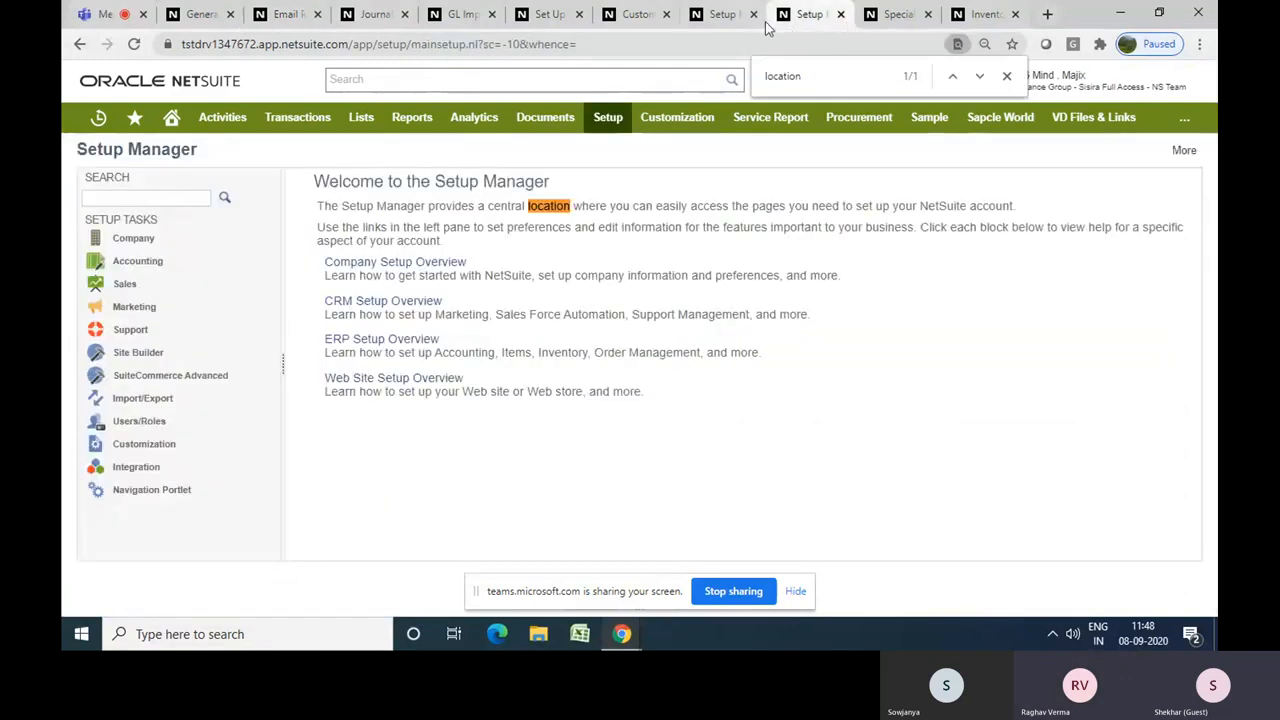
left_click(633, 16)
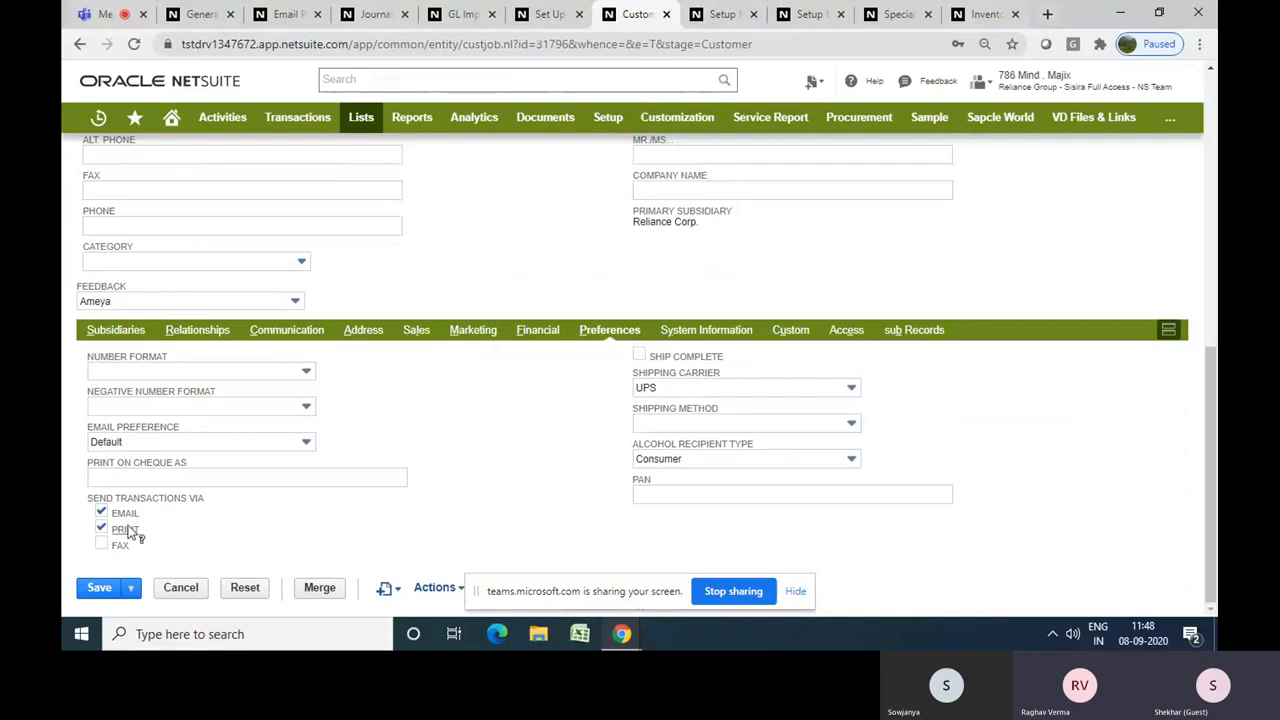
left_click(102, 528)
left_click(102, 528)
left_click(102, 545)
left_click(204, 530)
scroll(512, 443, "up", 3)
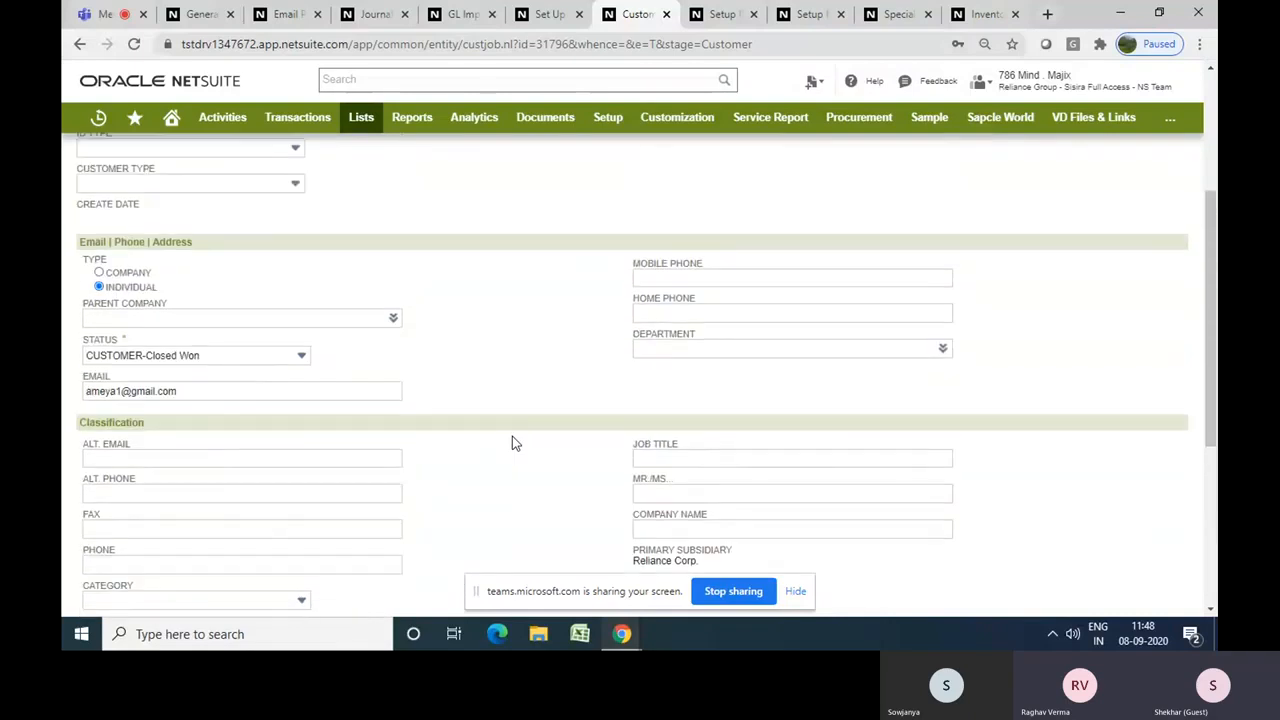
scroll(517, 424, "up", 4)
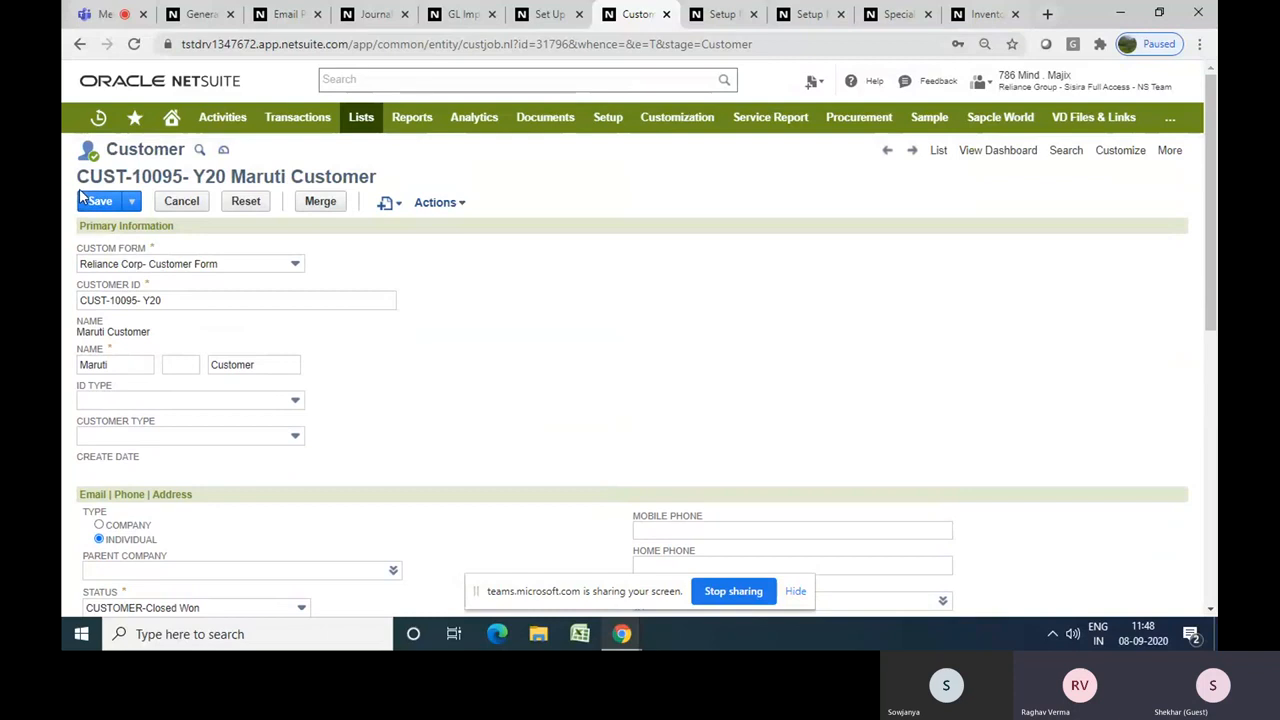
left_click(99, 202)
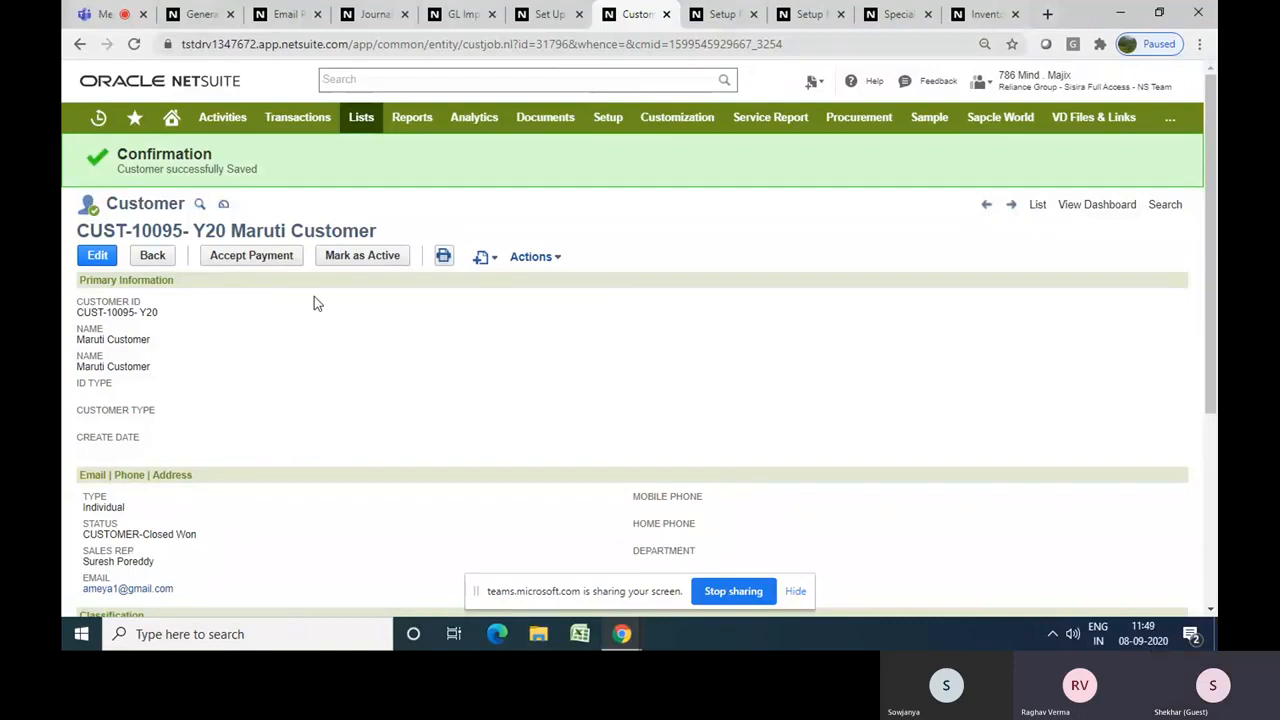
Check the saved customer's Communication messages for emailed transactions
scroll(490, 361, "down", 5)
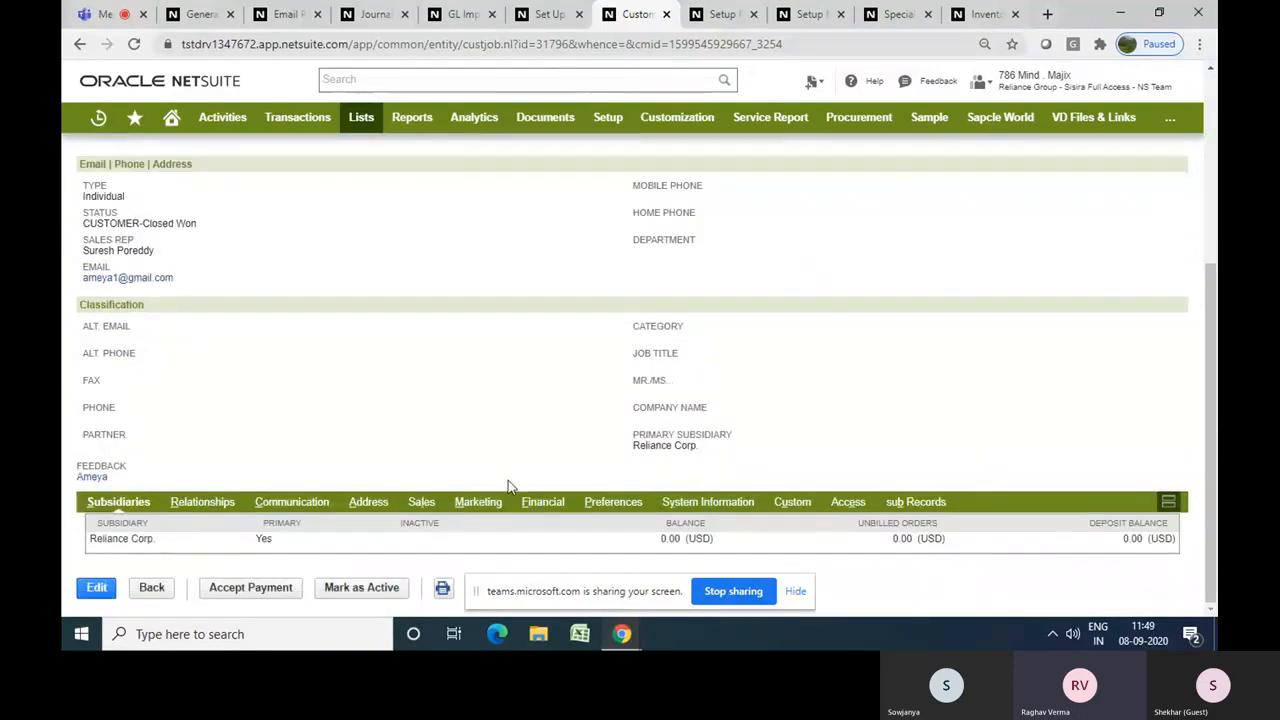
left_click(426, 502)
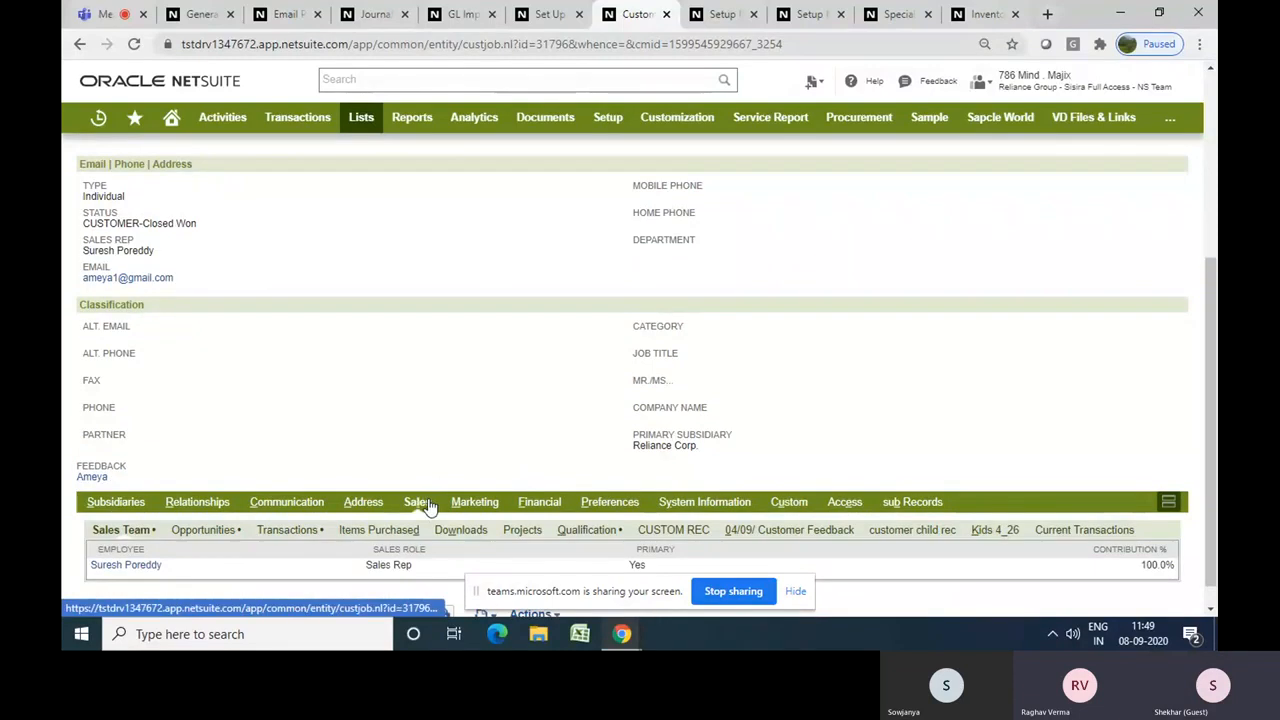
left_click(308, 510)
scroll(296, 451, "down", 2)
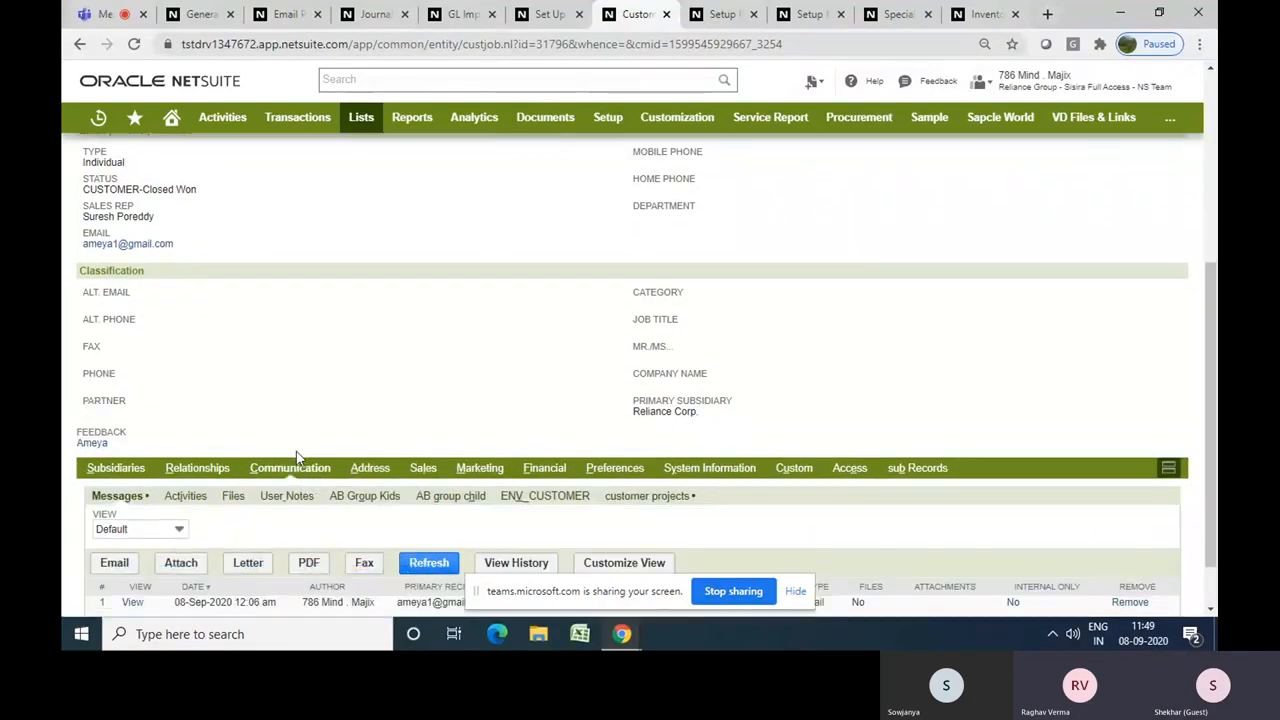
scroll(296, 455, "up", 1)
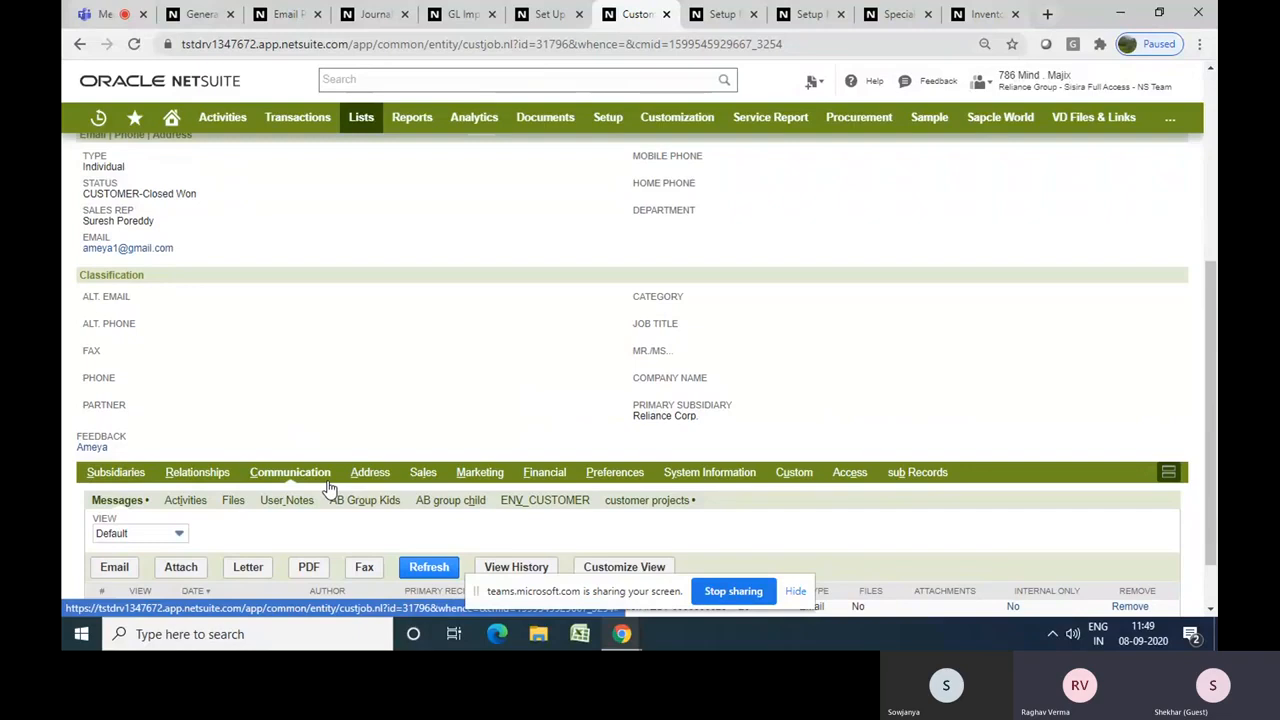
scroll(458, 431, "down", 1)
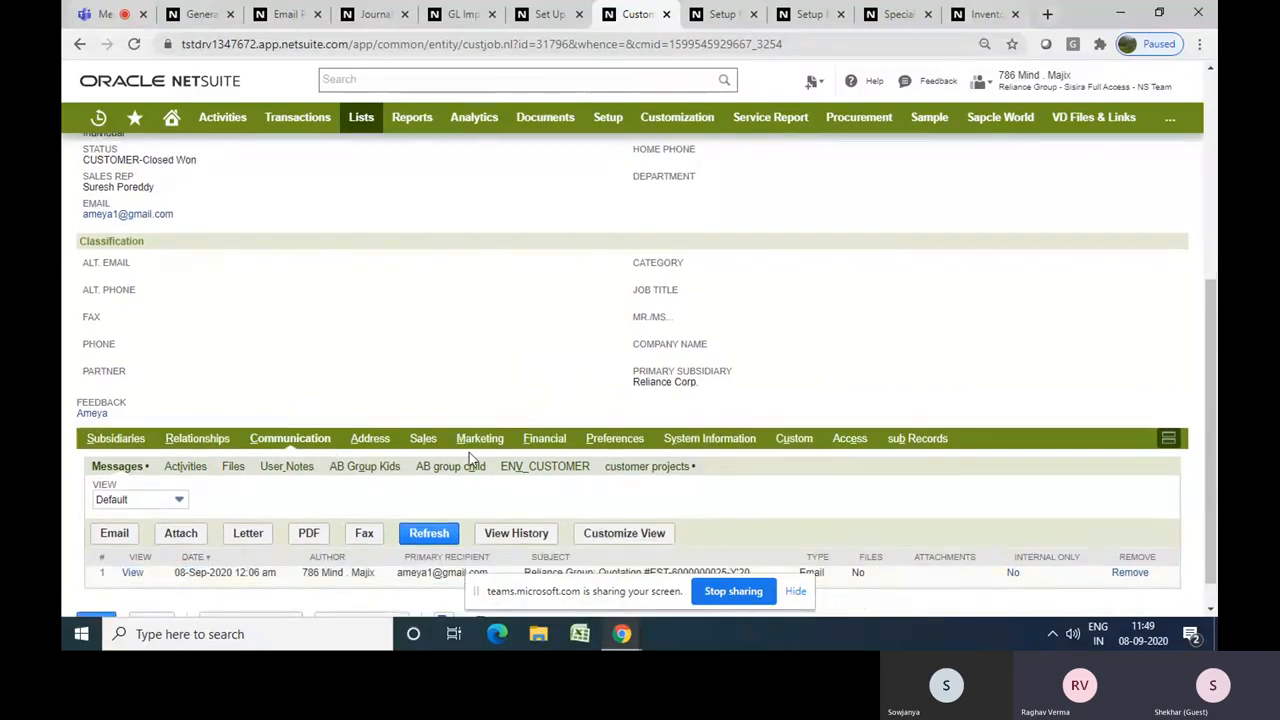
Start a new sales order from the customer's list of sales transactions
left_click(424, 441)
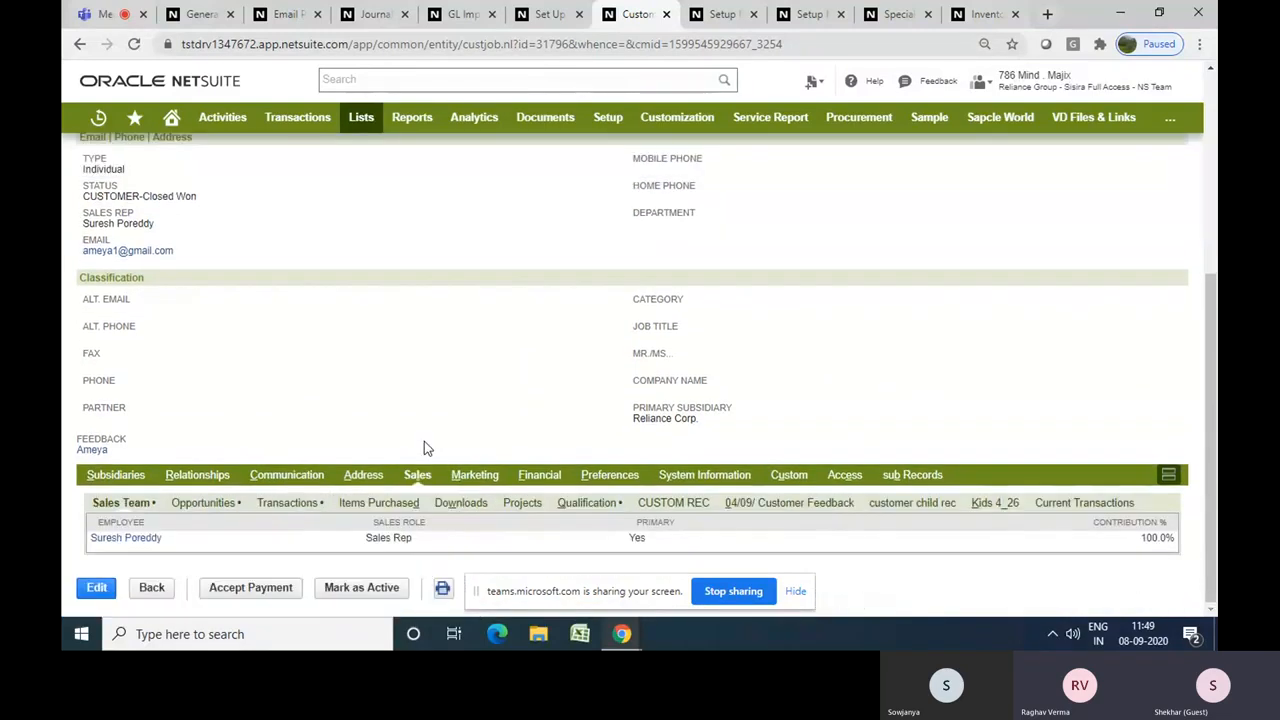
left_click(293, 508)
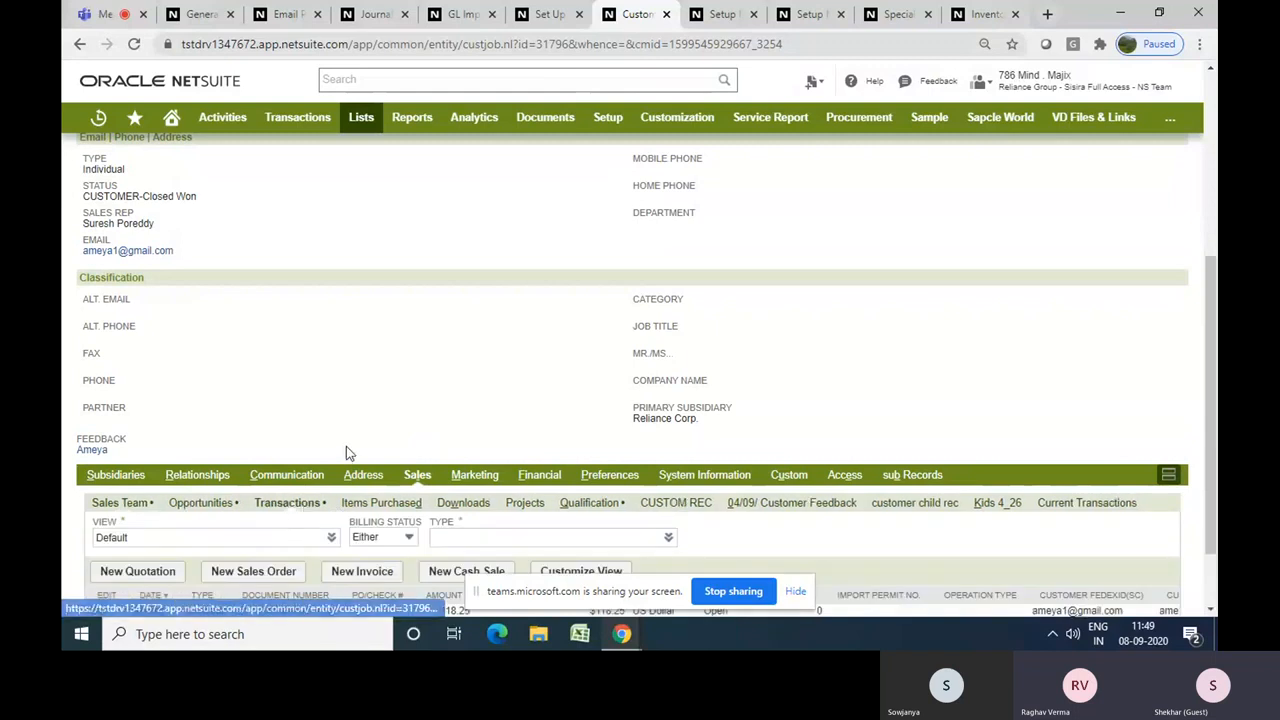
scroll(346, 452, "down", 1)
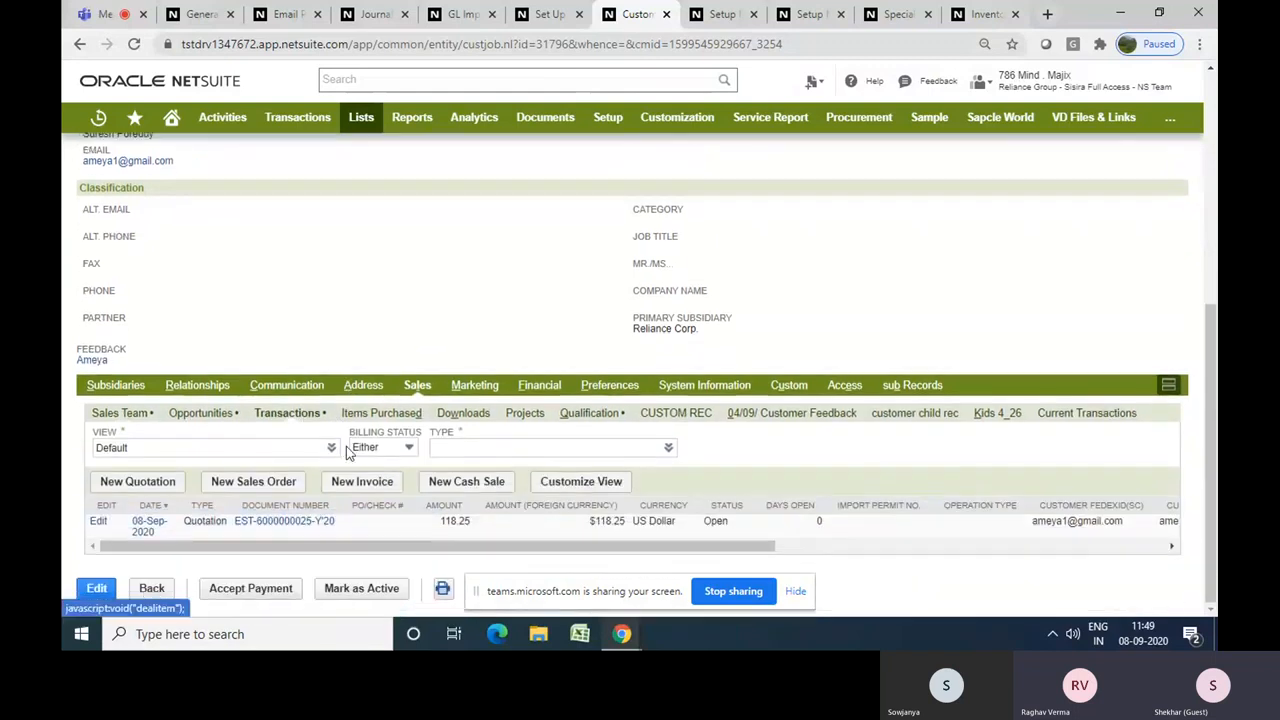
left_click(262, 488)
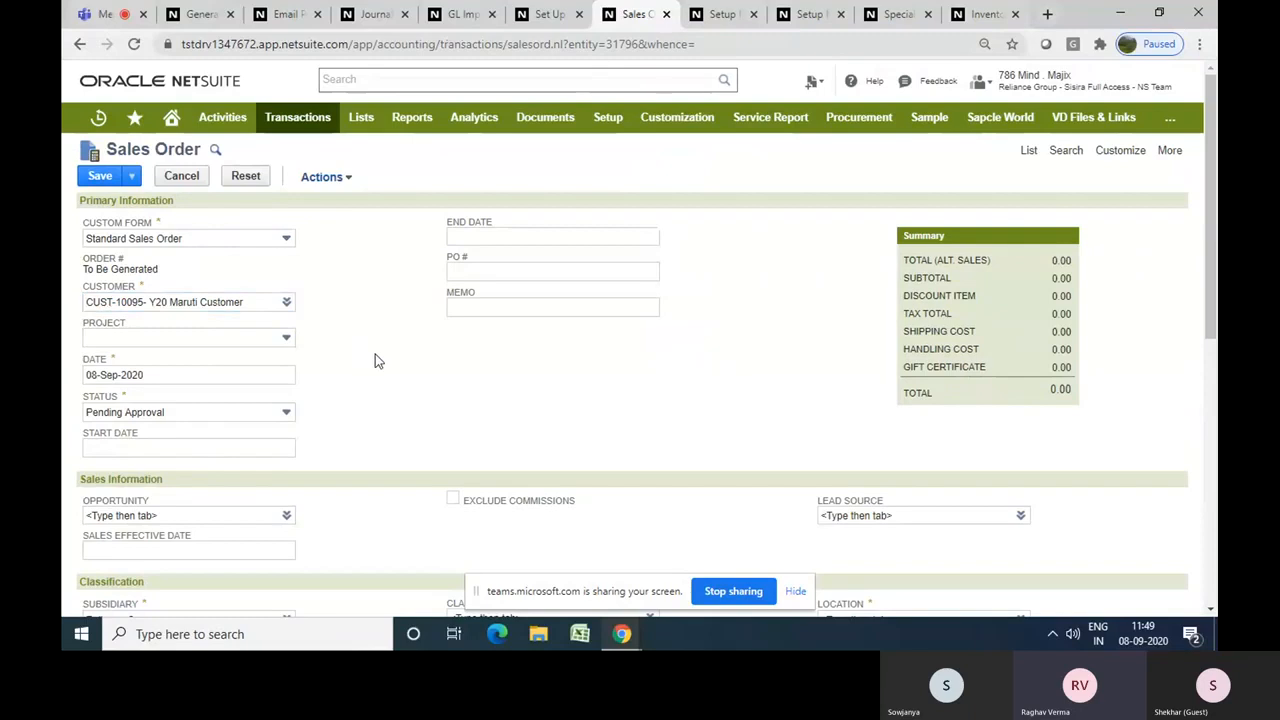
Add the item "# Lot Inventory item : Test Inventory Item" with quantity 1 to the sales order
scroll(375, 355, "down", 4)
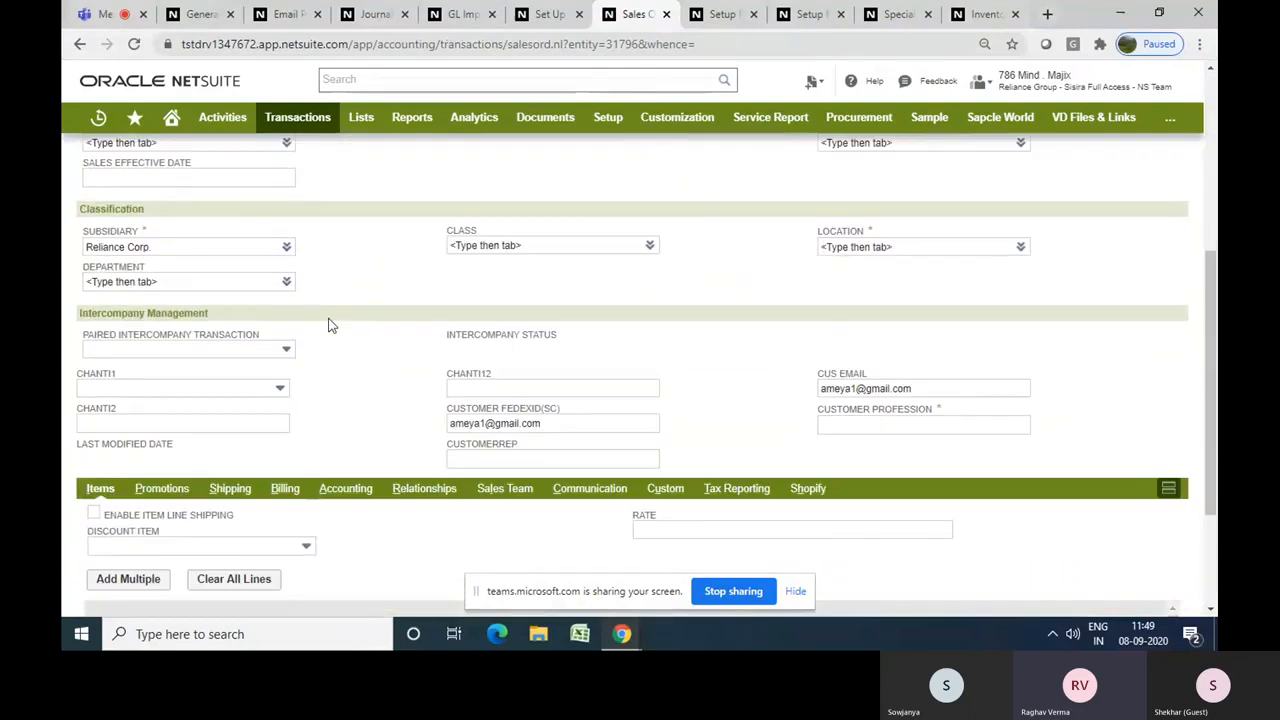
scroll(418, 276, "down", 2)
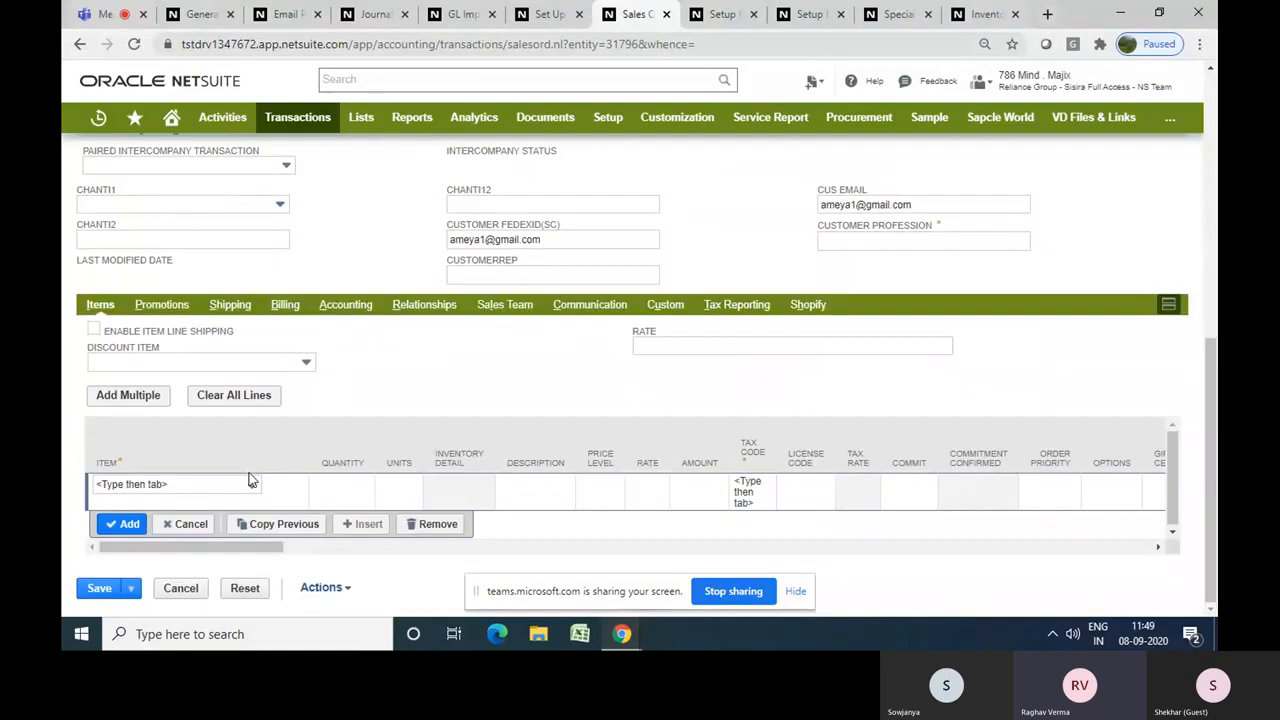
mouse_move(252, 487)
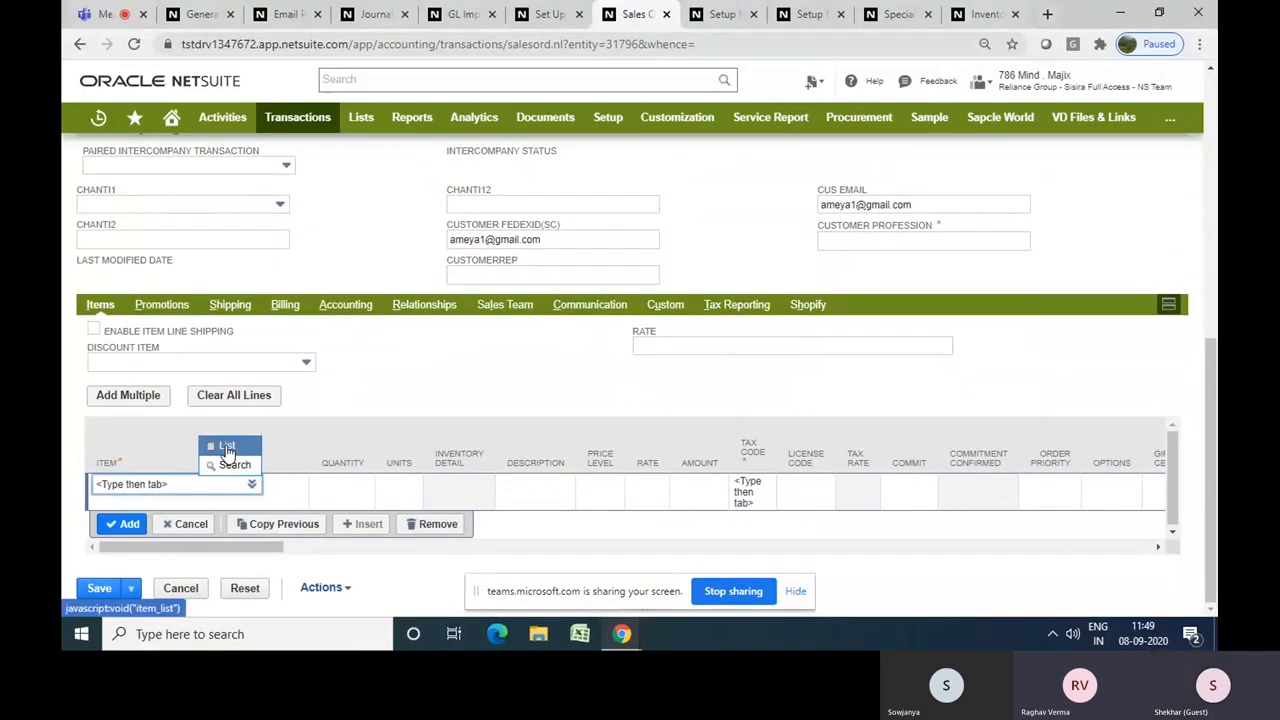
left_click(226, 447)
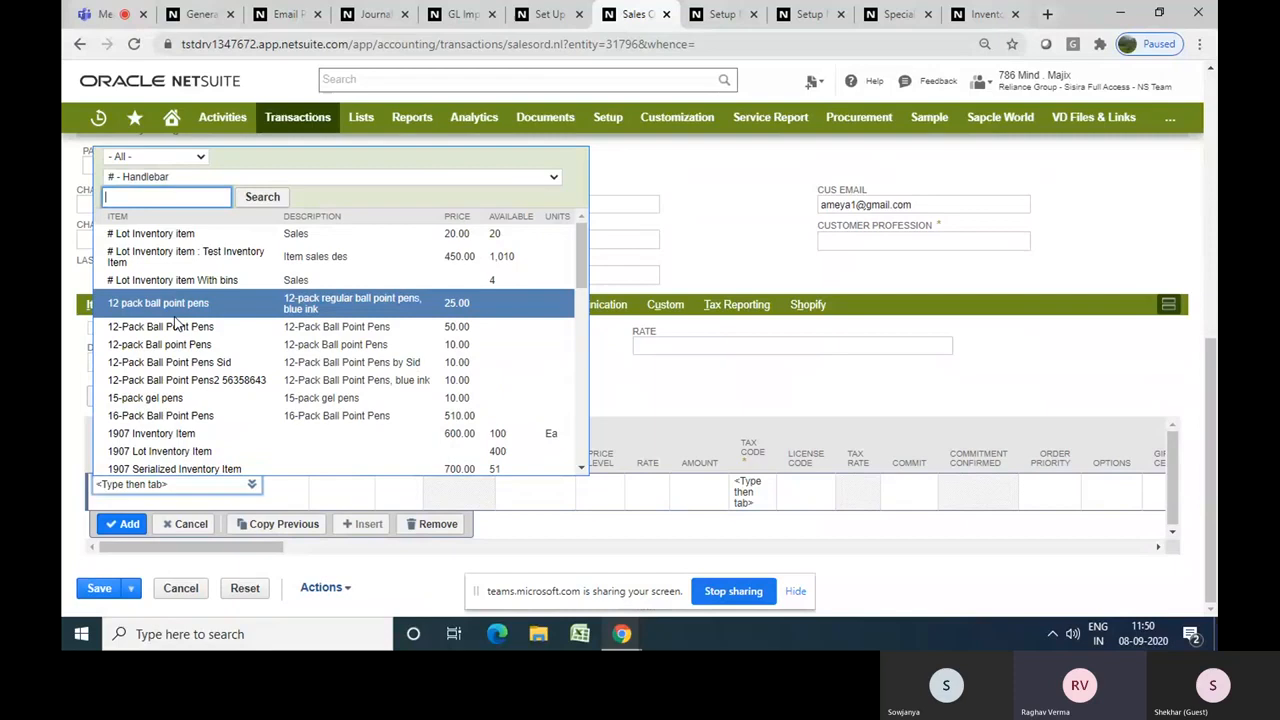
left_click(188, 258)
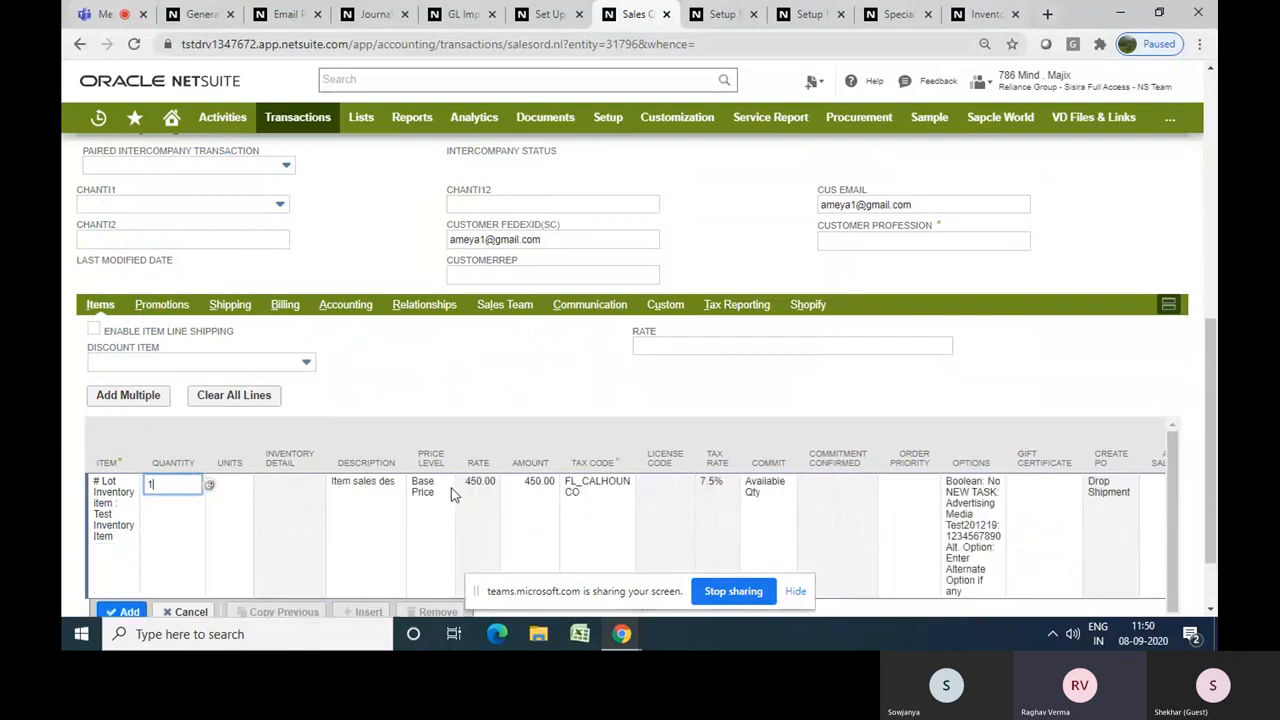
left_click(130, 612)
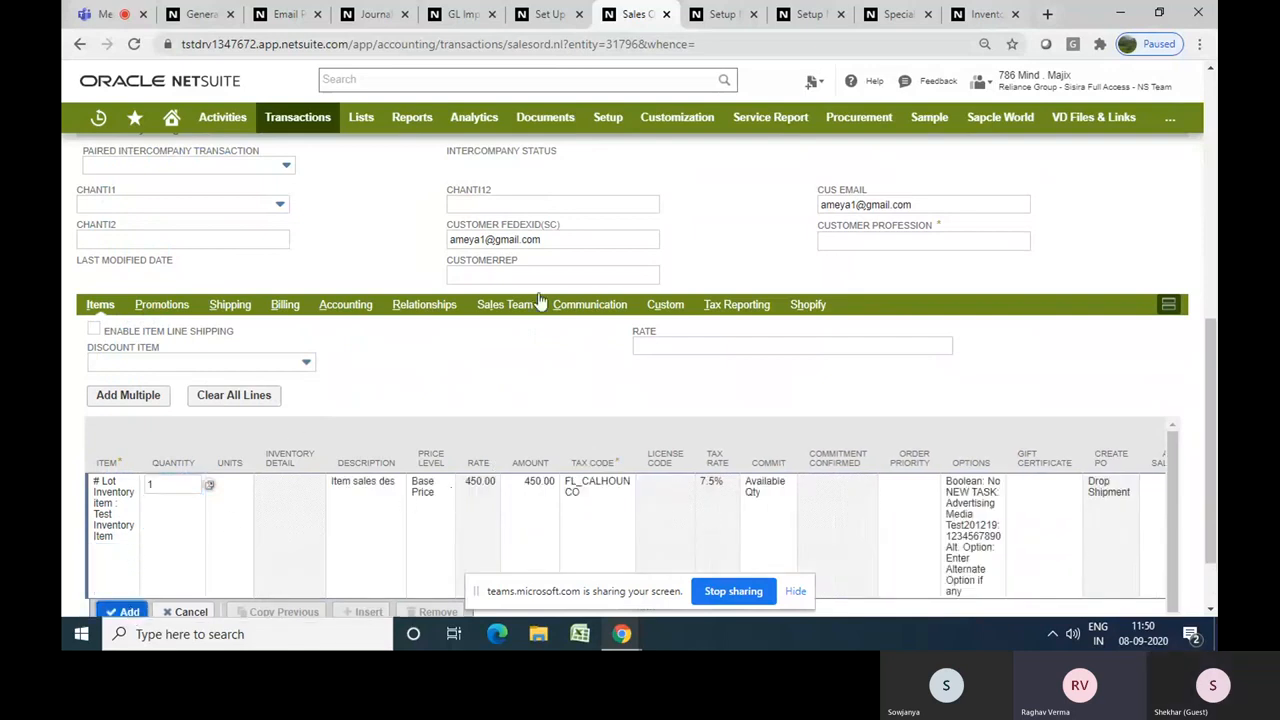
Examine the sales order's Communication message options, switching To Be E-mailed off and back on
left_click(665, 304)
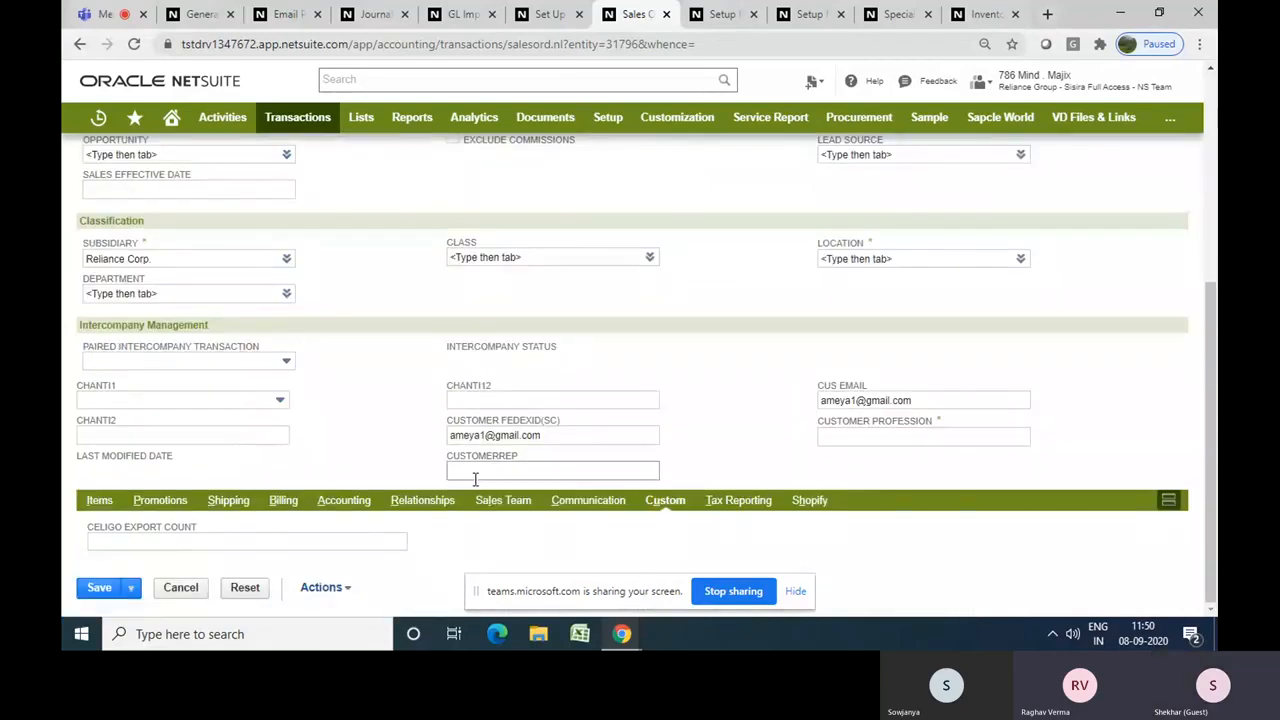
left_click(560, 507)
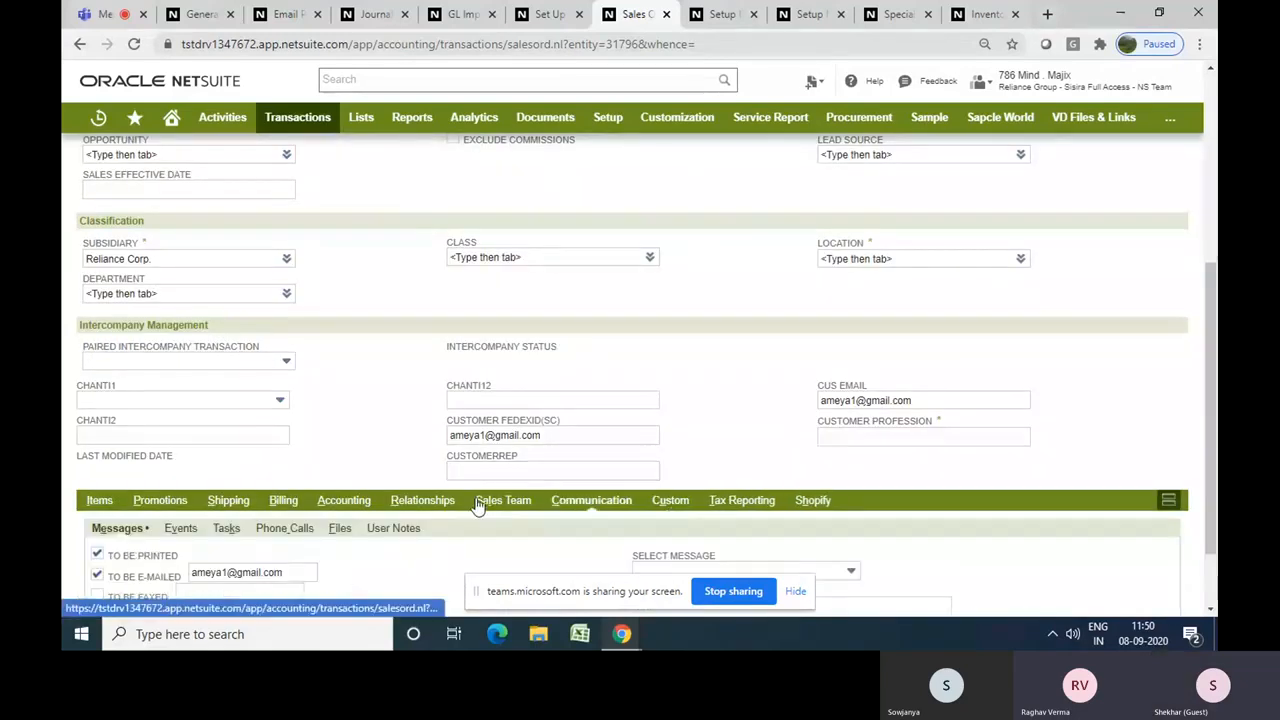
scroll(395, 477, "down", 2)
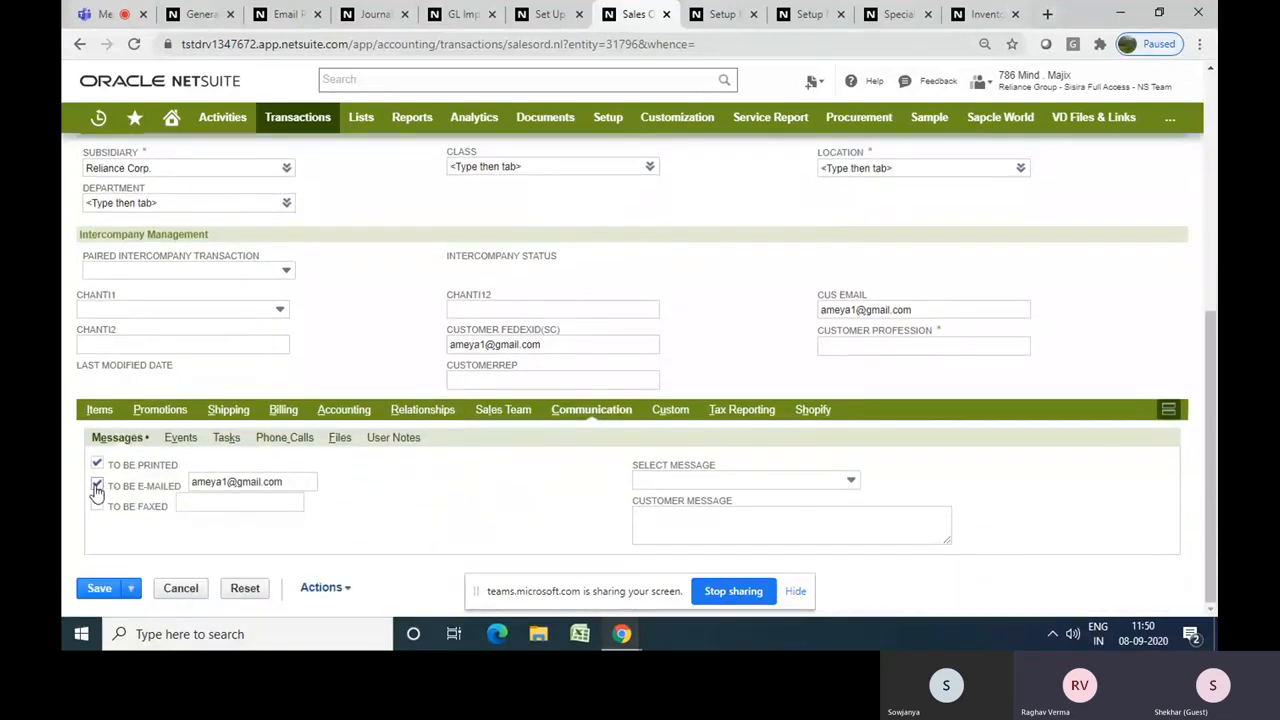
left_click(97, 487)
left_click(97, 487)
scroll(433, 497, "up", 10)
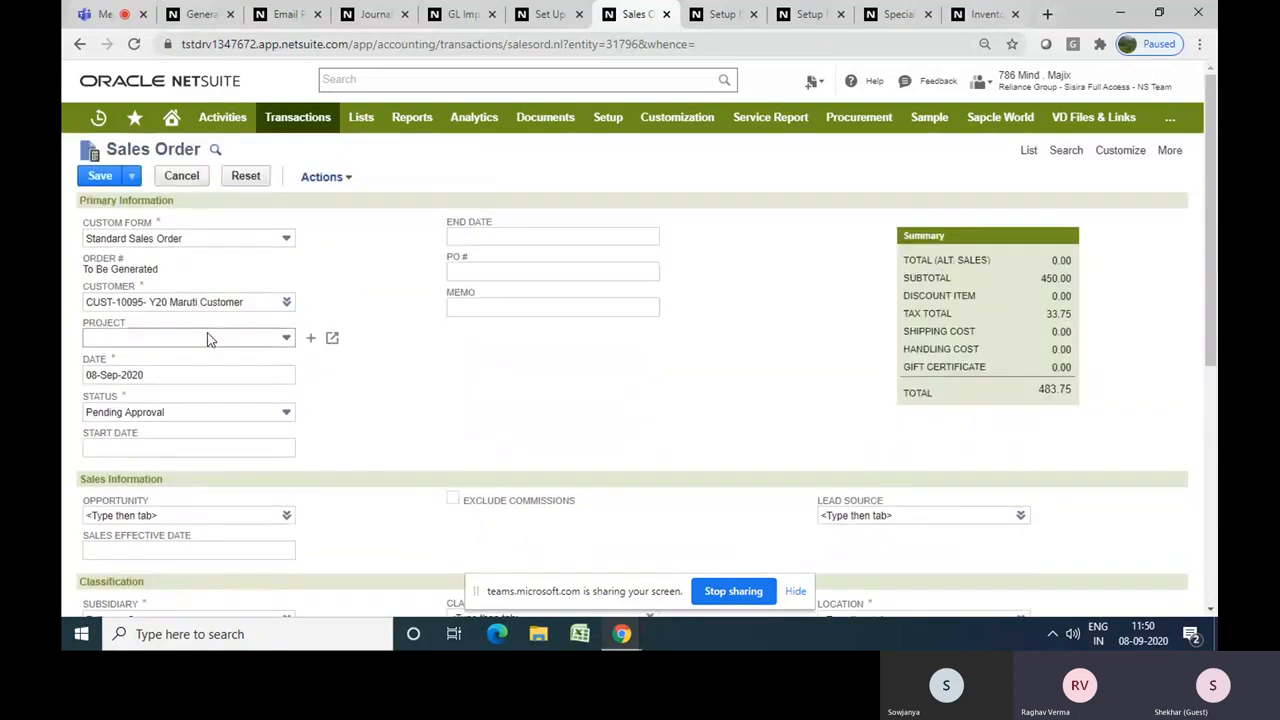
Set the sales order's Location to Houston and Customer Profession to 5, and save the order
left_click(103, 177)
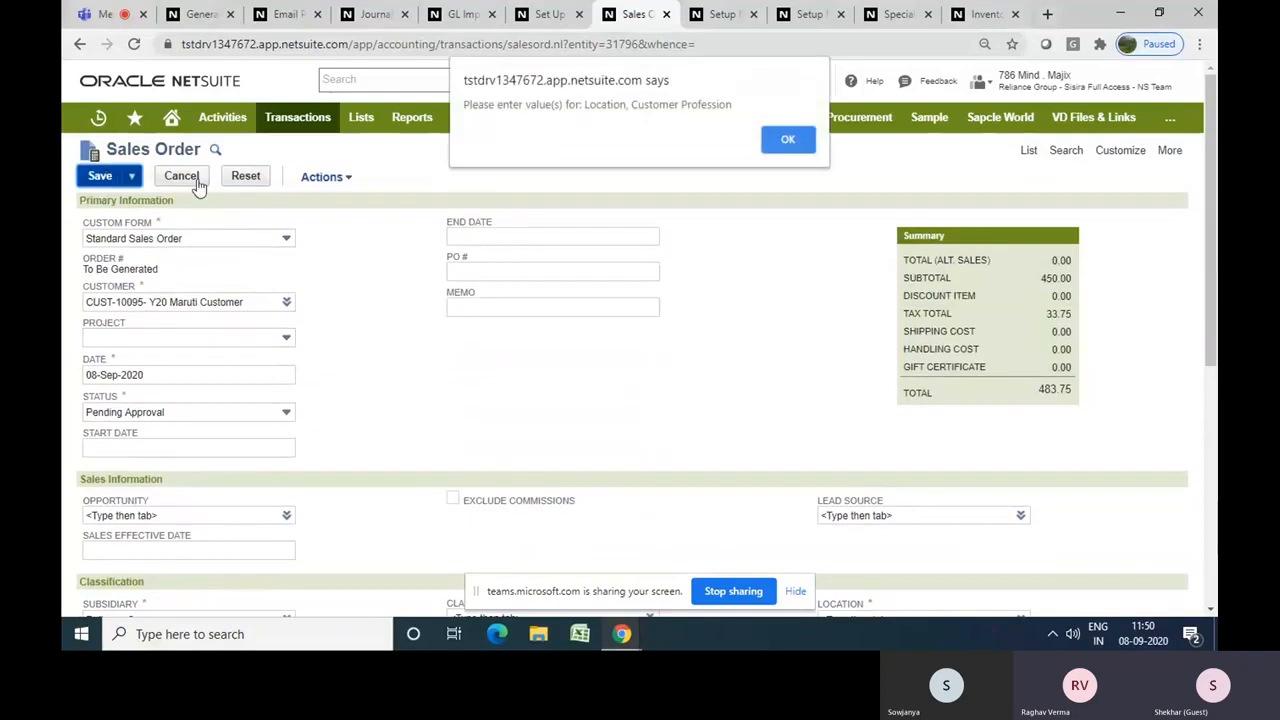
left_click(800, 148)
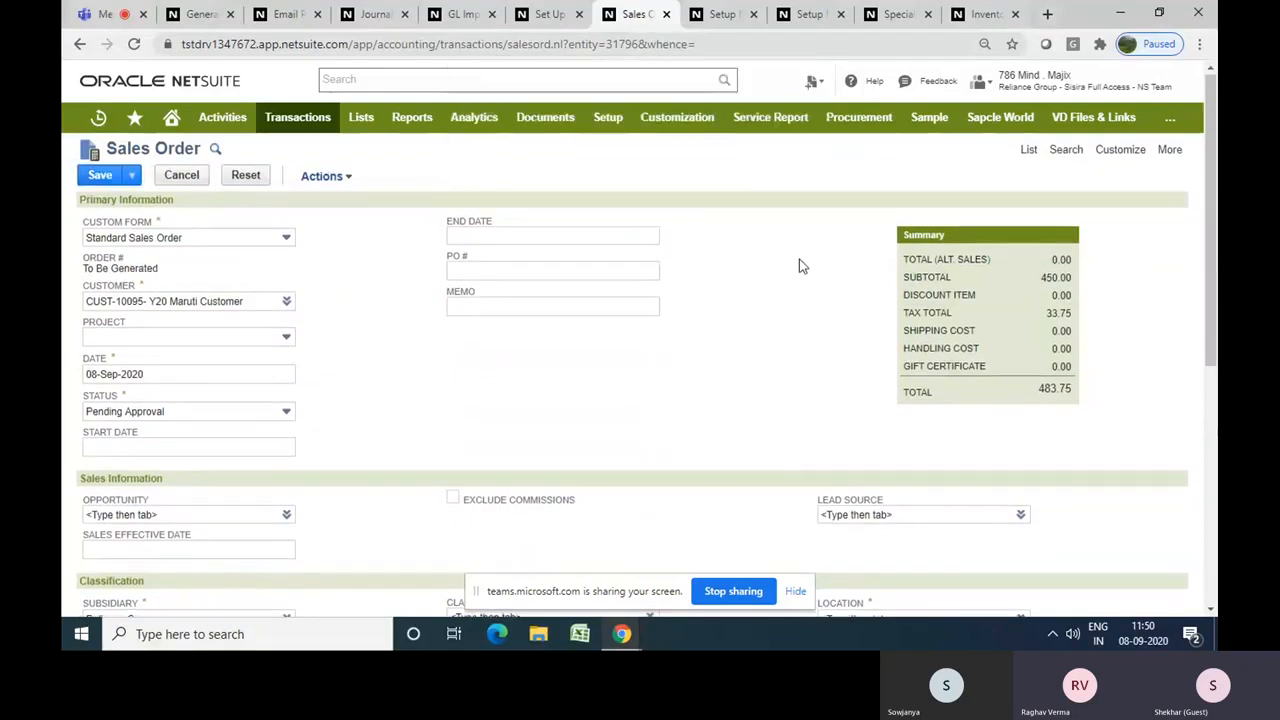
scroll(799, 259, "down", 4)
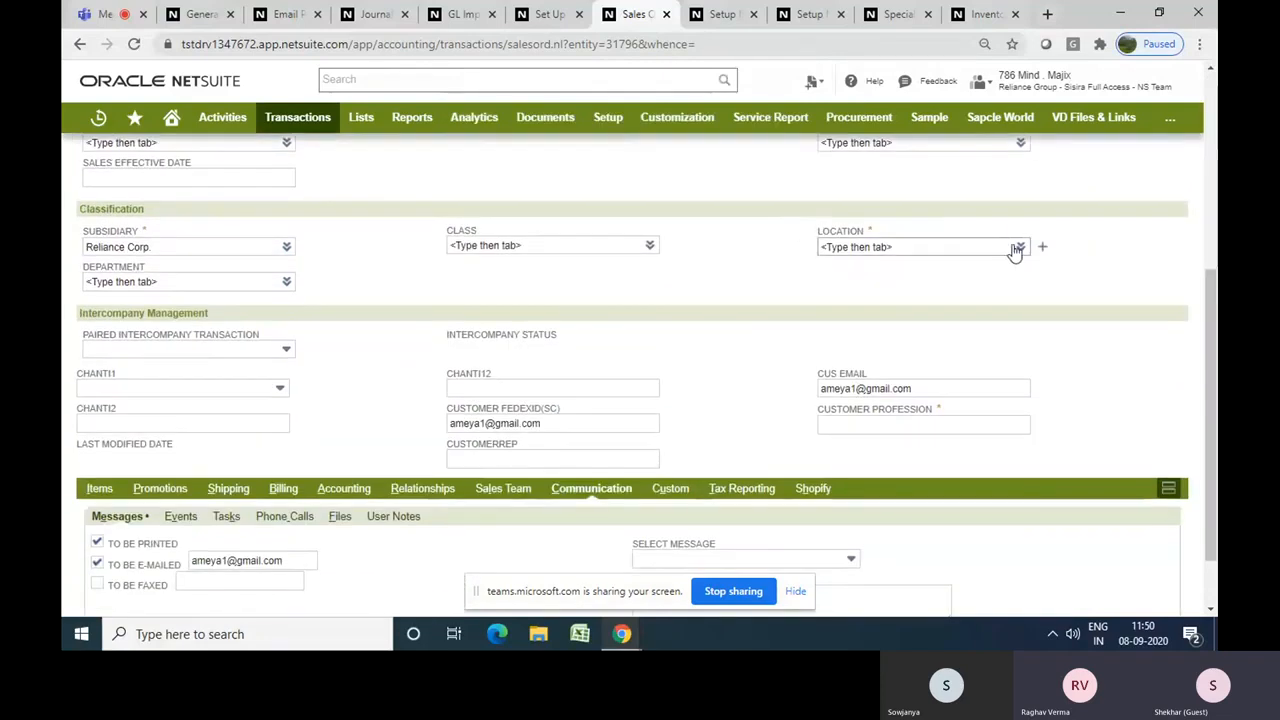
left_click(1011, 266)
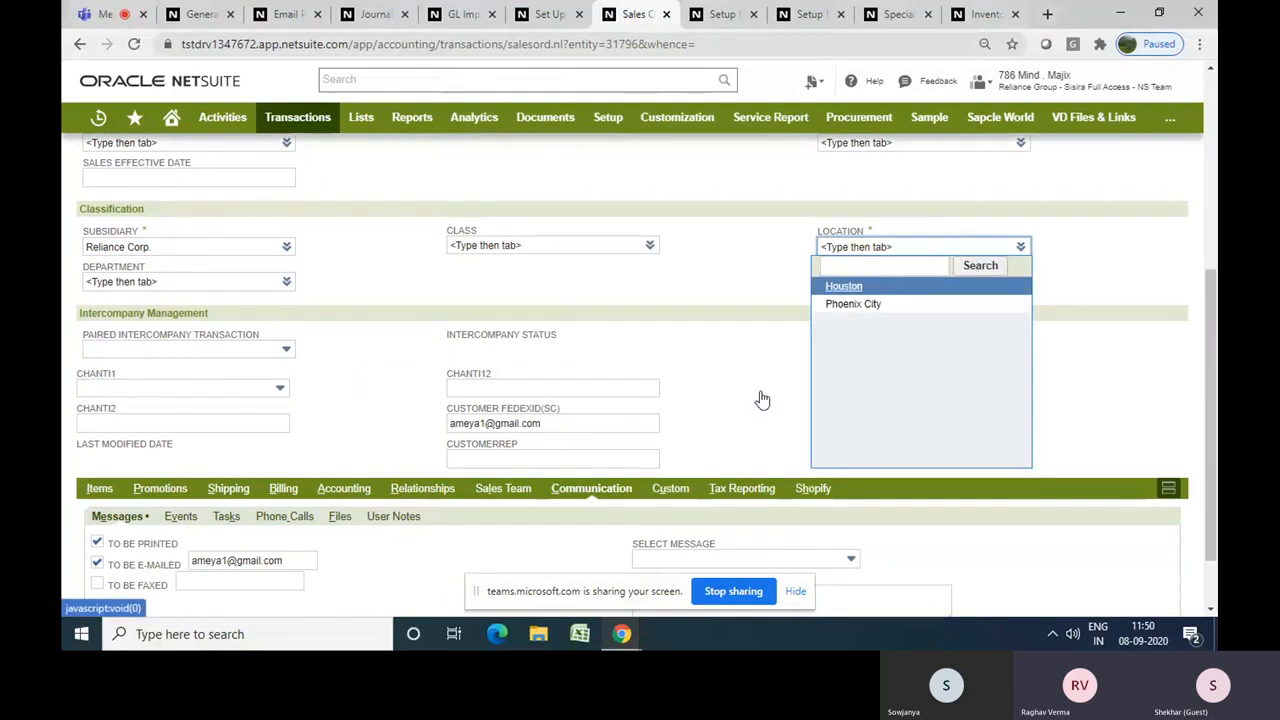
left_click(885, 420)
type("5")
left_click(743, 449)
scroll(743, 449, "up", 5)
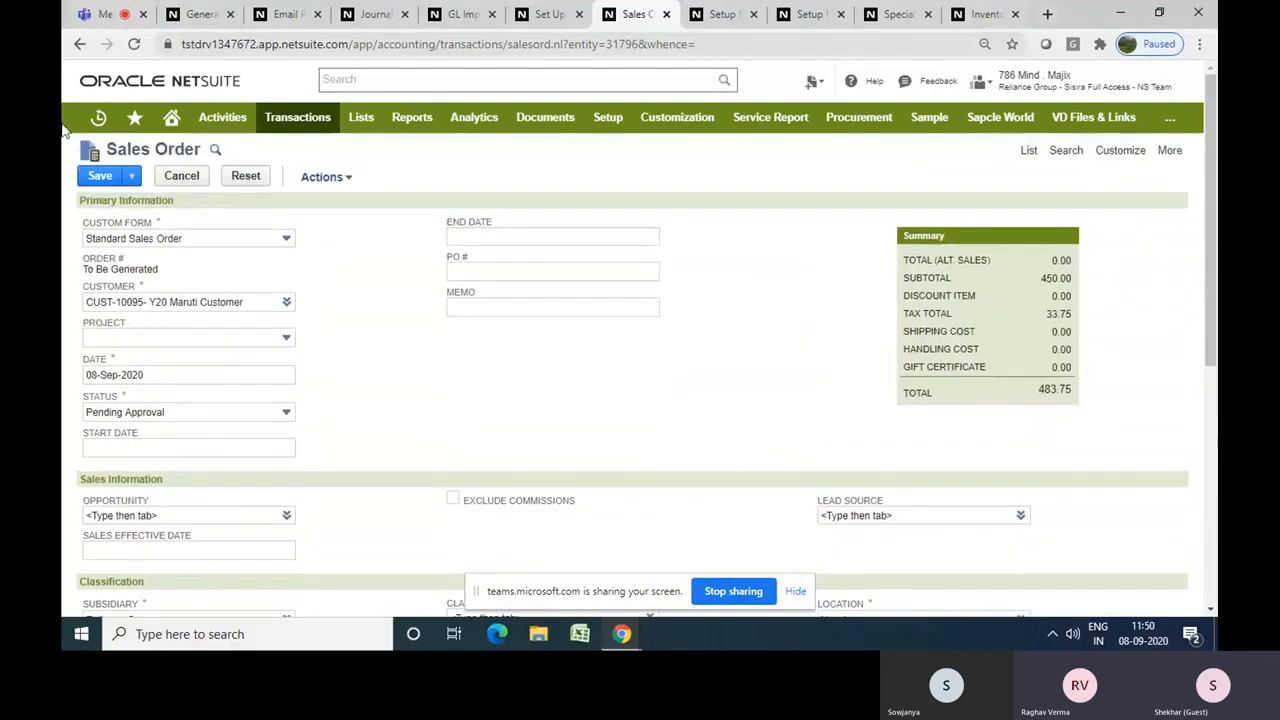
left_click(101, 177)
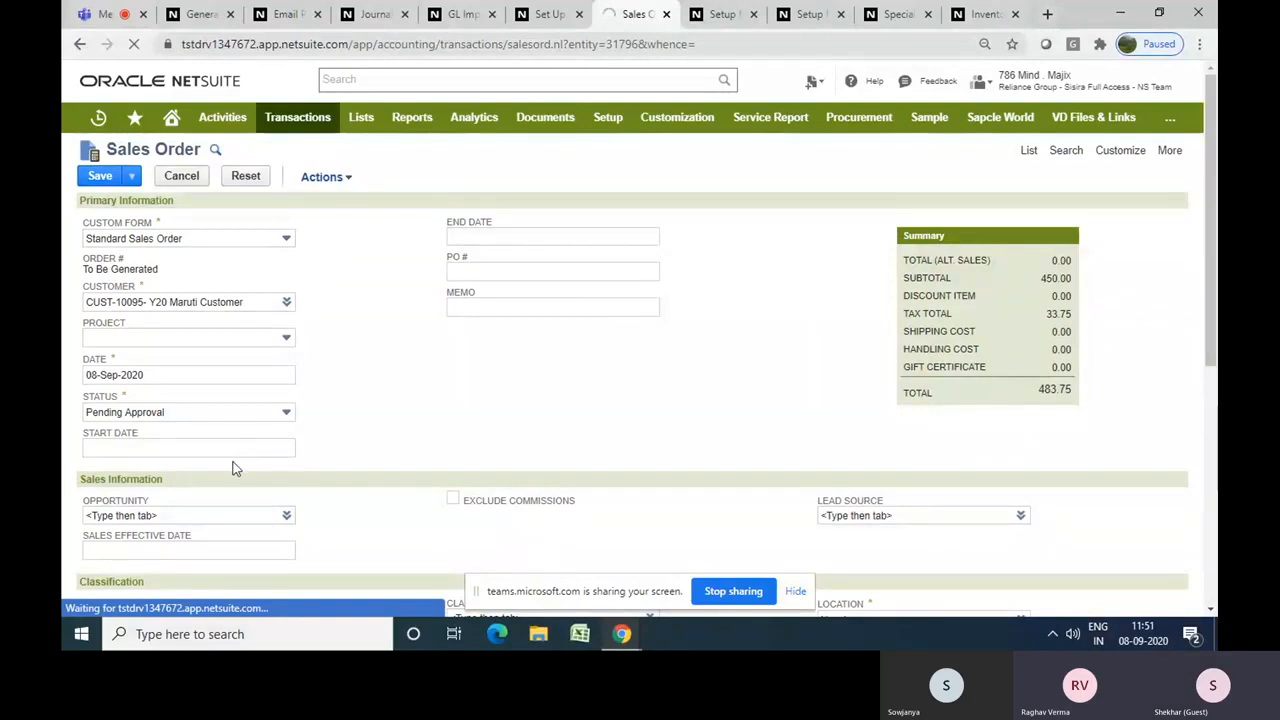
Try to change the sales order's status to Pending Fulfillment while it is being saved
left_click(285, 413)
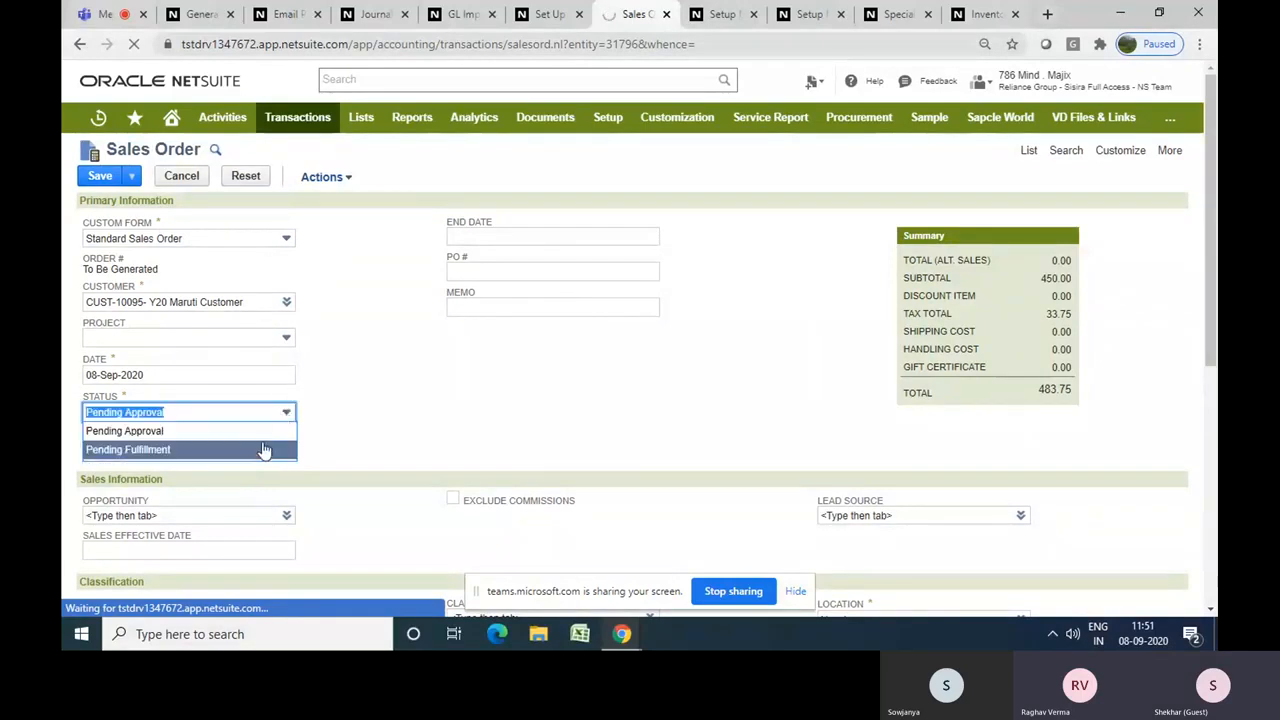
left_click(263, 451)
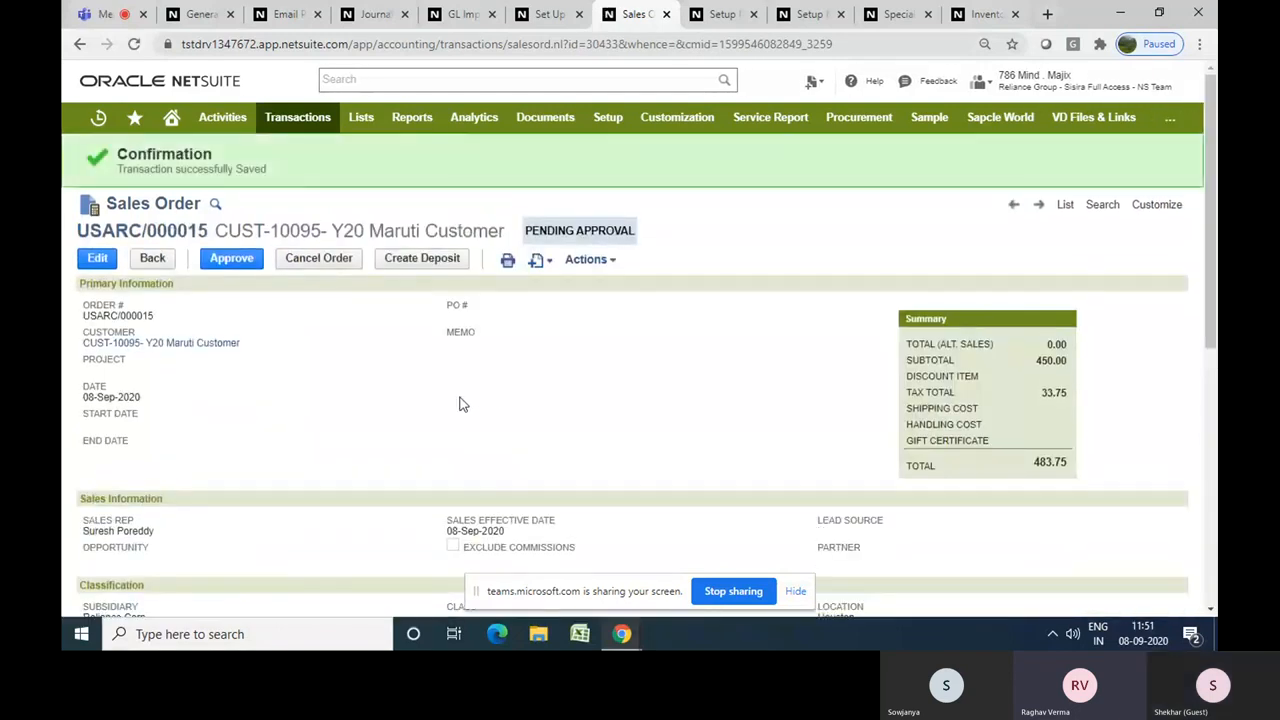
Check the saved sales order's Communication messages for the email sent to the customer
scroll(462, 404, "down", 5)
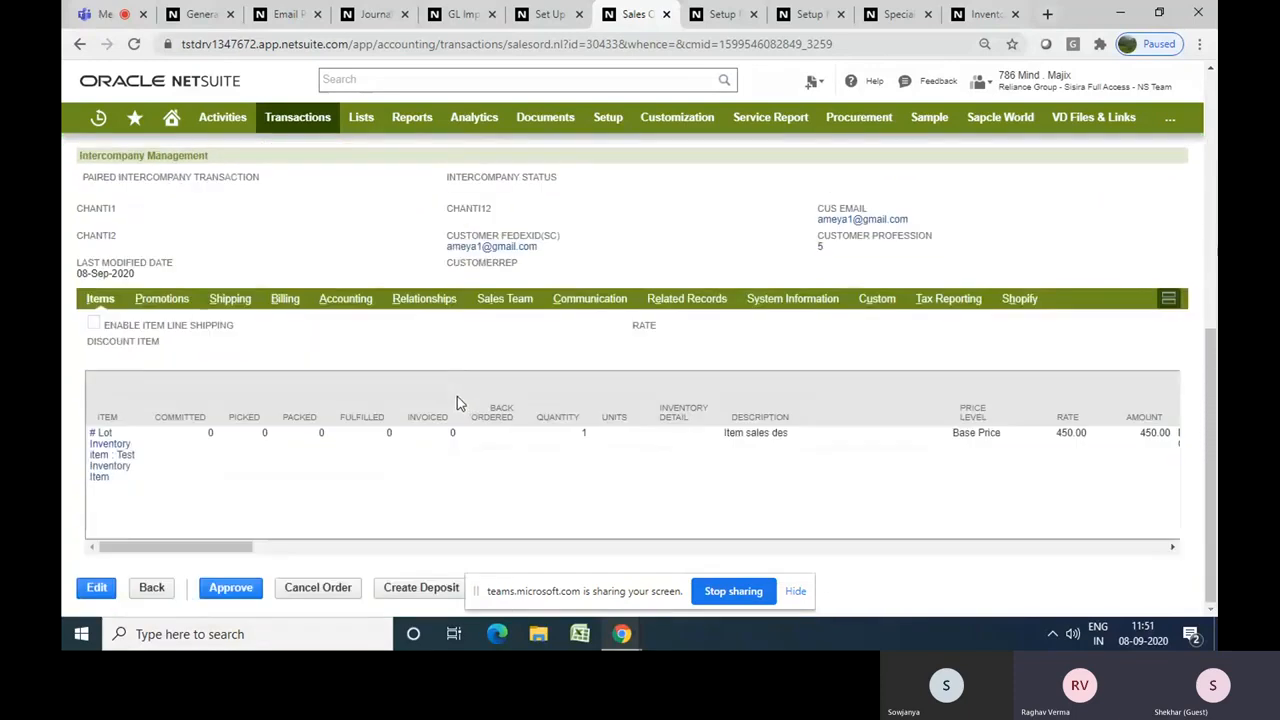
left_click(597, 301)
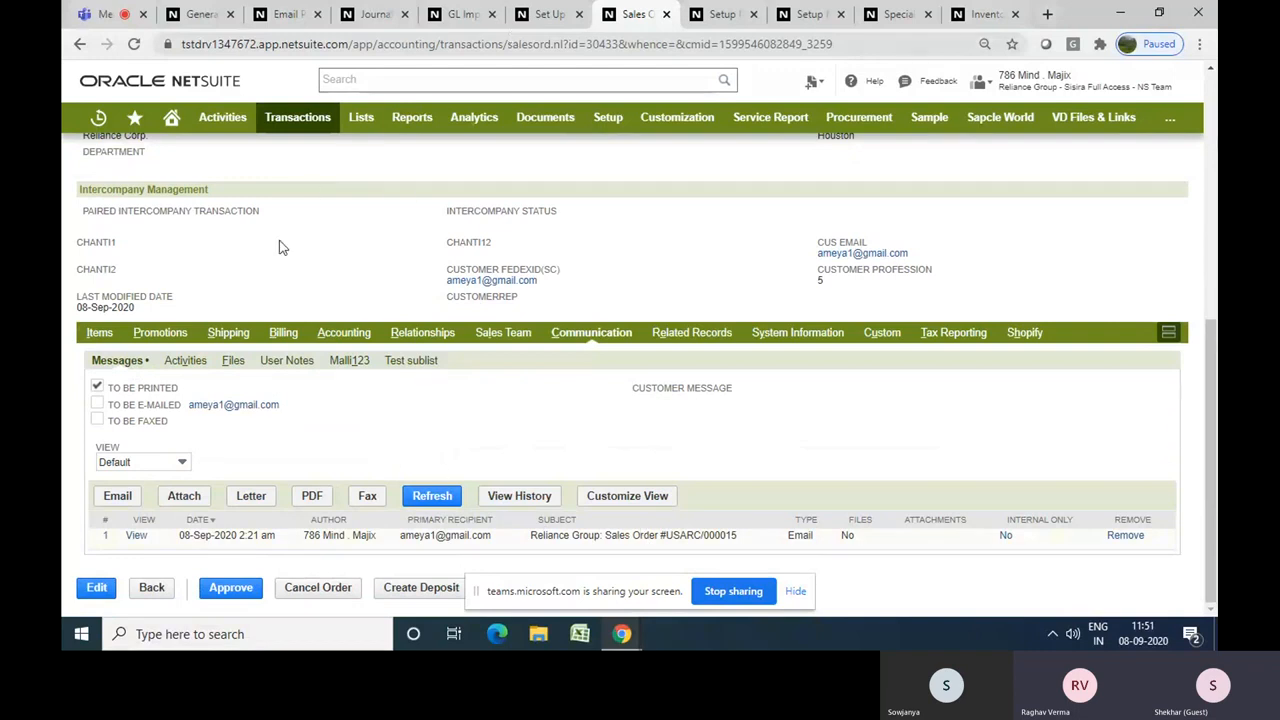
scroll(281, 246, "up", 10)
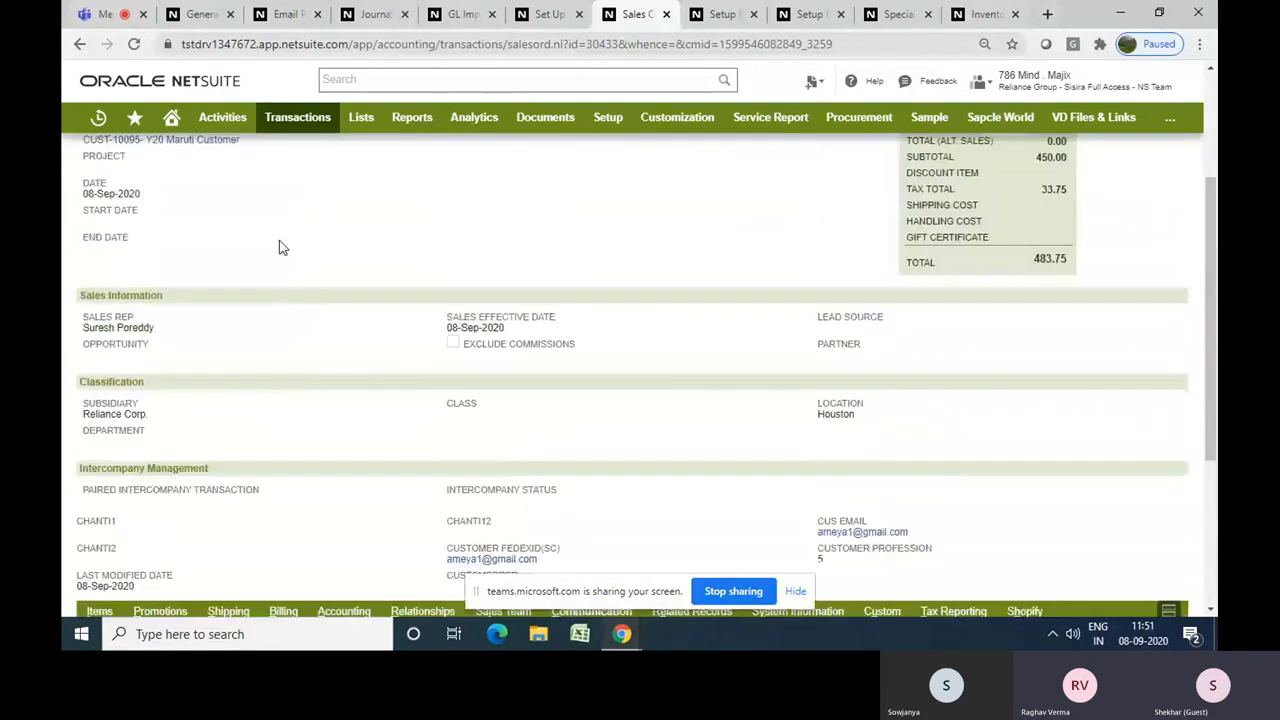
Open the order's customer record and examine the emailed sales order among its Communication messages
left_click(118, 346)
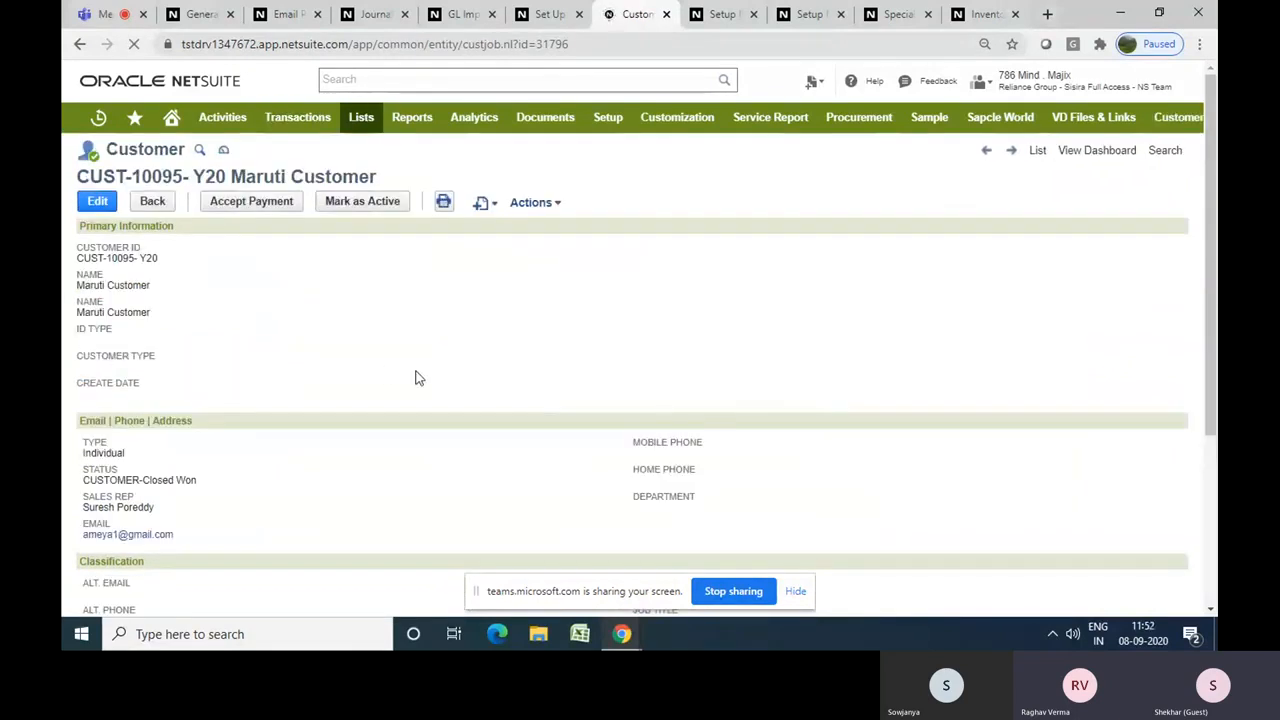
scroll(419, 378, "down", 3)
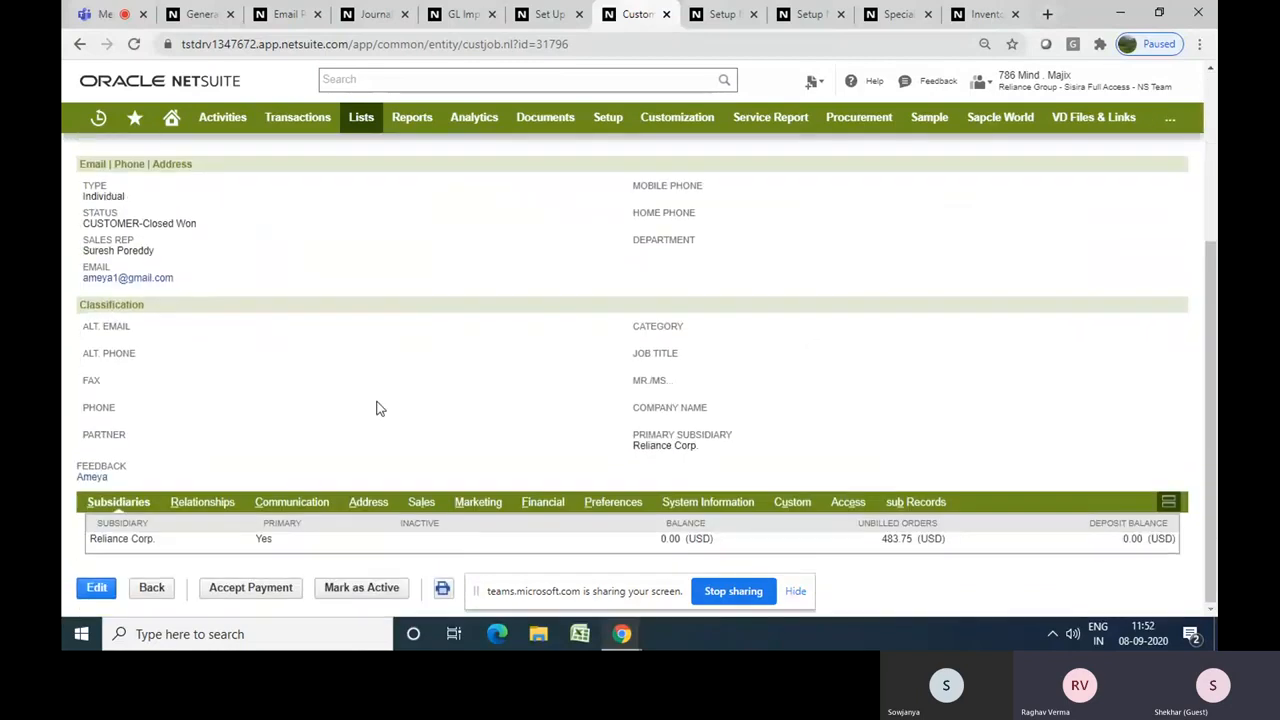
left_click(307, 503)
scroll(389, 449, "down", 2)
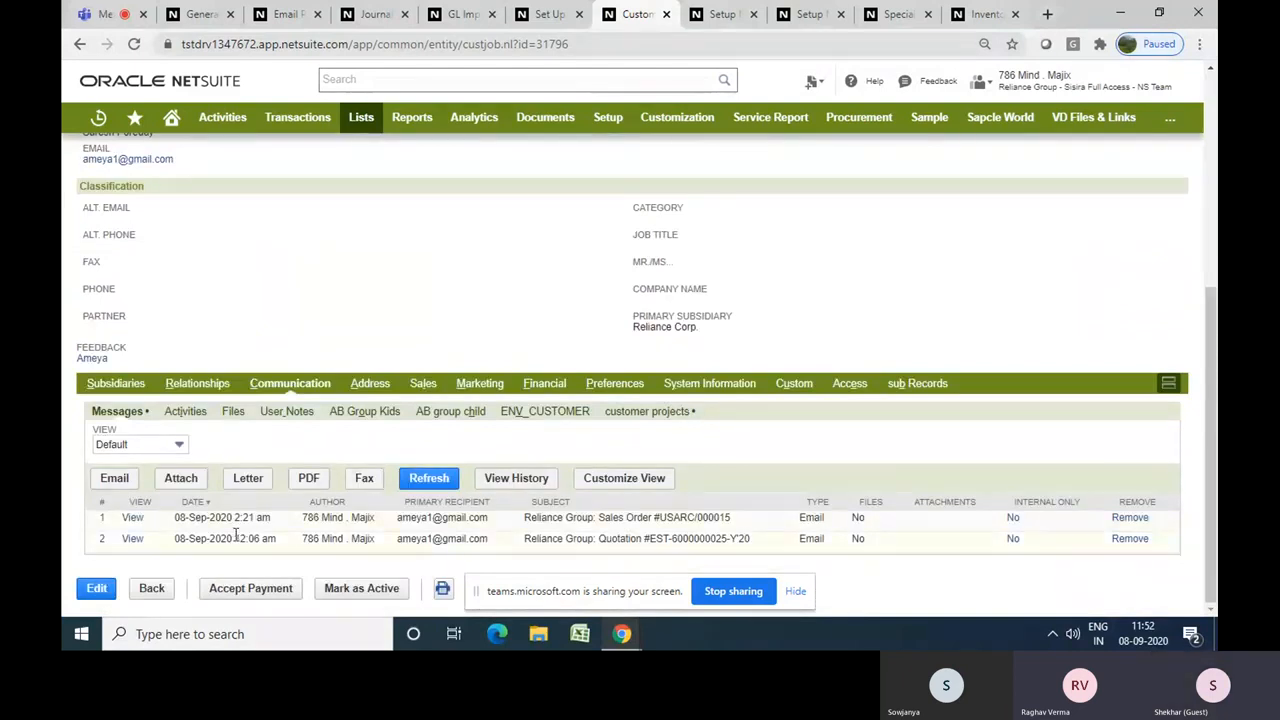
left_click_drag(281, 538, 175, 542)
left_click_drag(272, 517, 188, 522)
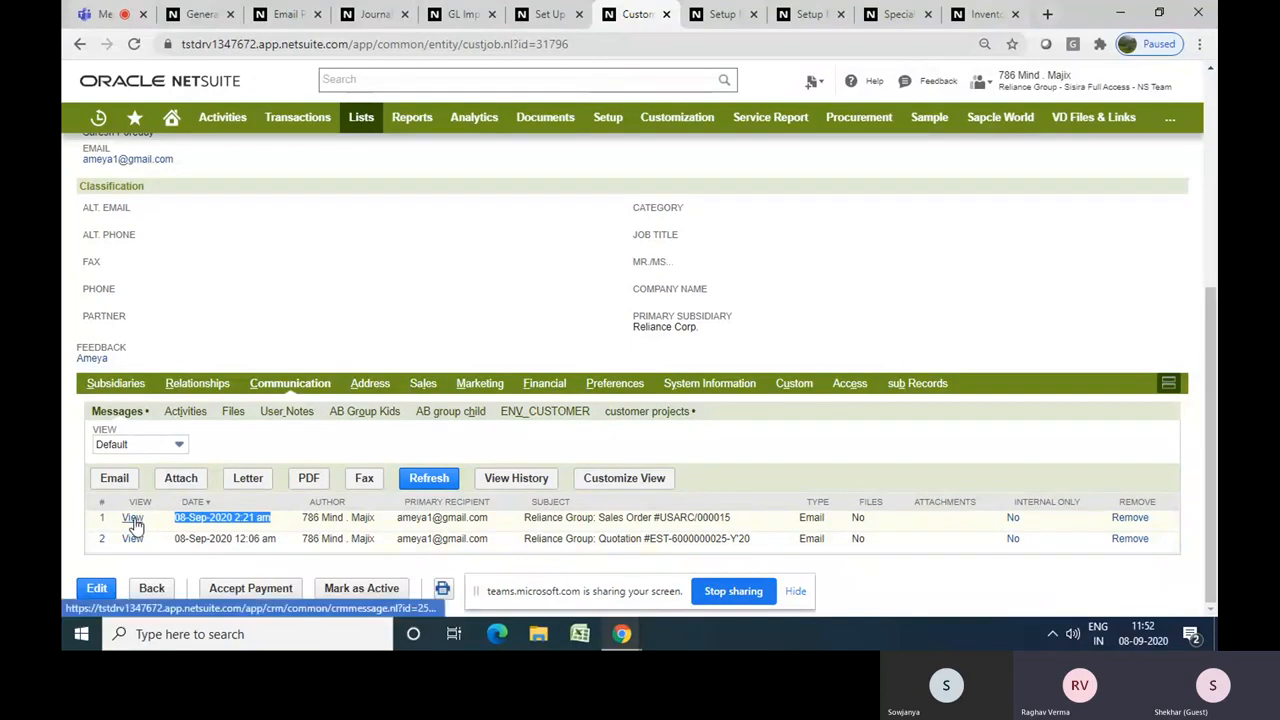
left_click(133, 518)
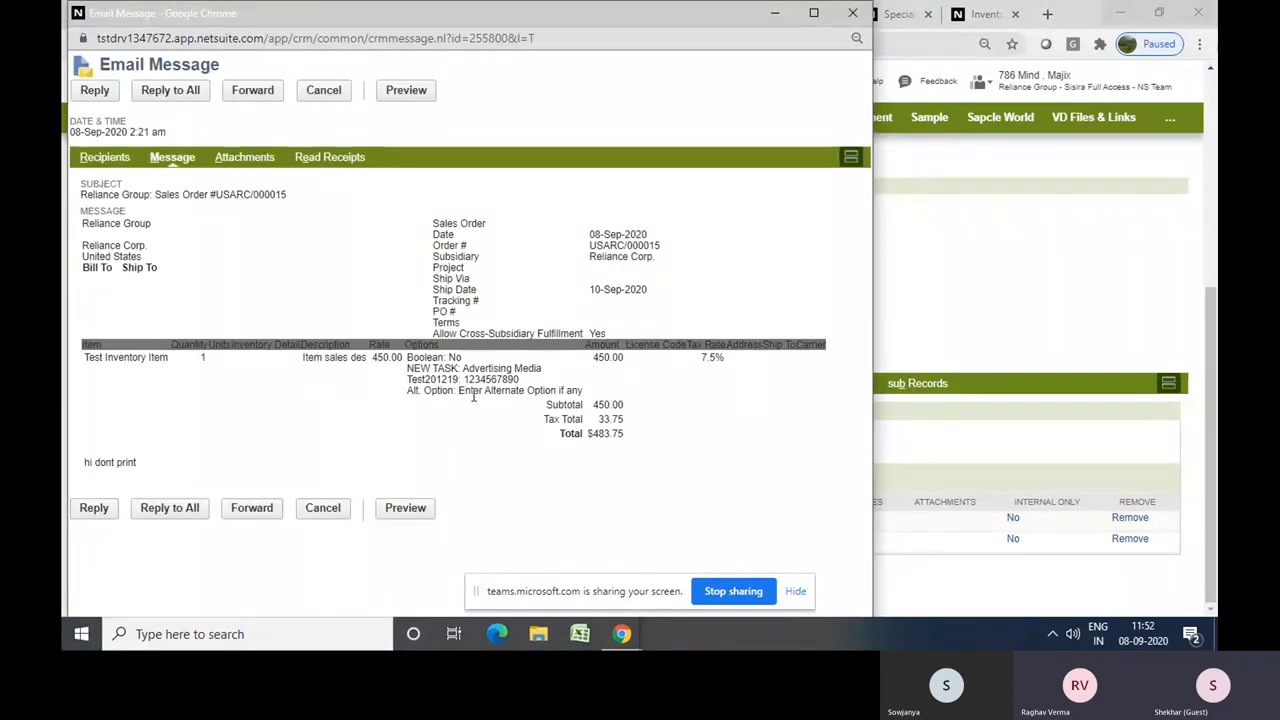
left_click_drag(655, 440, 306, 356)
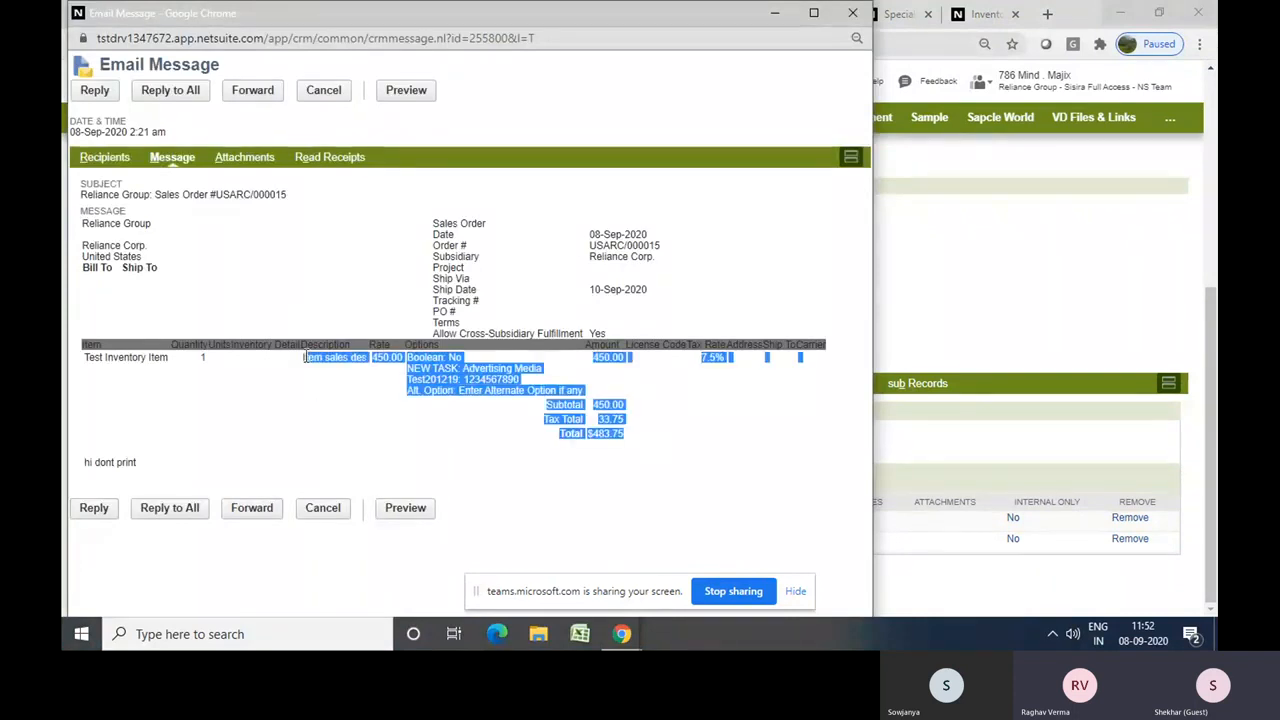
left_click(855, 14)
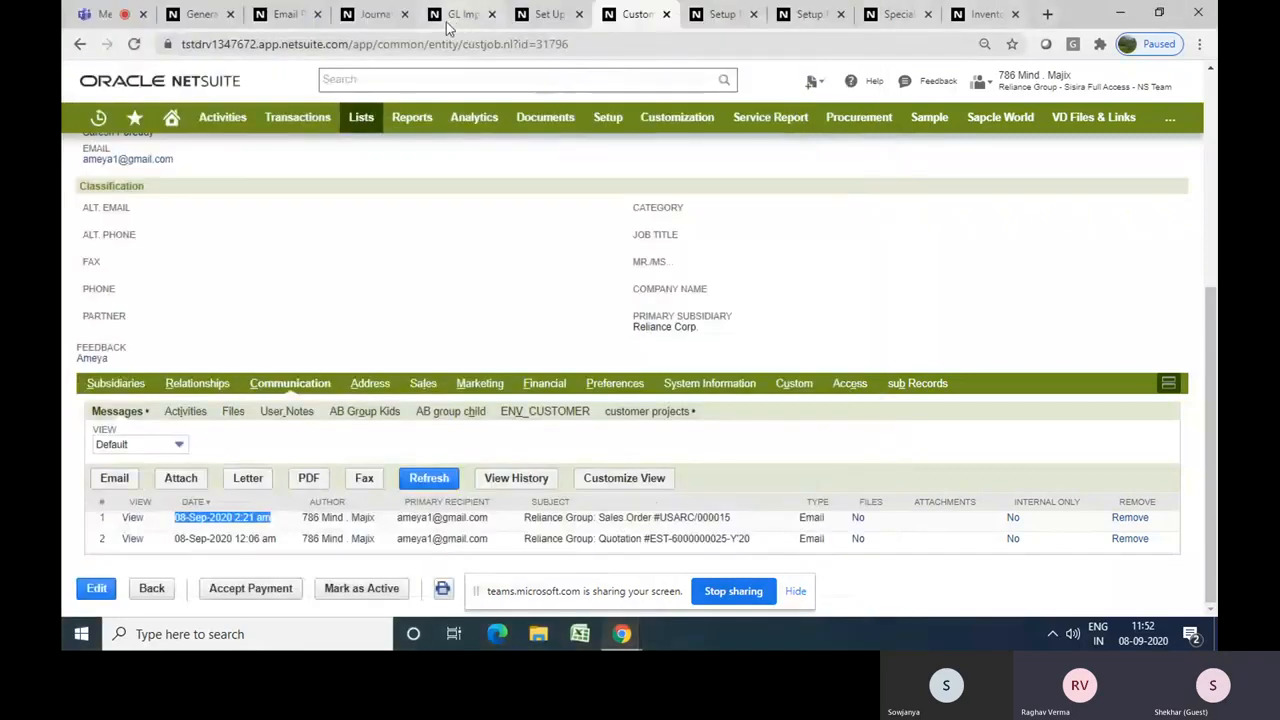
Review the Email Preferences transaction settings and recheck the sales order email on the customer record
left_click(266, 18)
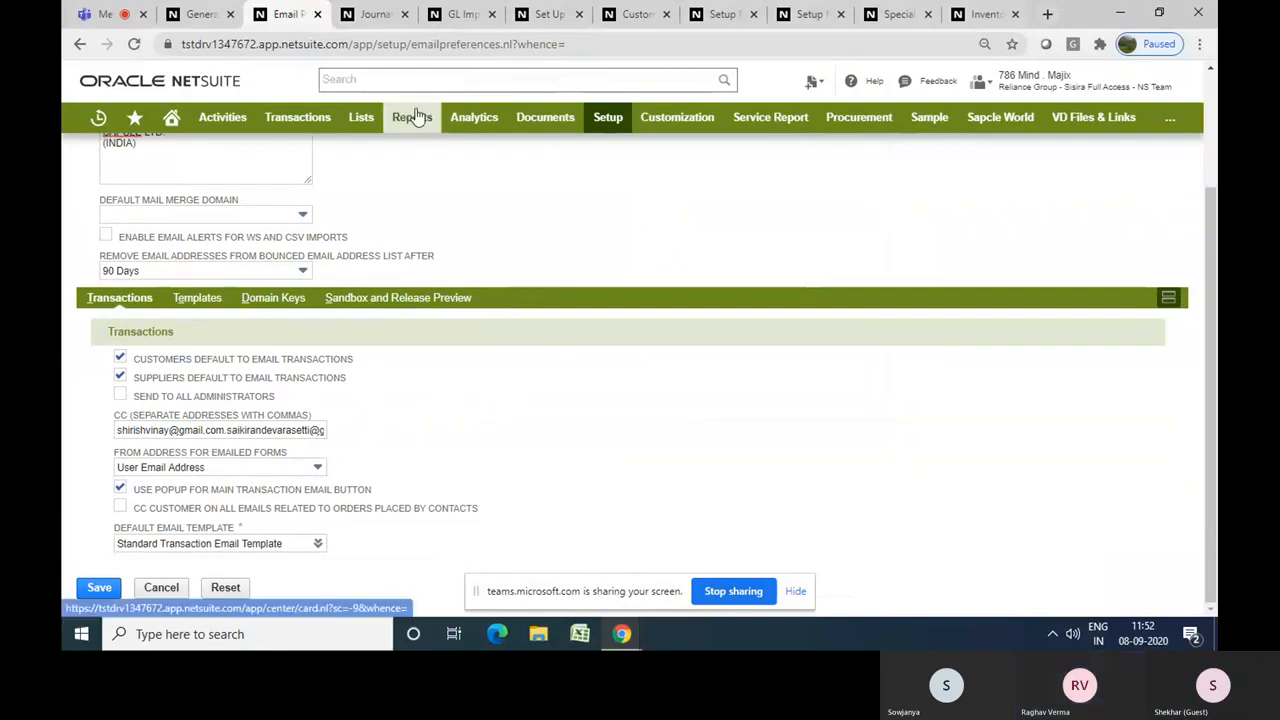
left_click(552, 15)
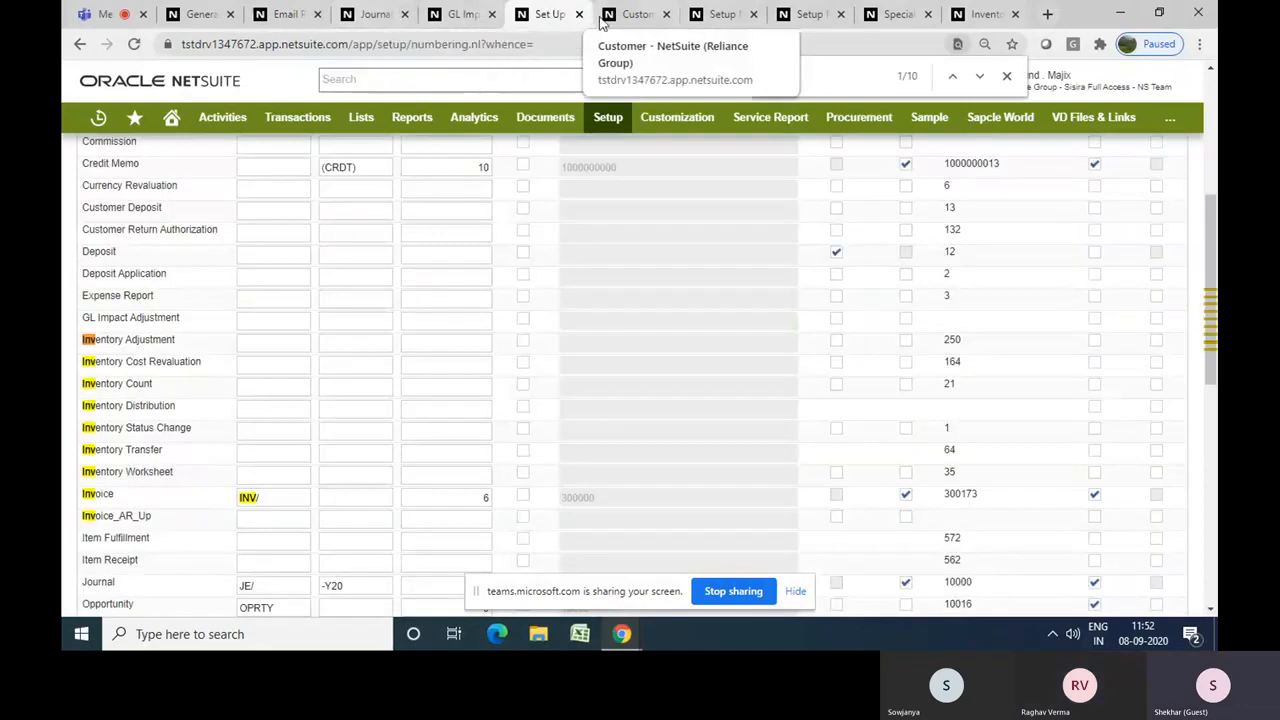
left_click(603, 18)
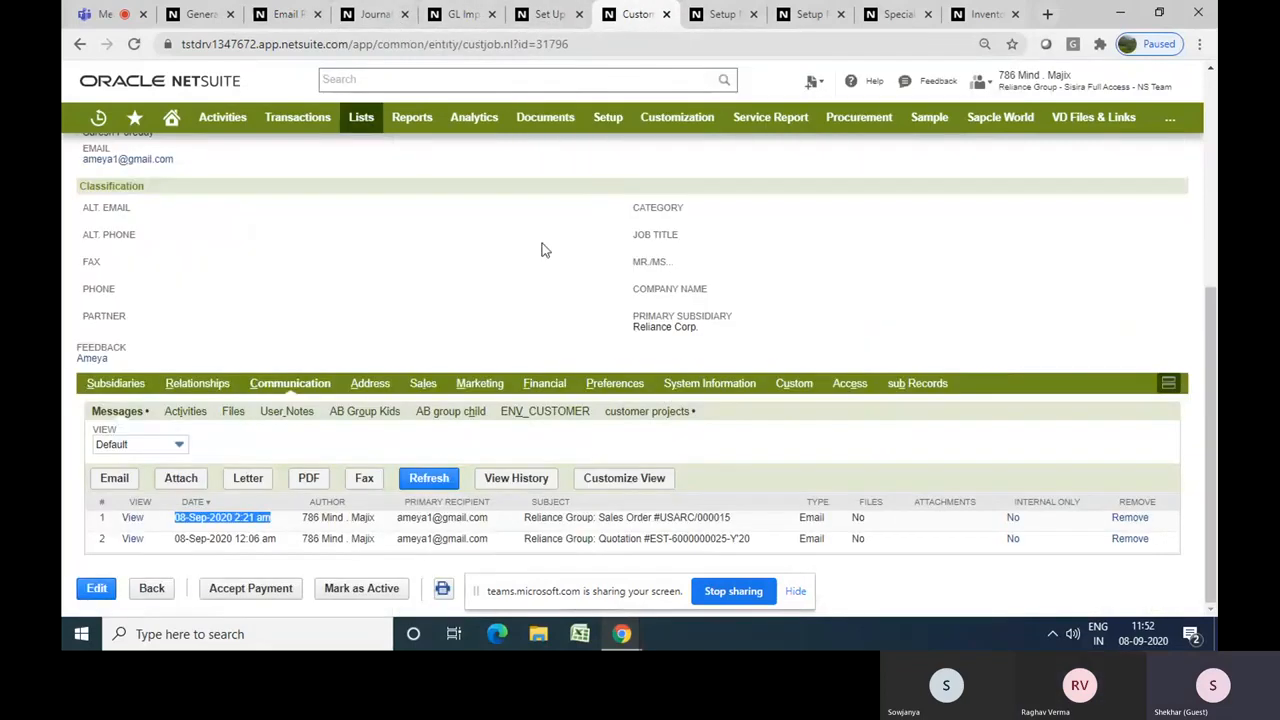
left_click(132, 517)
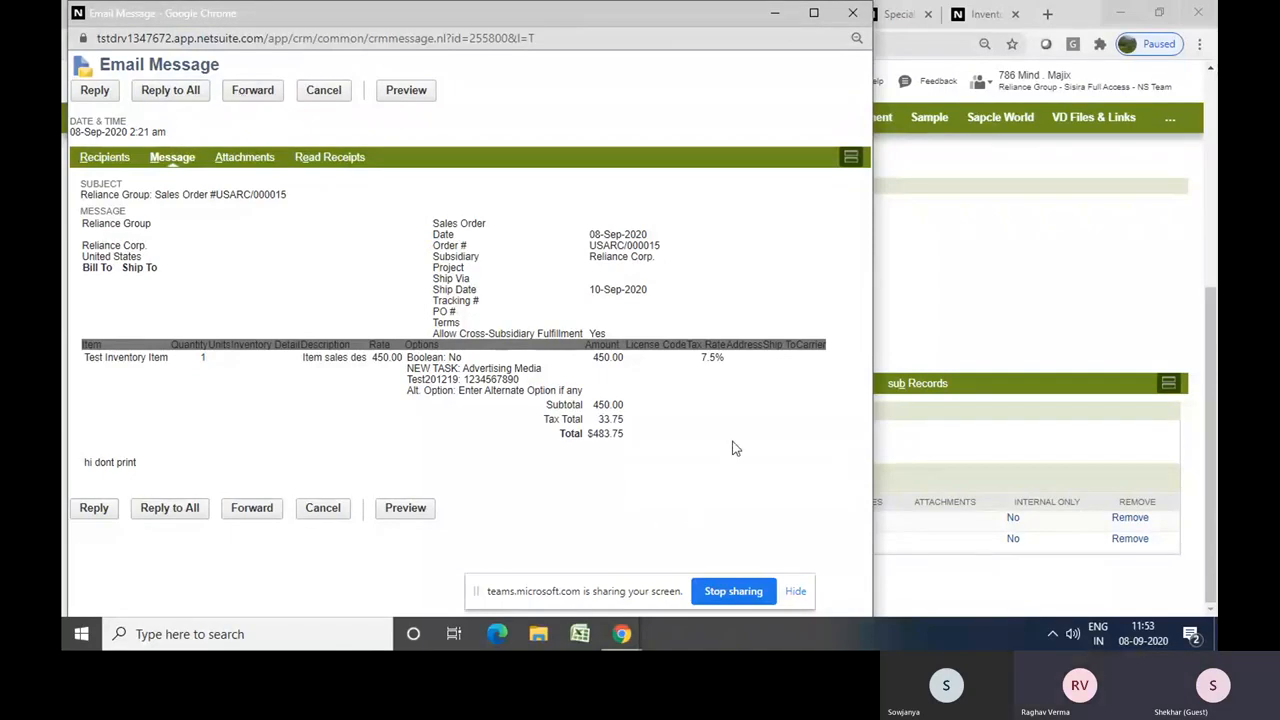
left_click(852, 13)
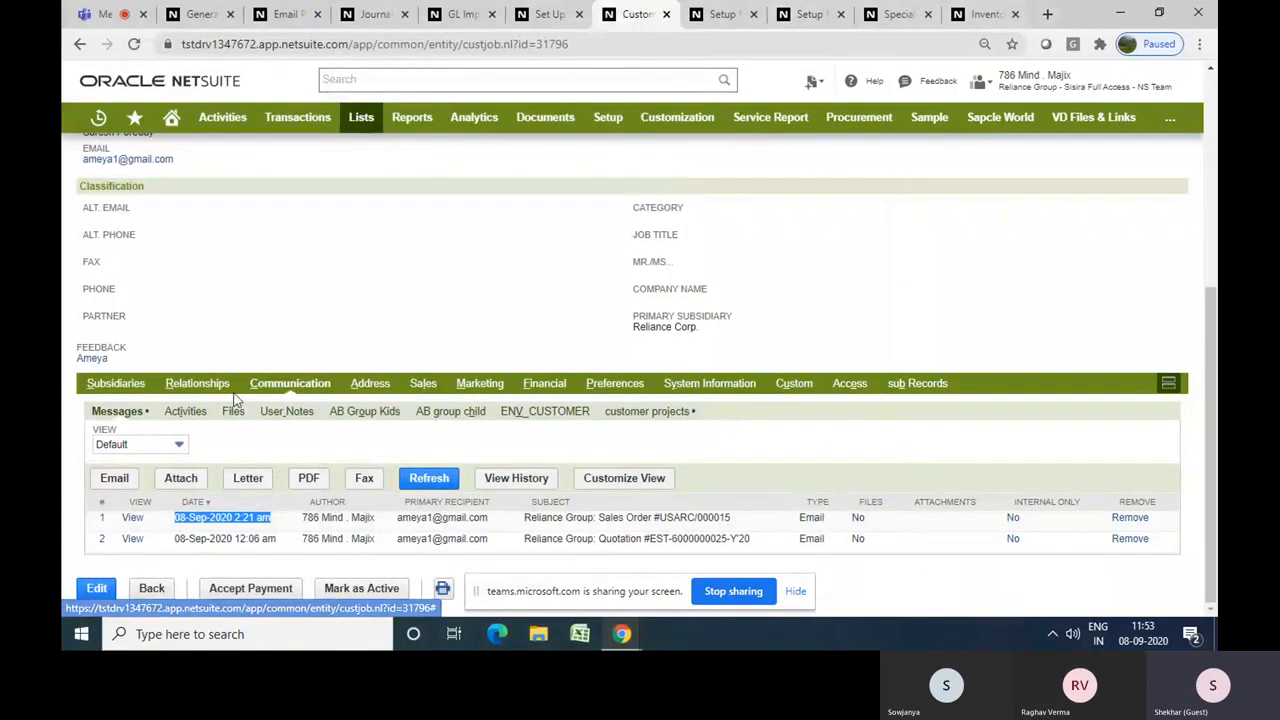
Open the sales order from the customer's sales transactions and view its Communication messages
left_click(420, 388)
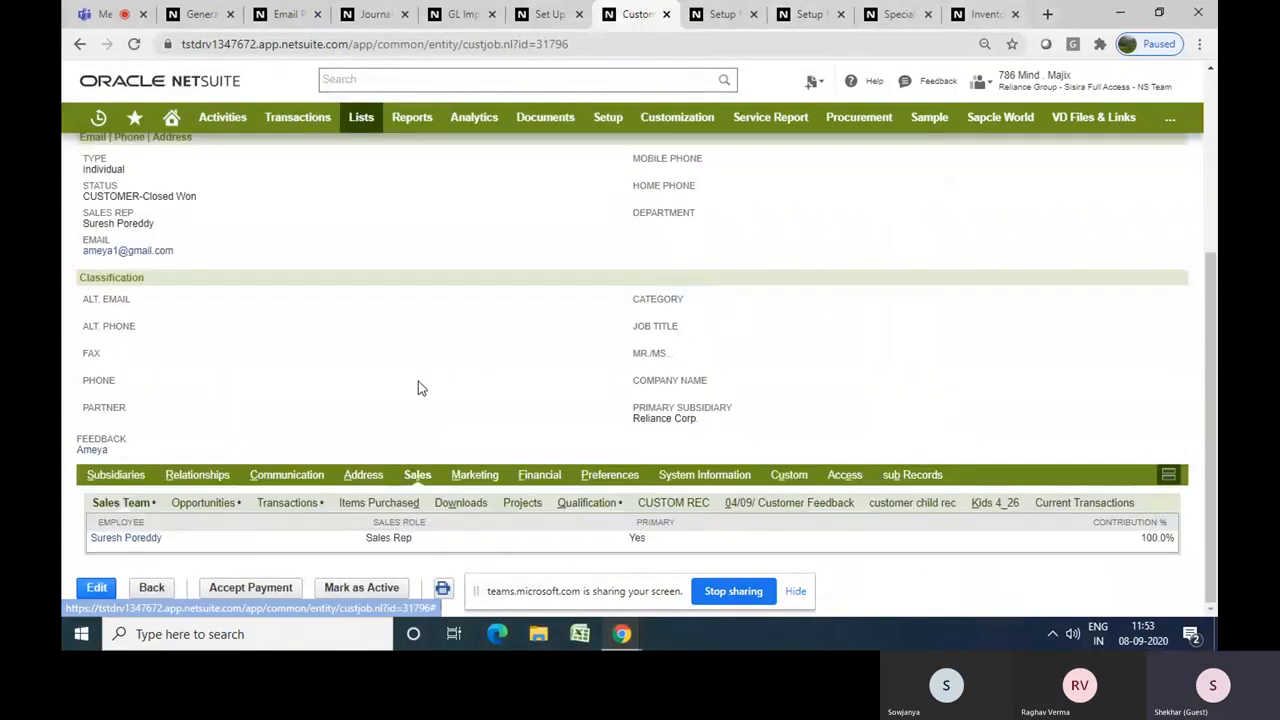
left_click(277, 508)
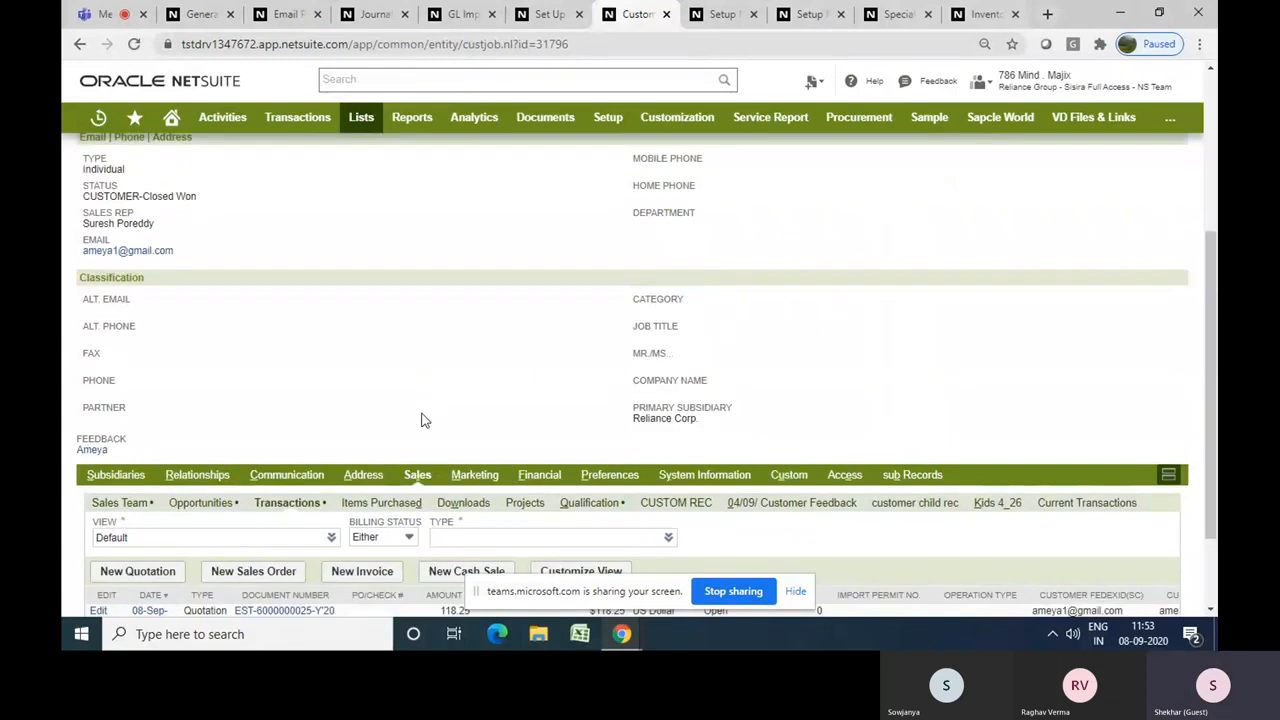
scroll(421, 420, "down", 3)
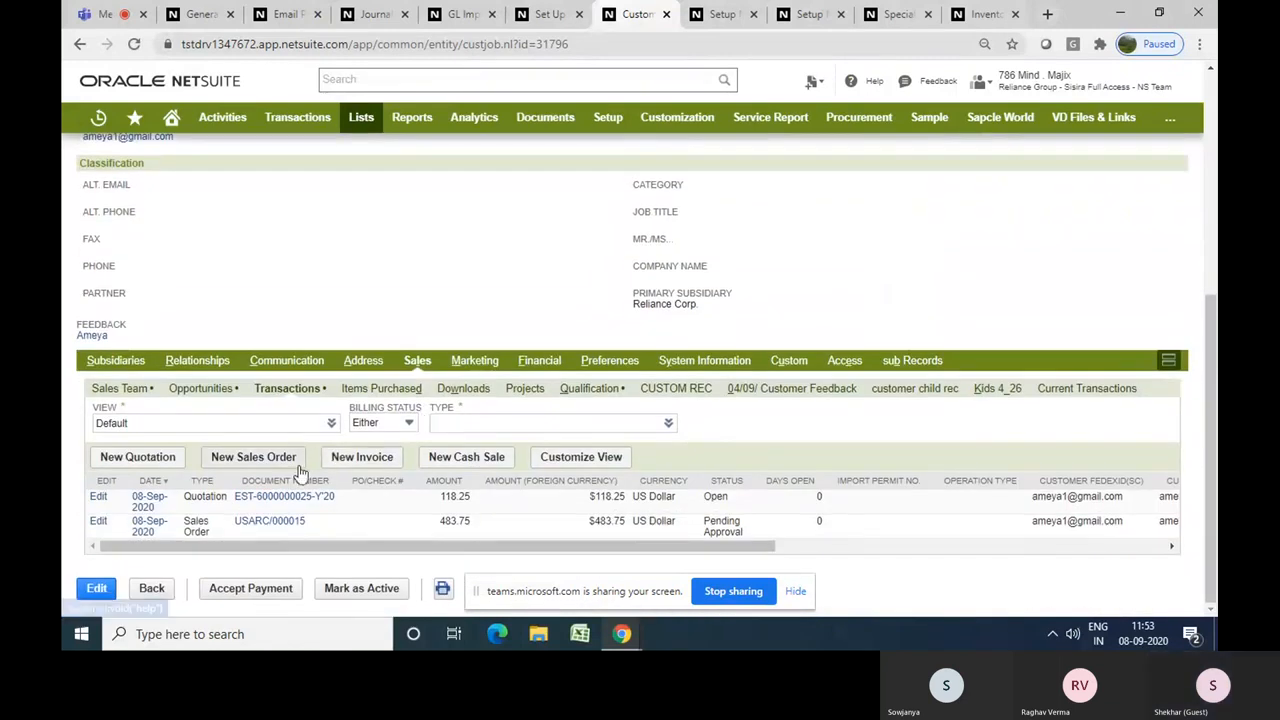
left_click(252, 530)
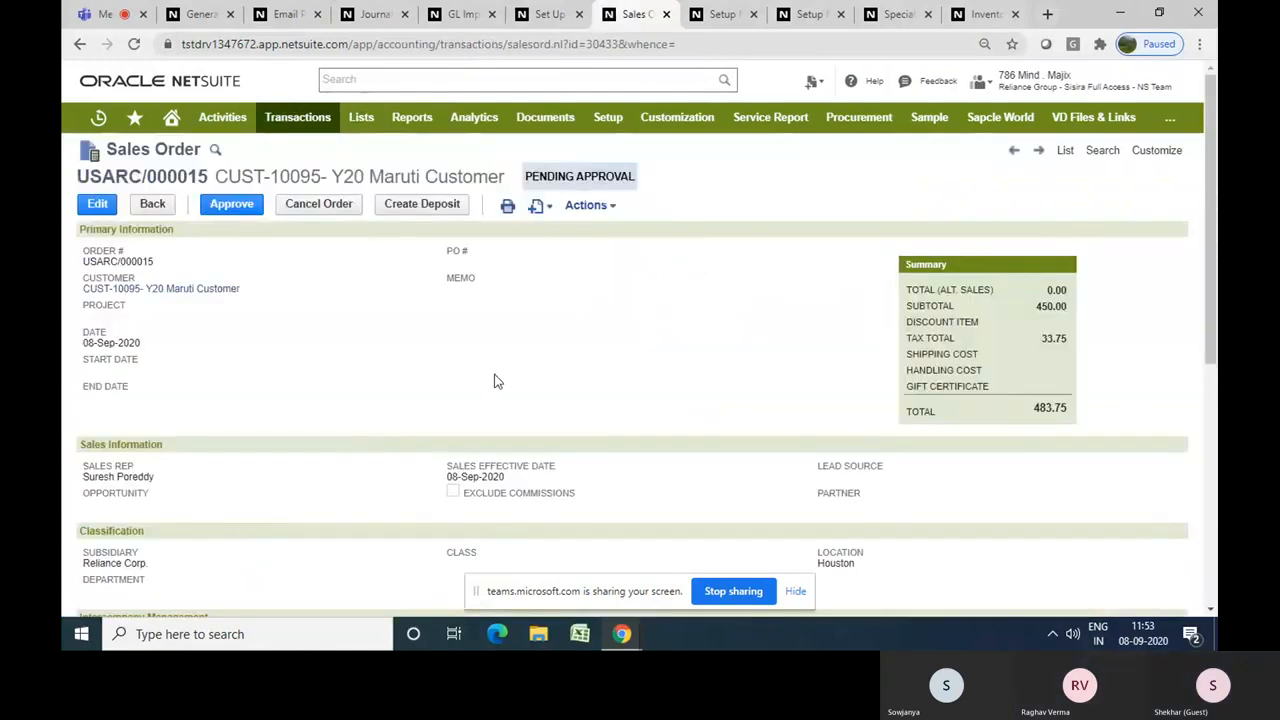
scroll(497, 381, "down", 5)
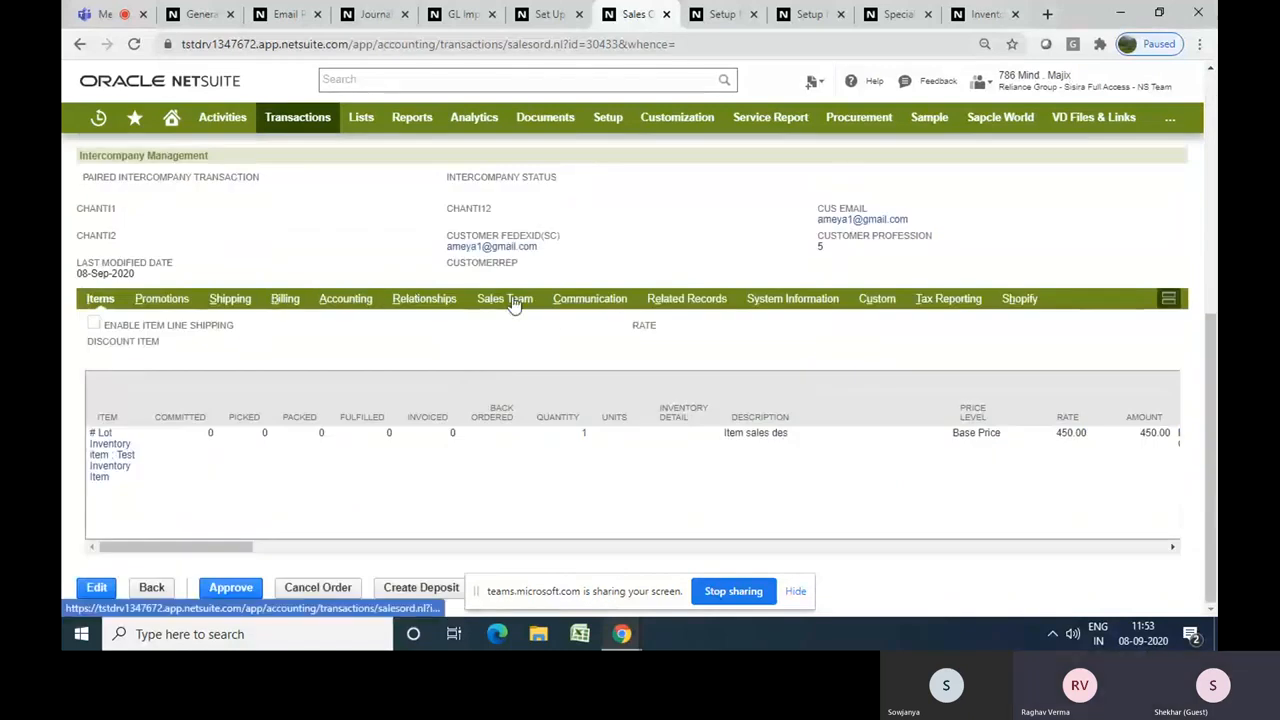
left_click(566, 298)
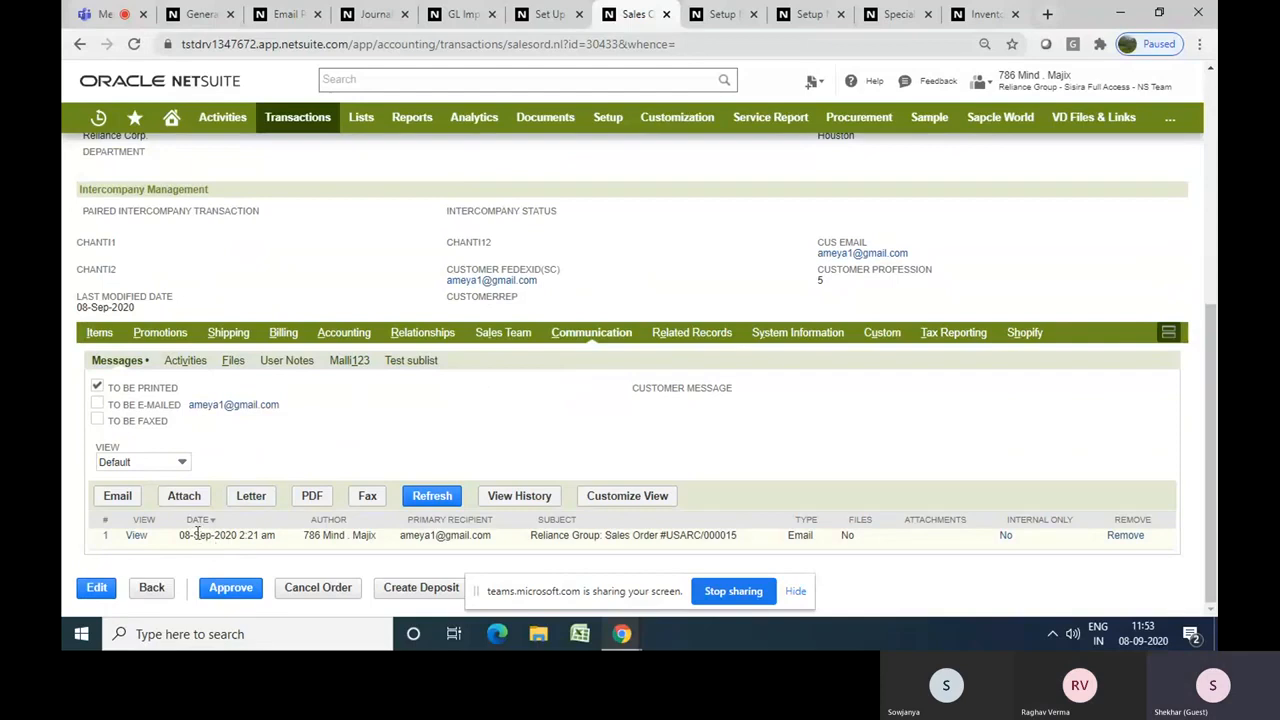
Examine the recipient and attachment options of a new email message for the sales order, and discard the draft
left_click(118, 498)
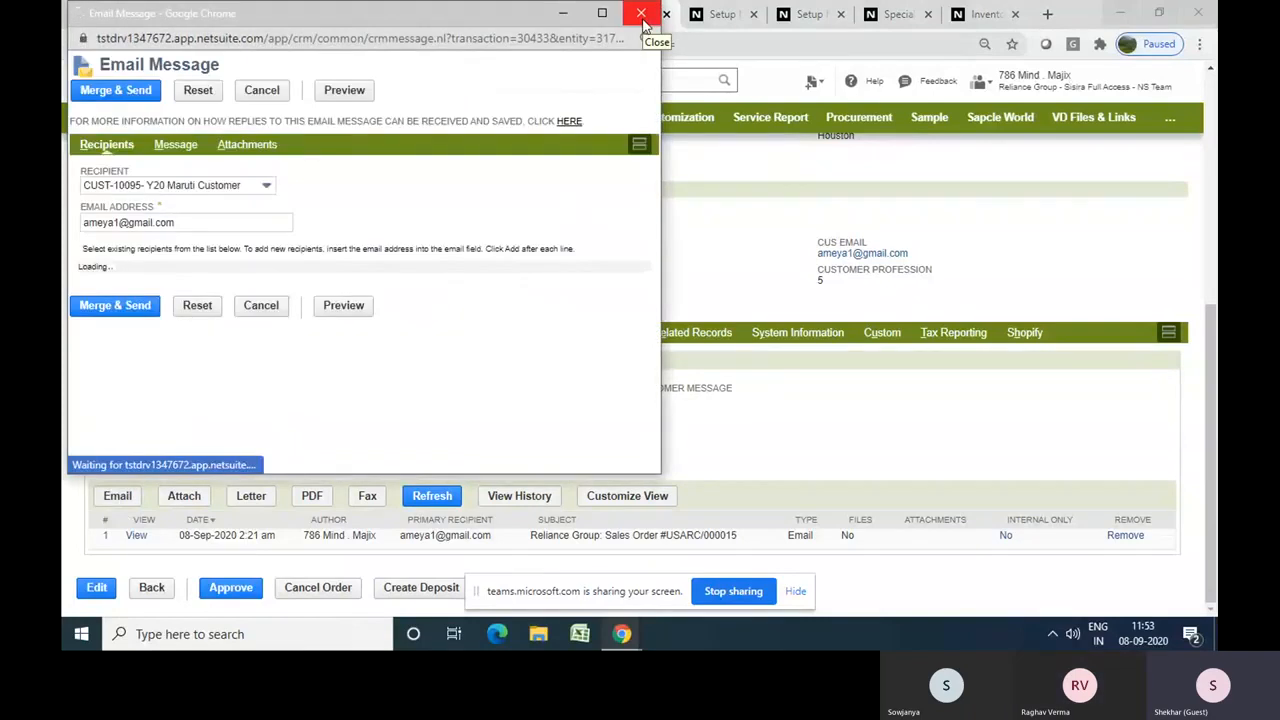
left_click(238, 147)
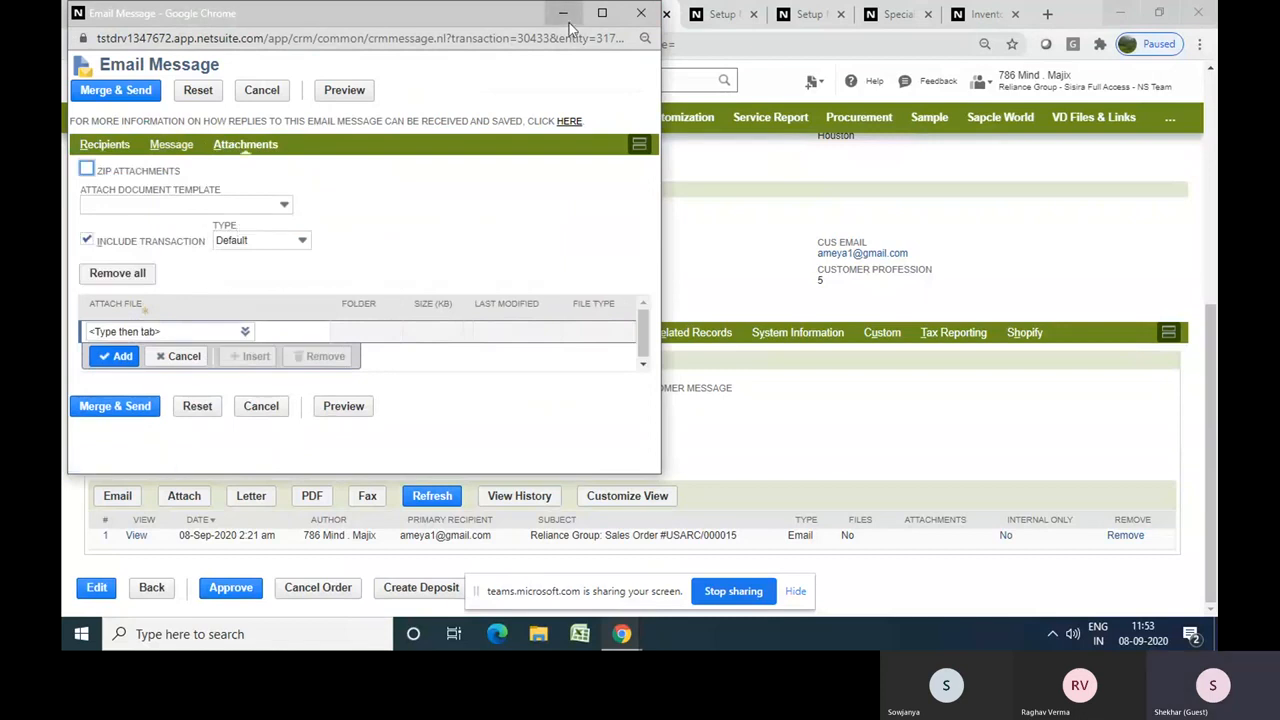
left_click(641, 13)
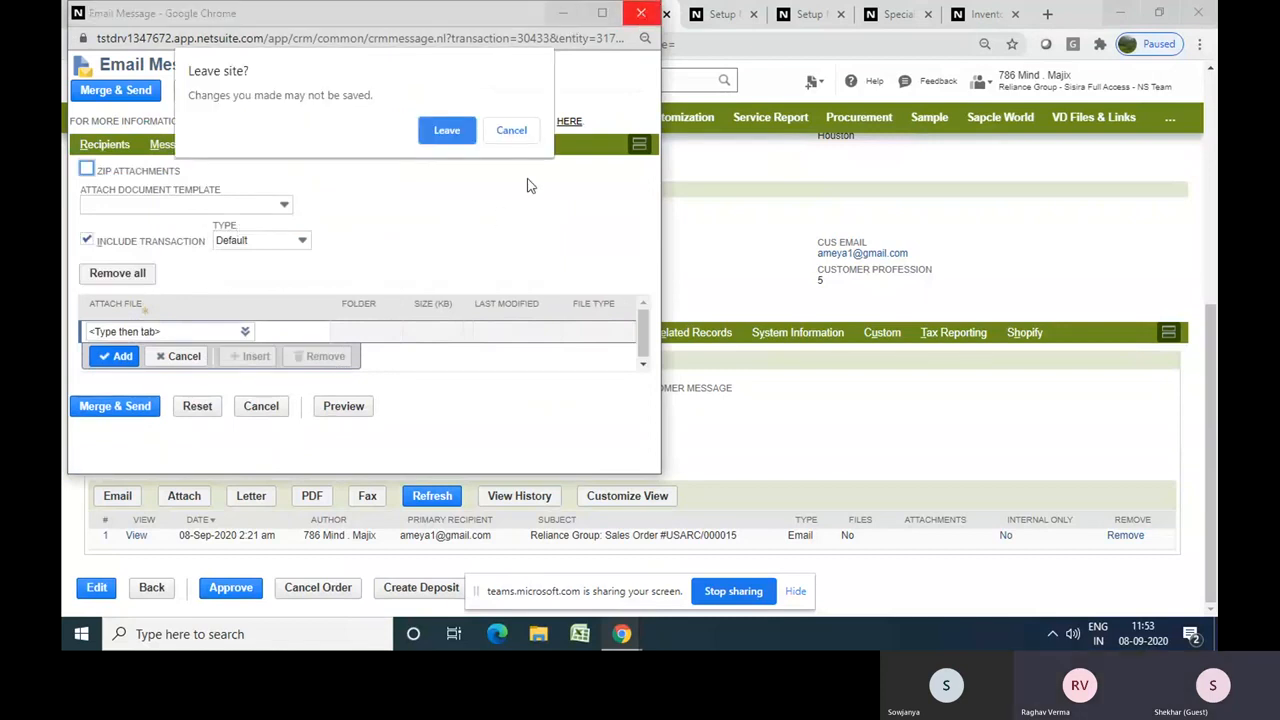
left_click(447, 131)
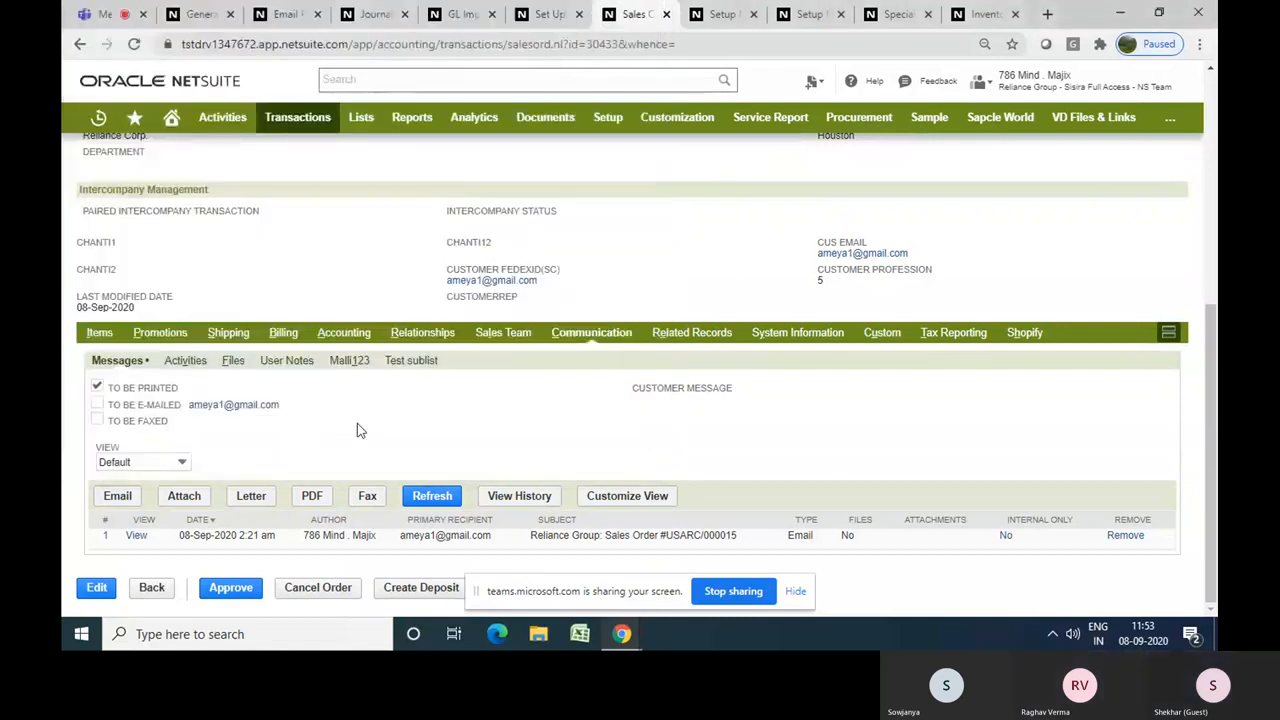
Examine the sales order's sent email and its forwarding form, and close it without sending
left_click(136, 537)
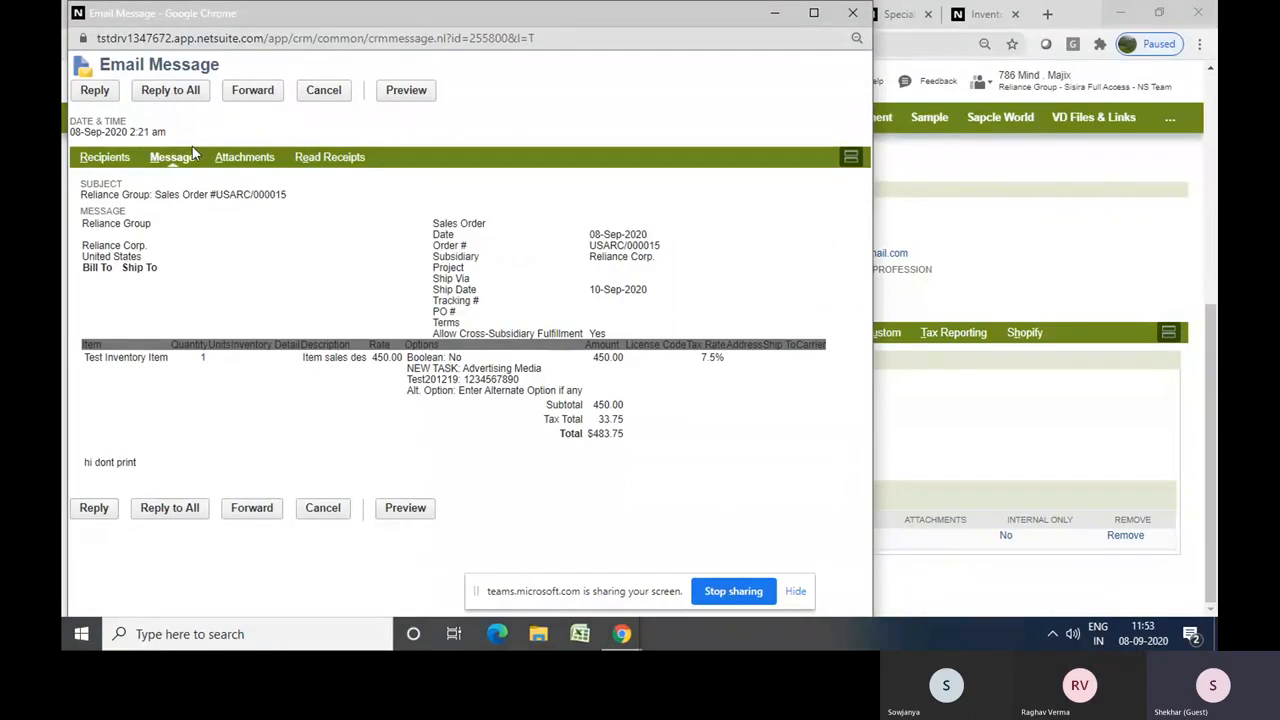
left_click(253, 93)
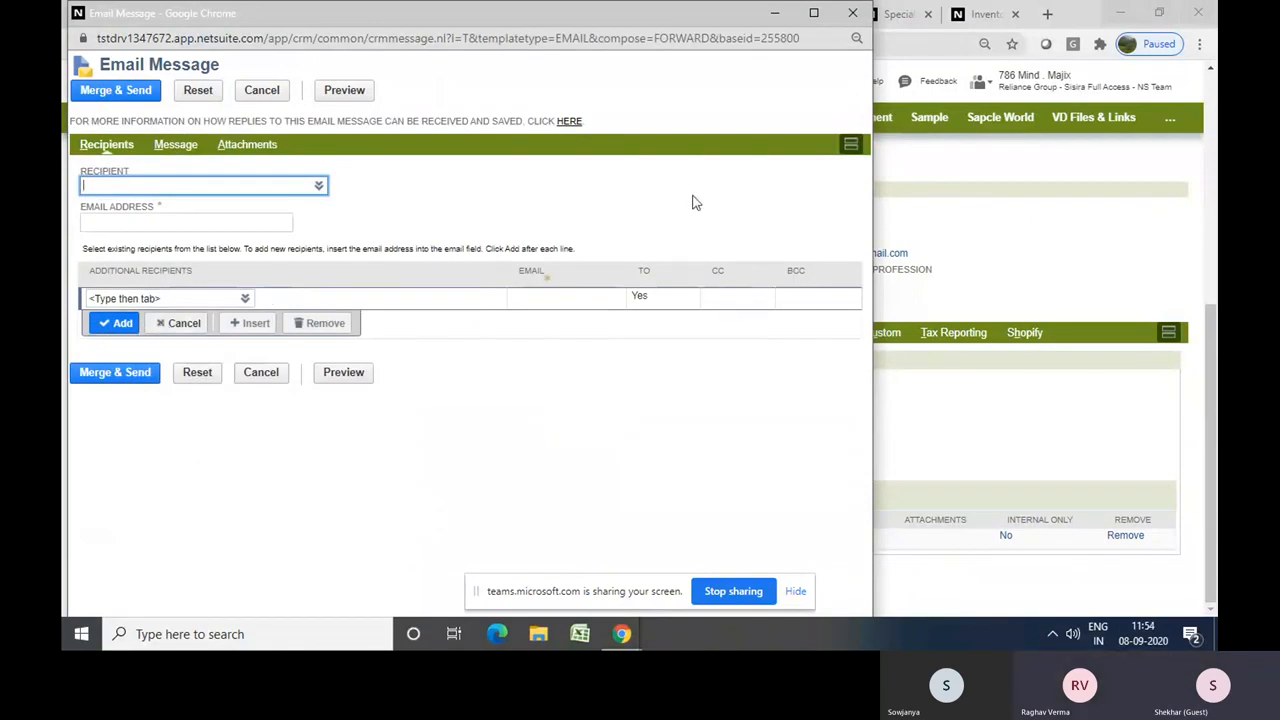
left_click(853, 14)
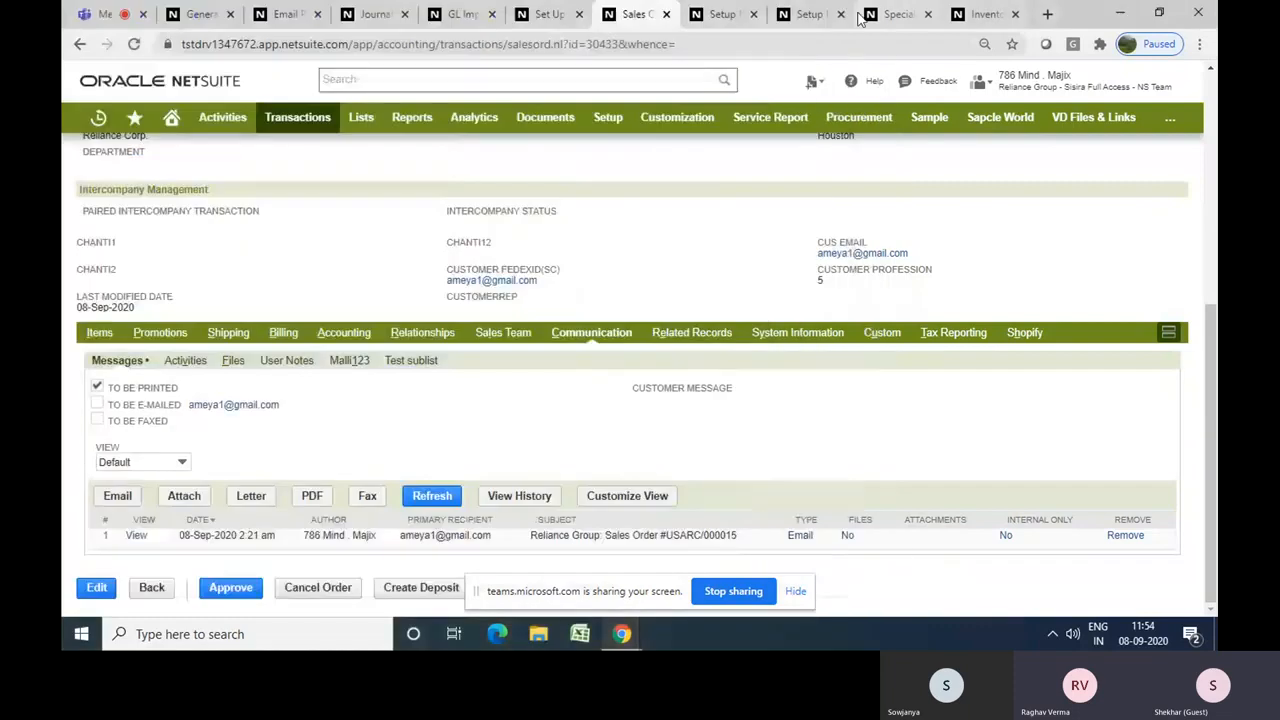
Compare the CC addresses in Email Preferences with the recipients of the sales order's sent email
left_click(285, 16)
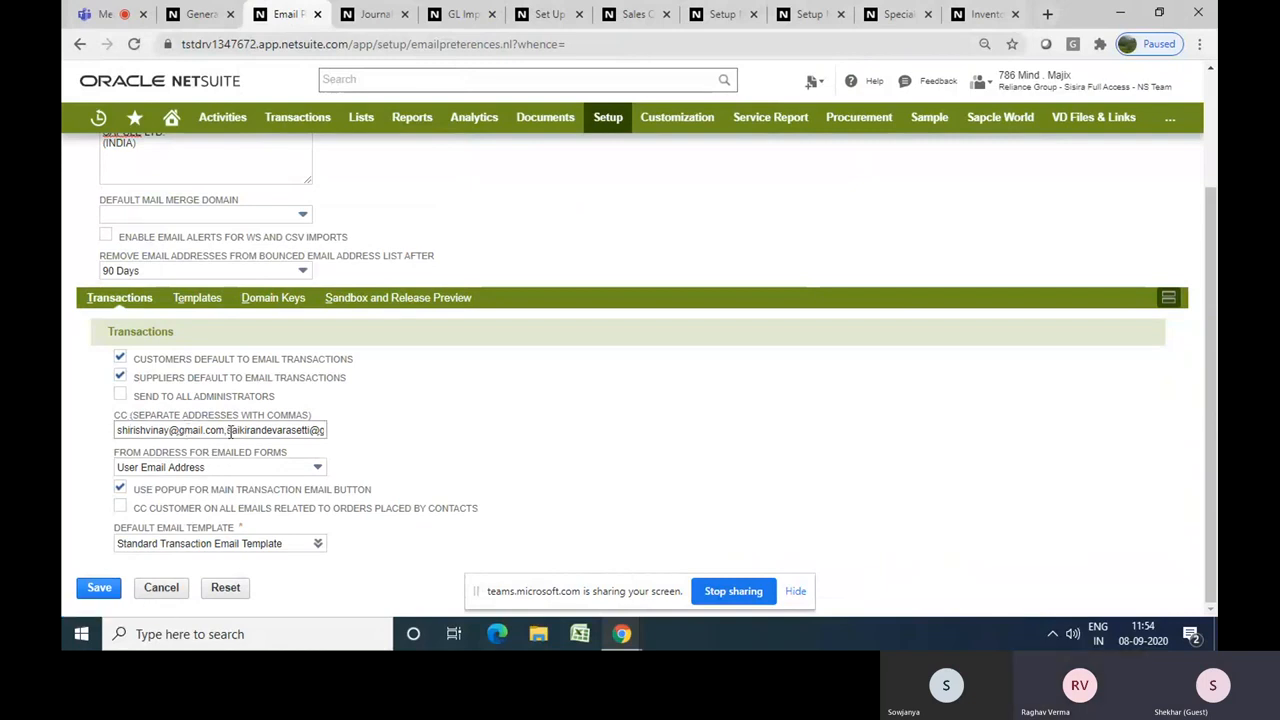
left_click(631, 20)
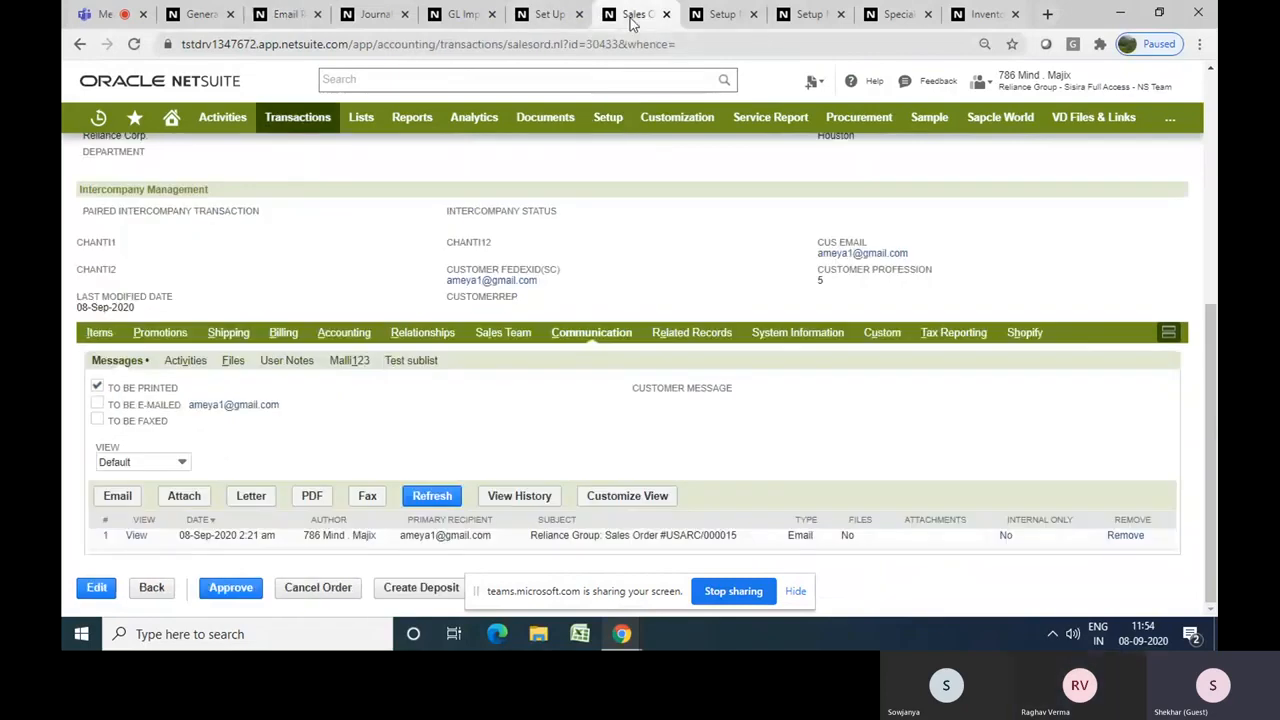
left_click(136, 537)
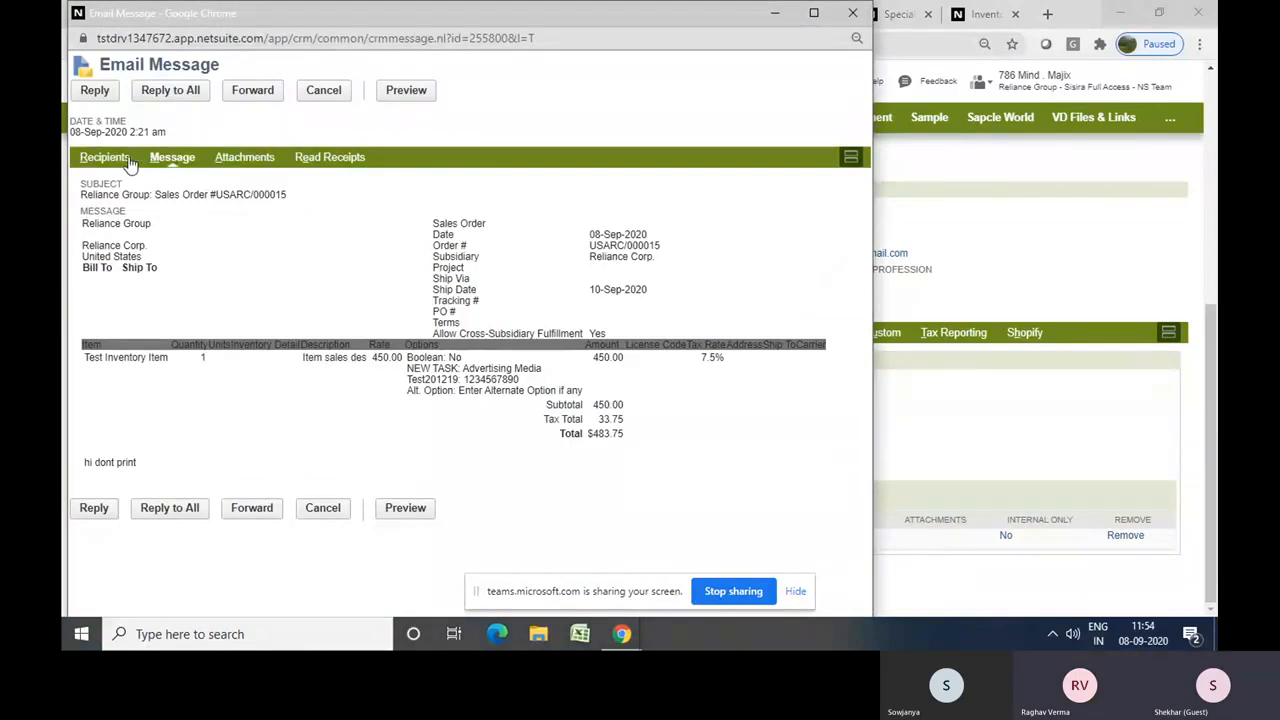
left_click(118, 160)
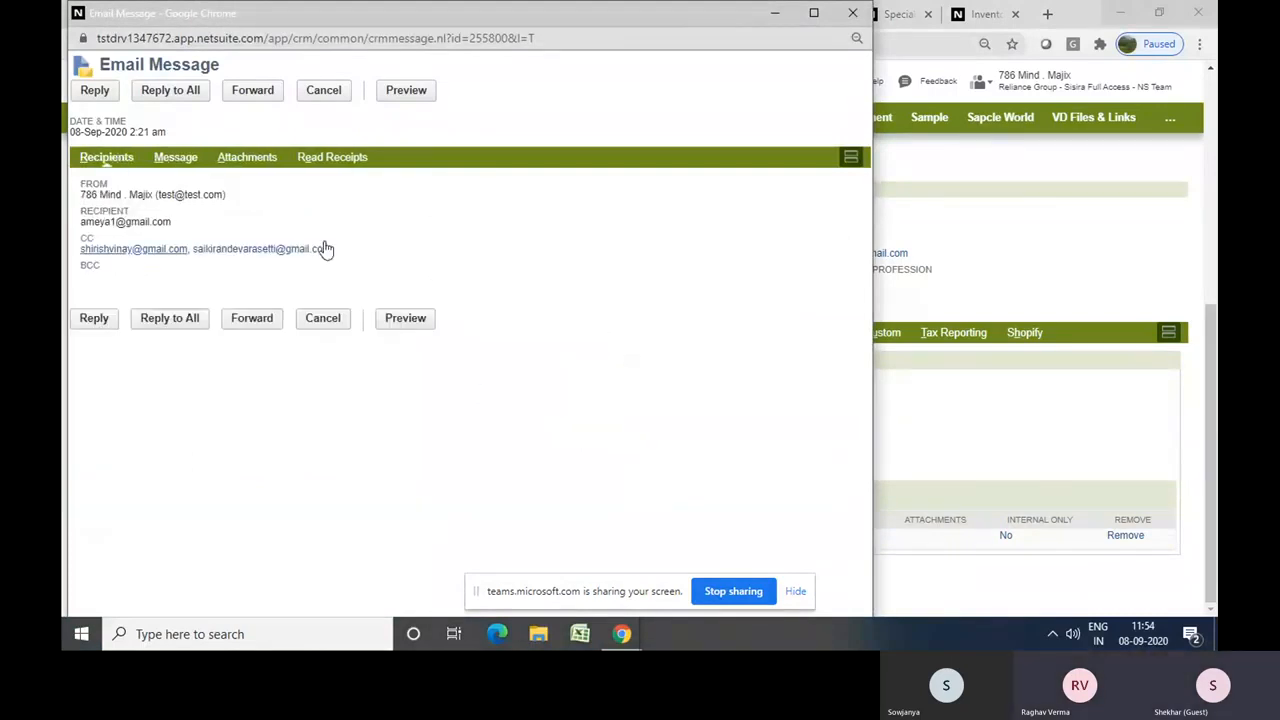
left_click_drag(390, 250, 82, 251)
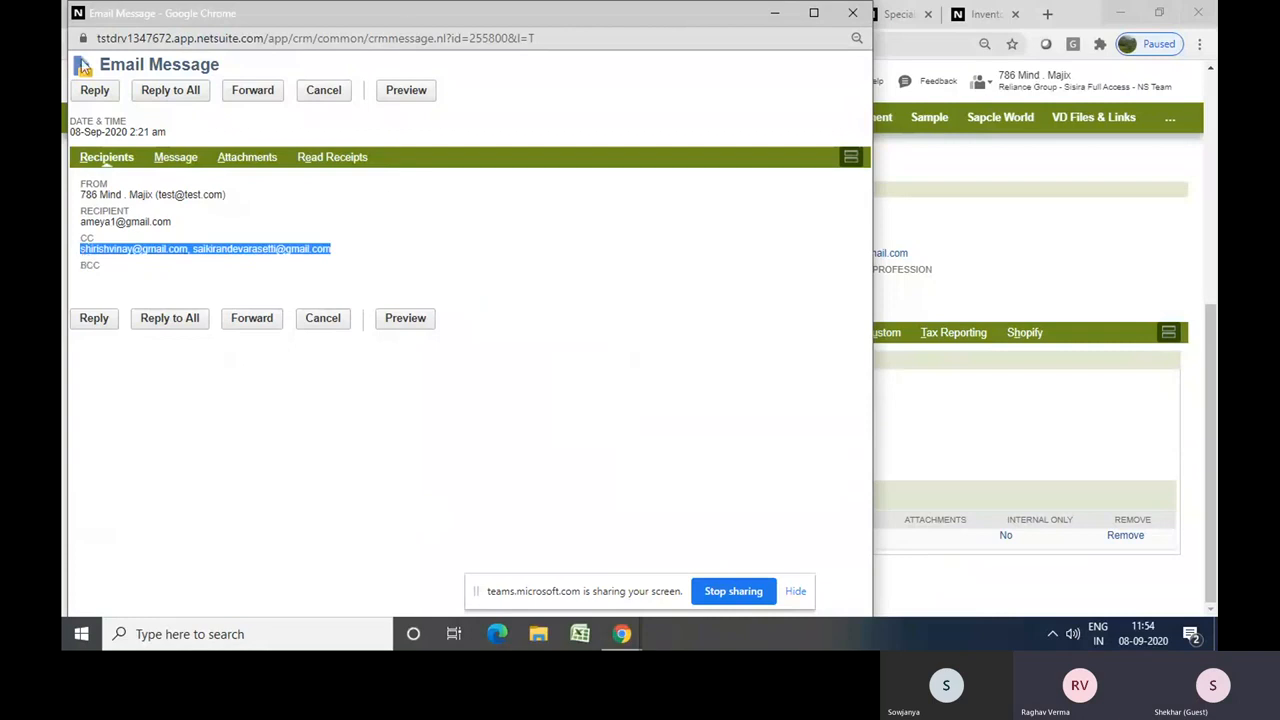
left_click(852, 13)
Review the Templates, Domain Keys, and Sandbox and Release Preview settings in Email Preferences, and end the screen sharing
left_click(284, 14)
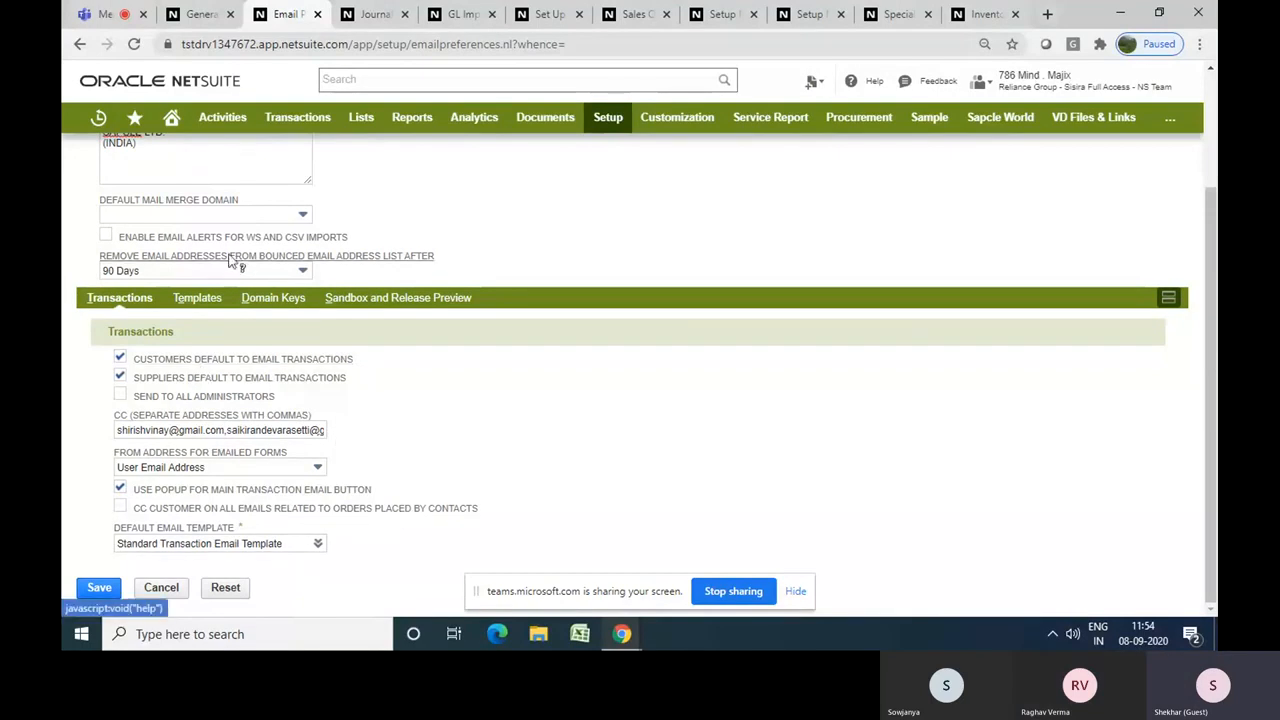
left_click(200, 299)
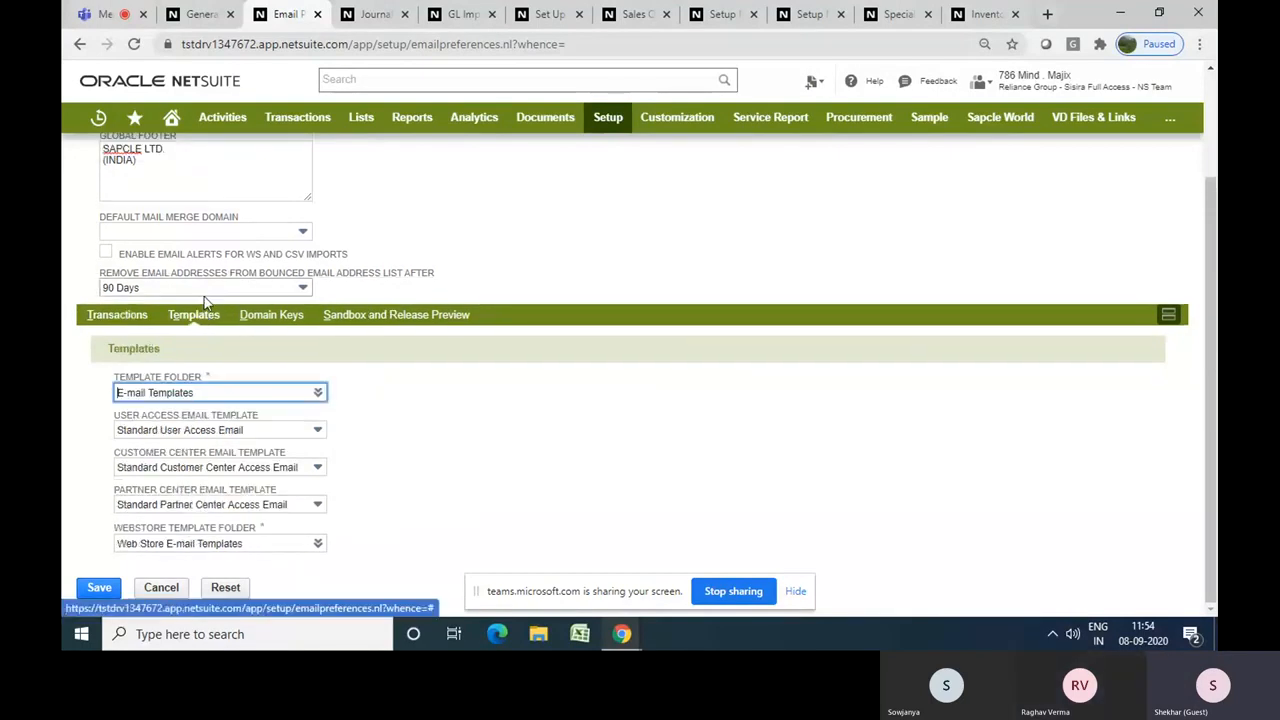
left_click(265, 316)
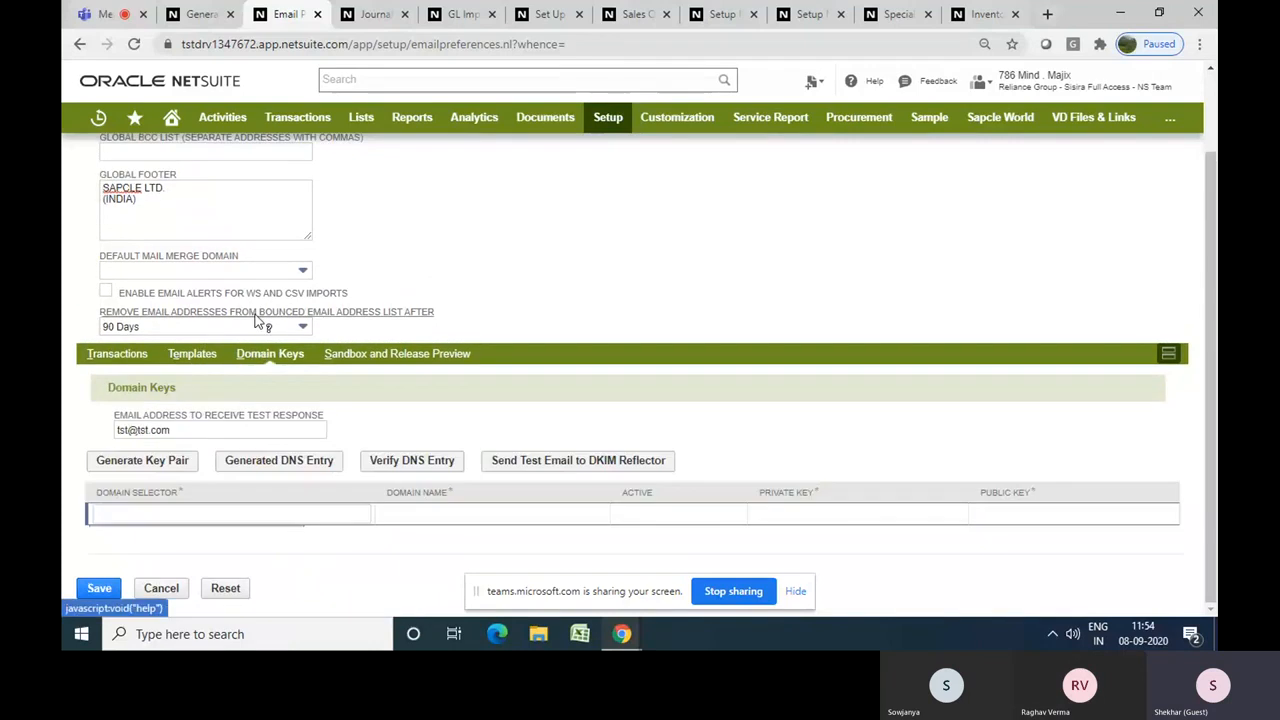
left_click(387, 353)
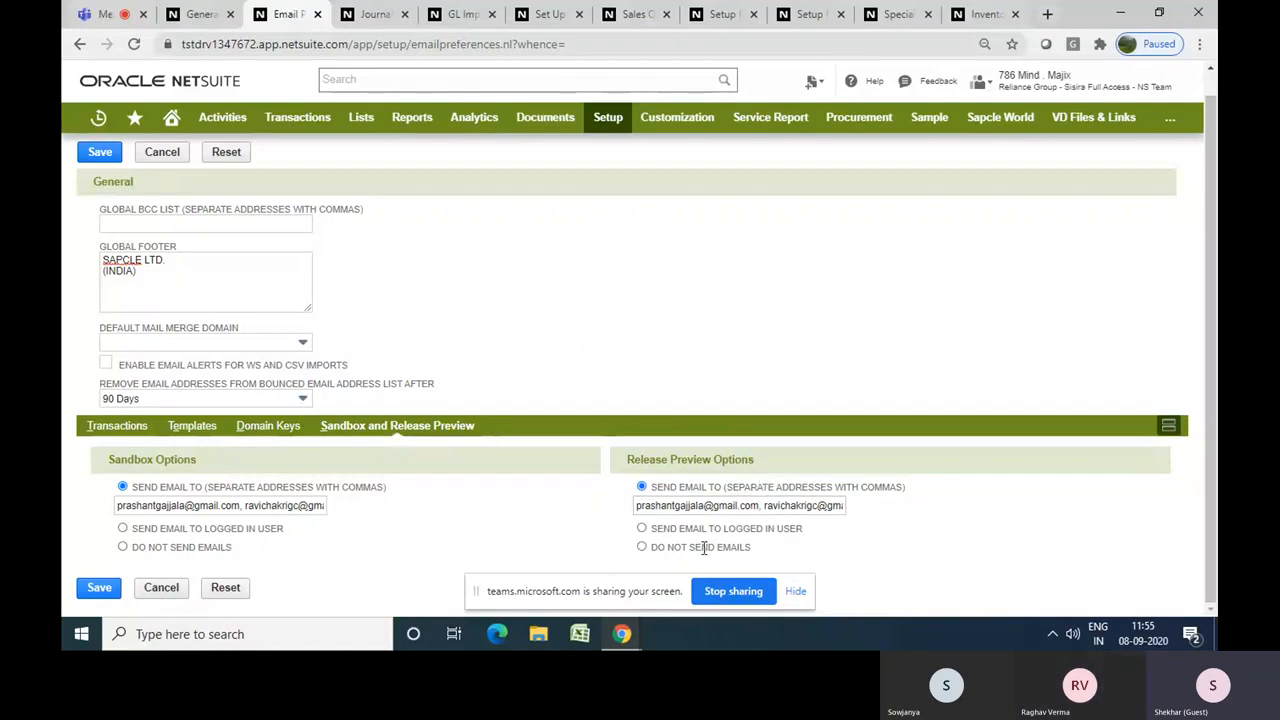
left_click(640, 505)
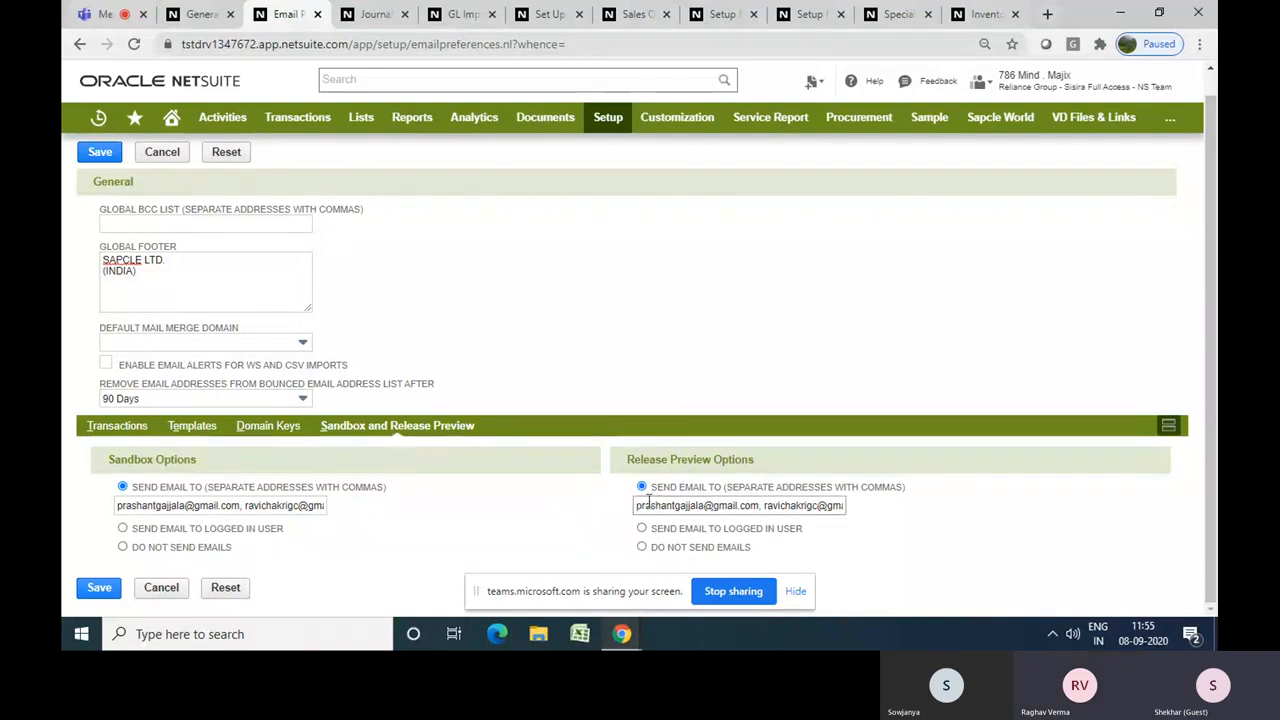
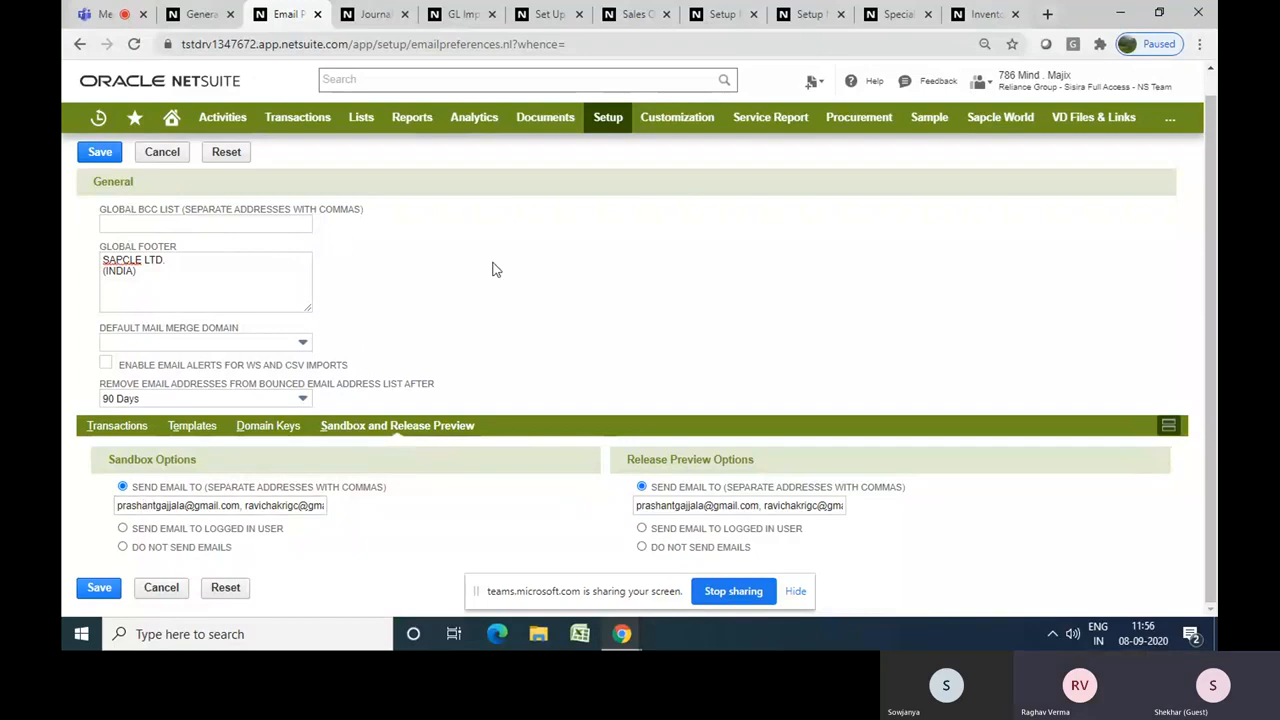
scroll(492, 269, "up", 1)
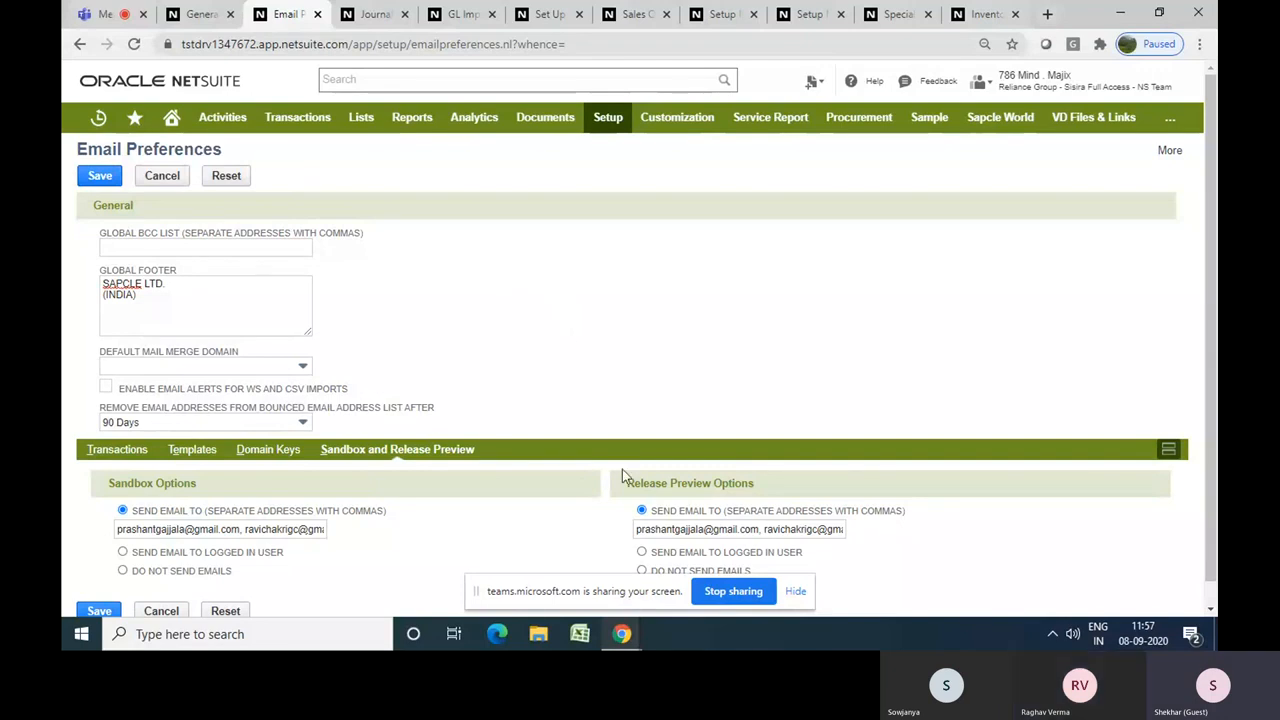
left_click(740, 599)
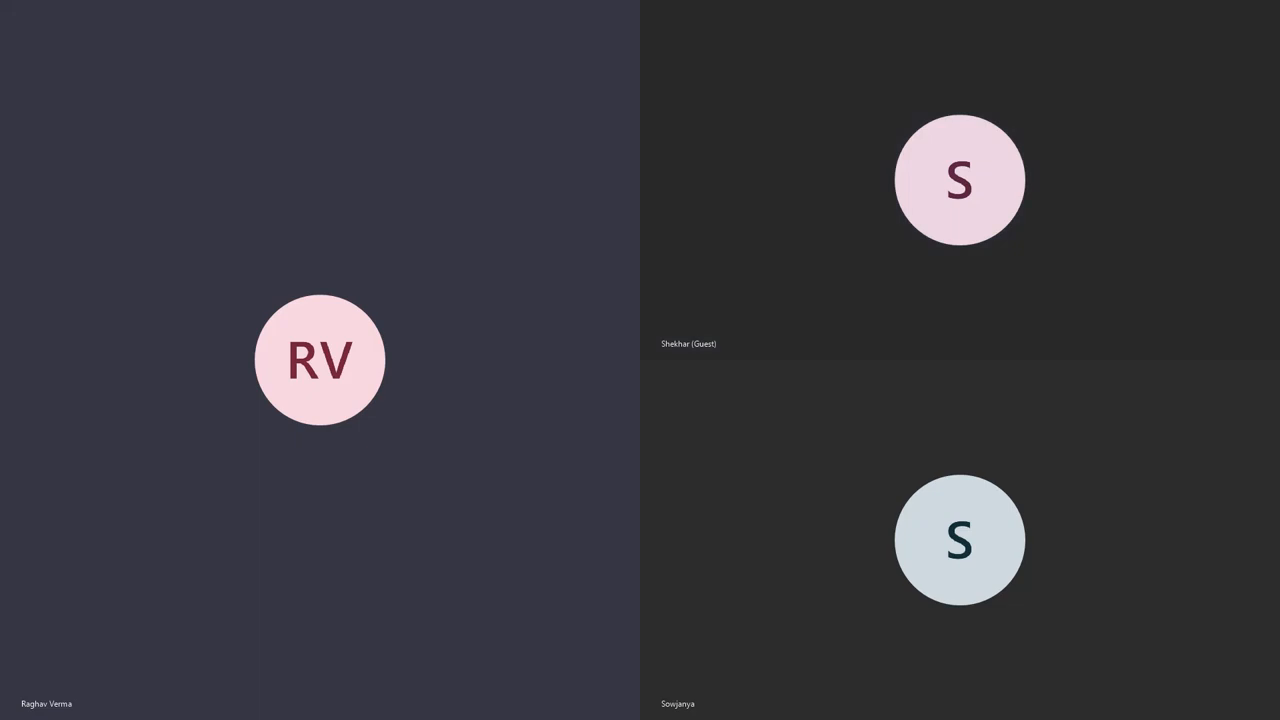